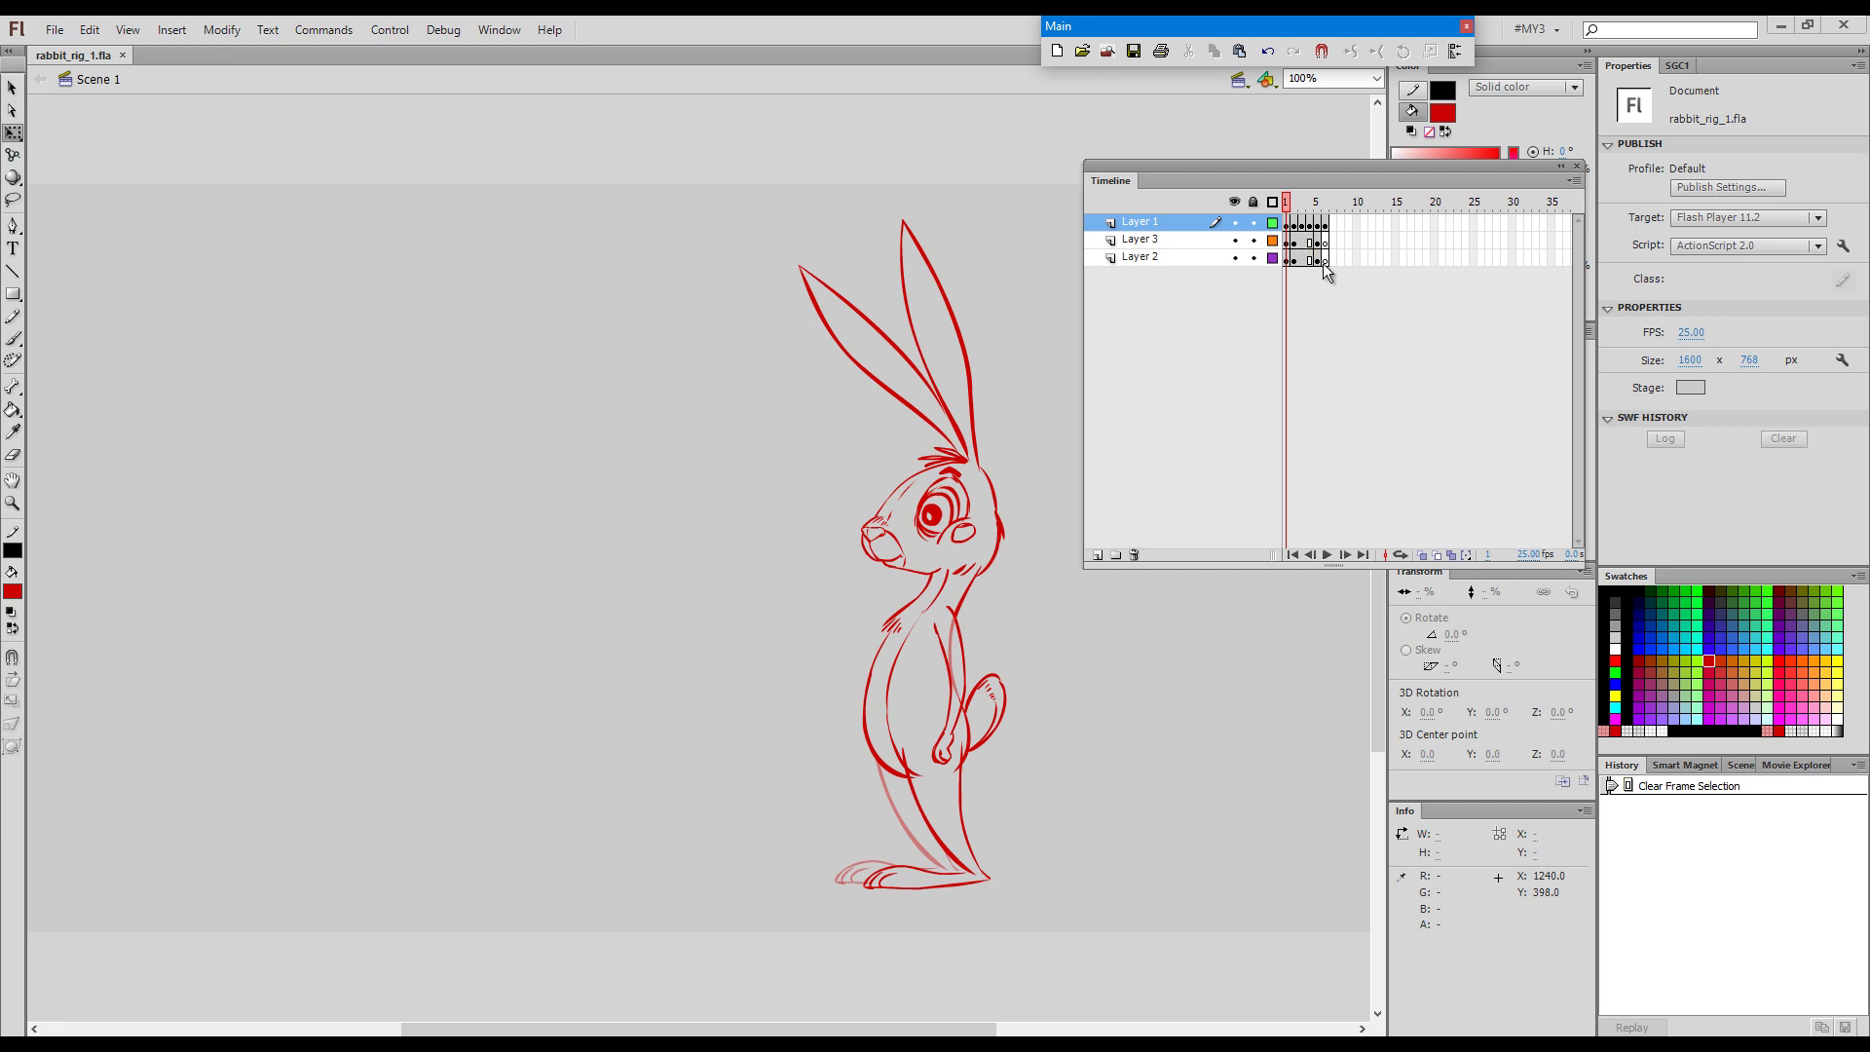
Convert the frames of all three layers into a single-frame Graphic symbol named "ruff" using Timeline Block To Symbol.
left_click_drag(1325, 260, 1287, 222)
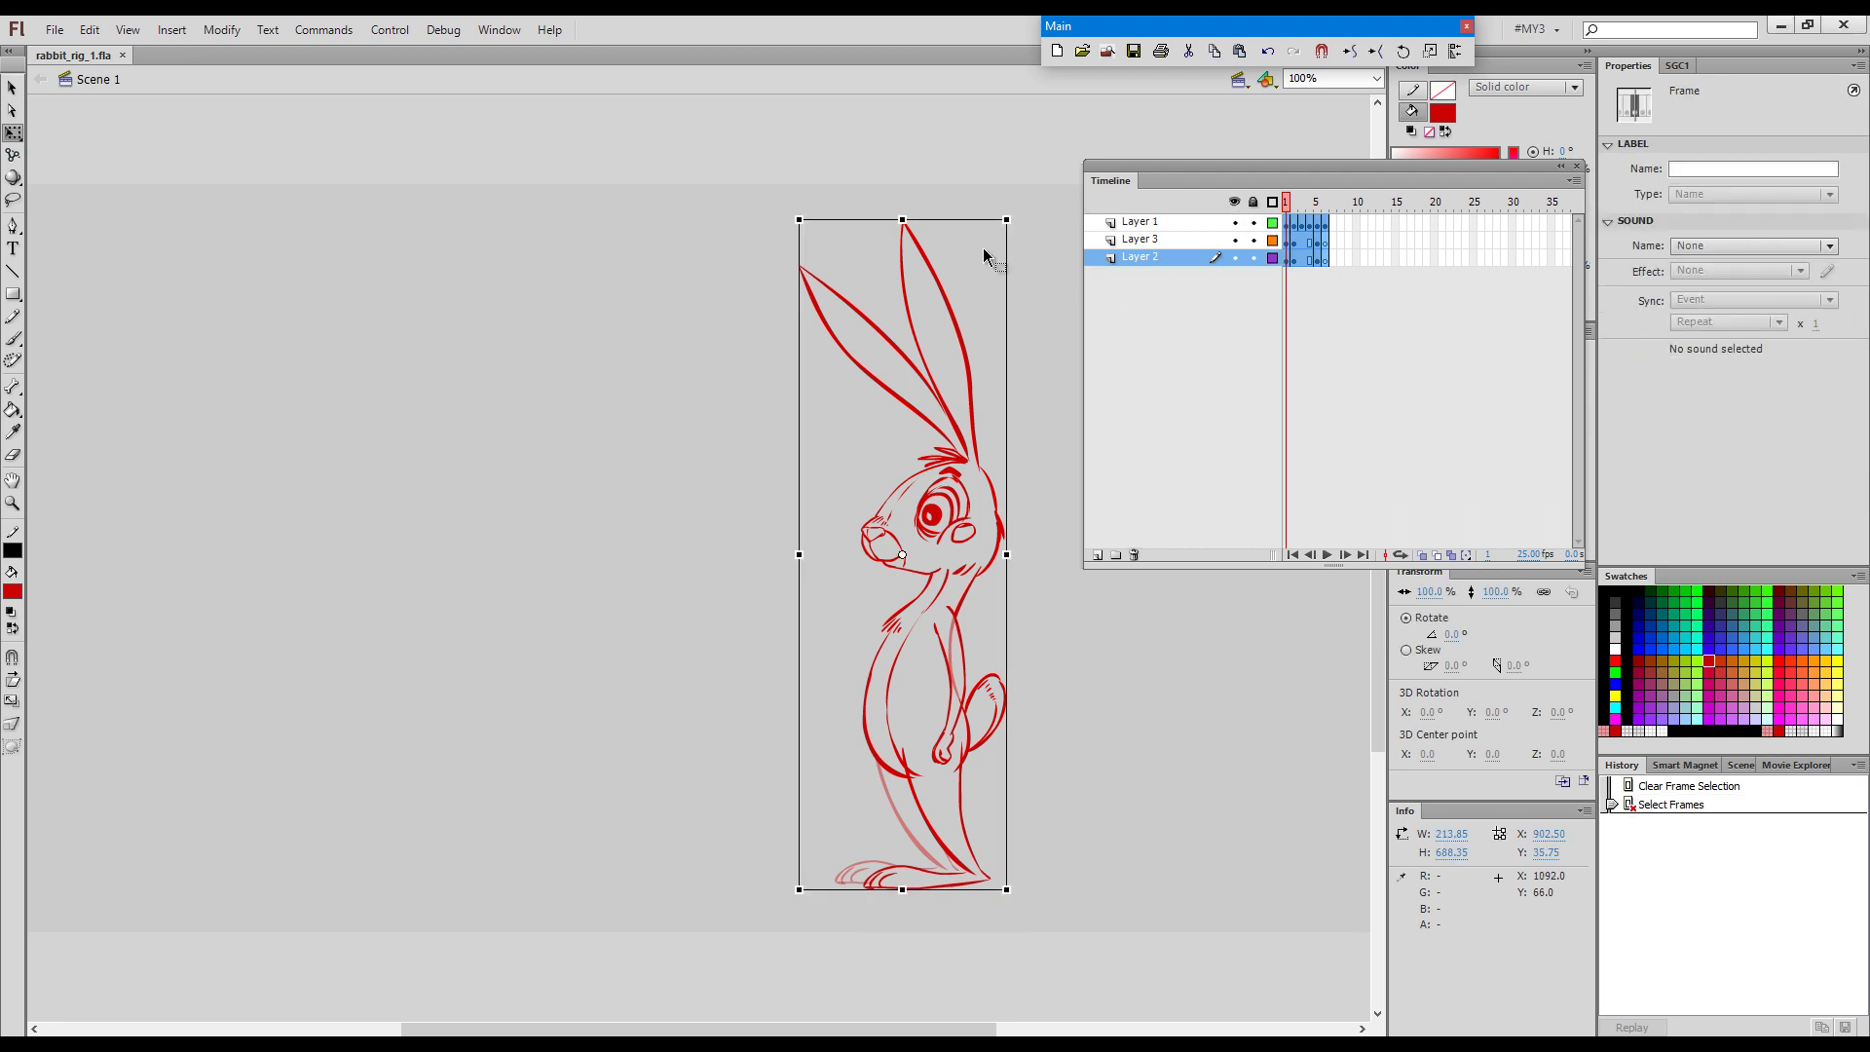
key("shift")
key("shift+F8")
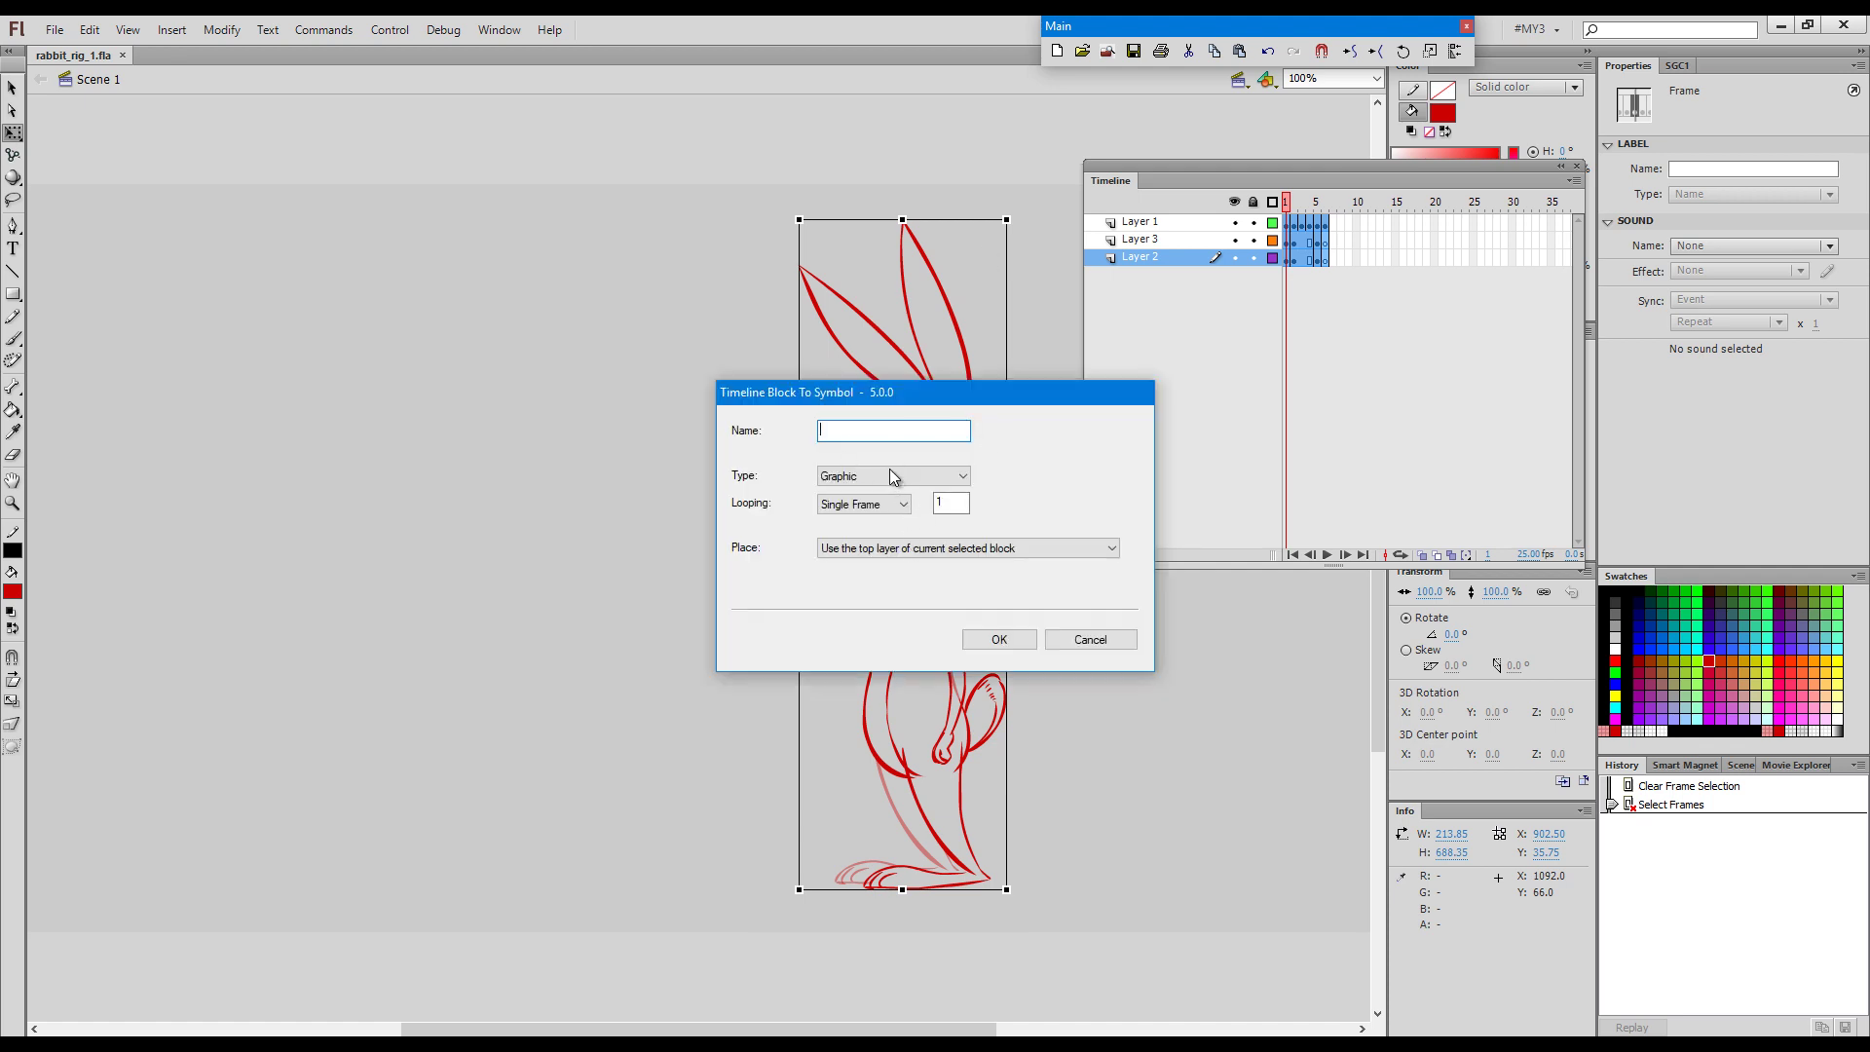
type("ruff")
left_click(999, 639)
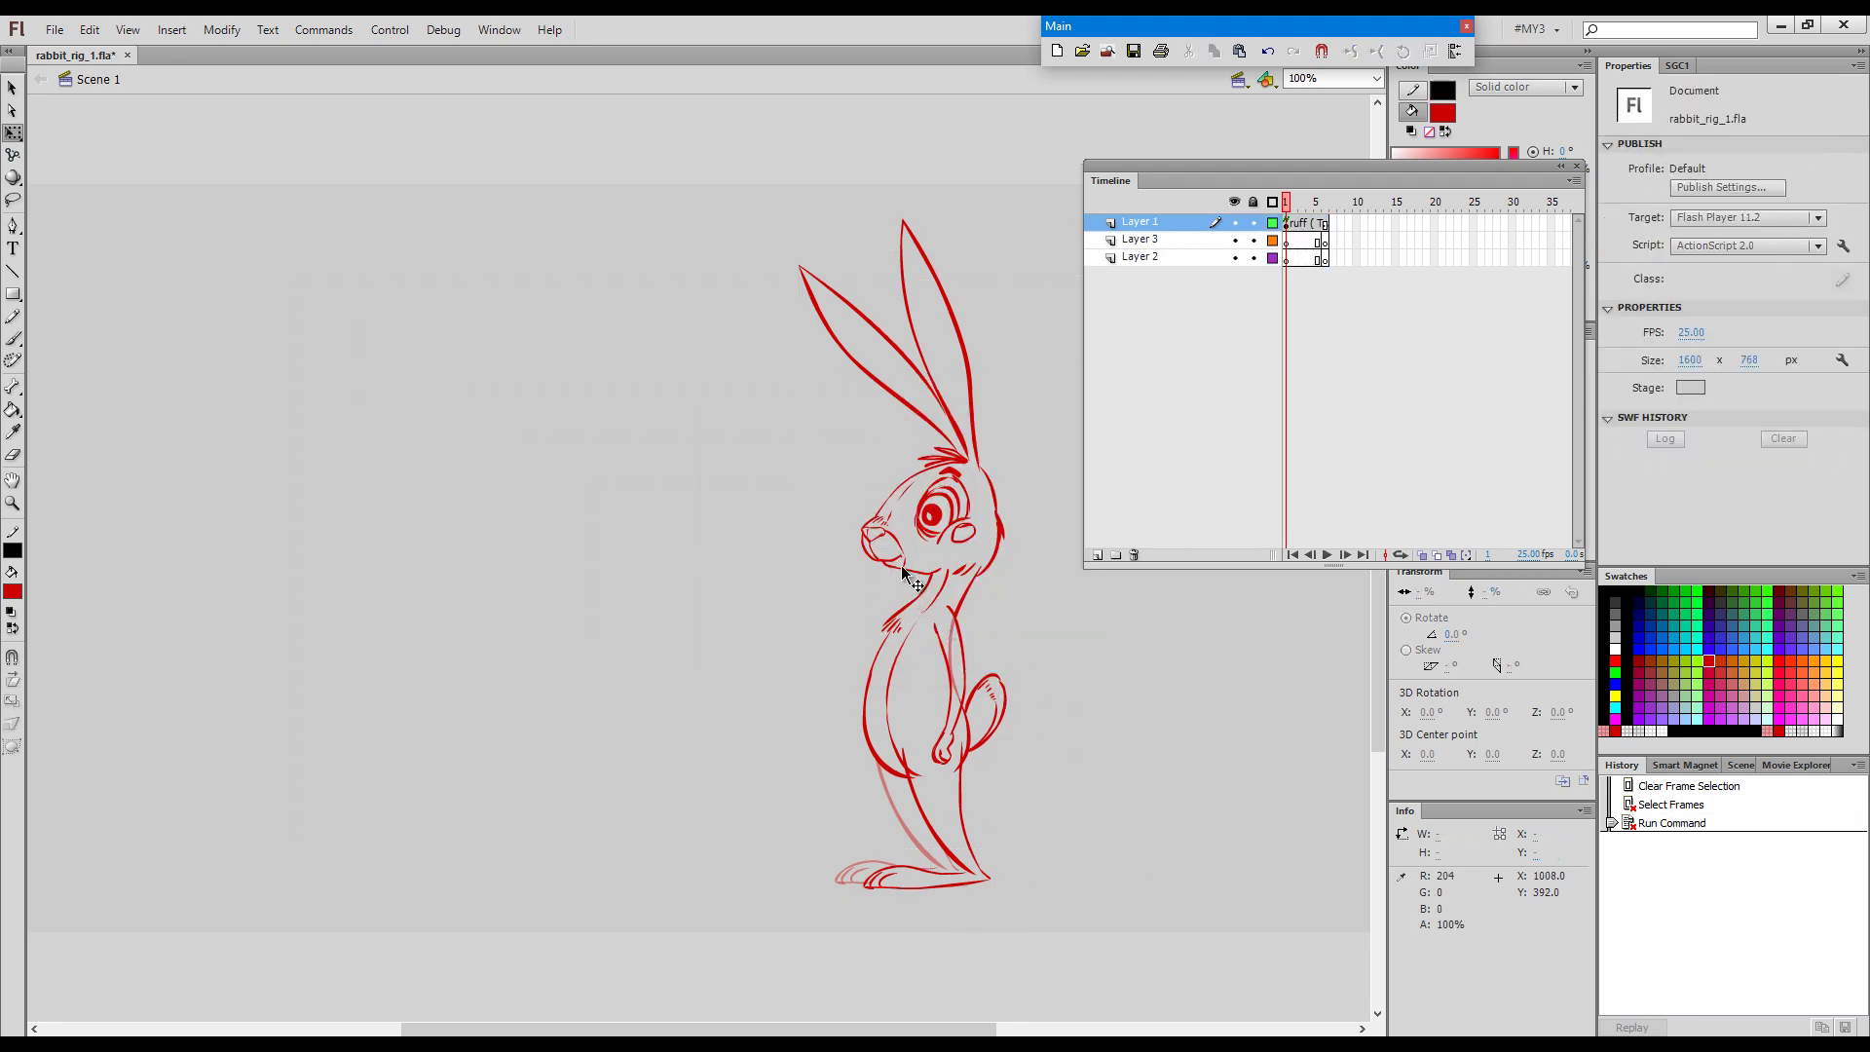
Place the ruff instance's transformation point at the rabbit's heel and match the registration point to it.
key("q")
left_click(905, 576)
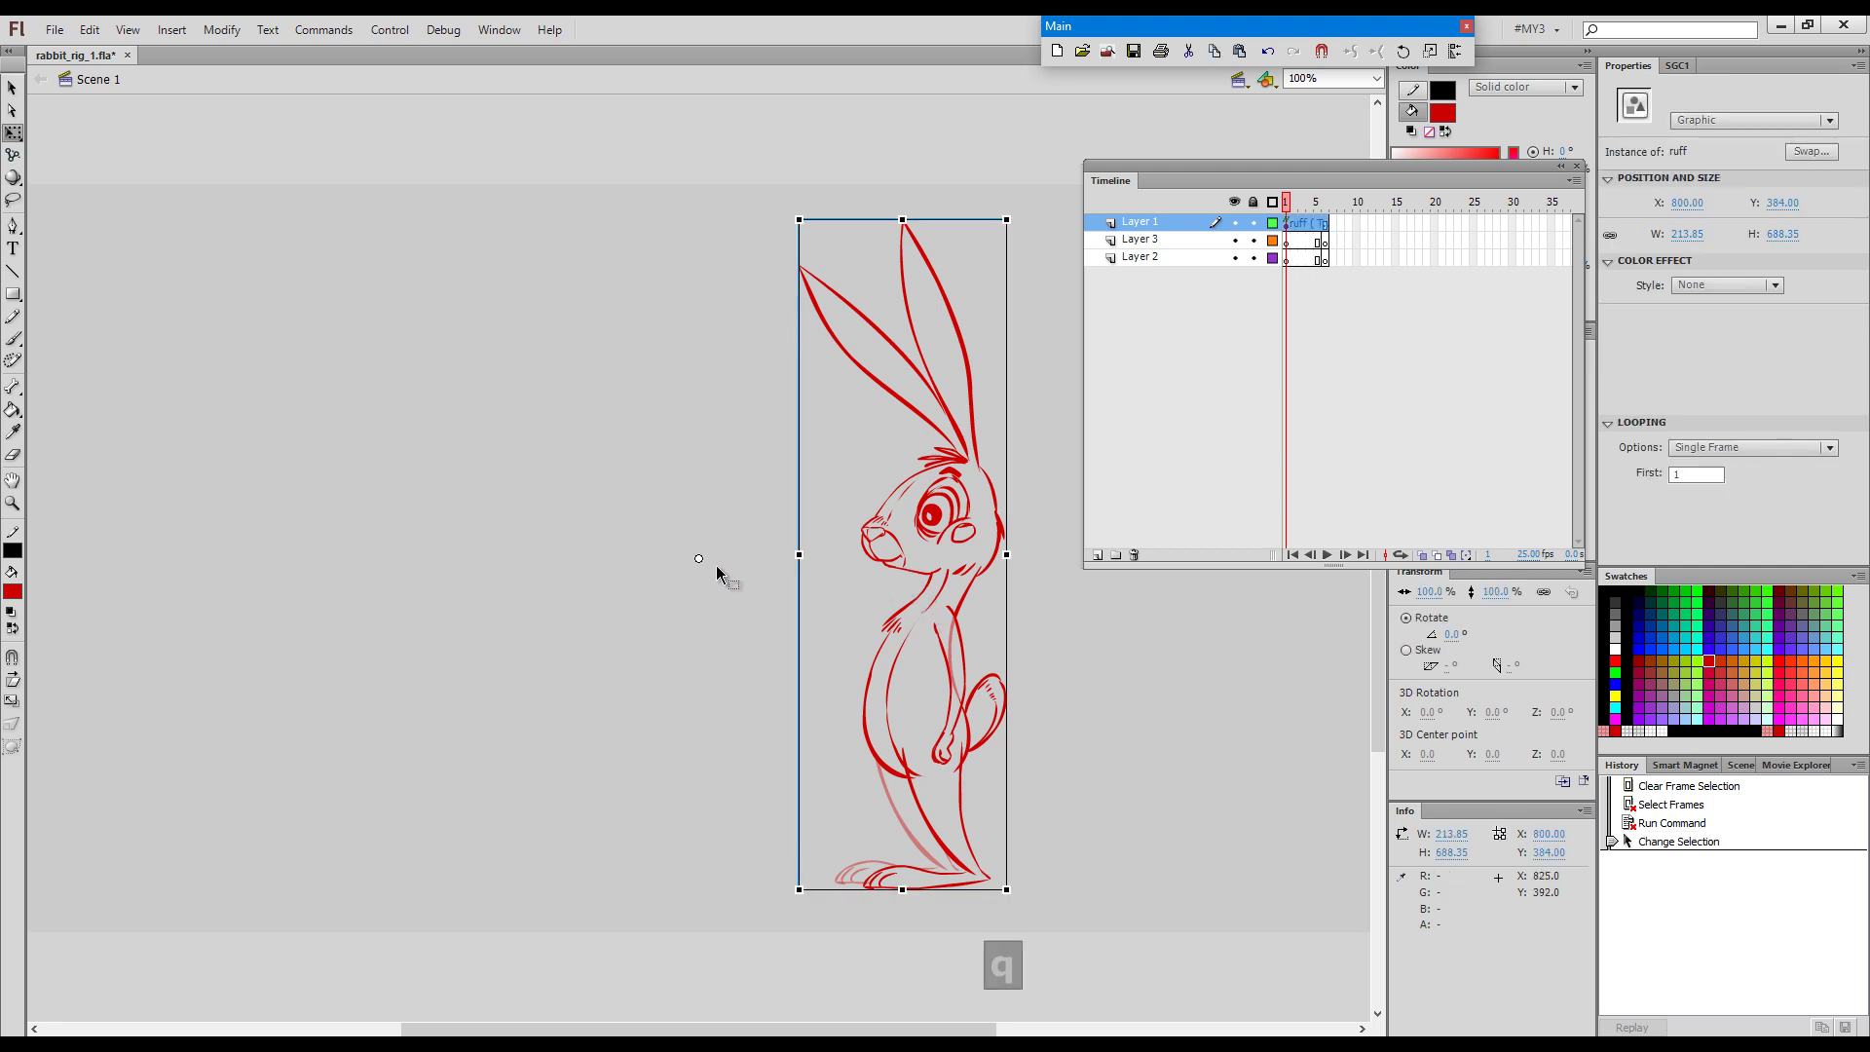
left_click_drag(931, 861, 959, 885)
key("ctrl+t")
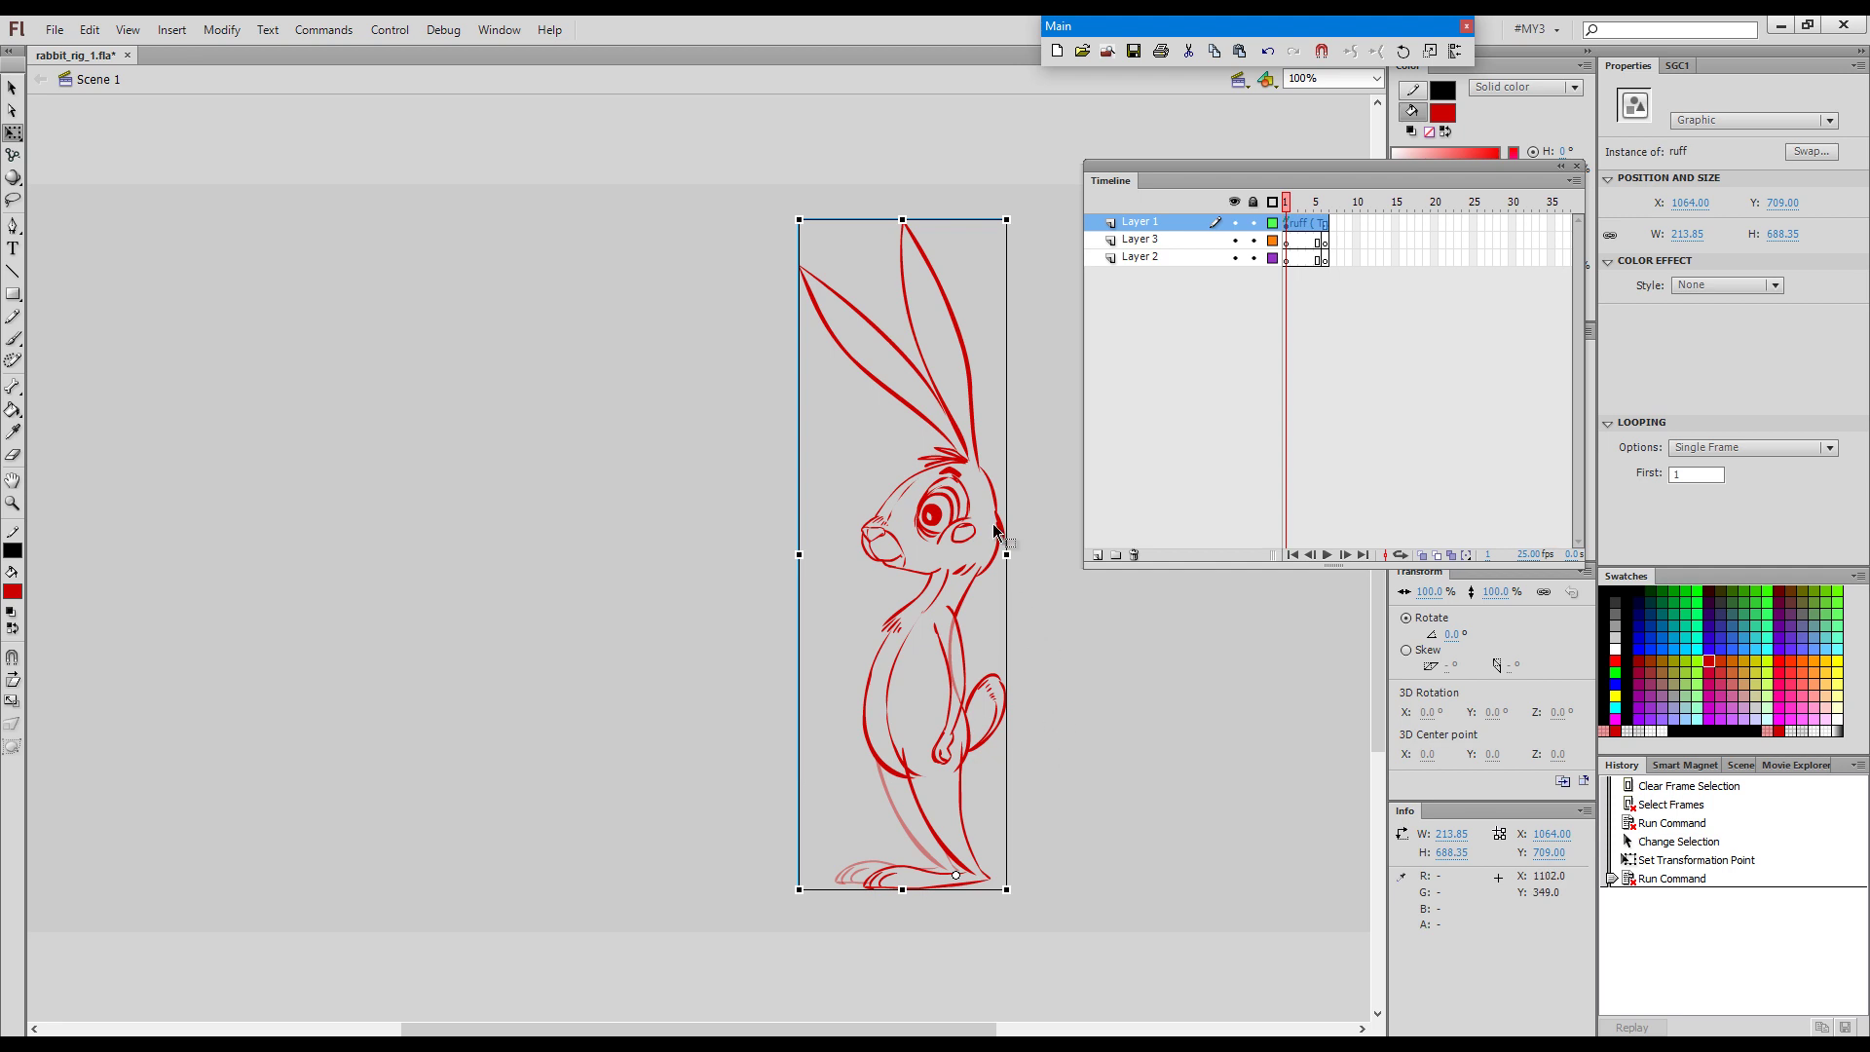
Nest the ruff instance in a new Graphic symbol named "@ rabbit".
key("F8")
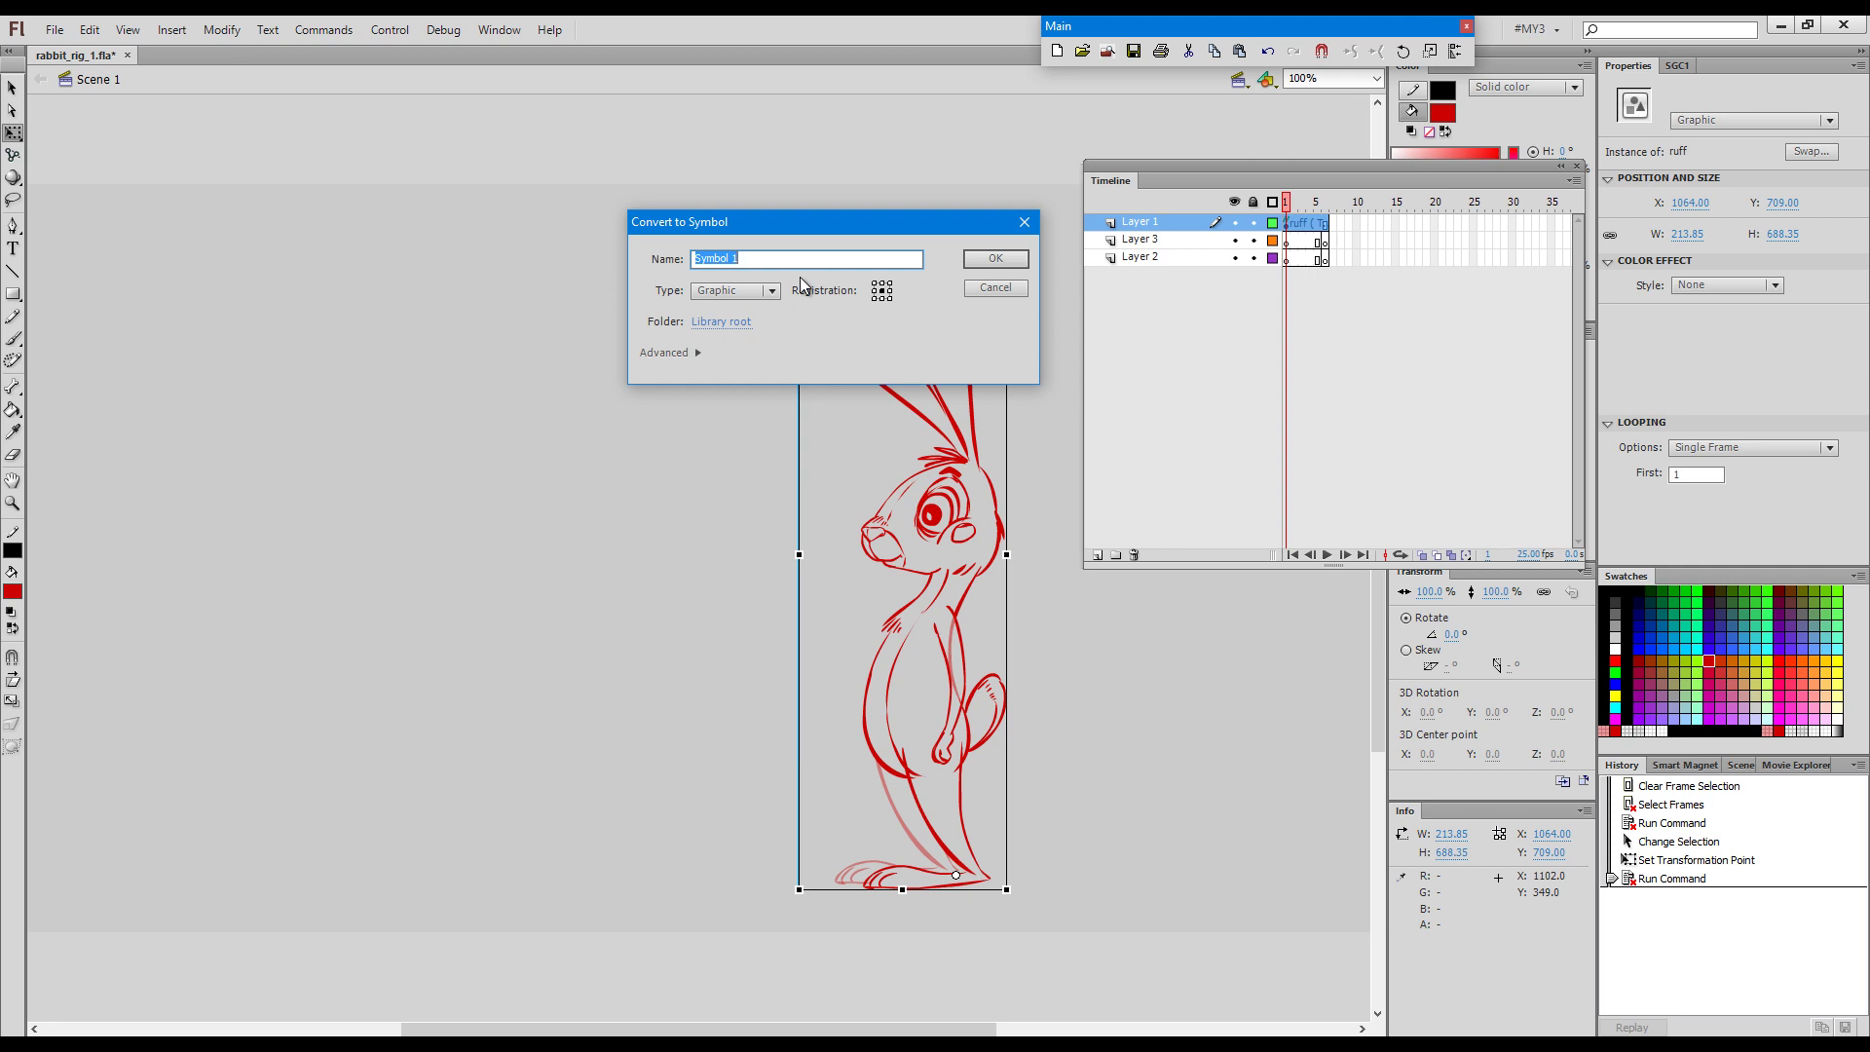
type("@")
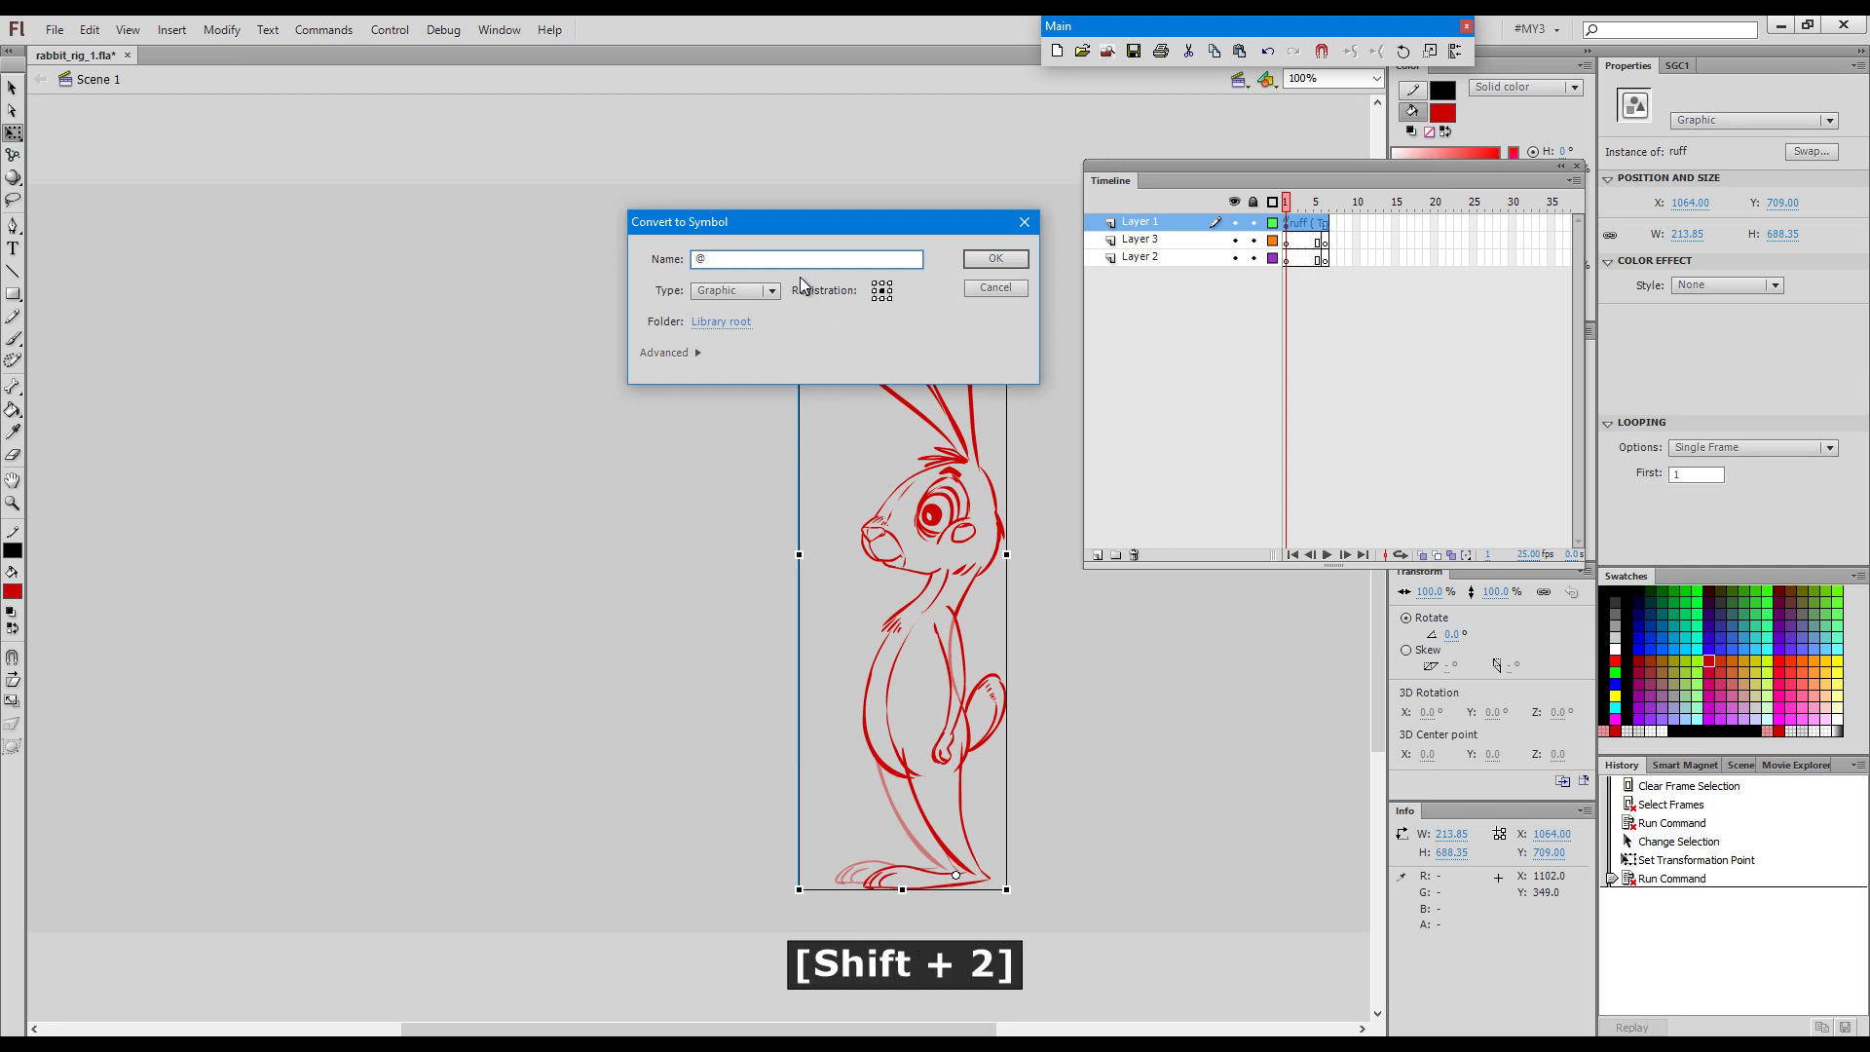
type(" rabbit")
key("Return")
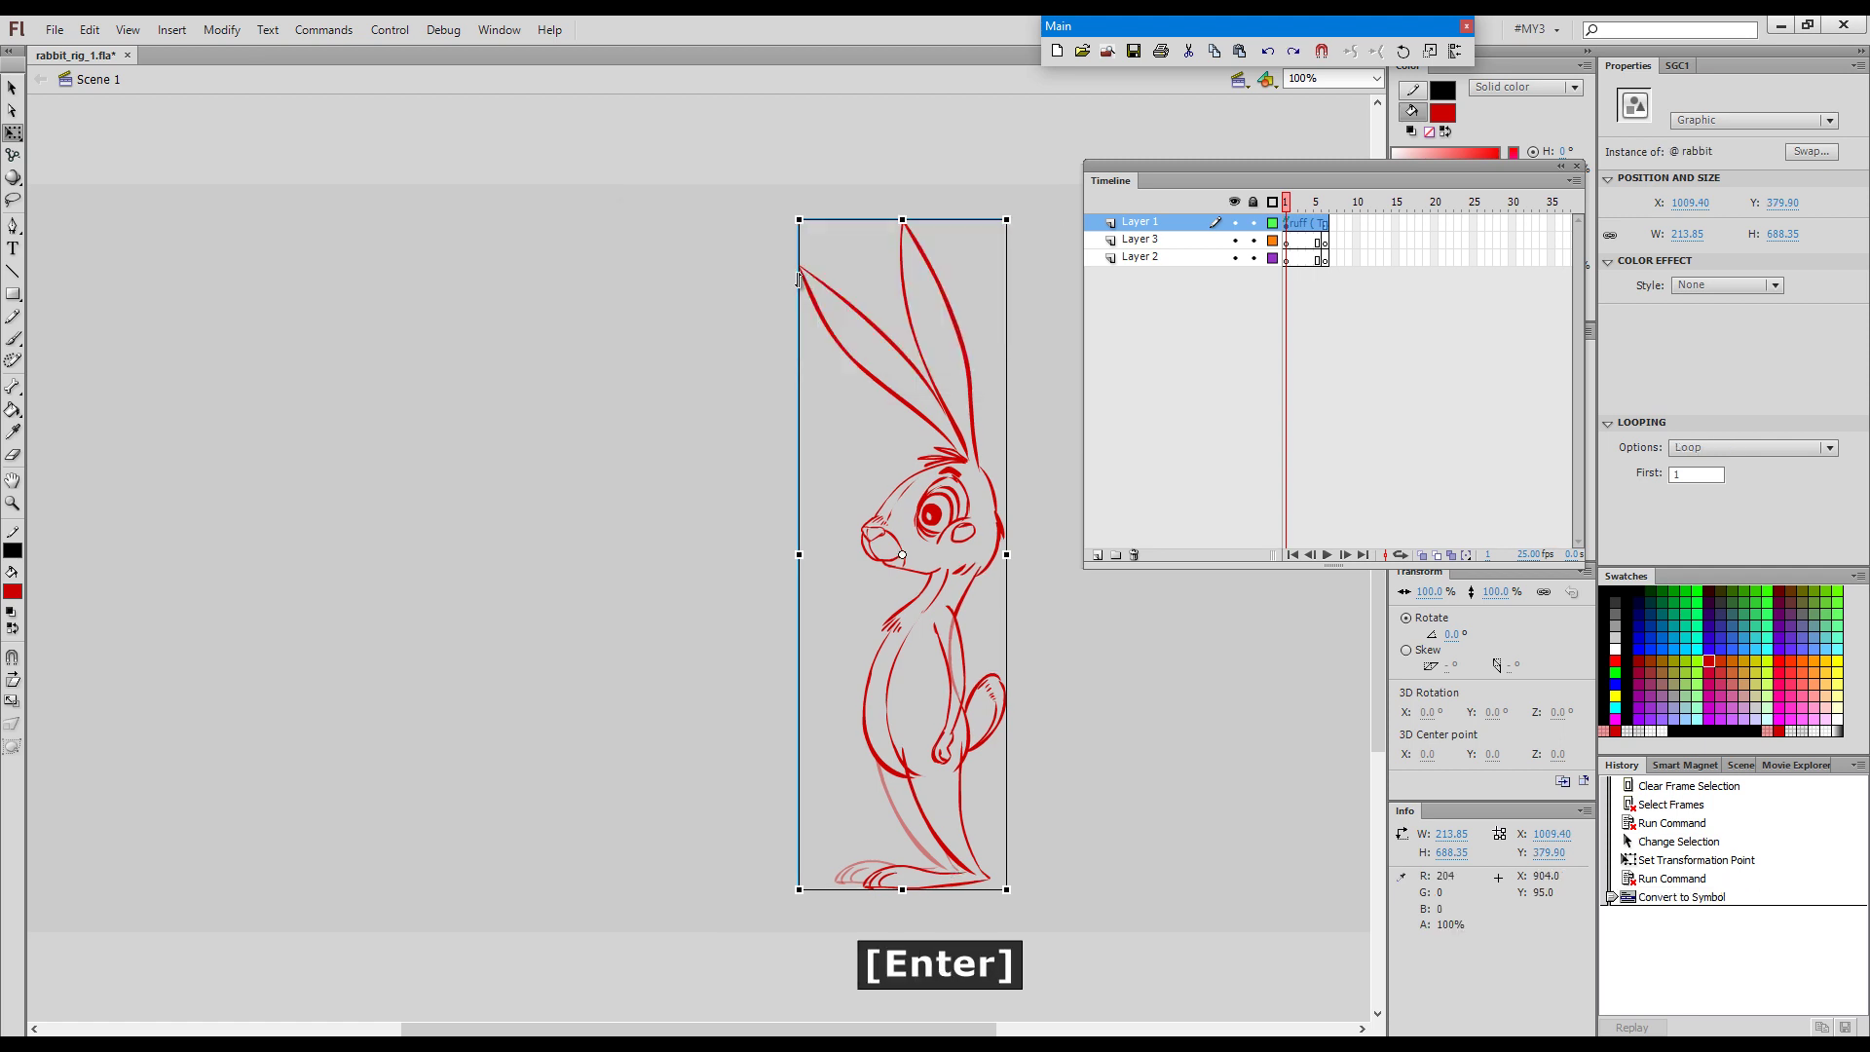
Set the @ rabbit symbol's transformation and registration points at the heel, and shift the rabbit toward the left of the stage.
left_click_drag(904, 562, 960, 880)
key("ctrl+t")
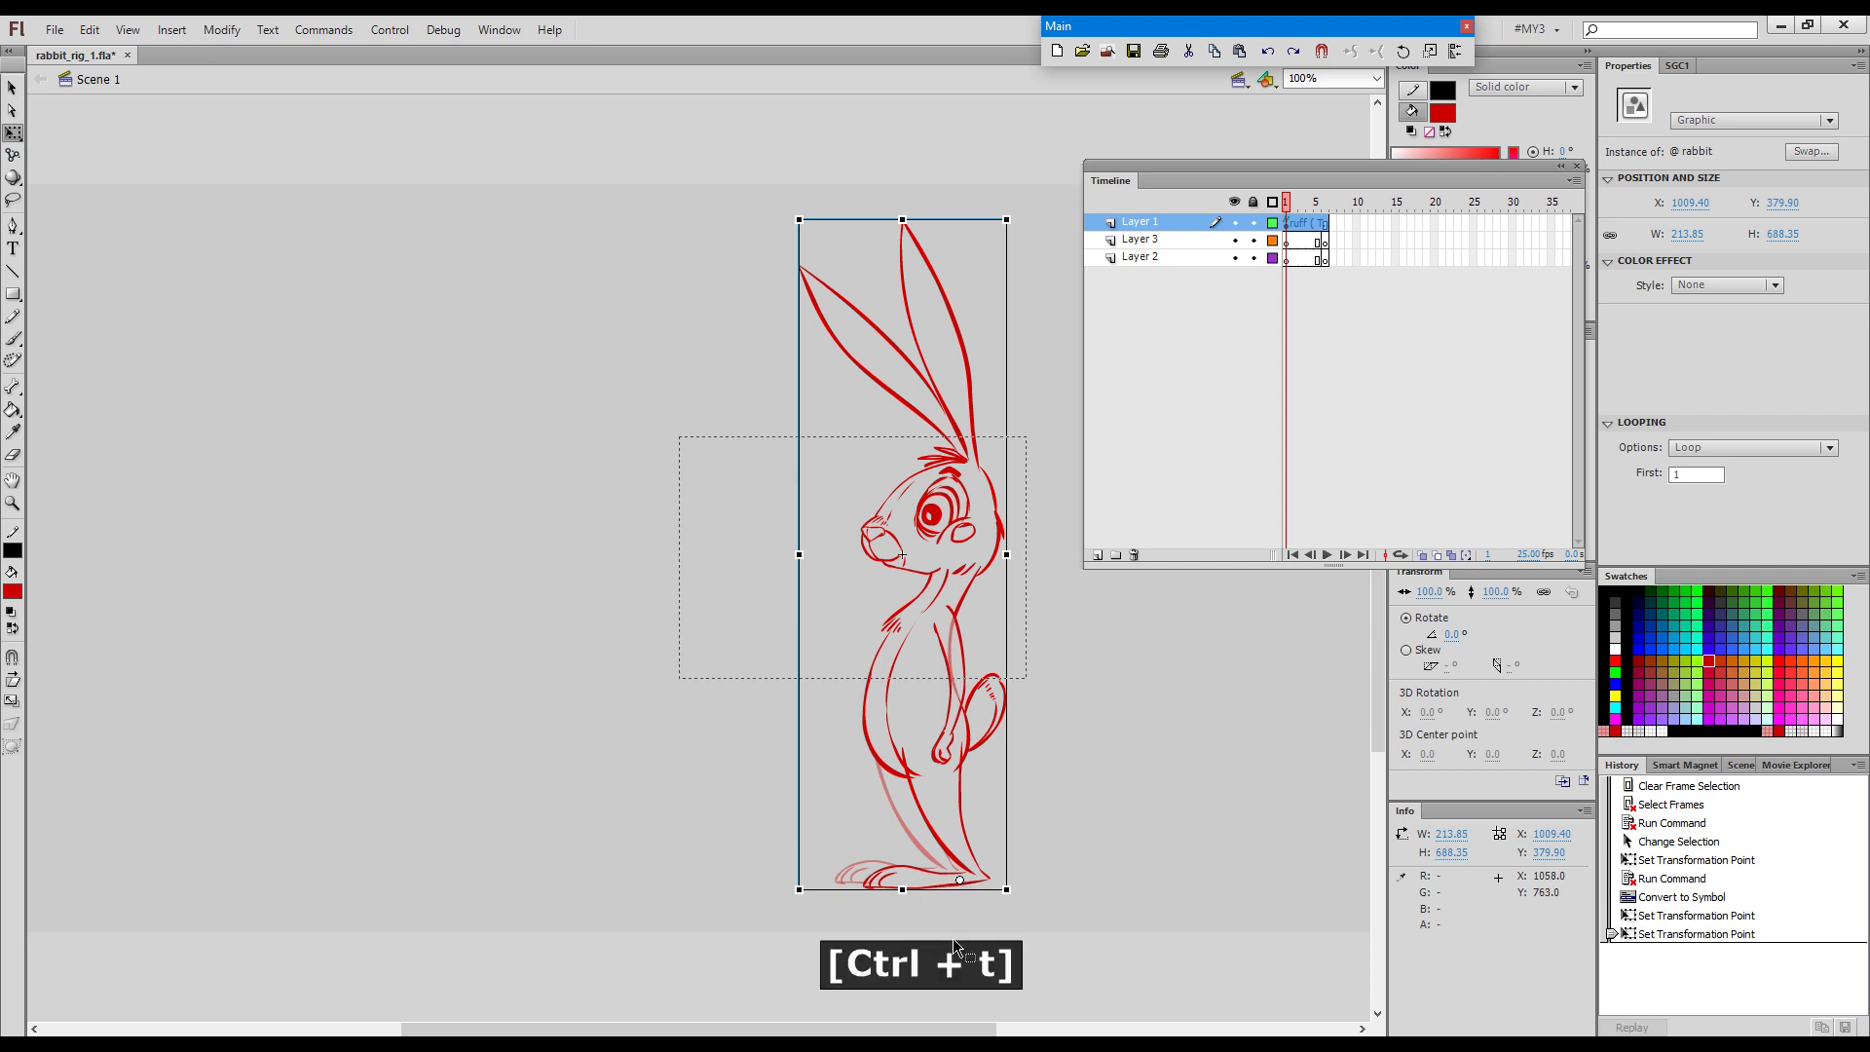
left_click_drag(959, 766, 785, 773)
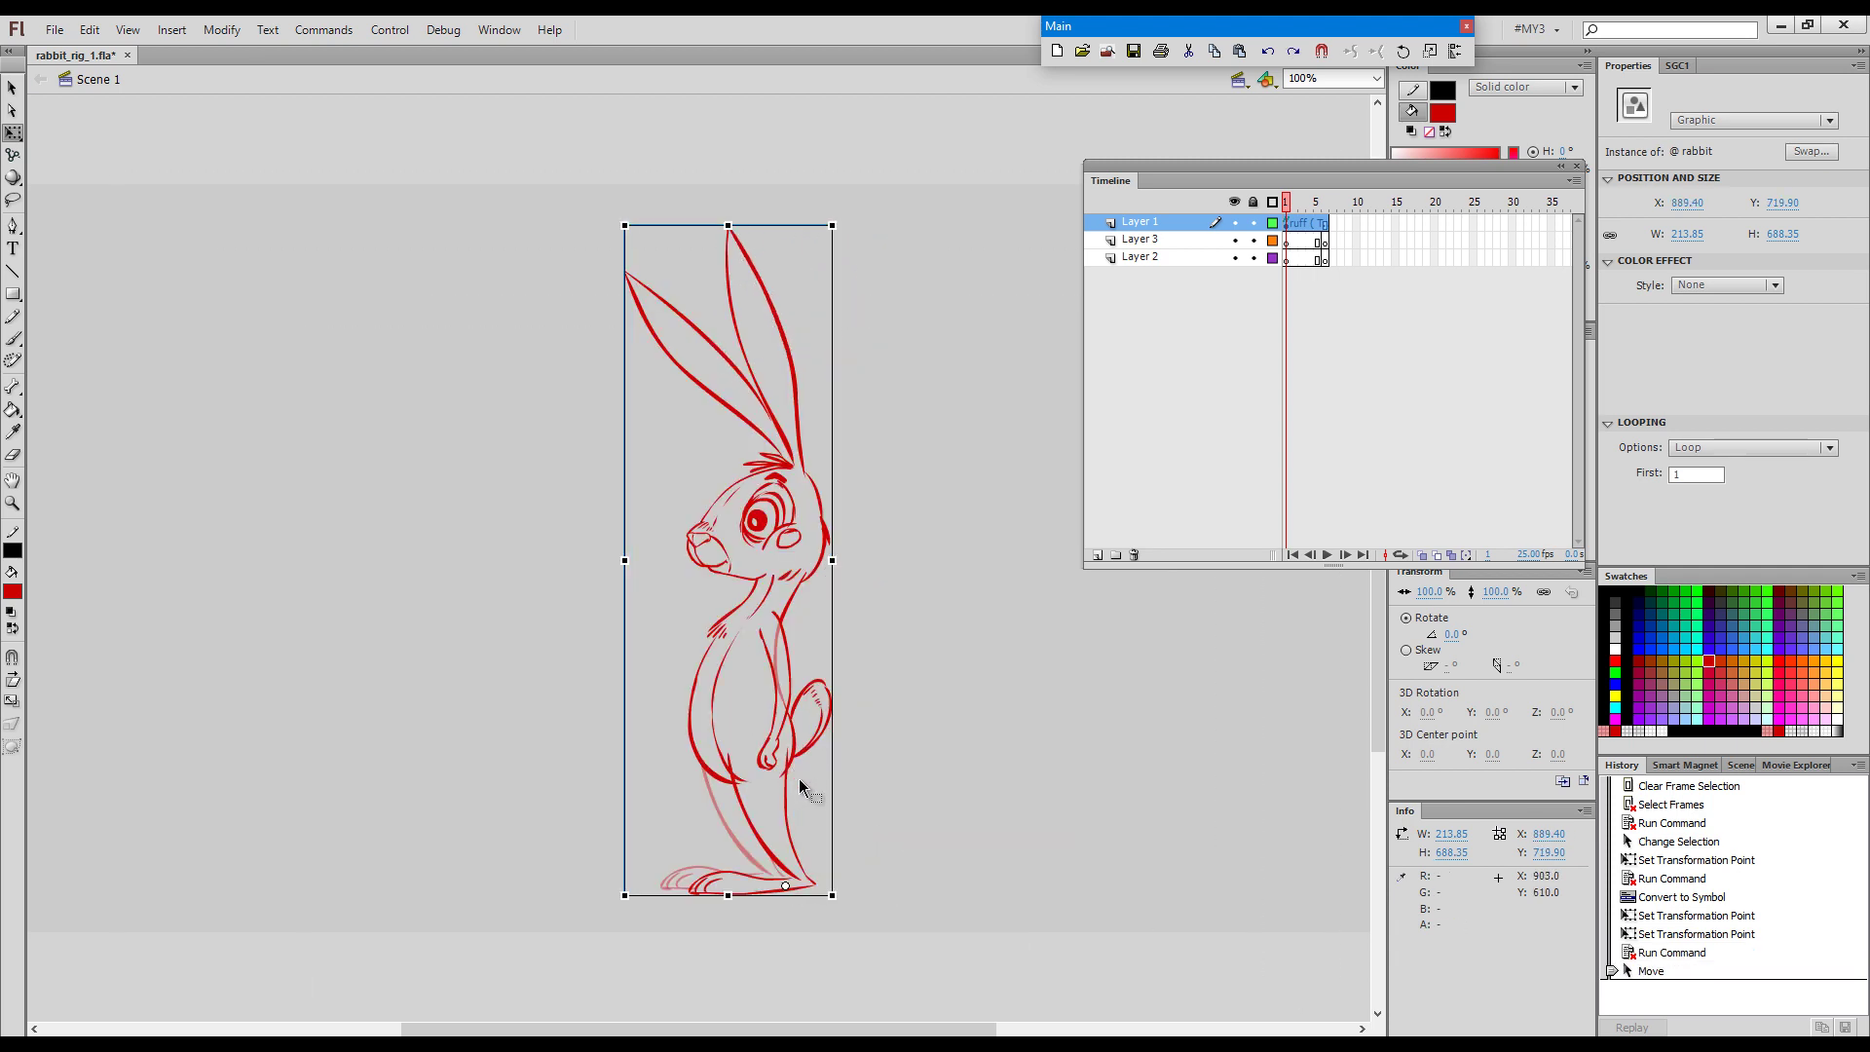
Remove the main timeline's frames after the first one and delete the empty Layer 3 and Layer 2.
left_click_drag(1286, 222, 1332, 283)
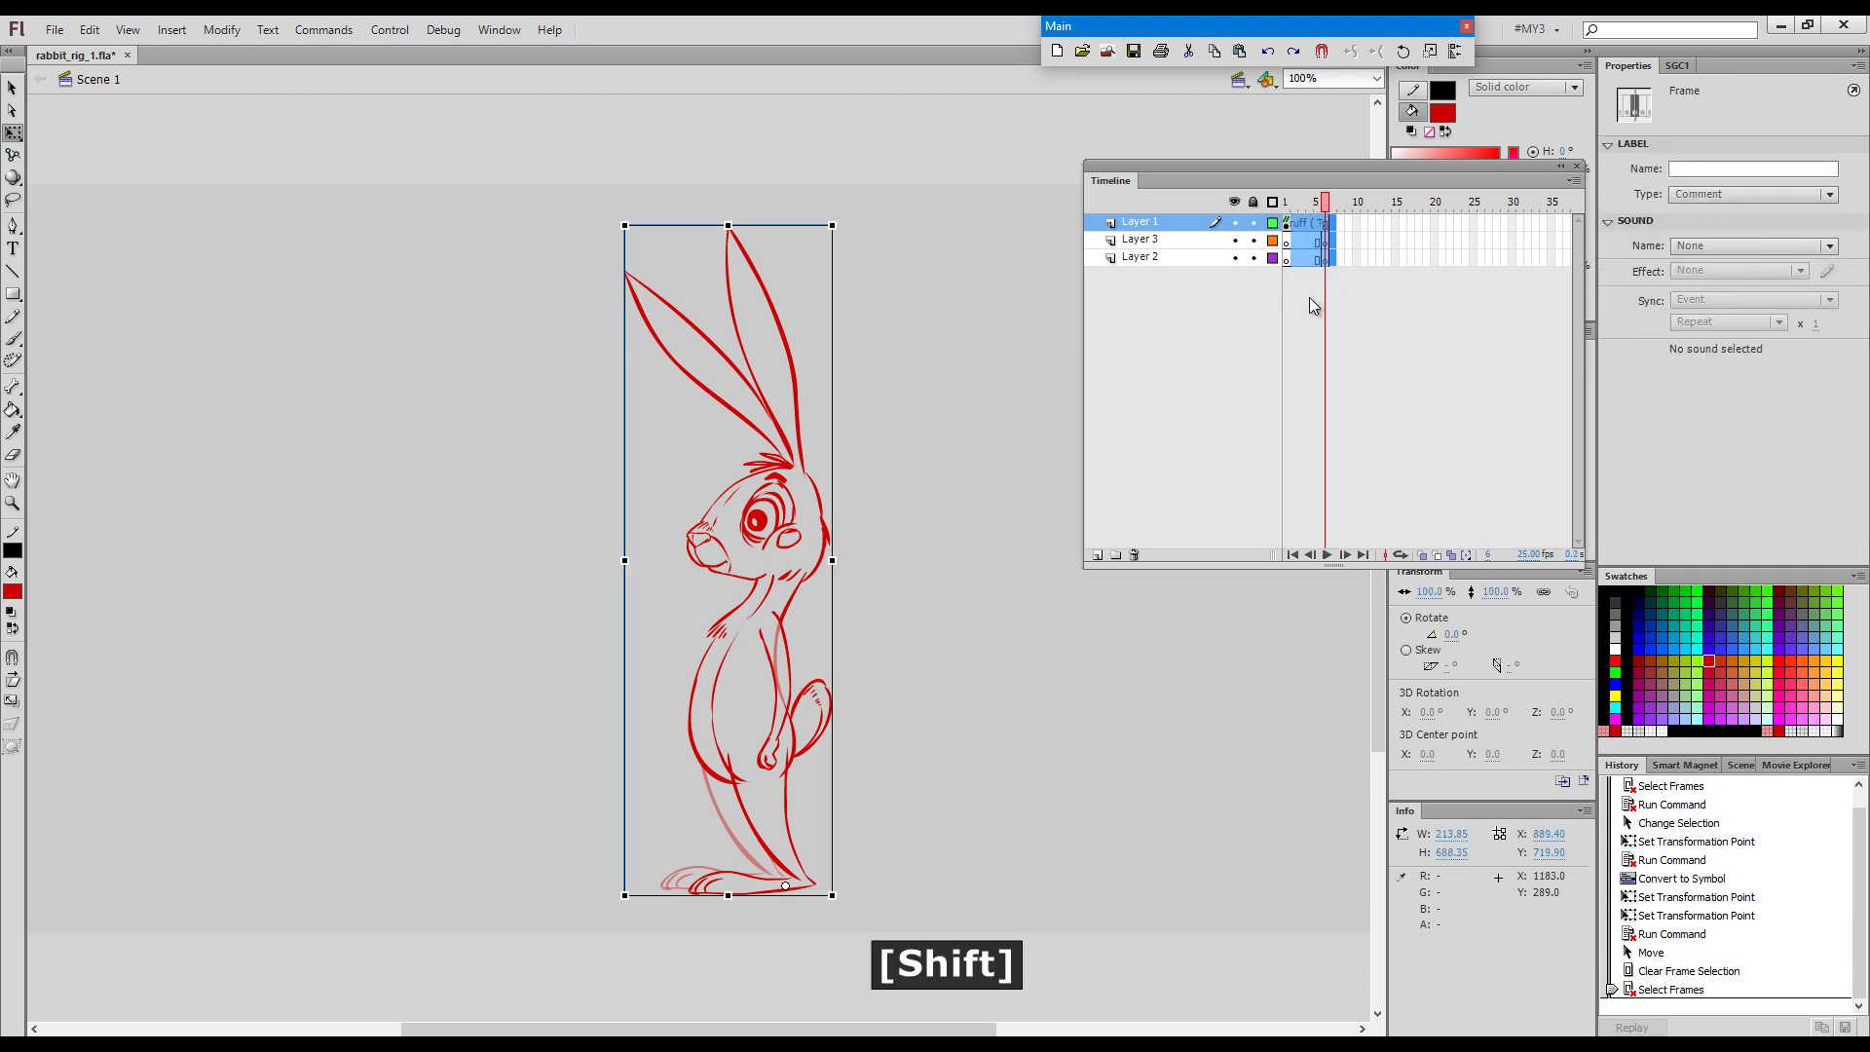
key("shift+z")
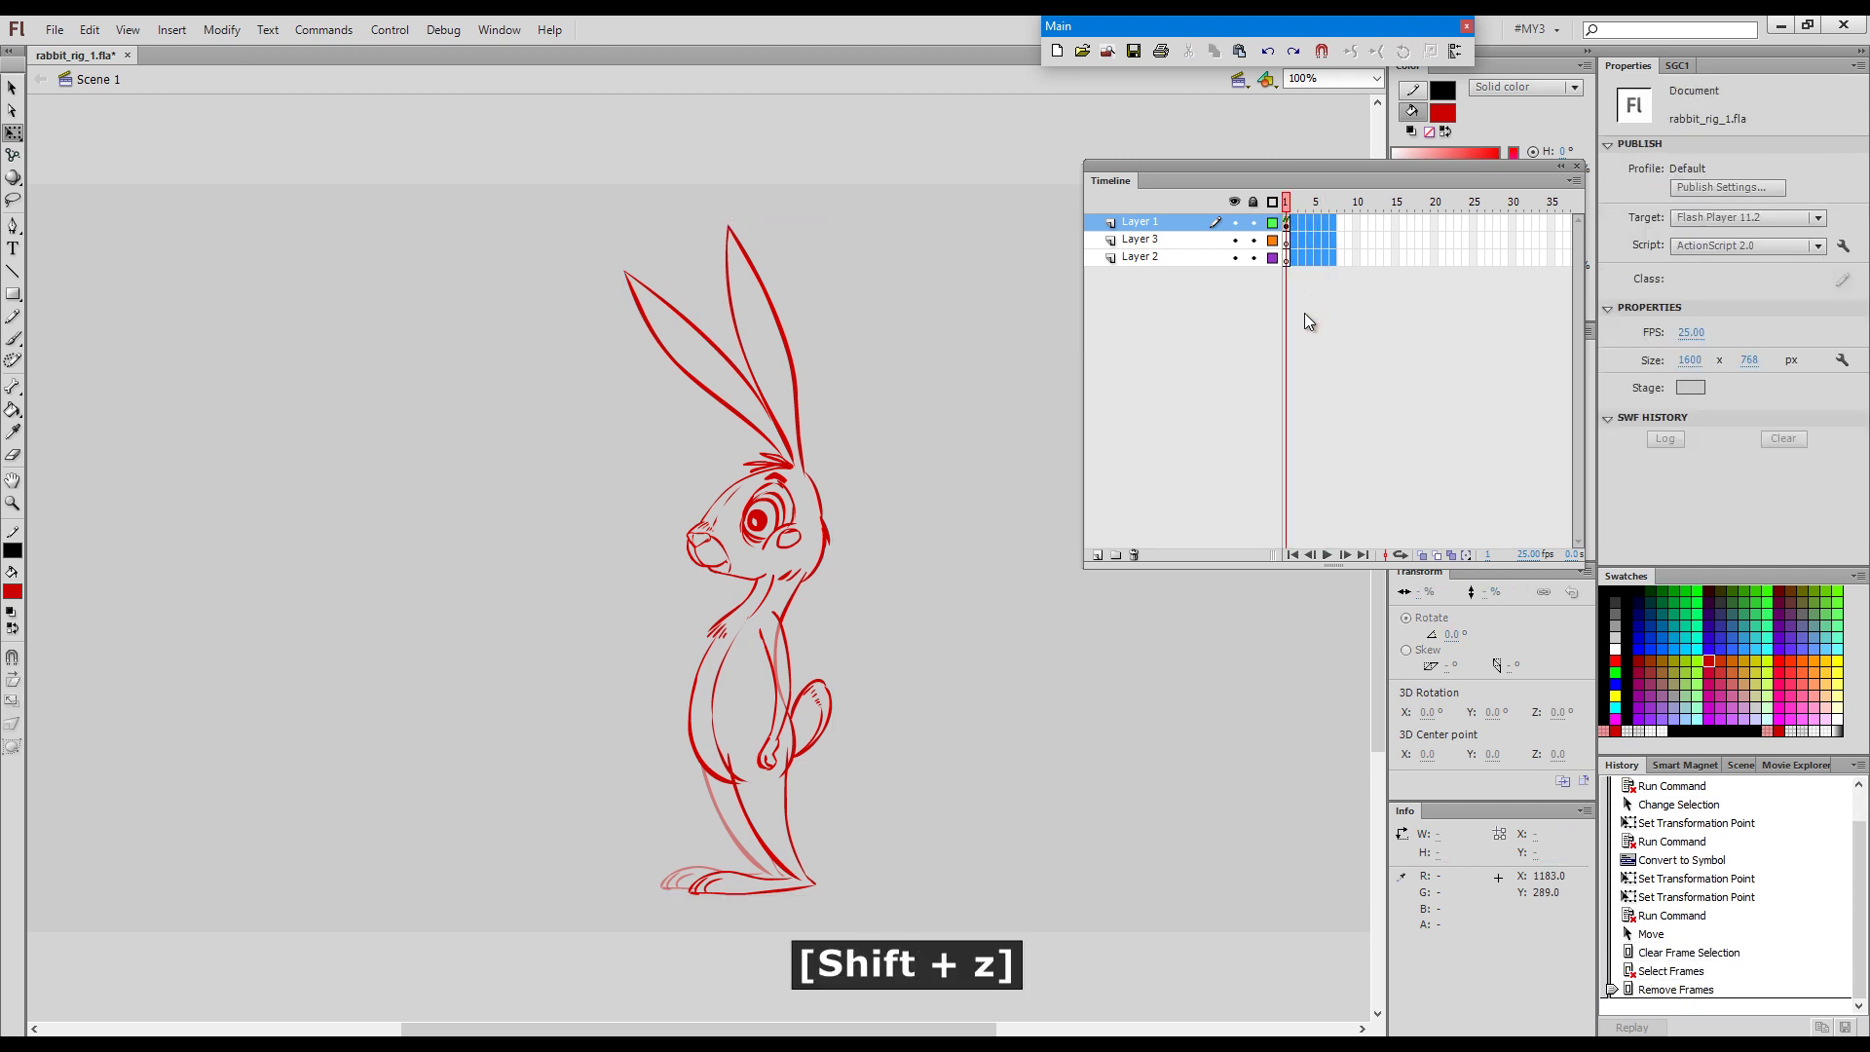
left_click(1182, 240)
left_click(1181, 260, "shift")
left_click(1135, 554)
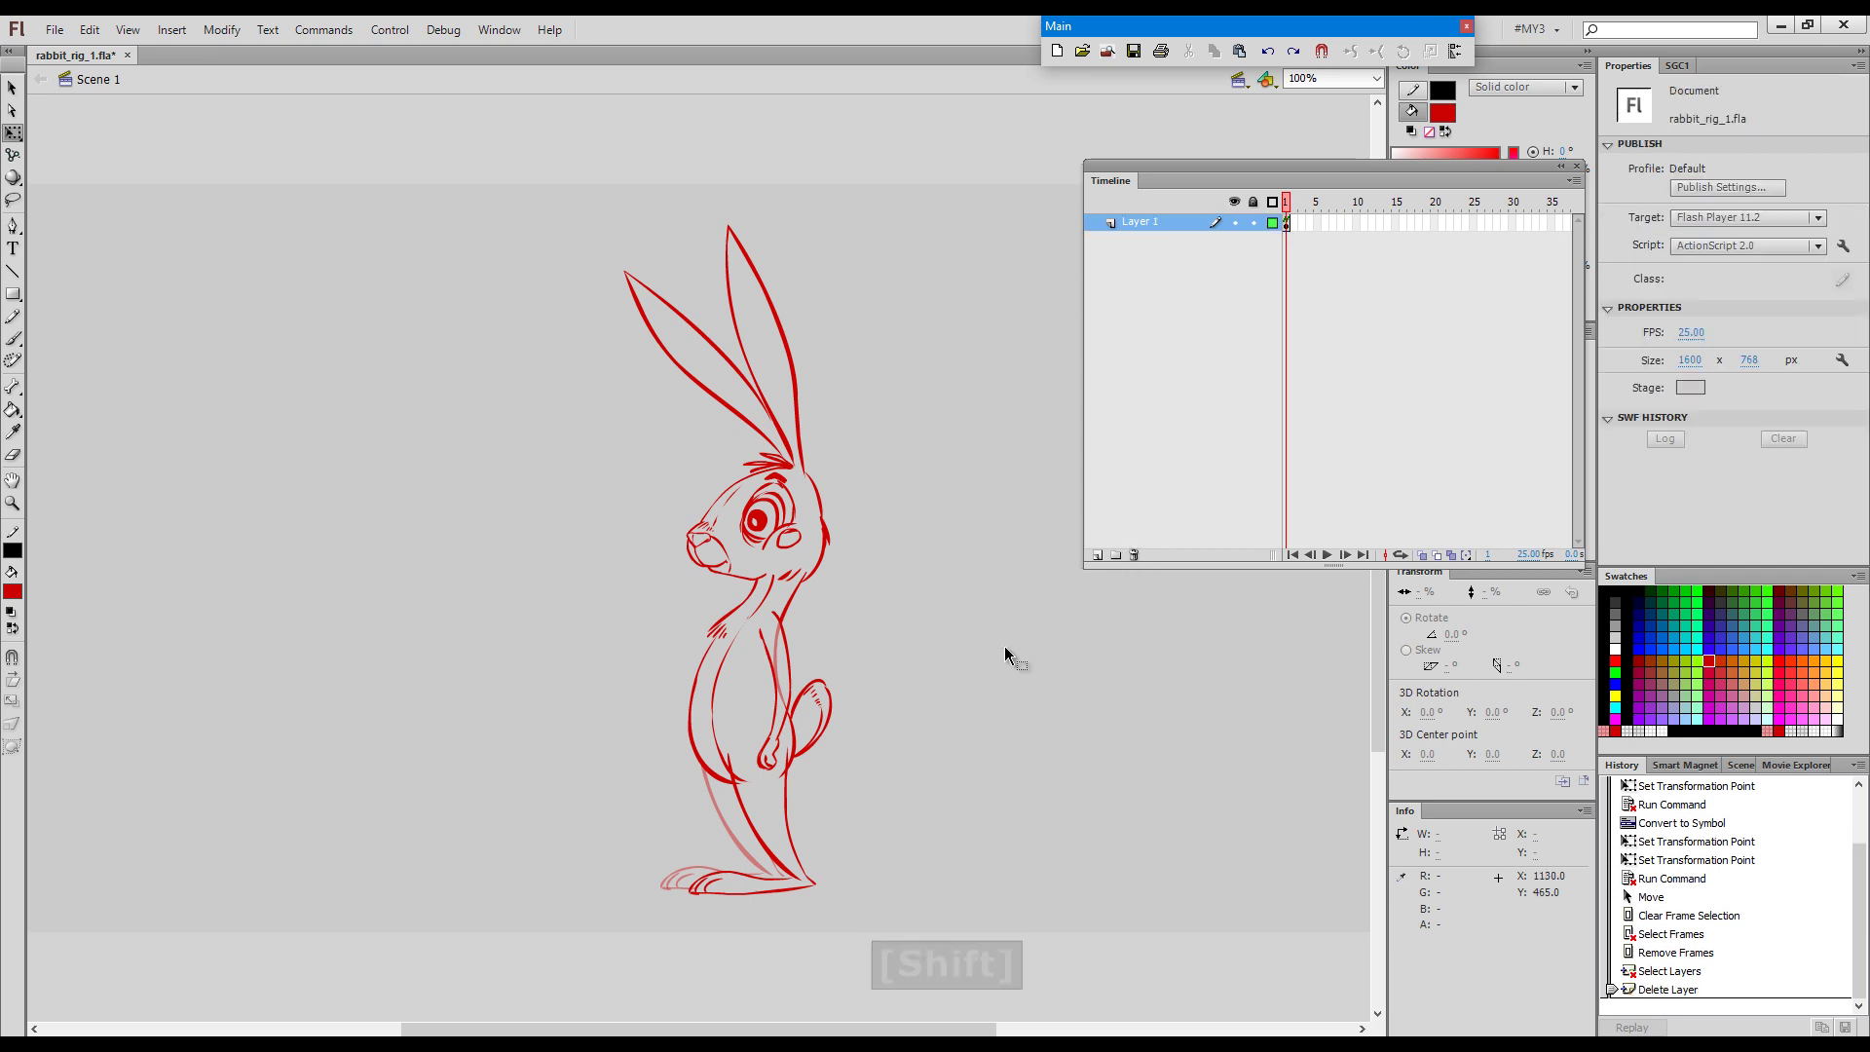
Inside the nested ruff symbol, add a new layer beneath the sketch layers and lock the three sketch layers.
left_click(787, 752)
key("F2")
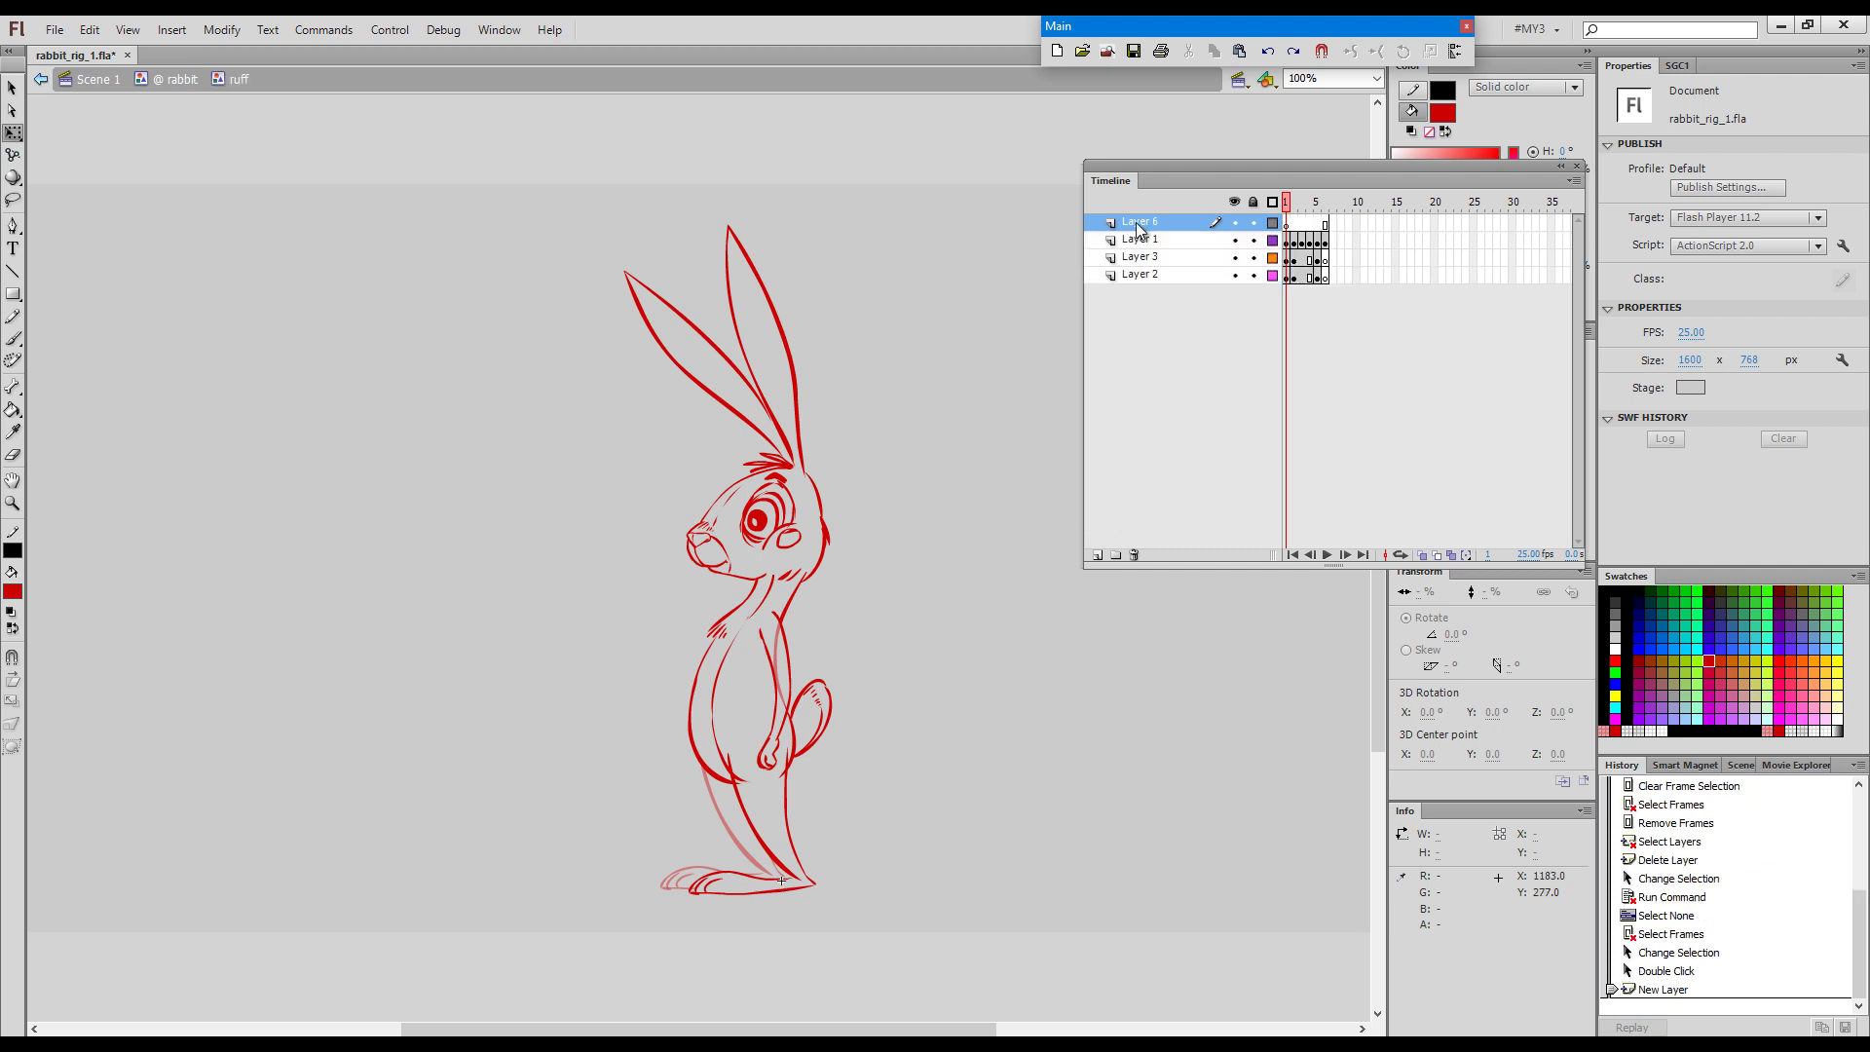
left_click_drag(1139, 224, 1161, 284)
left_click_drag(1253, 223, 1253, 259)
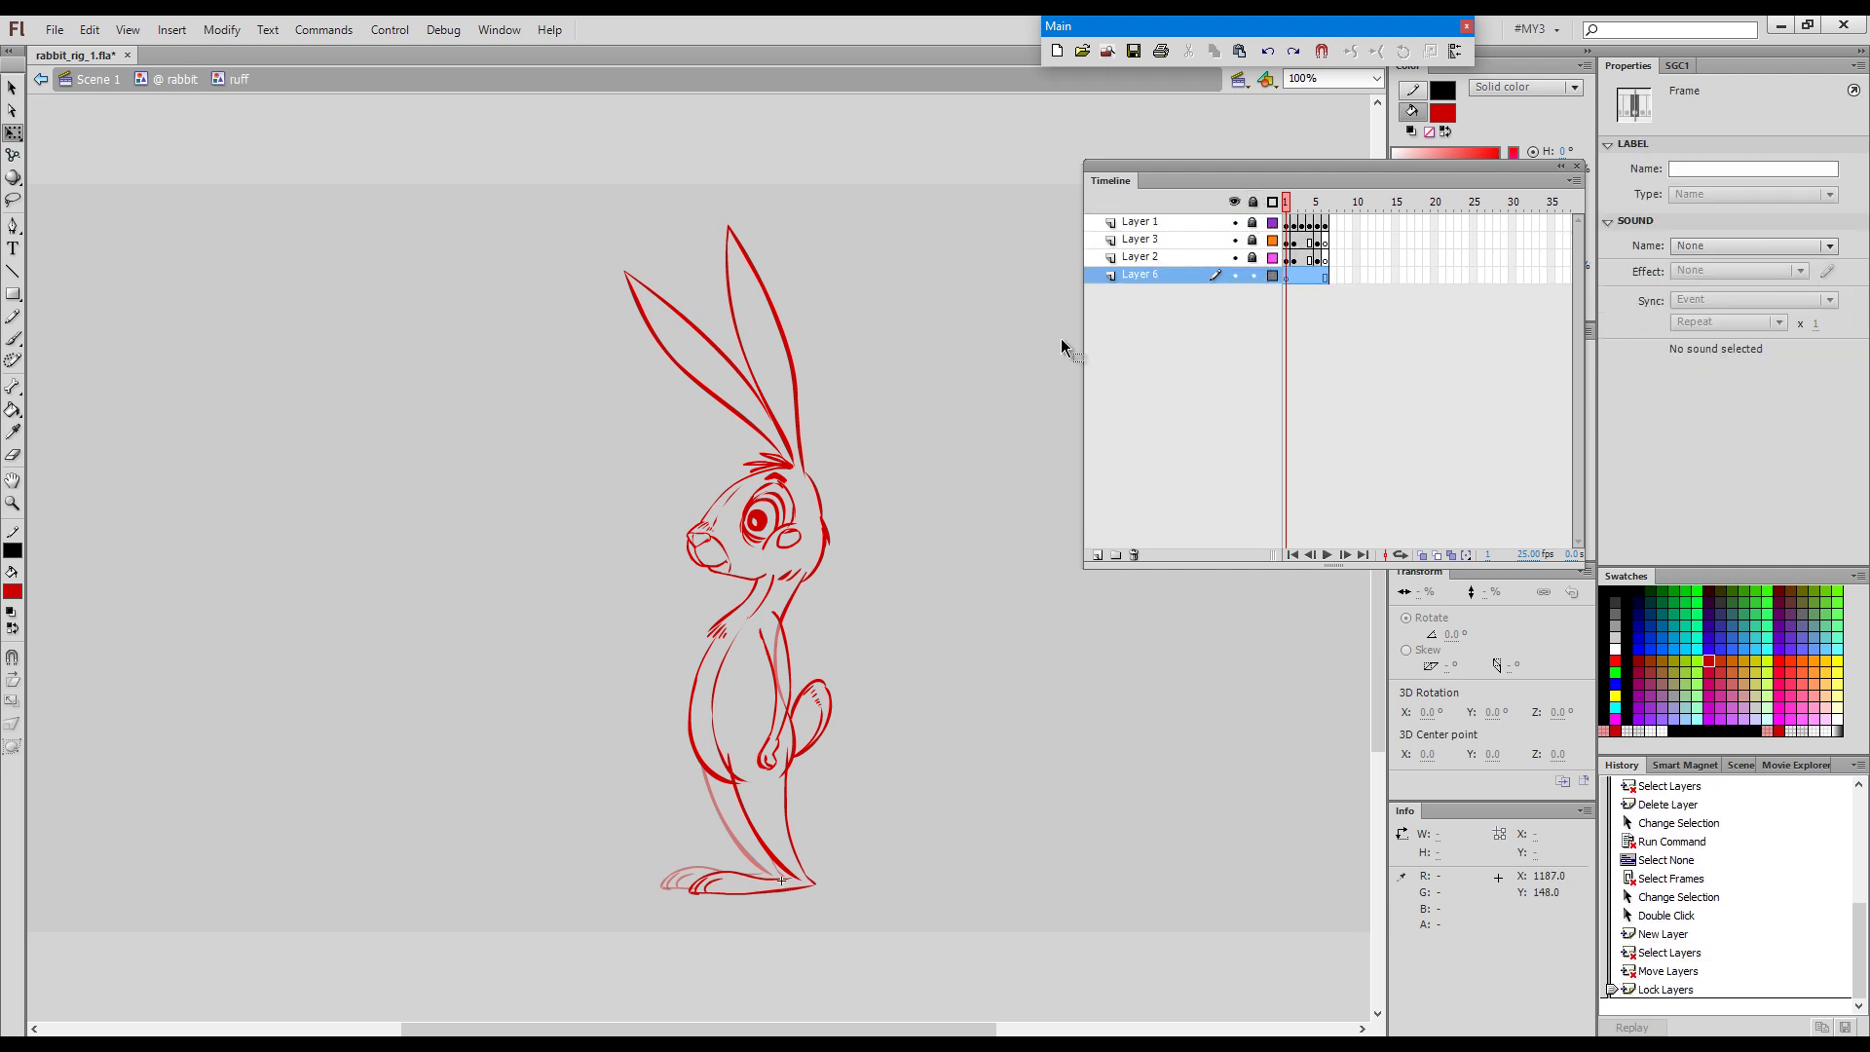
Draw a white rectangle without a stroke, about 1588 × 760 px, over the whole stage on the bottom layer.
key("ctrl+minus")
key("ctrl+a")
key("r")
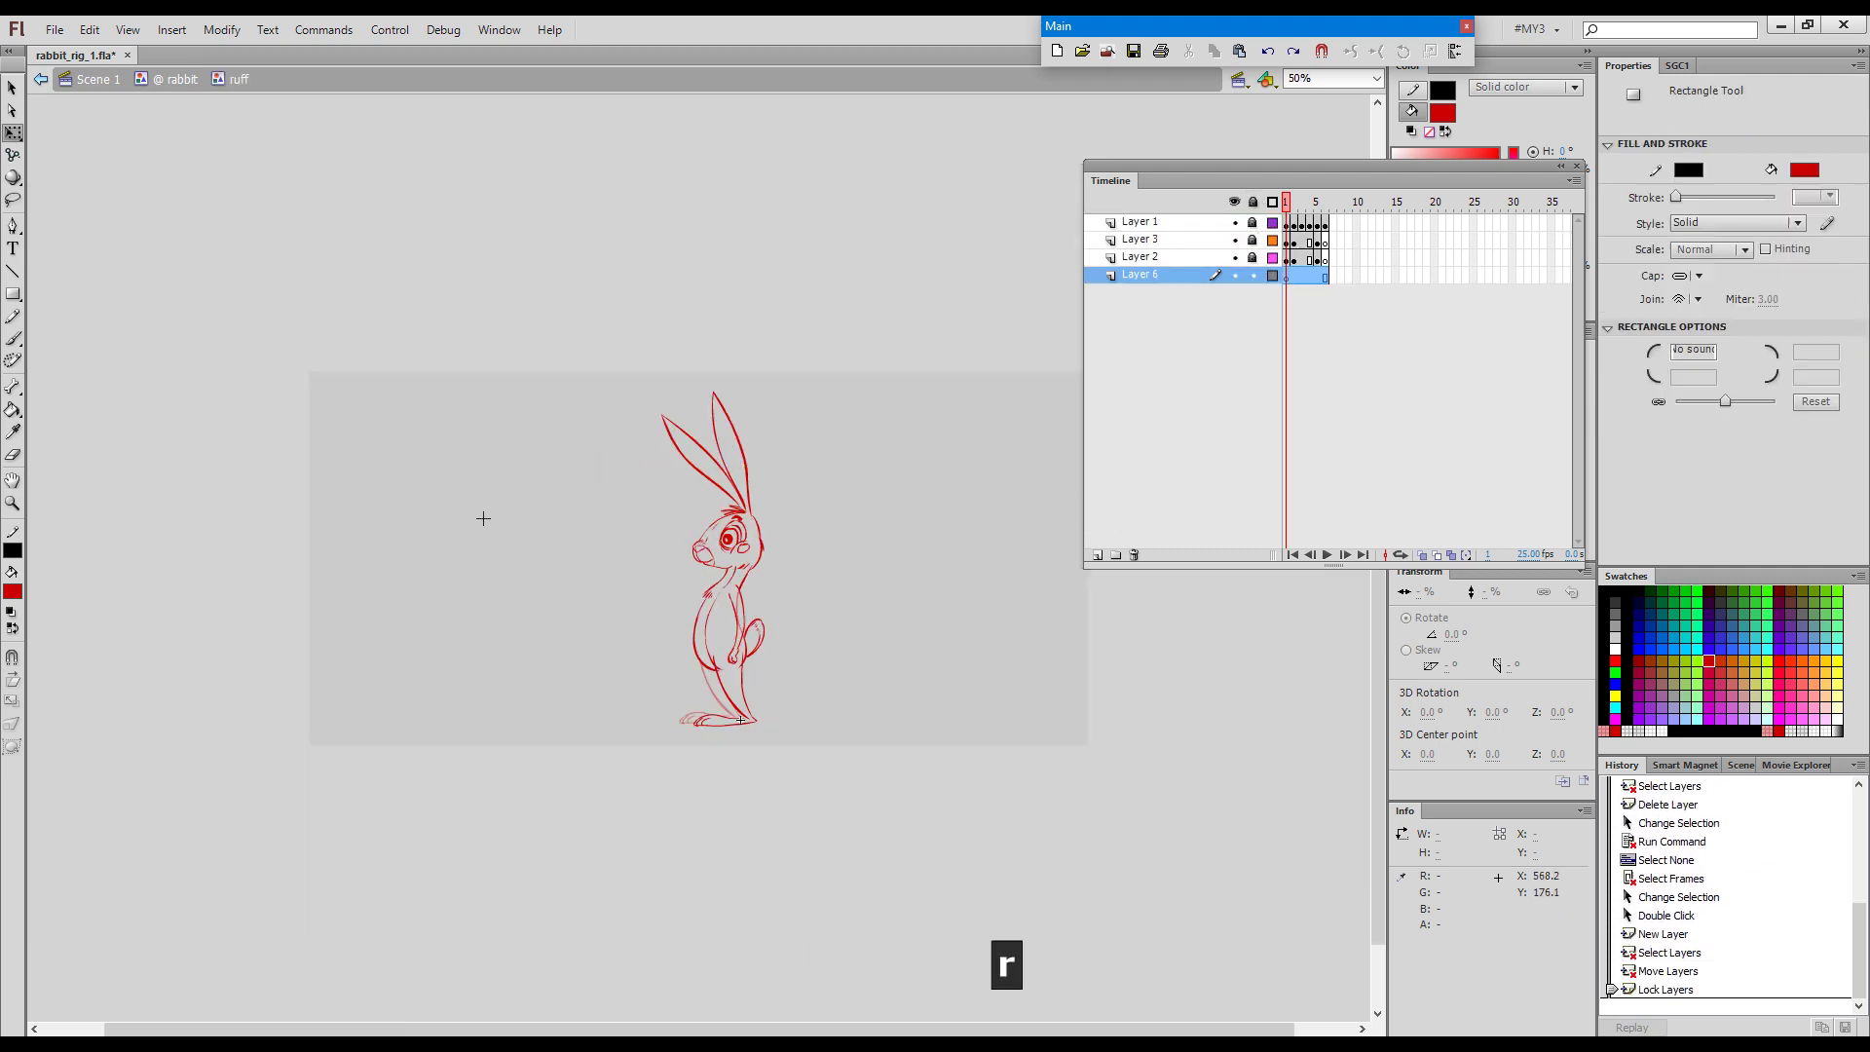
left_click(13, 591)
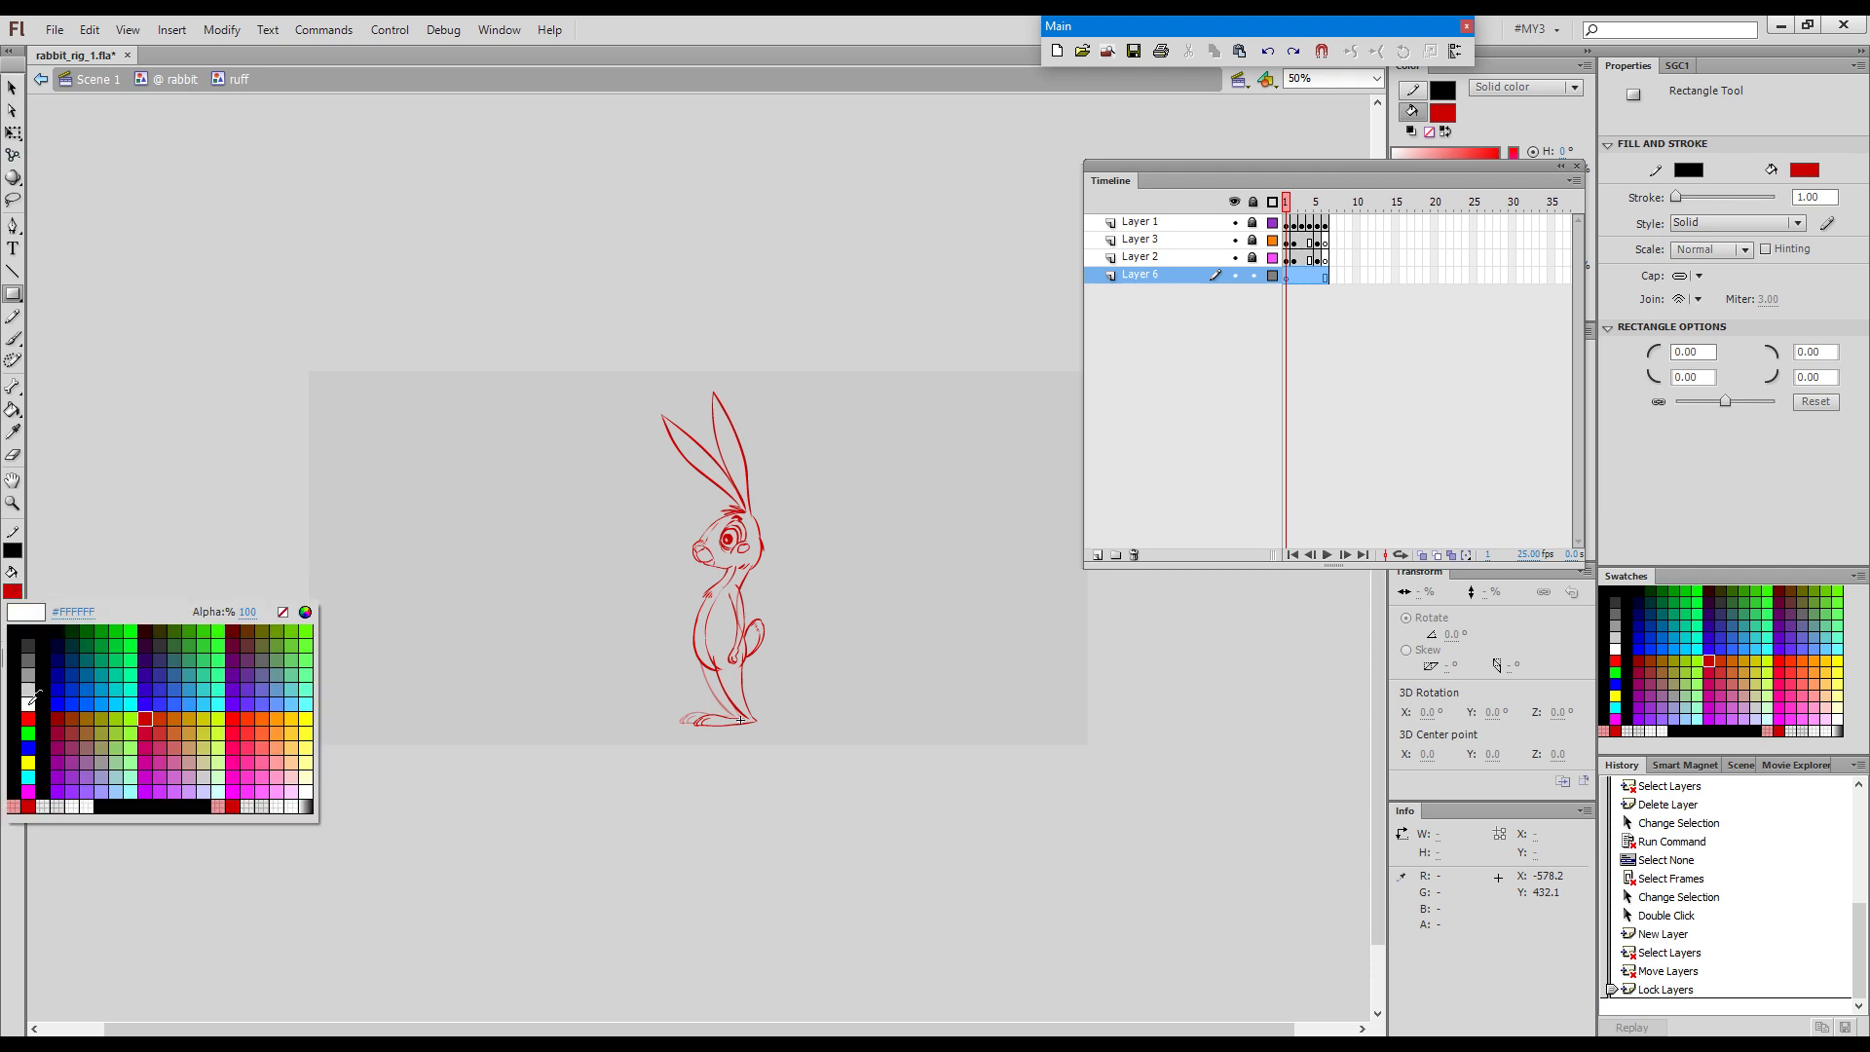
left_click(29, 703)
left_click(13, 550)
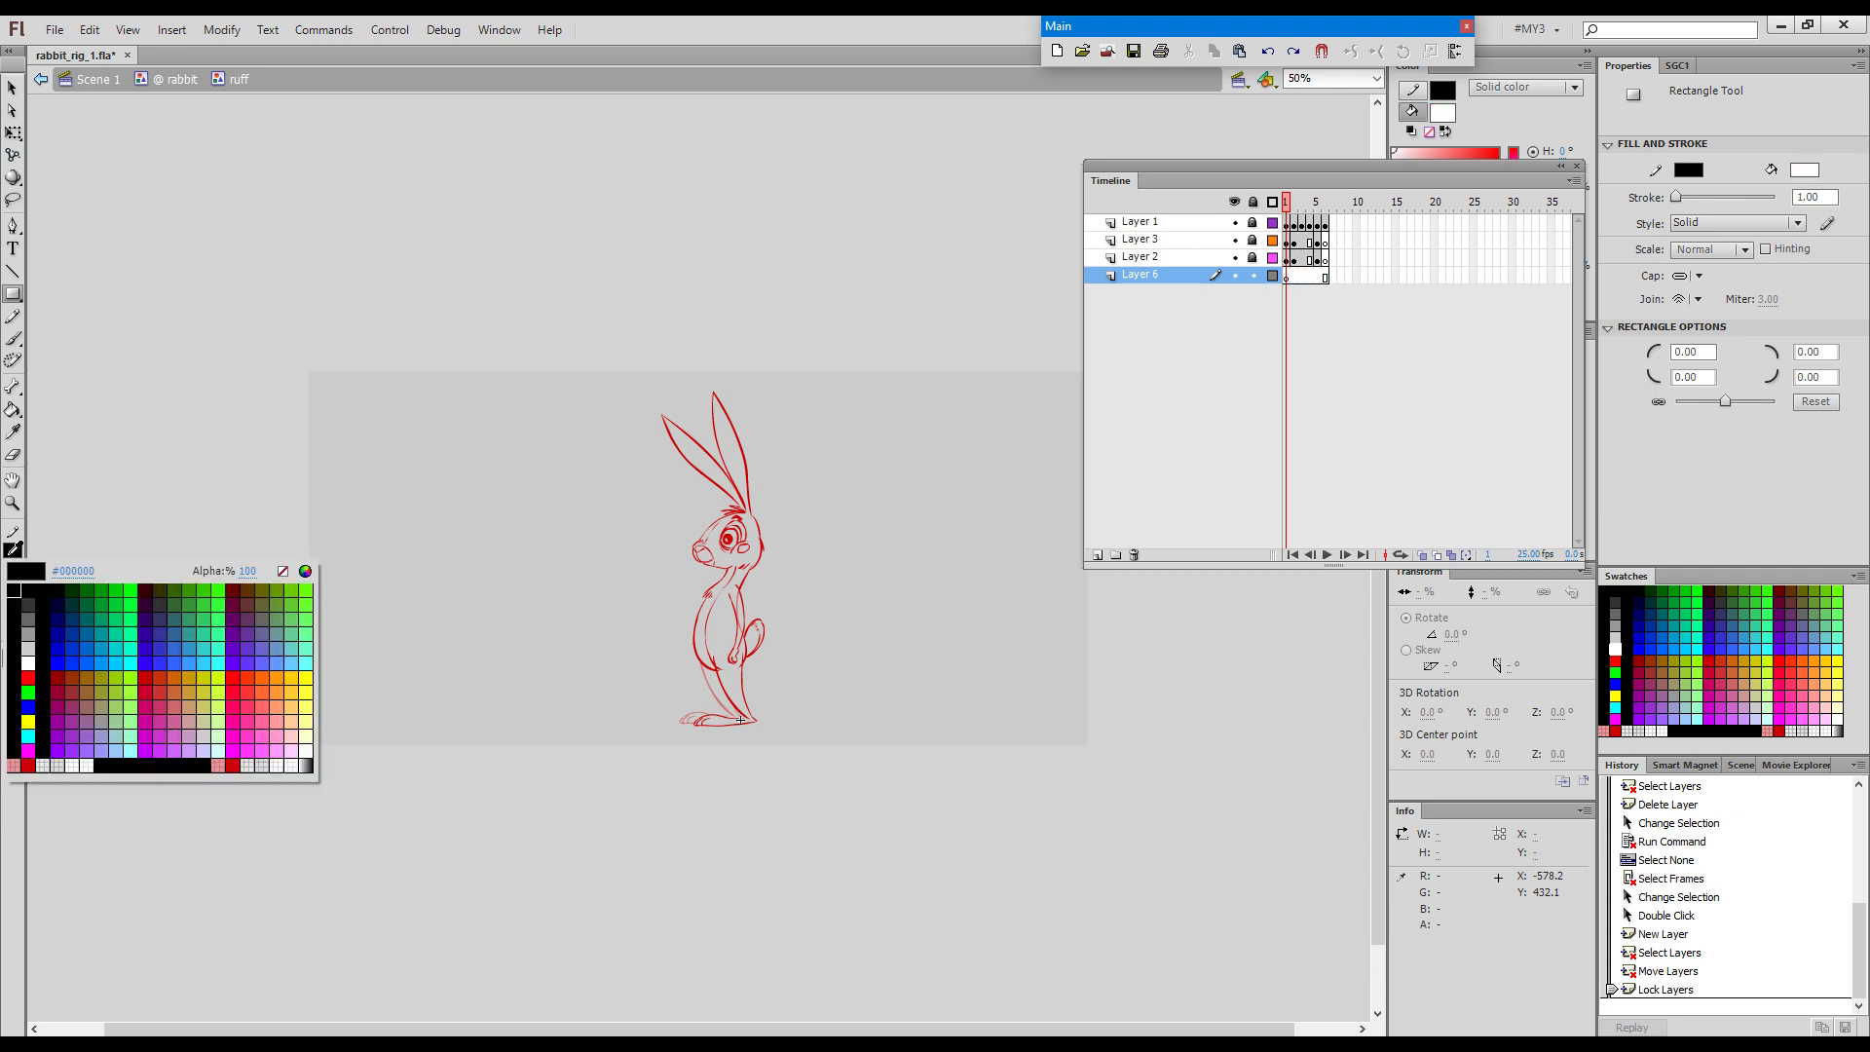
left_click(282, 571)
key("r")
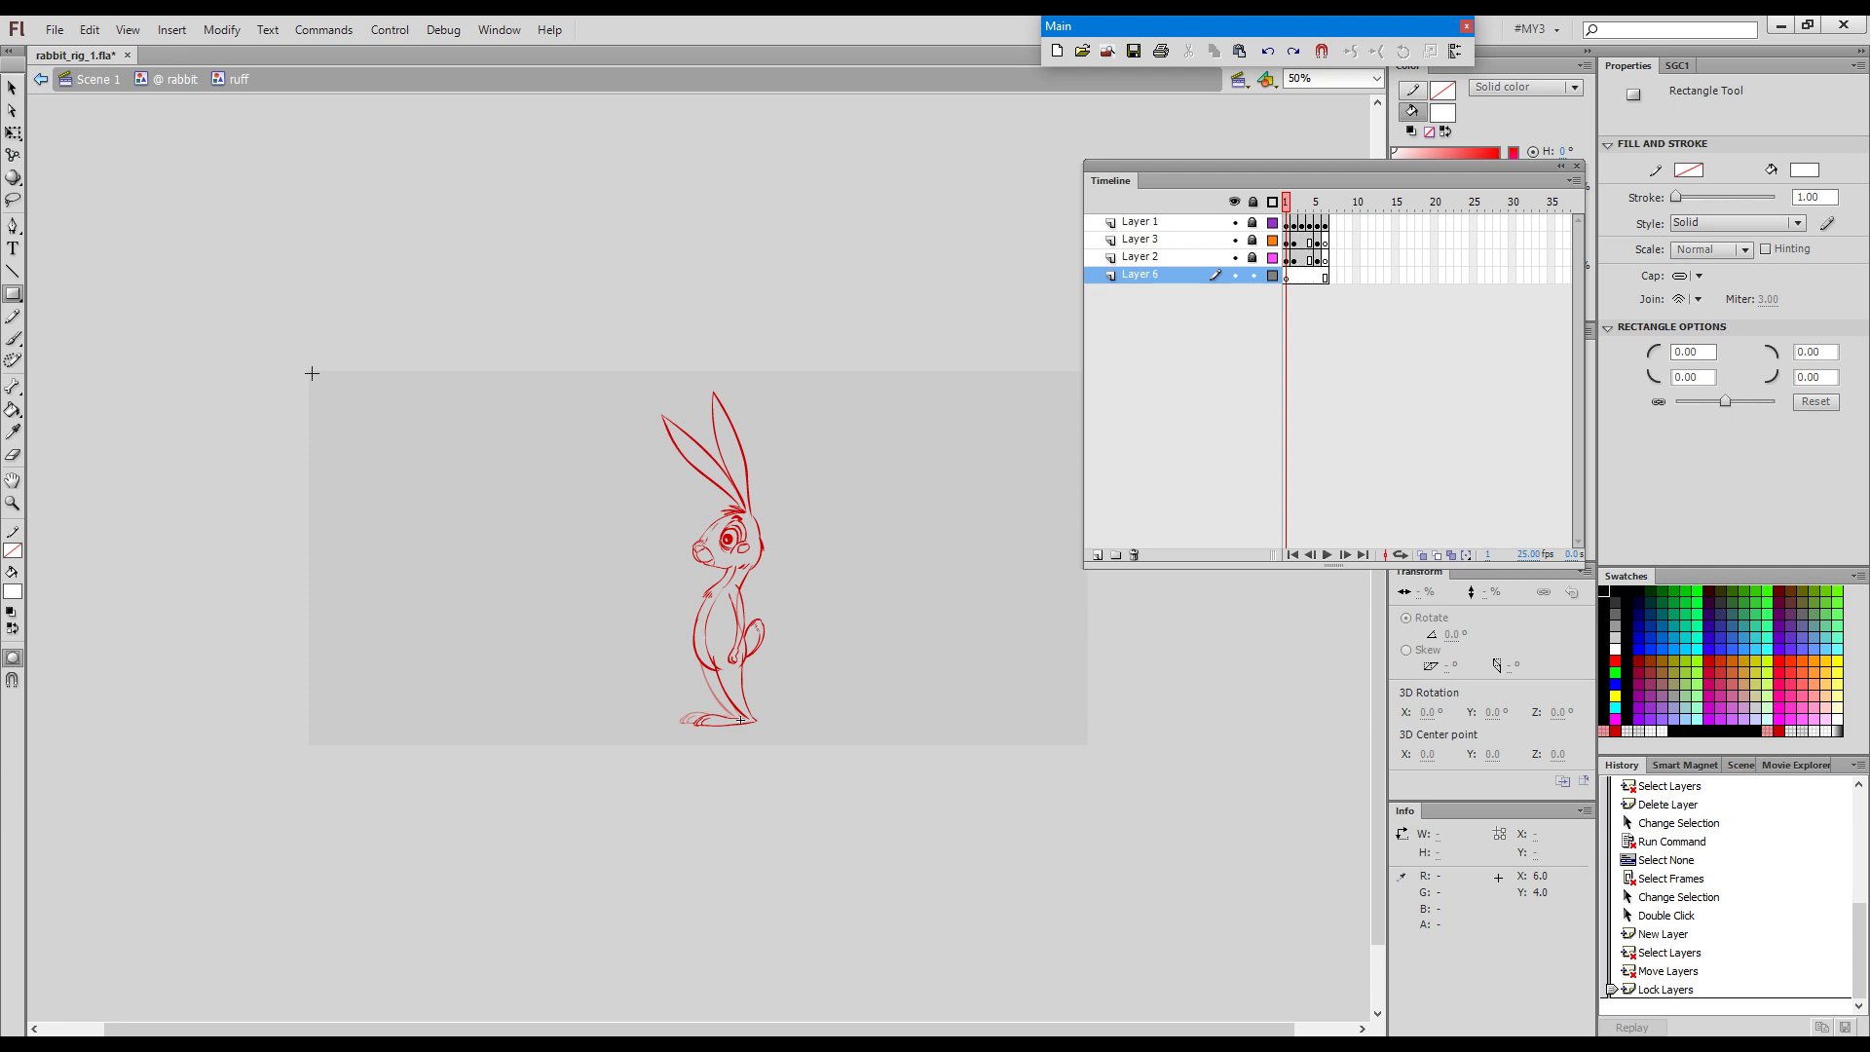
left_click_drag(310, 372, 1084, 743)
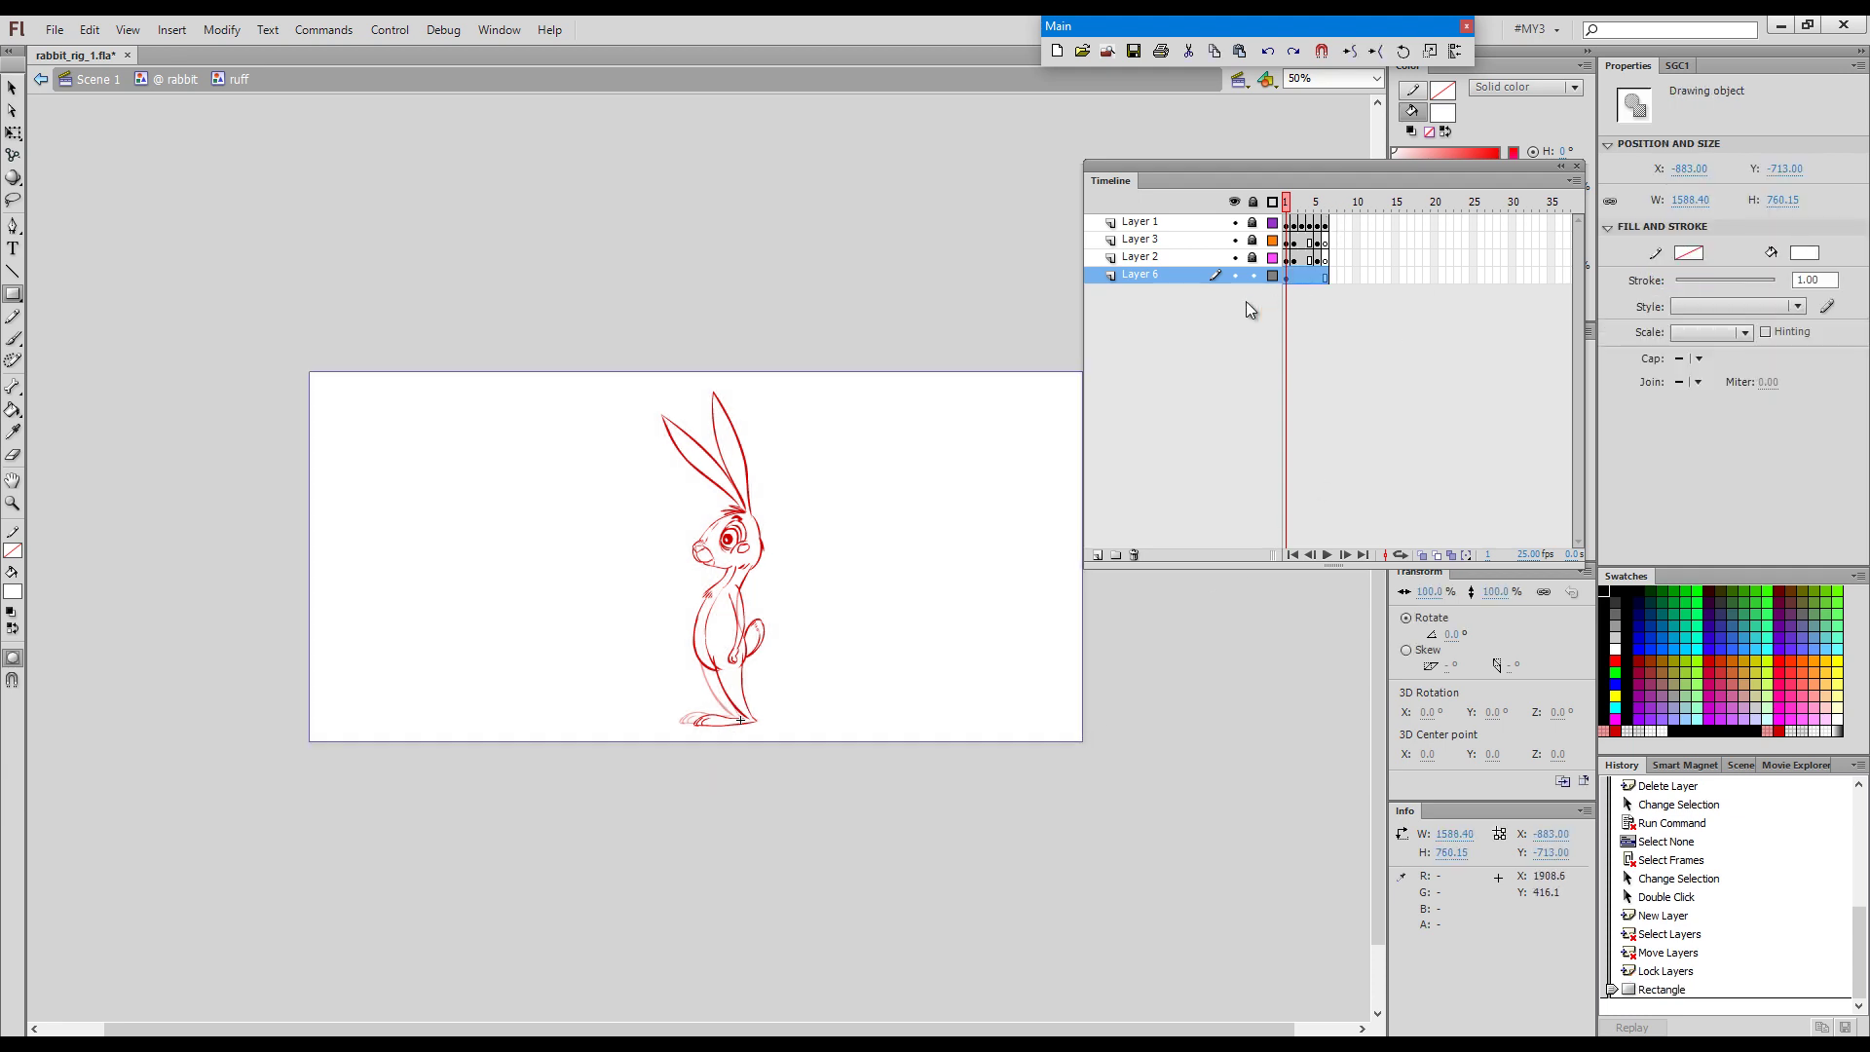
Return to the @ rabbit symbol and change the document's stage colour to dark grey.
left_click(185, 82)
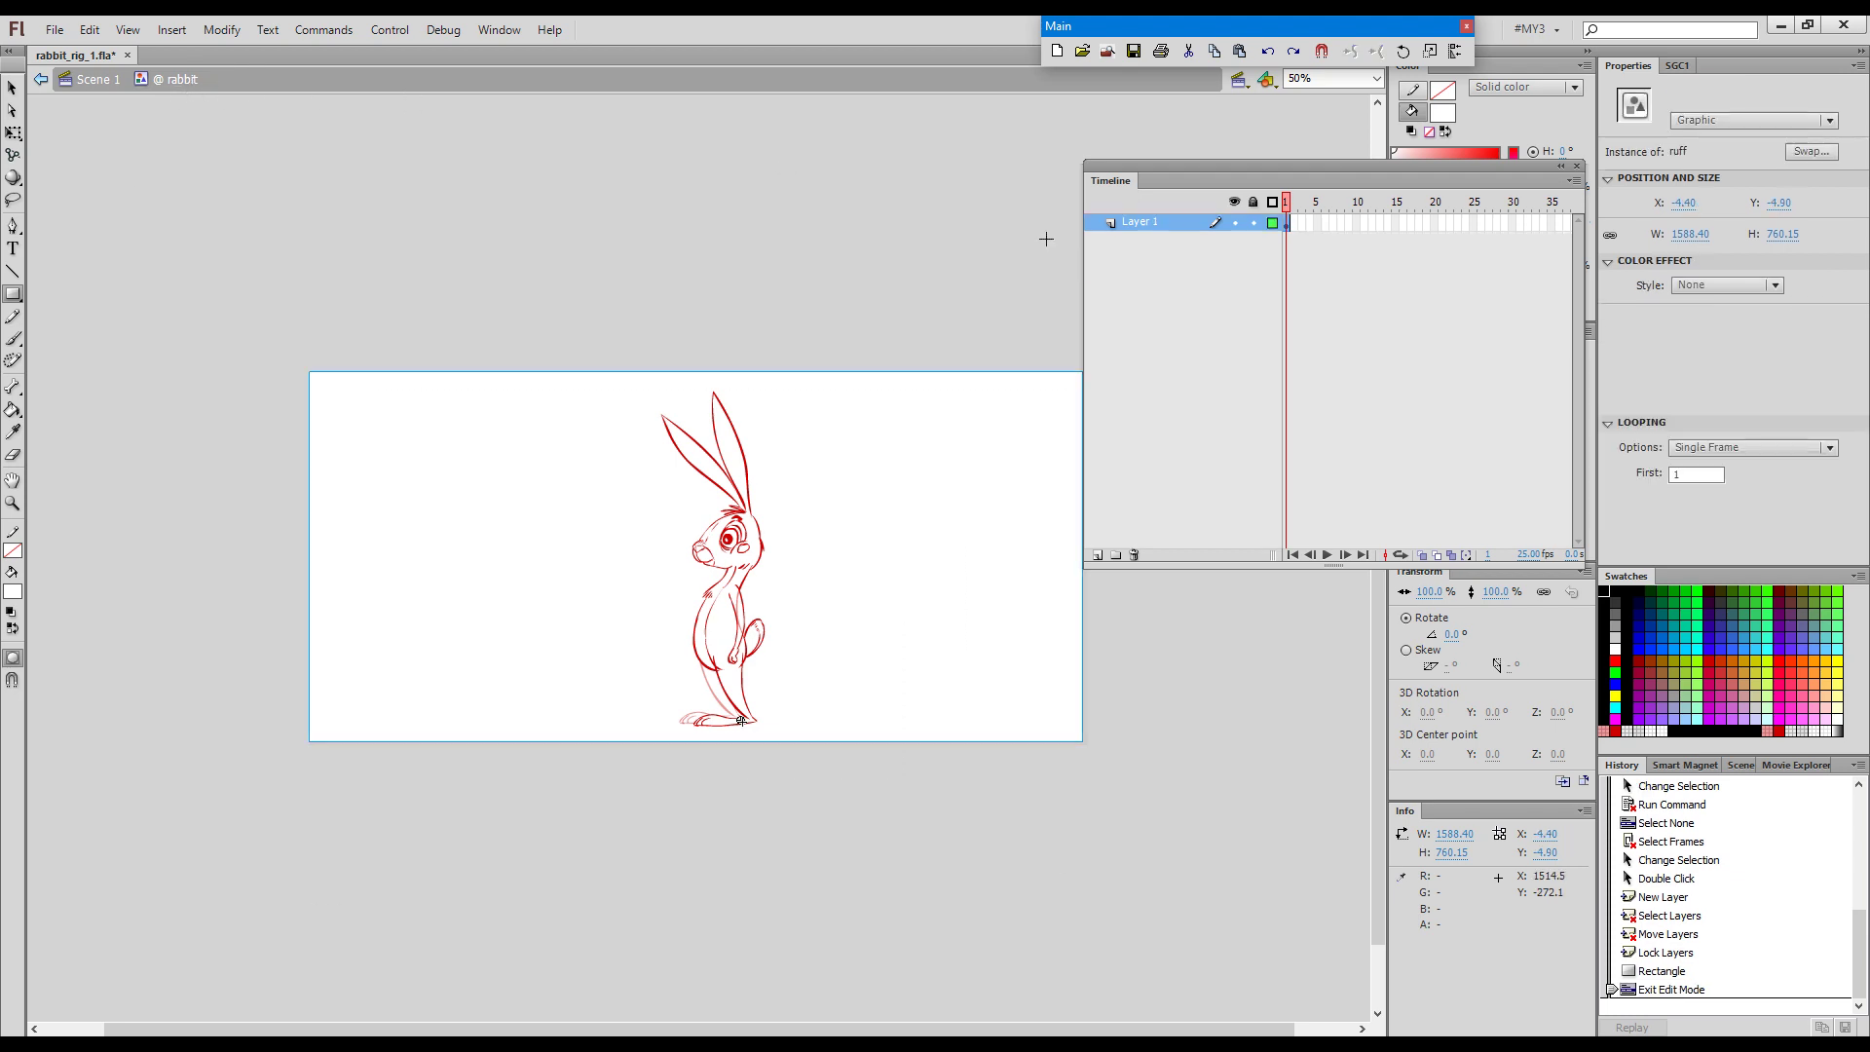
key("v")
left_click(1199, 675)
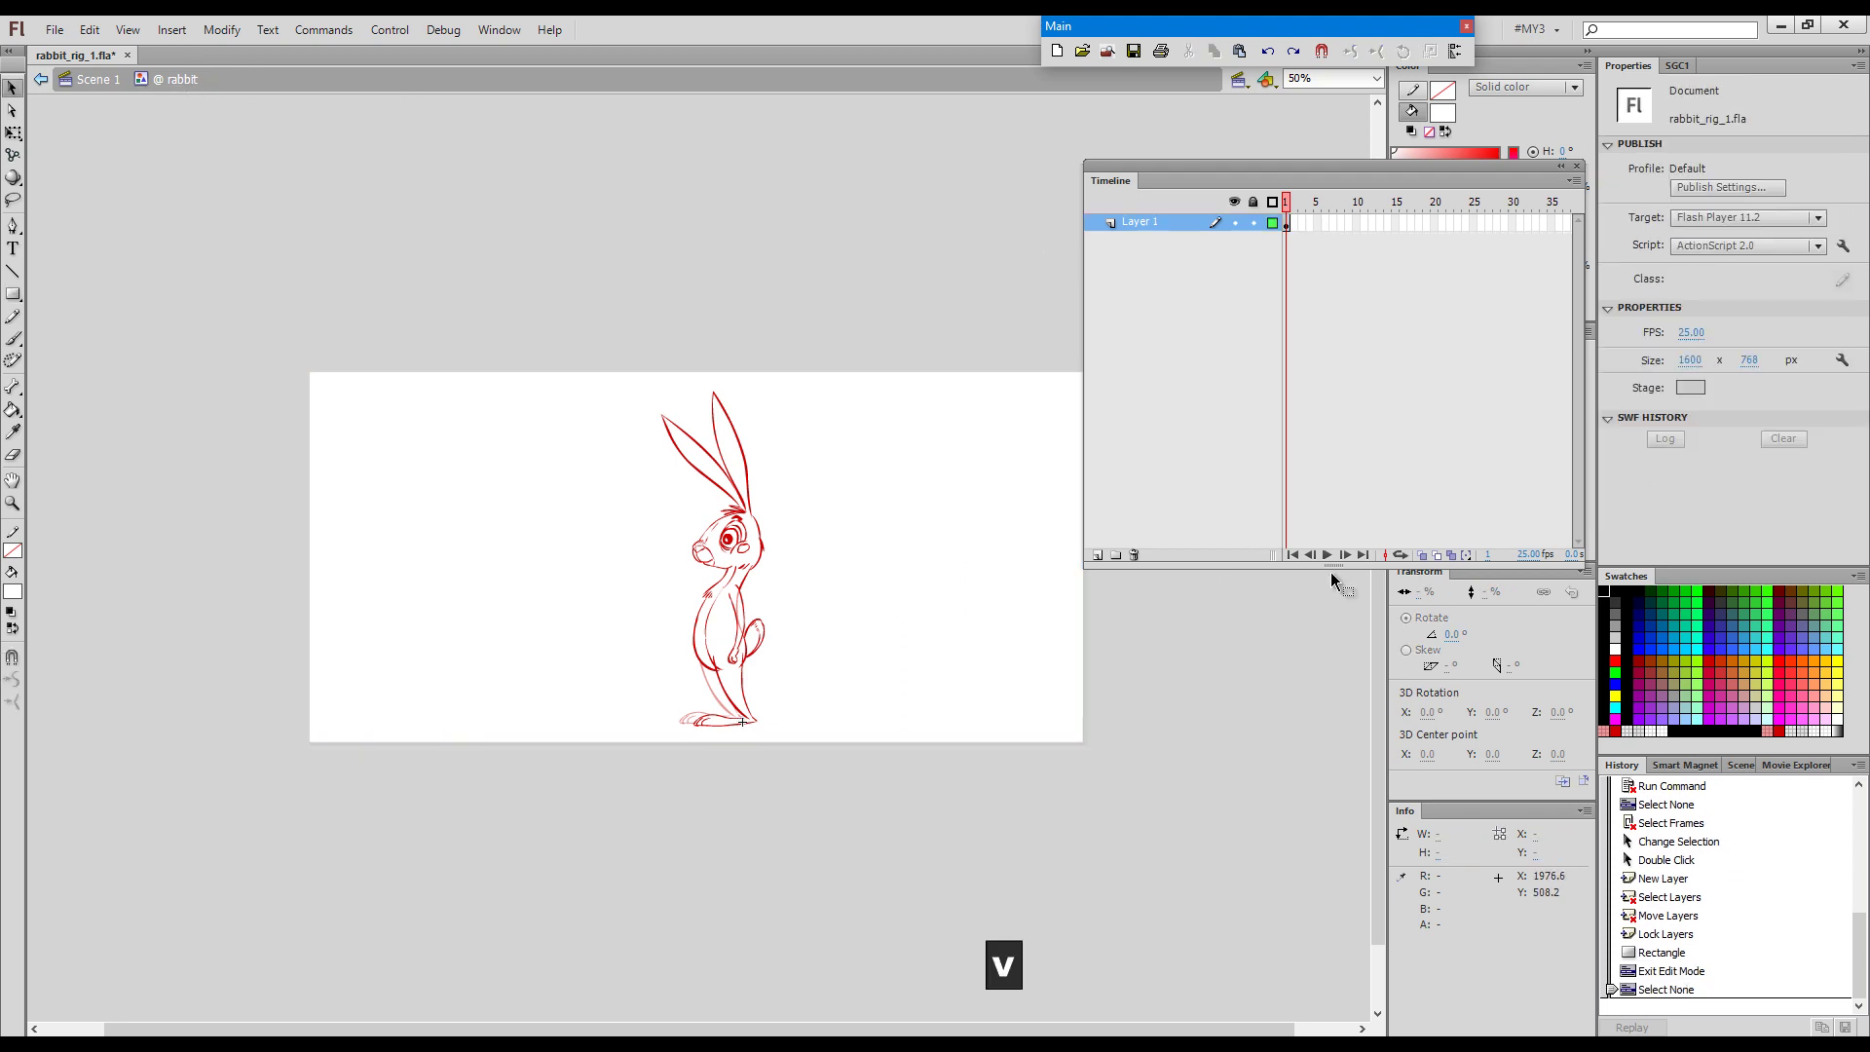
left_click(1690, 386)
left_click(1579, 456)
left_click(1388, 414)
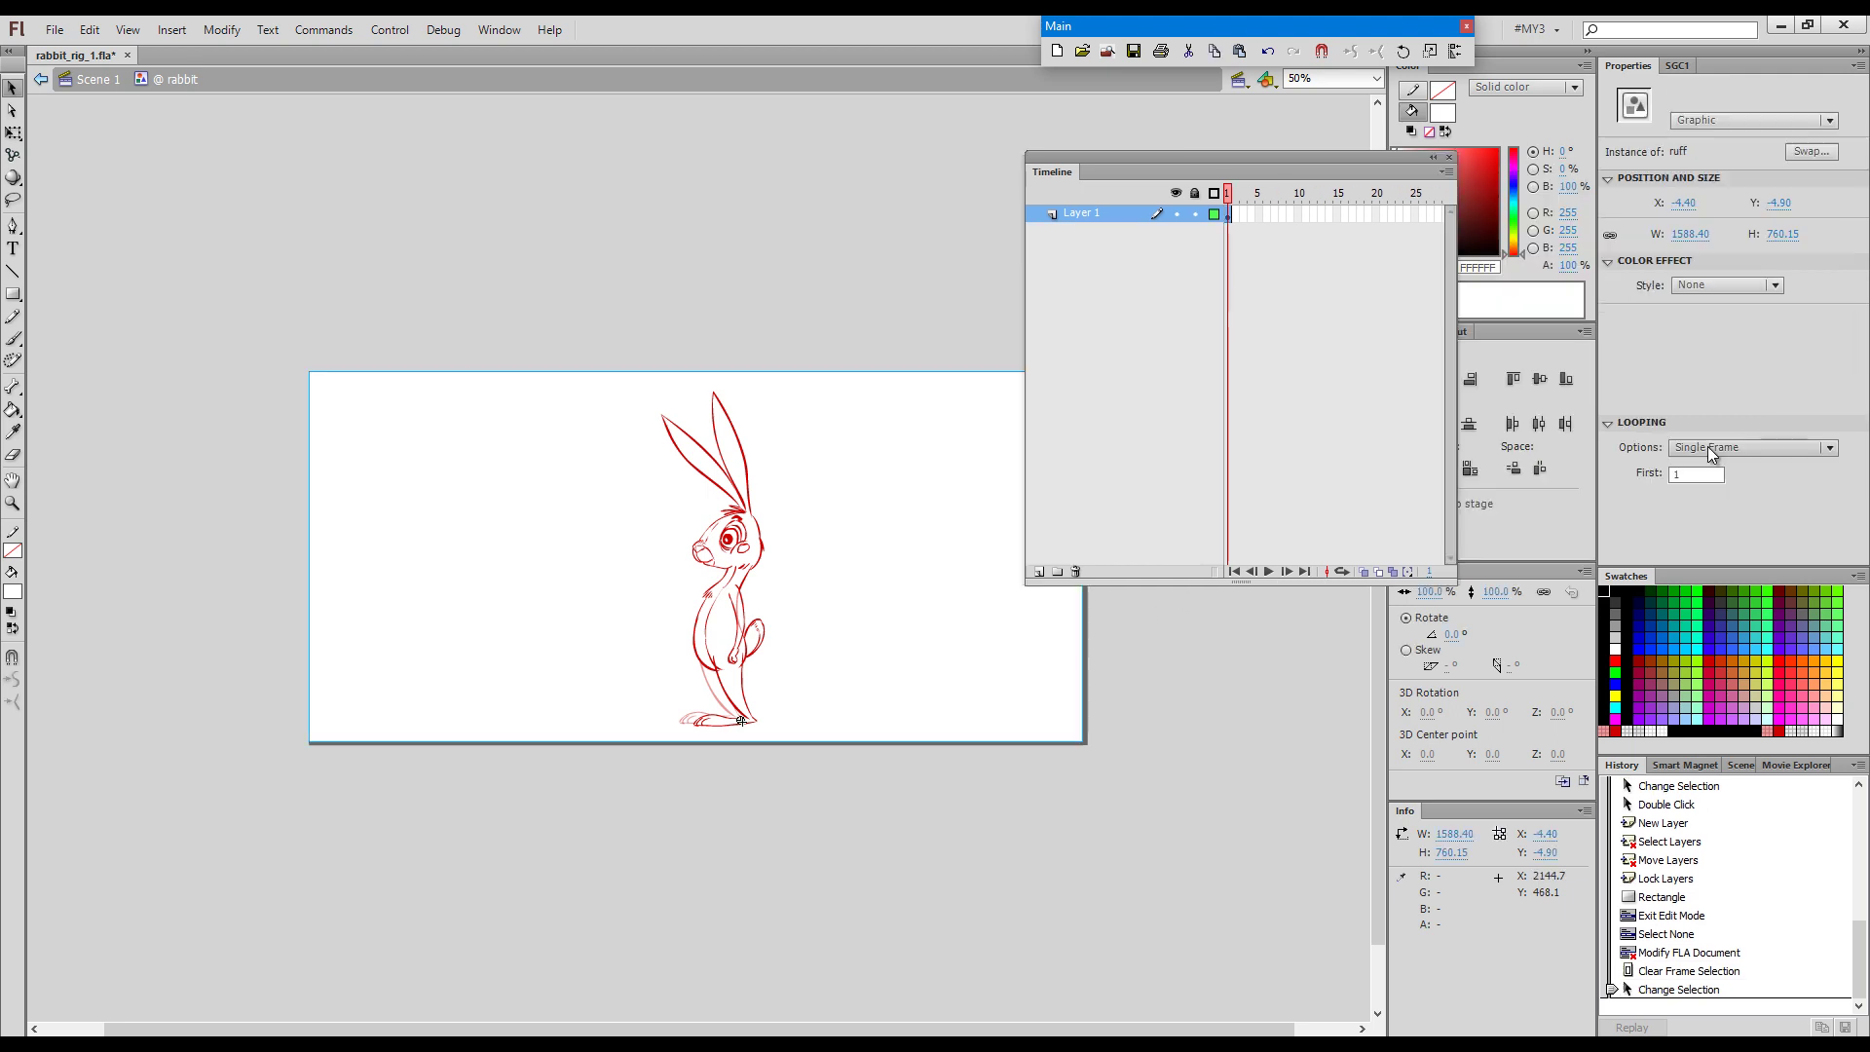
Apply a Brightness colour effect of 81% to the ruff instance.
left_click(1709, 283)
left_click(1722, 317)
left_click_drag(1725, 318, 1773, 317)
Rename the layer holding the faded sketch to "rough".
key("ctrl+space")
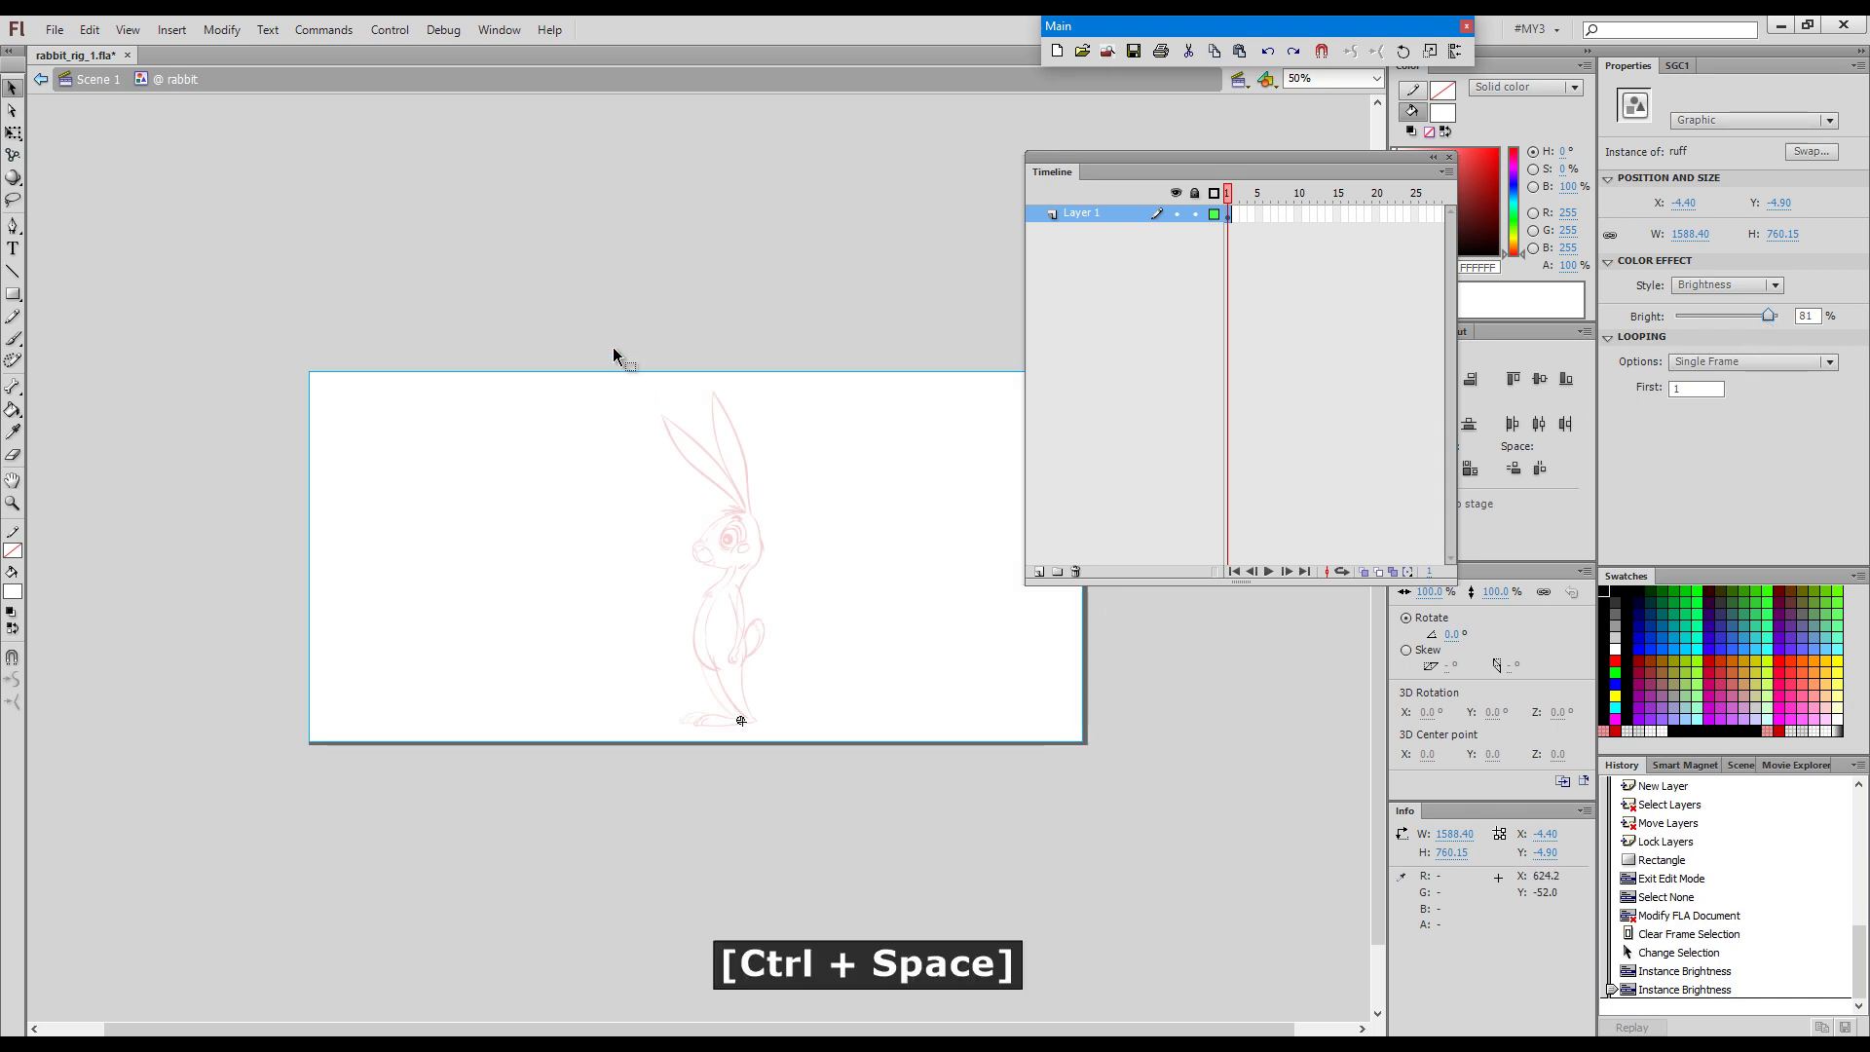
left_click(626, 356)
left_click_drag(617, 342, 1031, 732)
key("space")
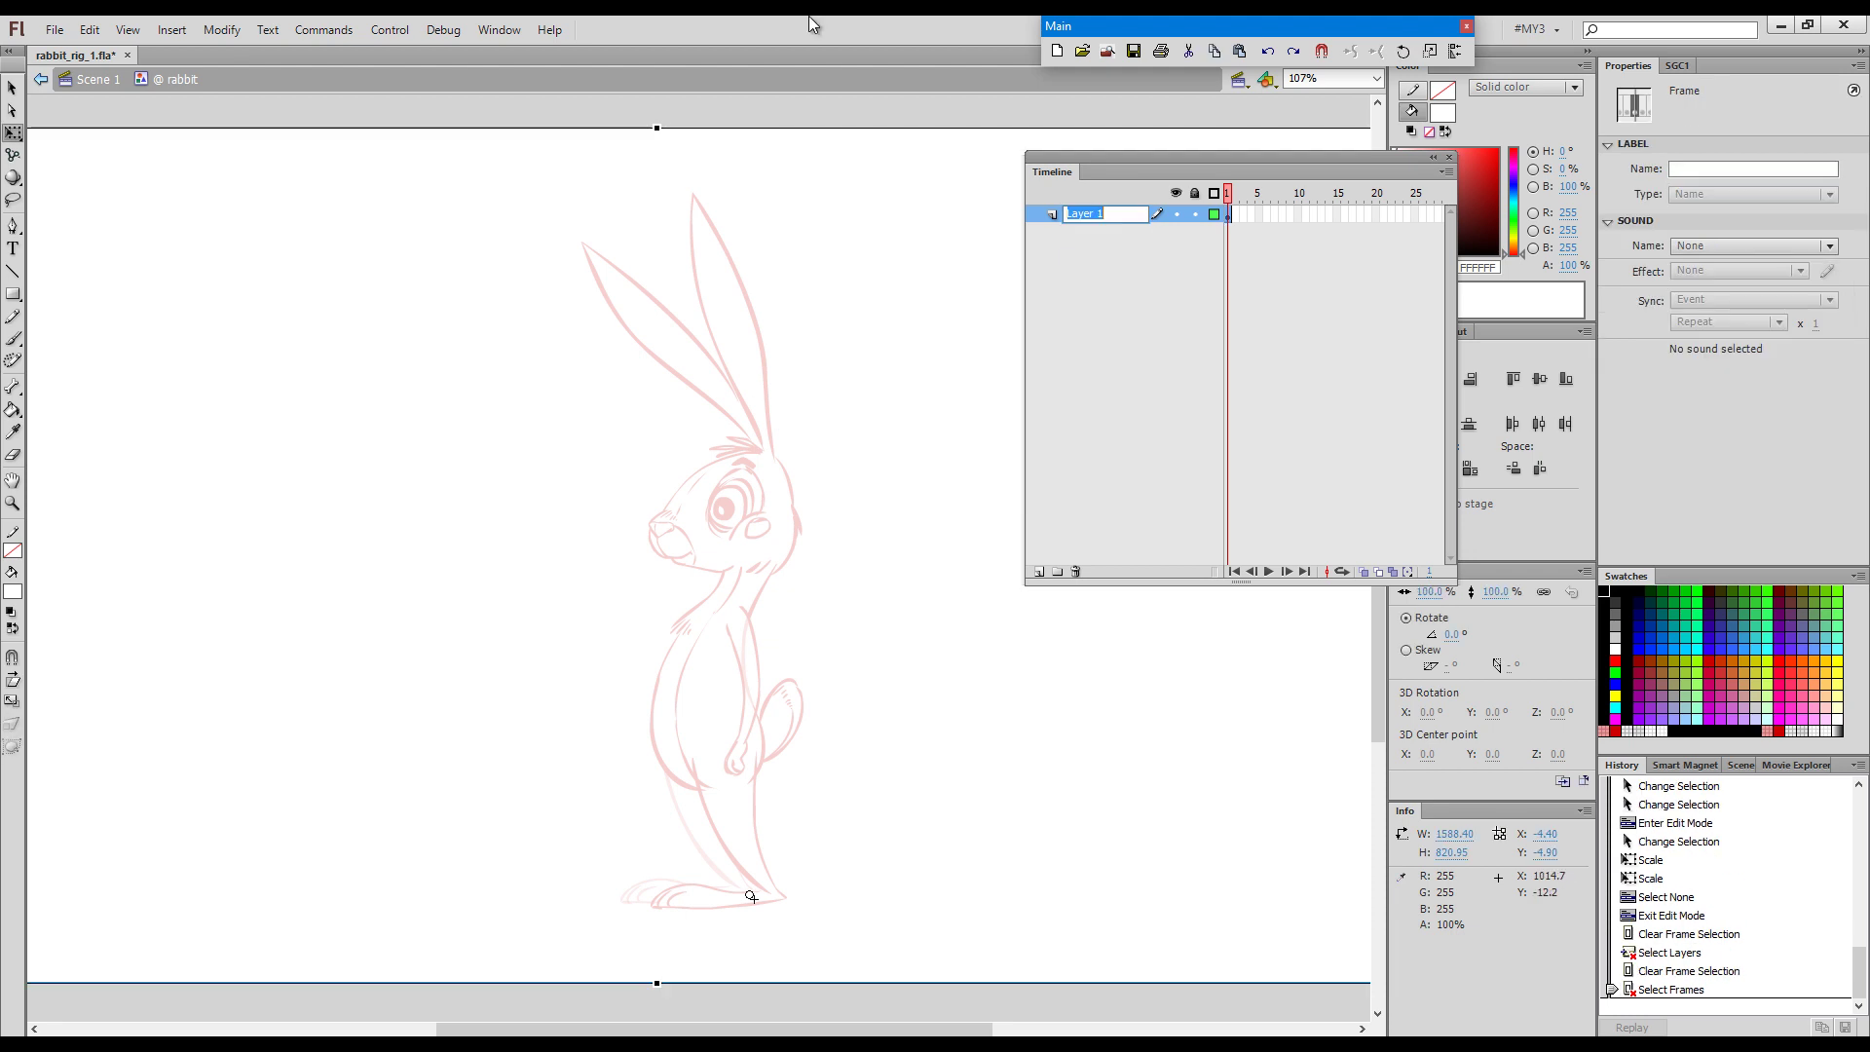
type("rough")
key("Return")
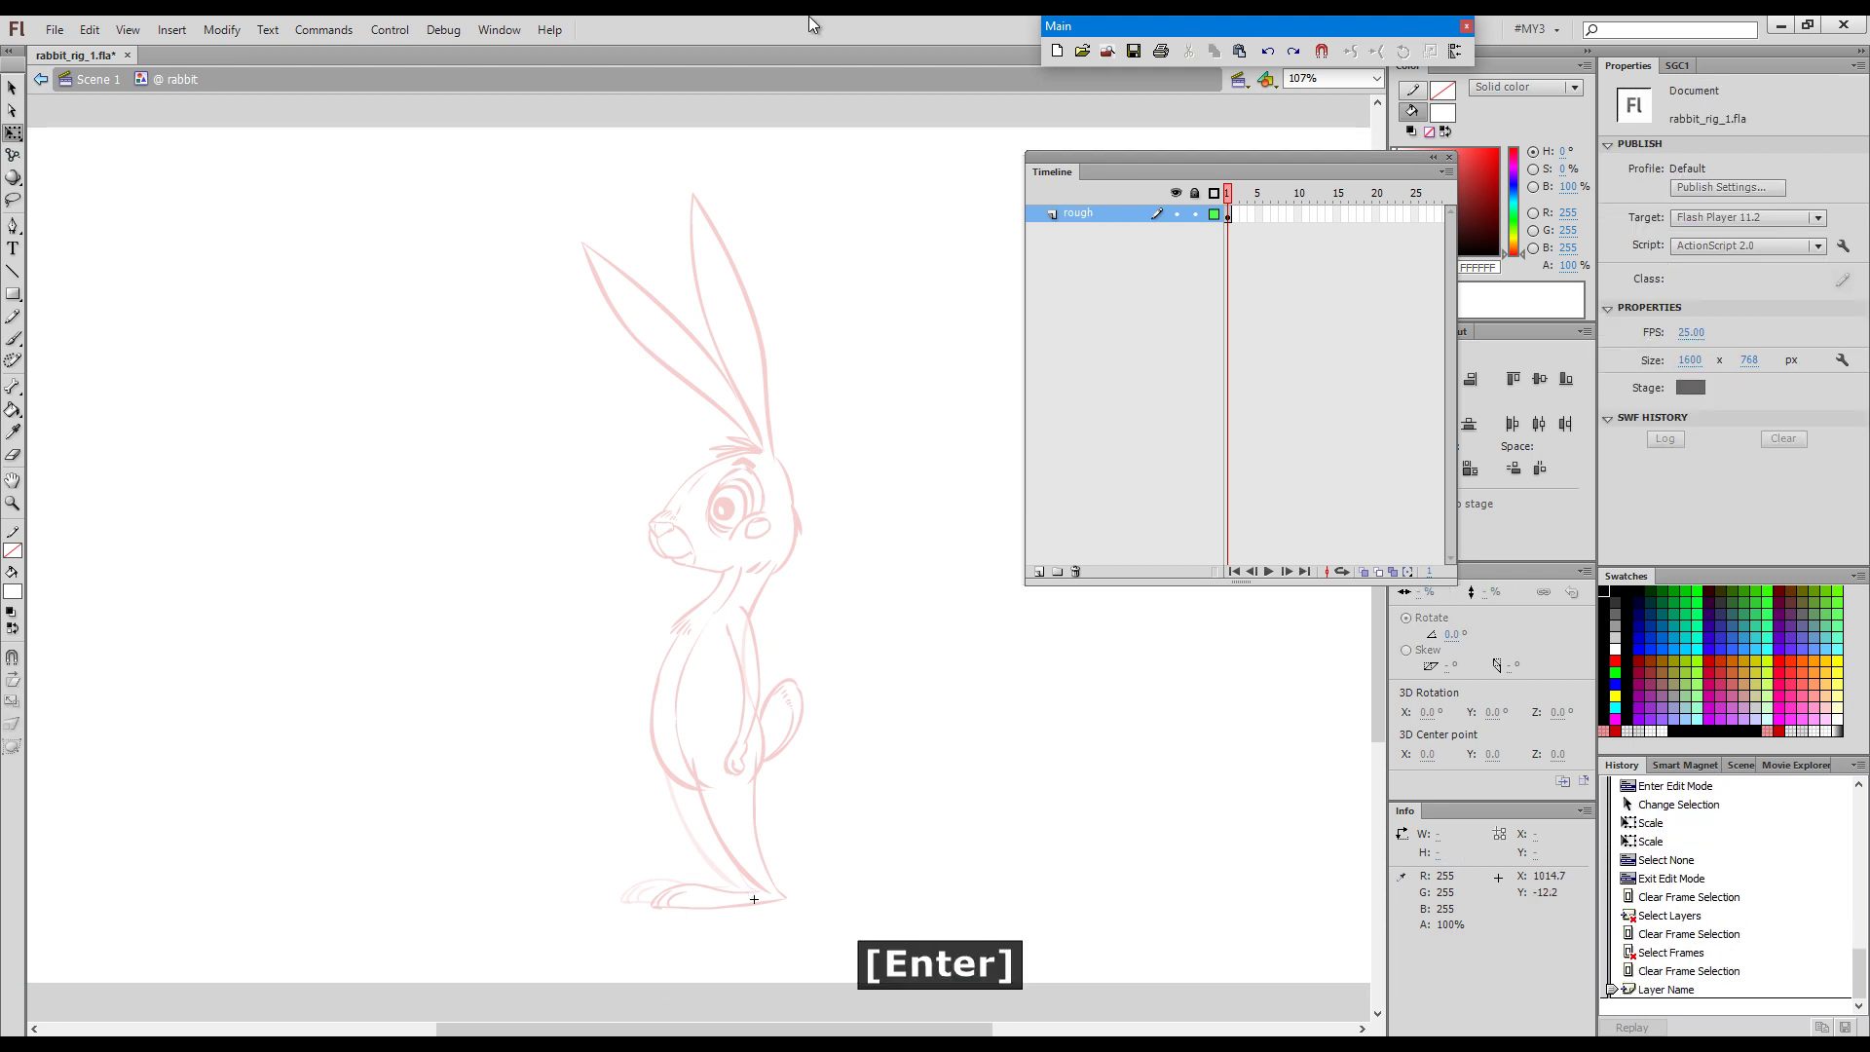
Add ten new layers above the rough layer and lock every layer except the topmost one.
left_click(1039, 571)
left_click(1039, 572)
left_click(1039, 571)
left_click(1039, 571)
left_click(1038, 572)
left_click(1039, 572)
left_click(1039, 572)
left_click(1039, 571)
left_click(1039, 572)
left_click(1039, 572)
left_click_drag(1196, 239, 1206, 493)
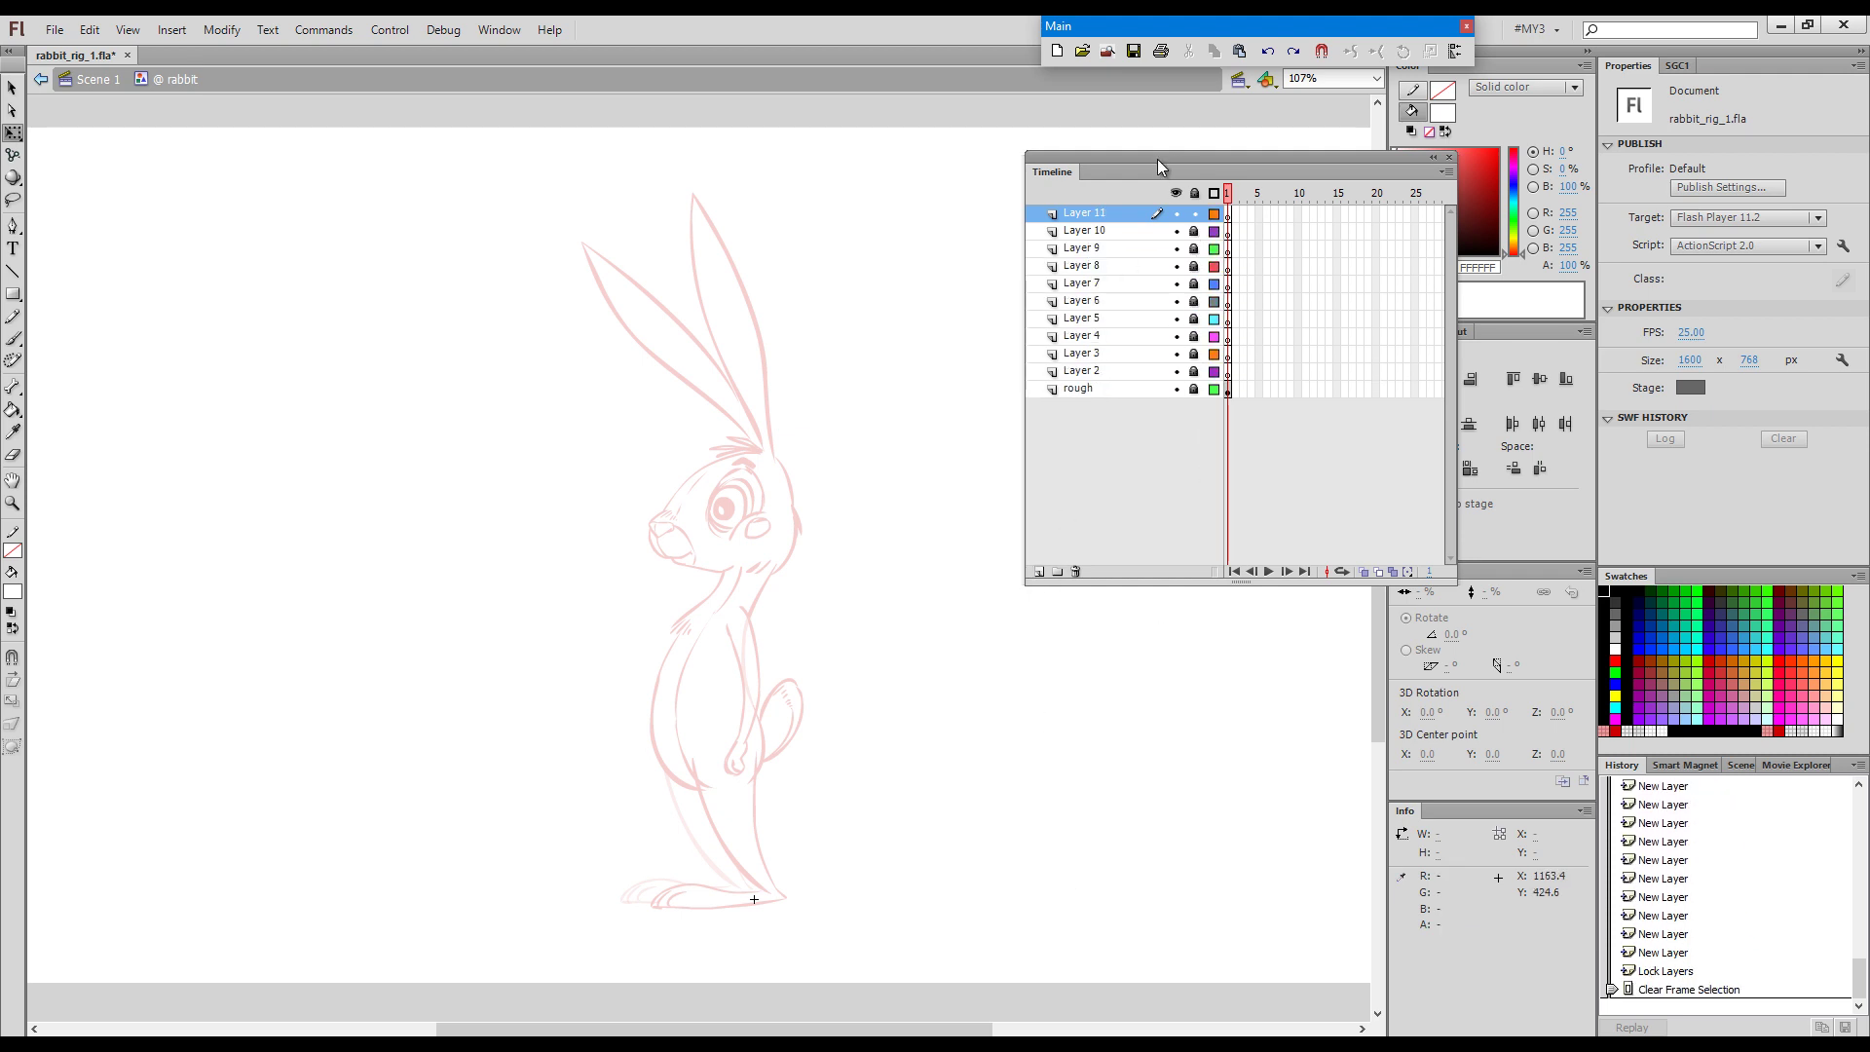
Move the timeline clear of the drawing and choose the Brush tool with a red fill.
left_click_drag(1159, 159, 1209, 155)
key("ctrl+b")
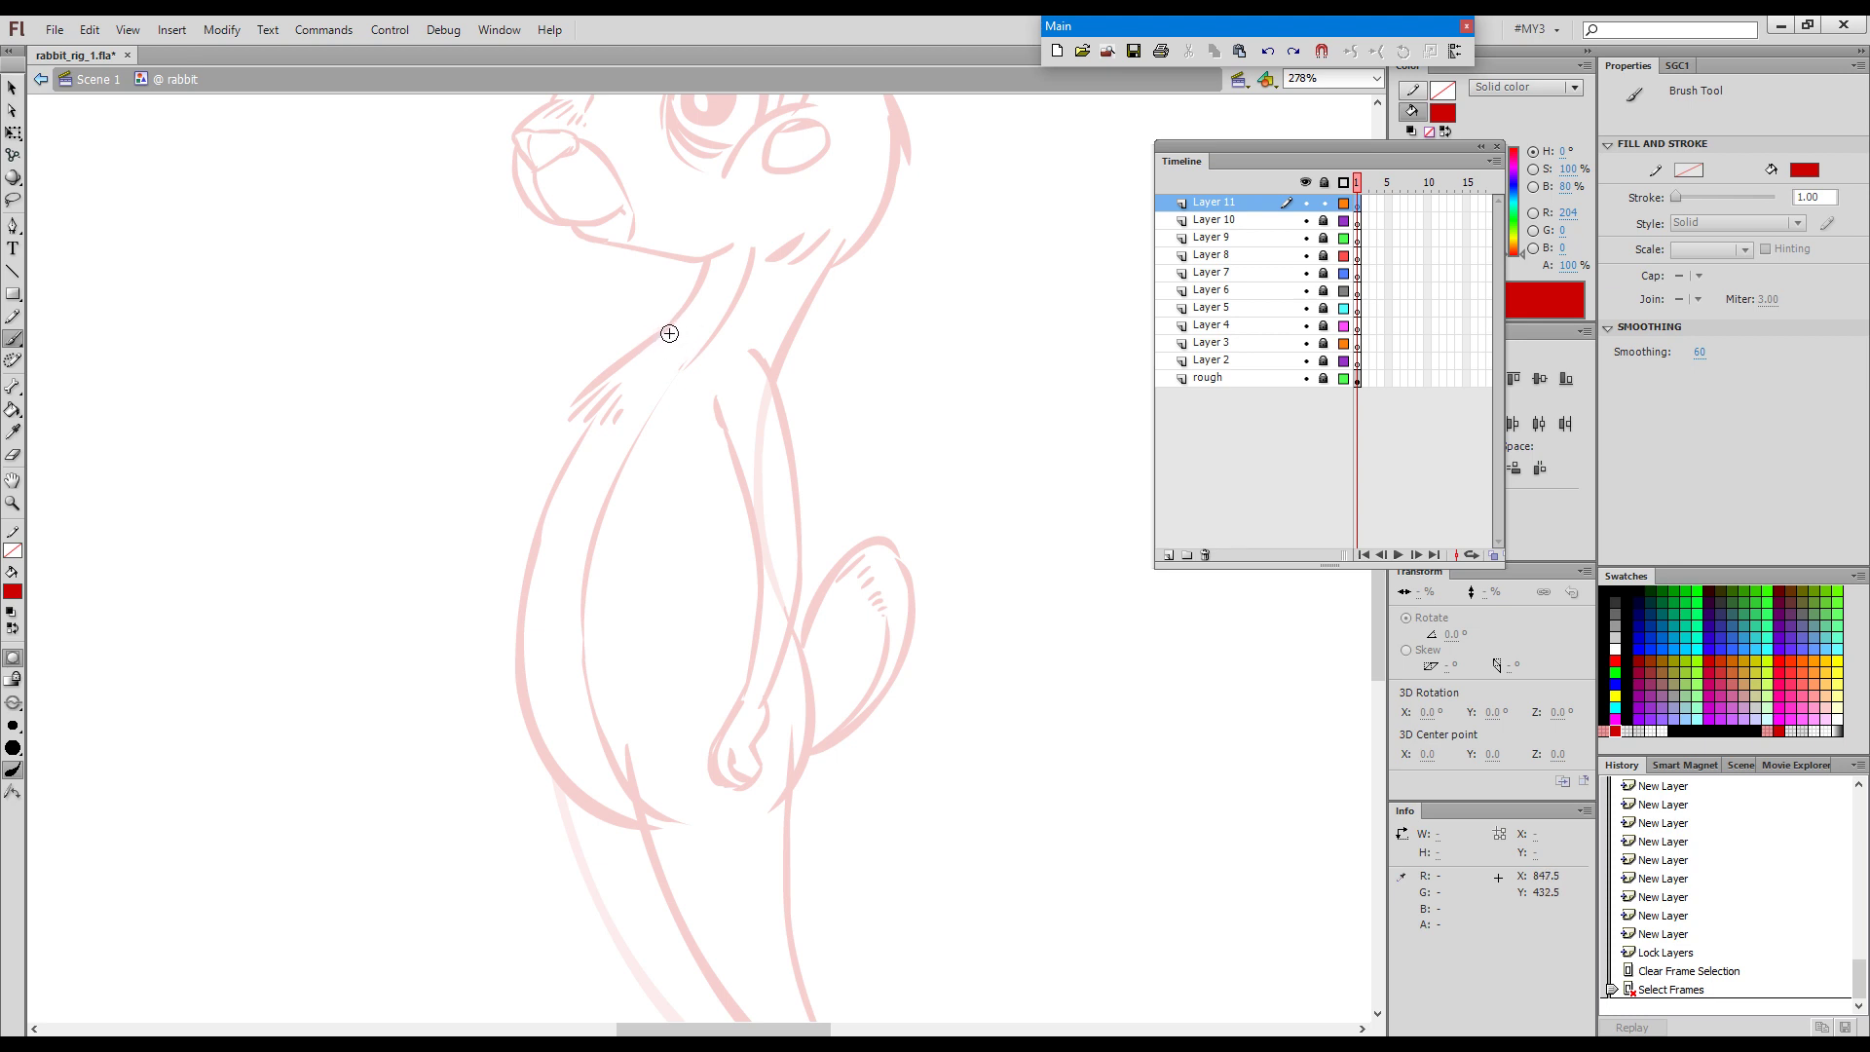
left_click_drag(674, 329, 639, 405)
left_click_drag(720, 458, 751, 421)
mouse_move(668, 329)
left_mouse_down()
mouse_move(741, 337)
mouse_move(757, 413)
left_mouse_up()
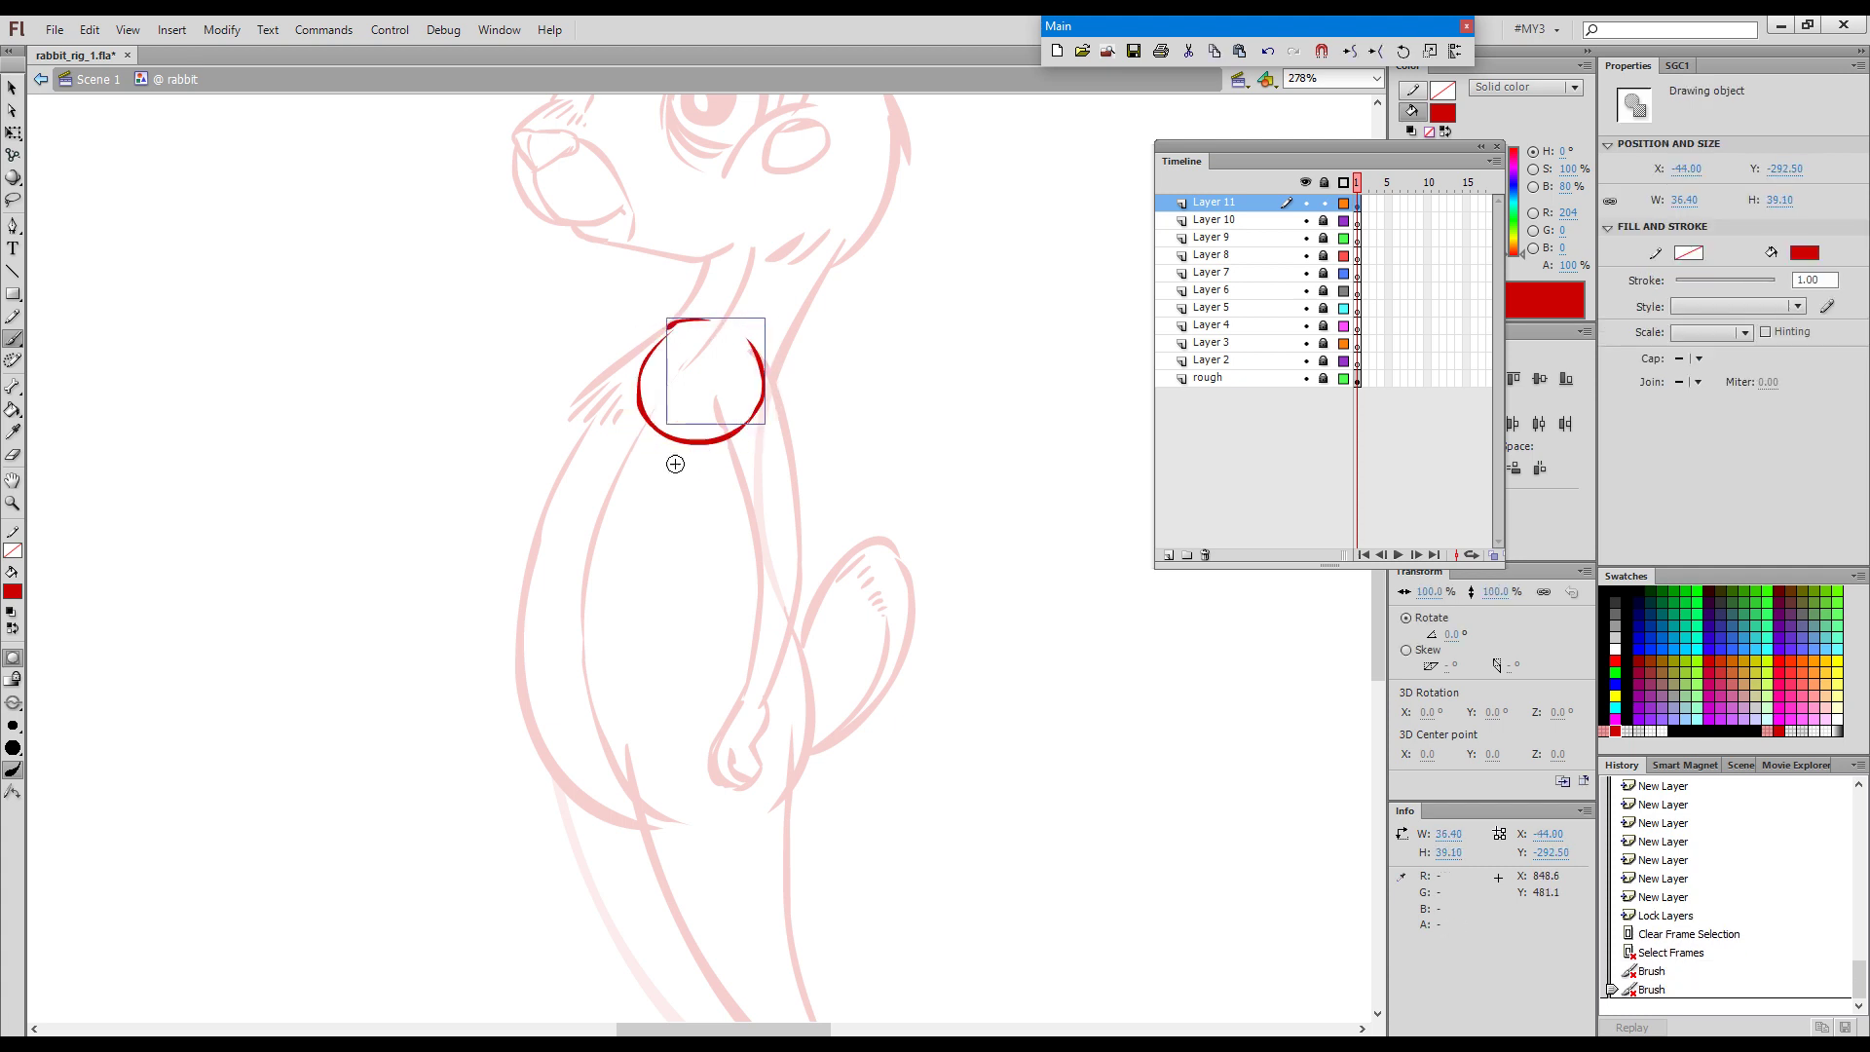
key("BackSpace")
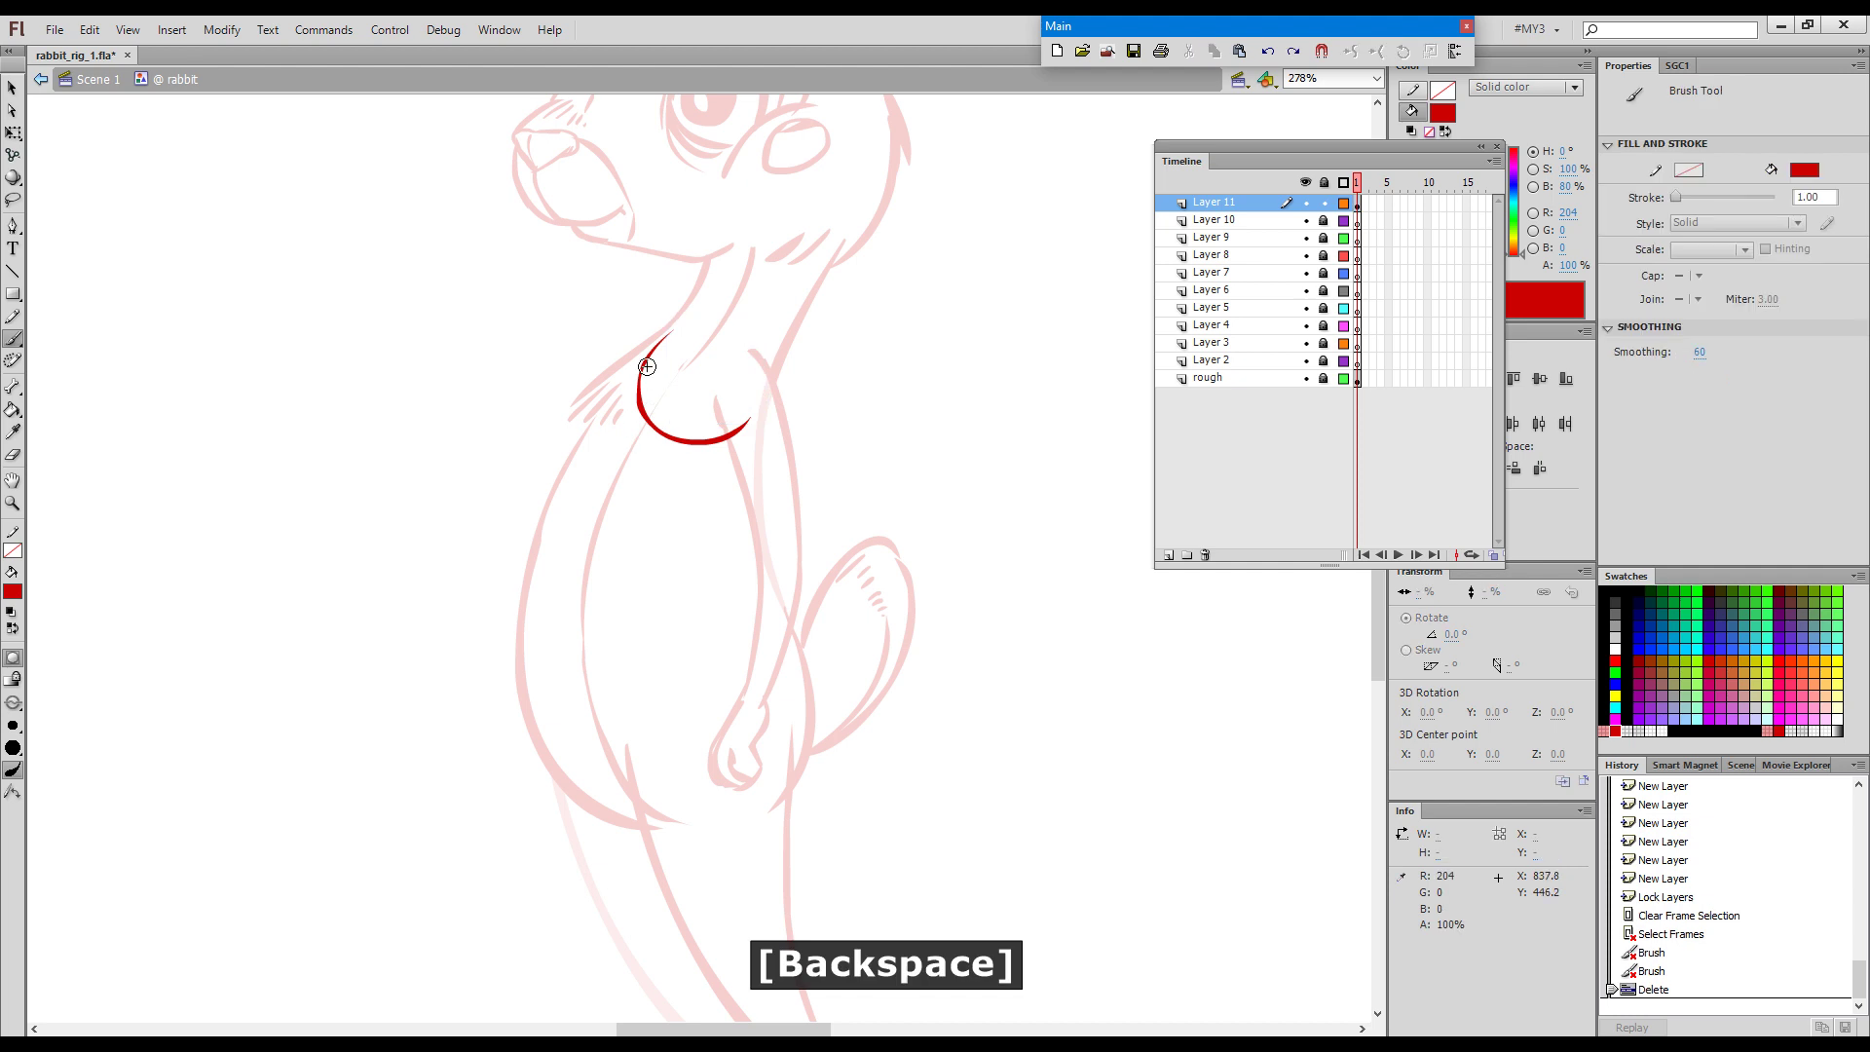
left_click_drag(656, 313, 800, 478)
key("BackSpace")
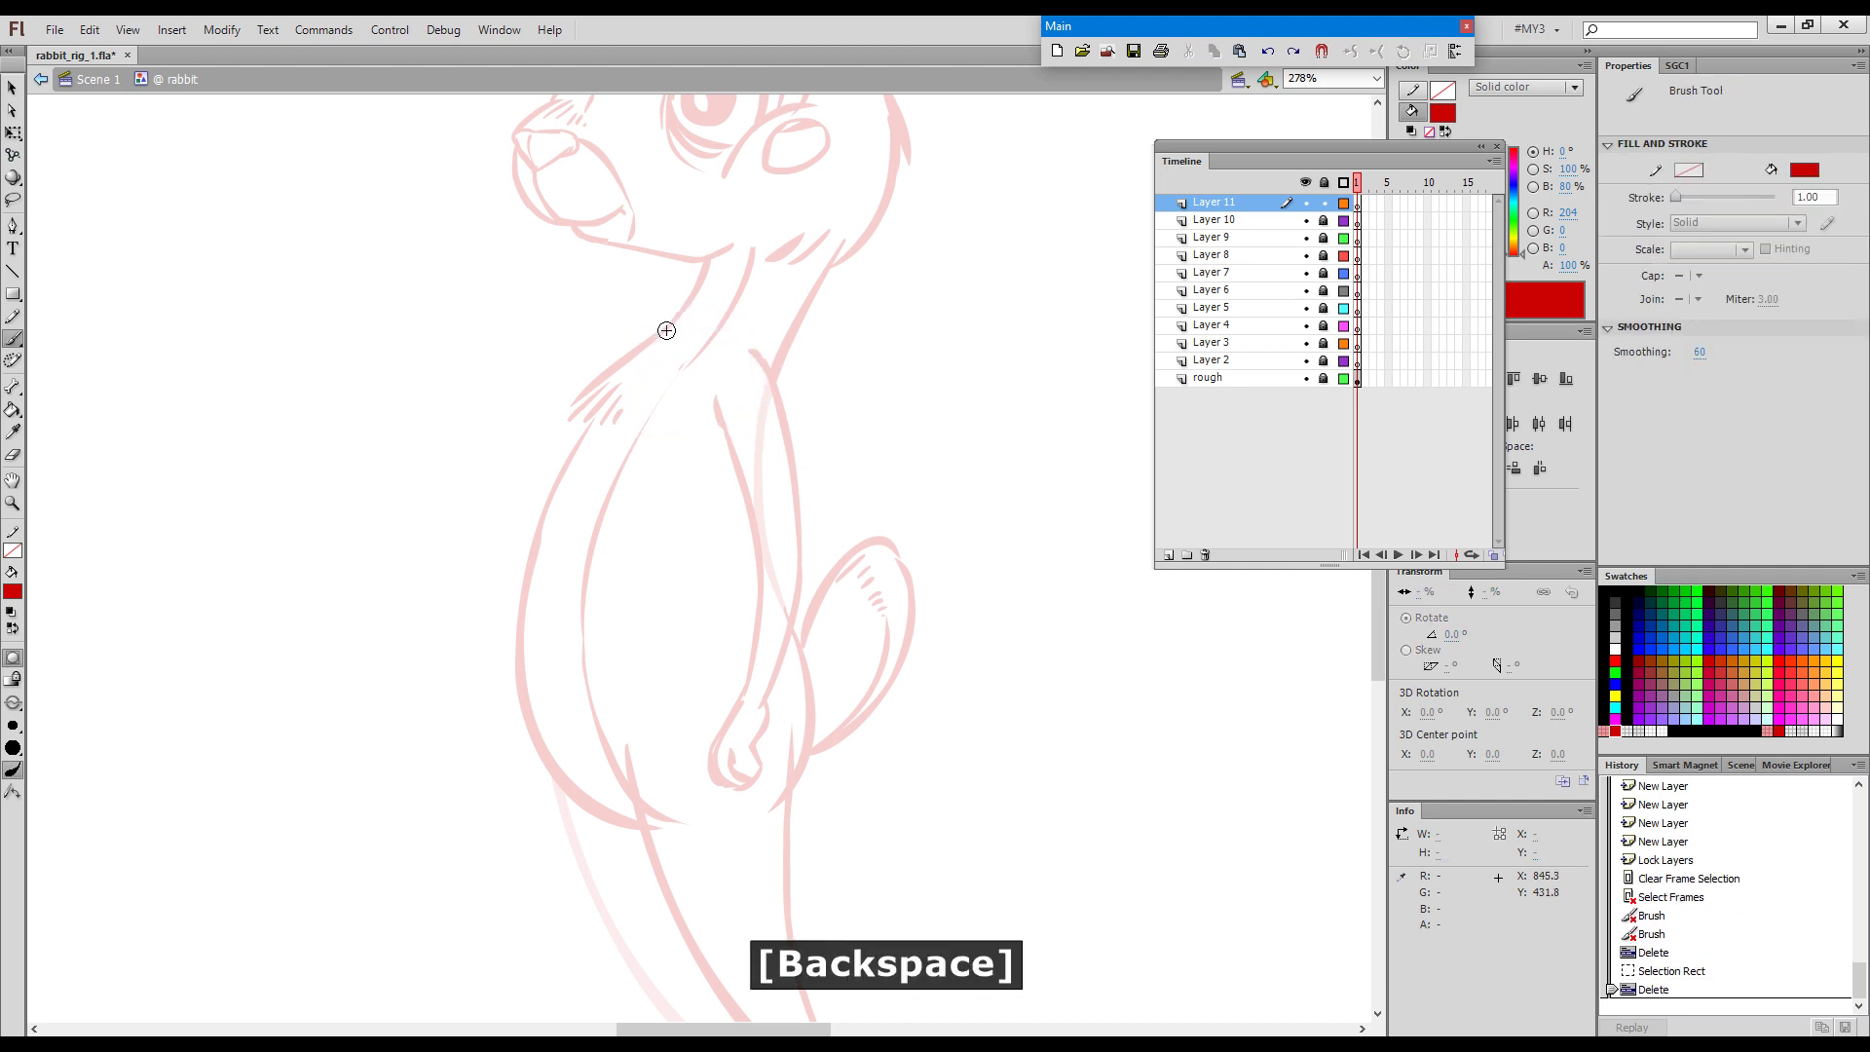
Brush a red circle about 51 px wide over the rabbit's shoulder on Layer 11 and place a small dot at its centre.
left_click_drag(707, 326, 686, 339)
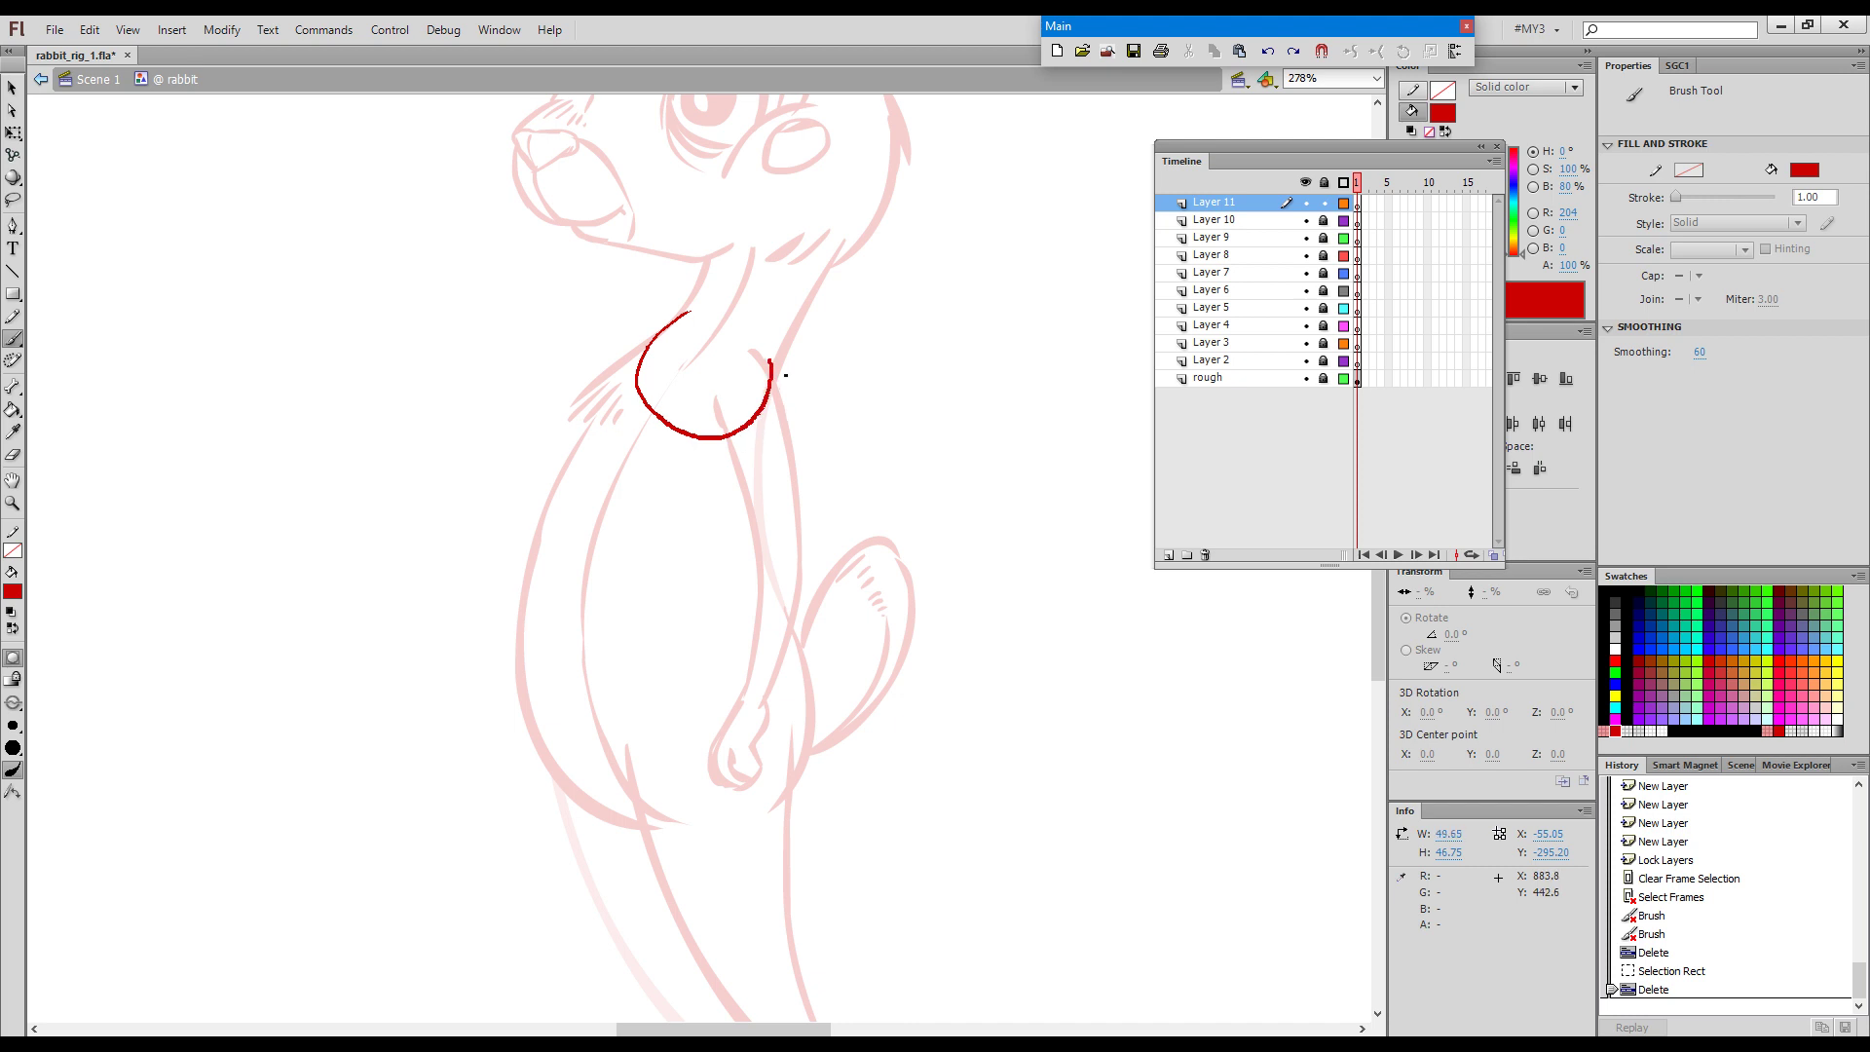
left_click_drag(717, 328, 691, 312)
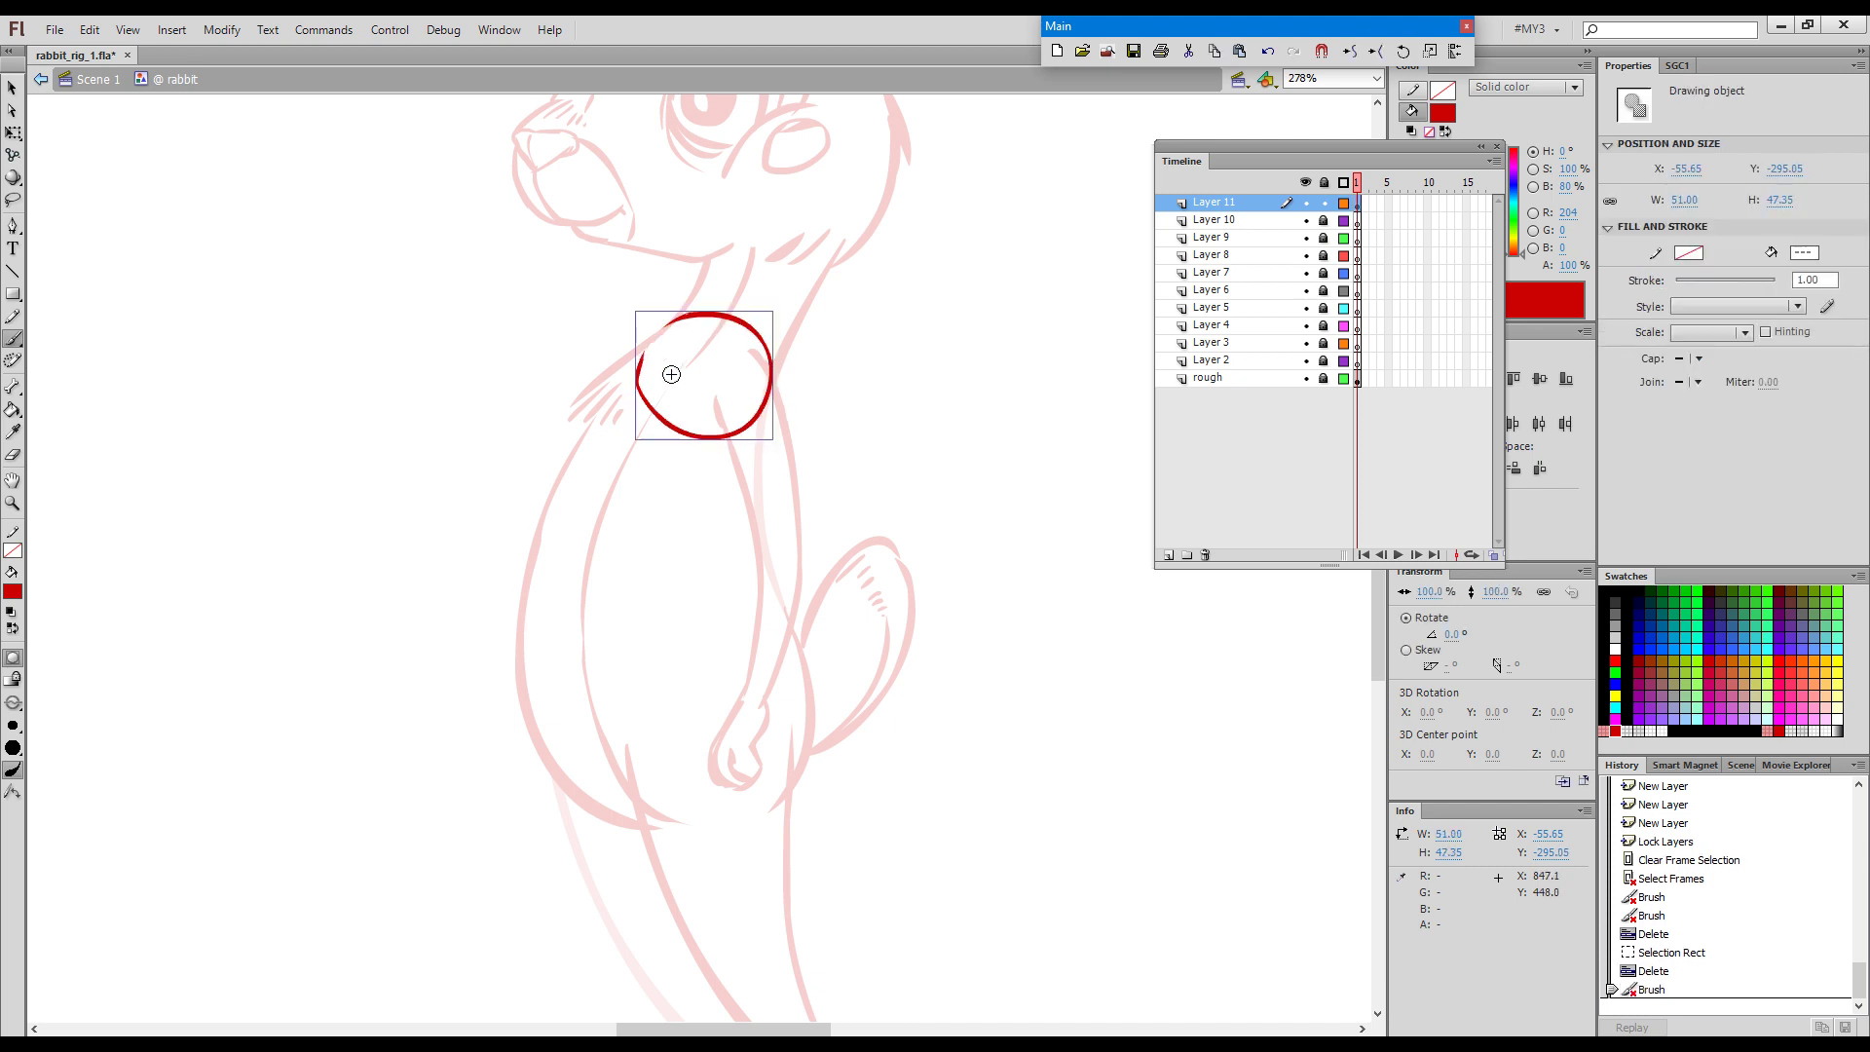
left_click(705, 372)
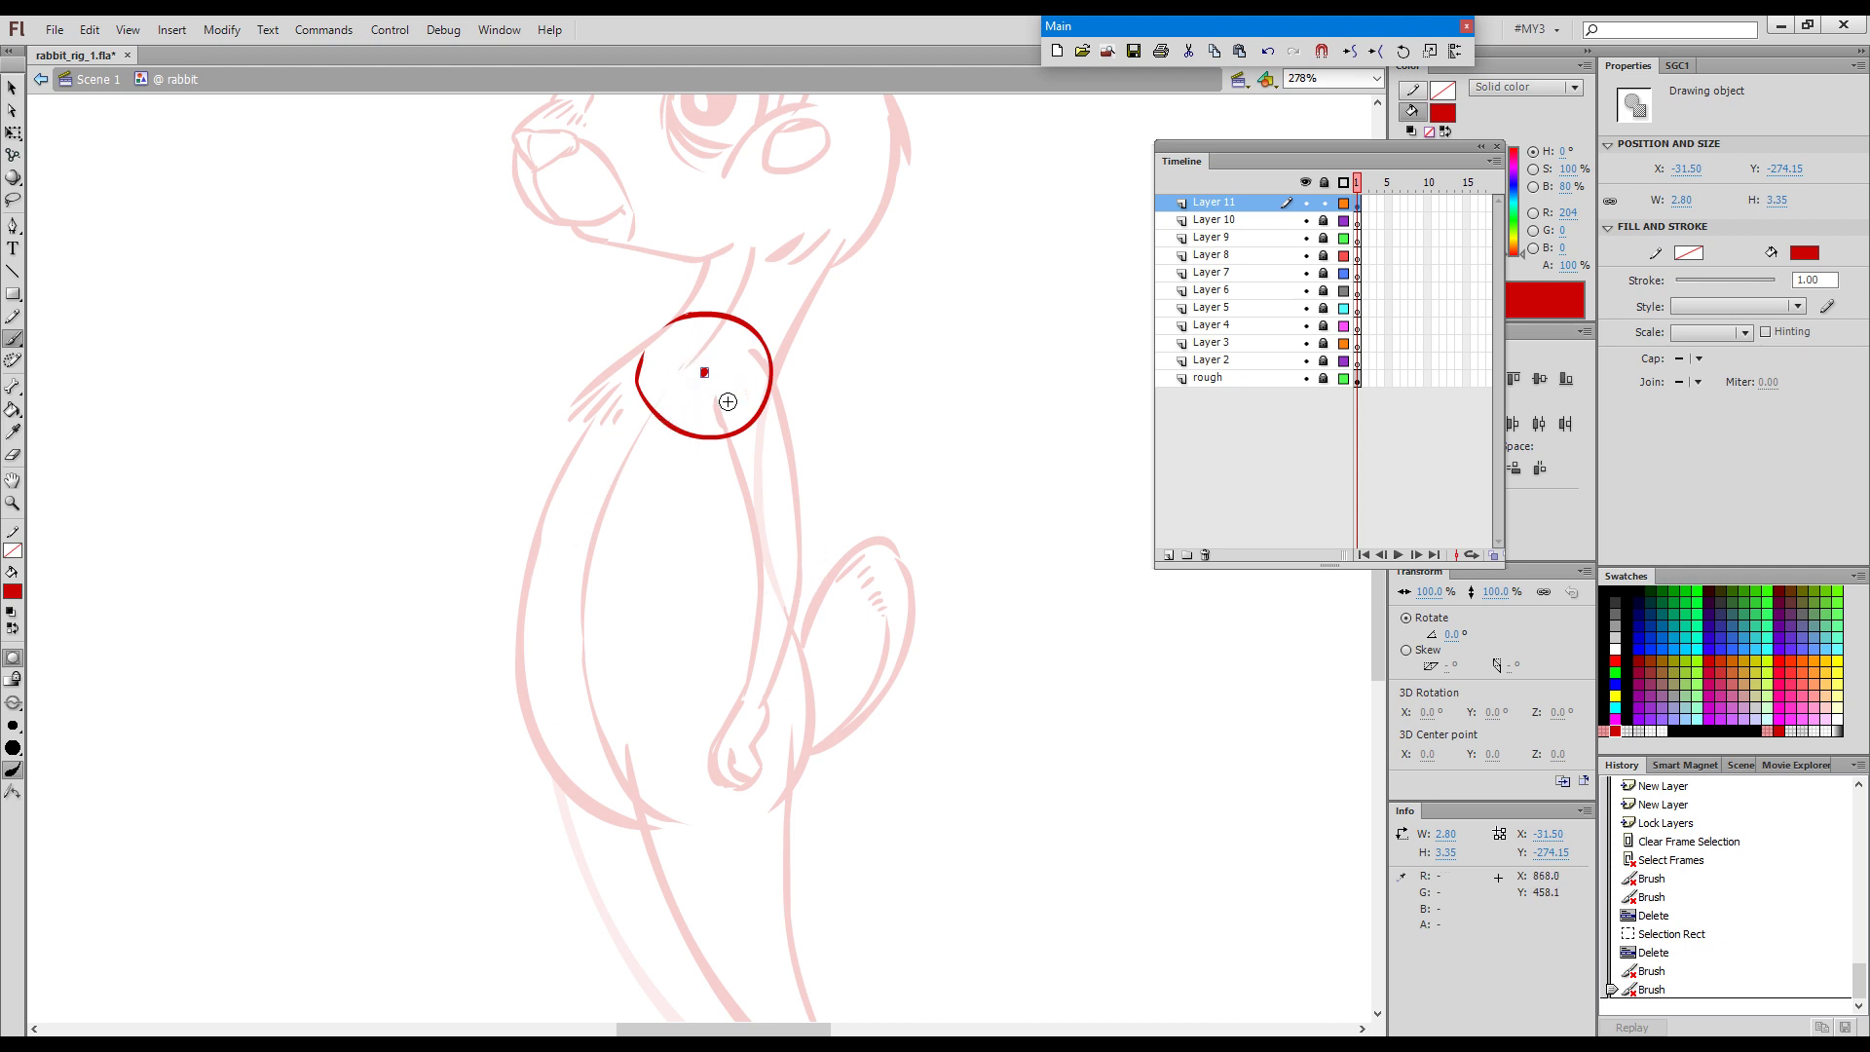
key("Down")
key("Right")
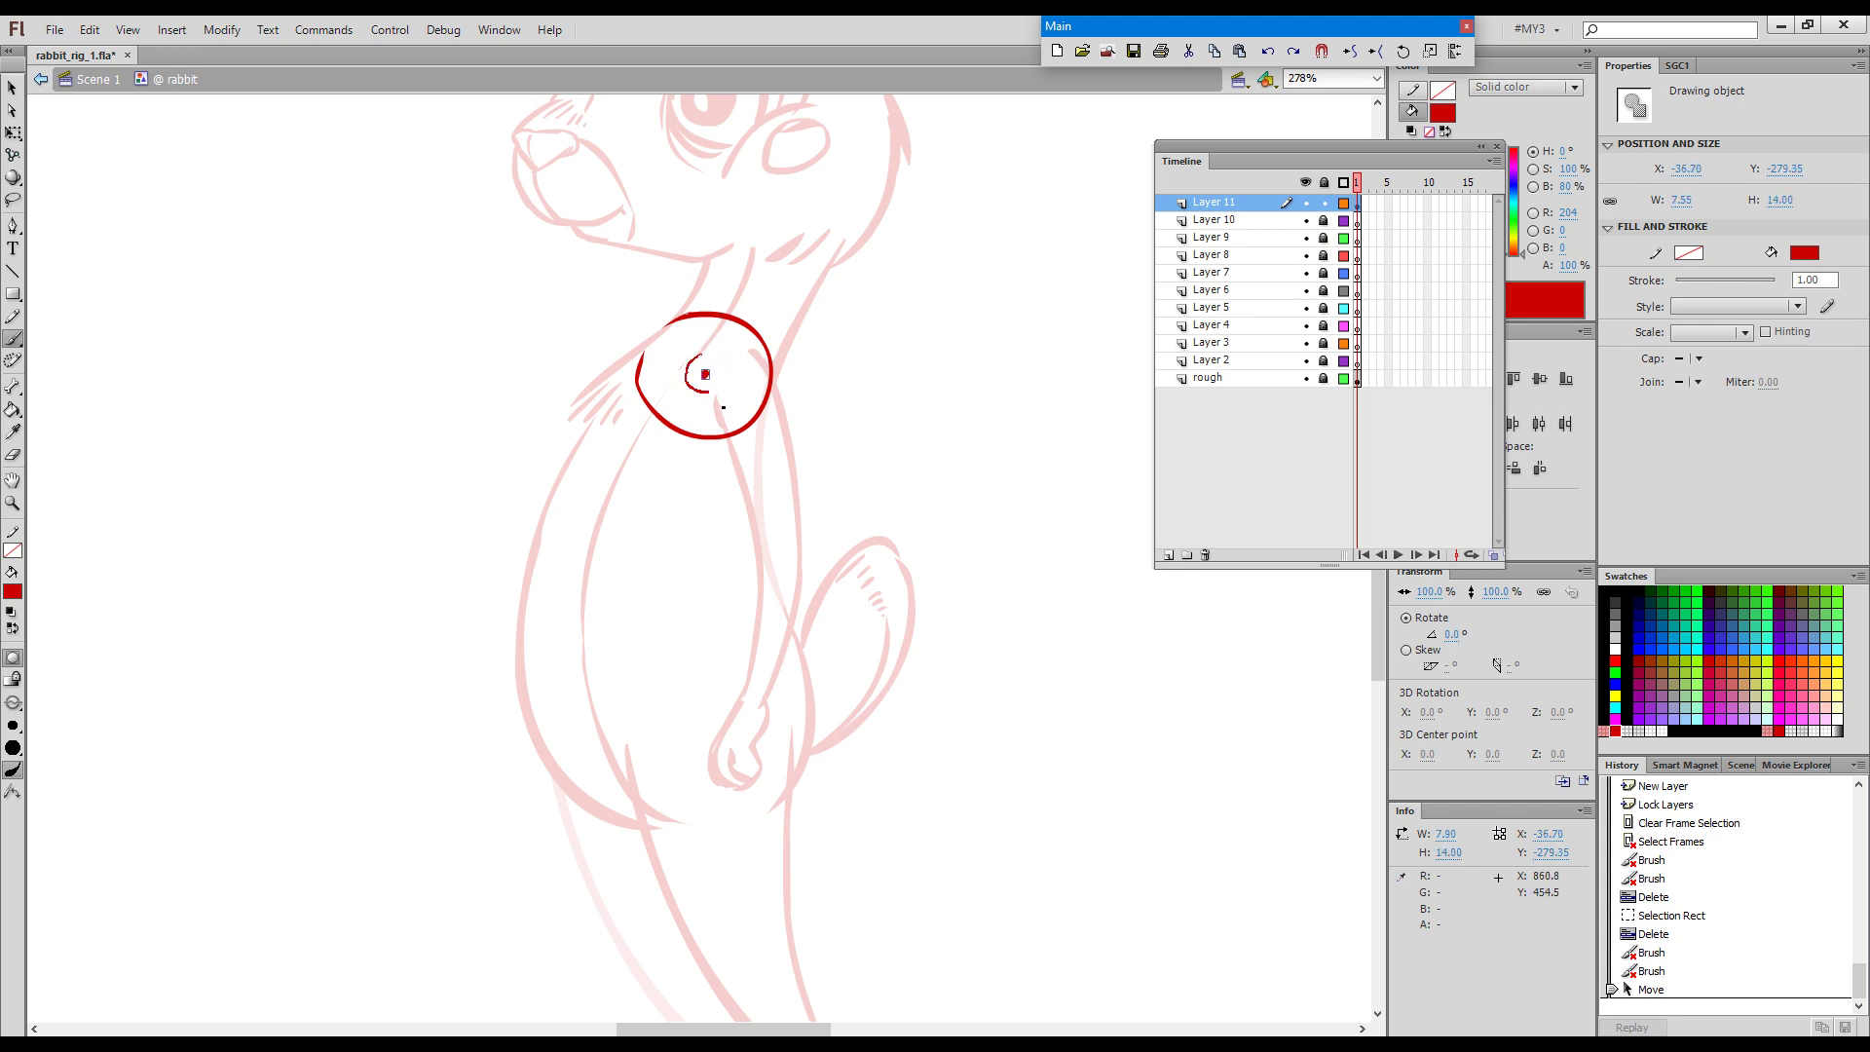
Brush a small ring about 15 px wide around the dot at the centre of the shoulder circle.
left_click_drag(705, 374, 703, 372)
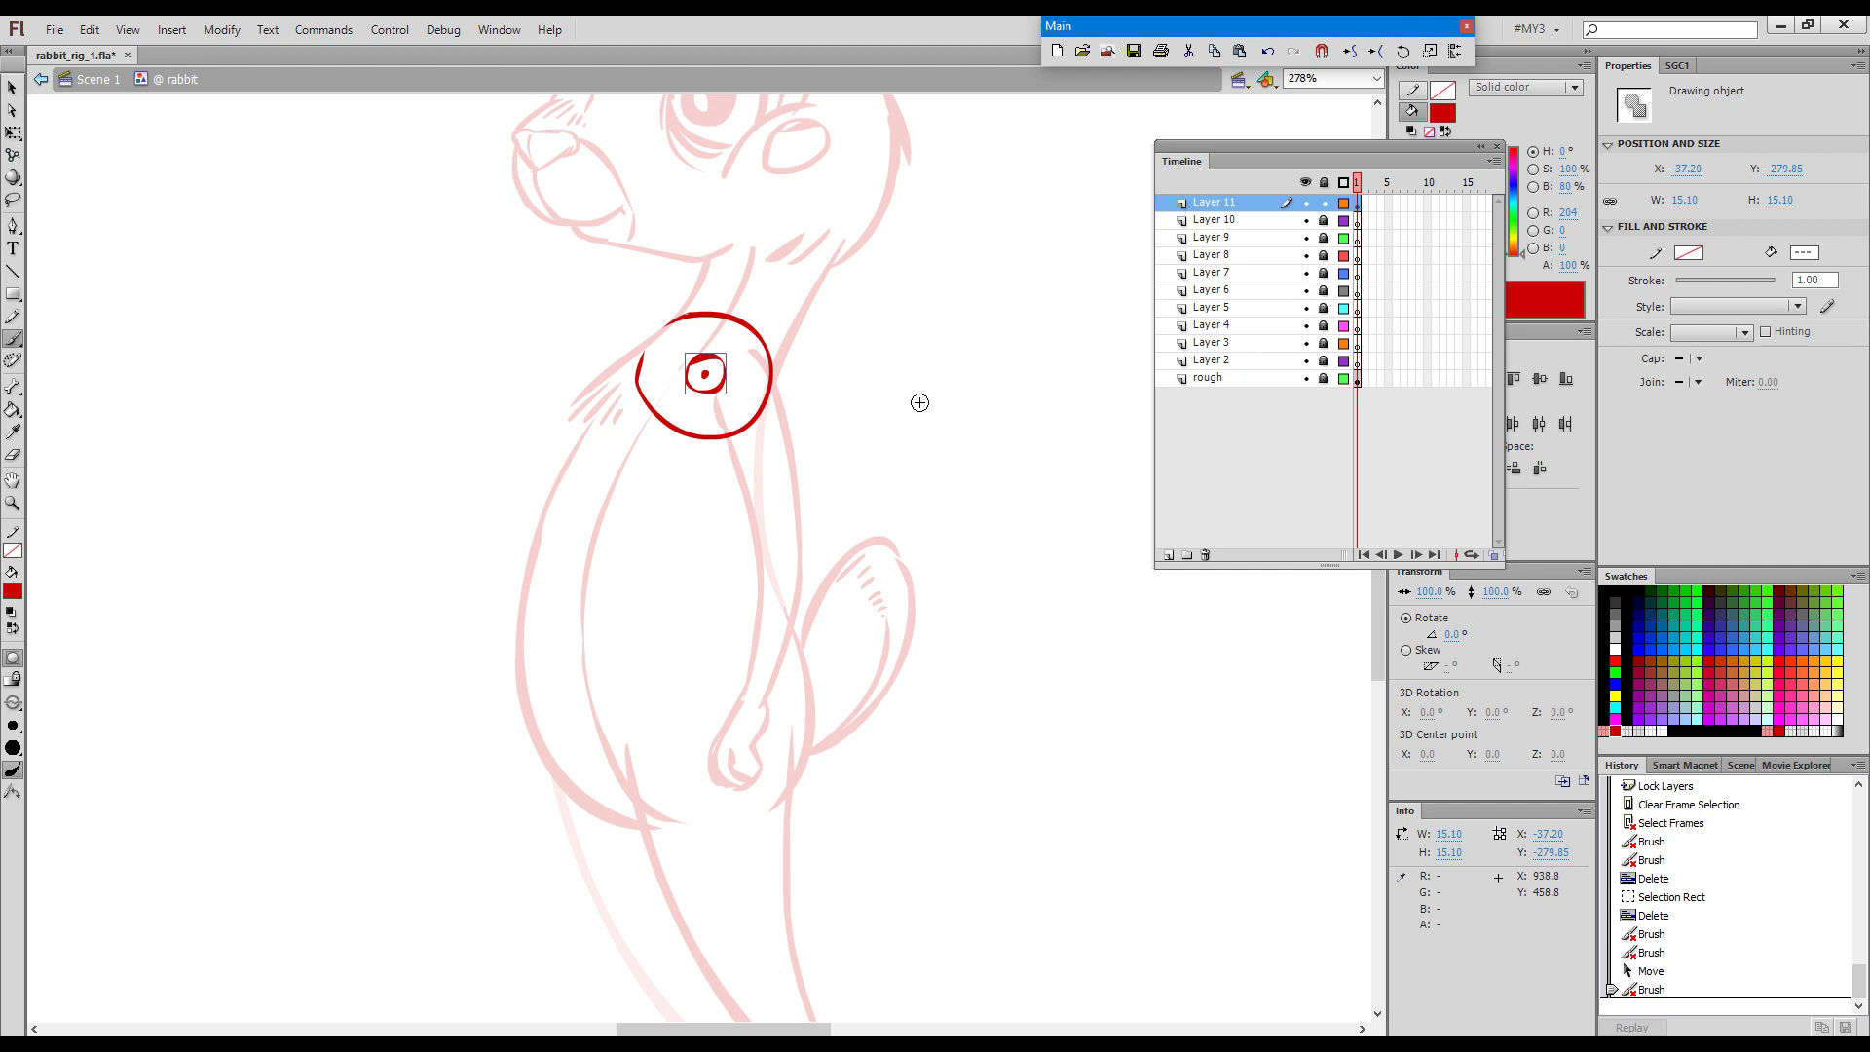
Brush a red circle about 65 px wide over the back of the rabbit's jaw, above the neck.
key("space")
left_click_drag(927, 367, 881, 537)
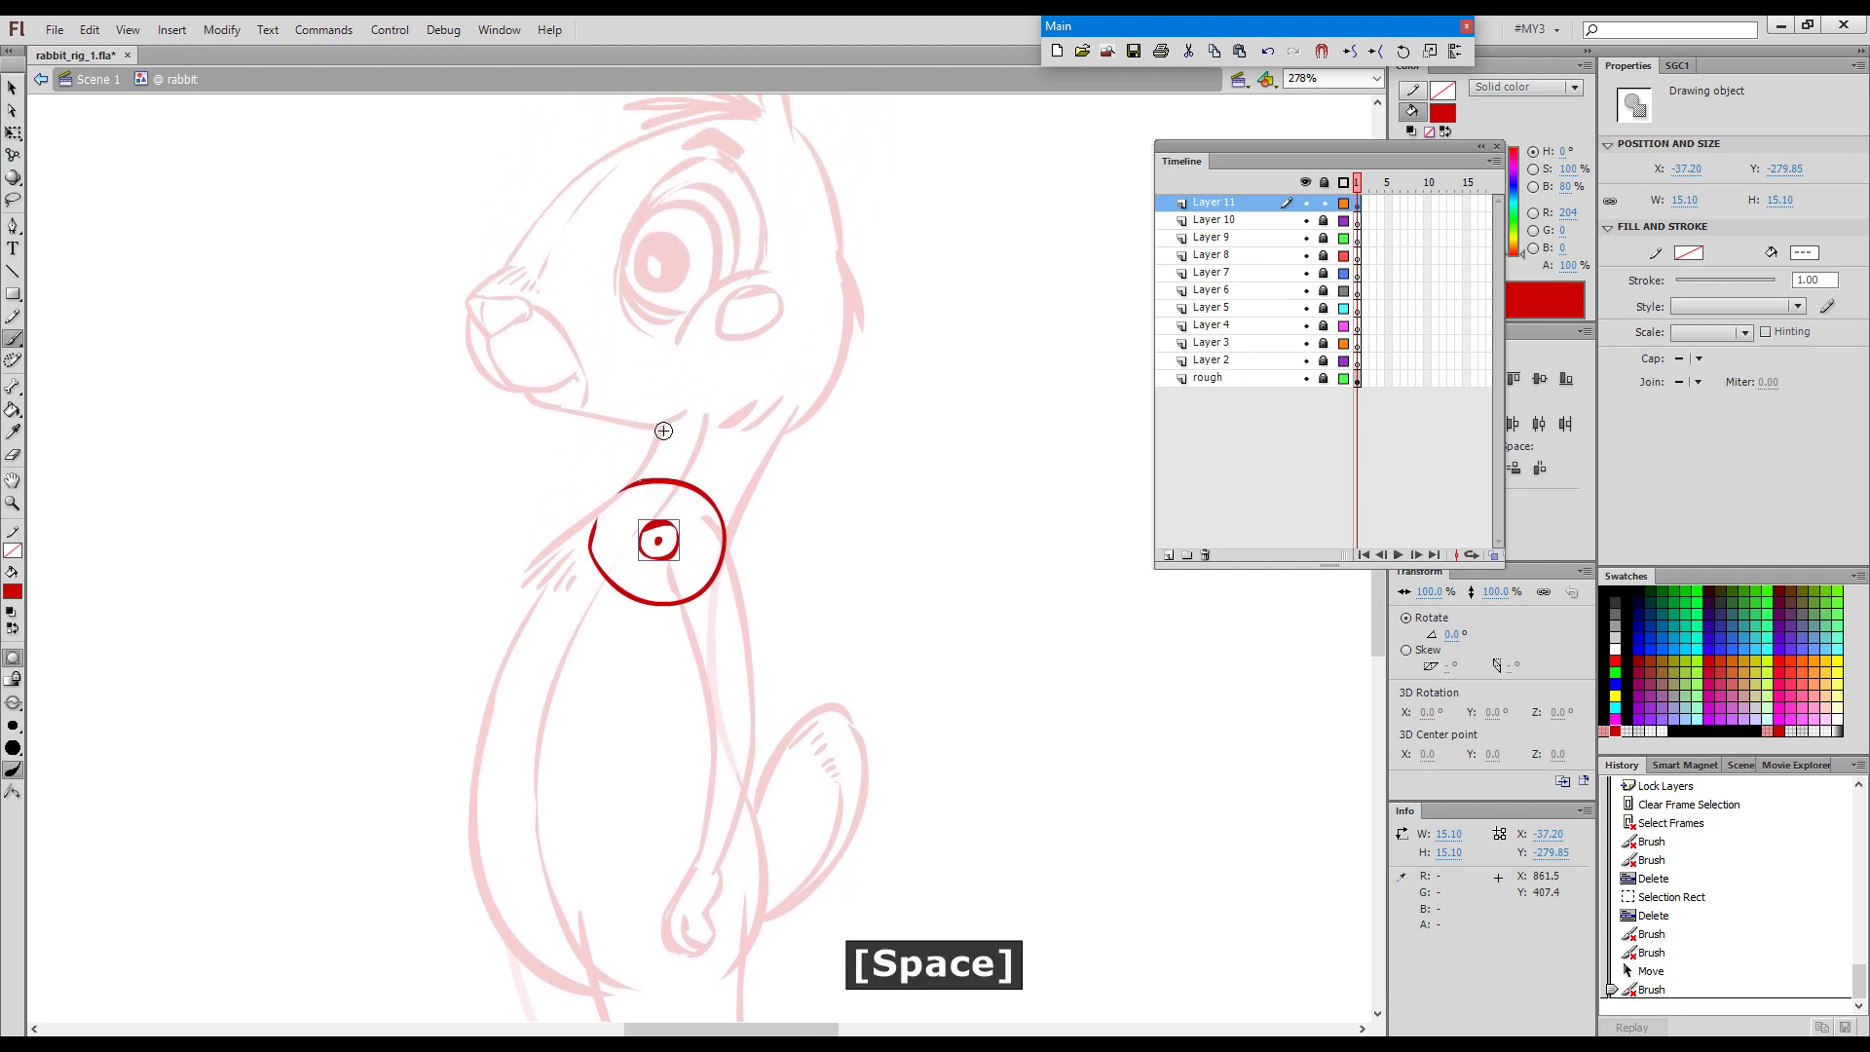
left_click_drag(657, 435, 694, 317)
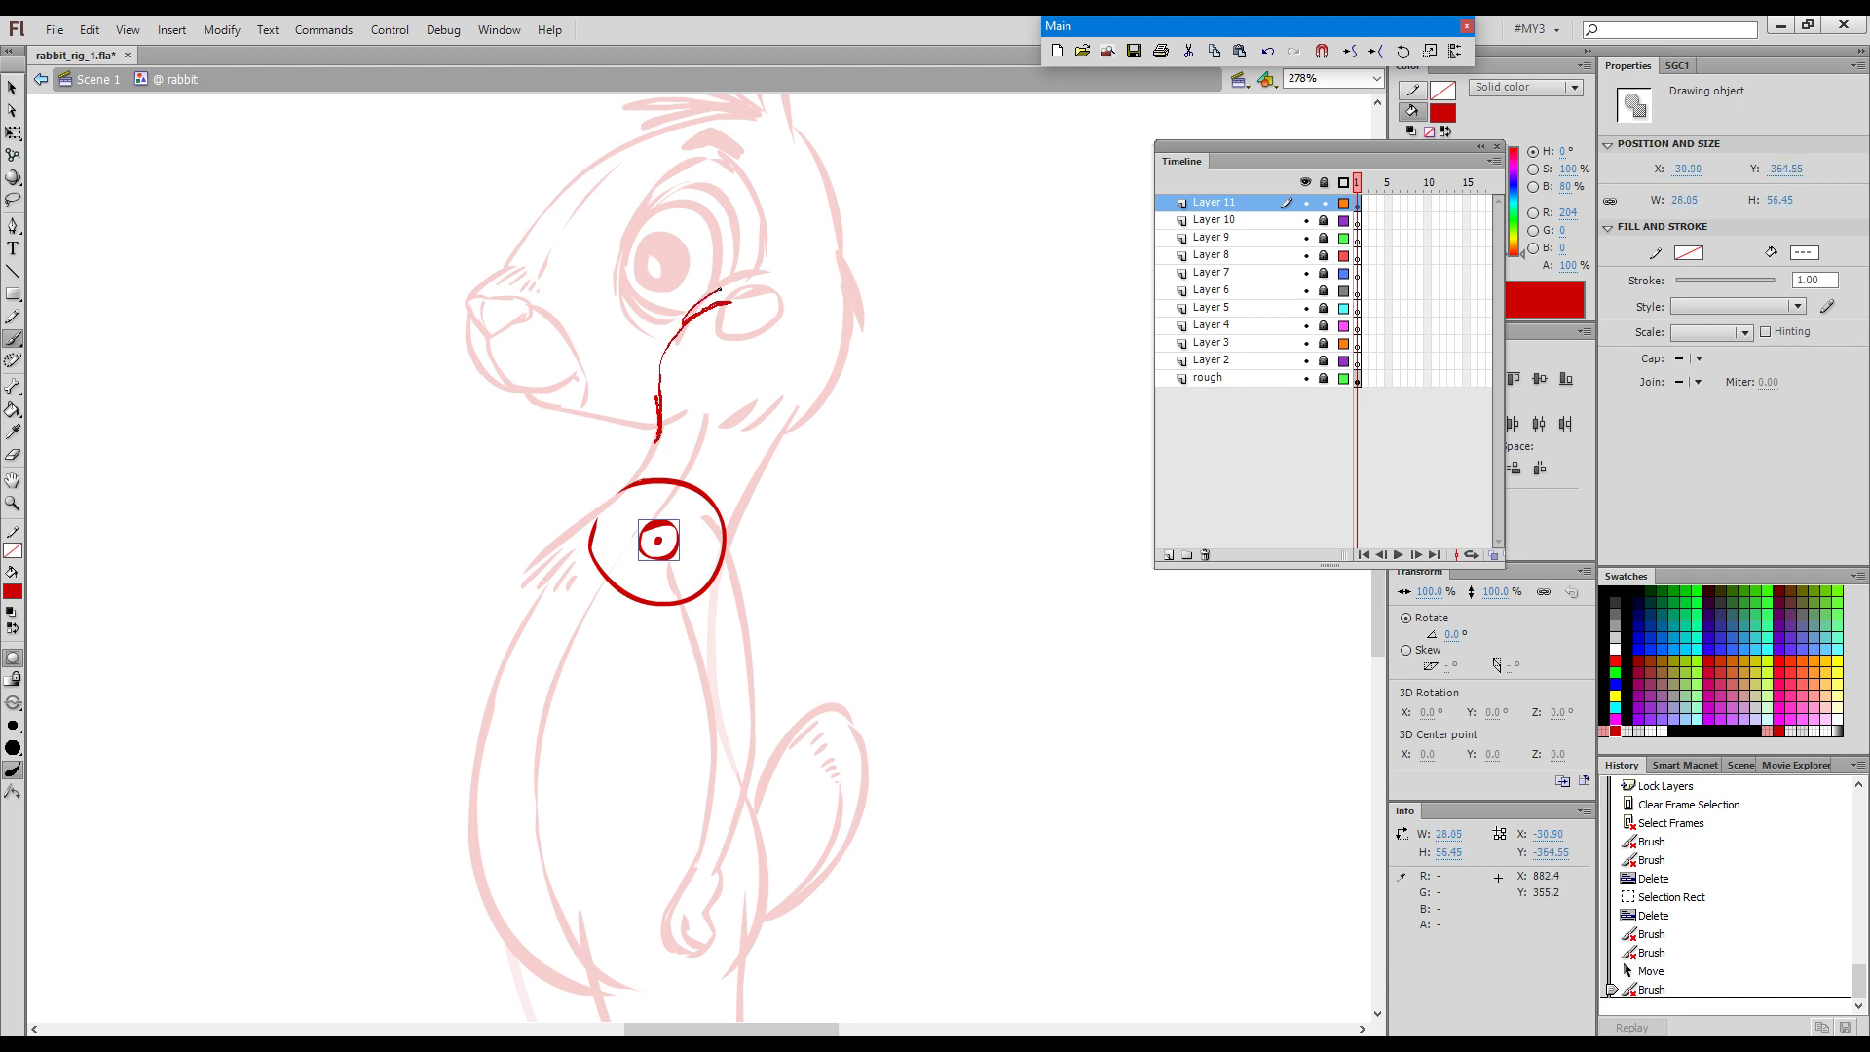
left_click_drag(819, 349, 814, 401)
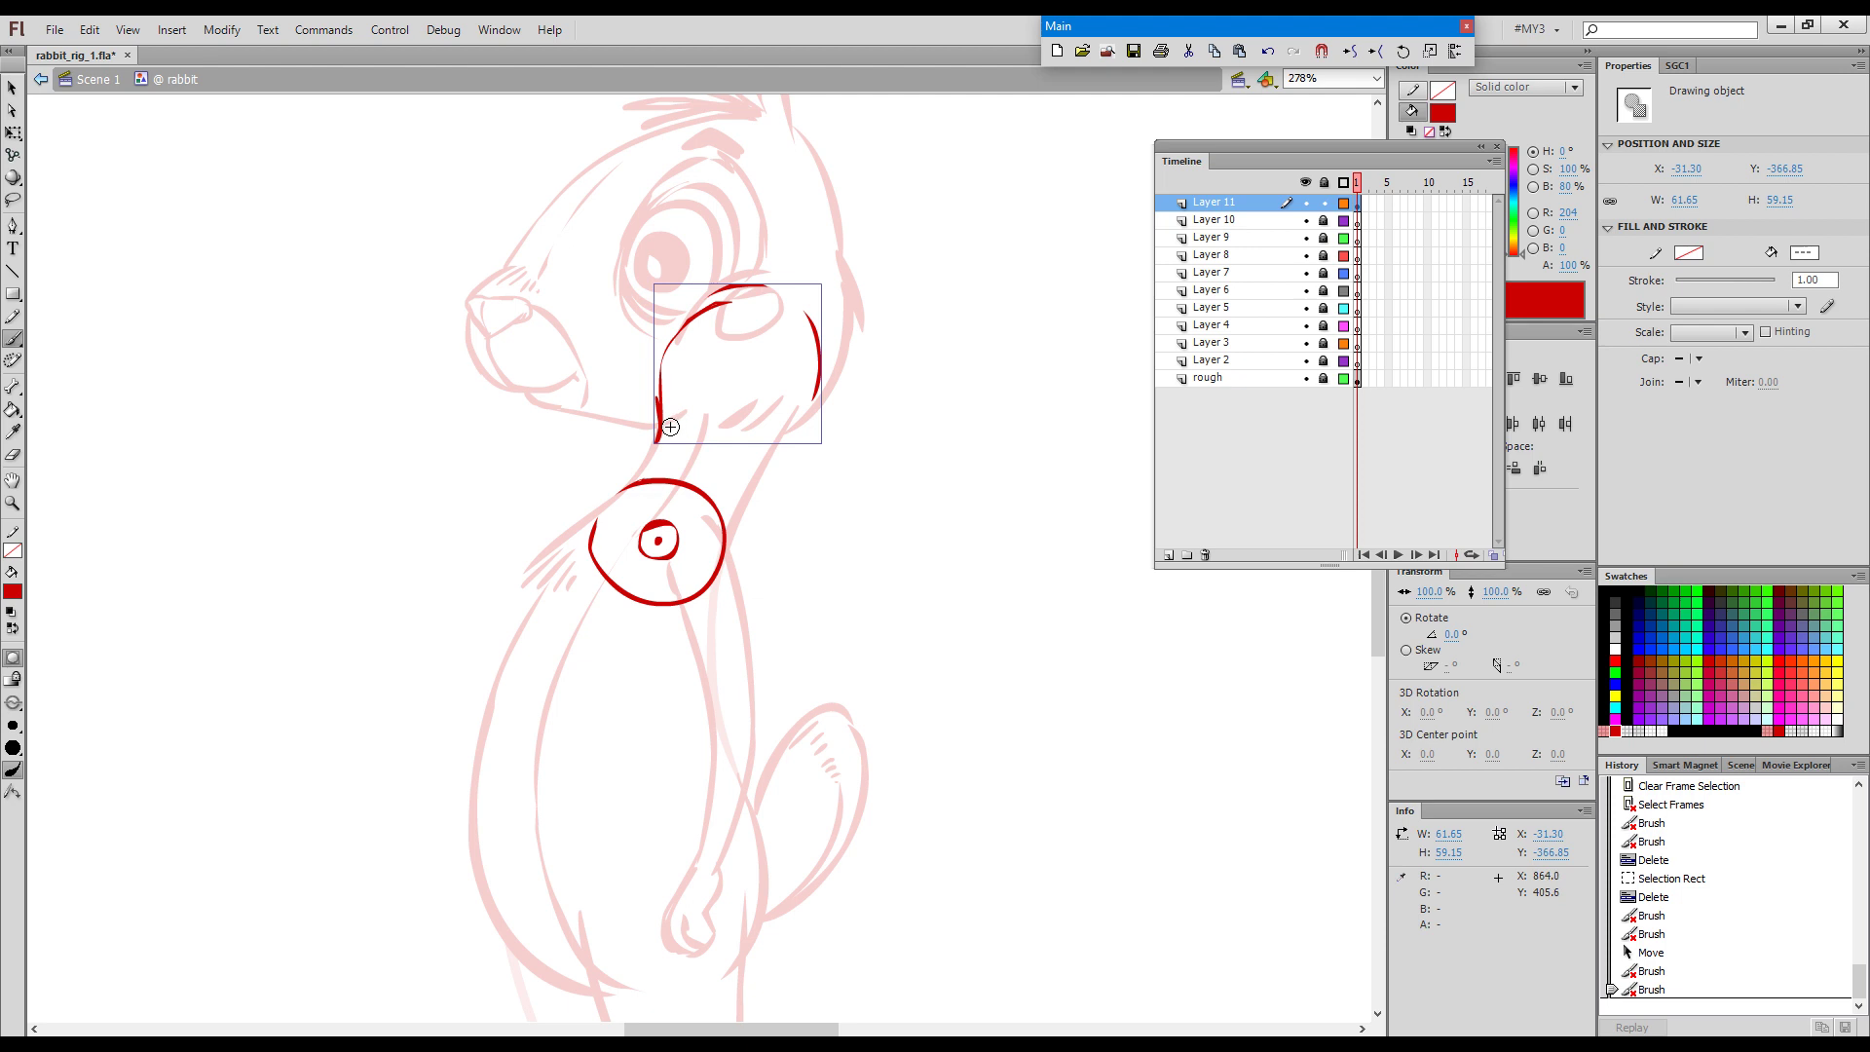
left_click_drag(767, 460, 808, 393)
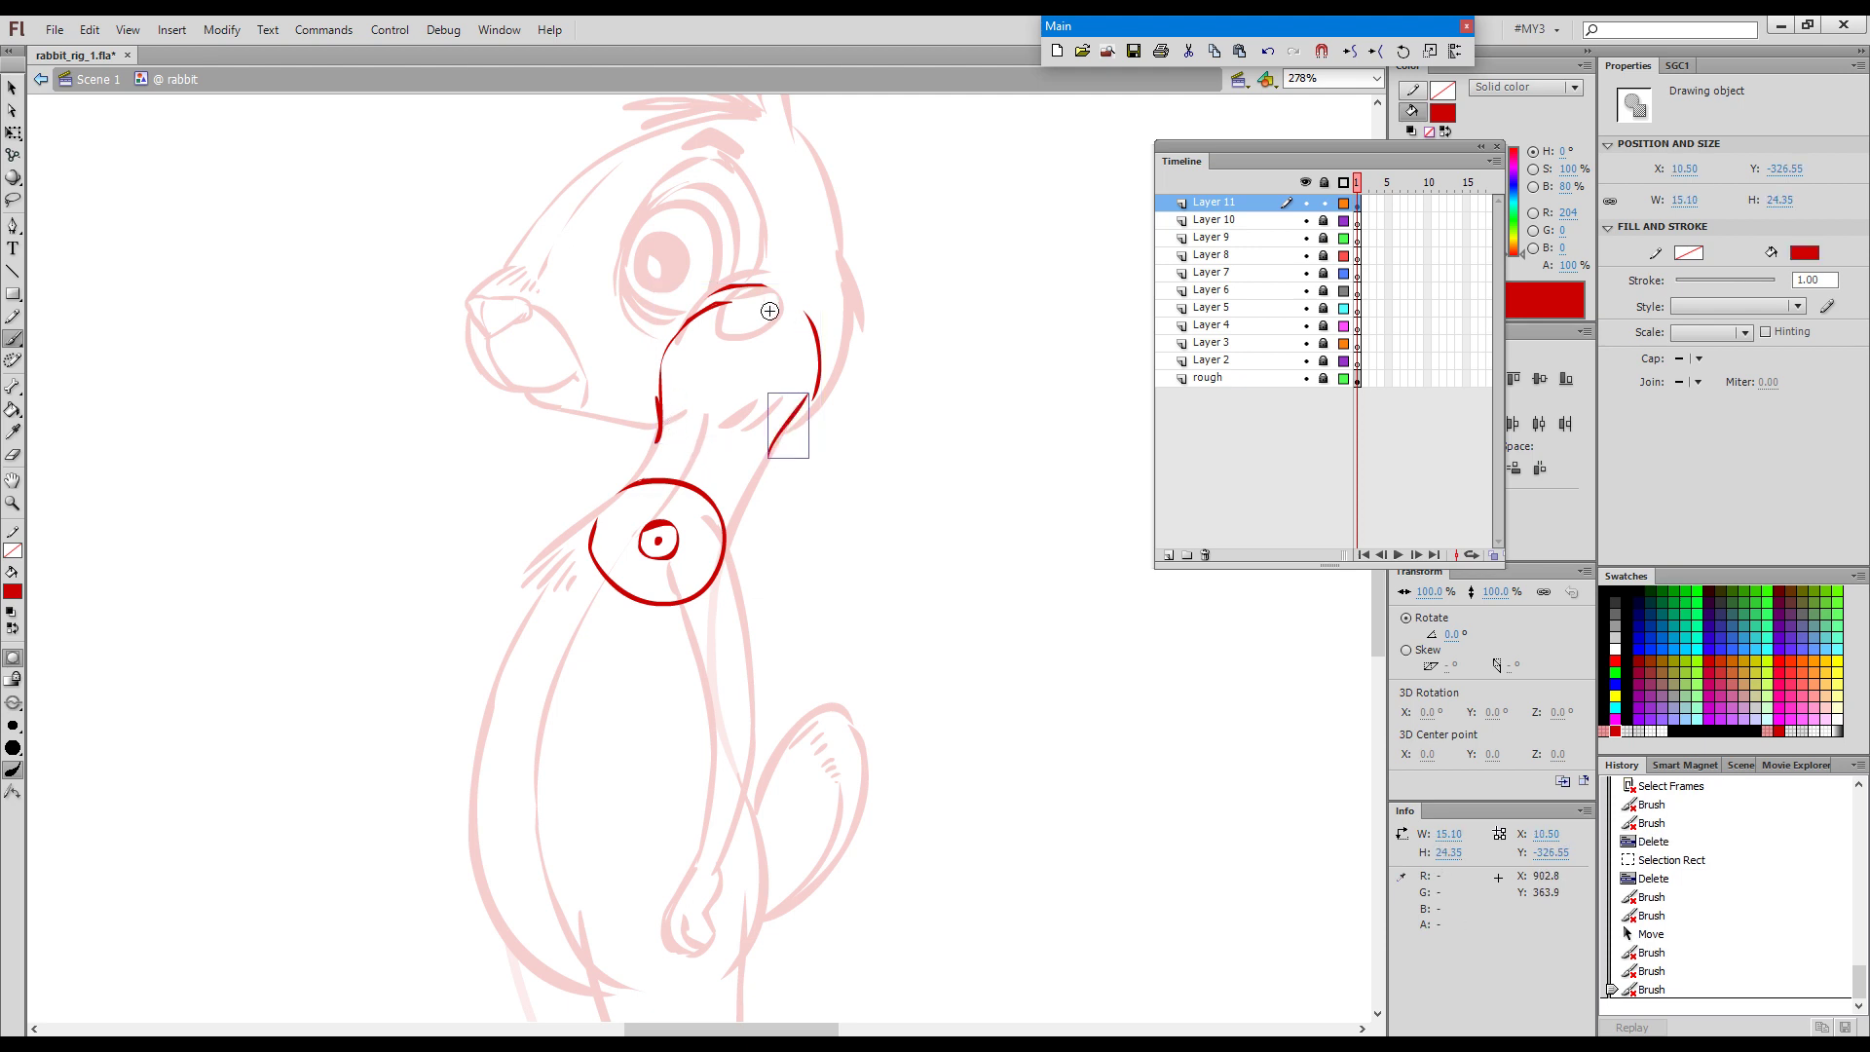
mouse_move(719, 280)
left_mouse_down()
mouse_move(659, 362)
mouse_move(653, 348)
mouse_move(682, 416)
mouse_move(646, 372)
mouse_move(701, 429)
mouse_move(765, 434)
mouse_move(817, 347)
mouse_move(807, 311)
mouse_move(754, 276)
left_mouse_up()
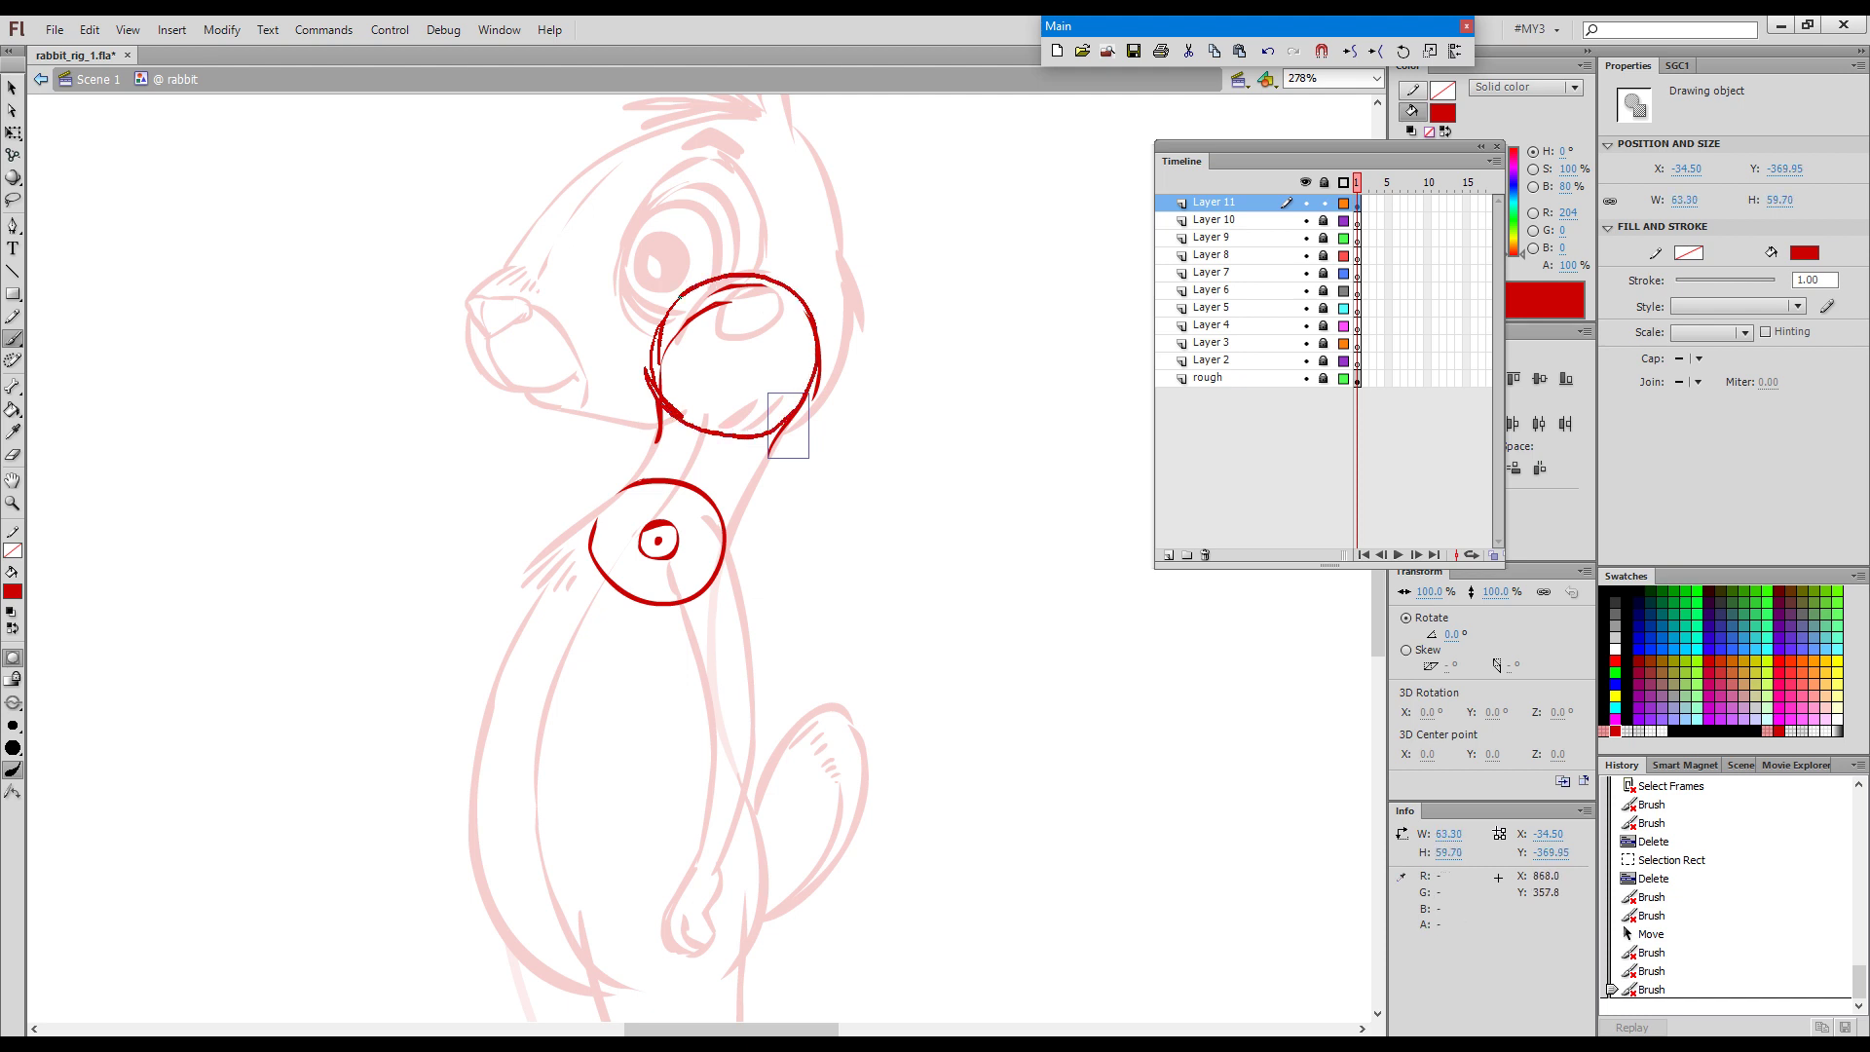
mouse_move(740, 438)
left_mouse_down()
mouse_move(817, 390)
mouse_move(819, 327)
mouse_move(739, 275)
mouse_move(689, 297)
mouse_move(649, 374)
mouse_move(683, 428)
mouse_move(785, 429)
left_mouse_up()
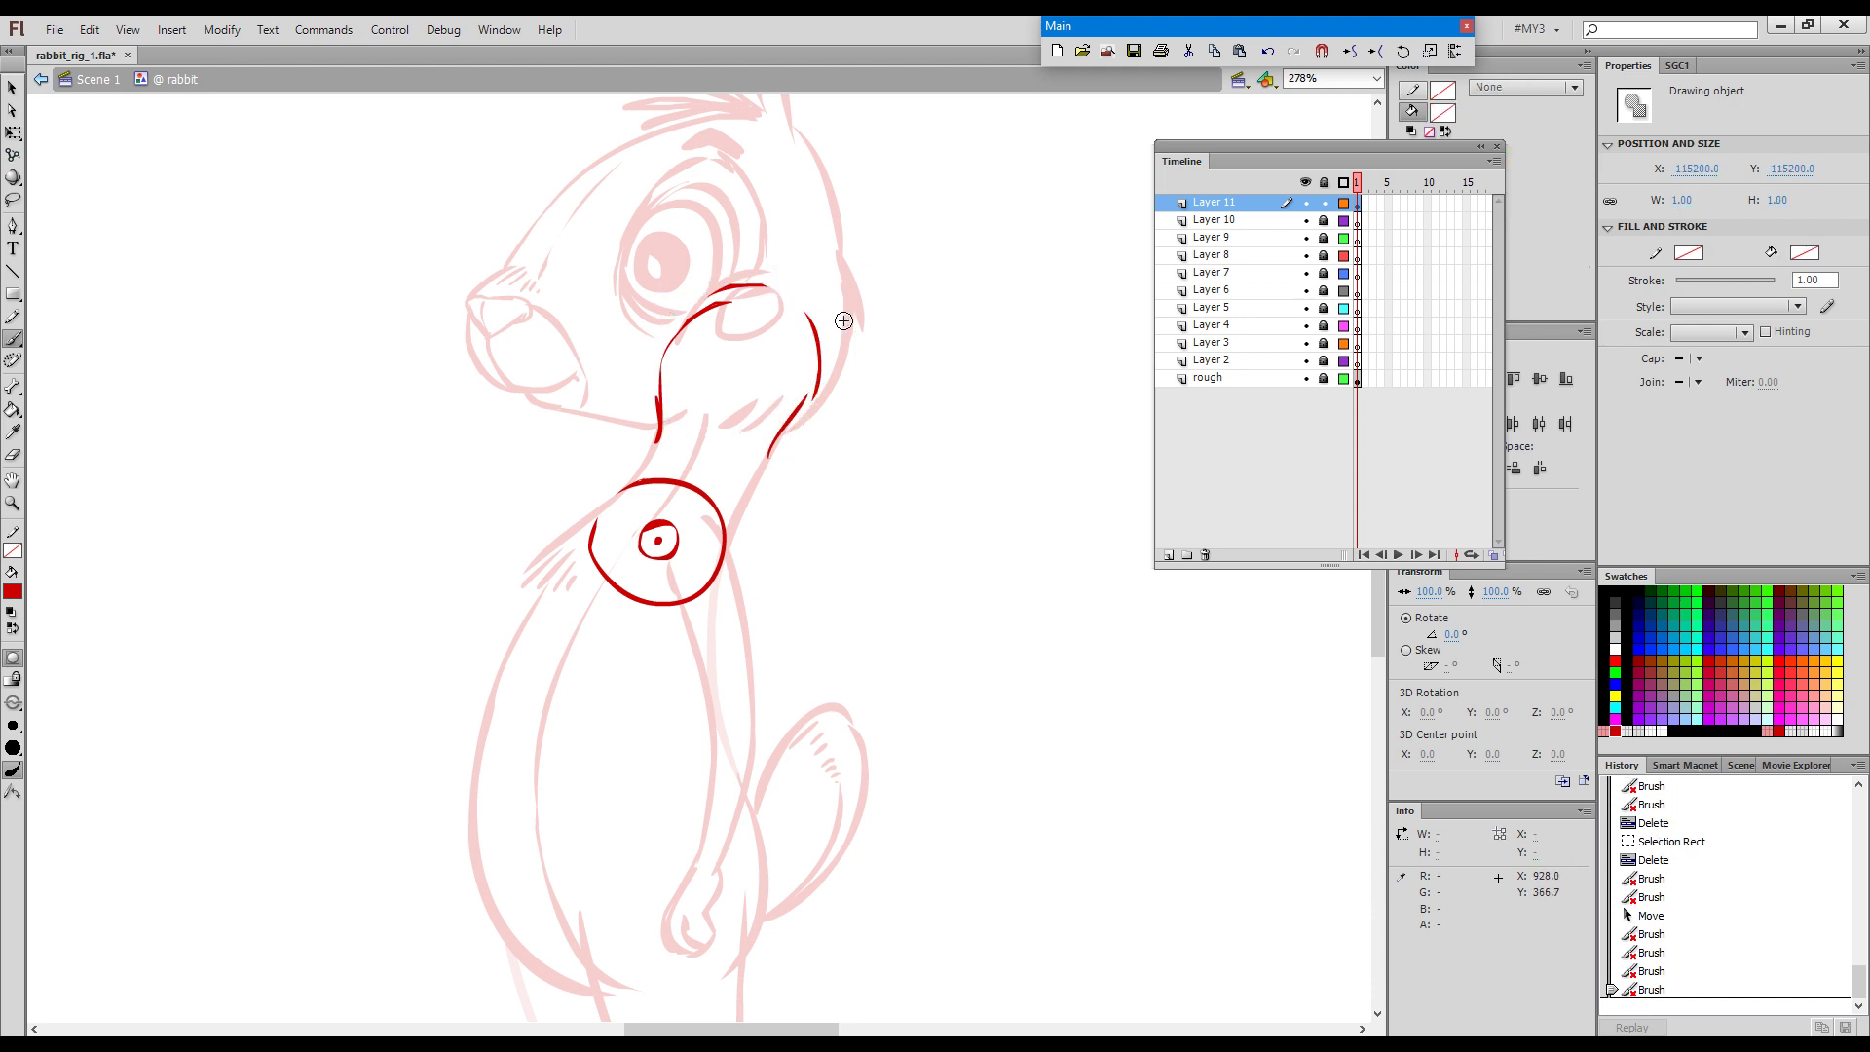
left_click(656, 365)
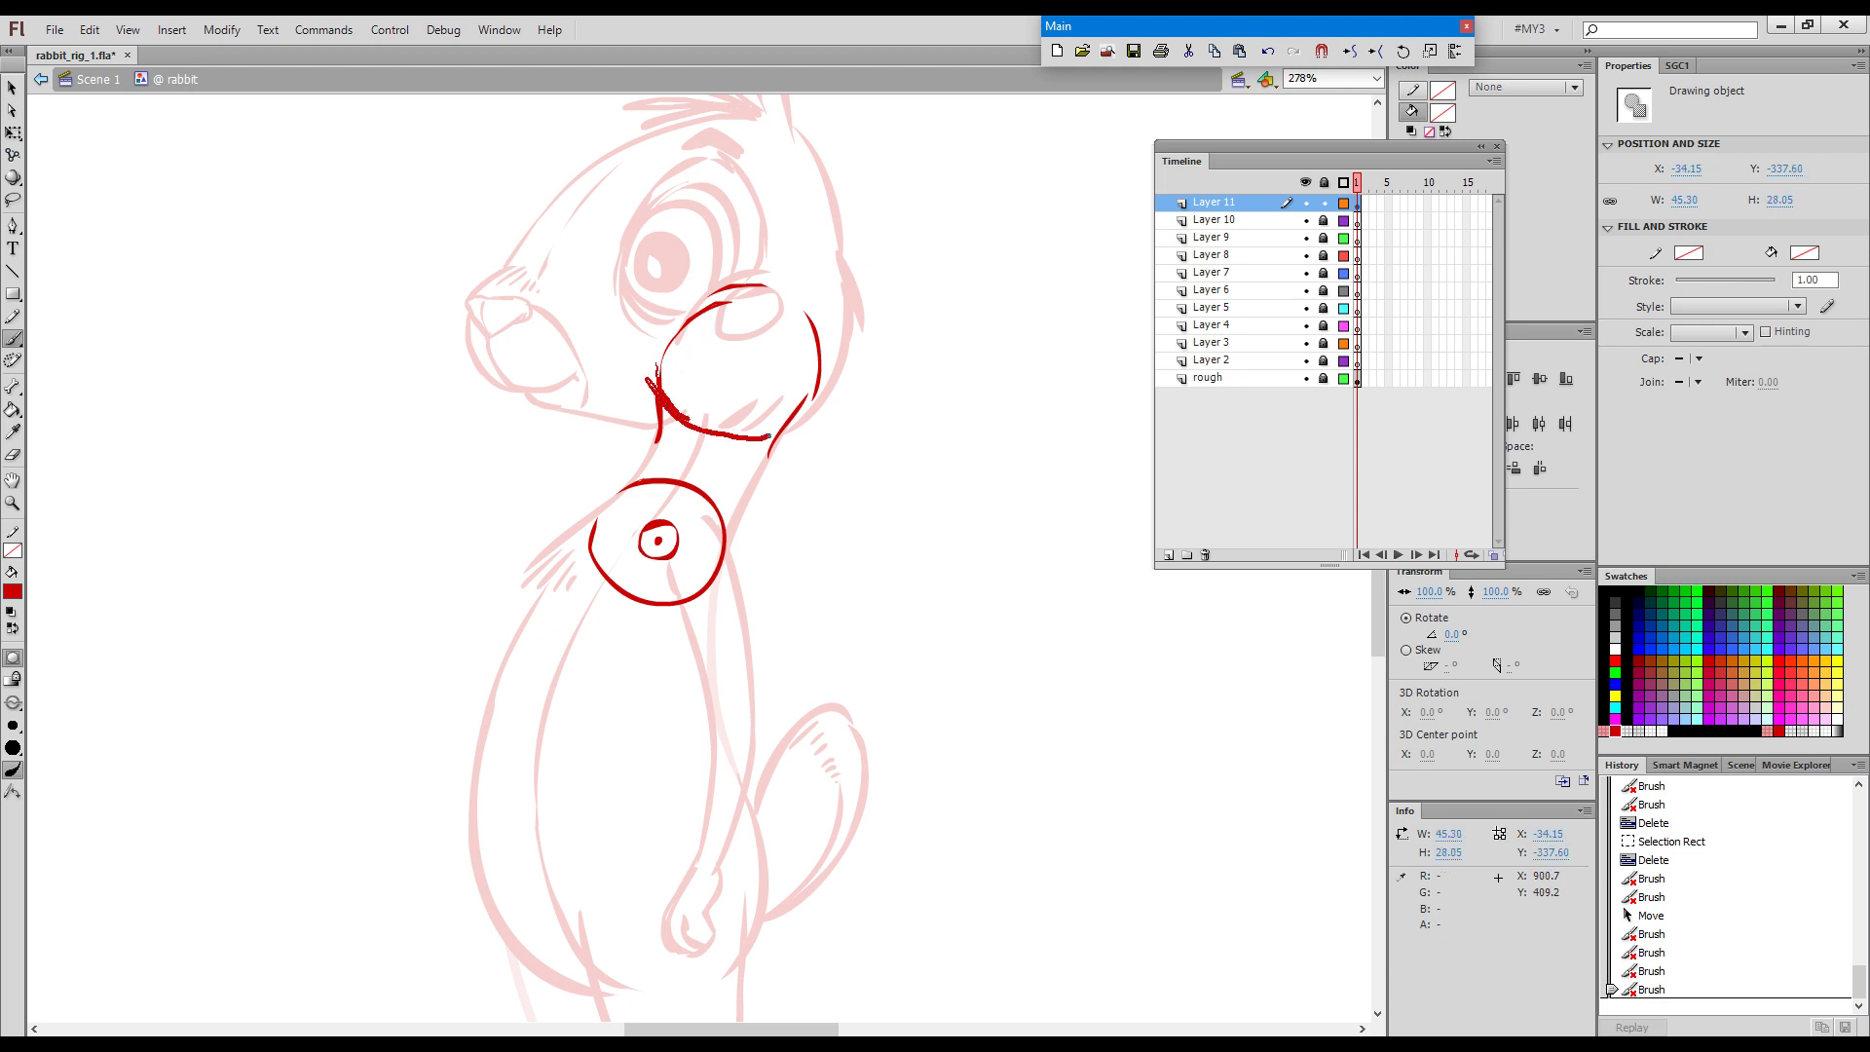
mouse_move(647, 367)
left_mouse_down()
mouse_move(670, 334)
mouse_move(668, 375)
mouse_move(685, 325)
mouse_move(775, 294)
mouse_move(828, 337)
mouse_move(816, 385)
left_mouse_up()
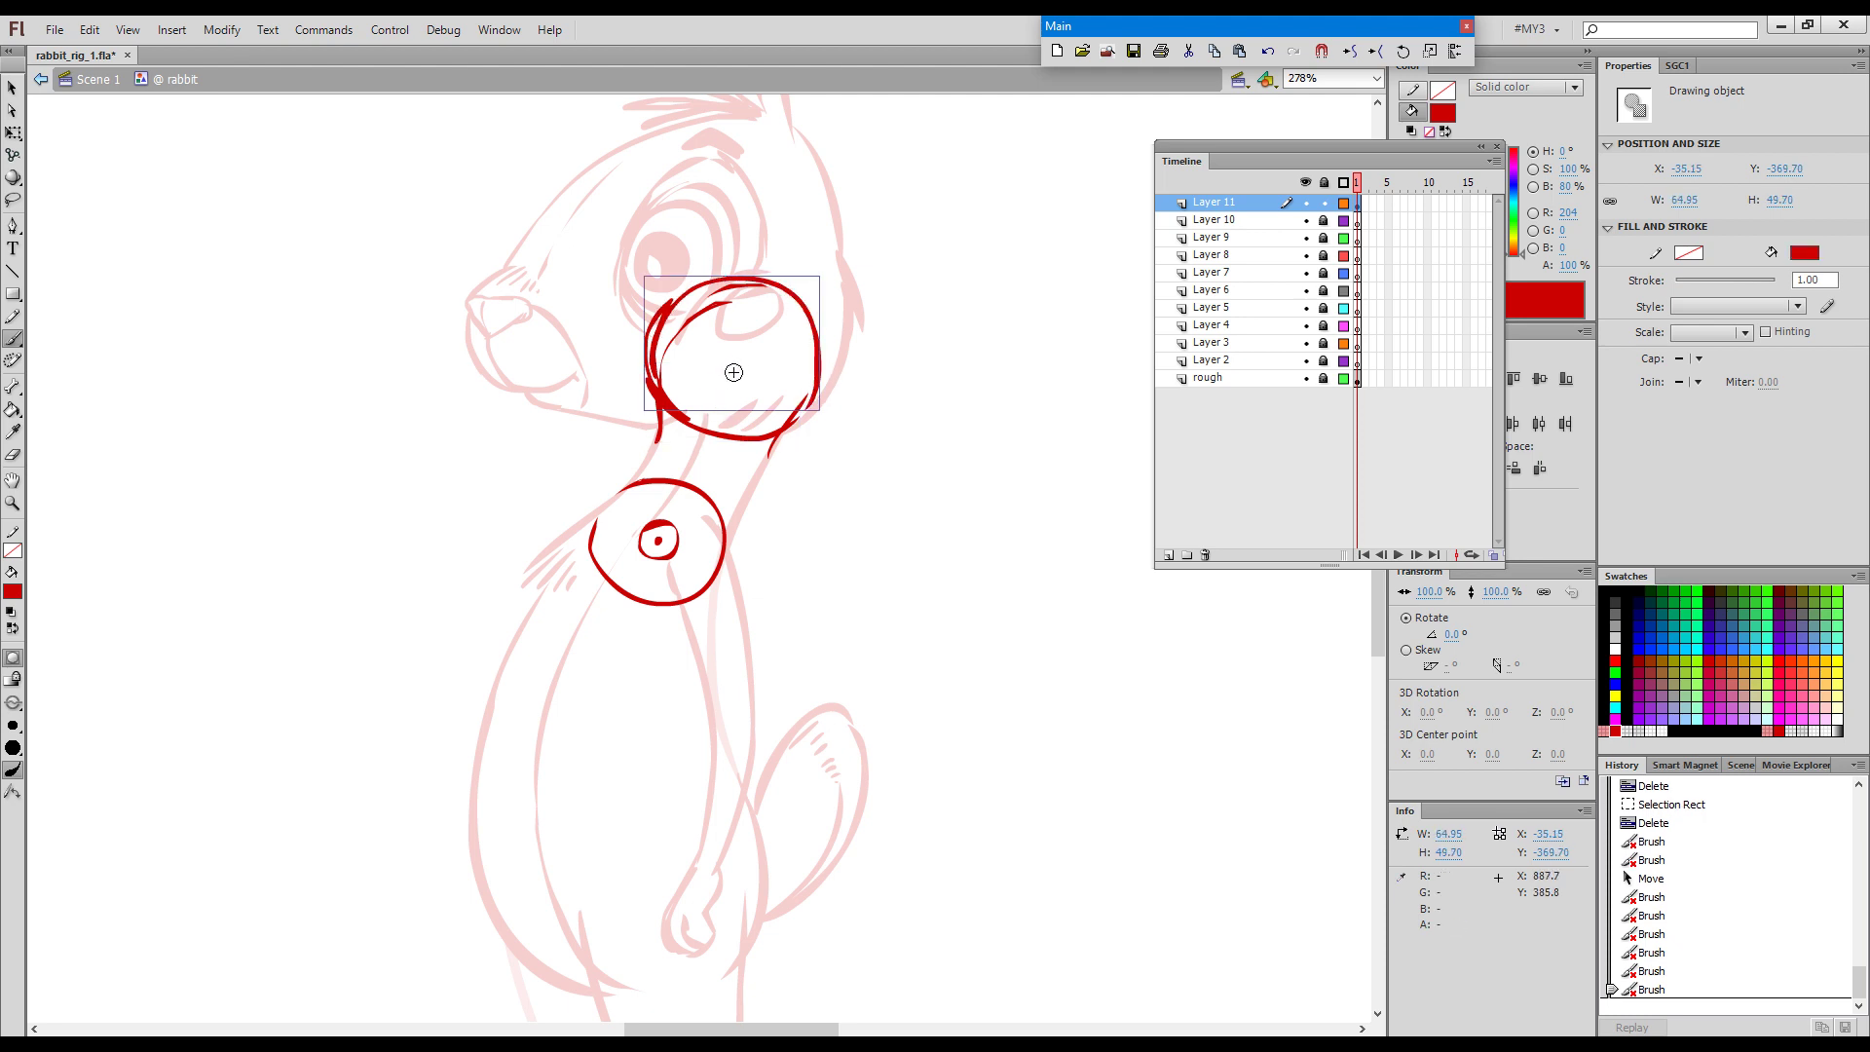
Add an inner loop and a centre dot to the head circle, and delete the stray first arc inside it.
mouse_move(710, 429)
left_mouse_down()
mouse_move(748, 322)
mouse_move(749, 388)
left_mouse_up()
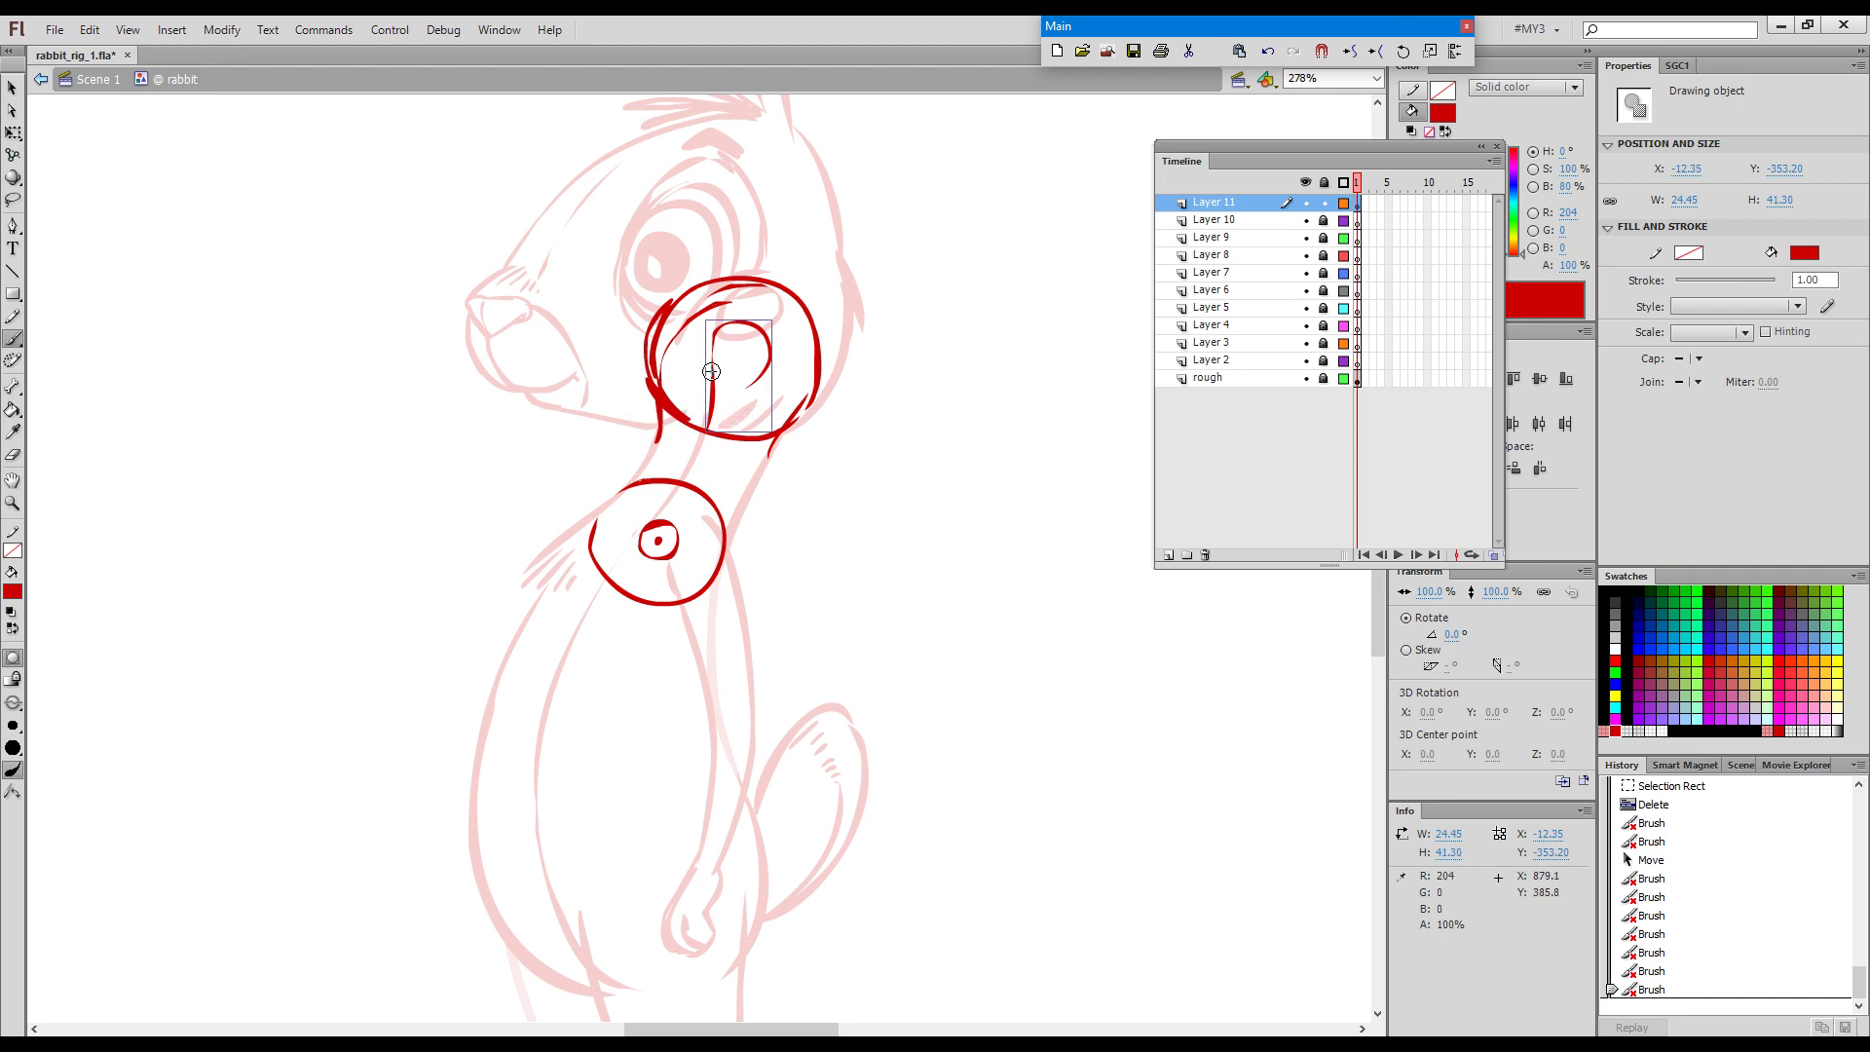
left_click(732, 360)
left_click(768, 358, "ctrl")
left_click(673, 346, "ctrl")
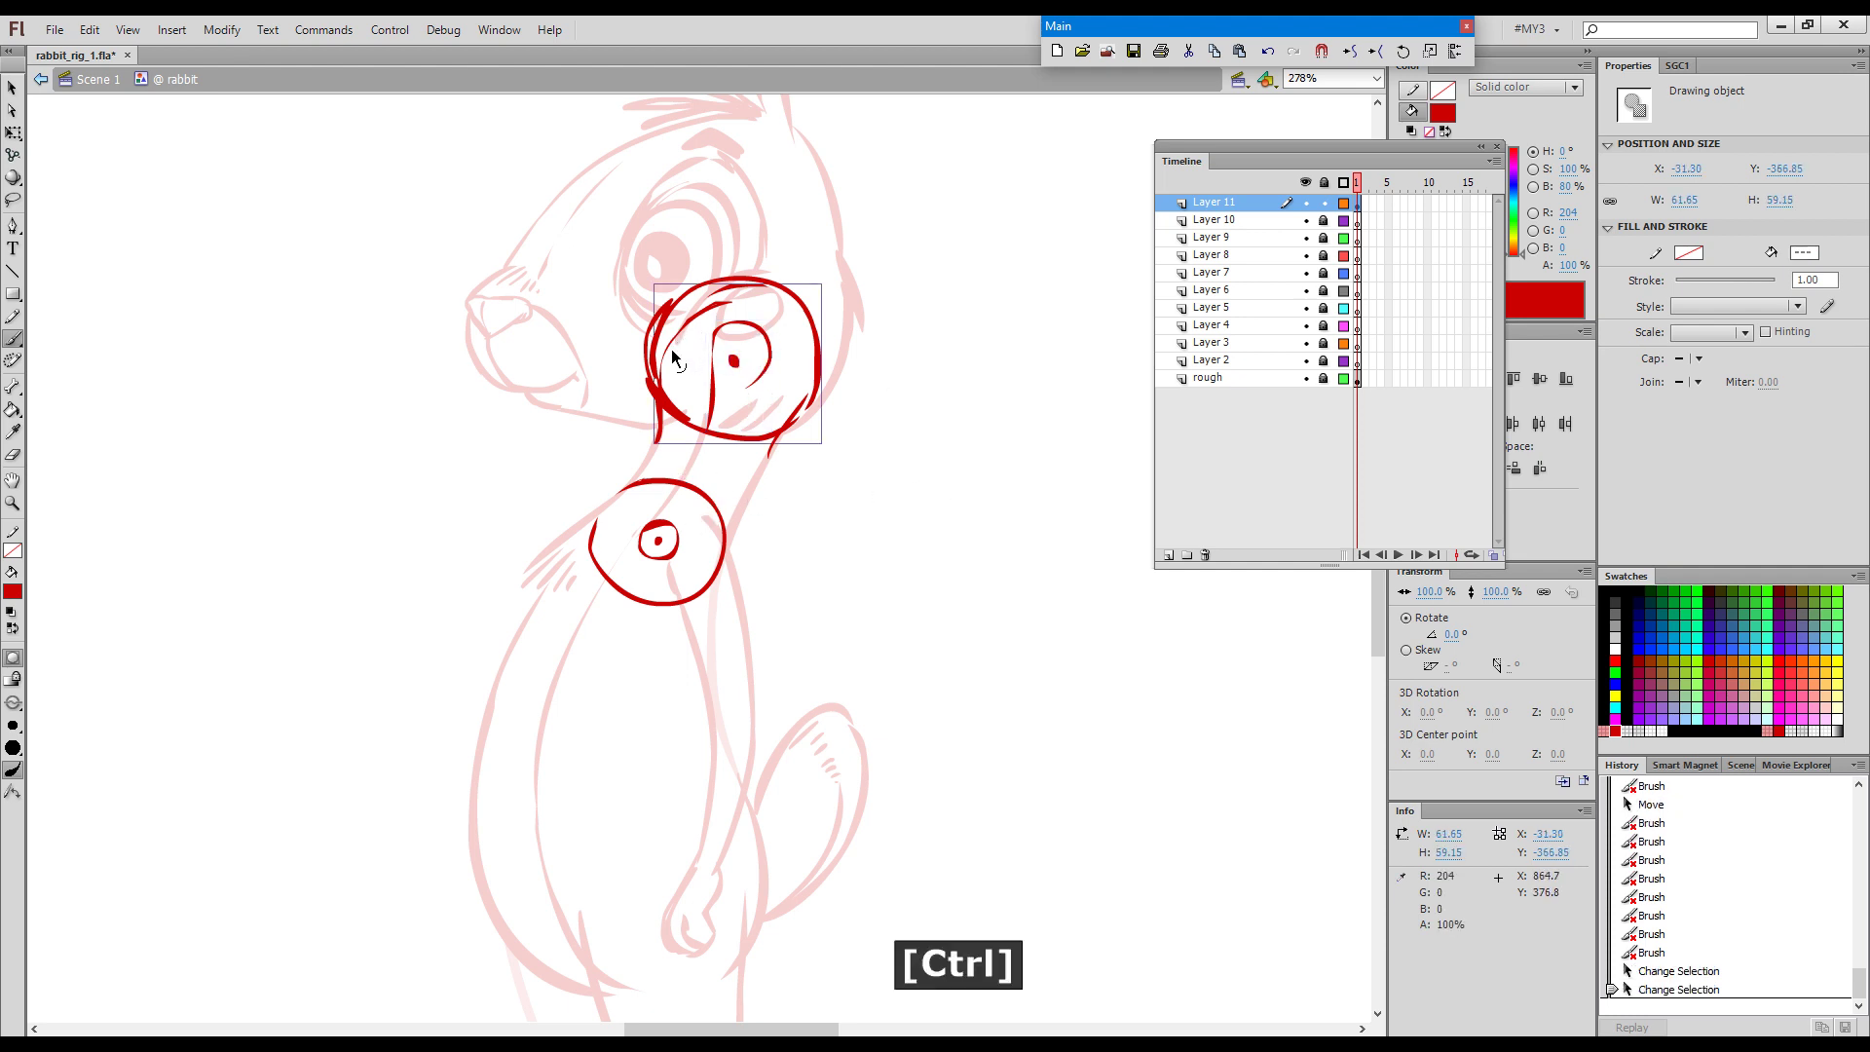
key("Delete")
Recolour all the strokes on Layer 11 with a paler, faded red and return to the Brush tool with solid red.
mouse_move(898, 574)
left_mouse_down()
mouse_move(897, 458)
mouse_move(831, 513)
left_mouse_up()
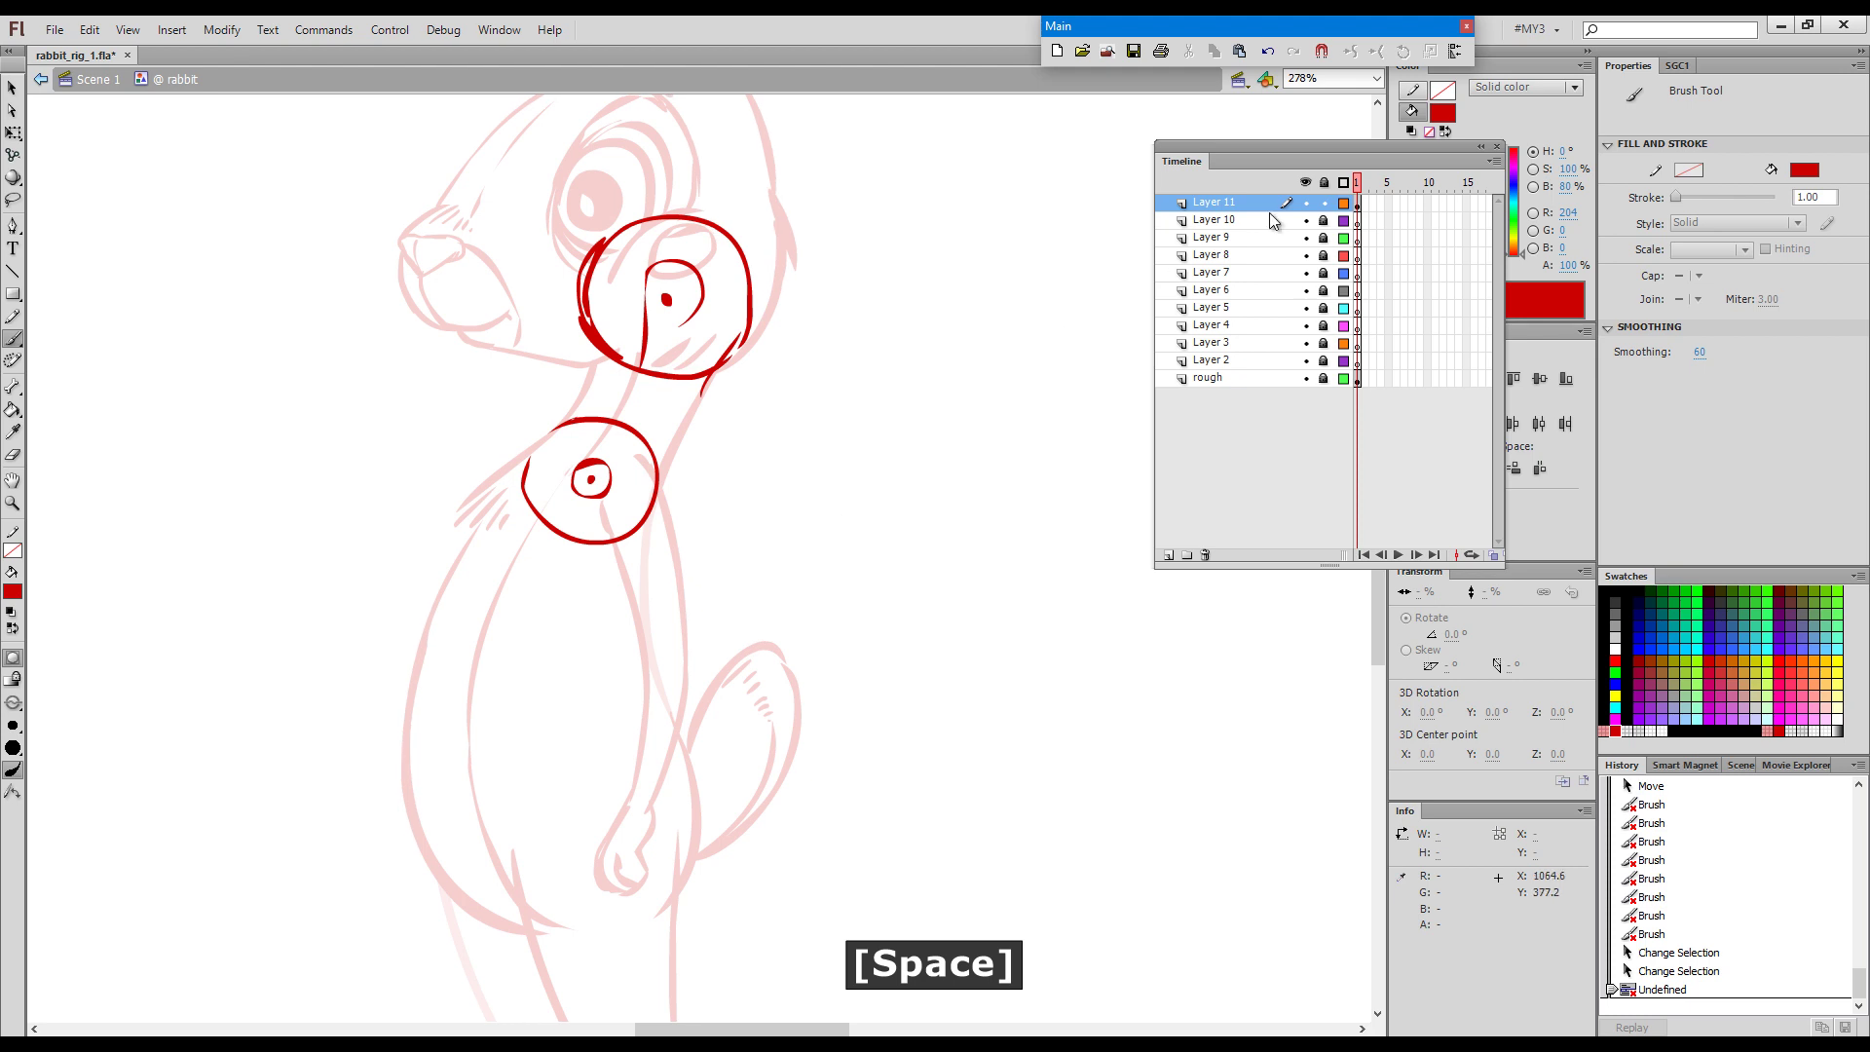
left_click(1358, 203)
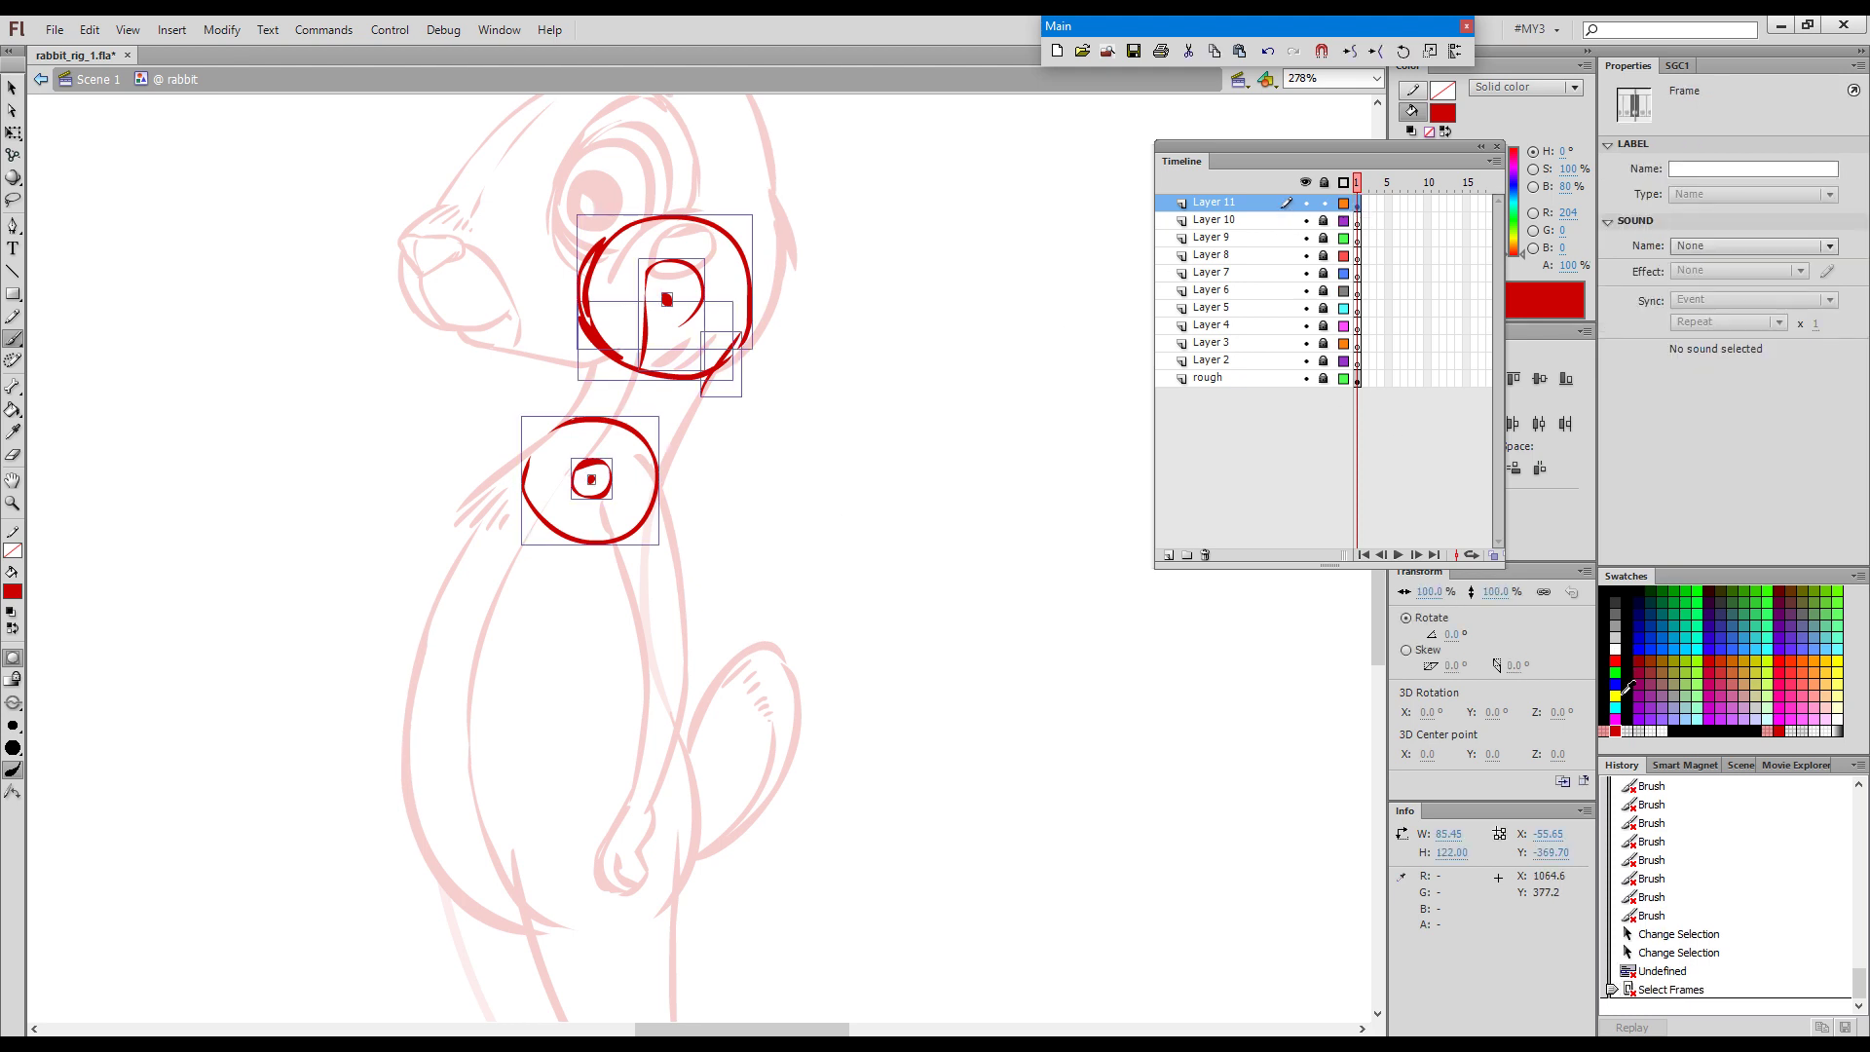
left_click(1611, 726)
key("Escape")
key("b")
left_click(1615, 729)
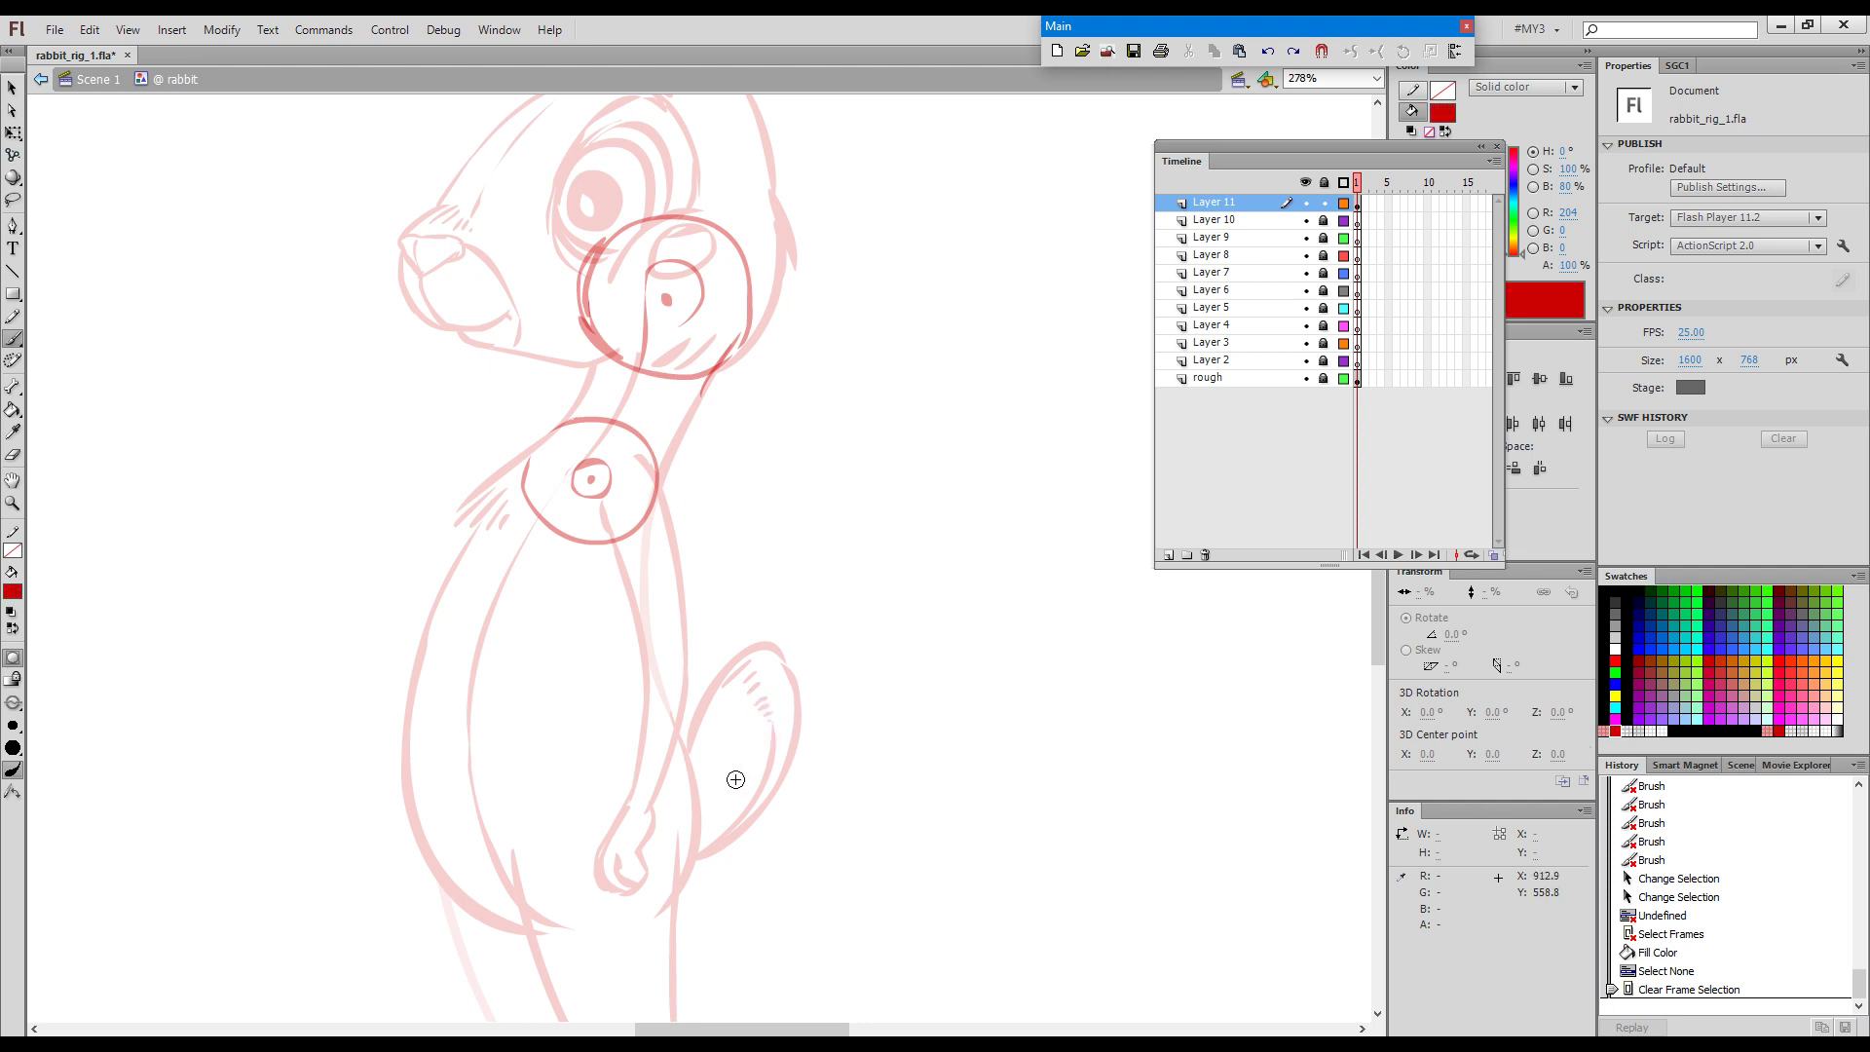
key("b")
key("Escape")
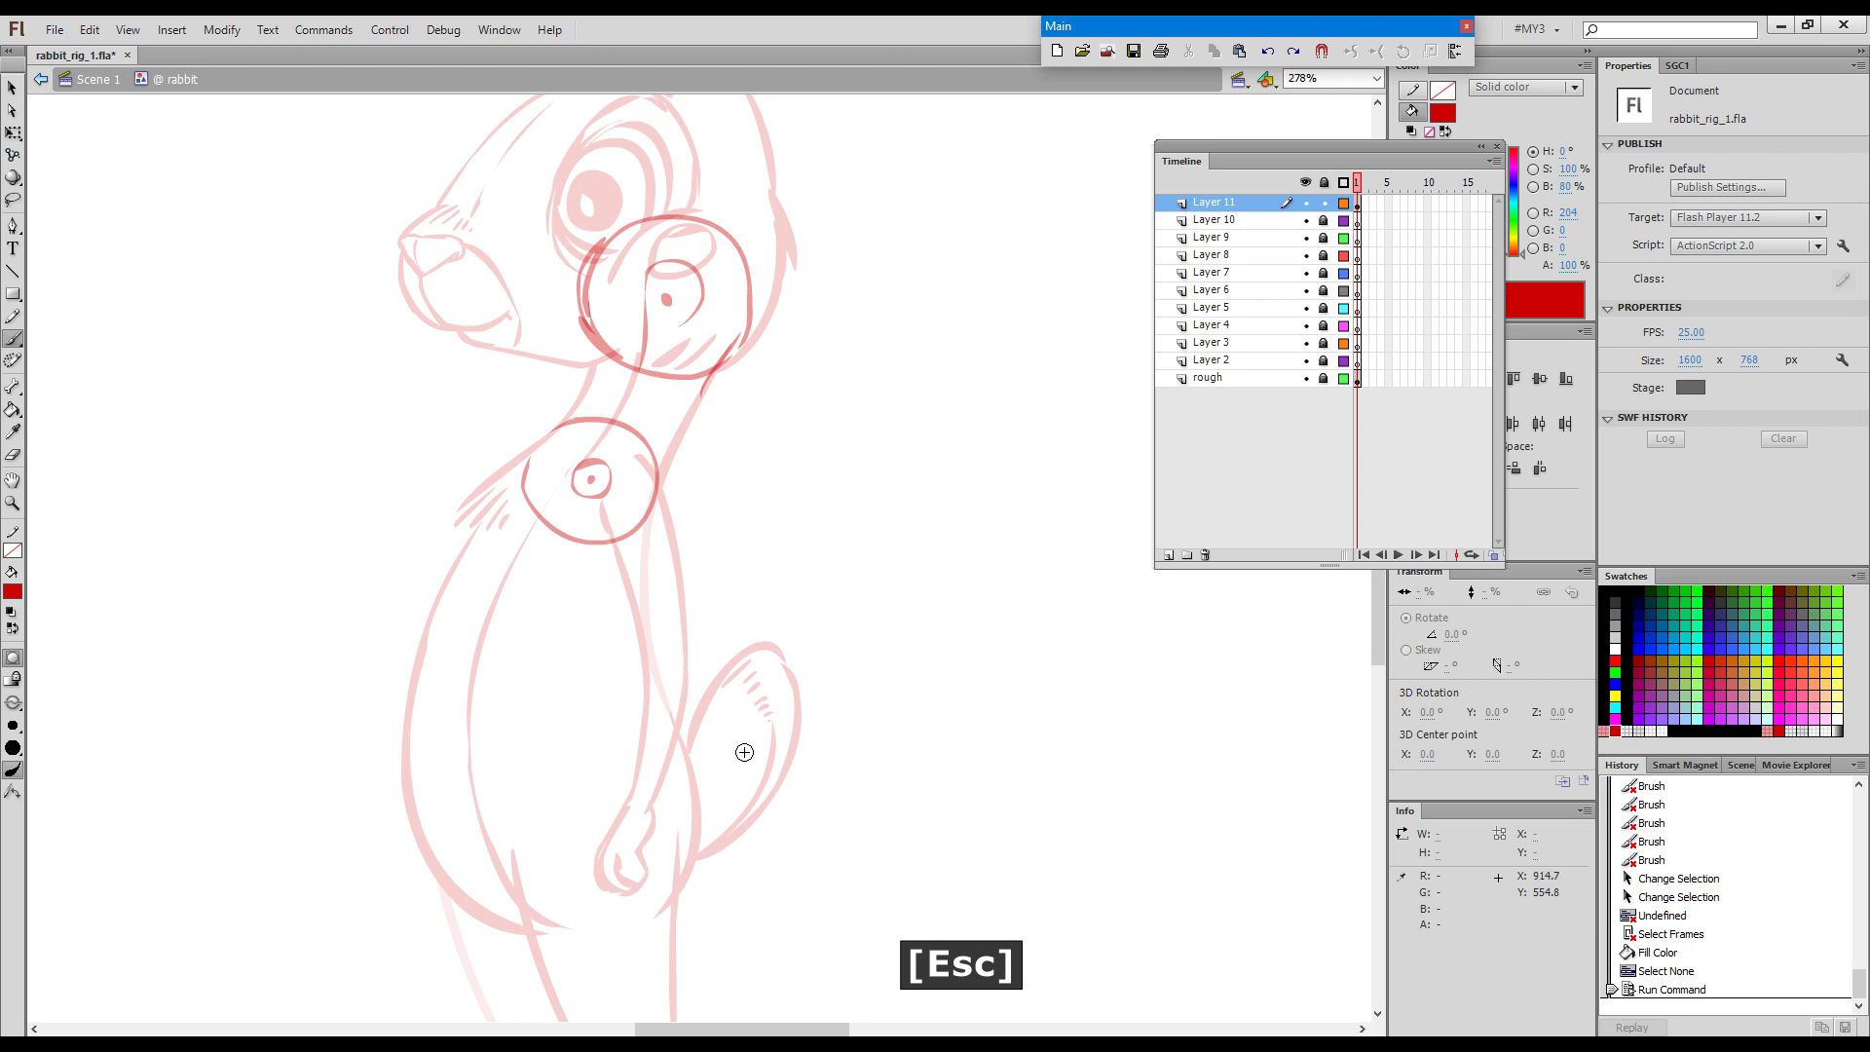
Brush a smaller red circle at the top of the arm, overlapping the faded shoulder circle, with a dot at its centre.
key("space")
mouse_move(741, 563)
left_mouse_down()
mouse_move(851, 535)
mouse_move(885, 496)
mouse_move(962, 524)
left_mouse_up()
key("ctrl+equal")
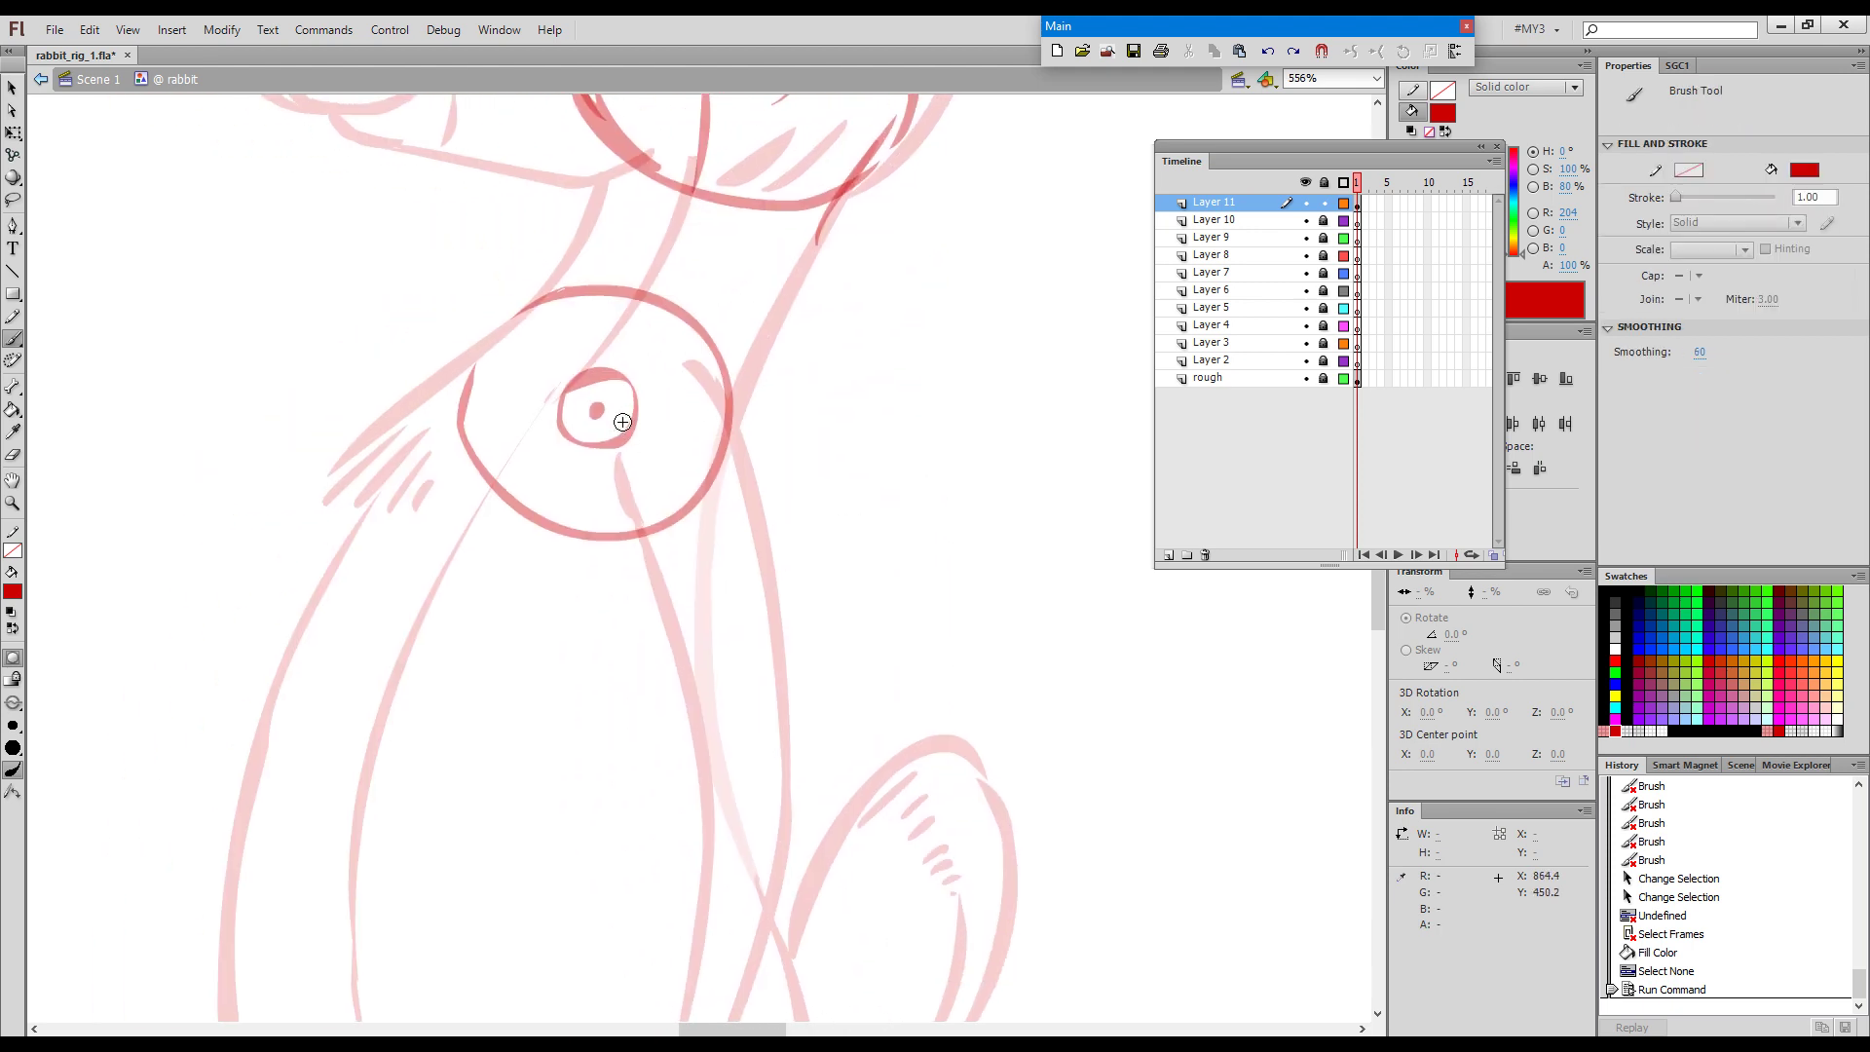
mouse_move(712, 386)
left_mouse_down()
mouse_move(641, 361)
mouse_move(608, 443)
mouse_move(647, 488)
mouse_move(711, 483)
mouse_move(733, 456)
mouse_move(724, 387)
mouse_move(640, 392)
mouse_move(618, 435)
mouse_move(622, 473)
mouse_move(674, 492)
left_mouse_up()
left_click_drag(671, 427, 670, 428)
Brush a small red circle over the rabbit's elbow and place a dot about 3 px wide at its centre.
key("space")
left_click_drag(849, 722, 805, 461)
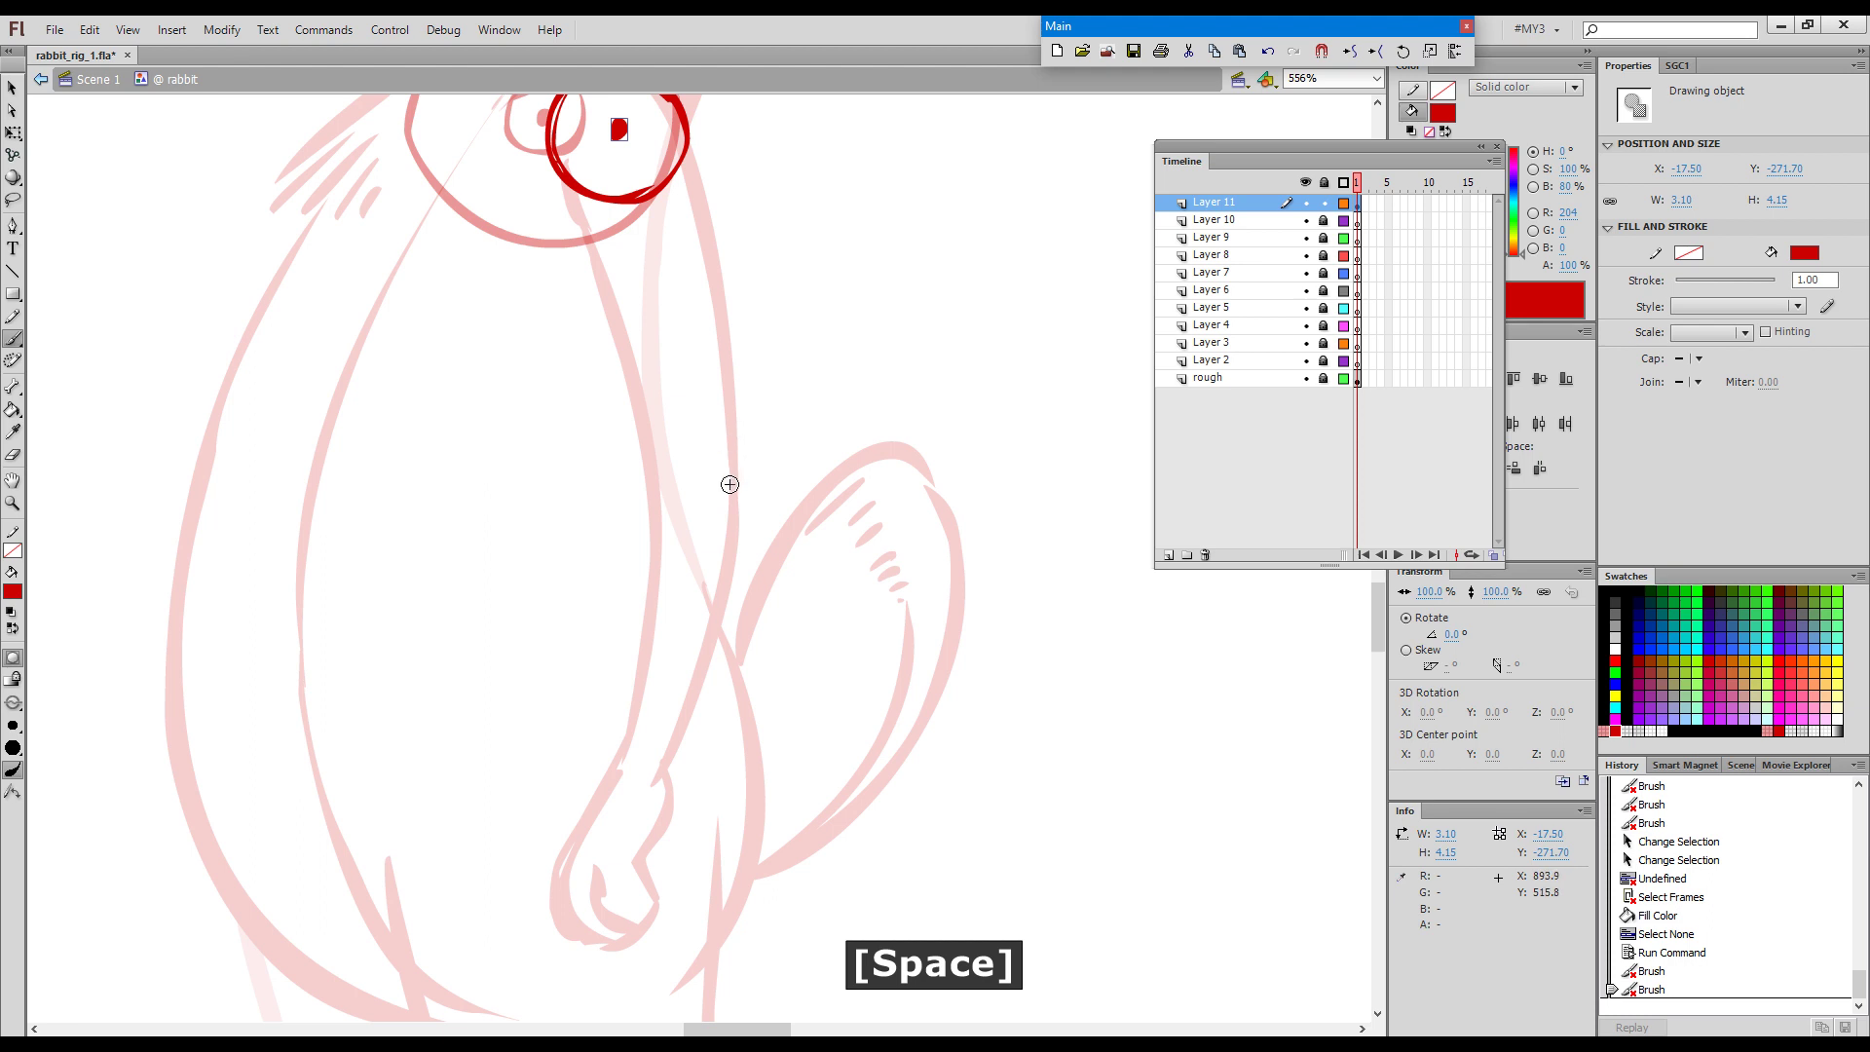
key("ctrl+minus")
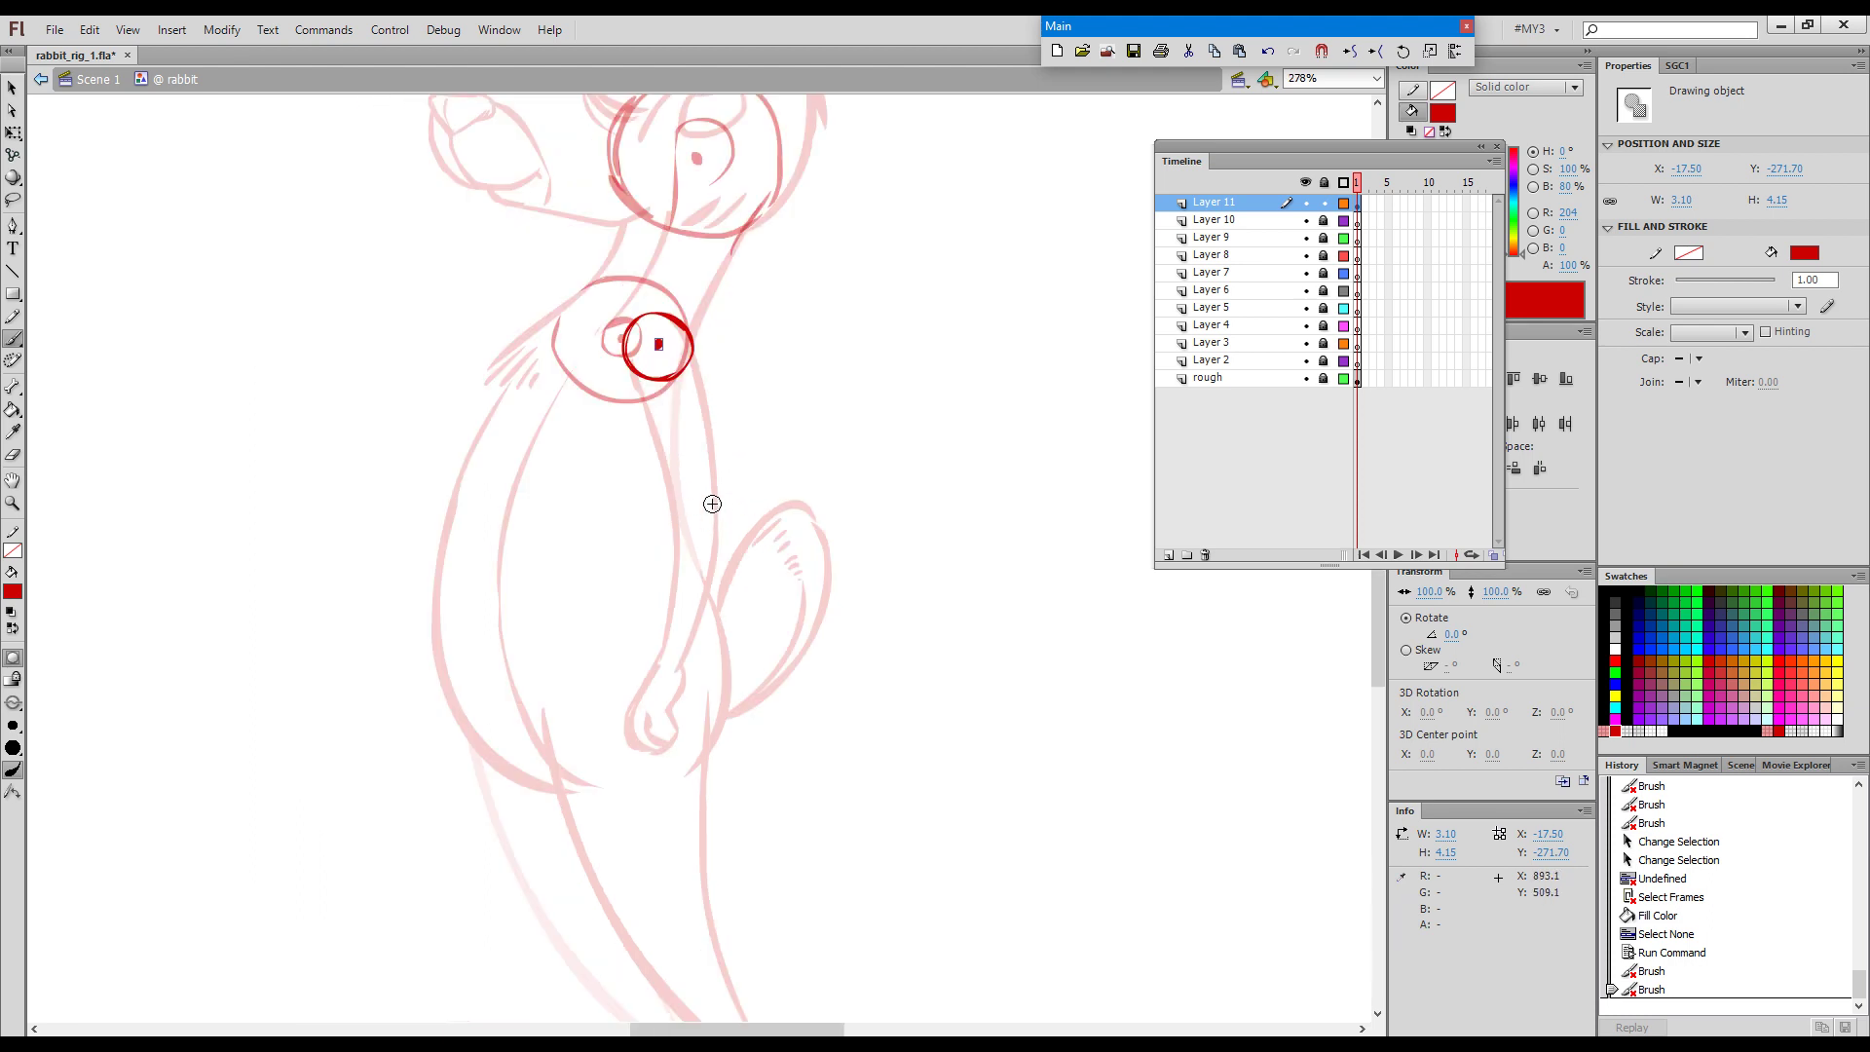
left_click_drag(690, 494, 712, 523)
left_click_drag(690, 515, 693, 526)
left_click(695, 509)
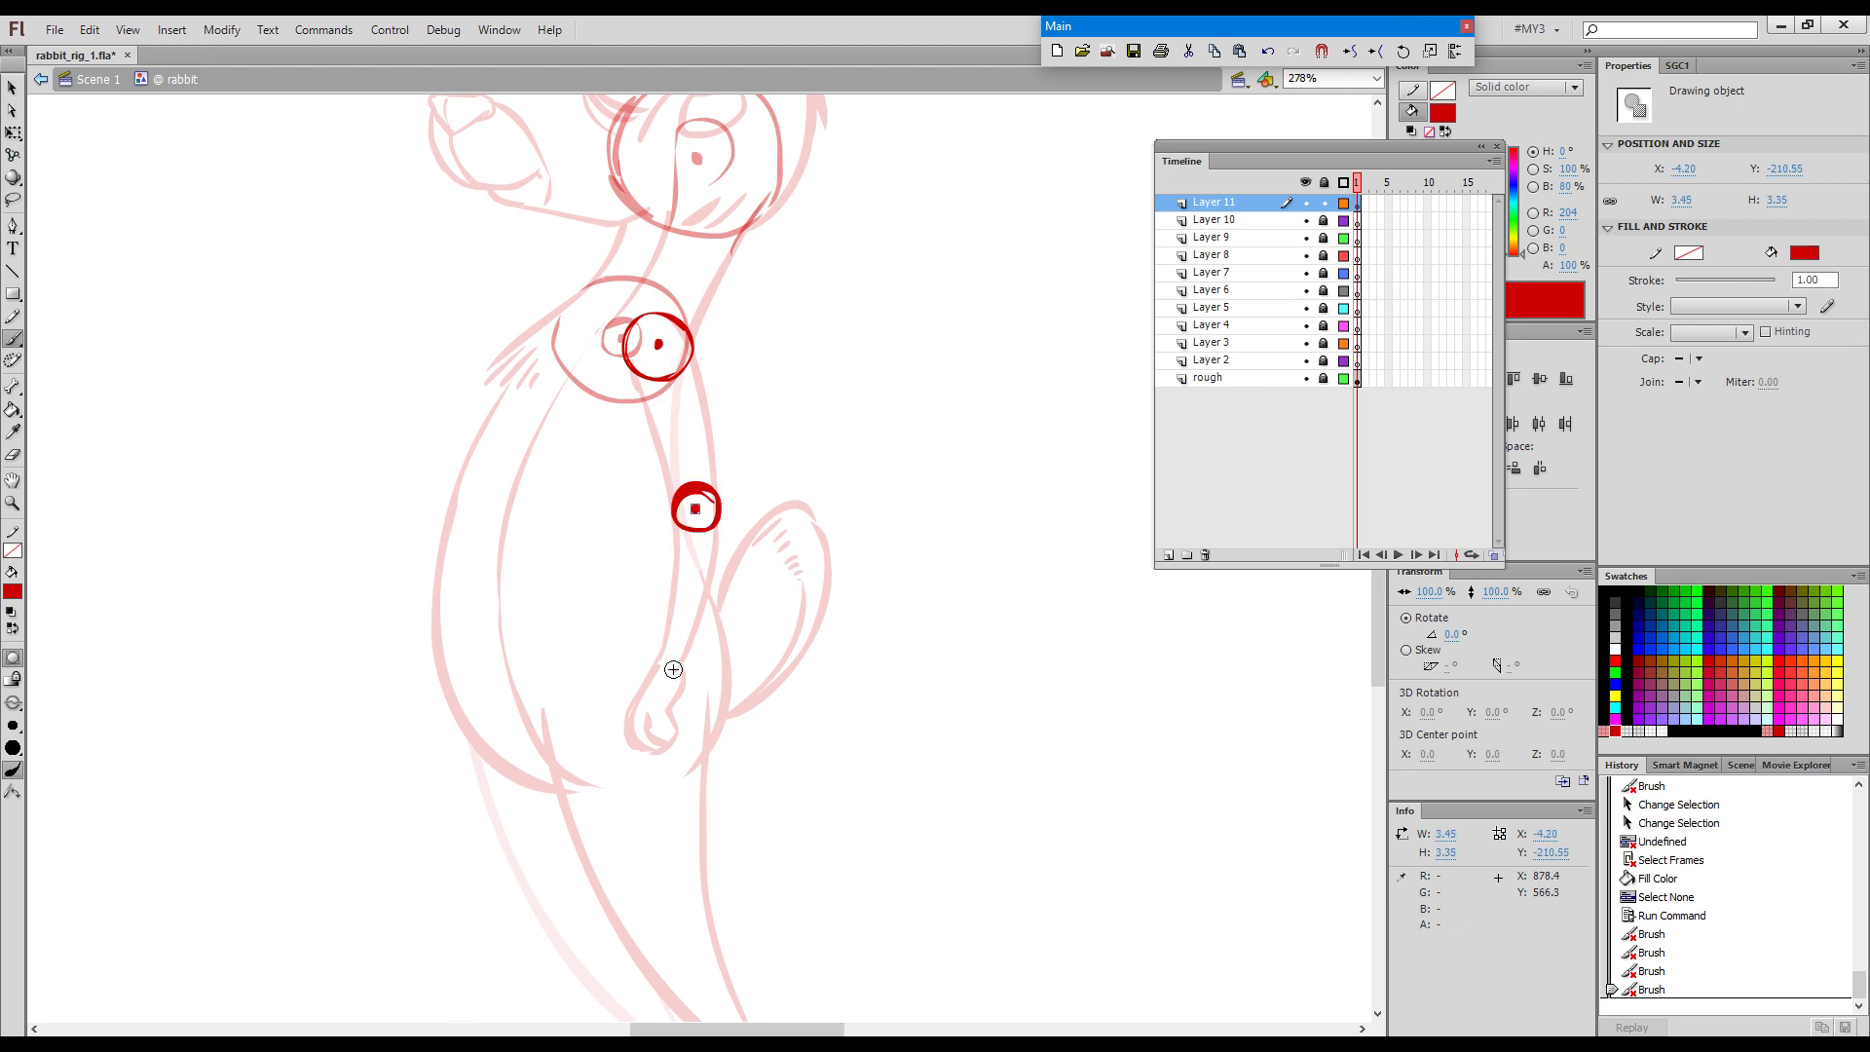
Brush a circle about 10 px wide over the rabbit's wrist, discarding the first attempt, and place a dot at its centre.
key("space")
left_click_drag(743, 750, 755, 575)
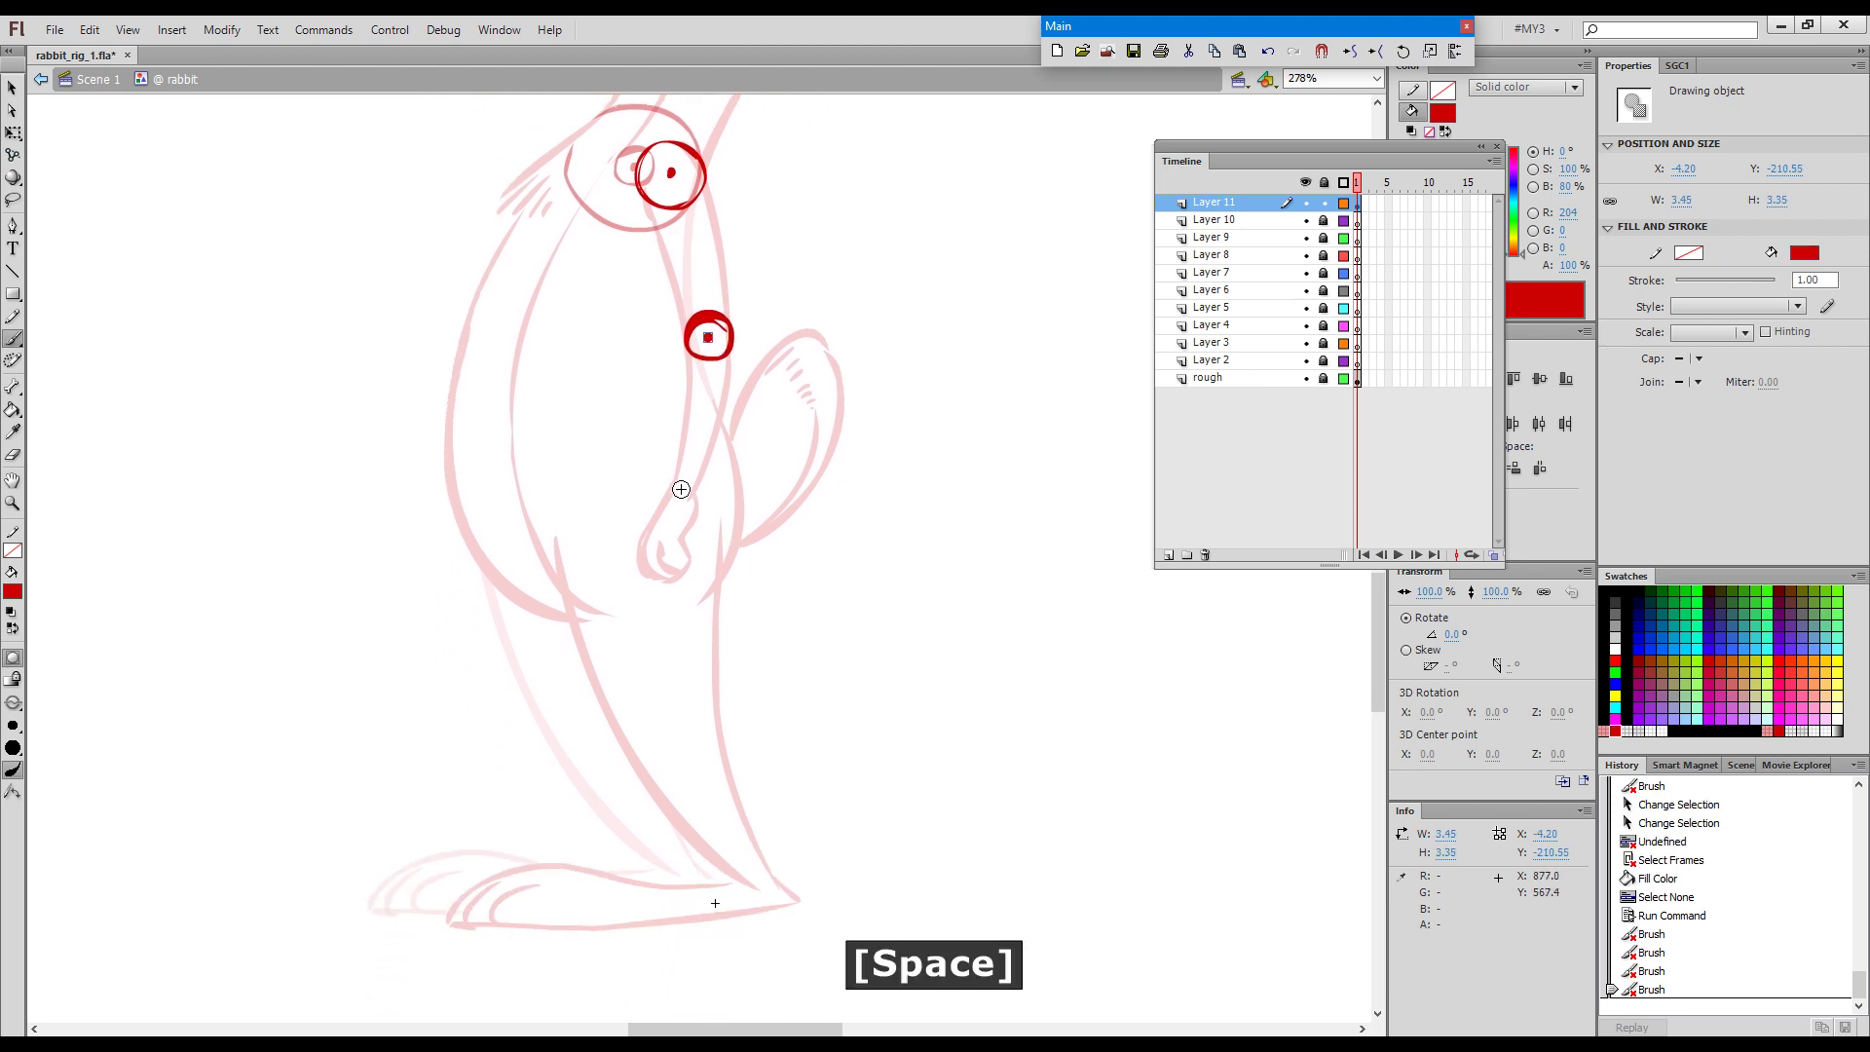
left_click_drag(677, 488, 672, 490)
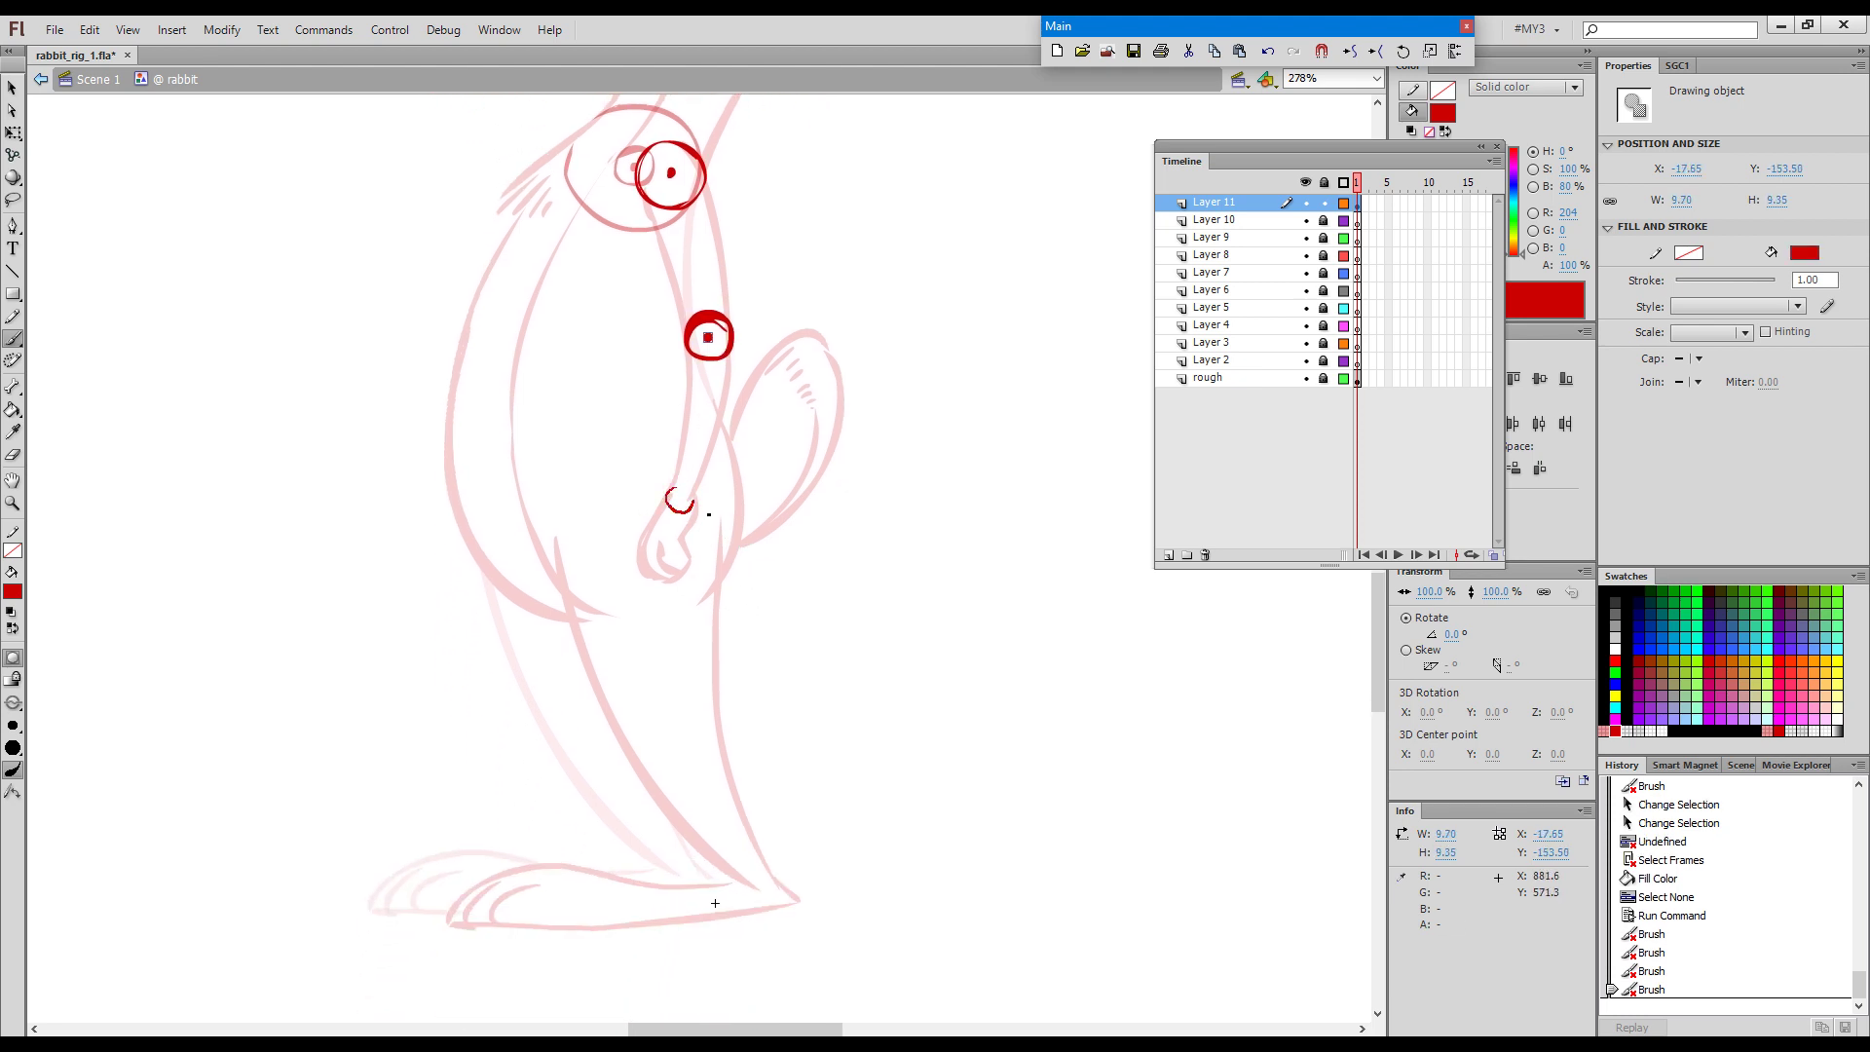
key("ctrl+space")
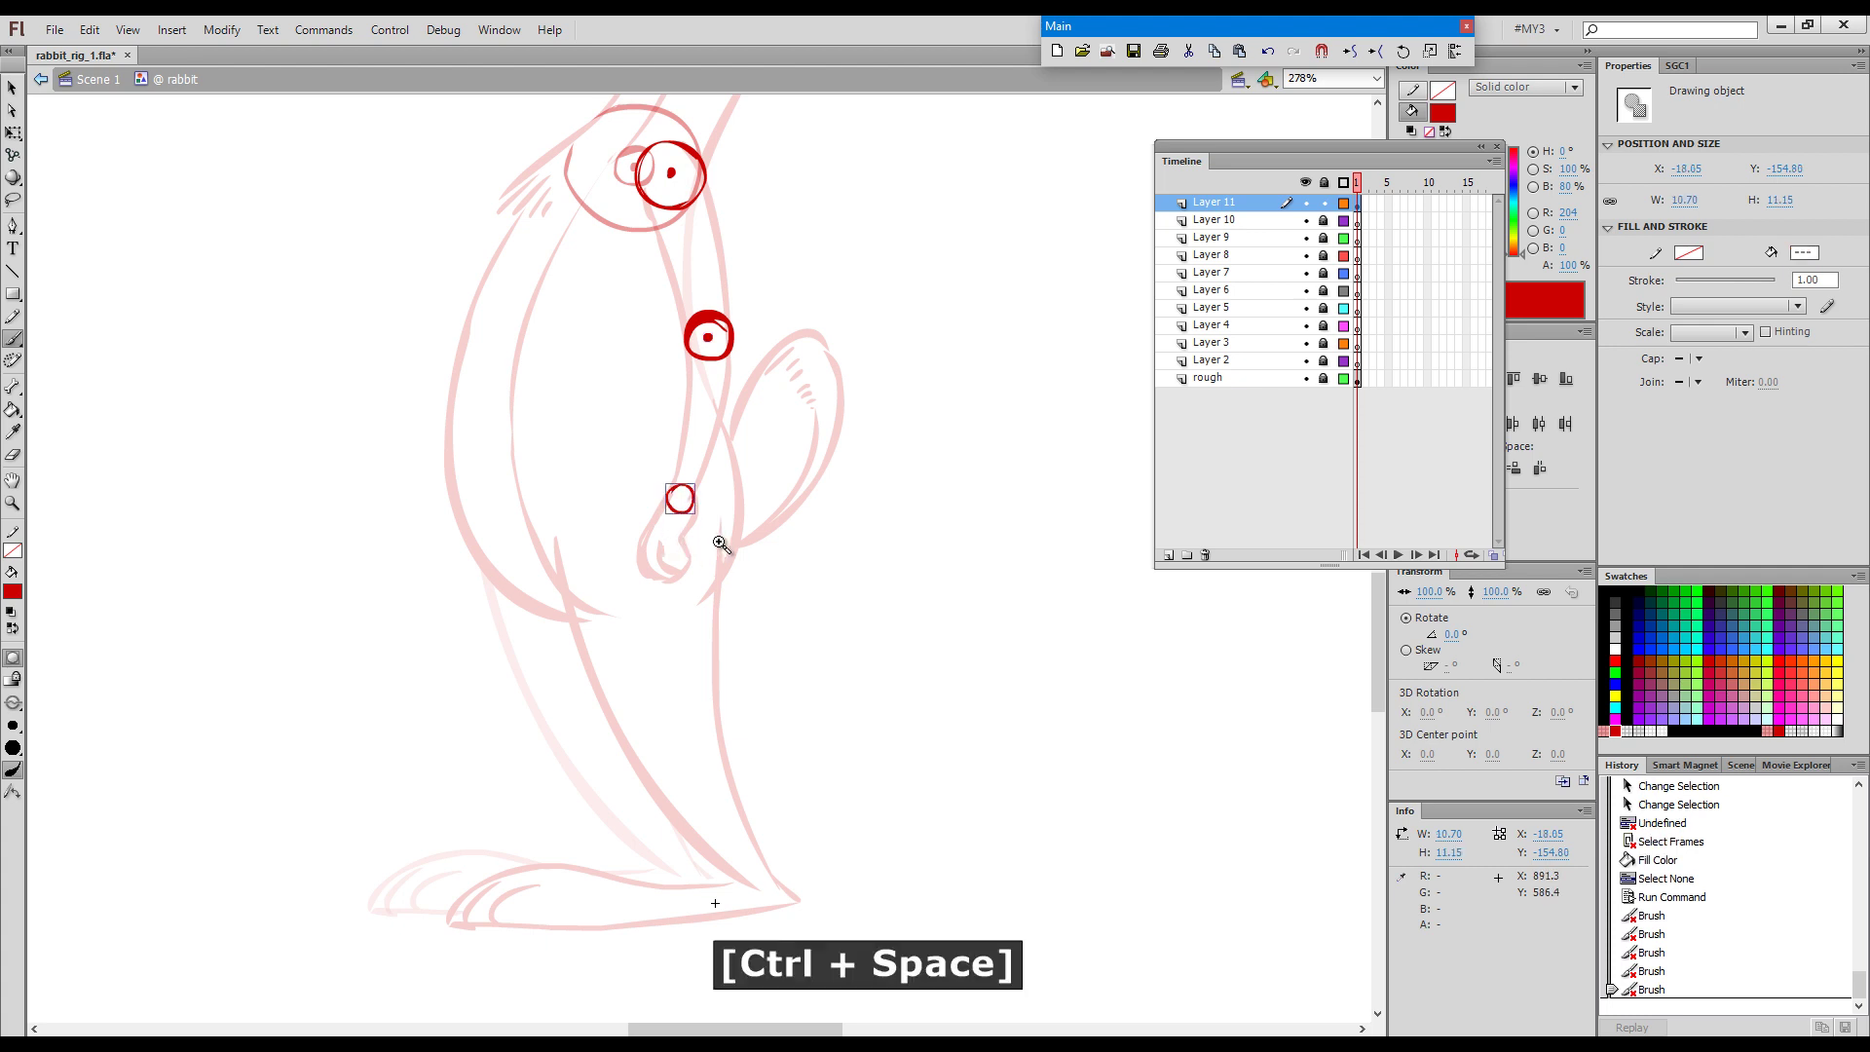
left_click(738, 525)
key("BackSpace")
mouse_move(615, 425)
left_mouse_down()
mouse_move(625, 481)
mouse_move(601, 465)
mouse_move(644, 477)
mouse_move(605, 477)
left_mouse_up()
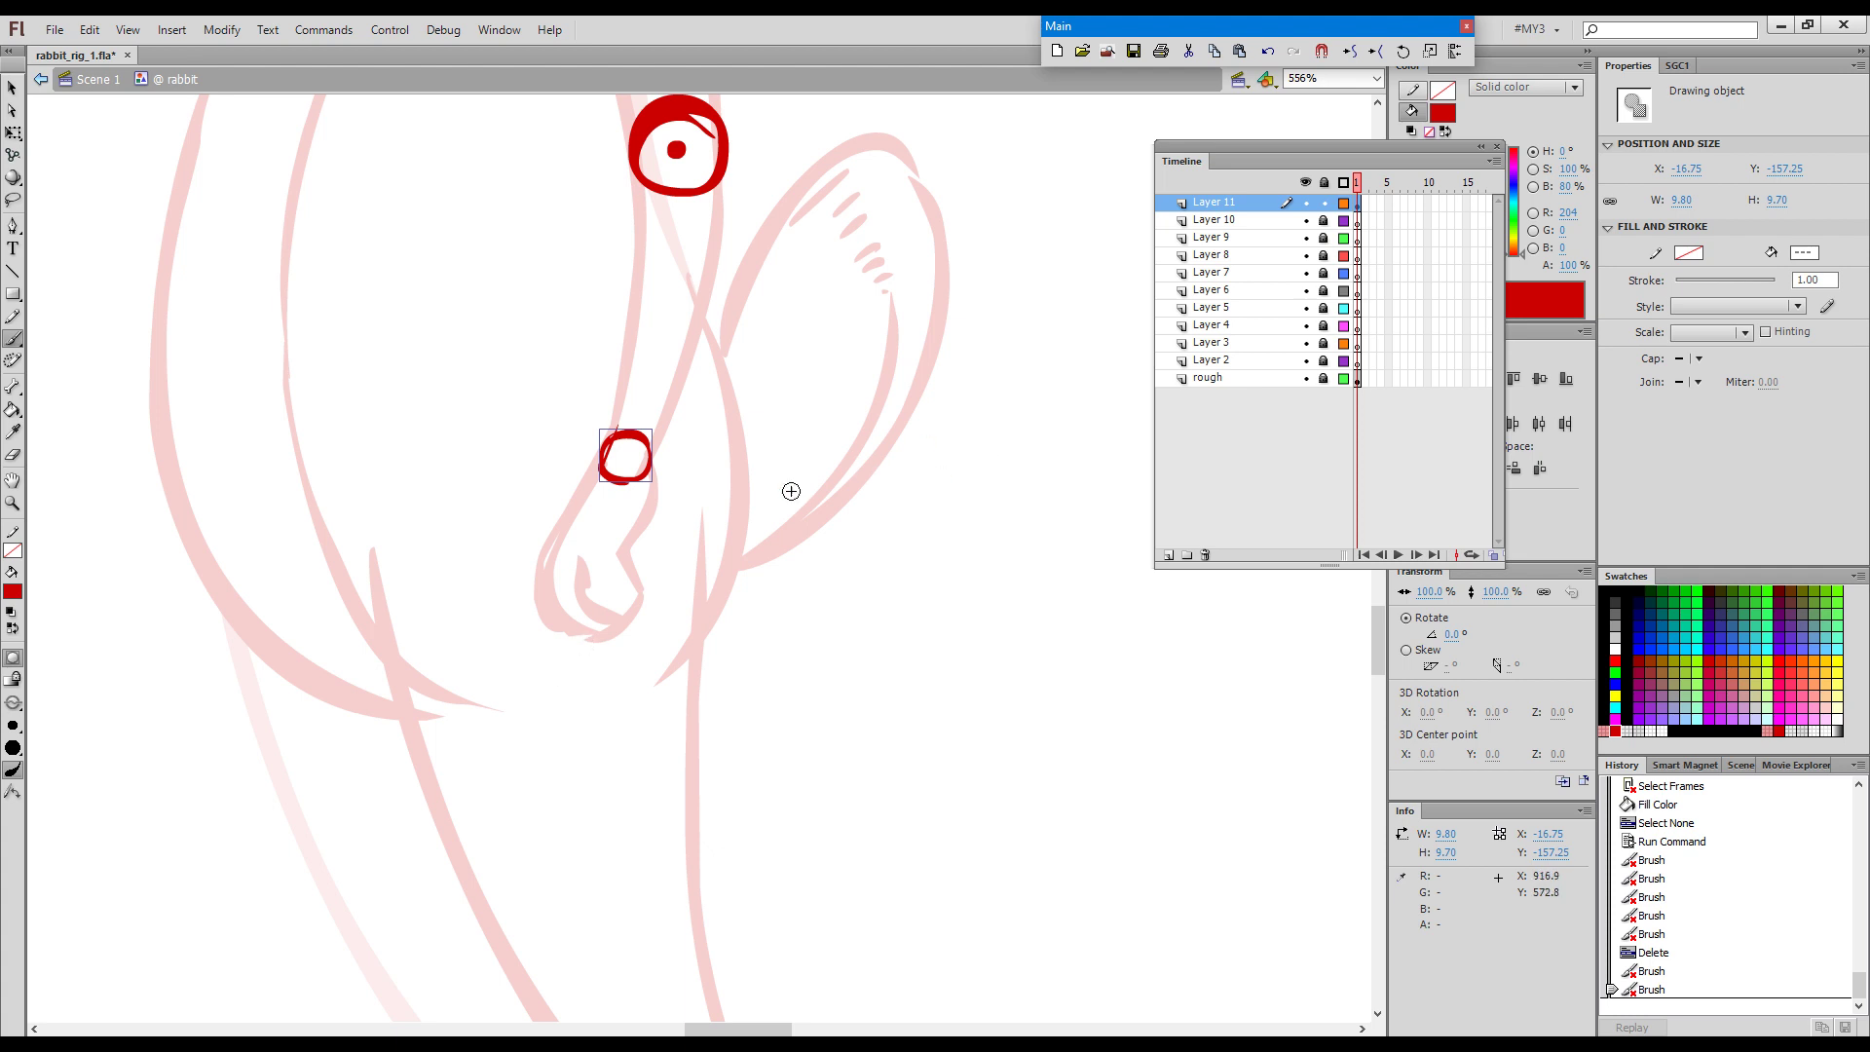
left_click(626, 457)
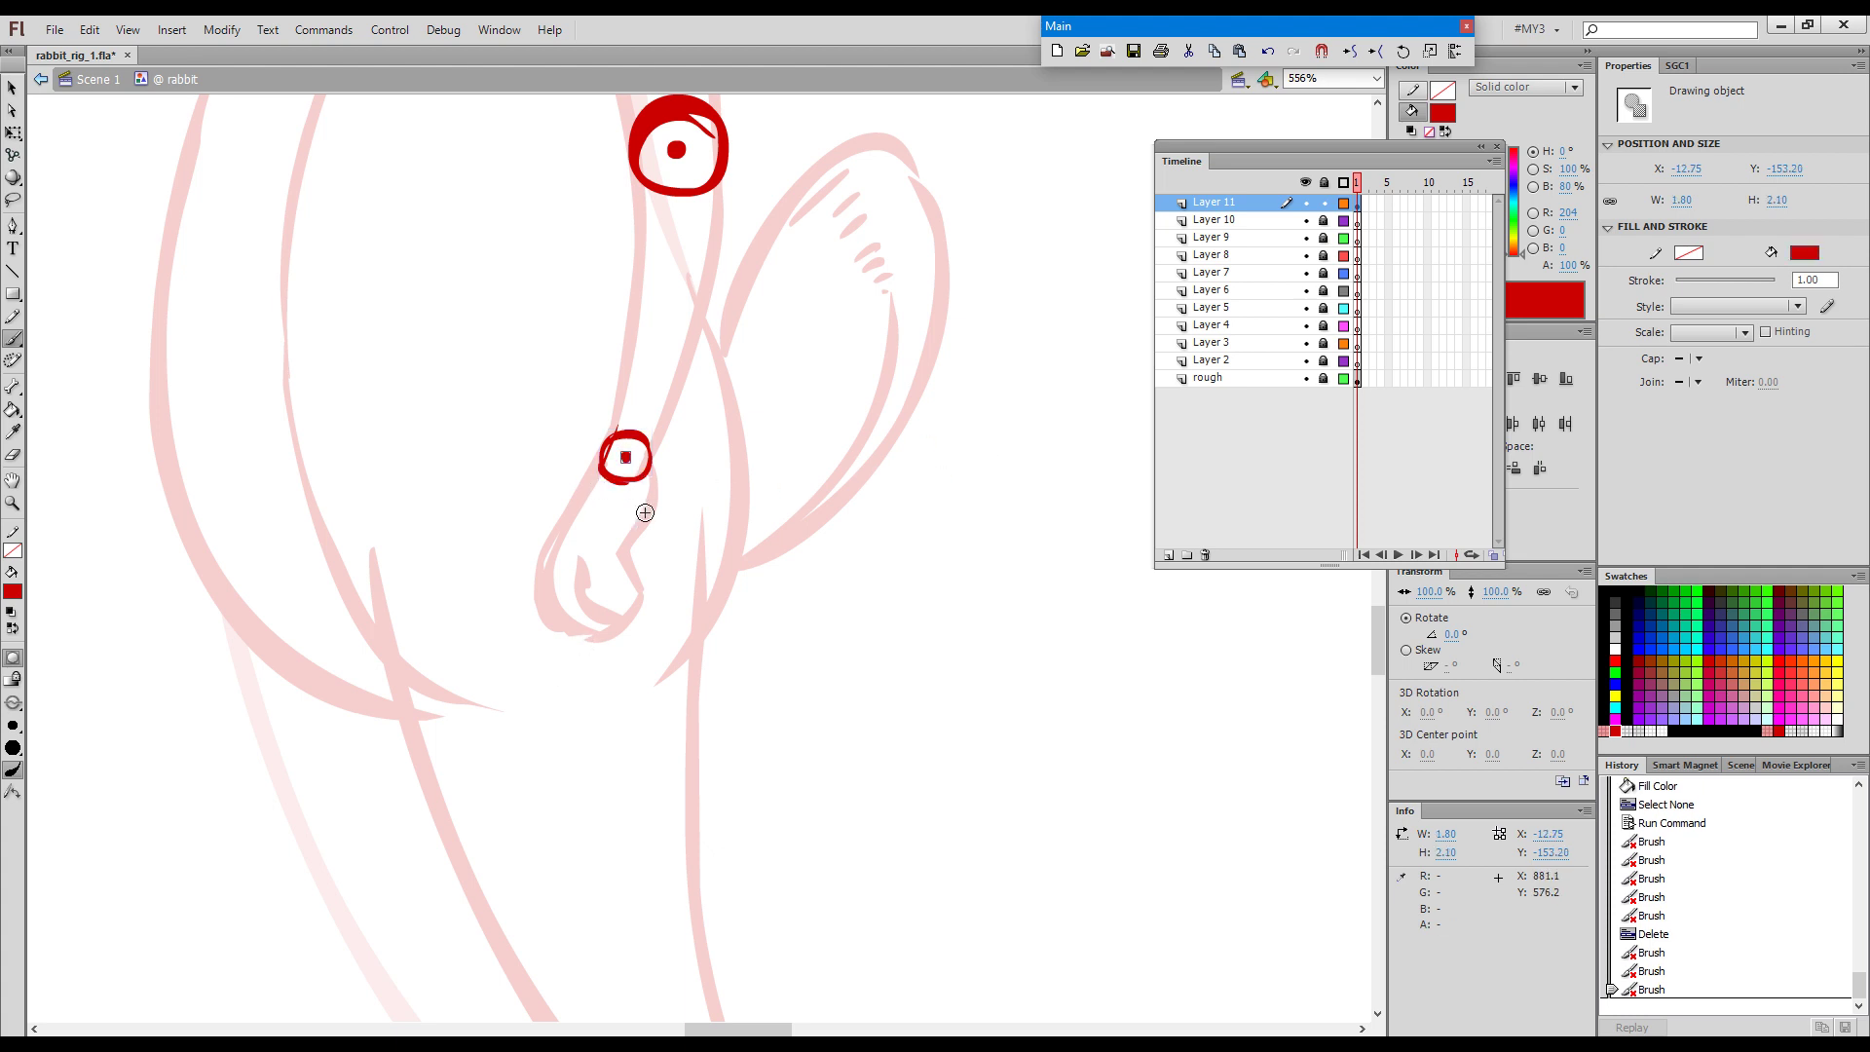
Brush curved guide strokes along the tail base, ending in a small circle with a centre dot about 3 by 4 px.
key("space")
mouse_move(827, 821)
left_mouse_down()
mouse_move(858, 774)
mouse_move(843, 789)
left_mouse_up()
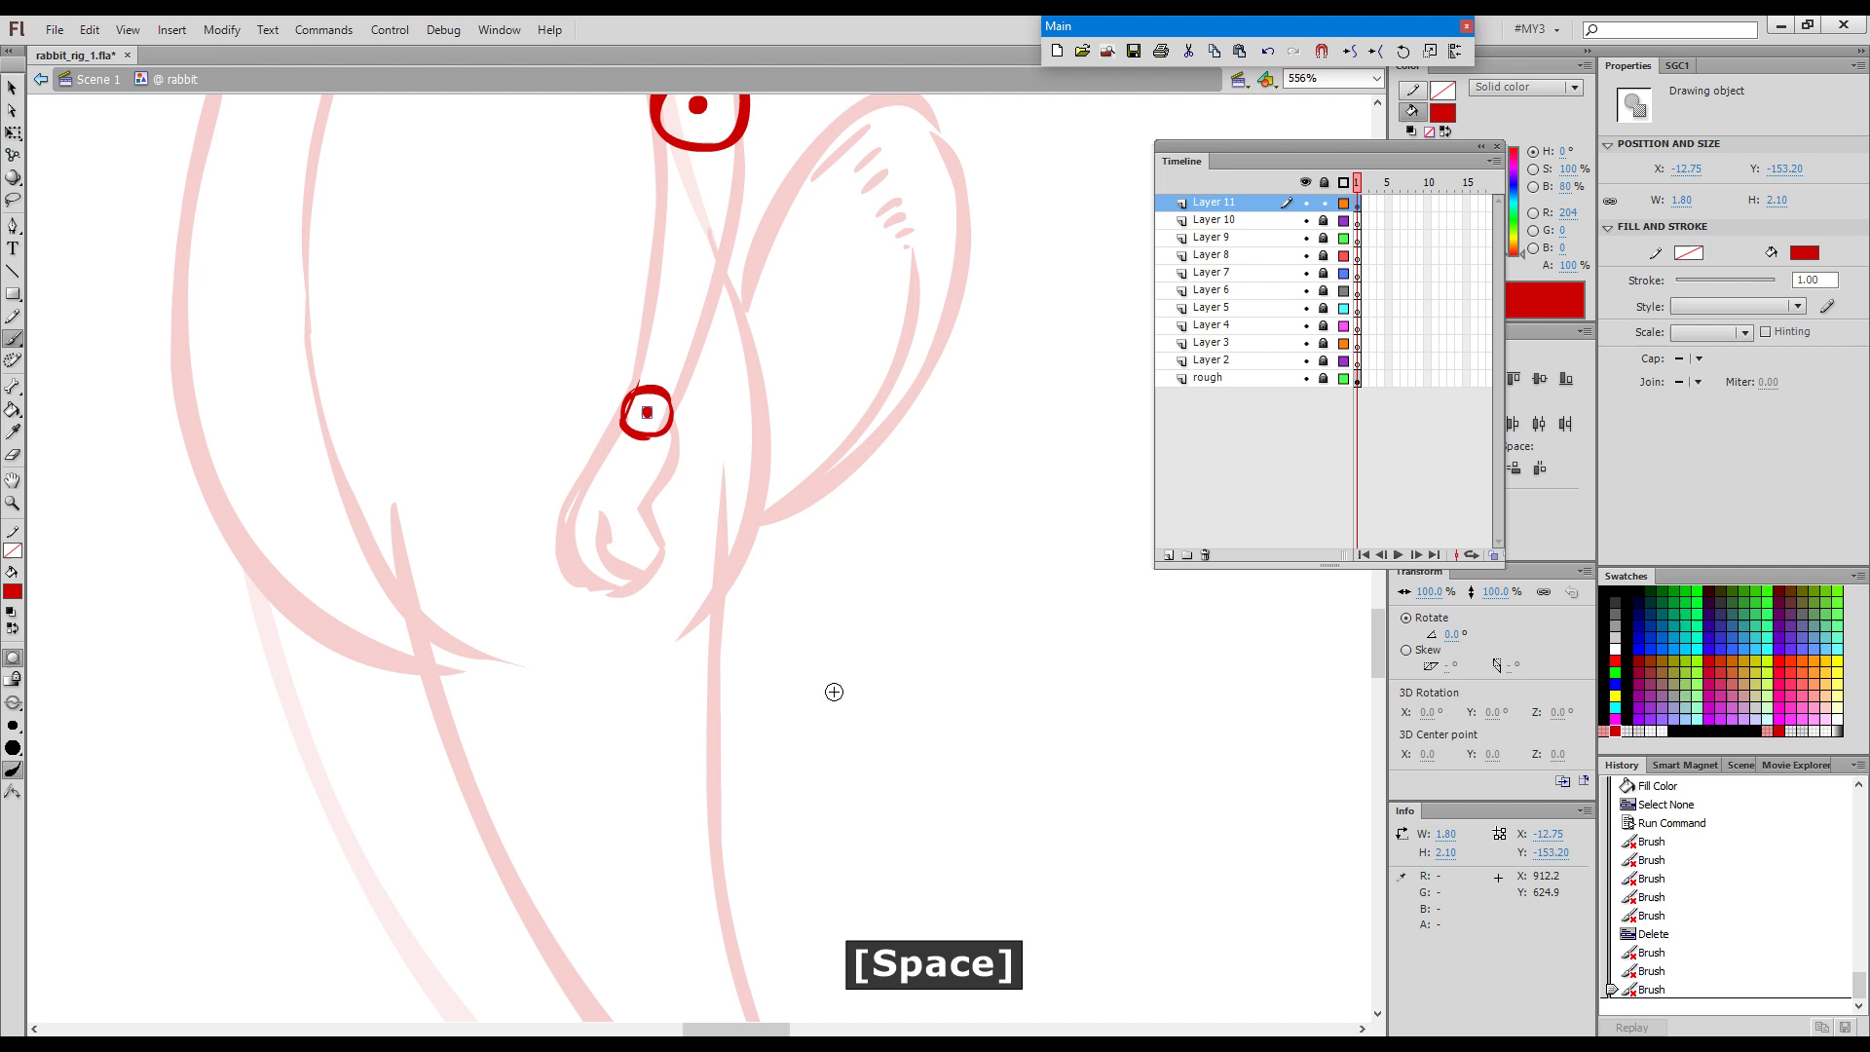
mouse_move(757, 250)
left_mouse_down()
mouse_move(722, 456)
mouse_move(737, 391)
mouse_move(724, 485)
mouse_move(777, 519)
left_mouse_up()
mouse_move(755, 252)
left_mouse_down()
mouse_move(714, 364)
mouse_move(713, 464)
mouse_move(763, 536)
mouse_move(763, 456)
mouse_move(763, 512)
mouse_move(731, 498)
mouse_move(765, 464)
mouse_move(718, 464)
mouse_move(743, 491)
left_mouse_up()
key("space")
left_click_drag(784, 764, 842, 593)
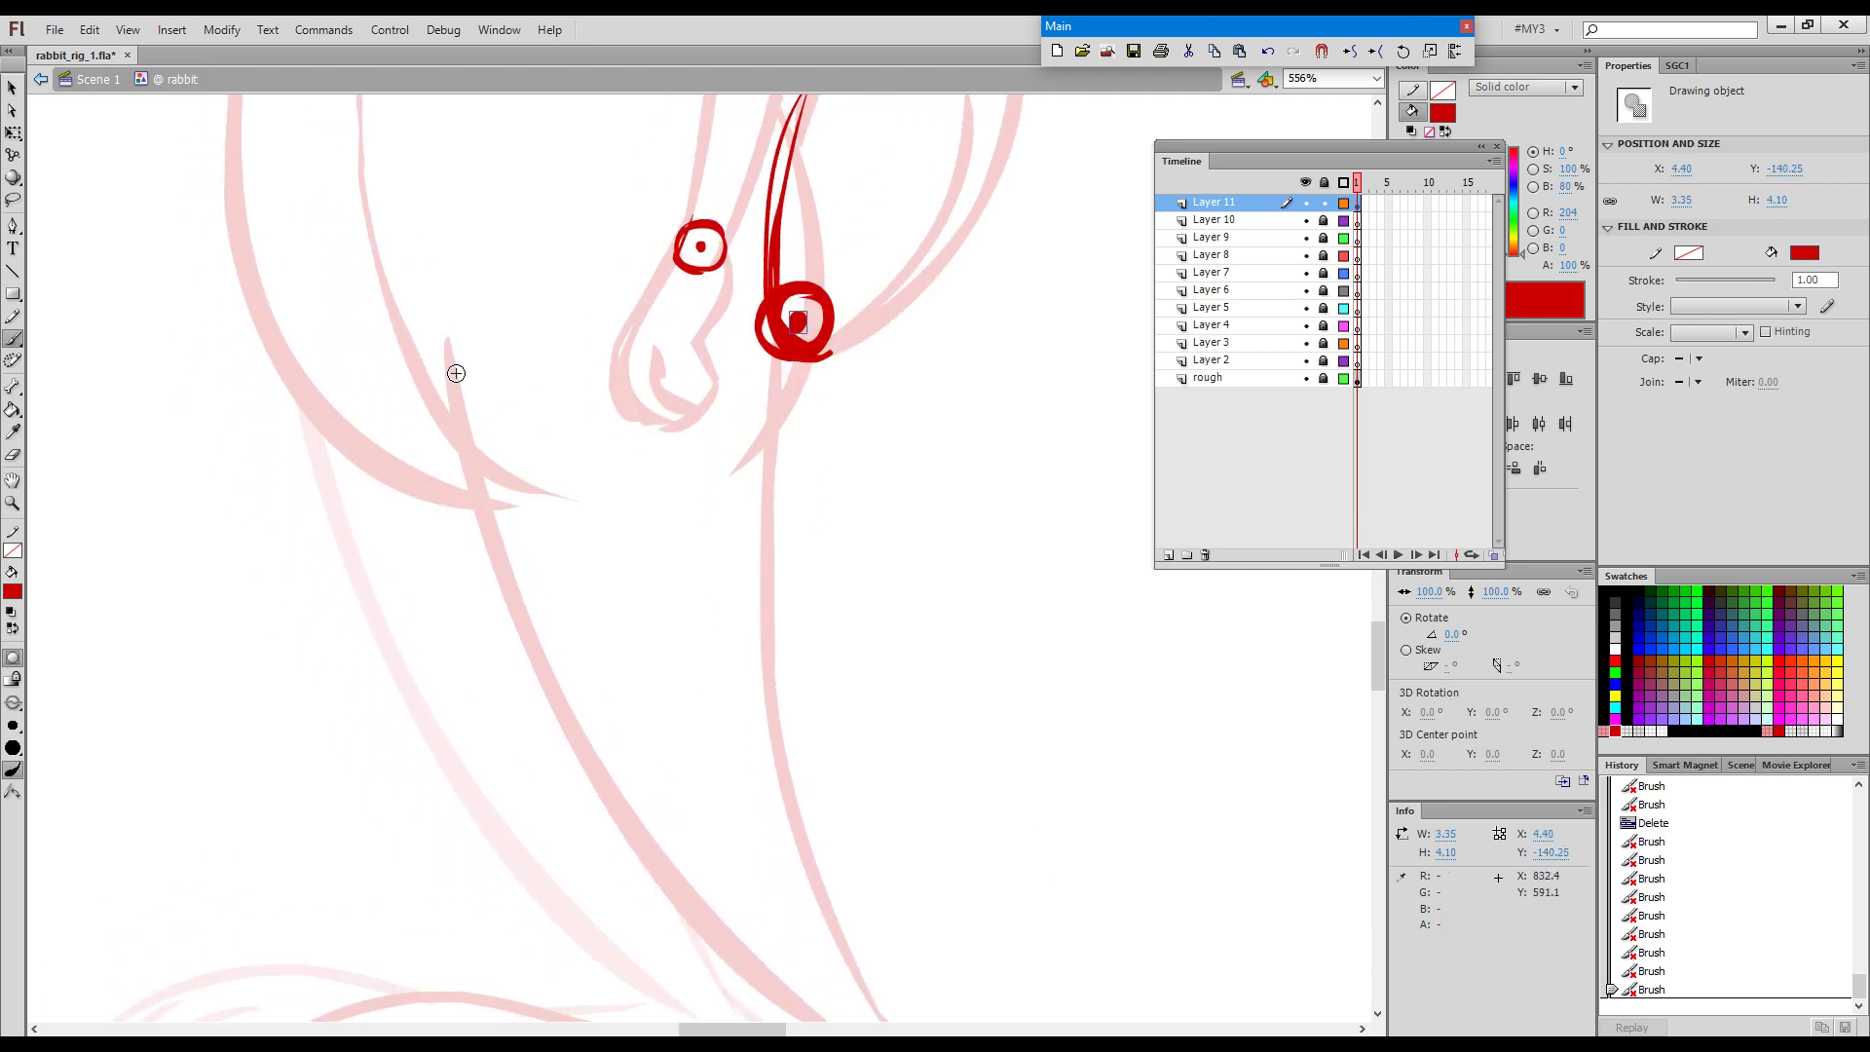
mouse_move(452, 344)
left_mouse_down()
mouse_move(459, 522)
mouse_move(454, 480)
left_mouse_up()
mouse_move(466, 401)
left_mouse_down()
mouse_move(564, 324)
mouse_move(635, 315)
mouse_move(715, 346)
left_mouse_up()
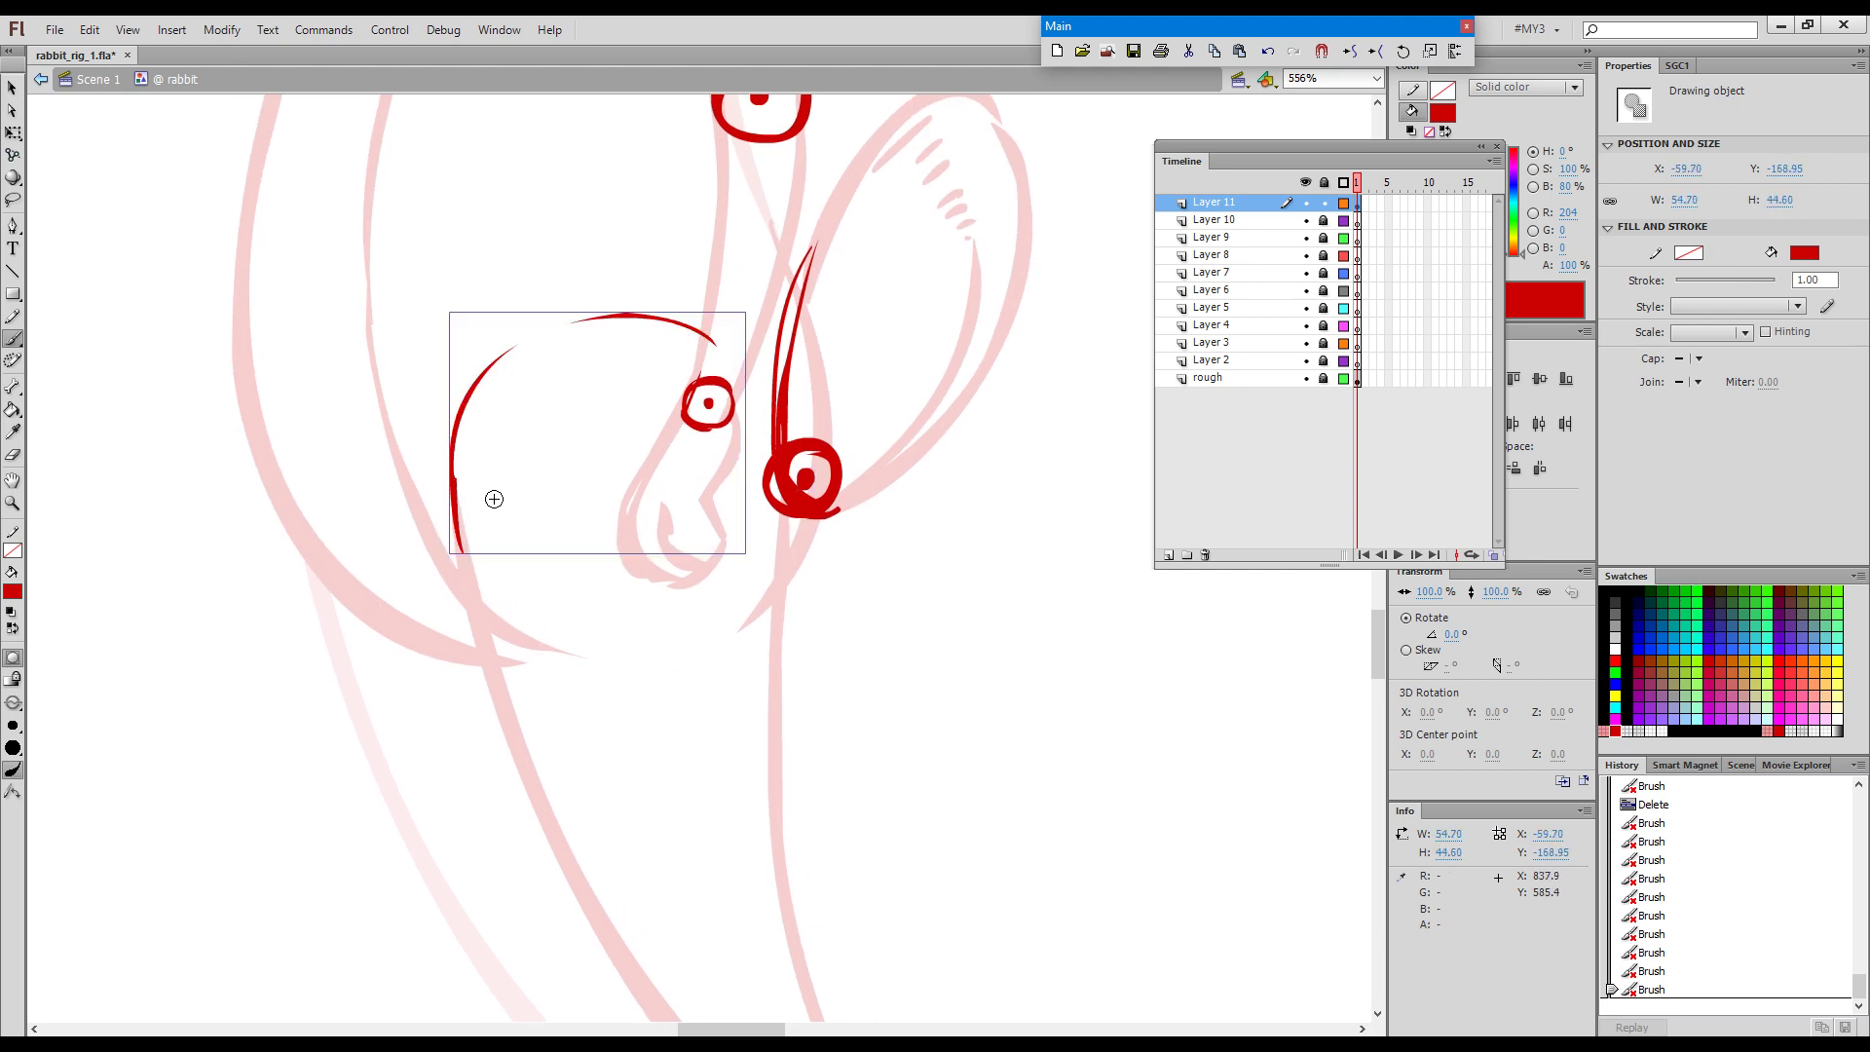
key("BackSpace")
Brush a large red circle over the rabbit's hip, spanning the width of the upper leg, and place a dot at its centre.
mouse_move(460, 555)
left_mouse_down()
mouse_move(462, 424)
mouse_move(537, 348)
mouse_move(659, 326)
mouse_move(762, 397)
left_mouse_up()
left_click_drag(786, 503, 784, 606)
mouse_move(455, 516)
left_mouse_down()
mouse_move(510, 655)
mouse_move(575, 678)
mouse_move(680, 667)
mouse_move(773, 608)
mouse_move(737, 637)
left_mouse_up()
left_click(625, 504)
left_click_drag(621, 508, 624, 510)
Brush a circle over the middle of the lower leg, with a line across it and a tick at its centre.
key("space")
mouse_move(834, 864)
left_mouse_down()
mouse_move(851, 843)
mouse_move(785, 500)
left_mouse_up()
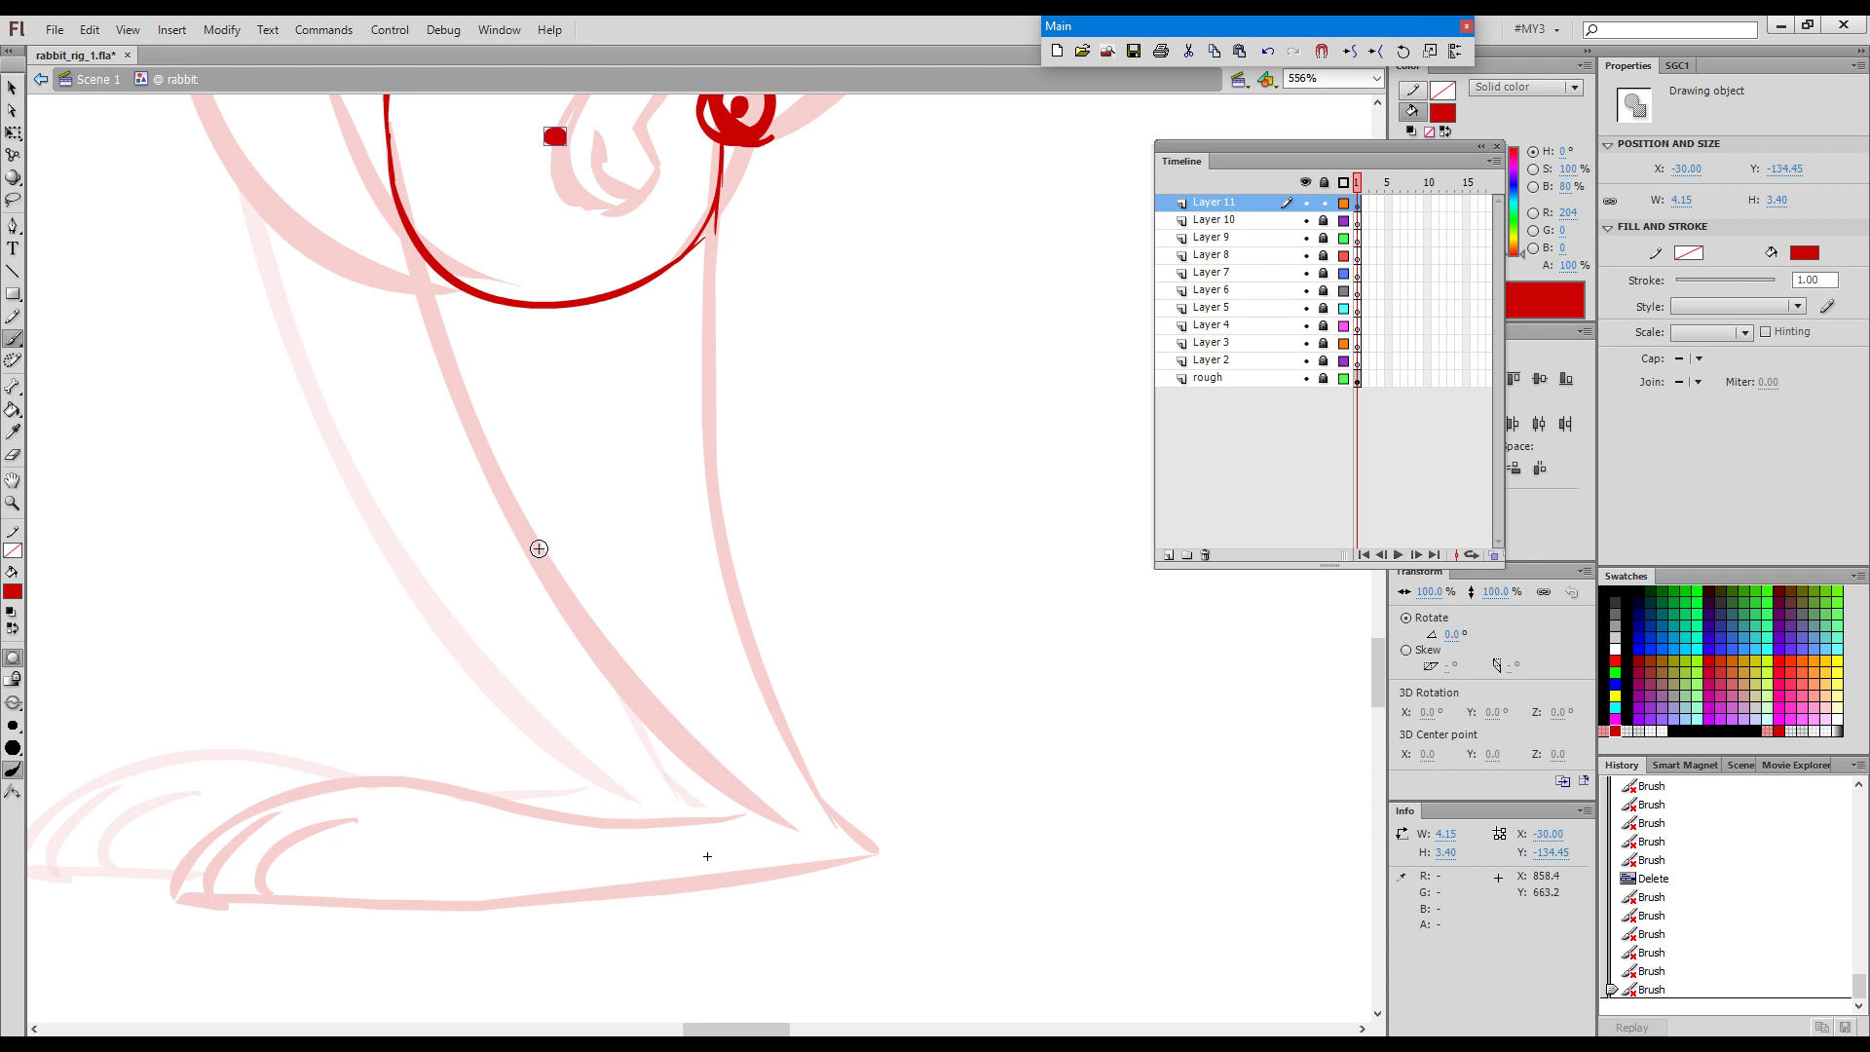
mouse_move(525, 549)
left_mouse_down()
mouse_move(693, 534)
mouse_move(638, 543)
left_mouse_up()
mouse_move(523, 508)
left_mouse_down()
mouse_move(550, 584)
mouse_move(606, 615)
mouse_move(706, 586)
left_mouse_up()
mouse_move(522, 498)
left_mouse_down()
mouse_move(538, 461)
mouse_move(613, 425)
mouse_move(697, 472)
mouse_move(670, 613)
left_mouse_up()
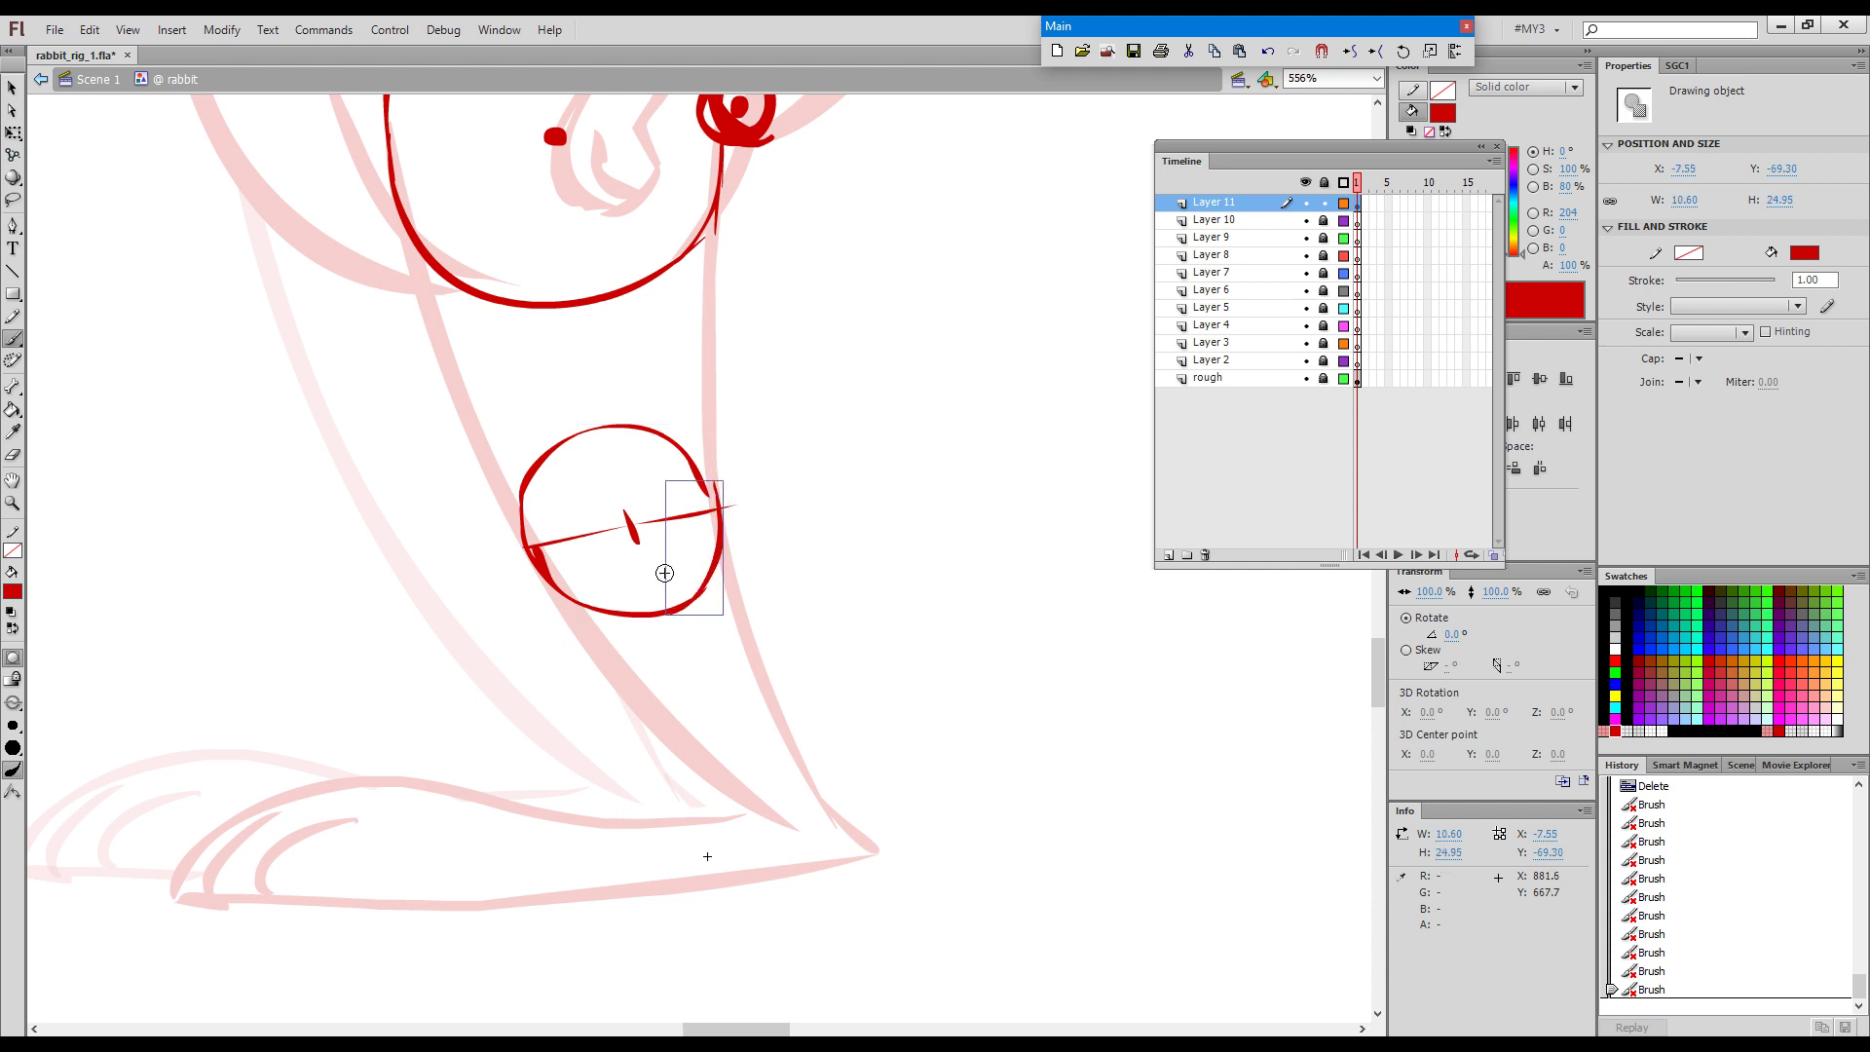
Select the lower-leg circle's strokes and nudge them slightly up and to the right.
key("ctrl+shift+a")
key("ctrl+minus")
key("Escape")
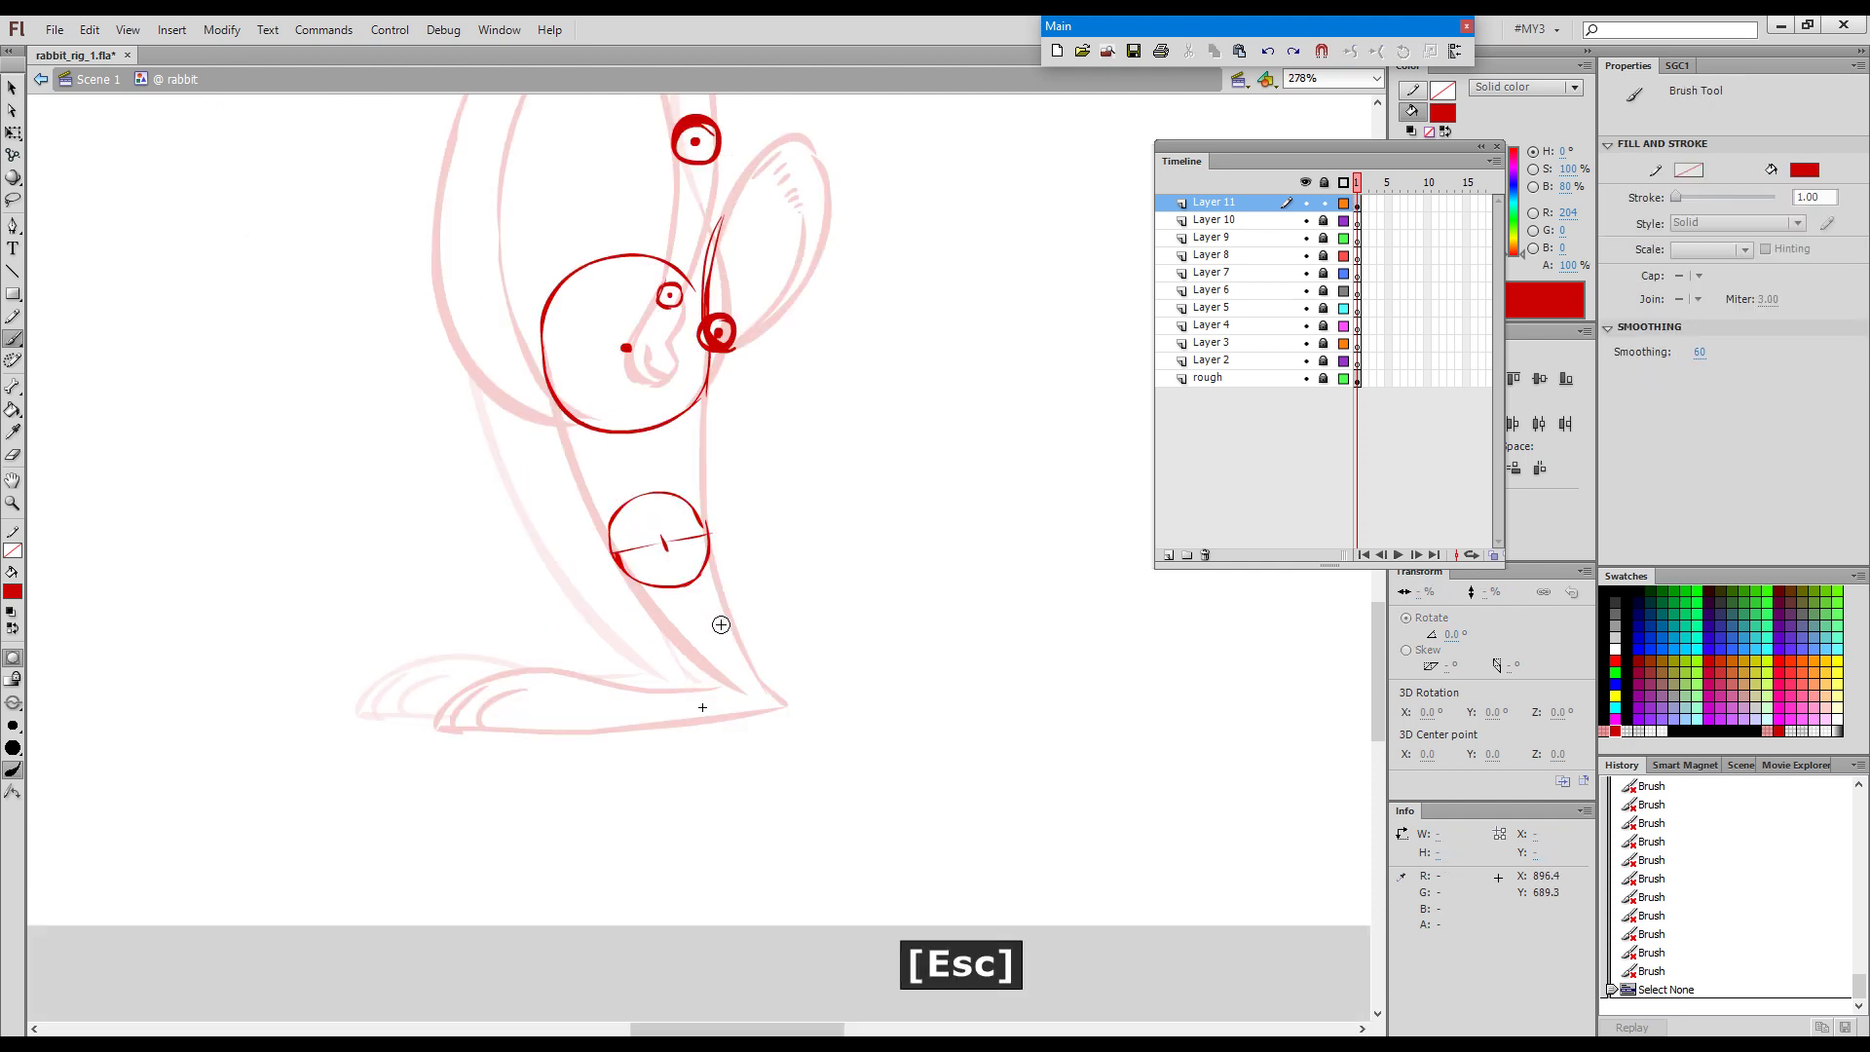
left_click_drag(819, 590, 604, 477)
key("Up")
key("Up")
key("Right")
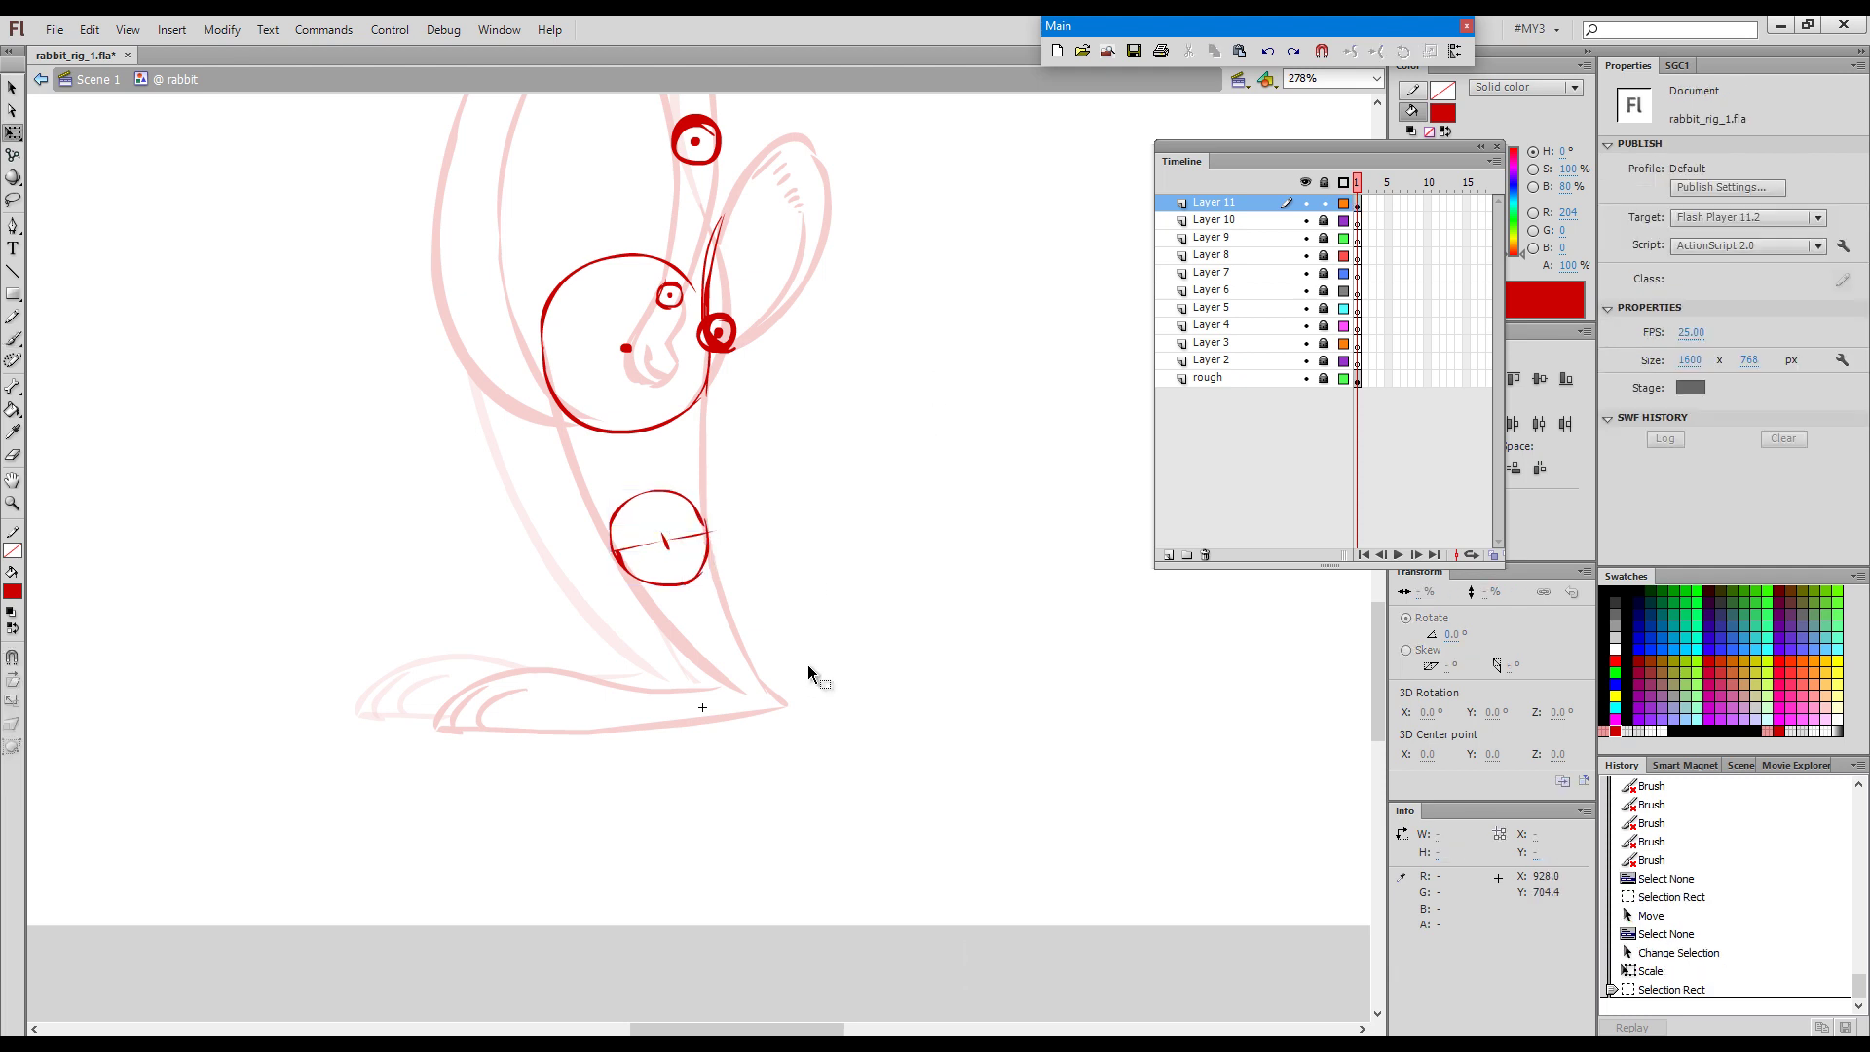
Brush a circle about 10 px wide over the rabbit's heel, discarding the first attempt, and nudge it slightly down.
key("b")
key("ctrl+space")
left_click(814, 700, "ctrl")
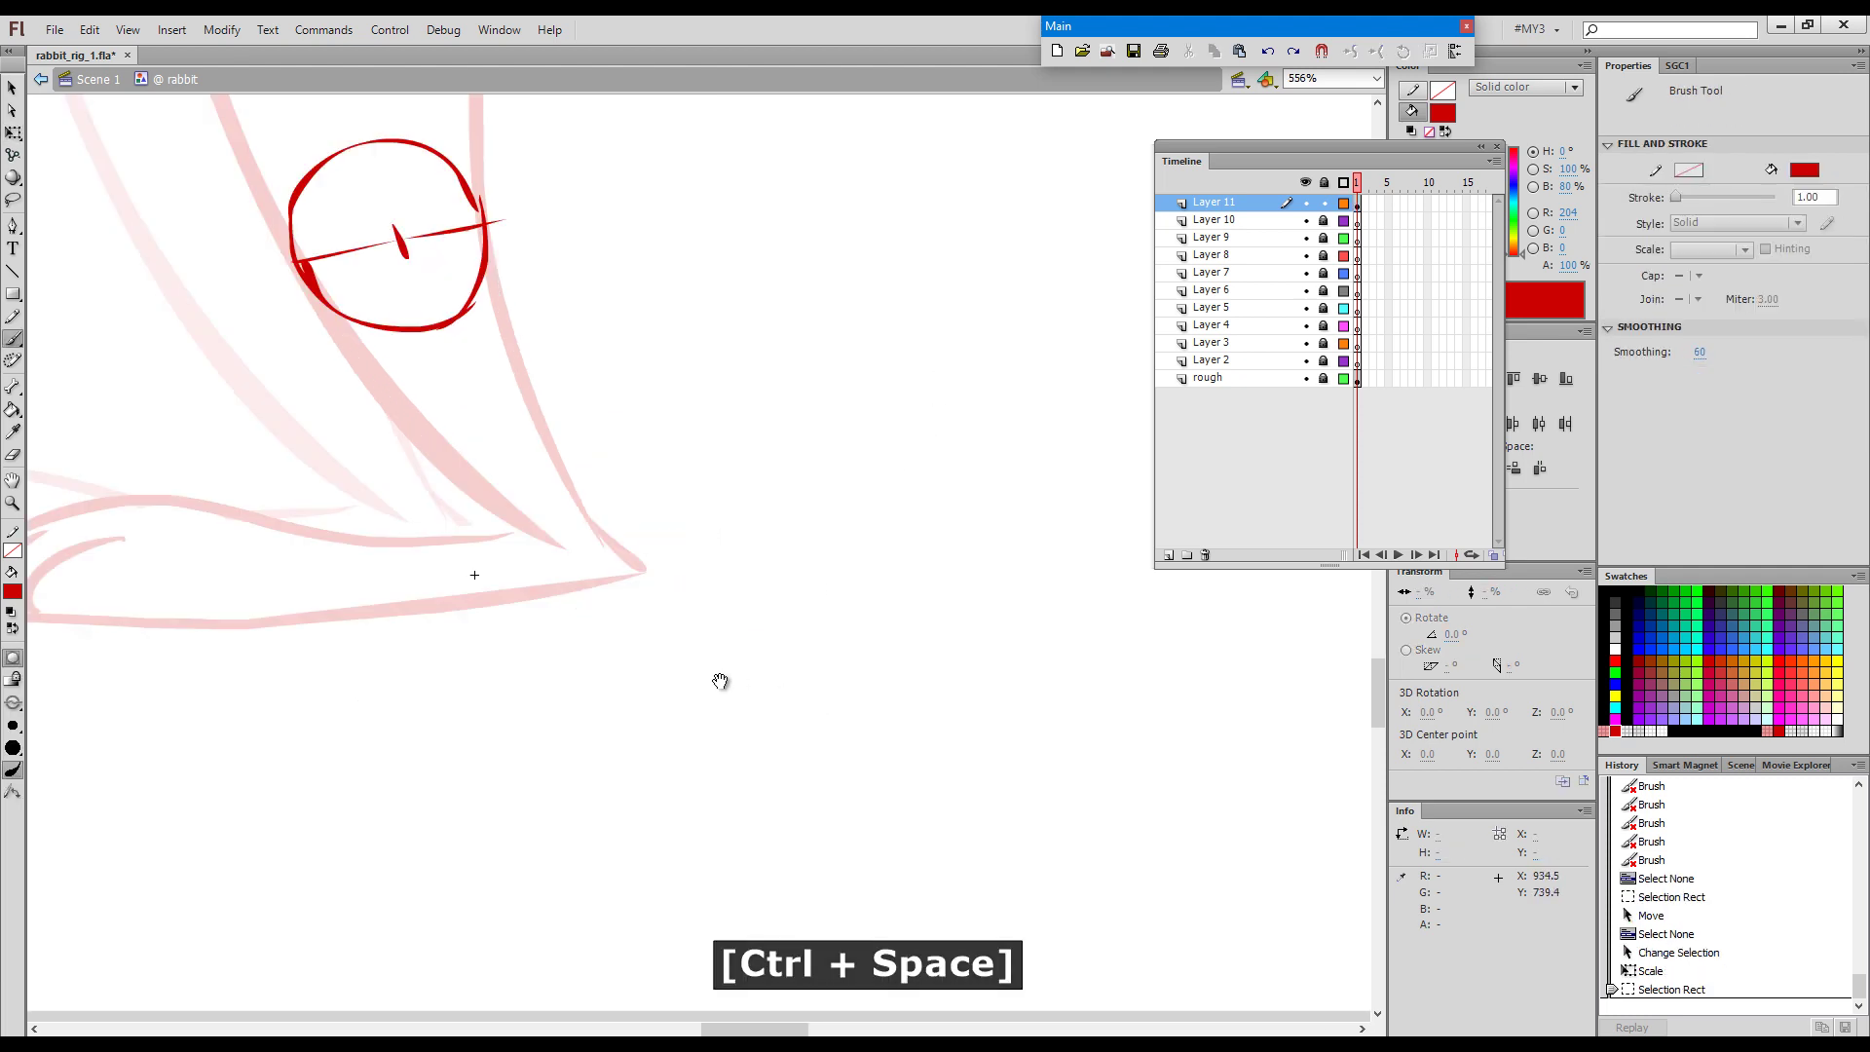
left_click_drag(721, 681, 893, 741)
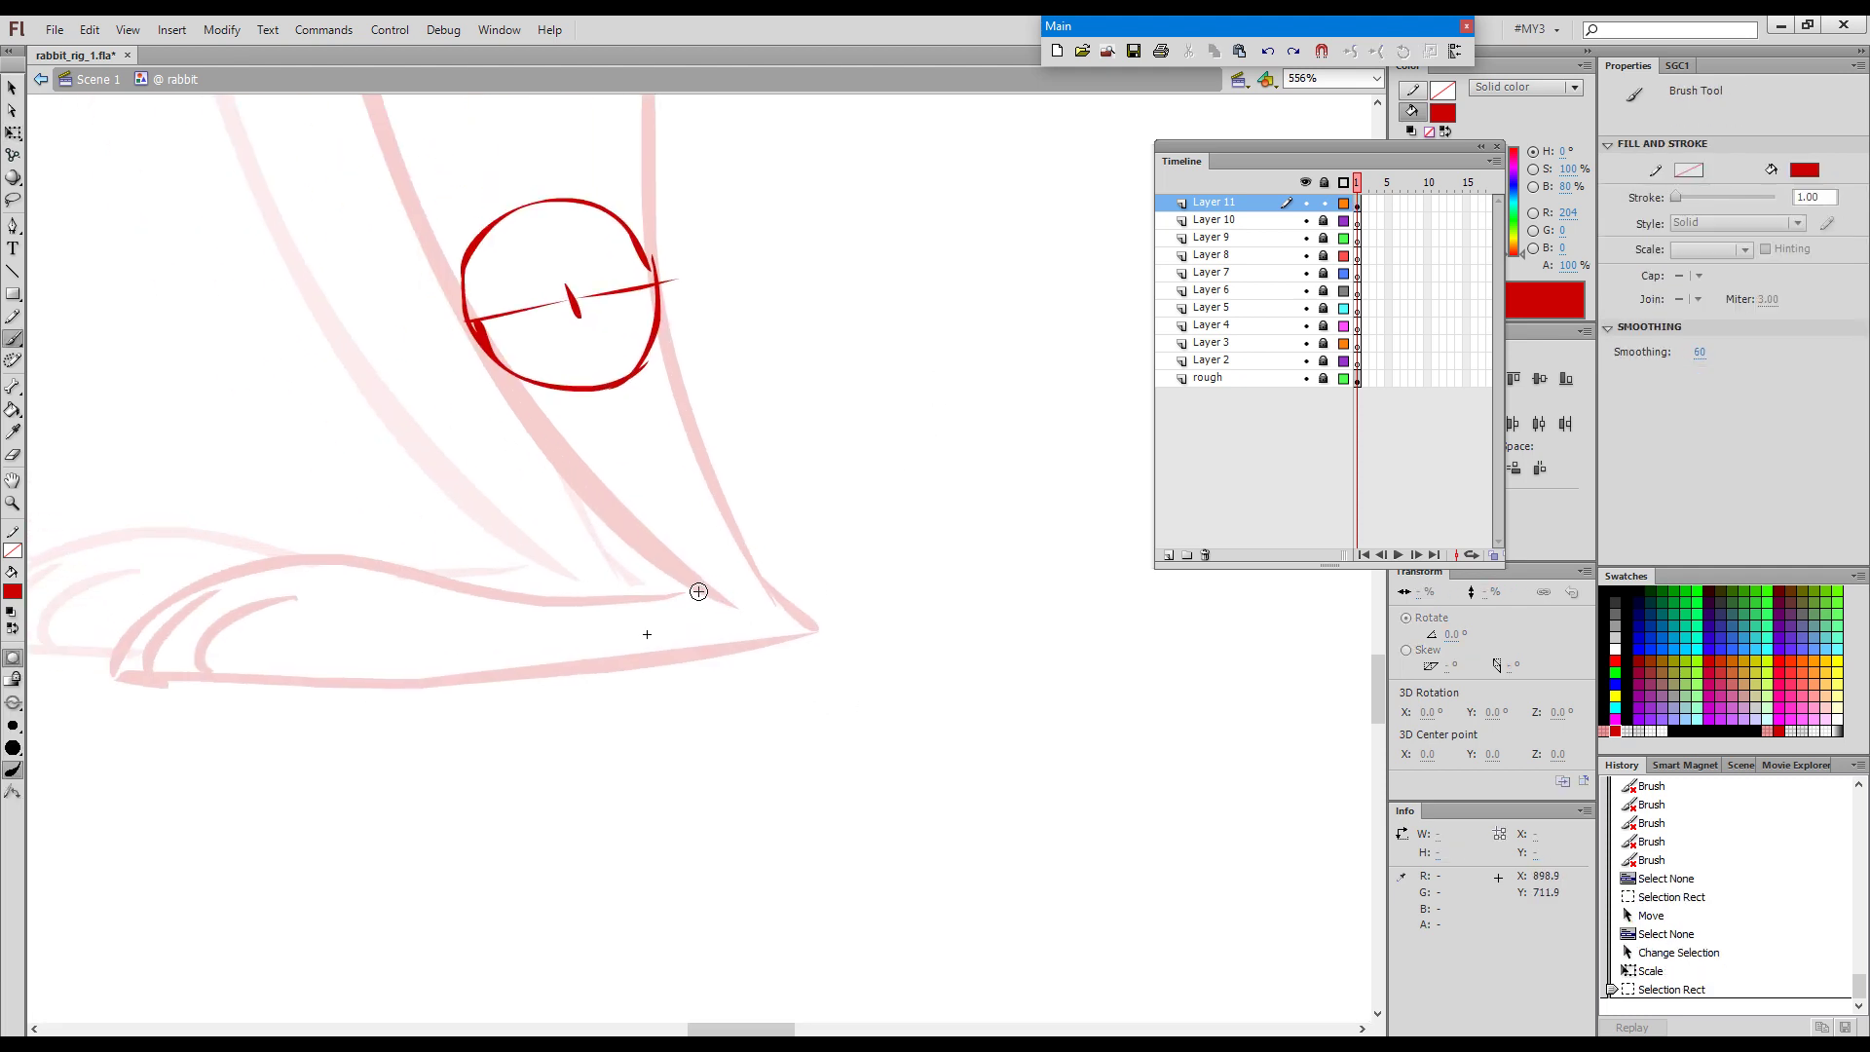
mouse_move(716, 612)
left_mouse_down()
mouse_move(727, 572)
mouse_move(699, 601)
mouse_move(749, 639)
mouse_move(781, 617)
mouse_move(747, 569)
mouse_move(722, 568)
mouse_move(704, 608)
mouse_move(749, 575)
mouse_move(715, 579)
mouse_move(766, 622)
mouse_move(779, 601)
mouse_move(720, 565)
left_mouse_up()
key("BackSpace")
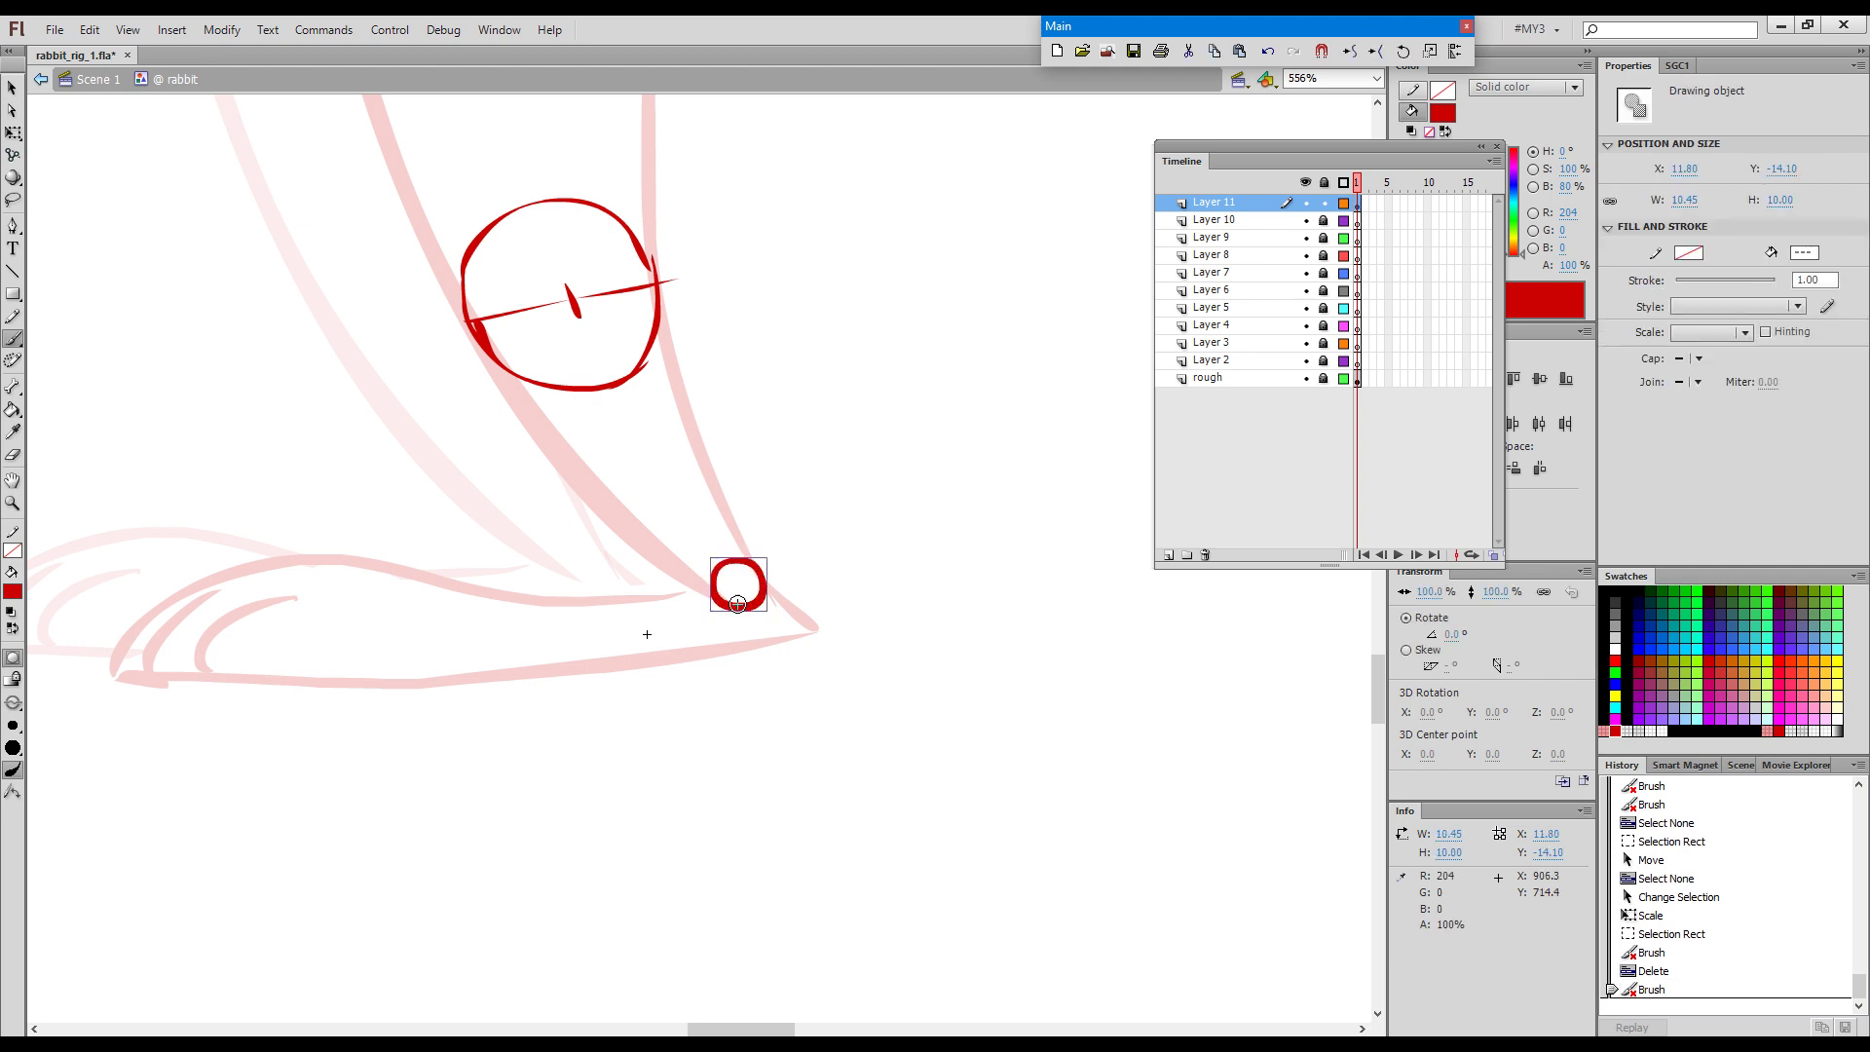
key("Down")
key("Down")
key("Left")
key("Right")
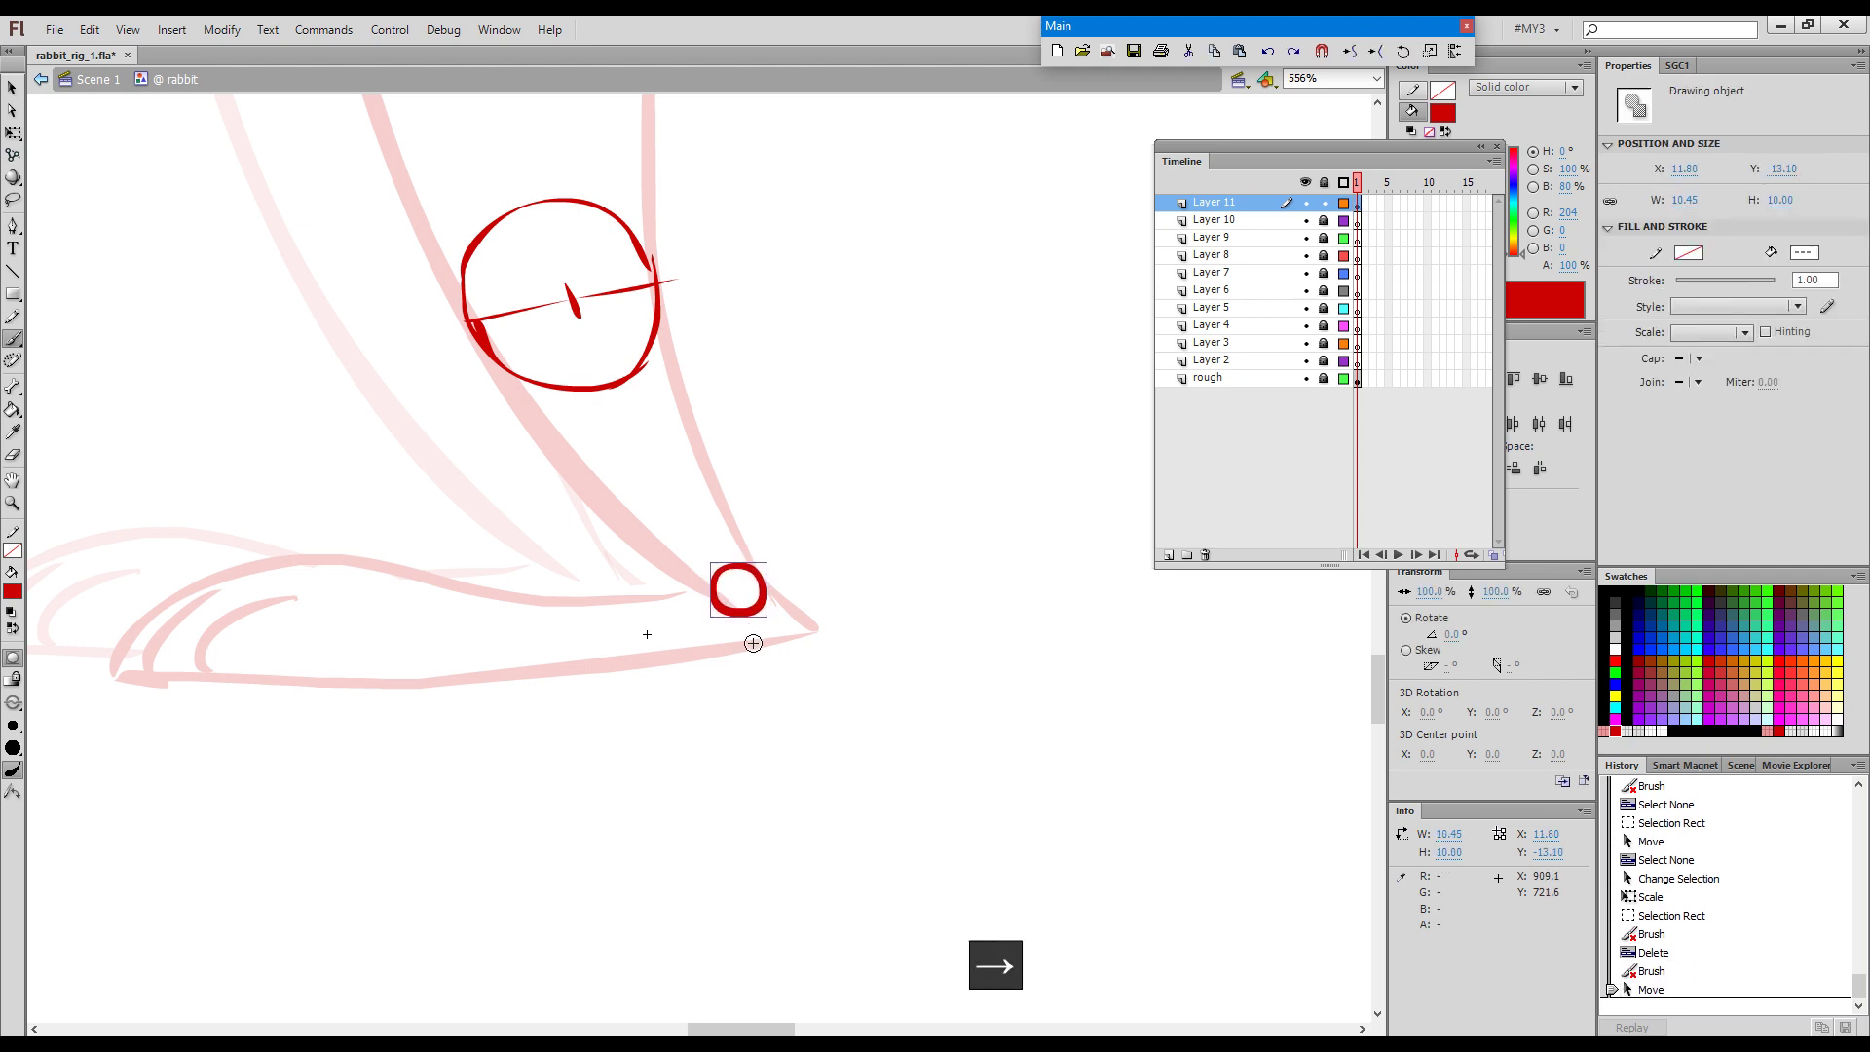
Brush a dot at the centre of the heel circle and save the document.
left_click(738, 589)
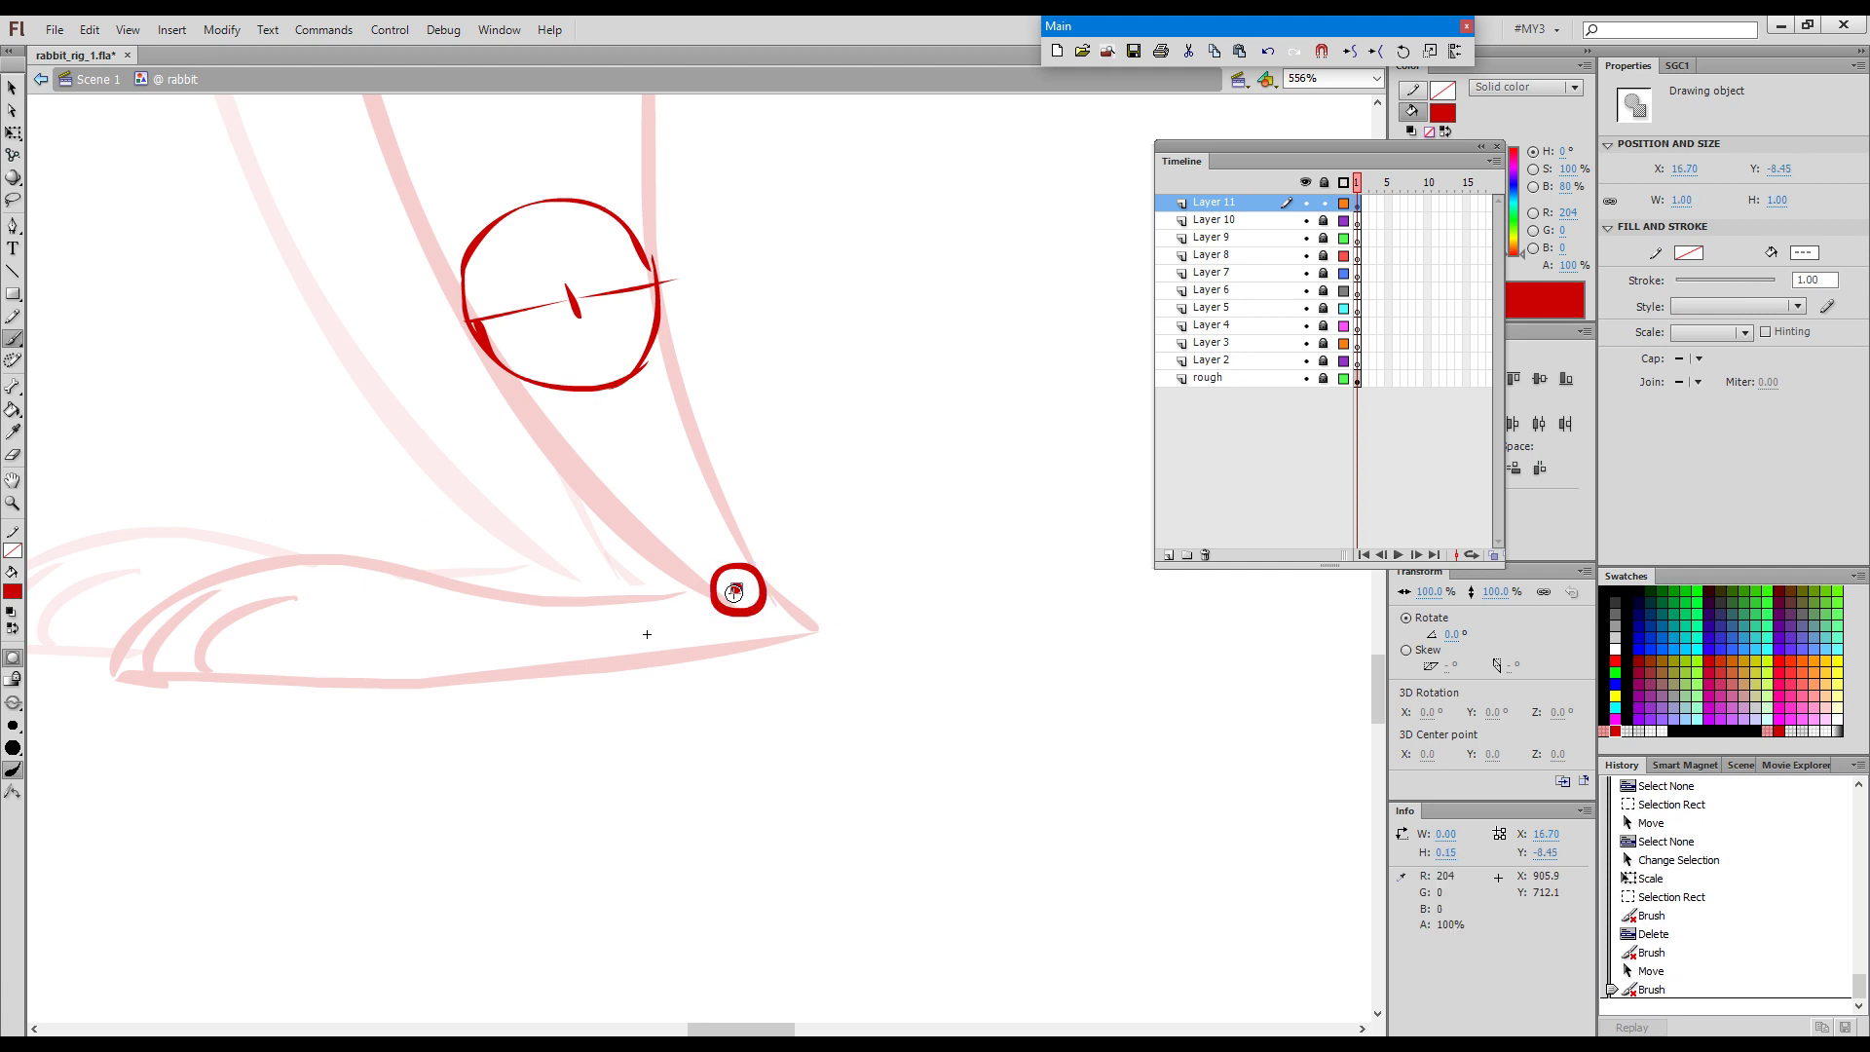
key("ctrl+a")
key("ctrl+s")
Select all the joint marks on Layer 11 and recolour them with the faded red swatch at 40% alpha.
key("ctrl+minus")
key("space")
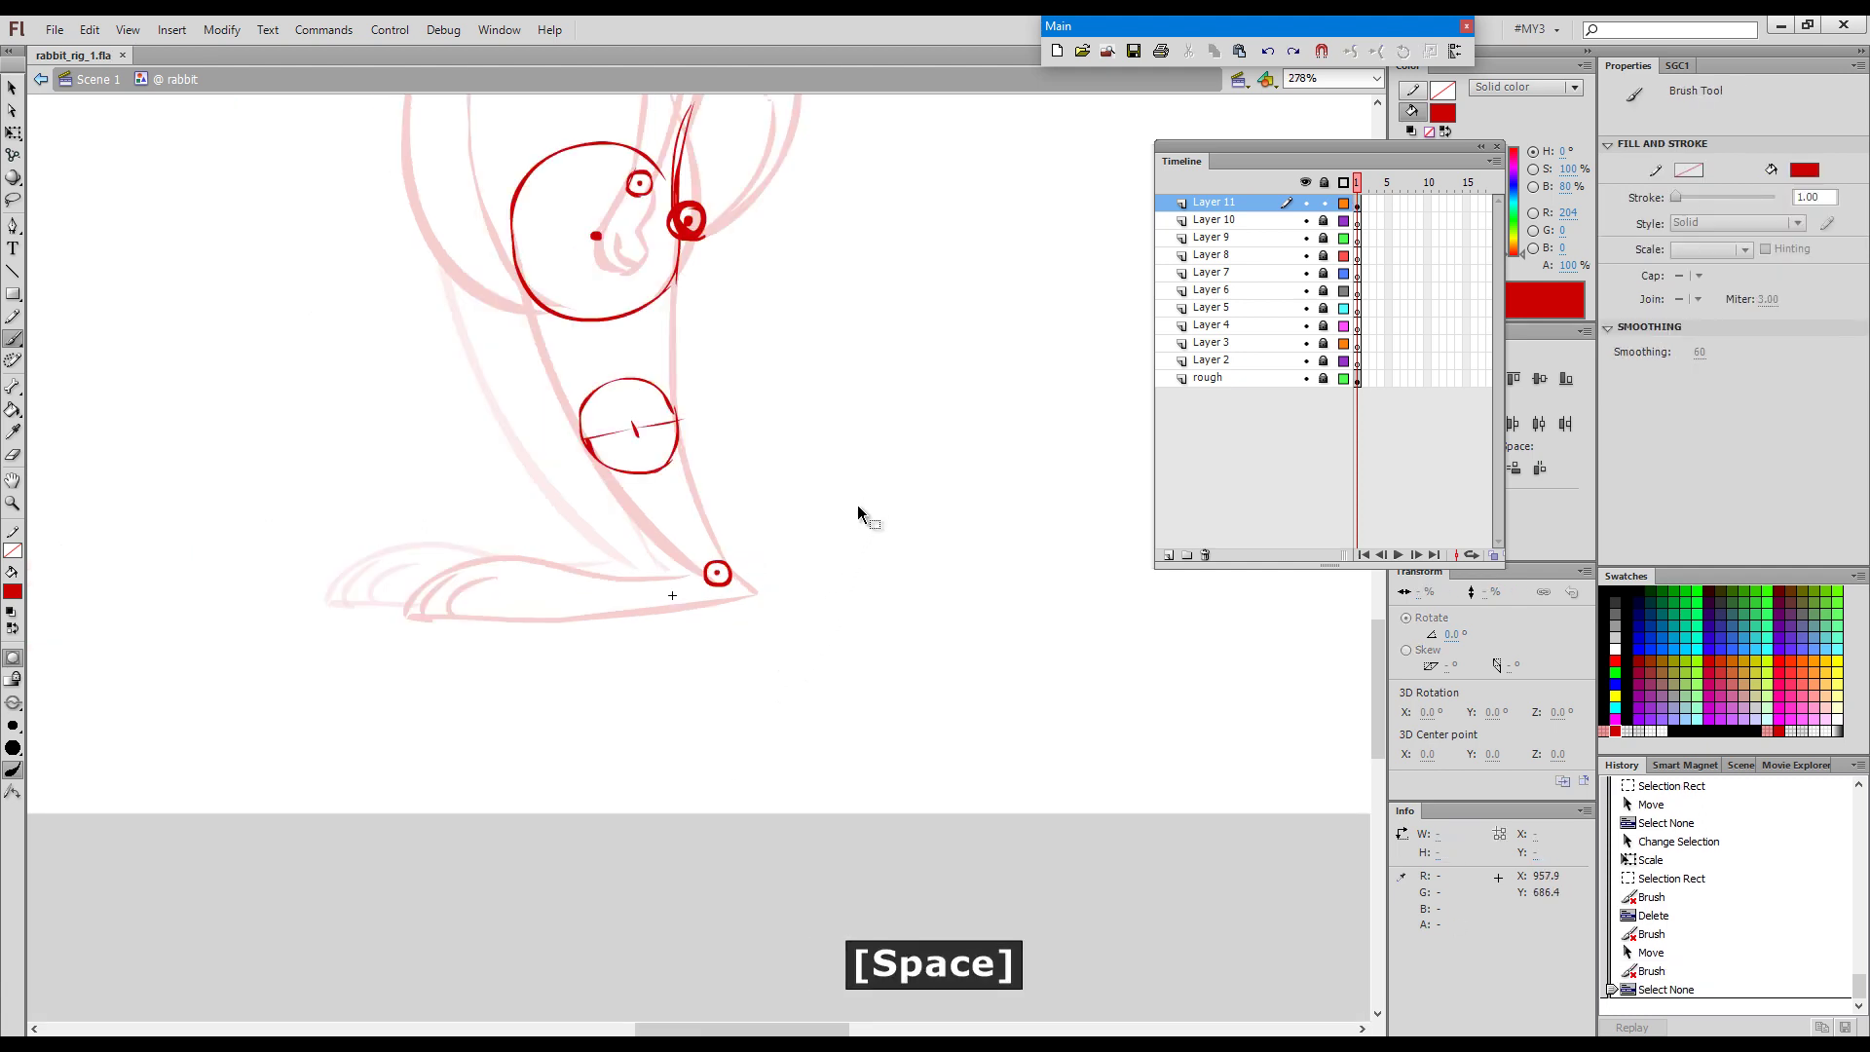
key("ctrl+a")
key("space")
left_click_drag(867, 448, 889, 362)
left_click_drag(893, 336, 872, 615)
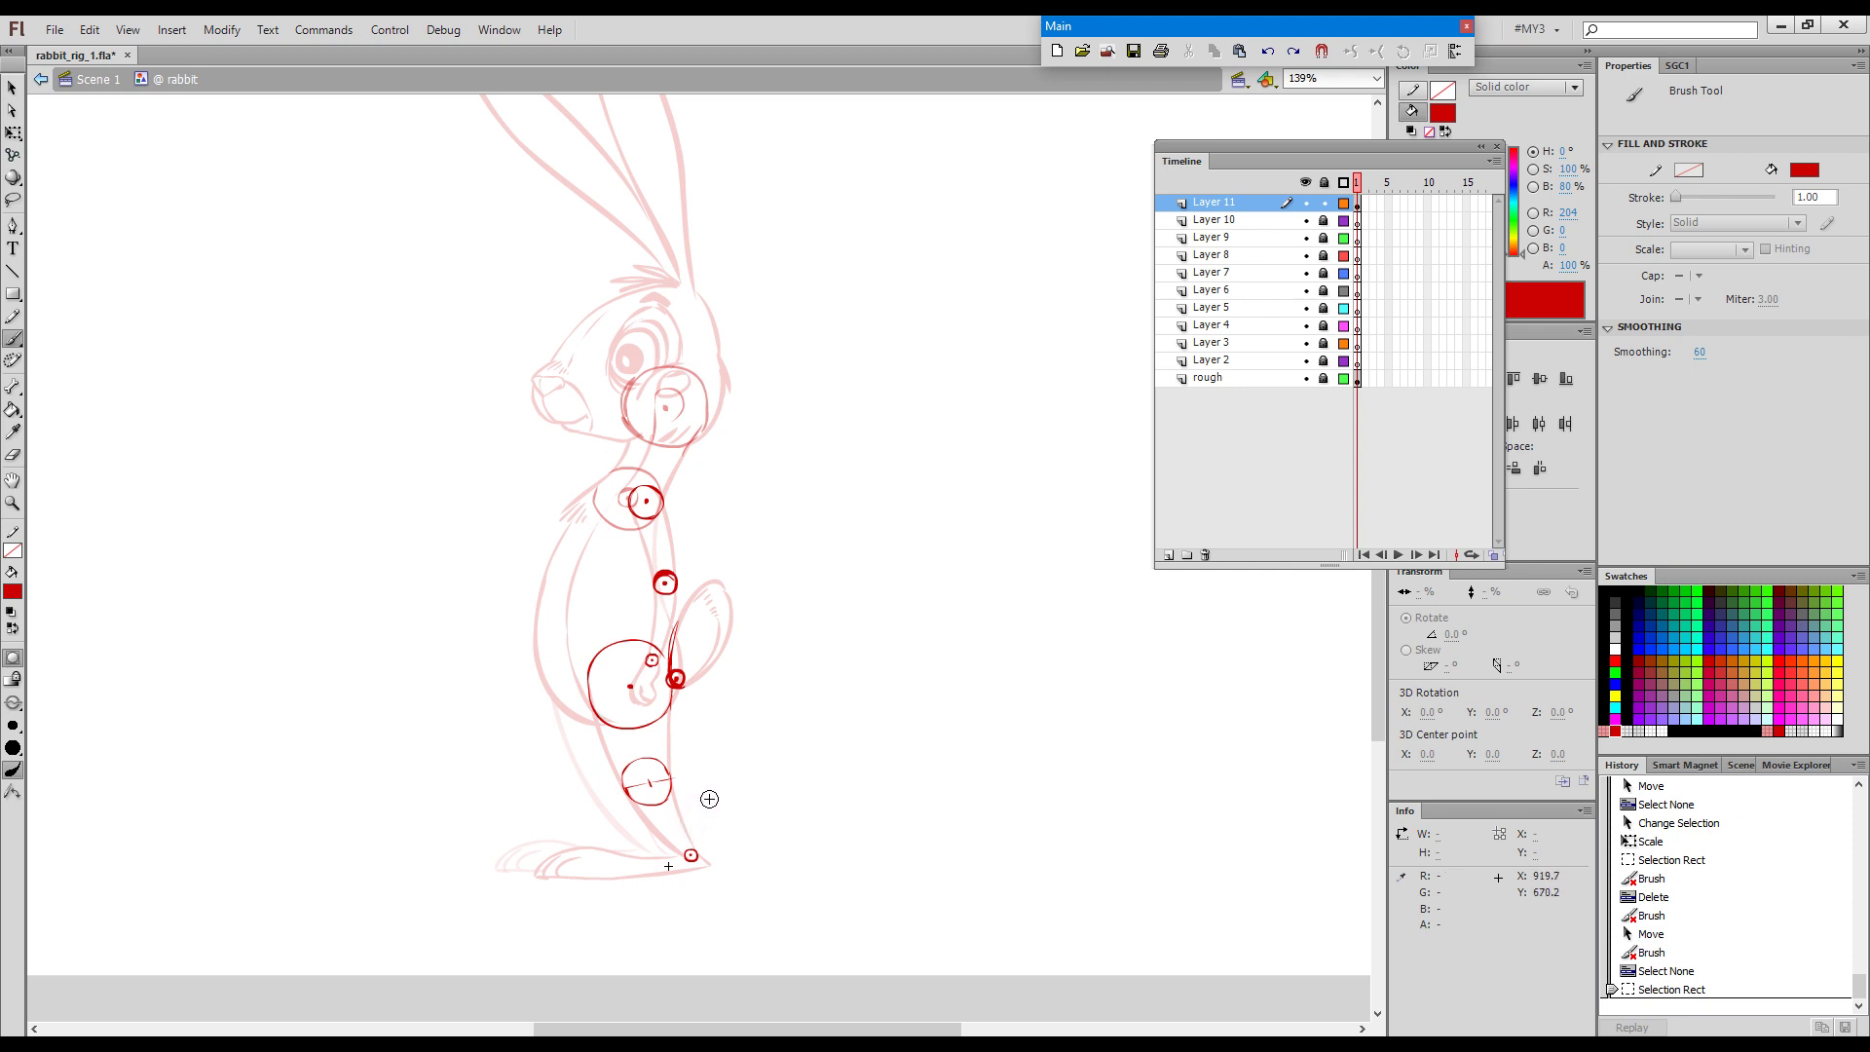
left_click(1359, 204)
left_click(1604, 728)
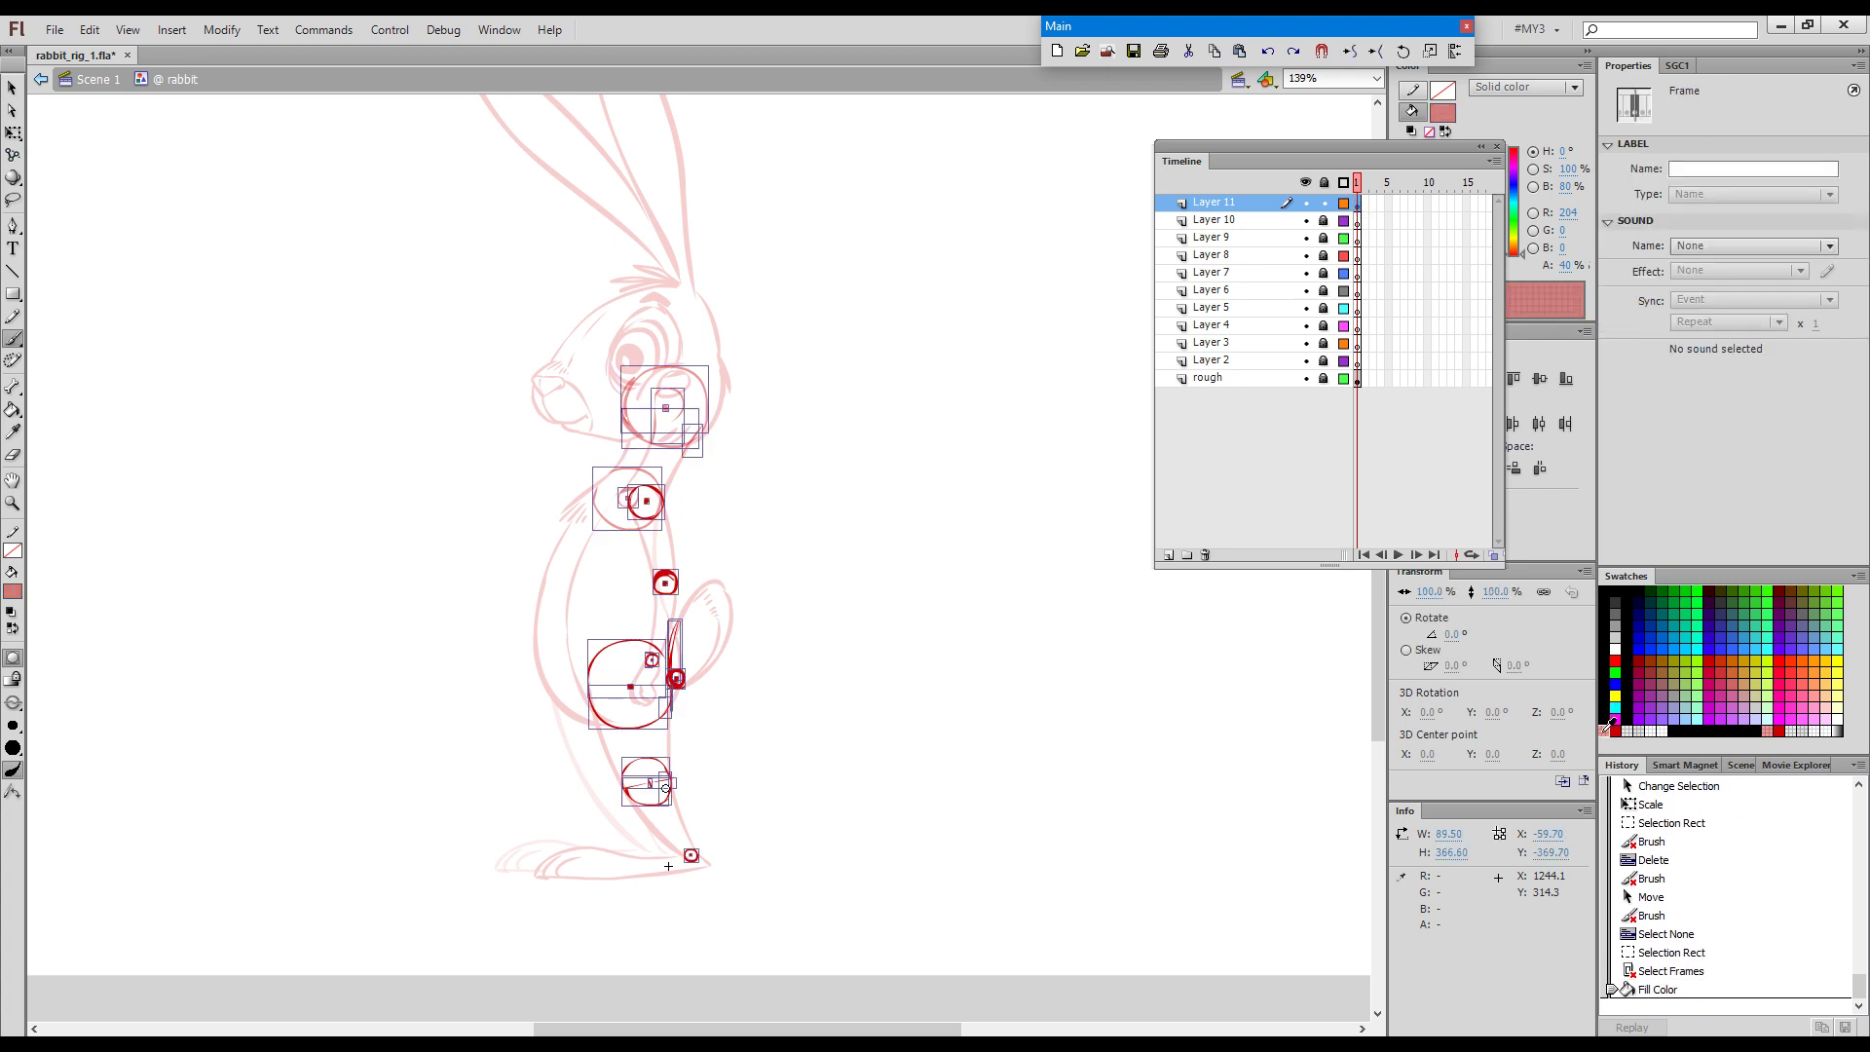
Move Layer 11's keyframe of joint marks to frame 2 and turn on onion skinning while working on frame 1.
left_click_drag(1363, 205, 1365, 204)
left_click(1360, 187)
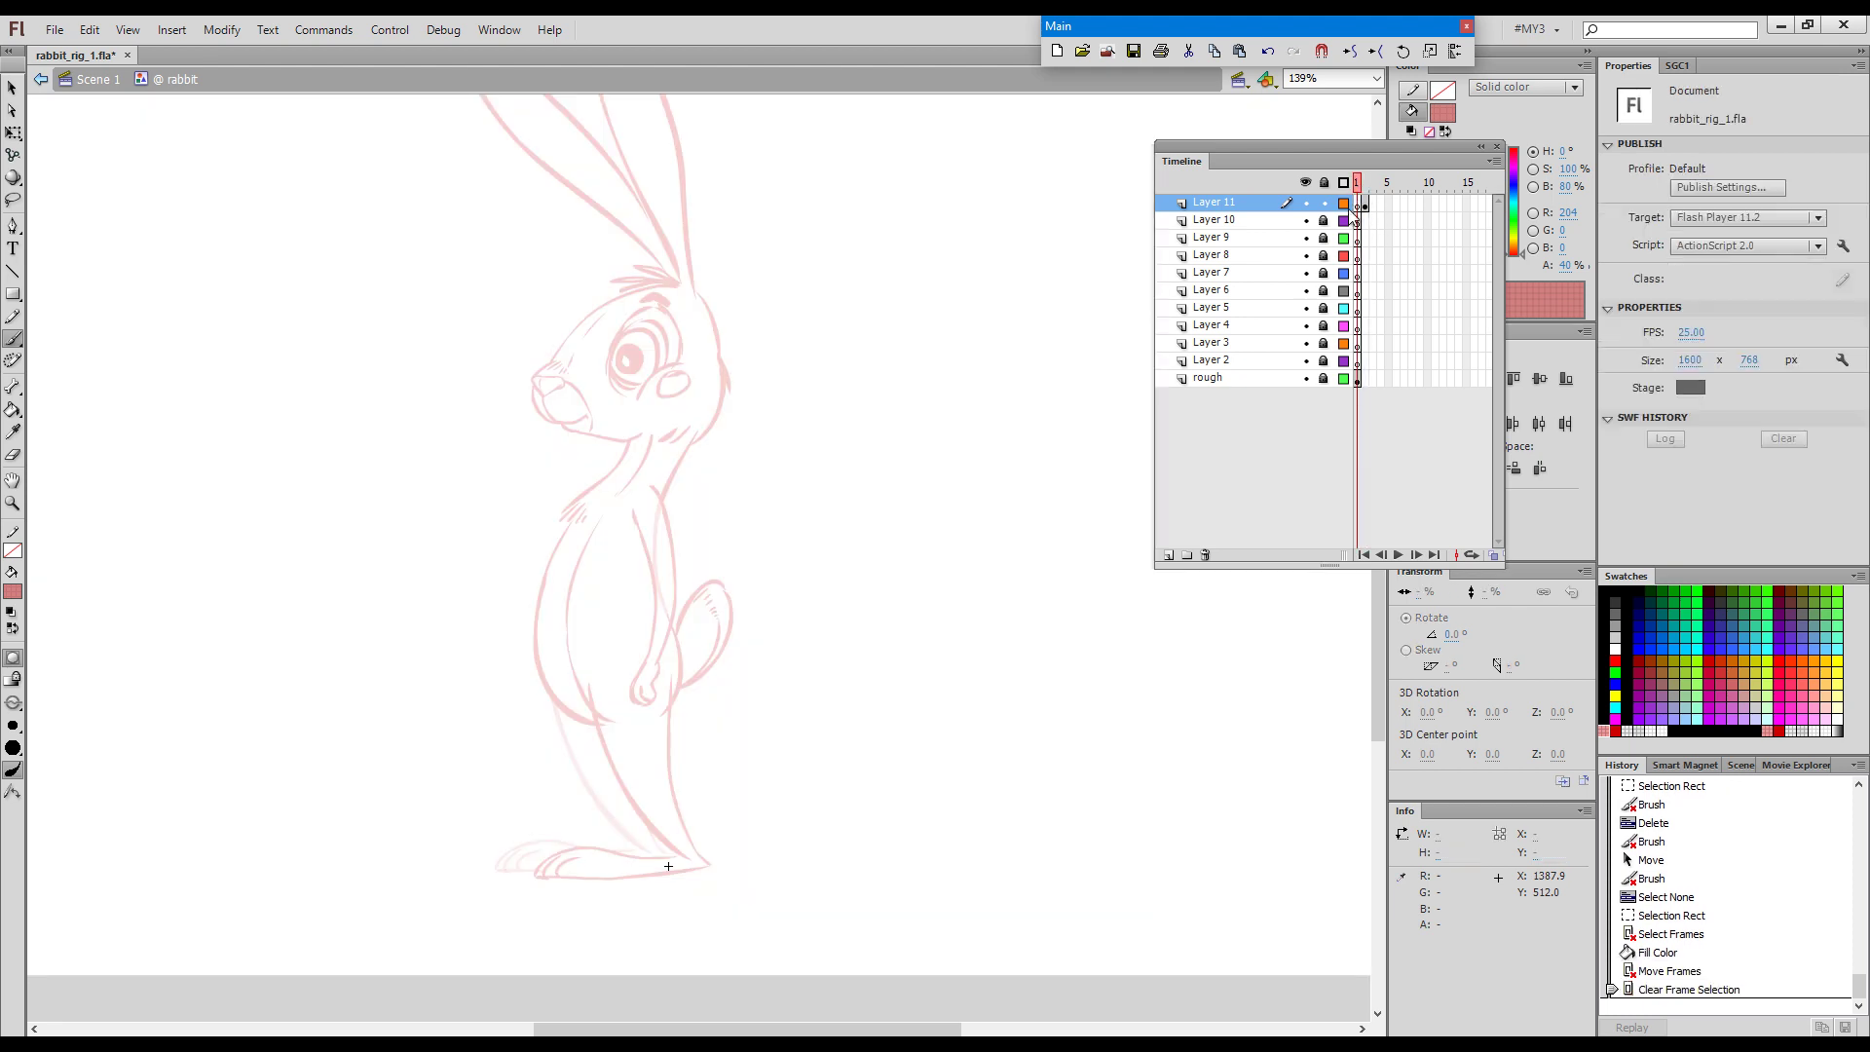
left_click_drag(1502, 567, 1524, 568)
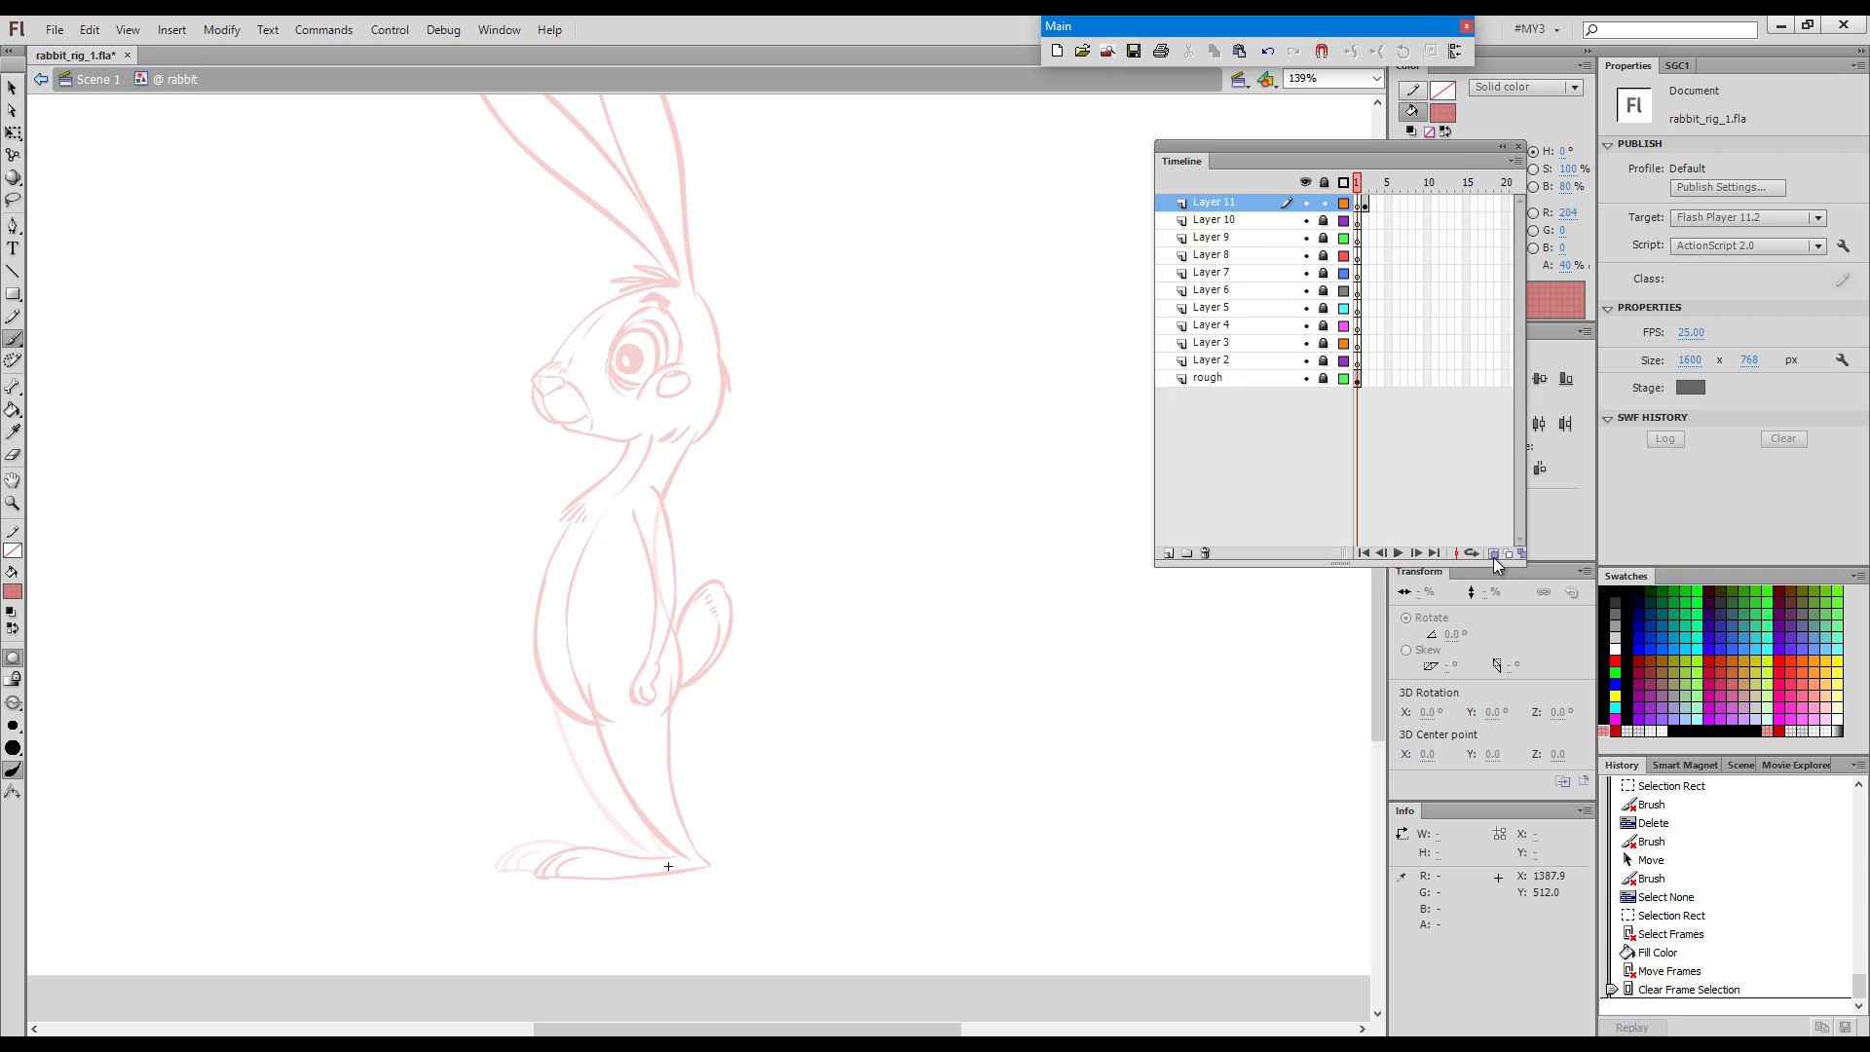
left_click(1492, 553)
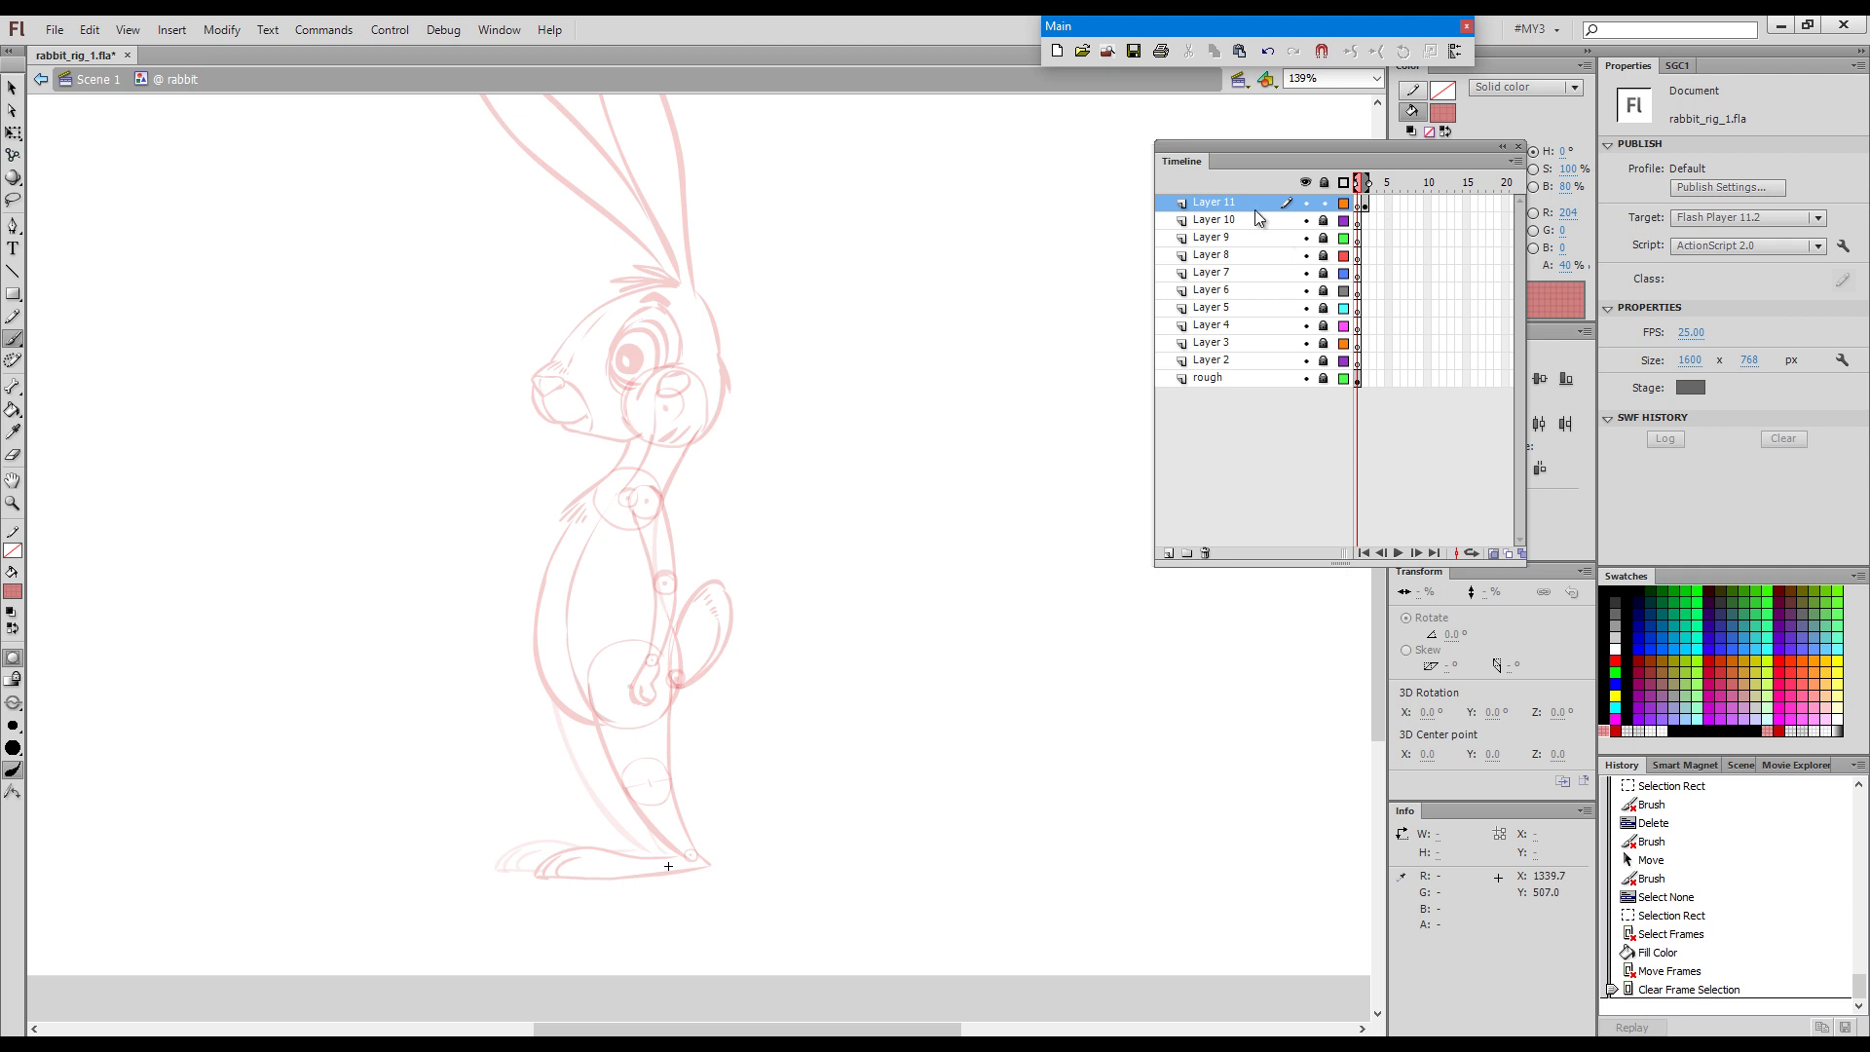
Set up the Oval tool with a black stroke, no fill and the Hairline stroke style.
left_click(13, 551)
left_click(13, 590)
left_click(13, 591)
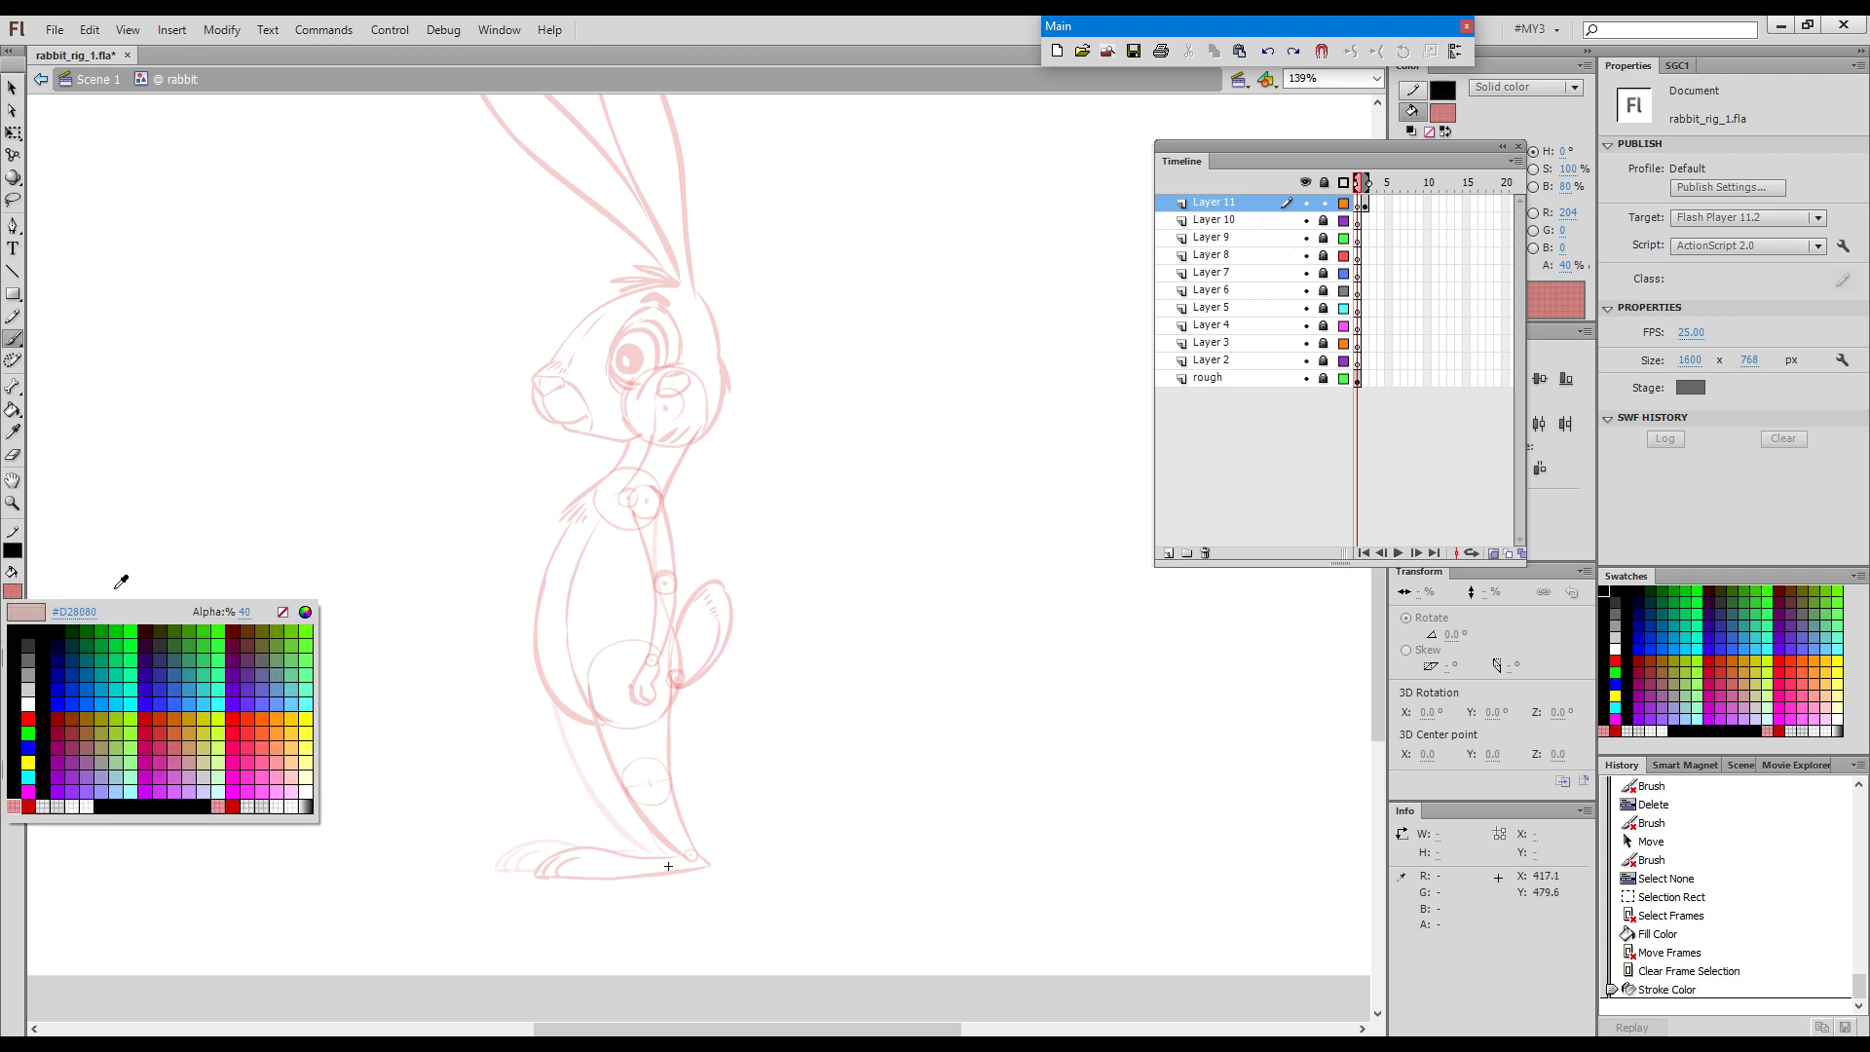
left_click(284, 612)
left_click(13, 591)
left_click(284, 613)
key("o")
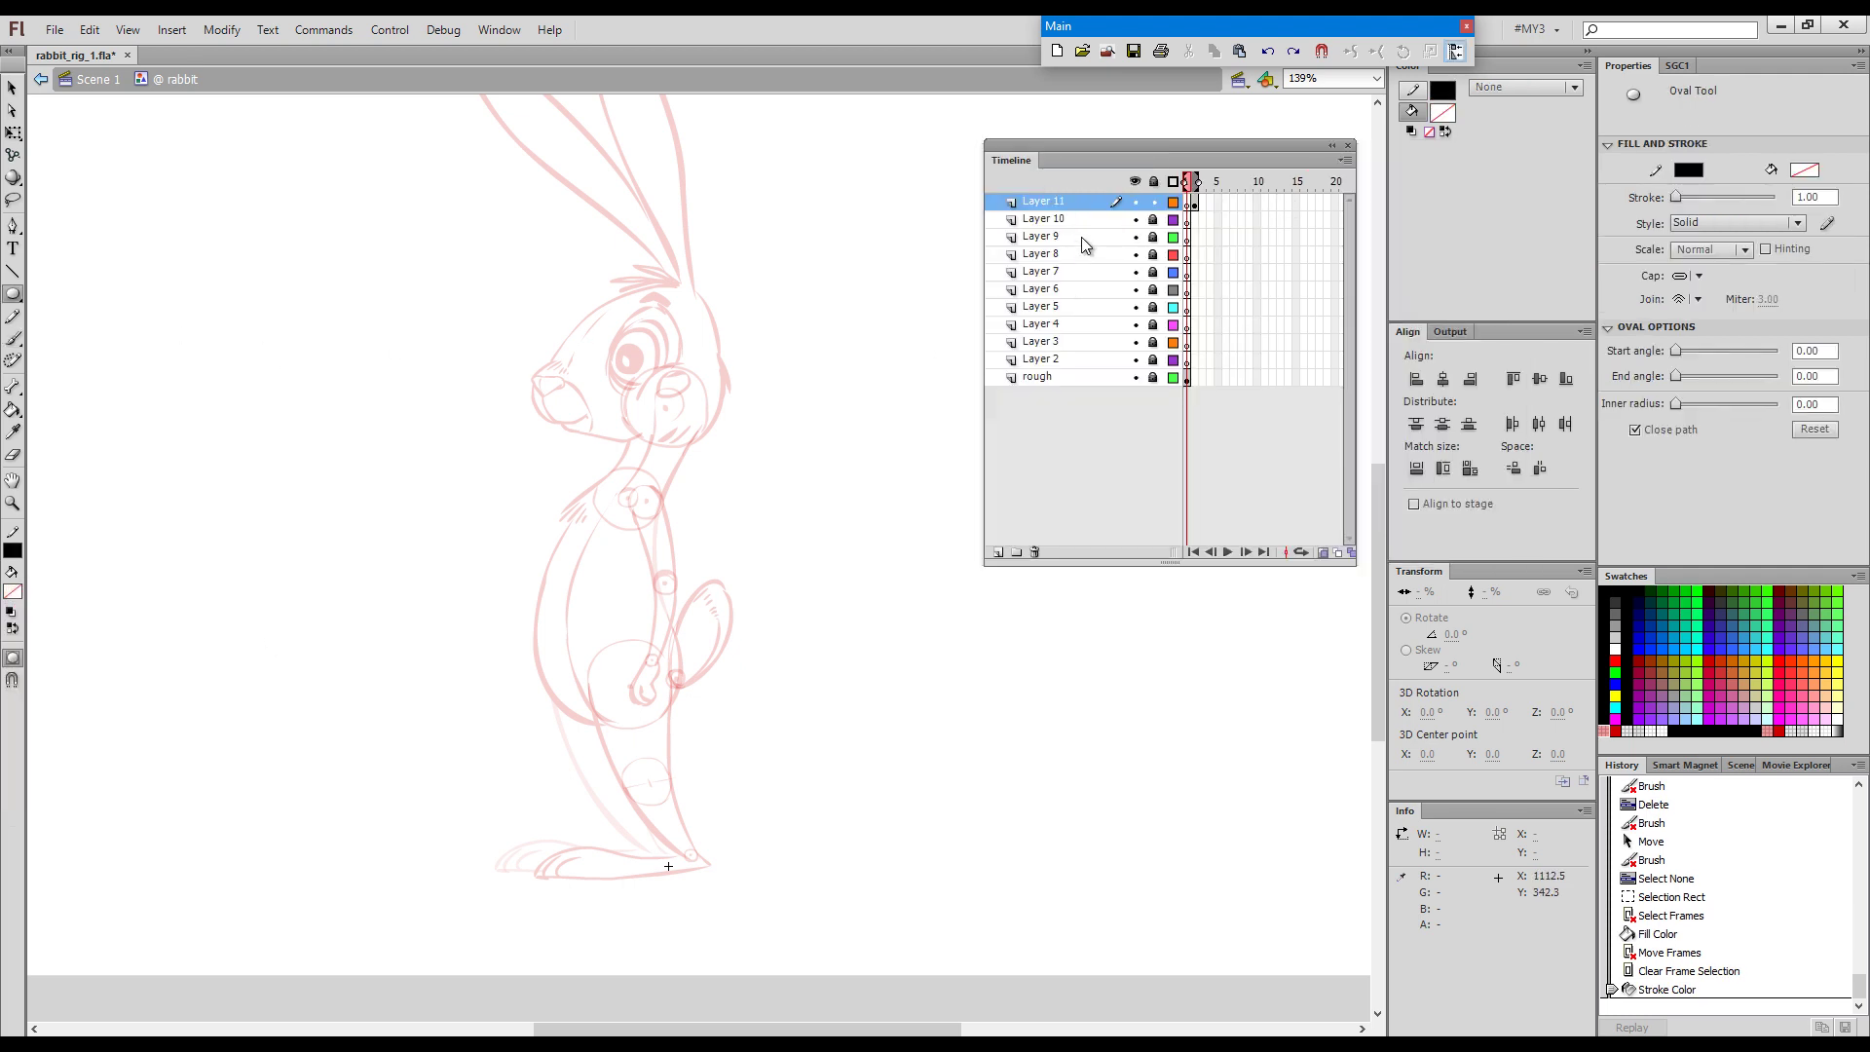
left_click(1731, 224)
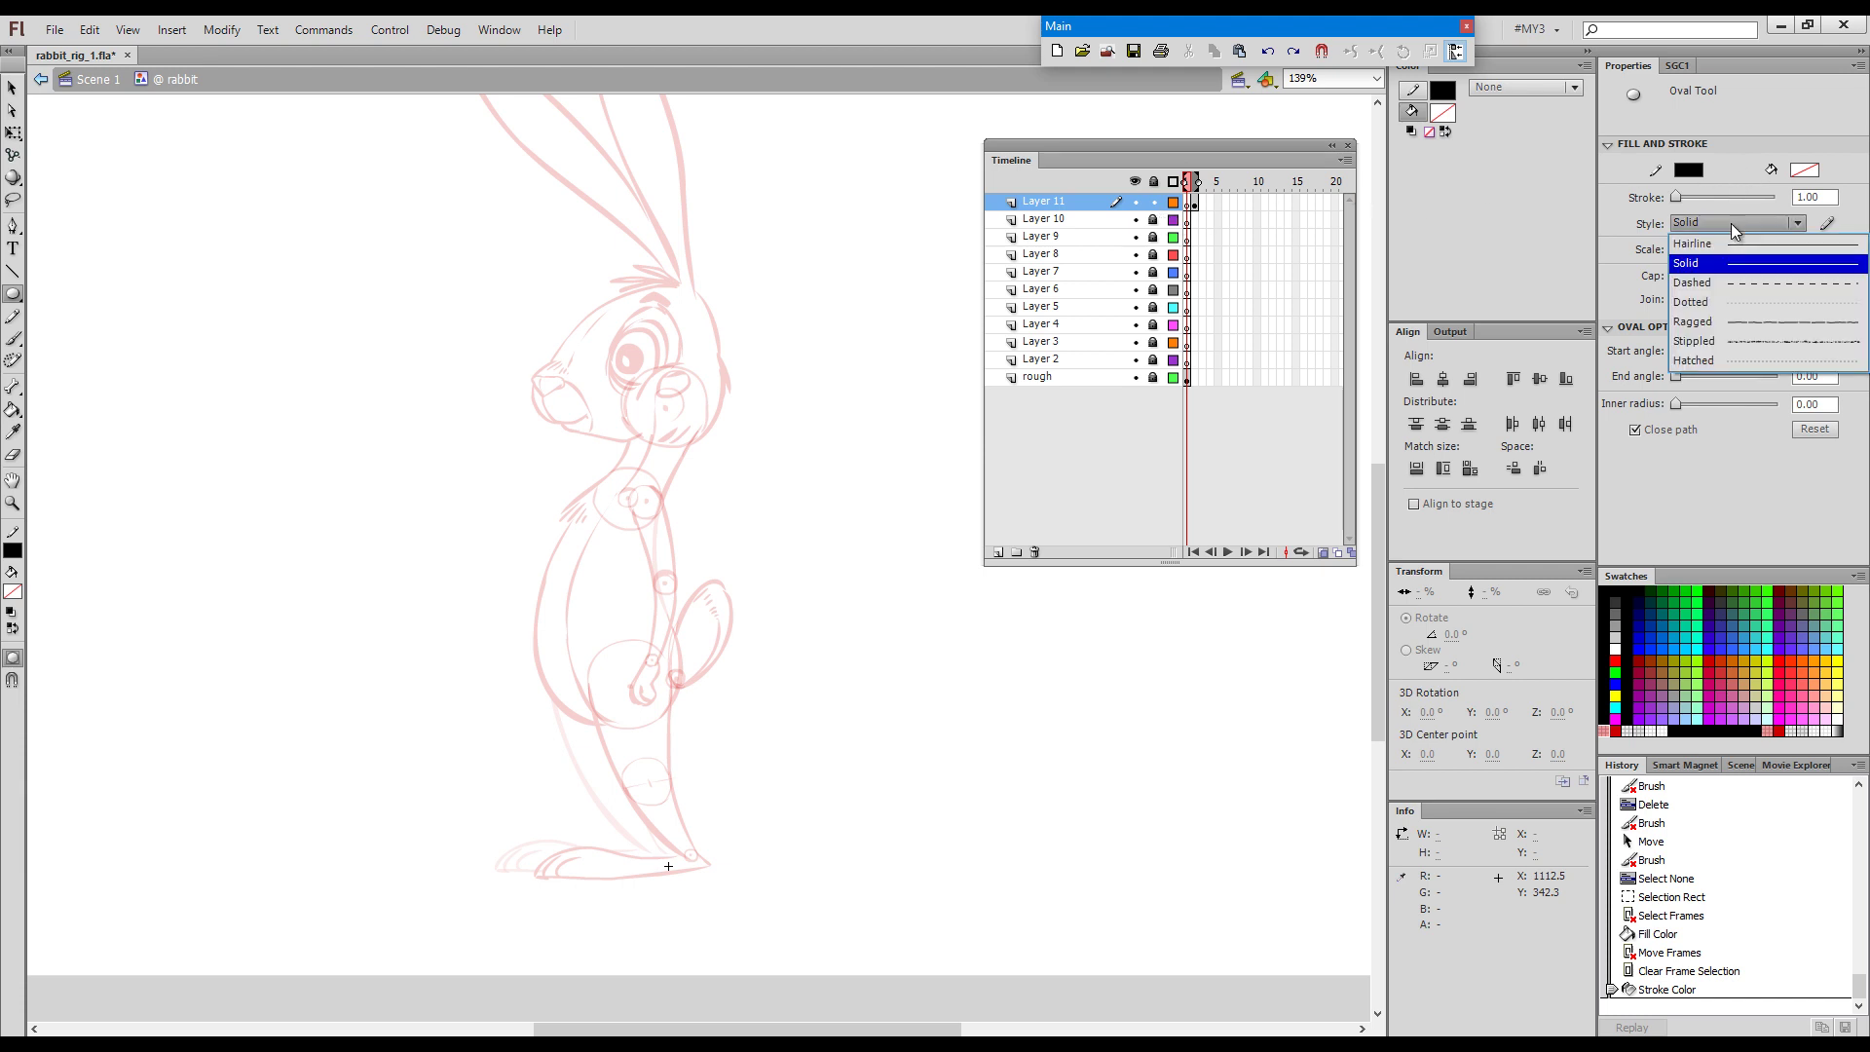
left_click(1693, 240)
left_click_drag(1137, 165, 1215, 158)
Draw a circle over the large chest guide on frame 1, scale it to about 47.6 px wide and nudge it up slightly.
key("ctrl+space")
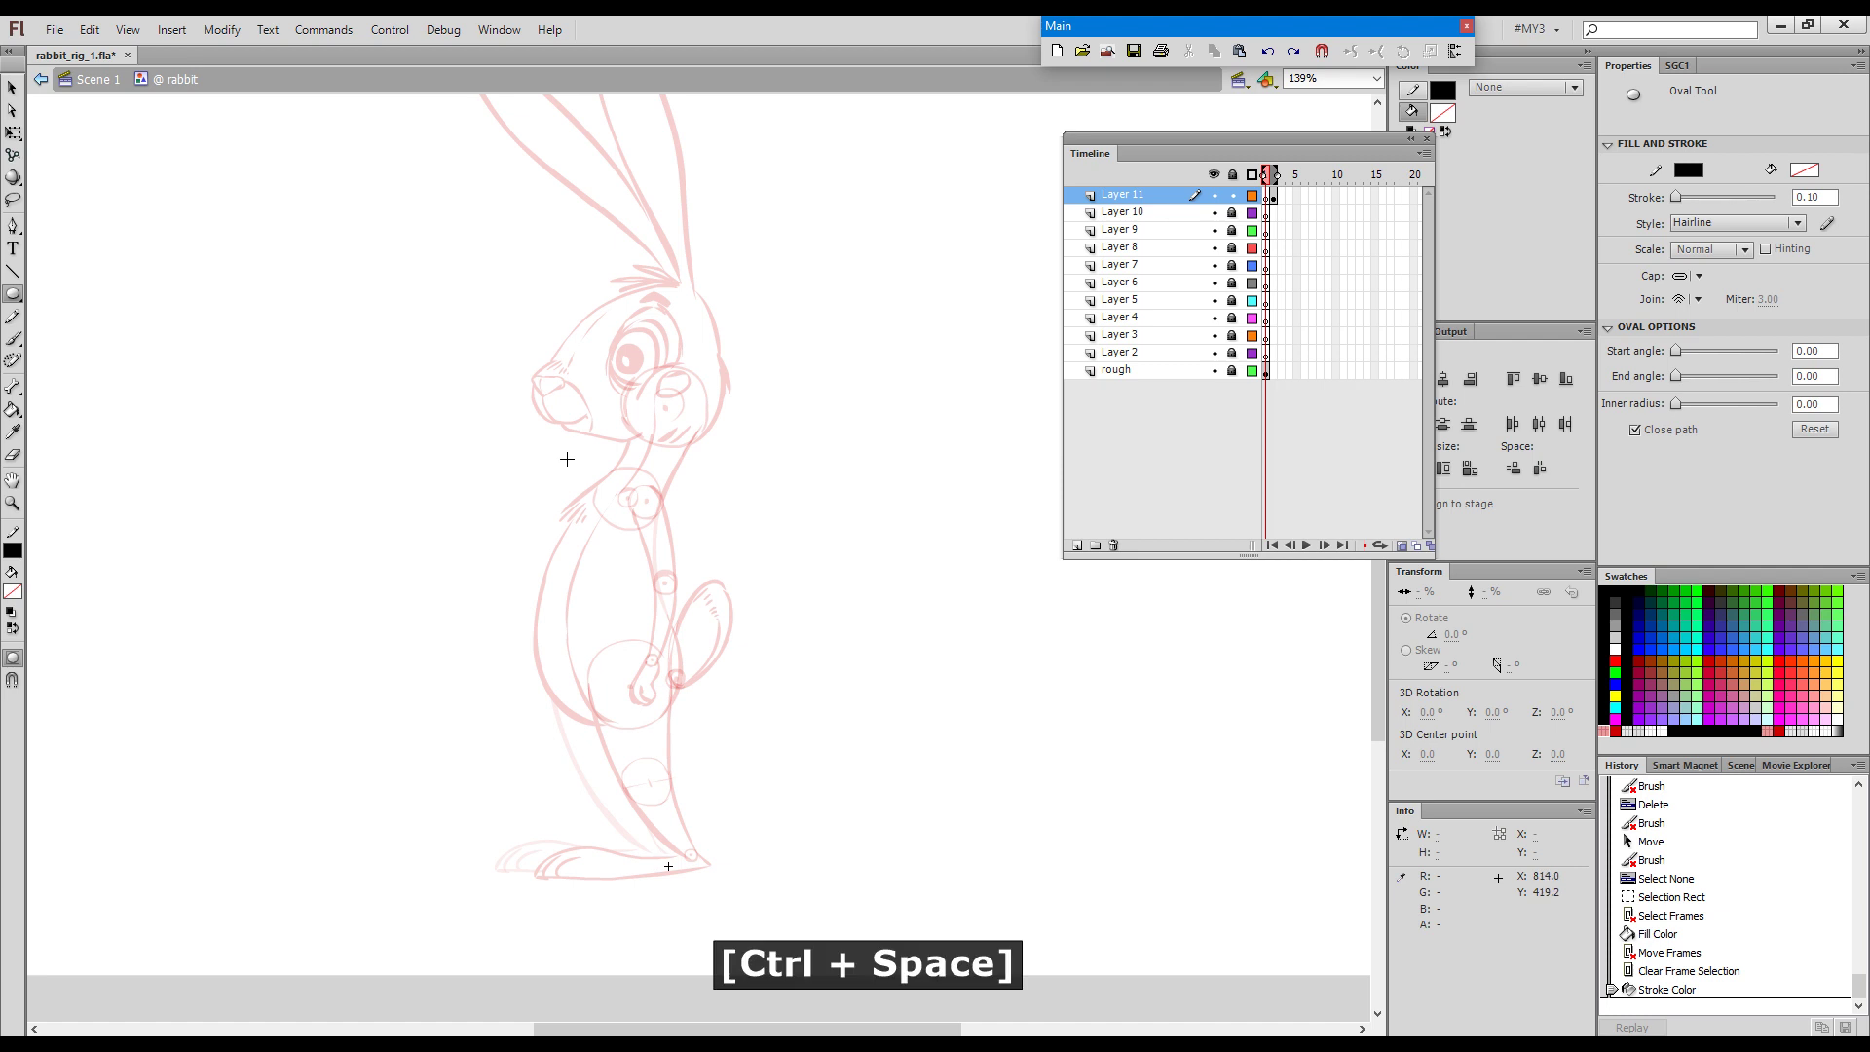
left_click(1271, 198)
key("ctrl+space")
left_click_drag(560, 433, 756, 626)
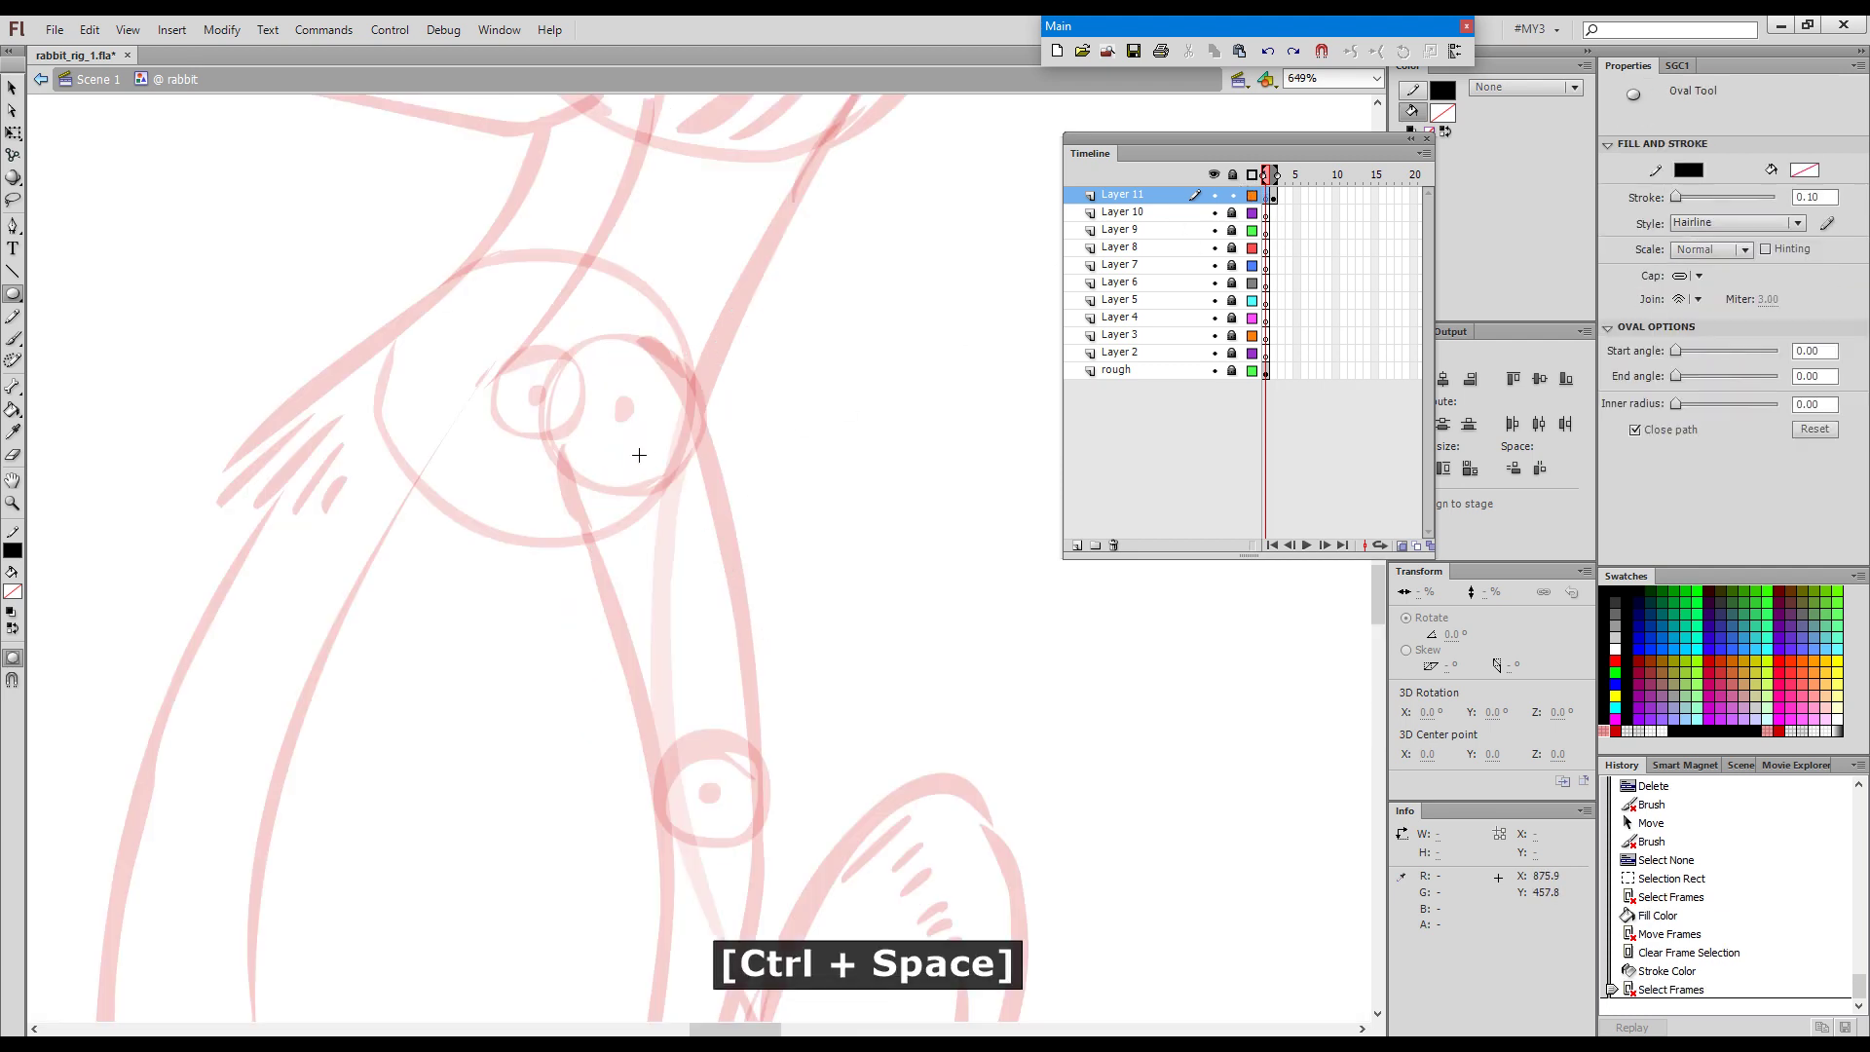
key("alt+shift")
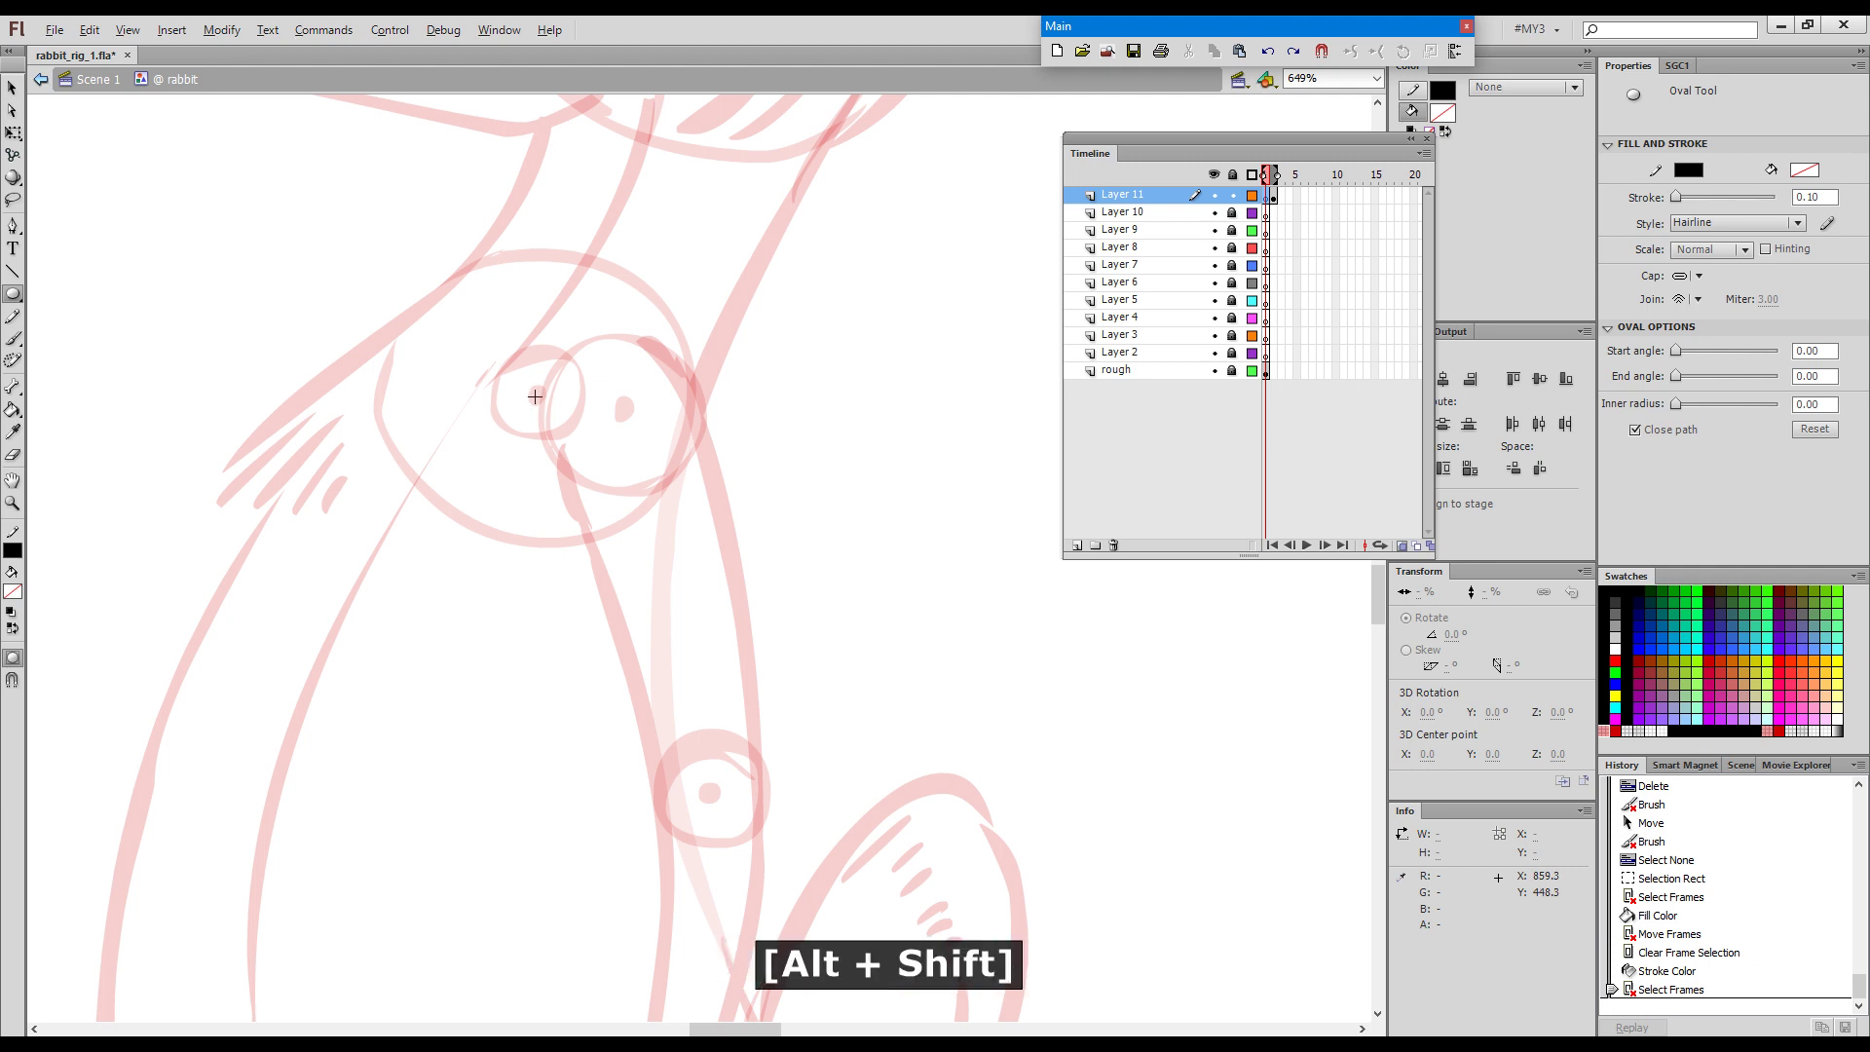
left_click_drag(535, 396, 702, 552)
key("q")
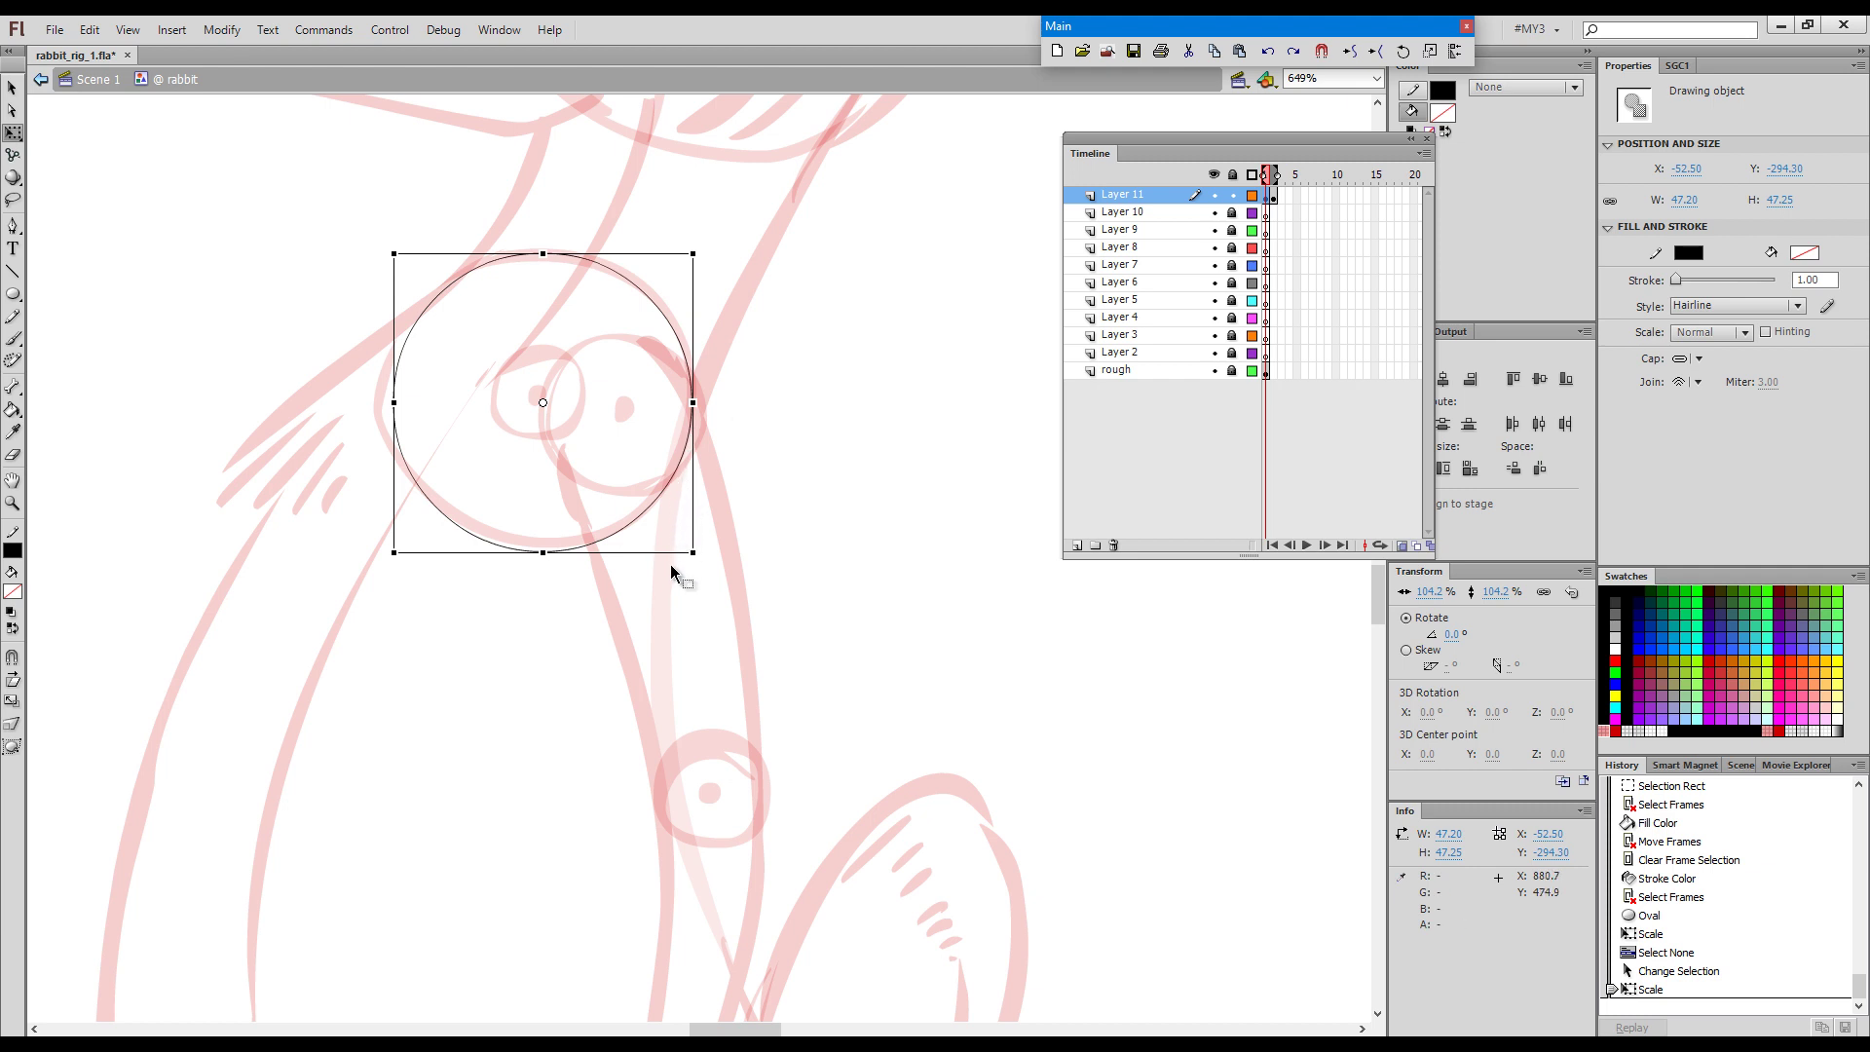
left_click_drag(692, 552, 697, 542)
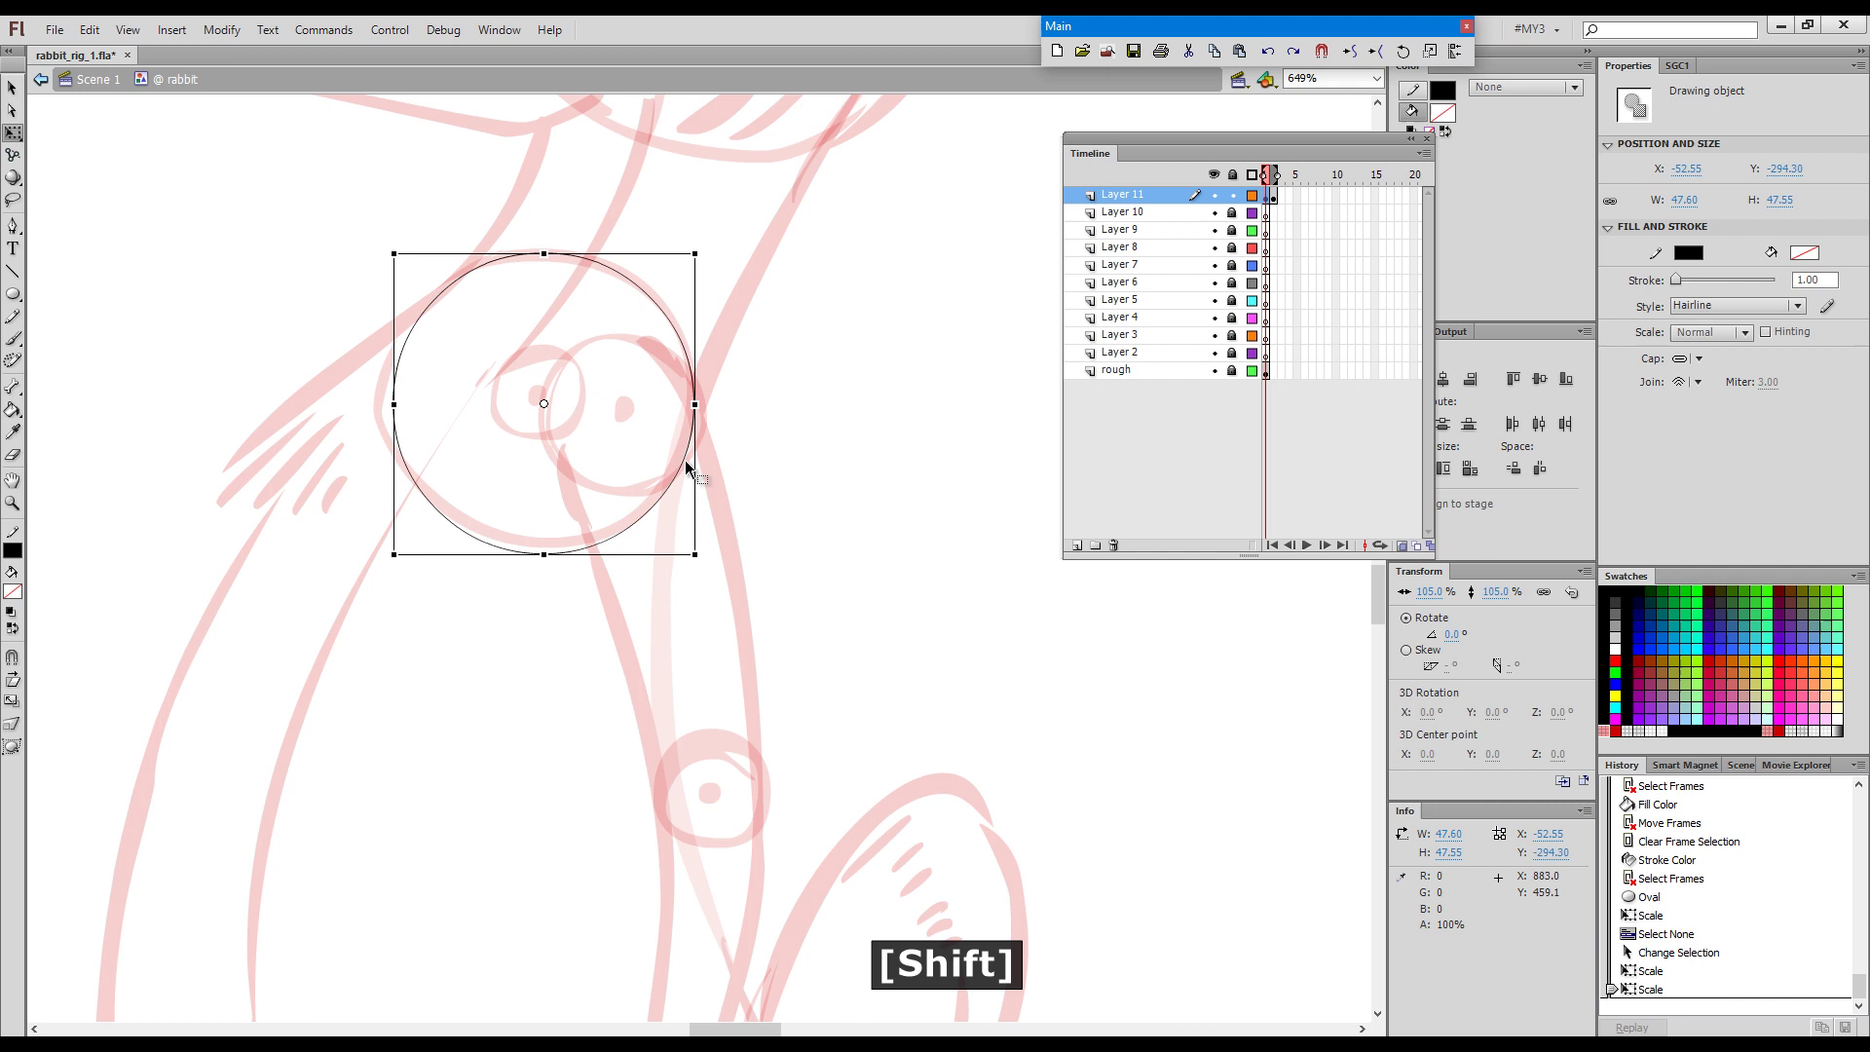
left_click(686, 503)
left_click(668, 492)
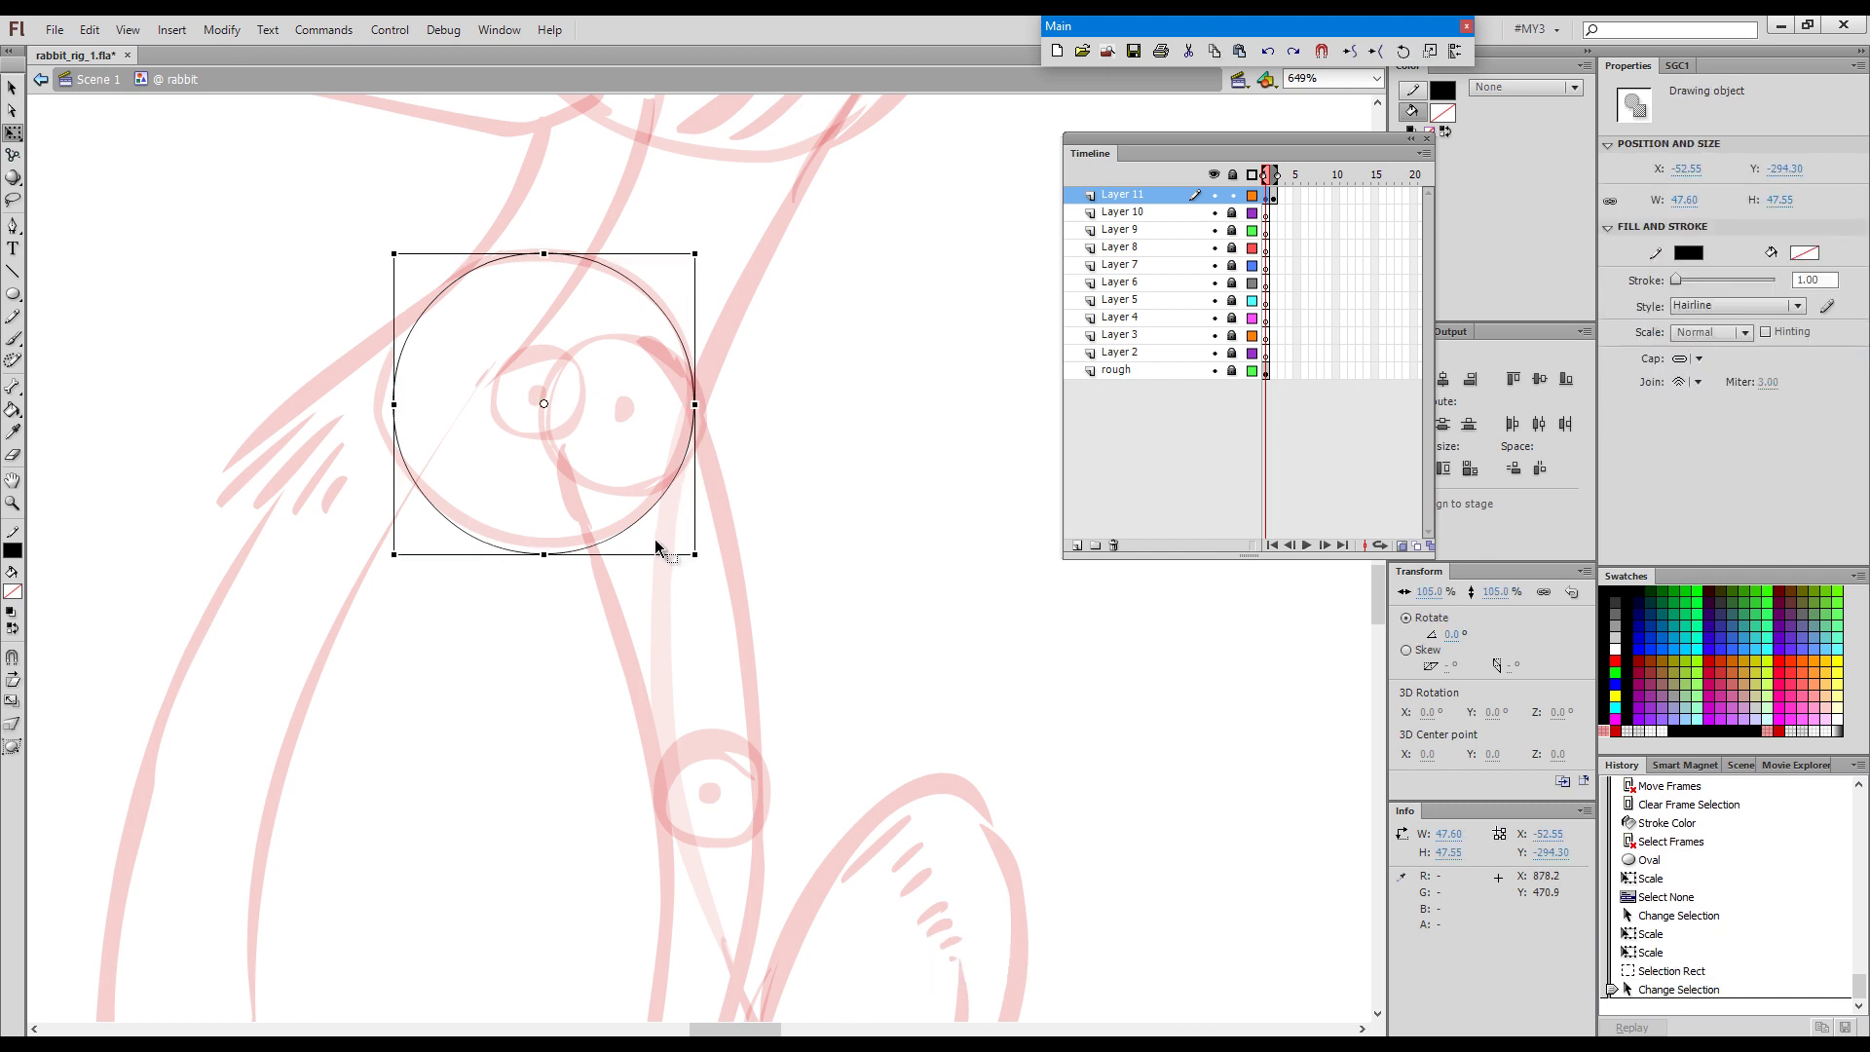
key("Up")
key("Up")
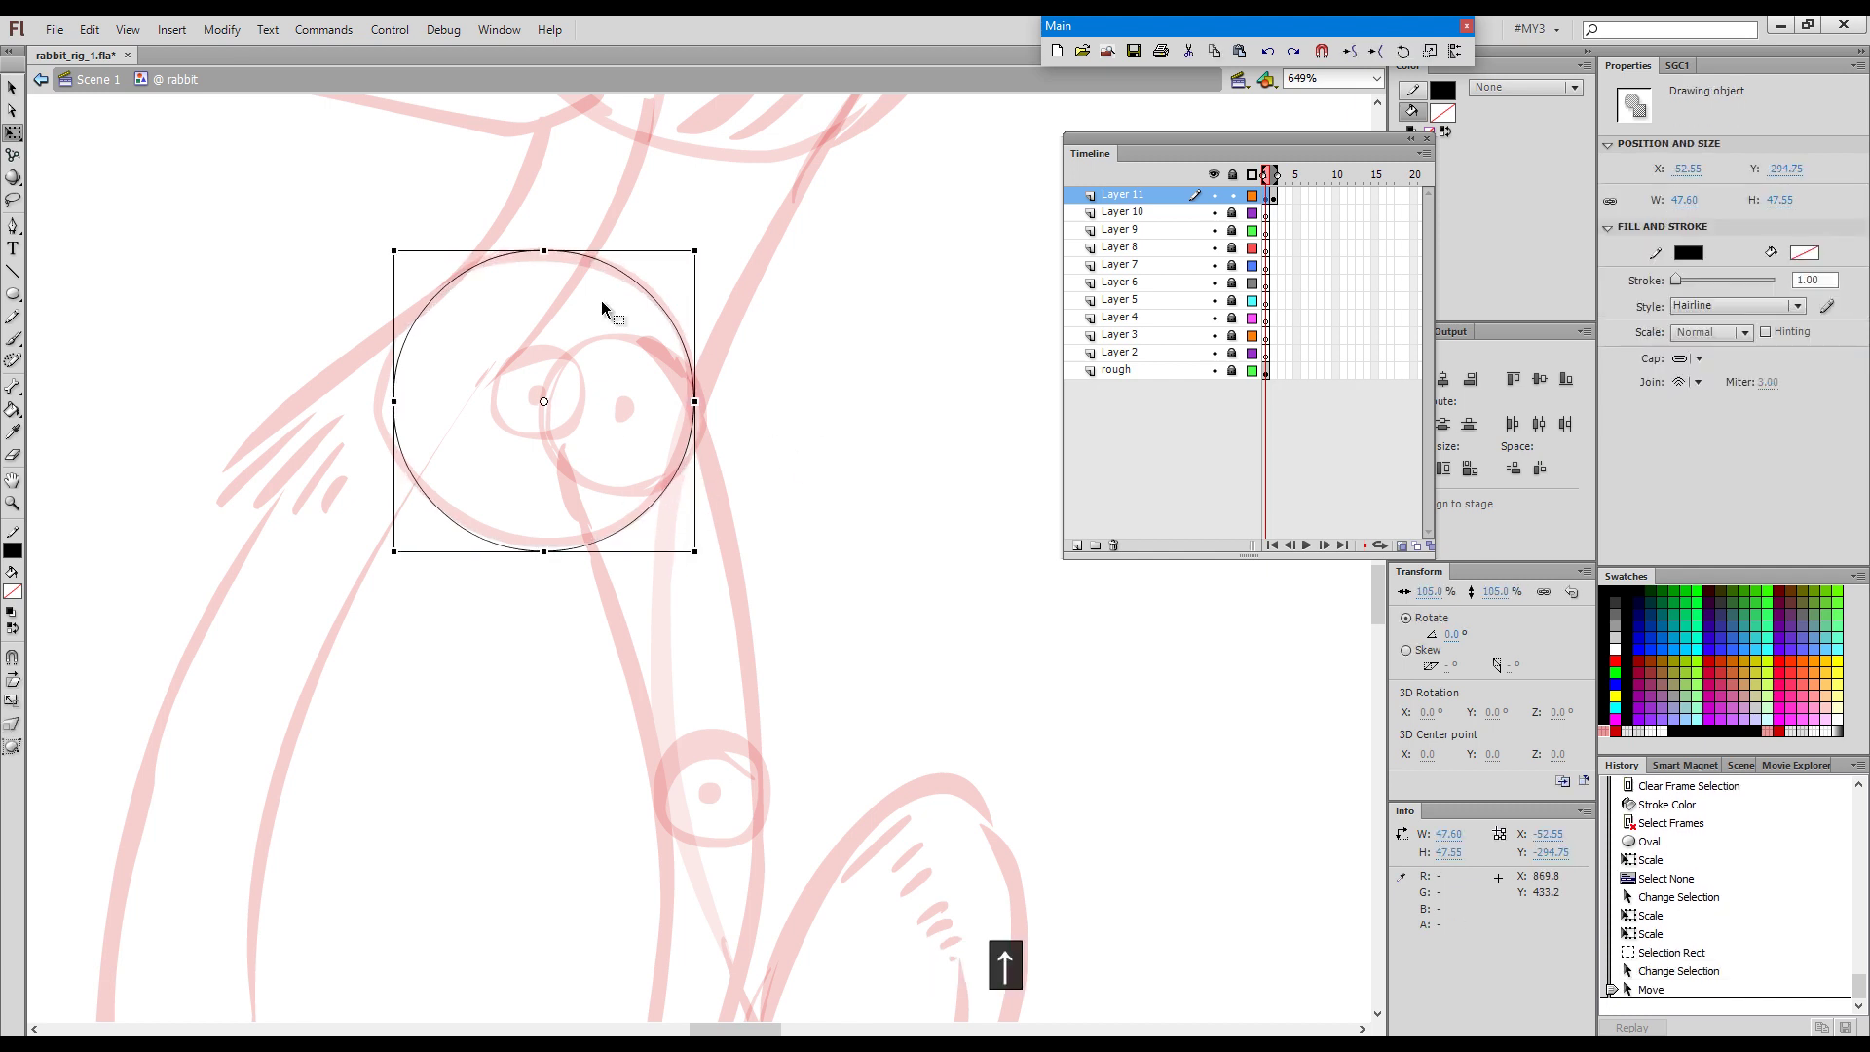
Copy the chest circle in place and scale the duplicate about its centre to about 18 px wide.
key("ctrl")
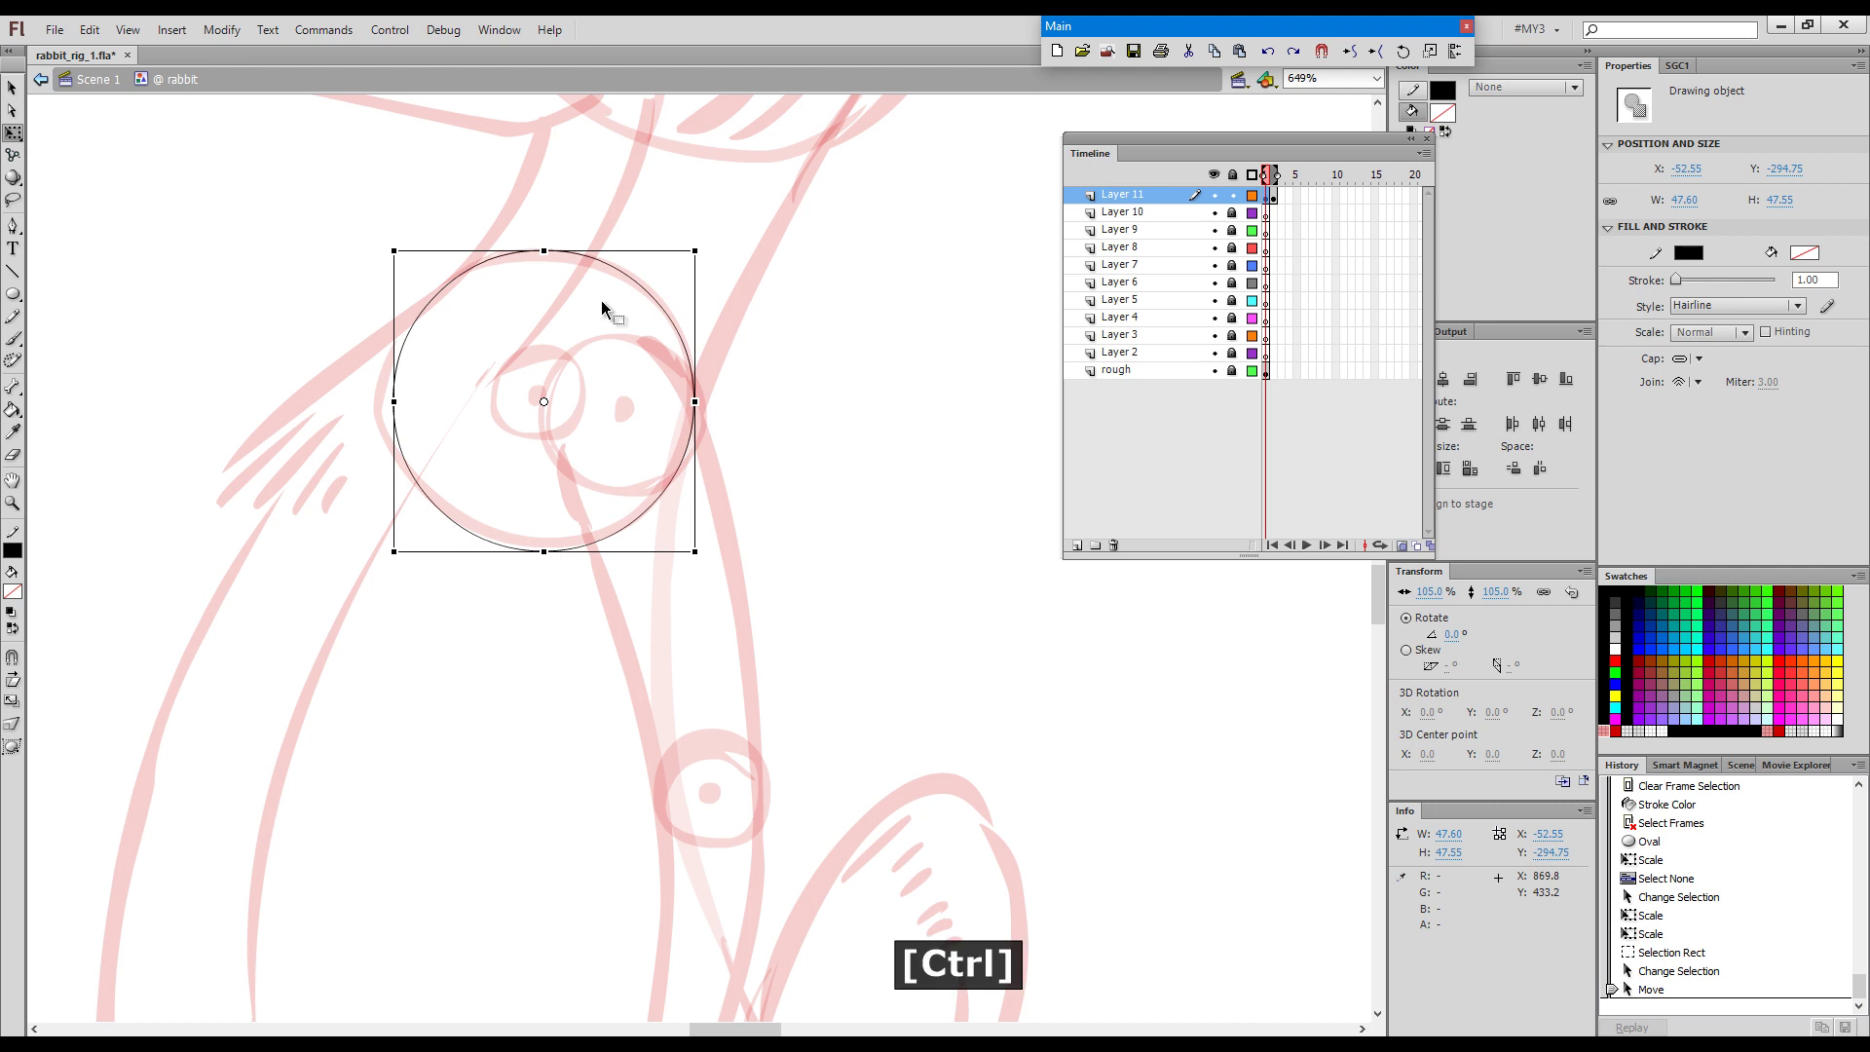
key("ctrl+c")
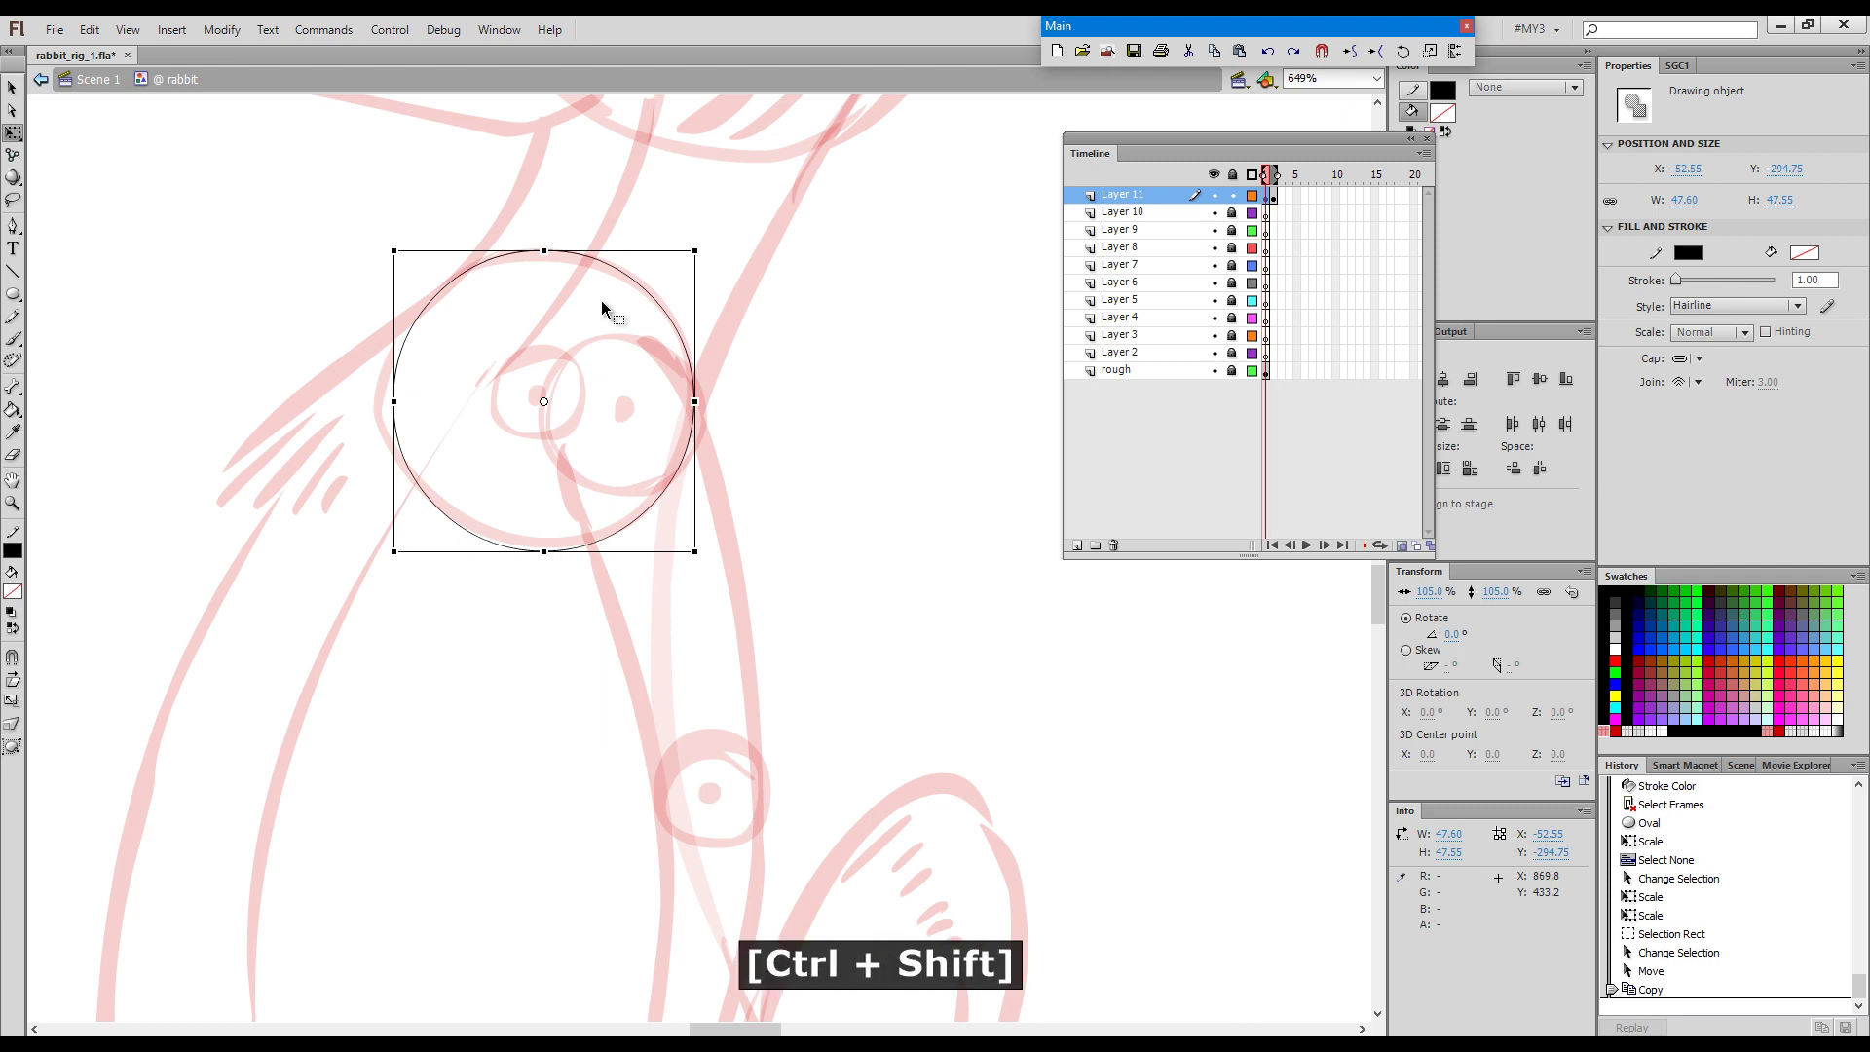
key("ctrl+shift+v")
key("alt+shift")
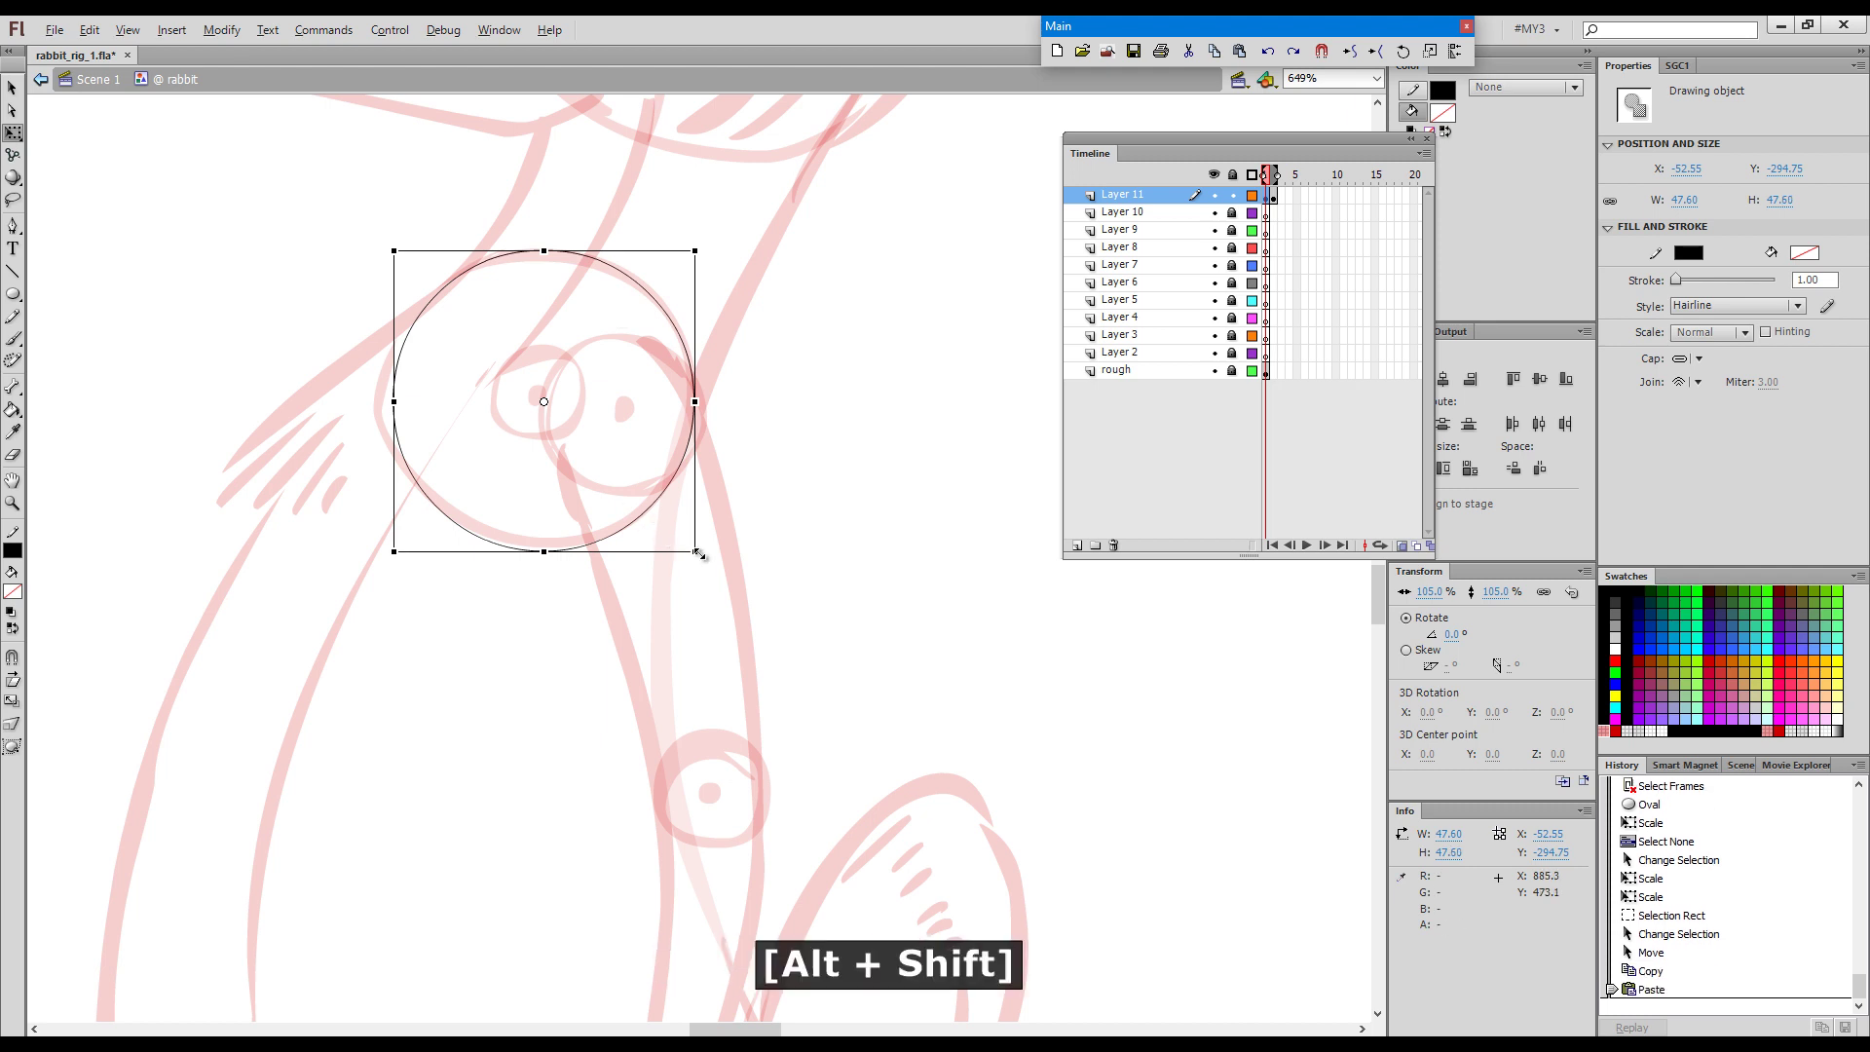
left_click_drag(692, 552, 597, 474)
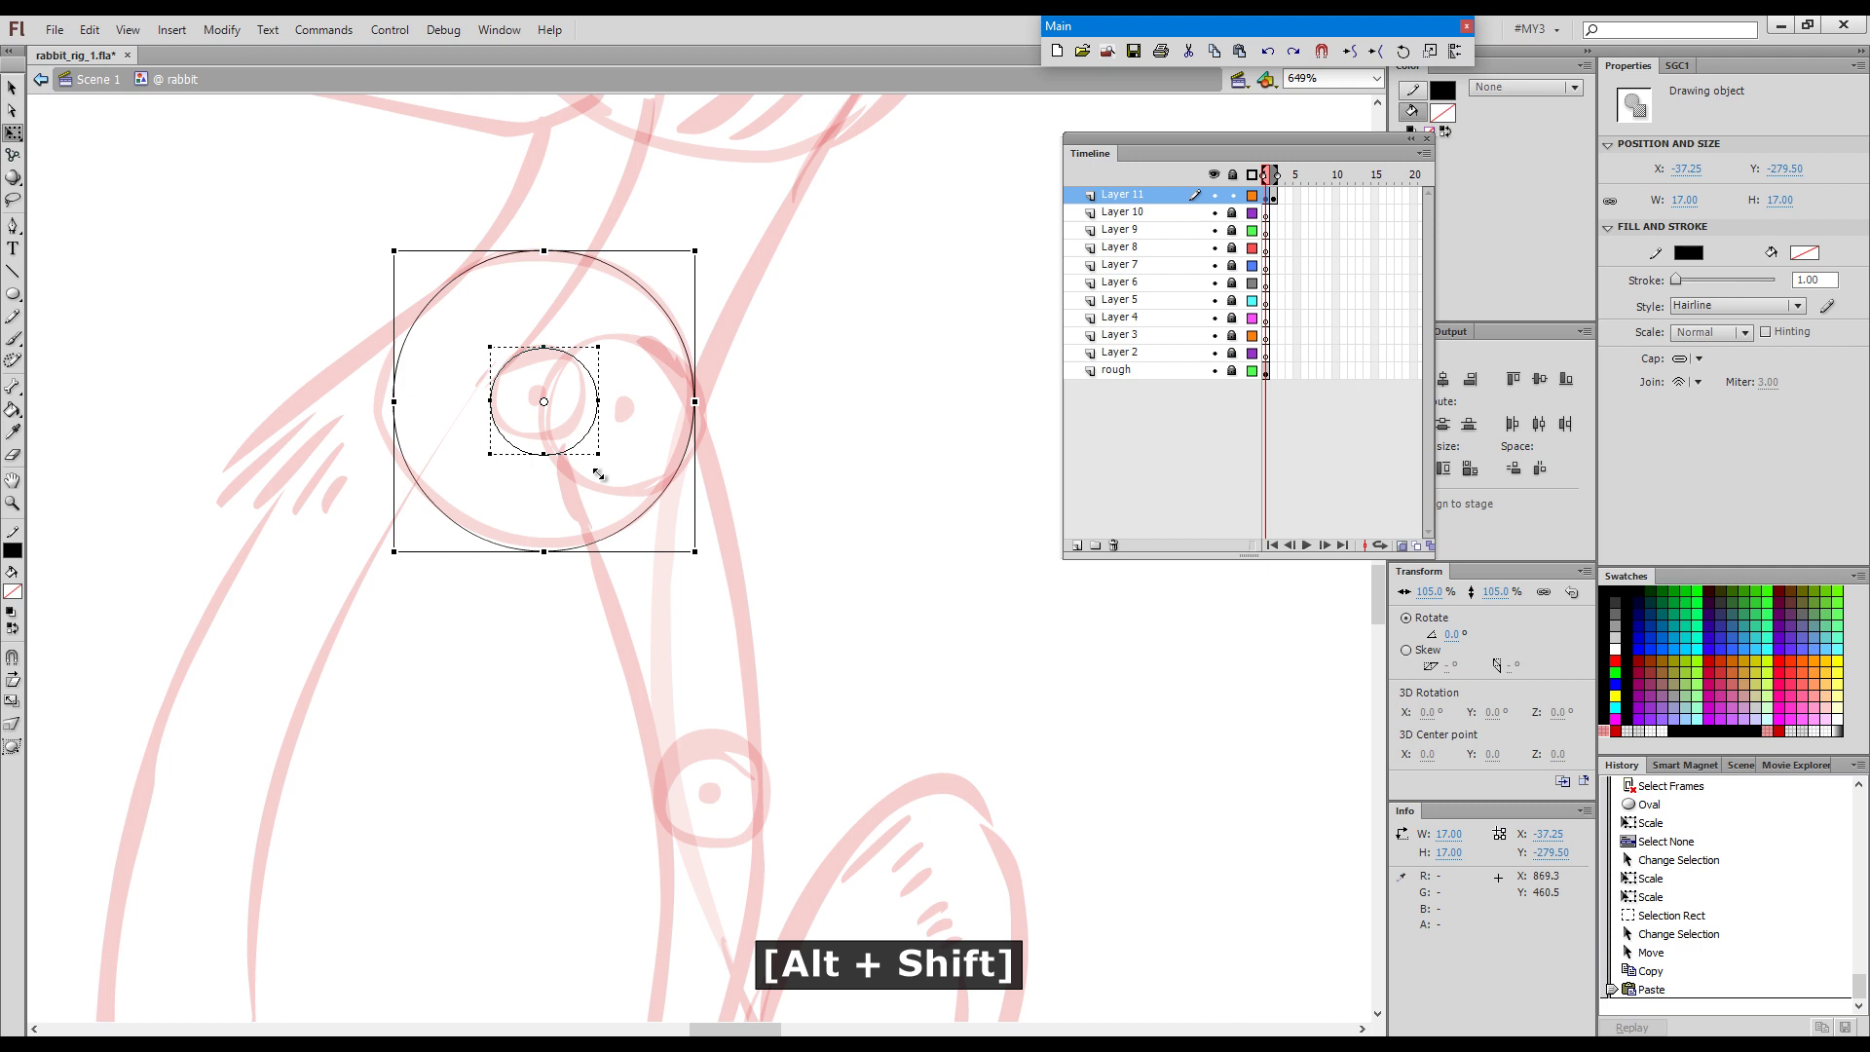
left_click_drag(597, 474, 602, 478)
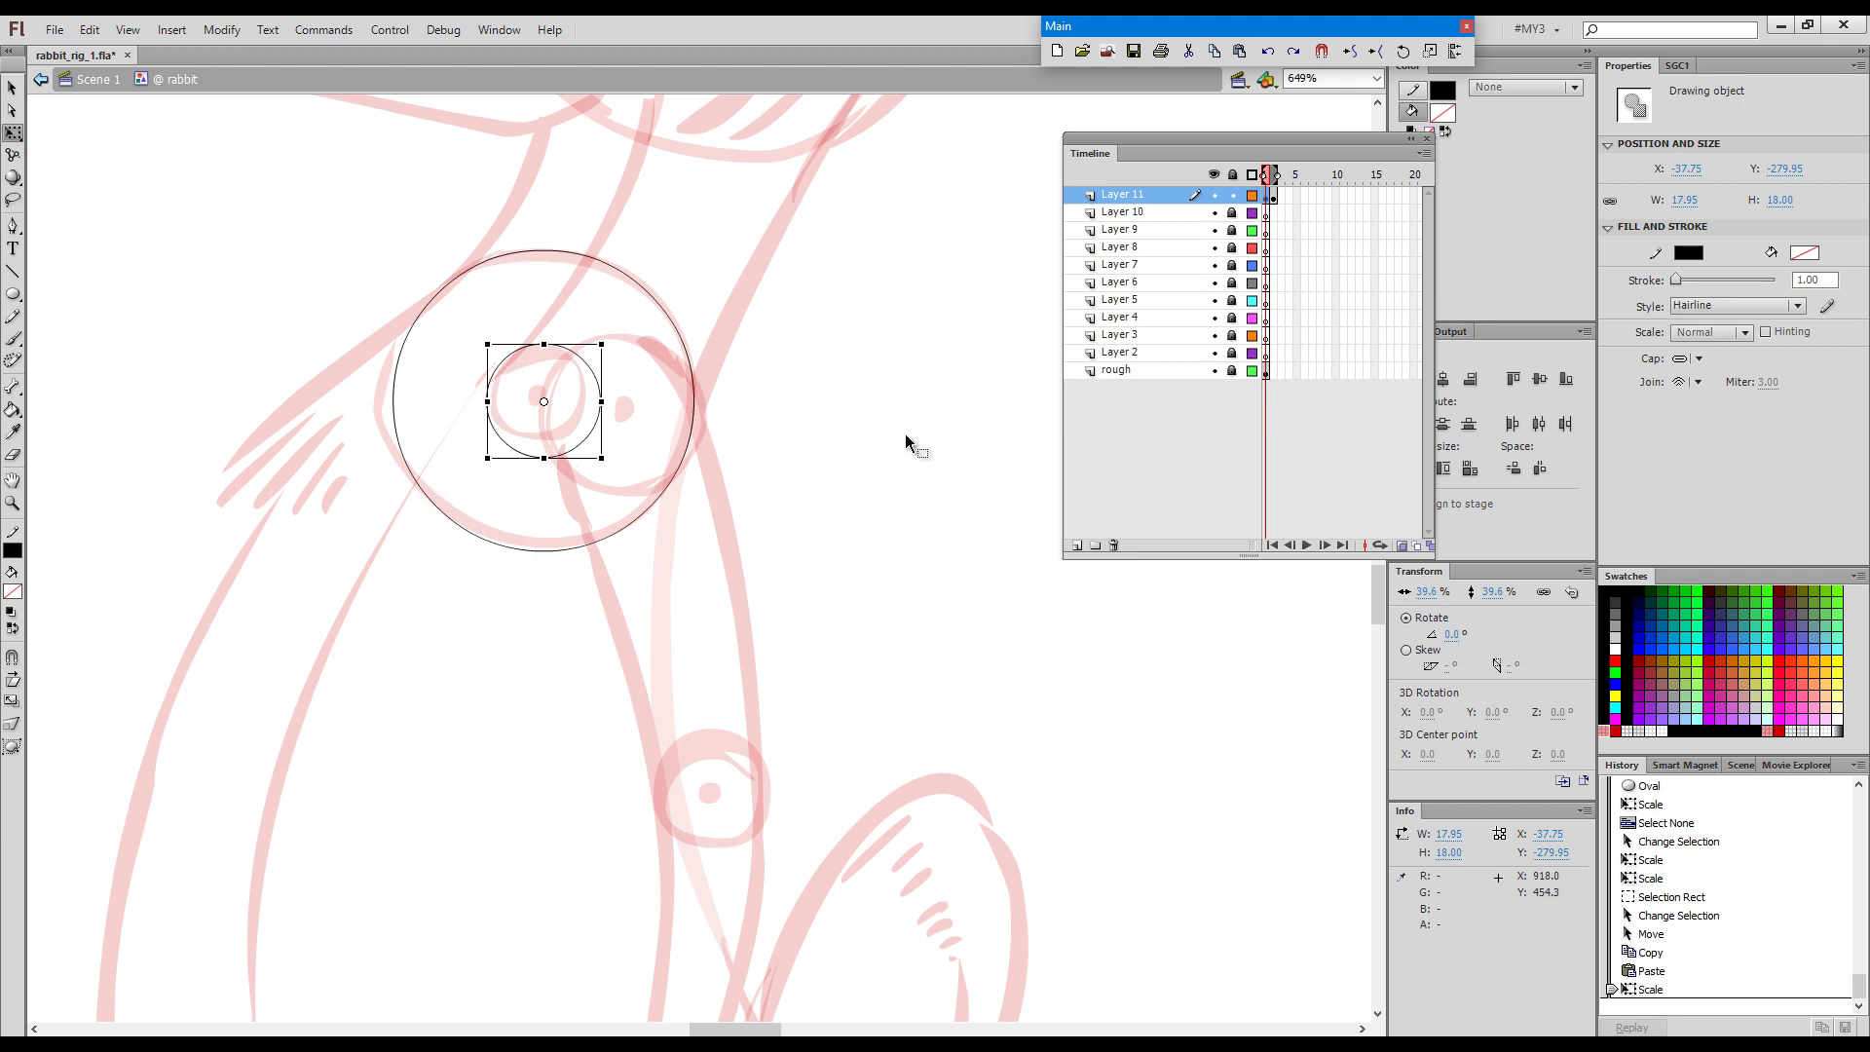
left_click(812, 535)
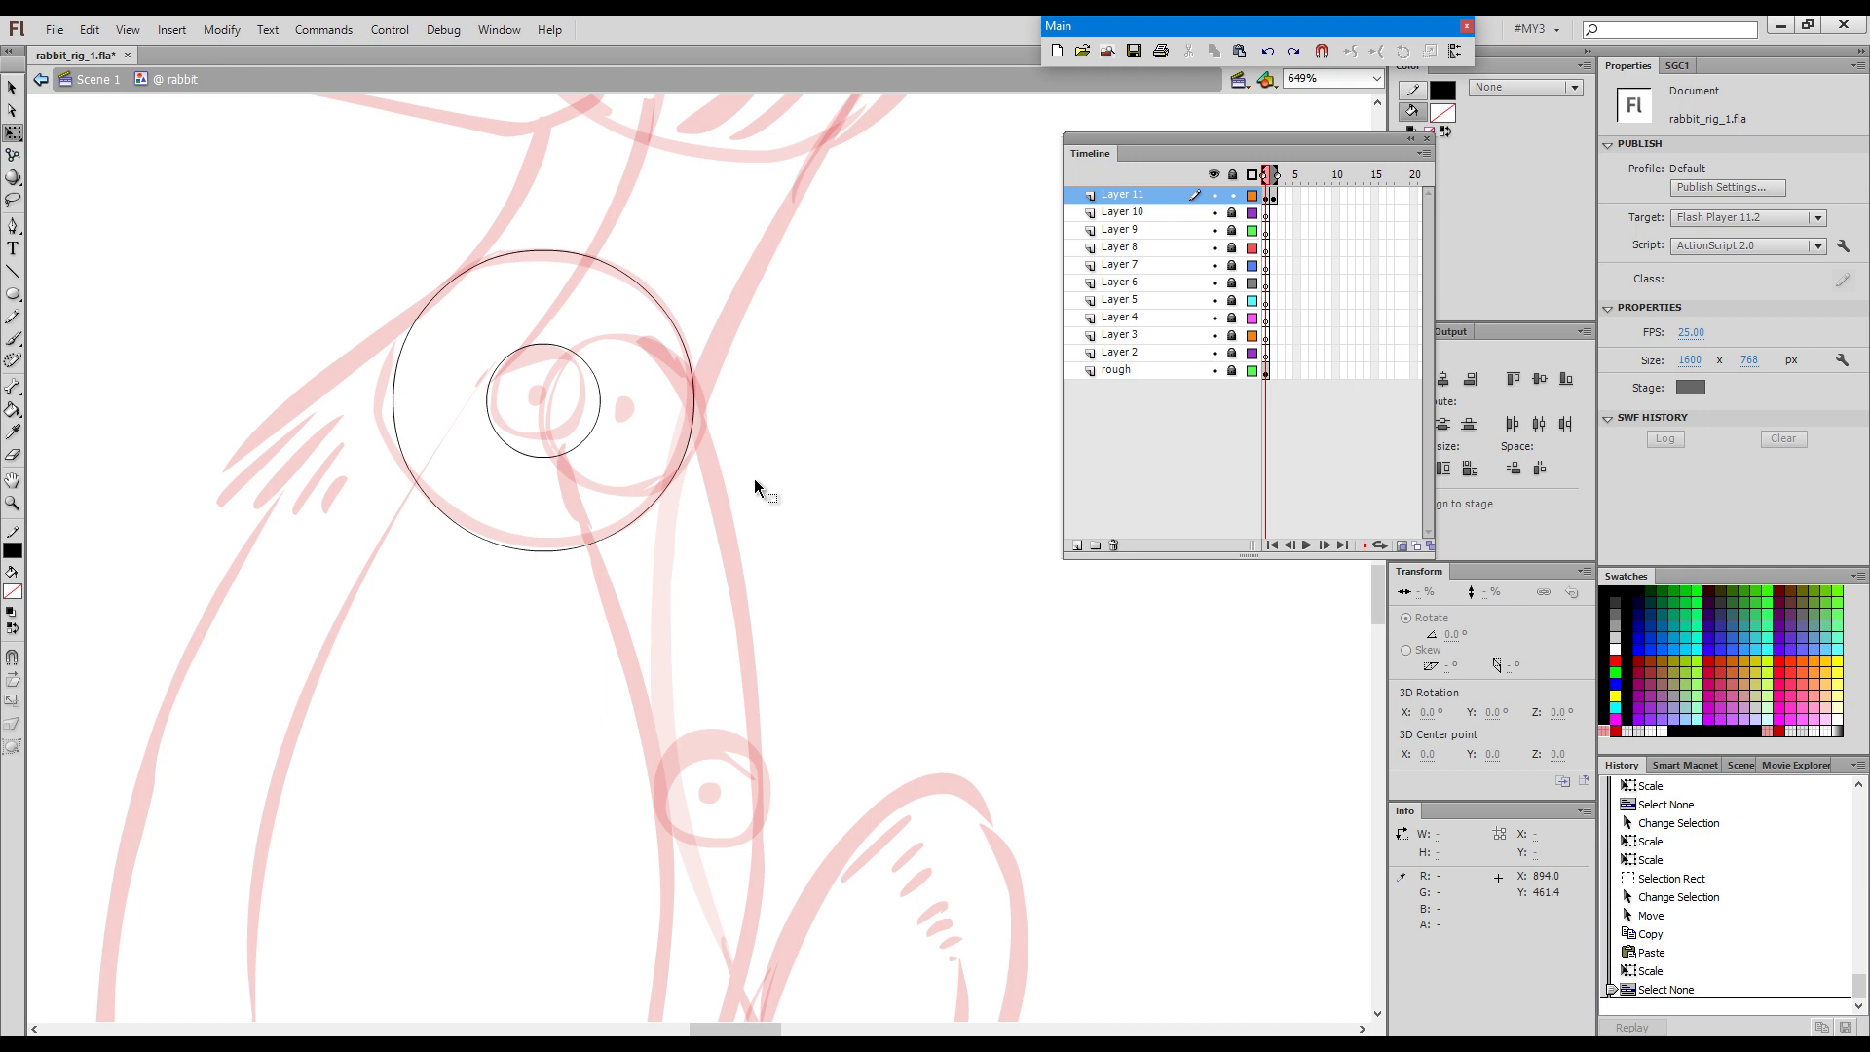
Draw a circle about 61.3 px wide over the large head pivot guide and nudge it left to line up.
key("o")
key("space")
left_click_drag(920, 355, 841, 789)
left_click_drag(649, 410, 778, 605)
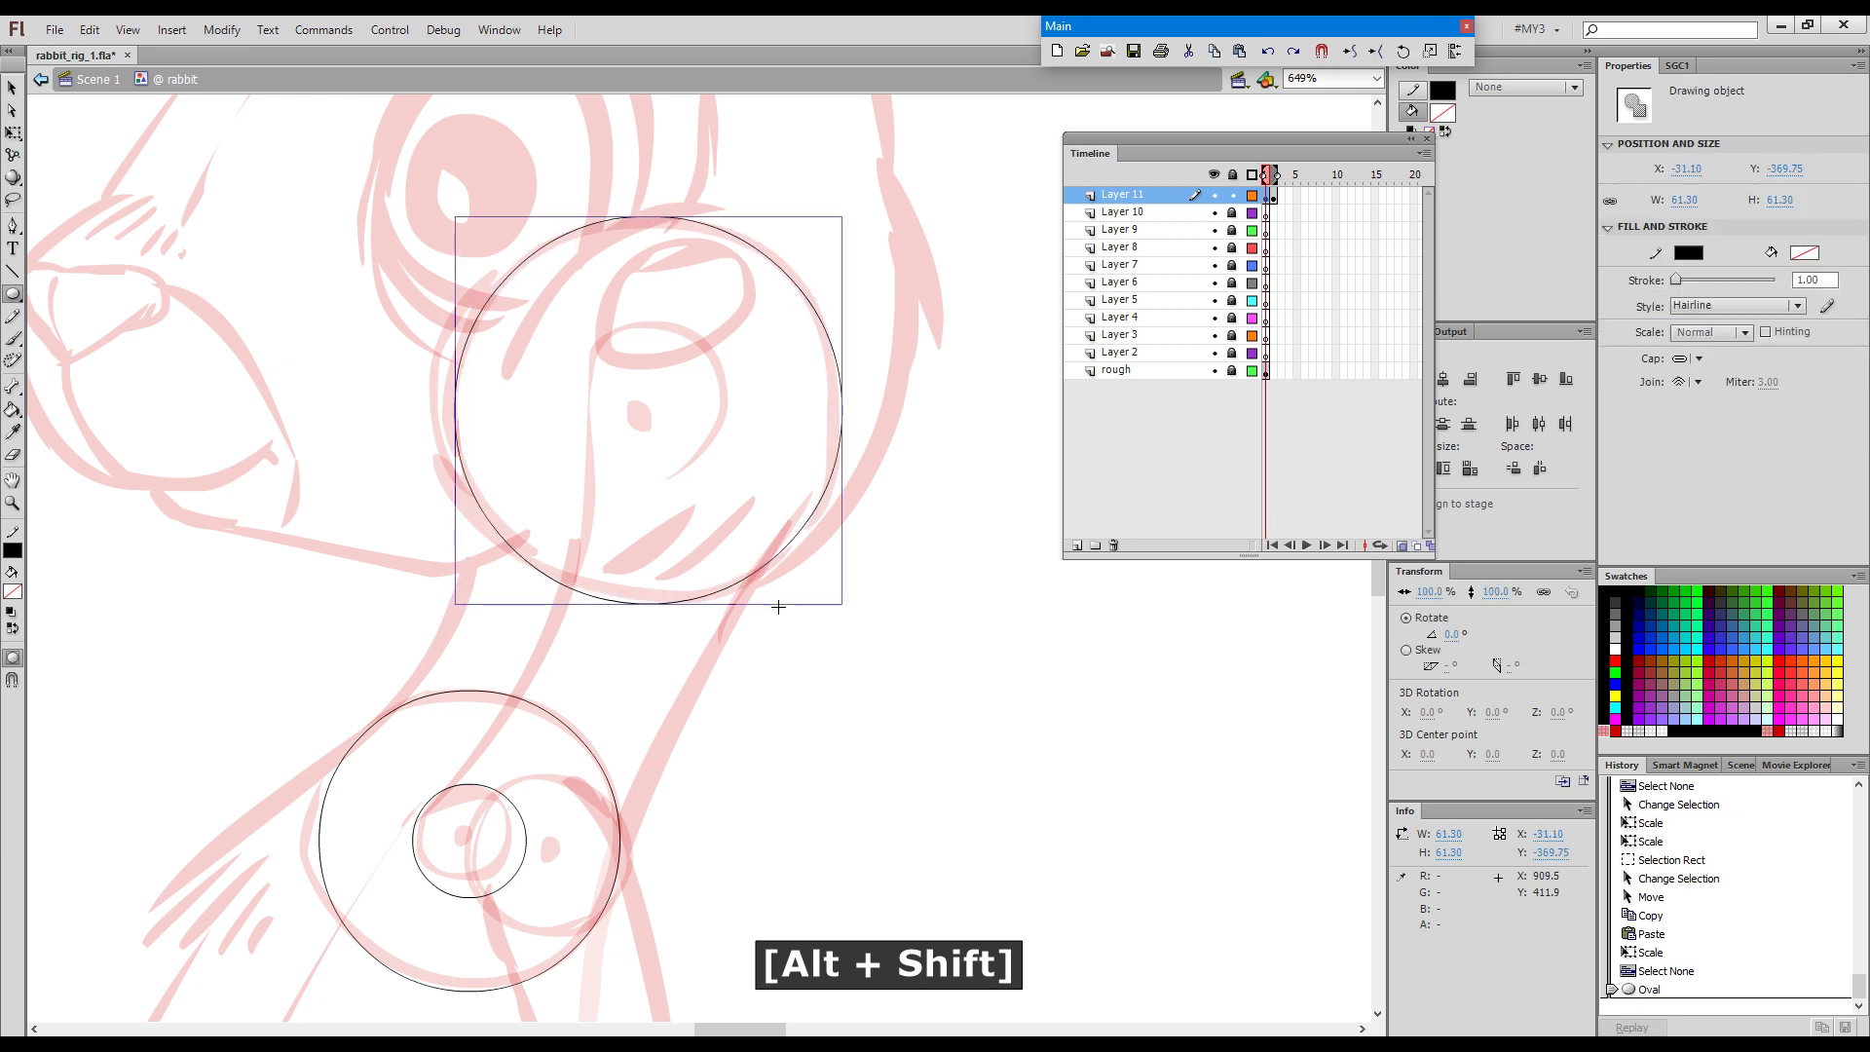
key("Left")
key("Left")
key("Left")
key("Left")
key("Left")
key("Left")
key("Left")
key("Left")
key("Left")
key("Left")
key("Left")
key("Left")
key("Left")
key("Right")
key("Left")
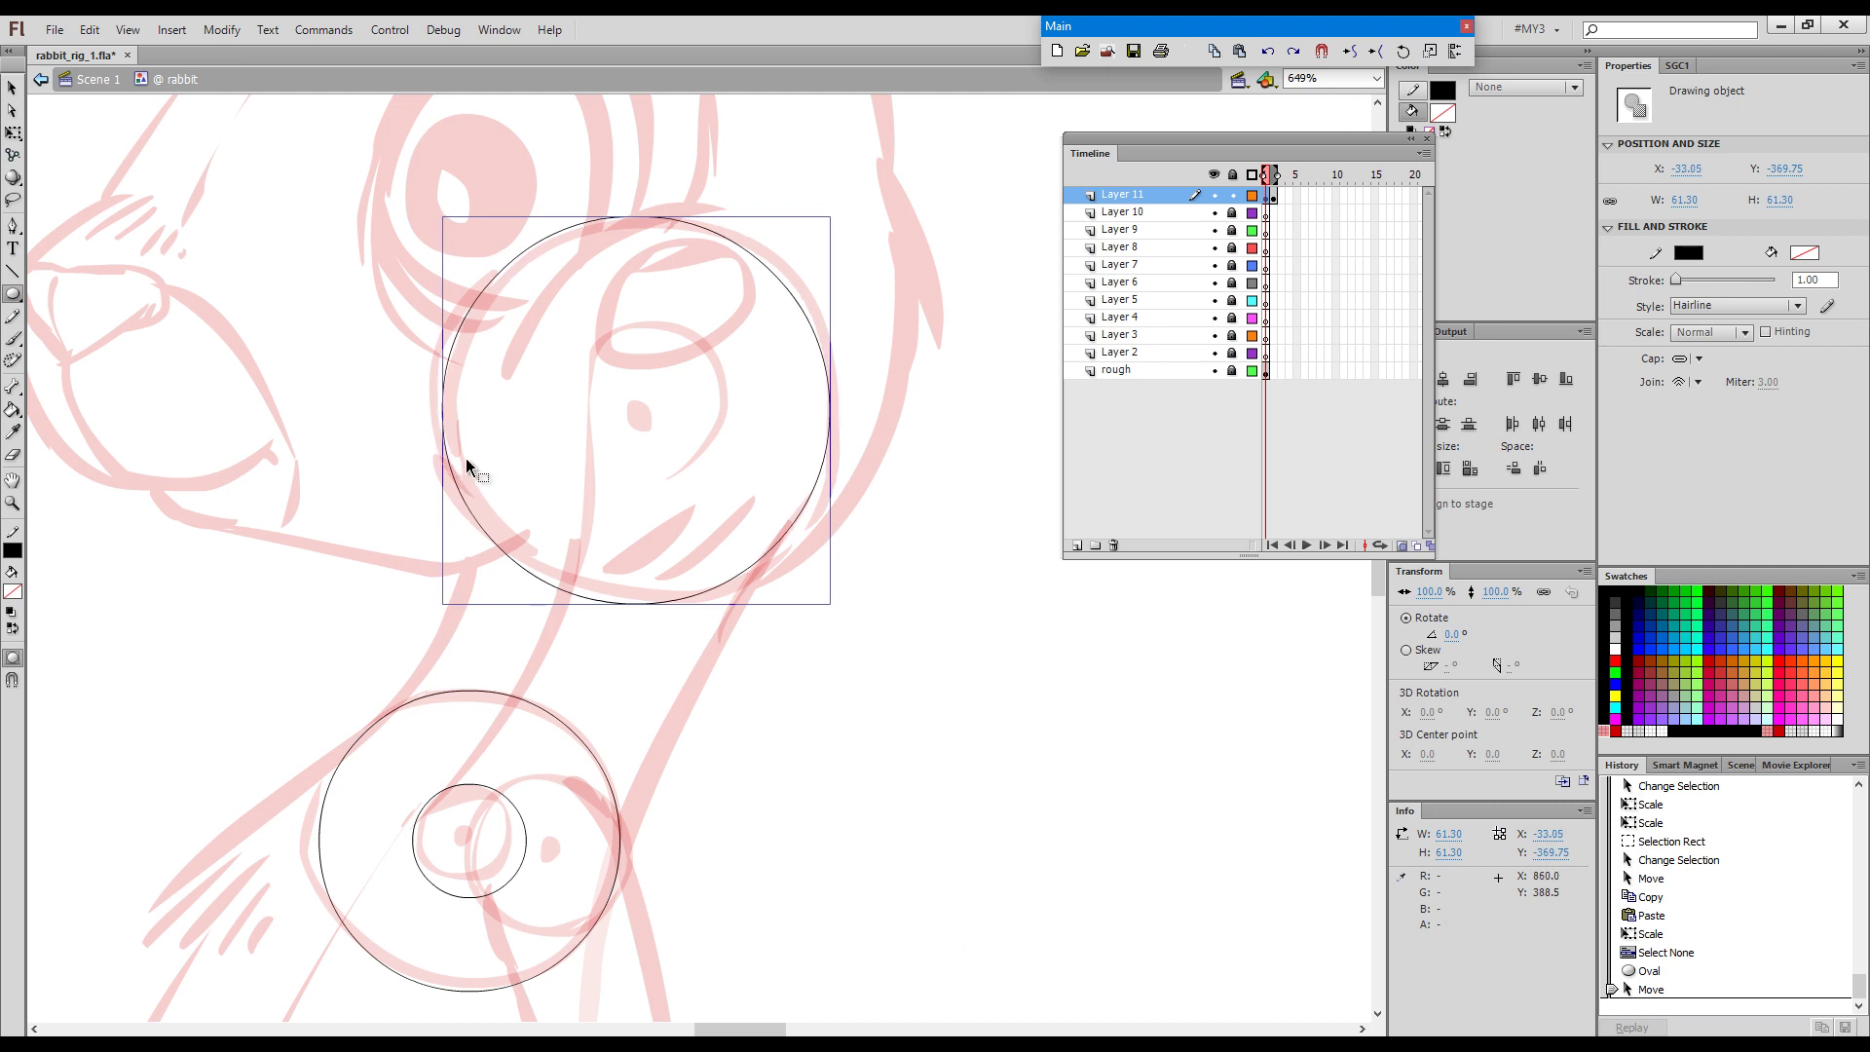
Scale the head circle down to about 60 px to fit the sketched guide, and deselect it.
key("q")
left_click_drag(443, 215, 449, 223)
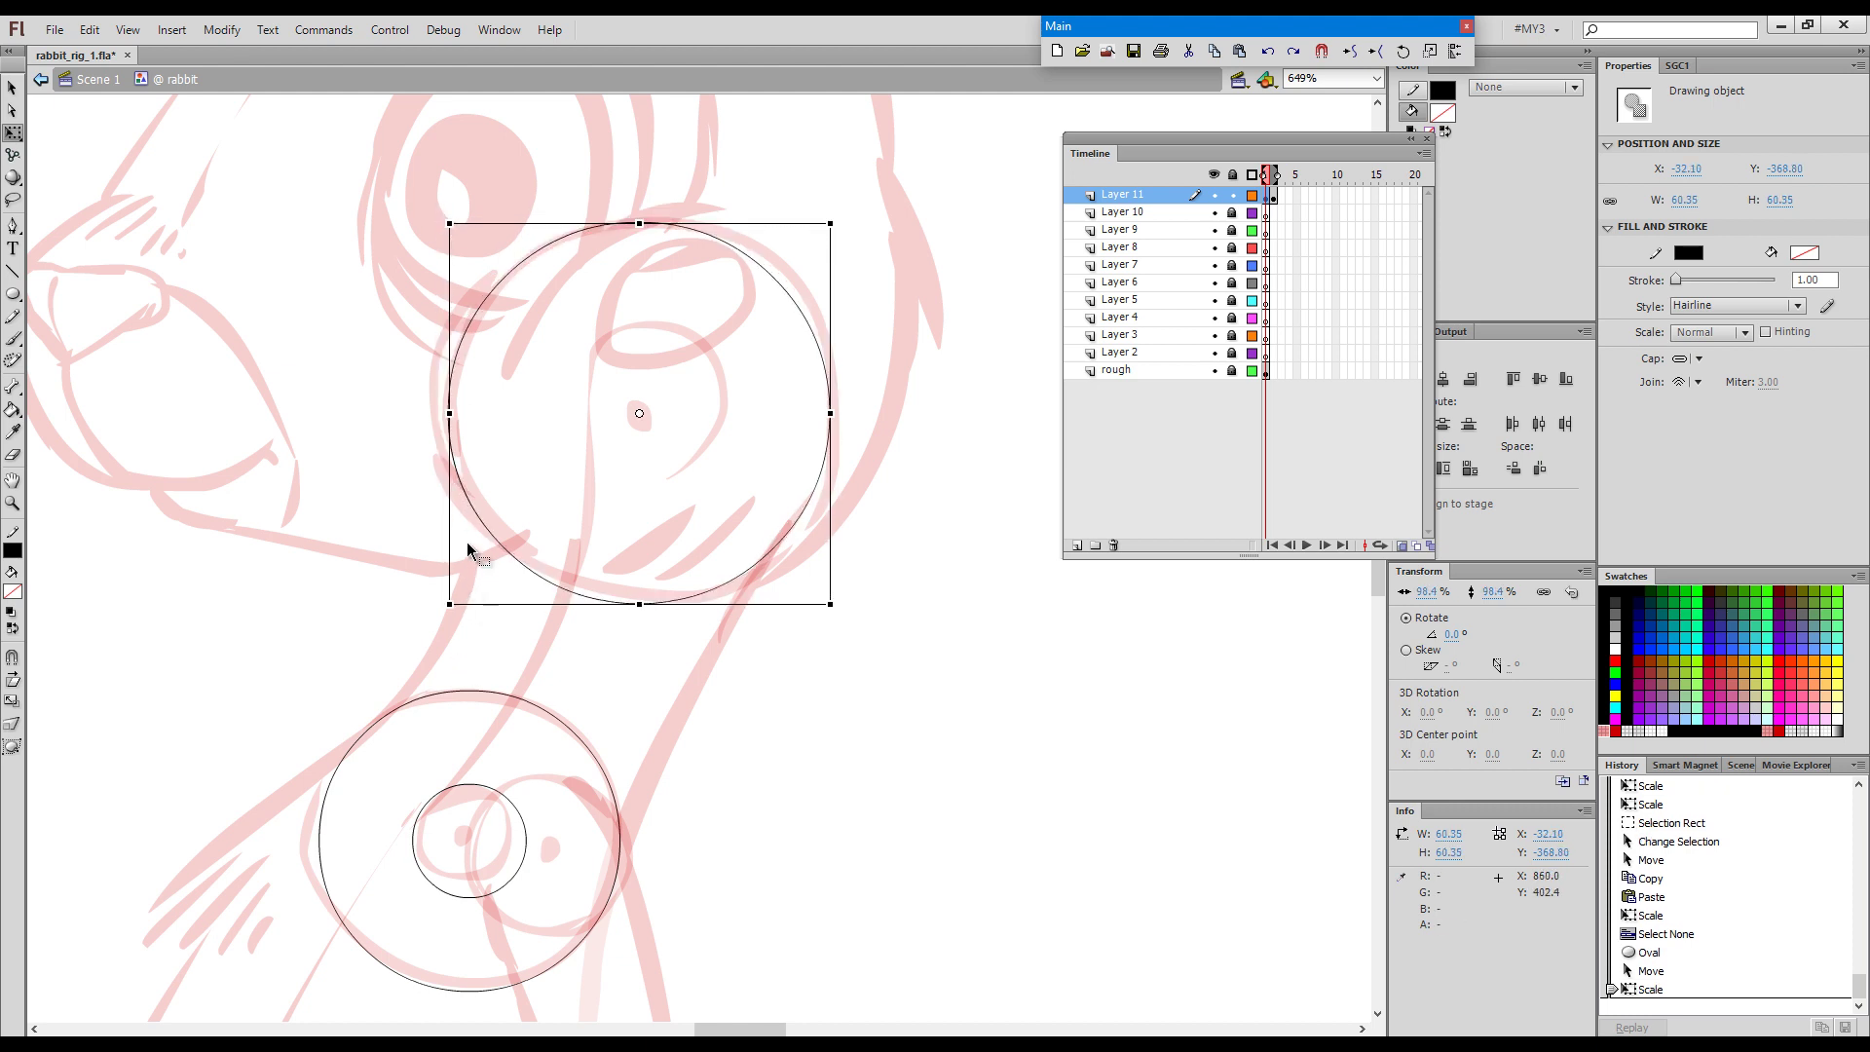
left_click_drag(449, 223, 451, 225)
key("Escape")
key("Escape")
Draw a circle about 24 px wide over the upper-arm pivot guide and scale it slightly to fit.
key("space")
mouse_move(944, 755)
left_mouse_down()
mouse_move(943, 626)
mouse_move(914, 734)
mouse_move(925, 595)
mouse_move(903, 762)
mouse_move(905, 451)
left_mouse_up()
mouse_move(900, 653)
left_mouse_down()
mouse_move(930, 572)
mouse_move(886, 546)
left_mouse_up()
key("o")
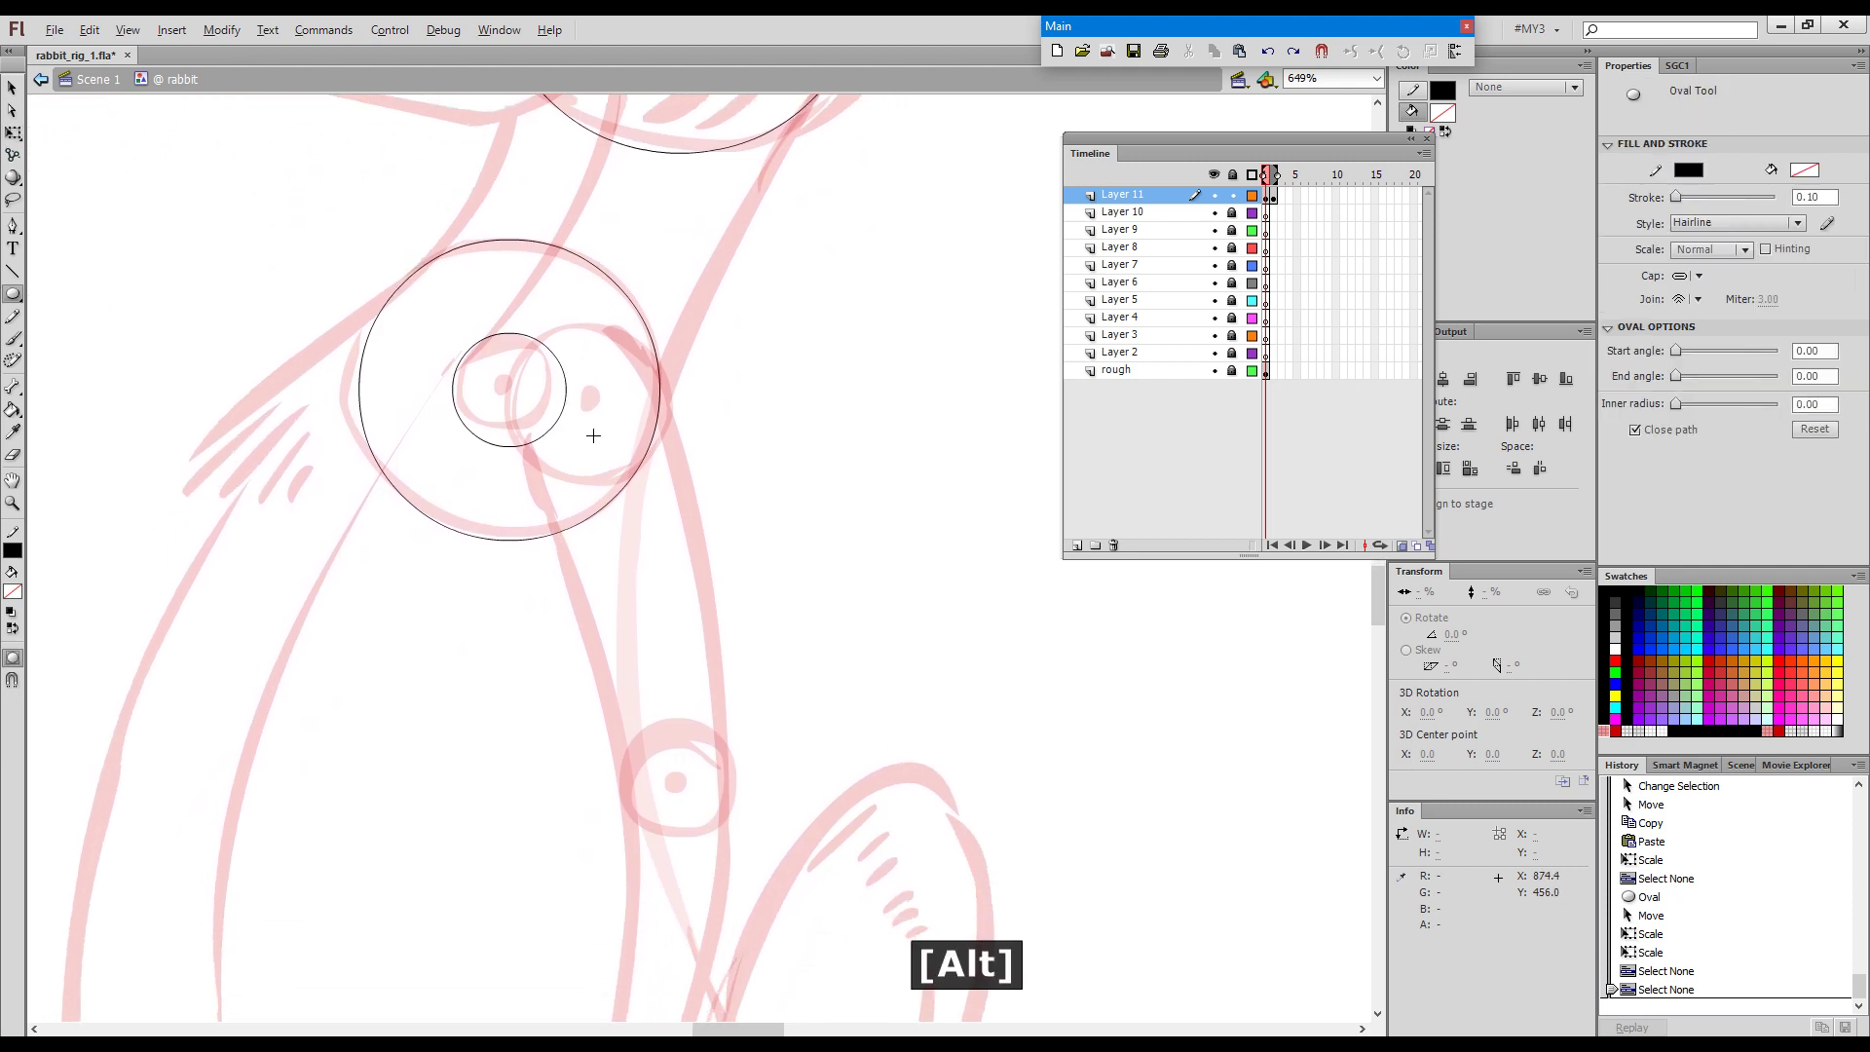
left_click_drag(591, 400, 649, 476)
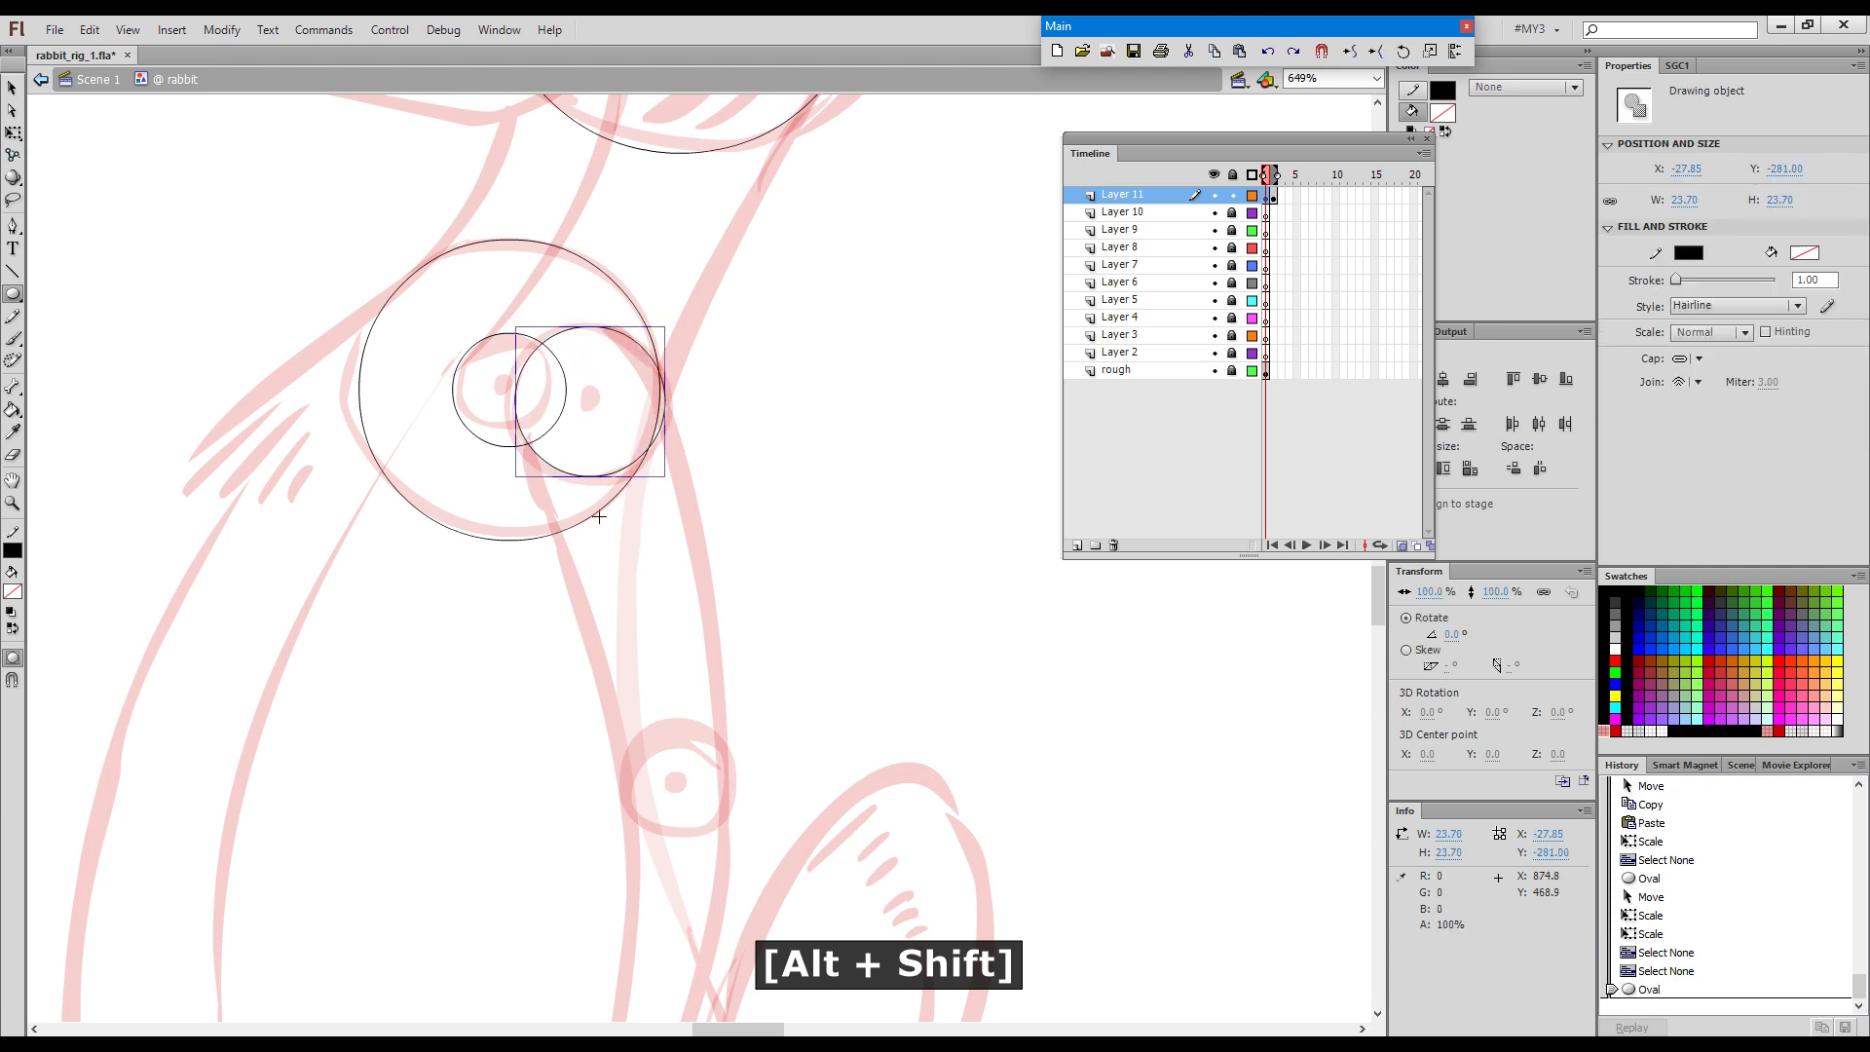
key("q")
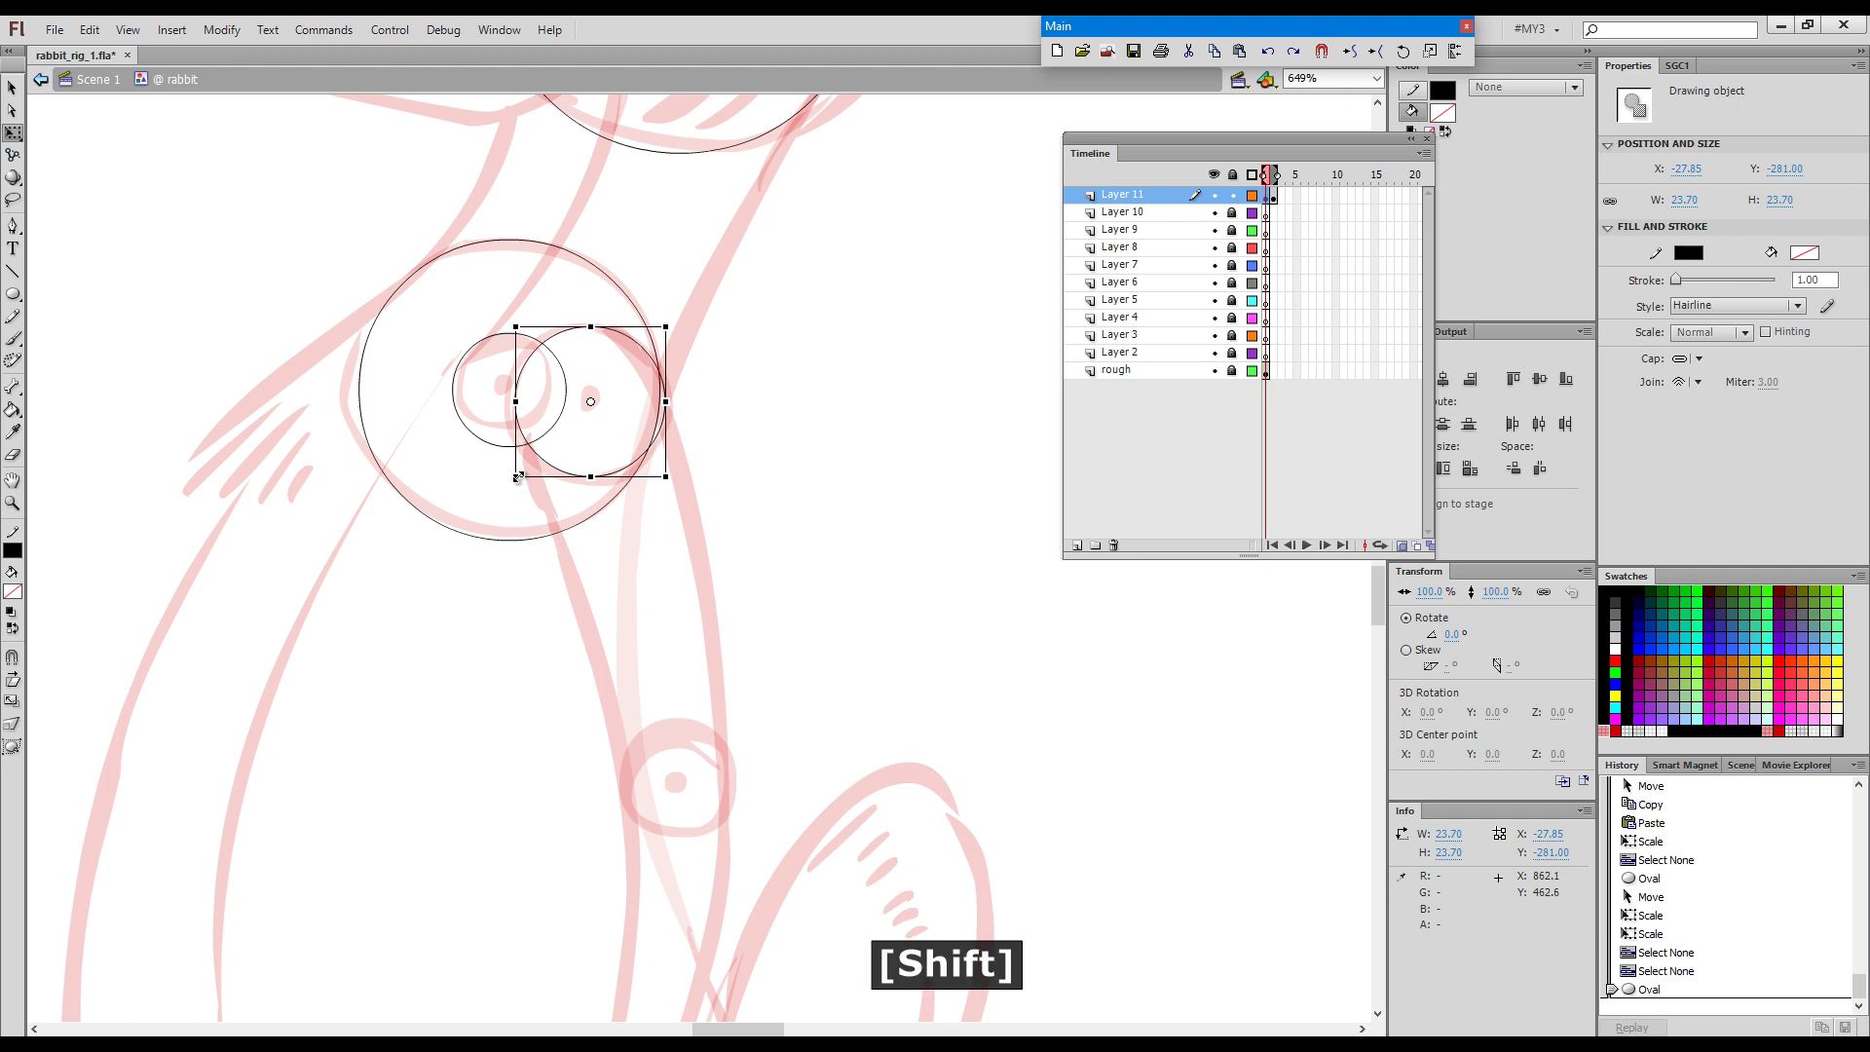
left_click_drag(517, 478, 515, 491)
left_click(861, 681)
Draw a circle over the elbow guide, scale it to about 17.7 px wide and nudge it into alignment.
key("space")
left_click_drag(859, 789, 864, 398)
key("o")
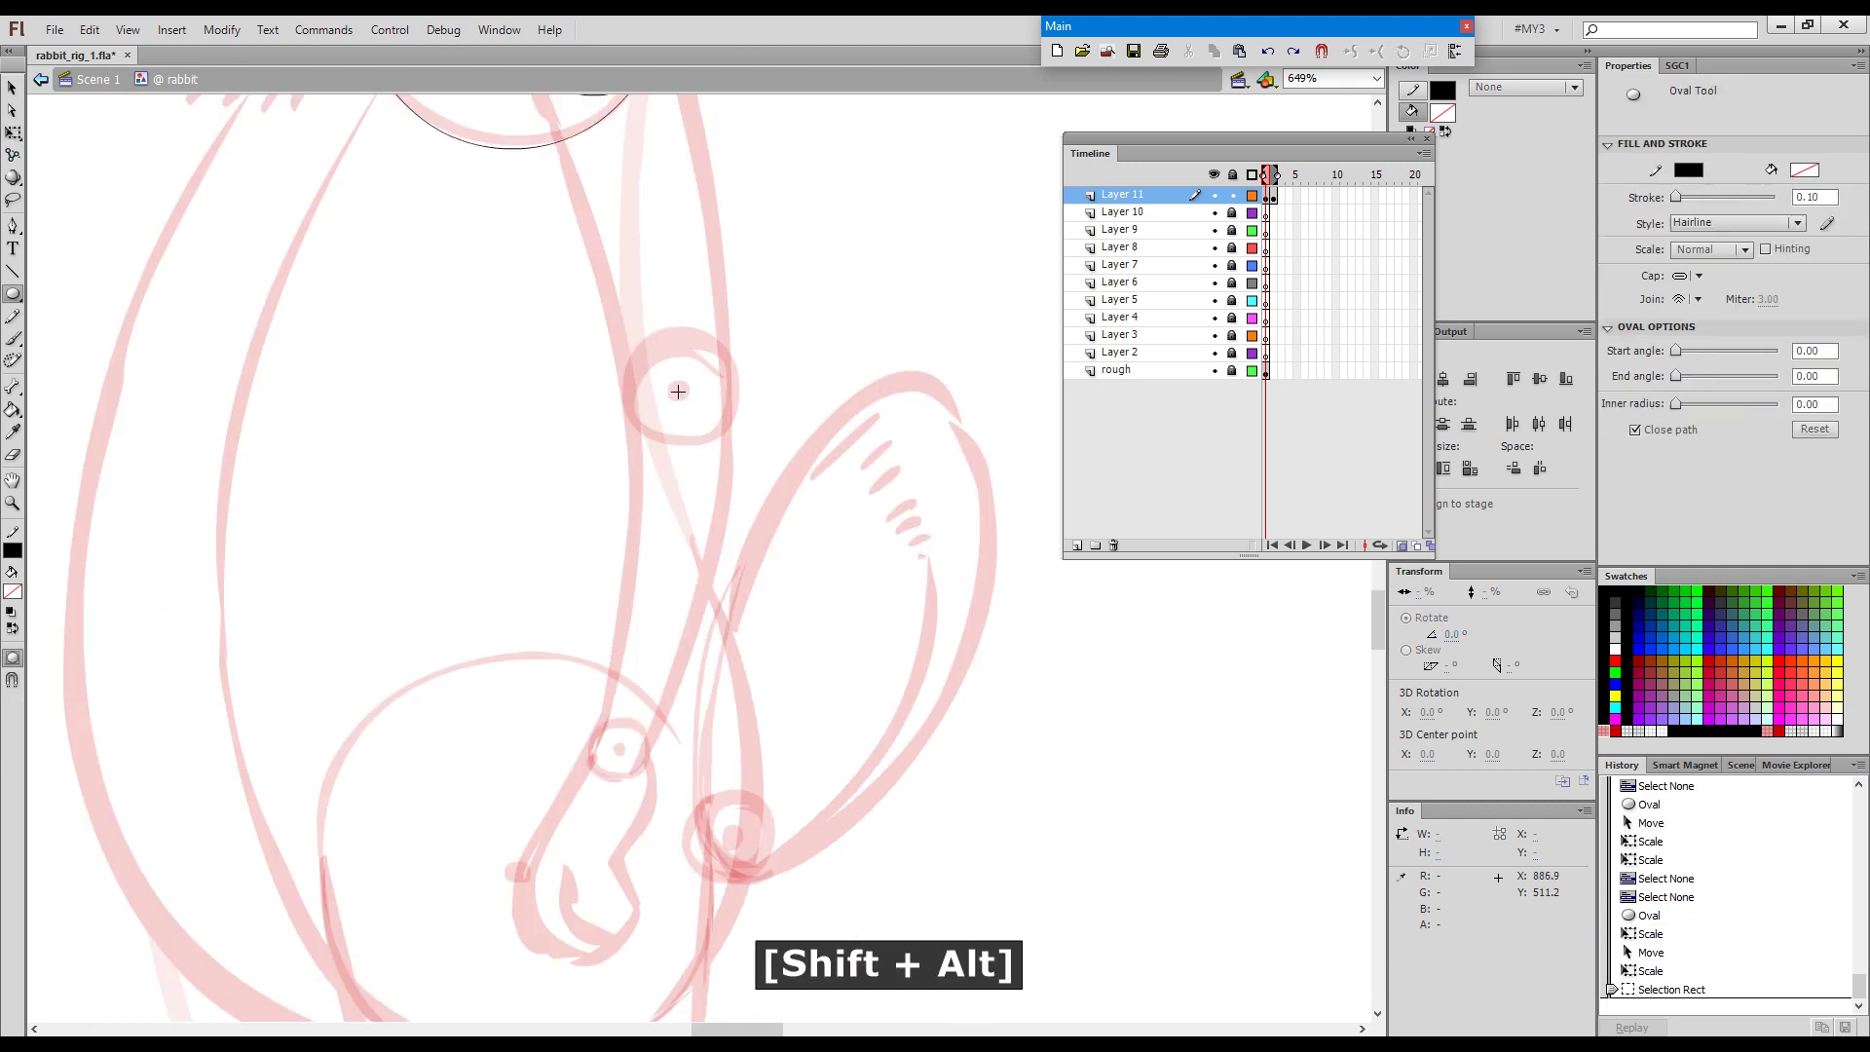
left_click_drag(683, 398, 715, 445)
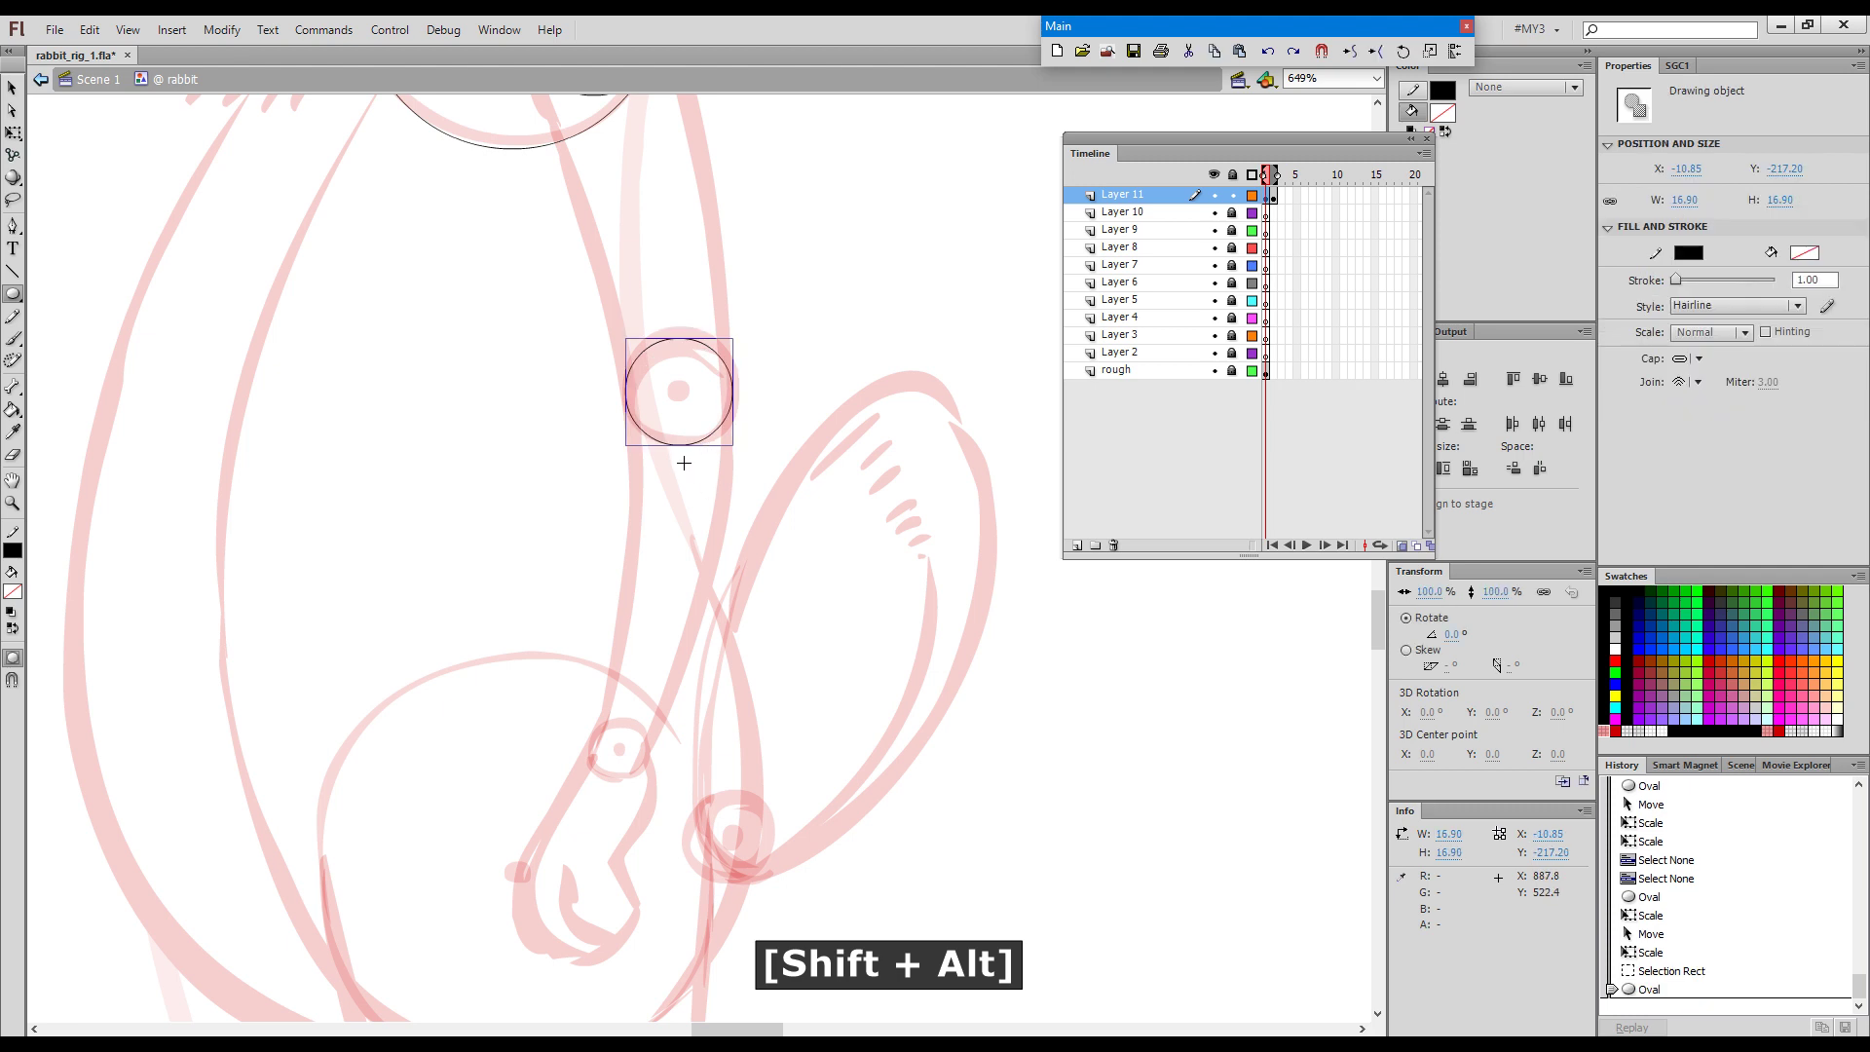
key("q")
left_click_drag(624, 337, 620, 332)
key("Down")
key("Right")
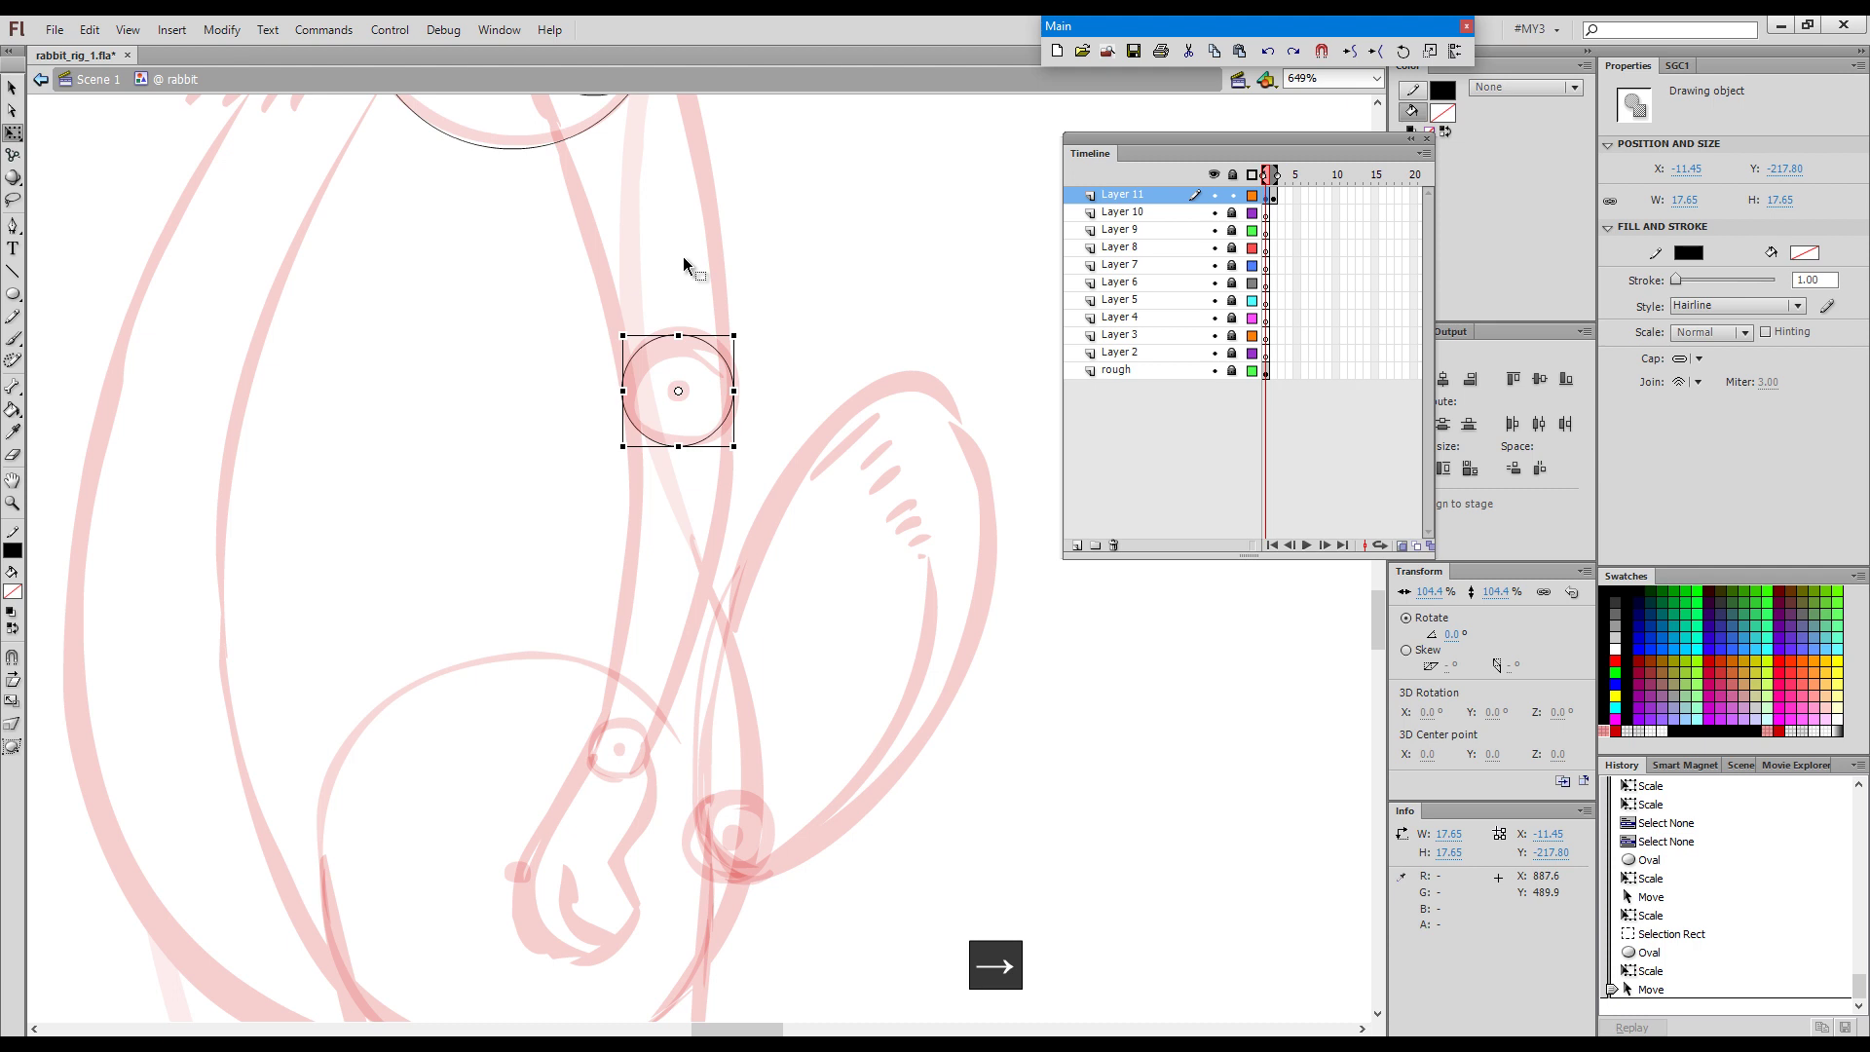
Draw outline circles over the wrist, tail-base and hip guides, making the hip circle about 61.3 px wide.
key("o")
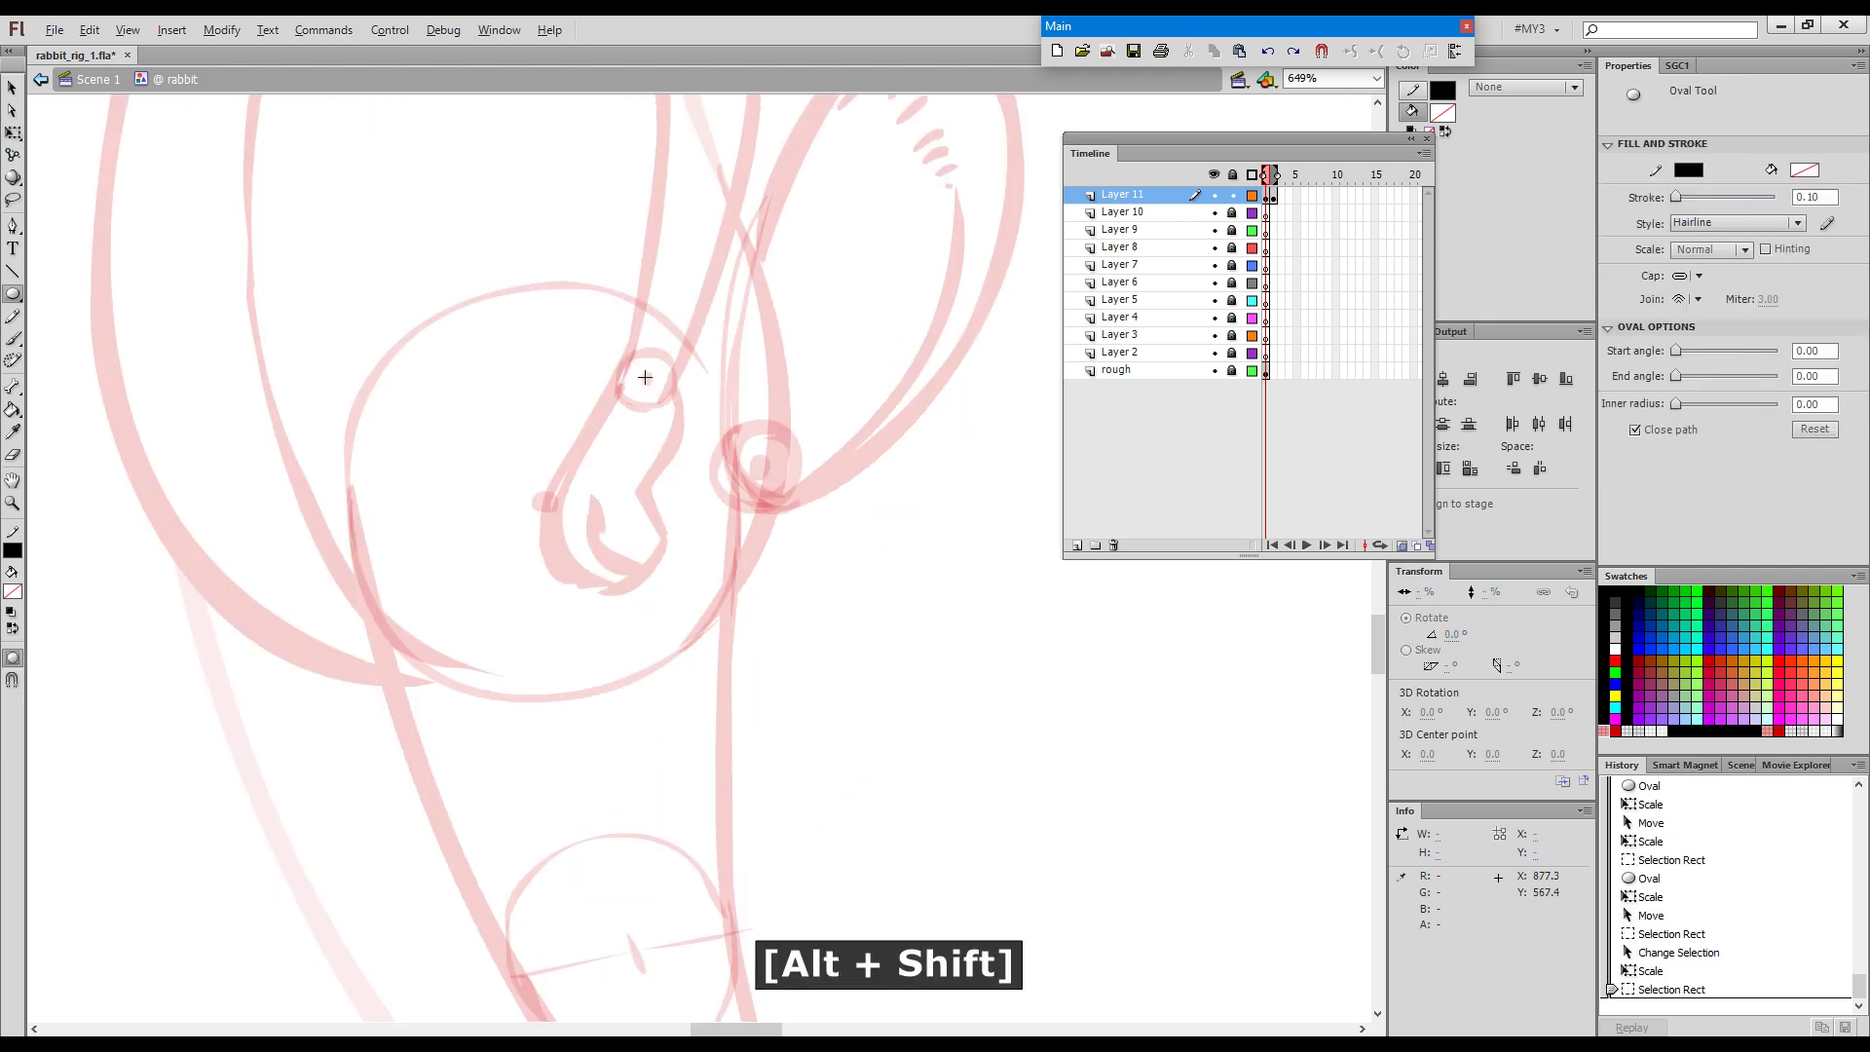
left_click_drag(645, 377, 656, 403)
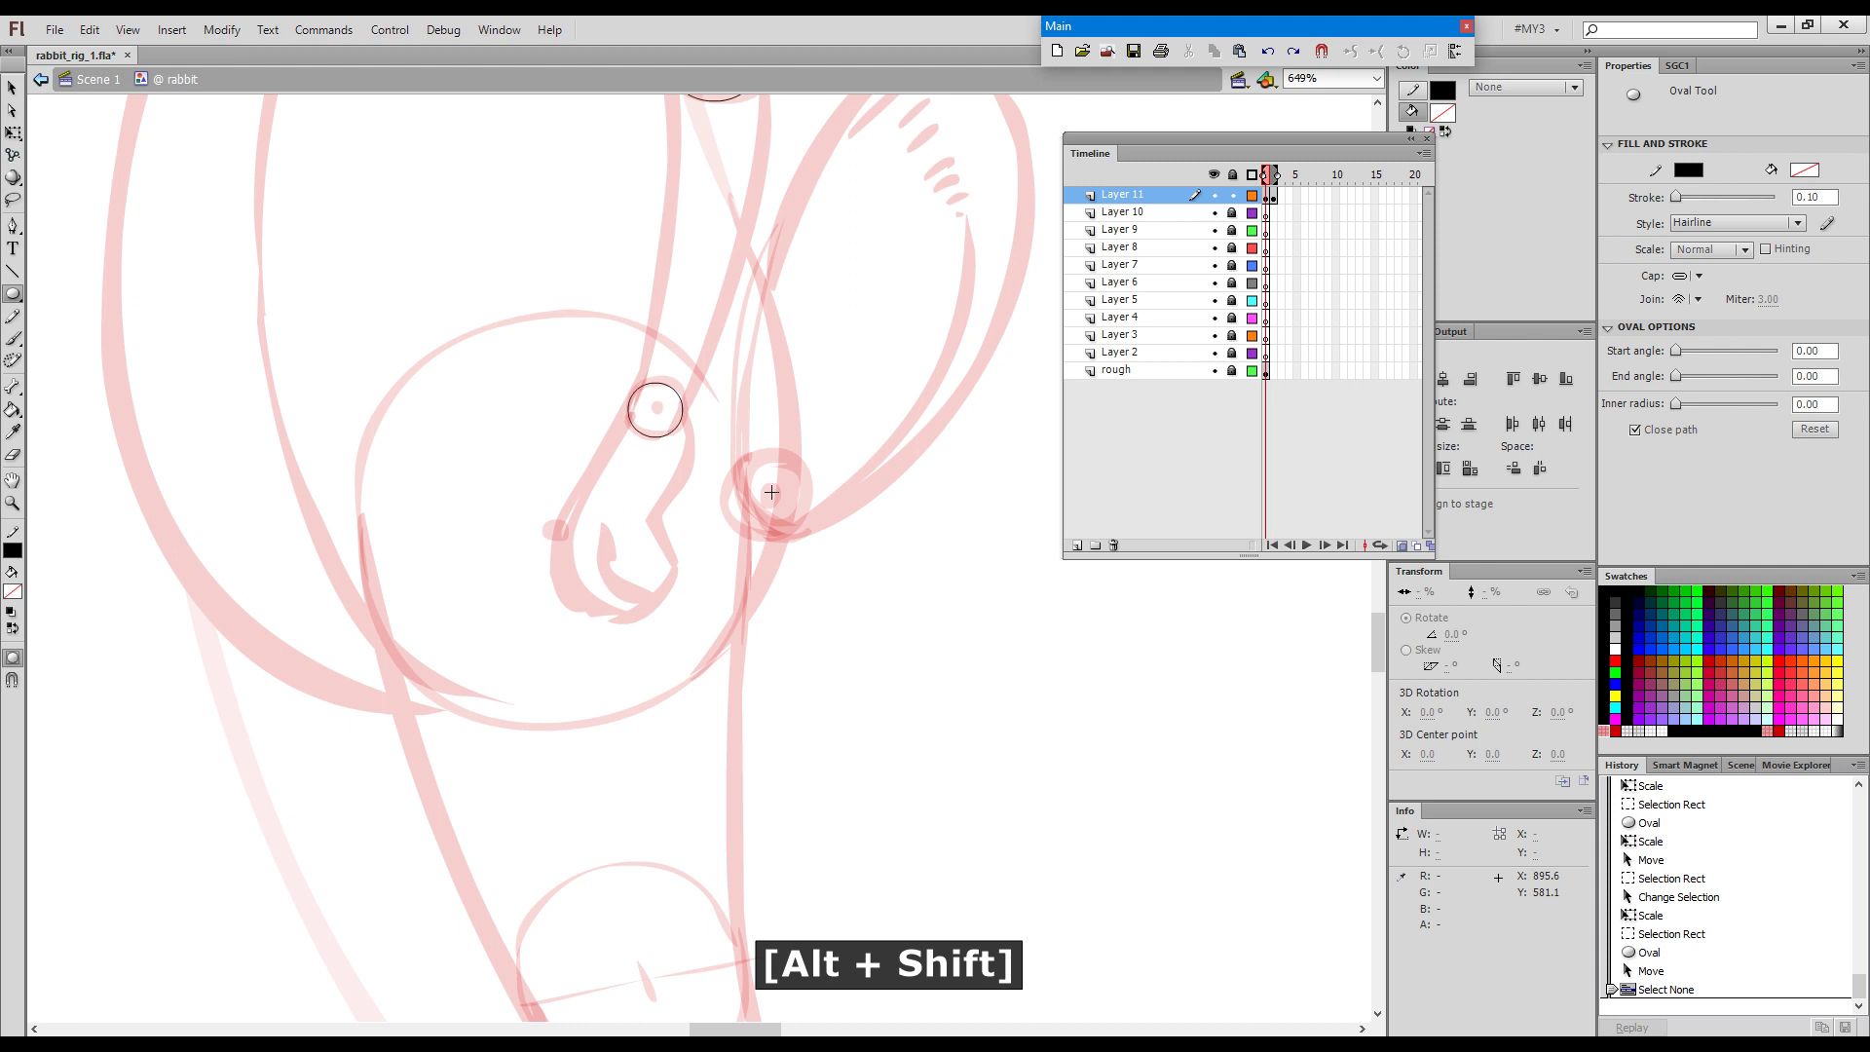
mouse_move(771, 493)
left_mouse_down()
mouse_move(787, 530)
mouse_move(788, 499)
left_mouse_up()
left_click_drag(556, 532, 710, 729)
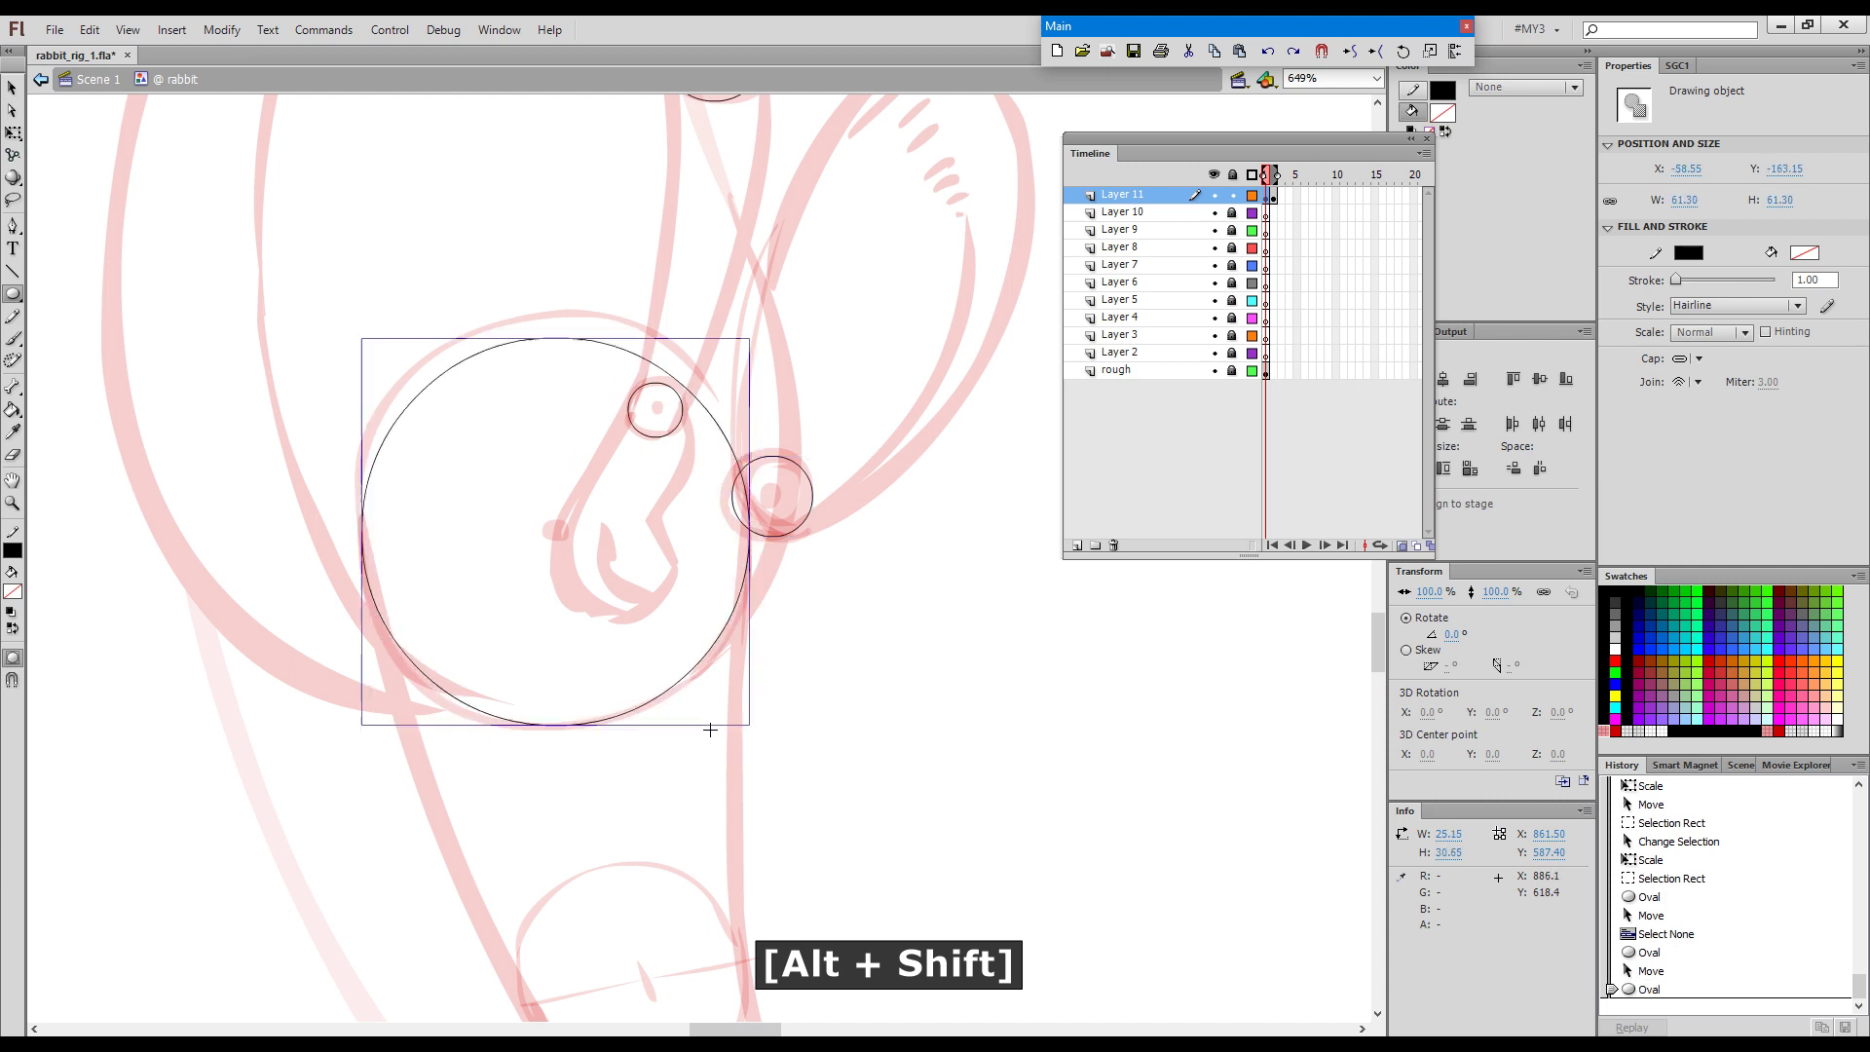
Scale the hip circle up to about 62.35 px wide and nudge it onto its guide.
key("q")
left_click_drag(362, 338, 355, 325)
key("Down")
key("Down")
key("Right")
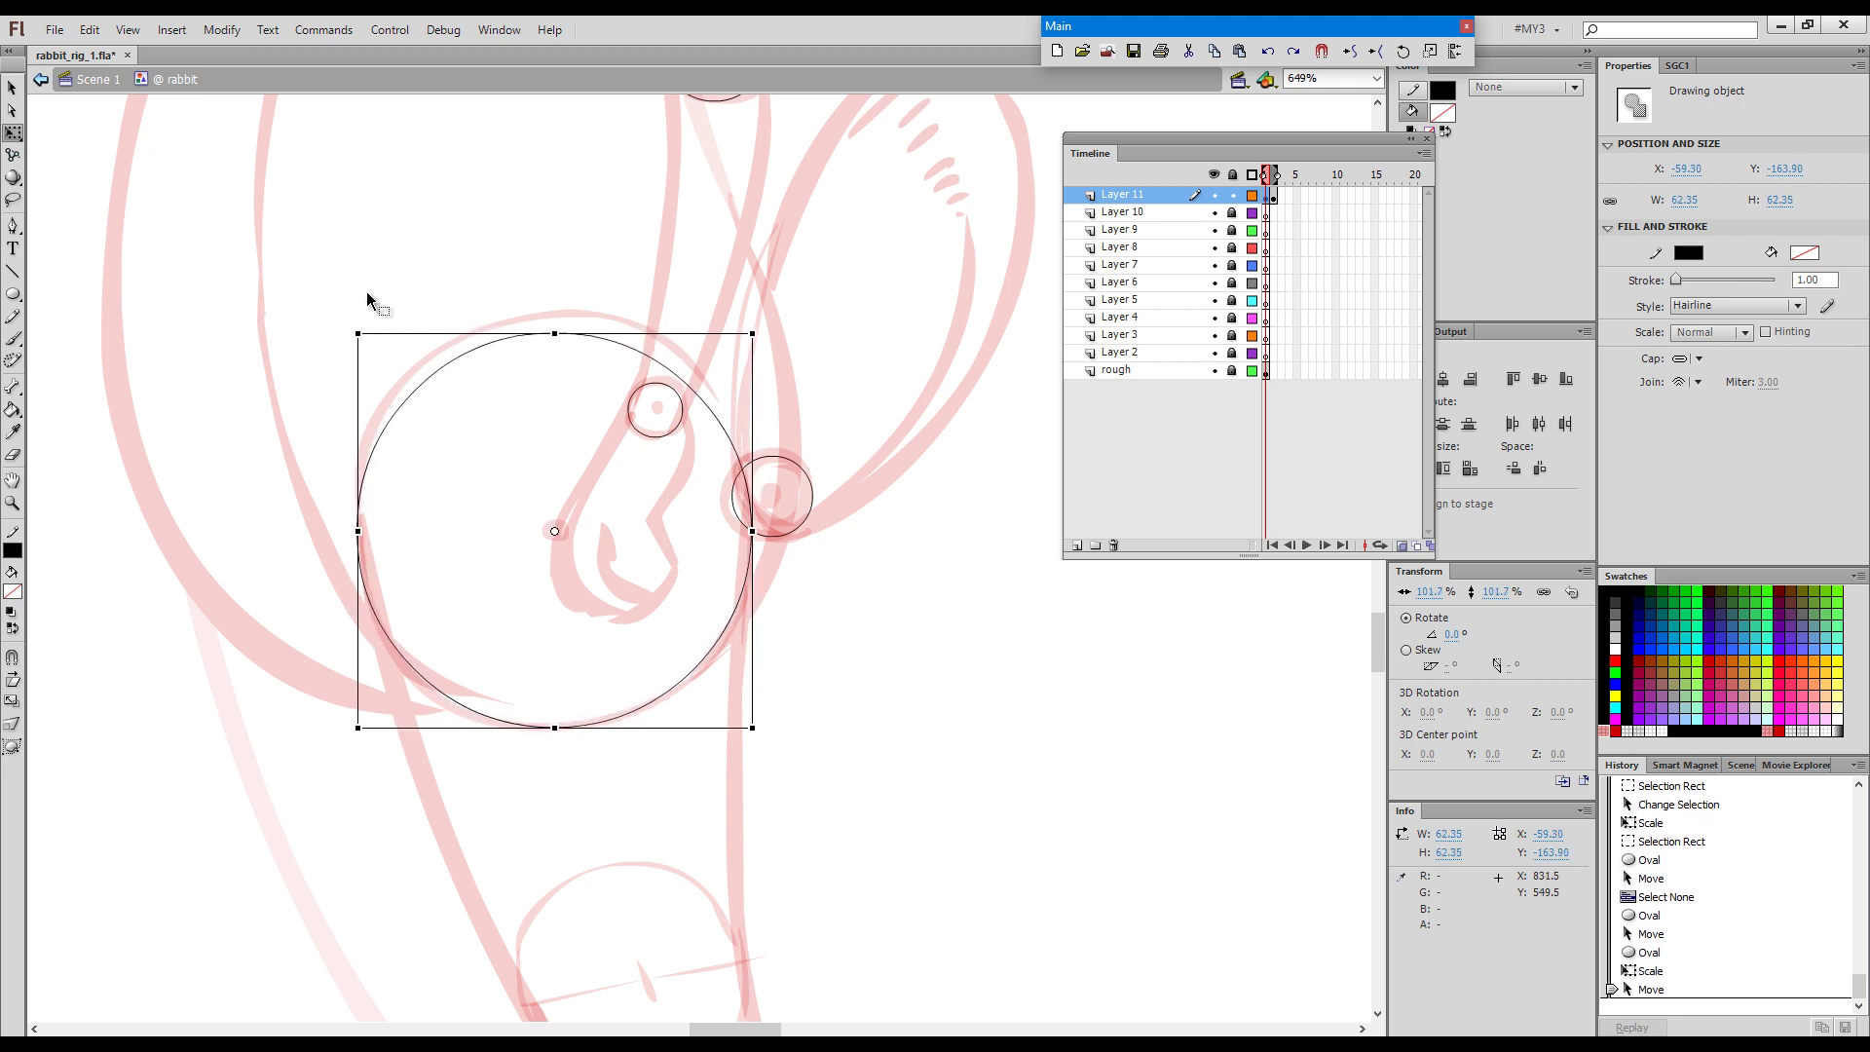
left_click(998, 844)
Draw a circle about 36.1 px wide over the knee guide and nudge it up into alignment.
key("space")
left_click_drag(998, 843, 925, 204)
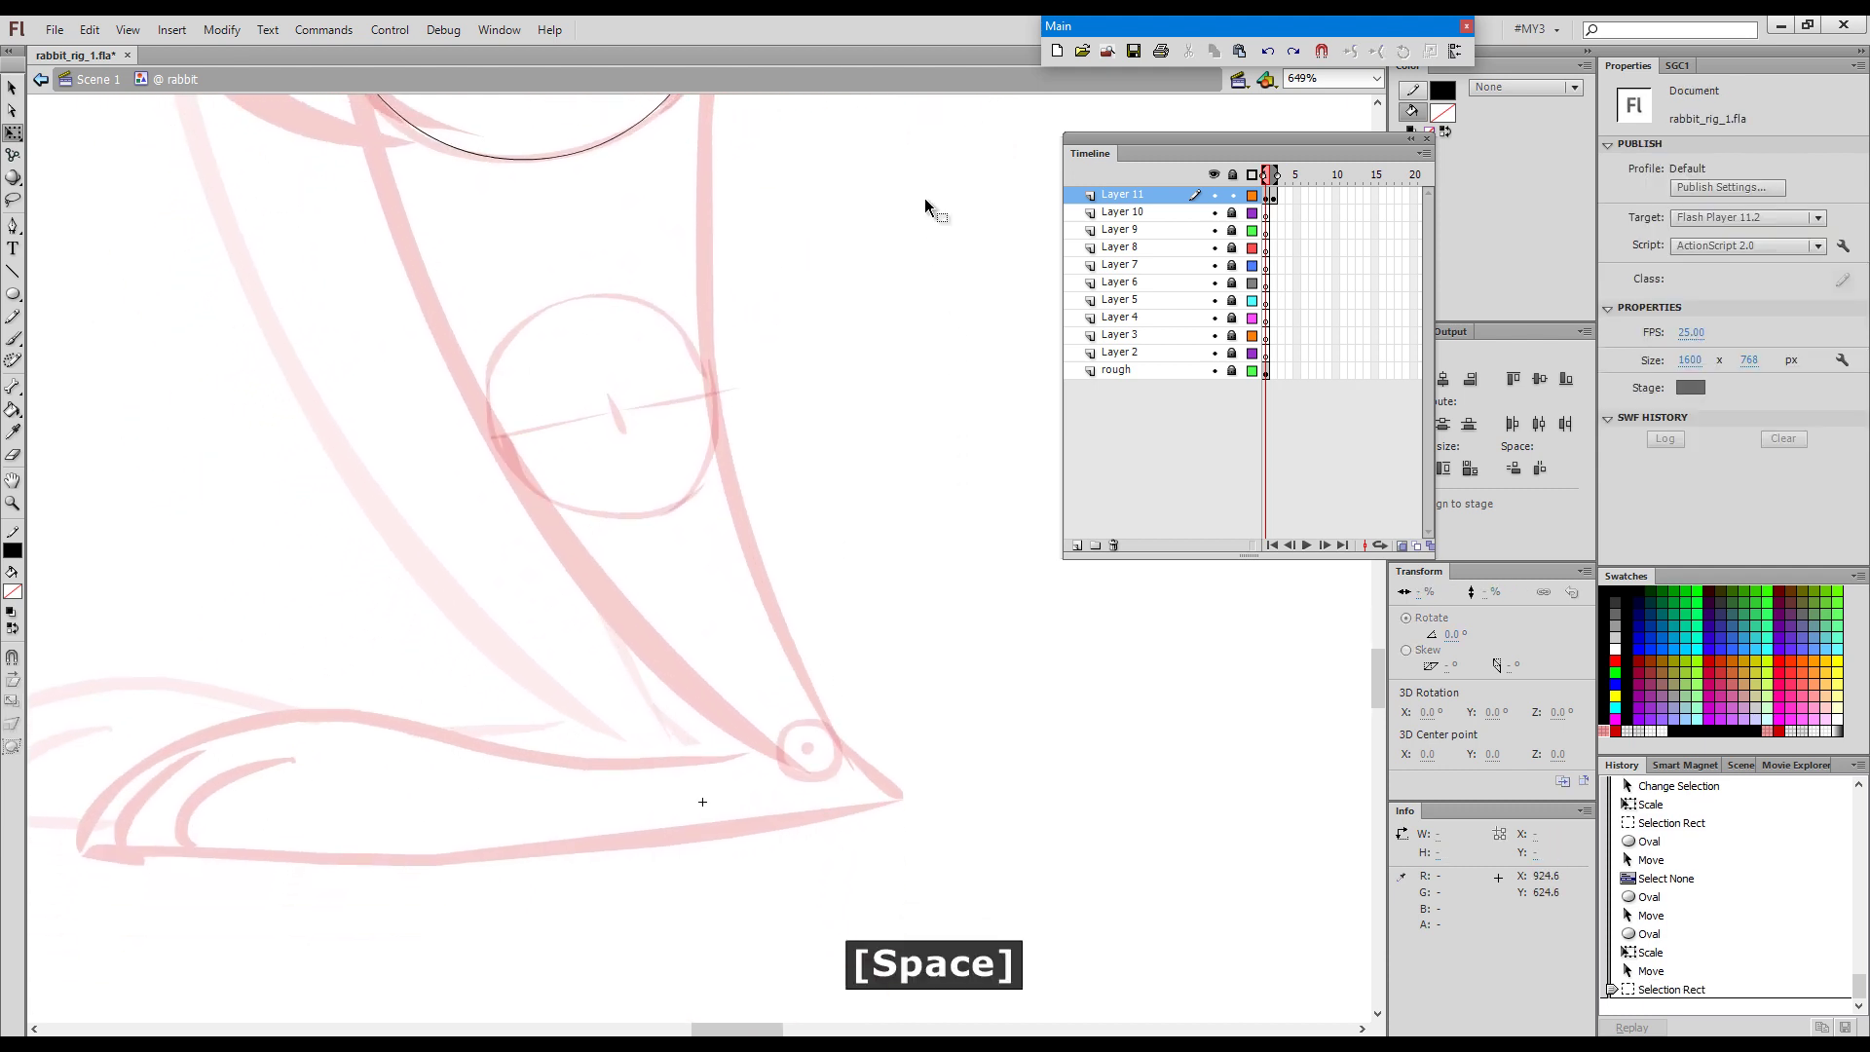
key("o")
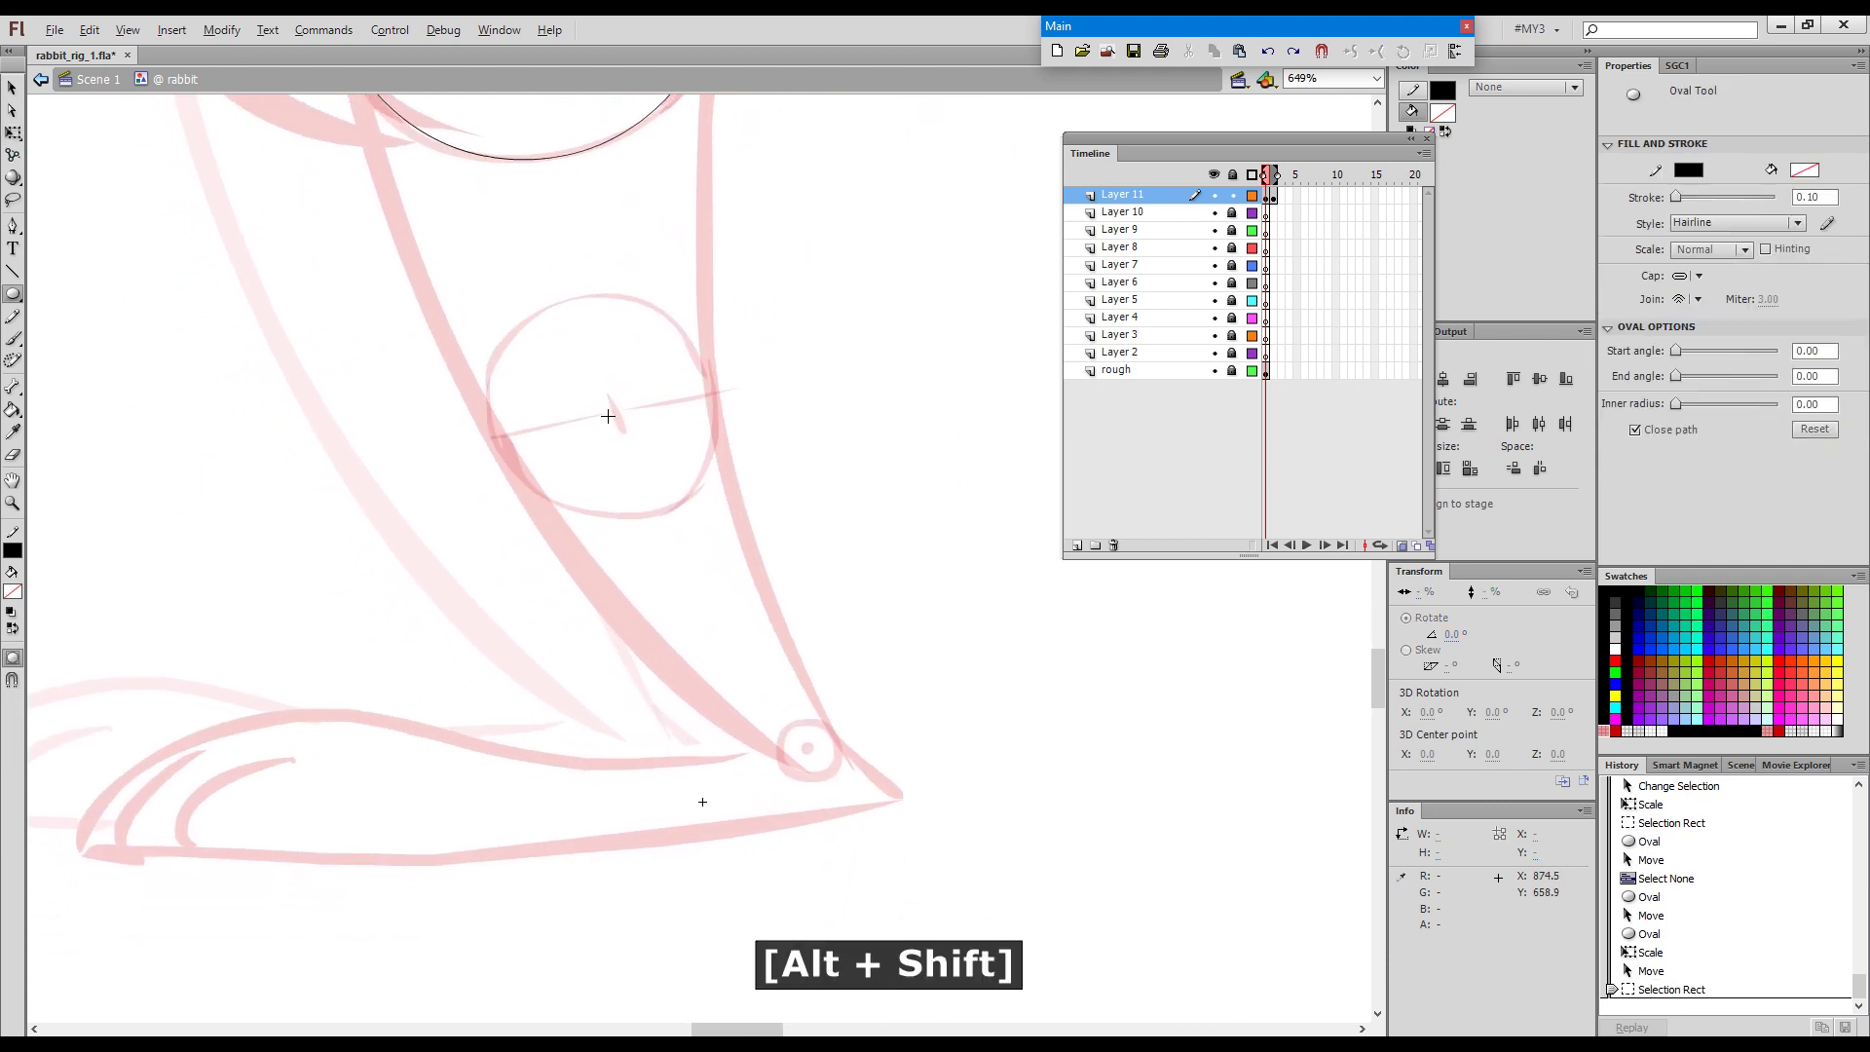
left_click_drag(604, 415, 700, 529)
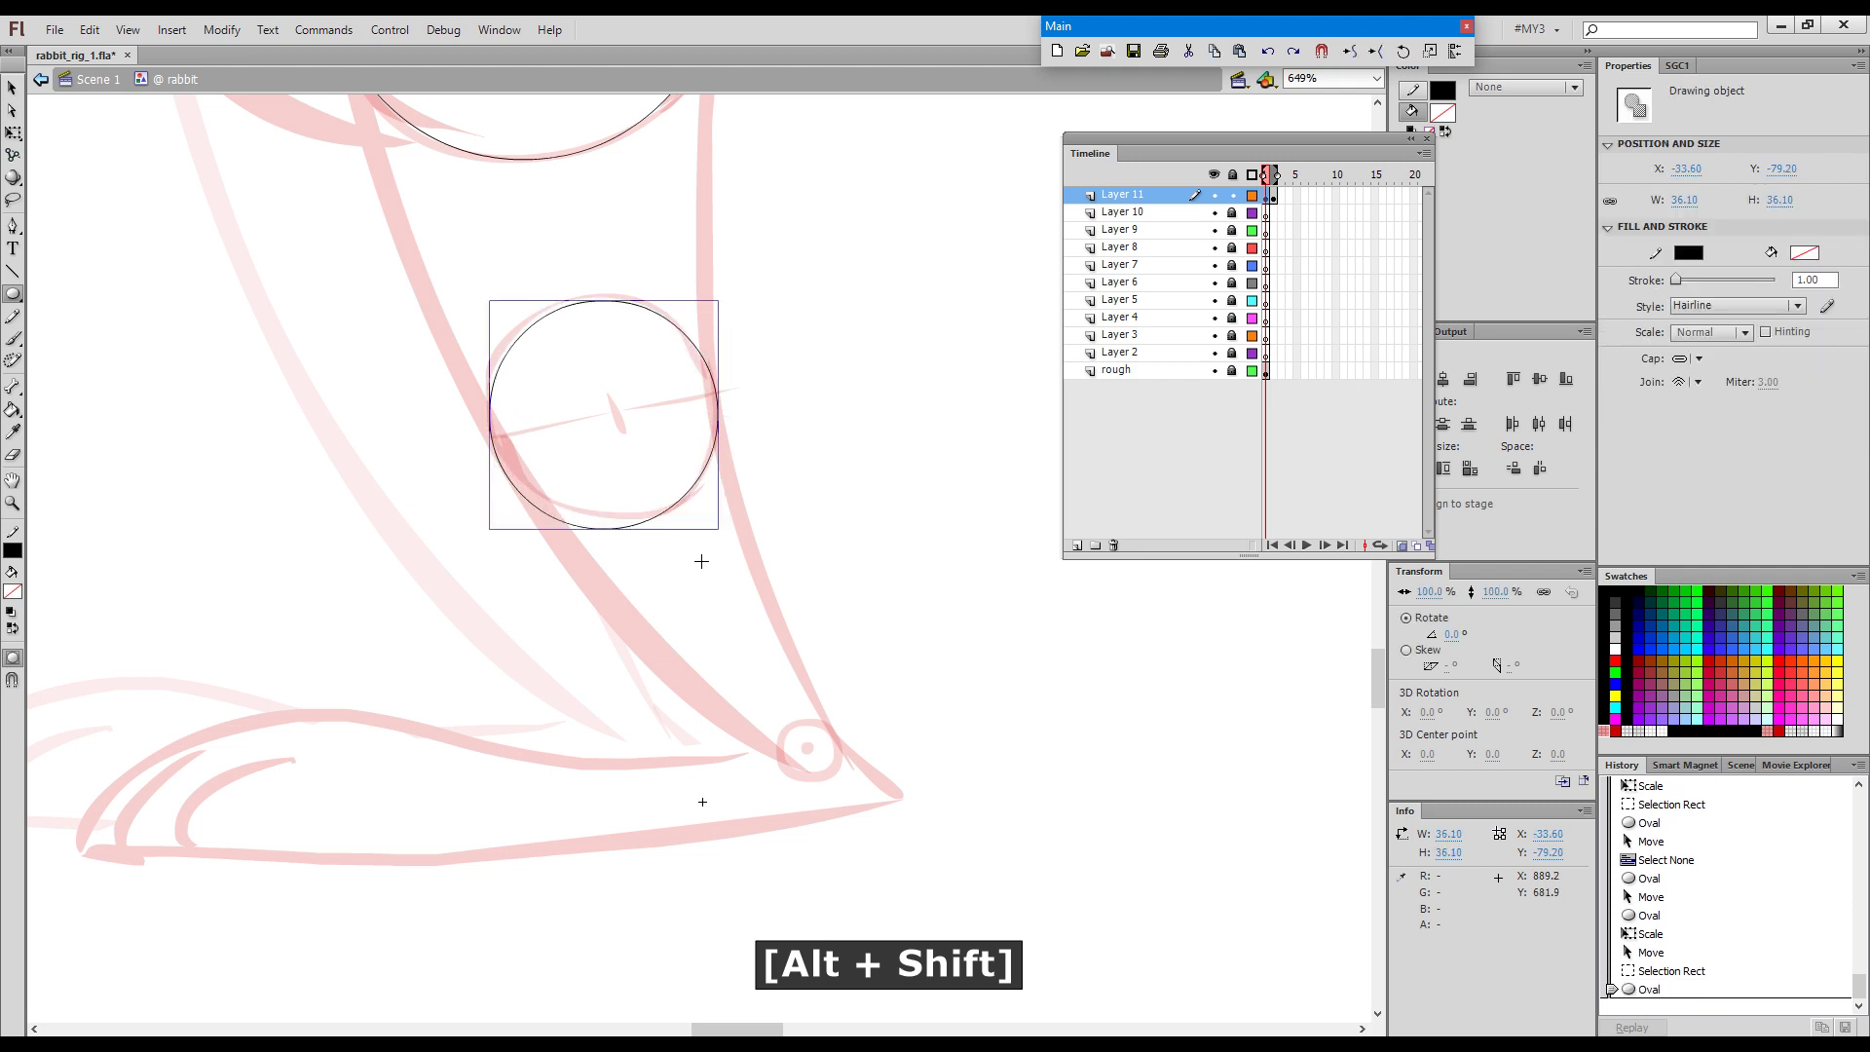
key("Up")
key("Up")
key("Up")
key("Left")
key("Up")
key("Up")
key("Up")
key("Down")
key("Down")
key("Left")
key("Right")
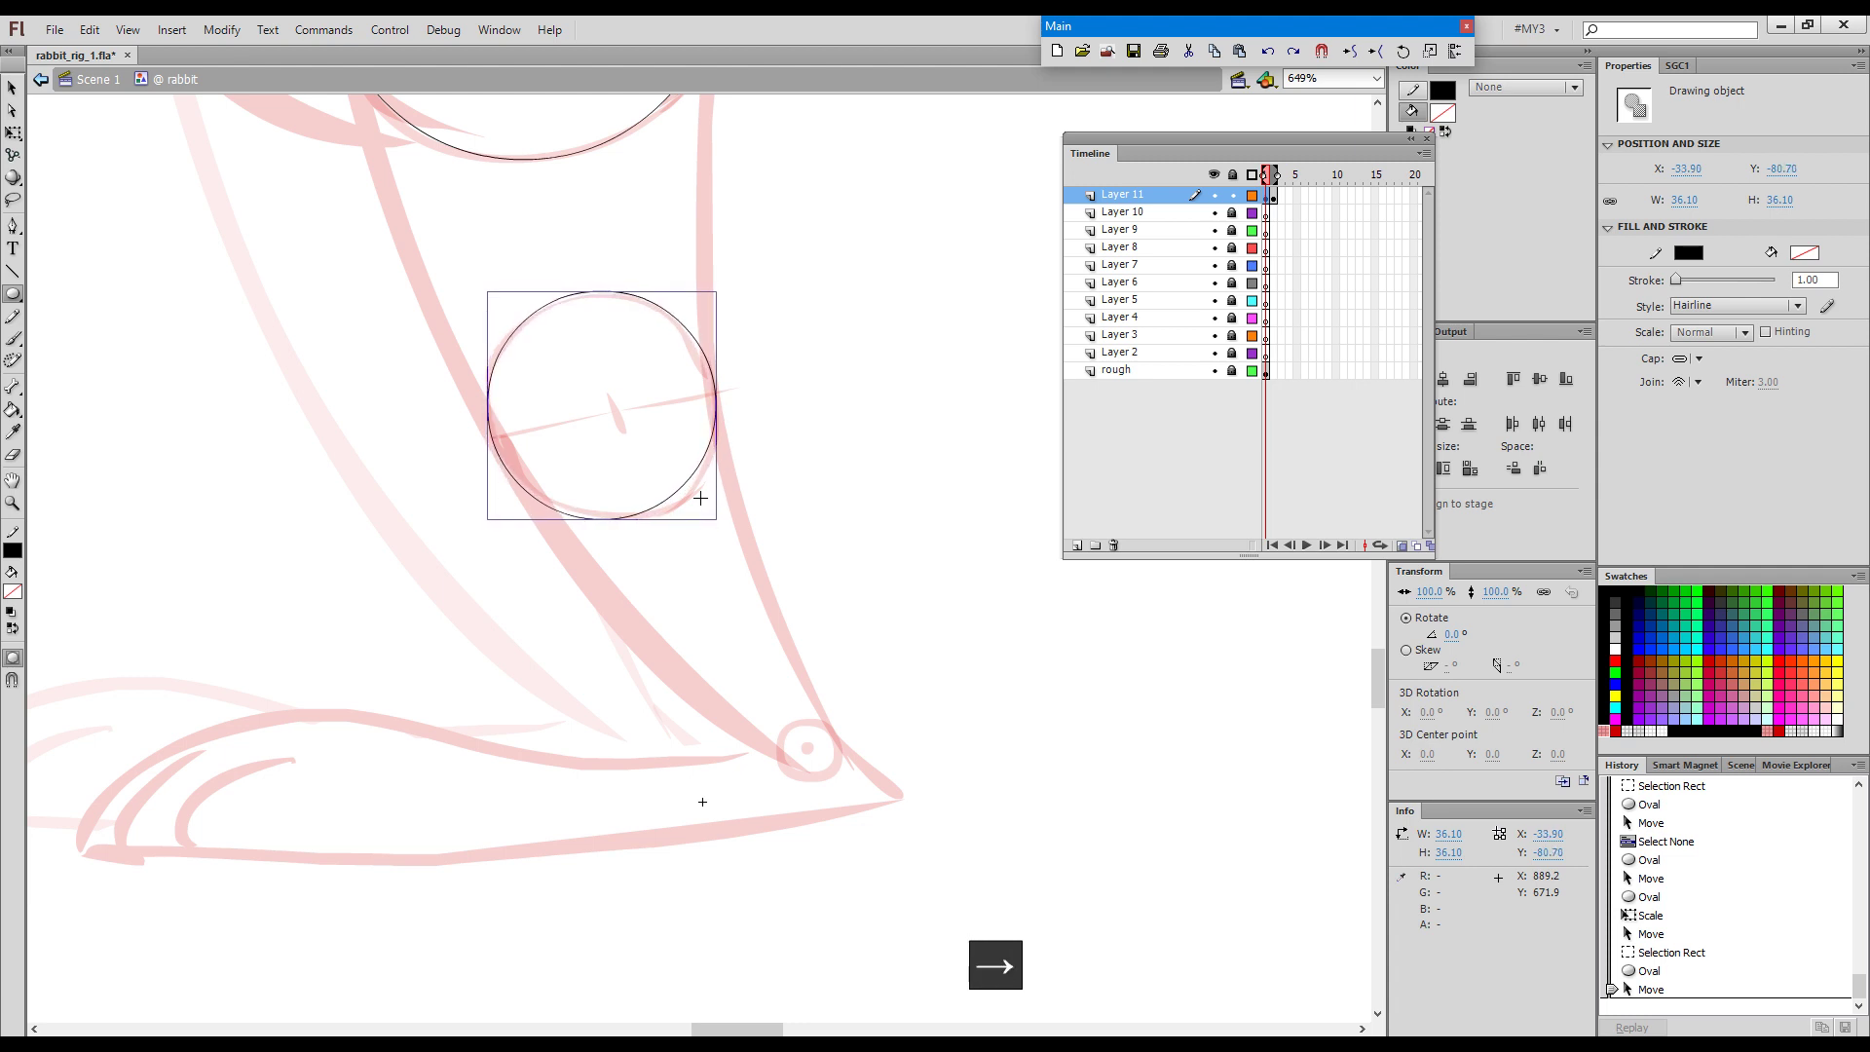
Scale the knee circle up to about 36.7 px wide, shift it slightly left and deselect it.
key("q")
left_click_drag(716, 519, 717, 523)
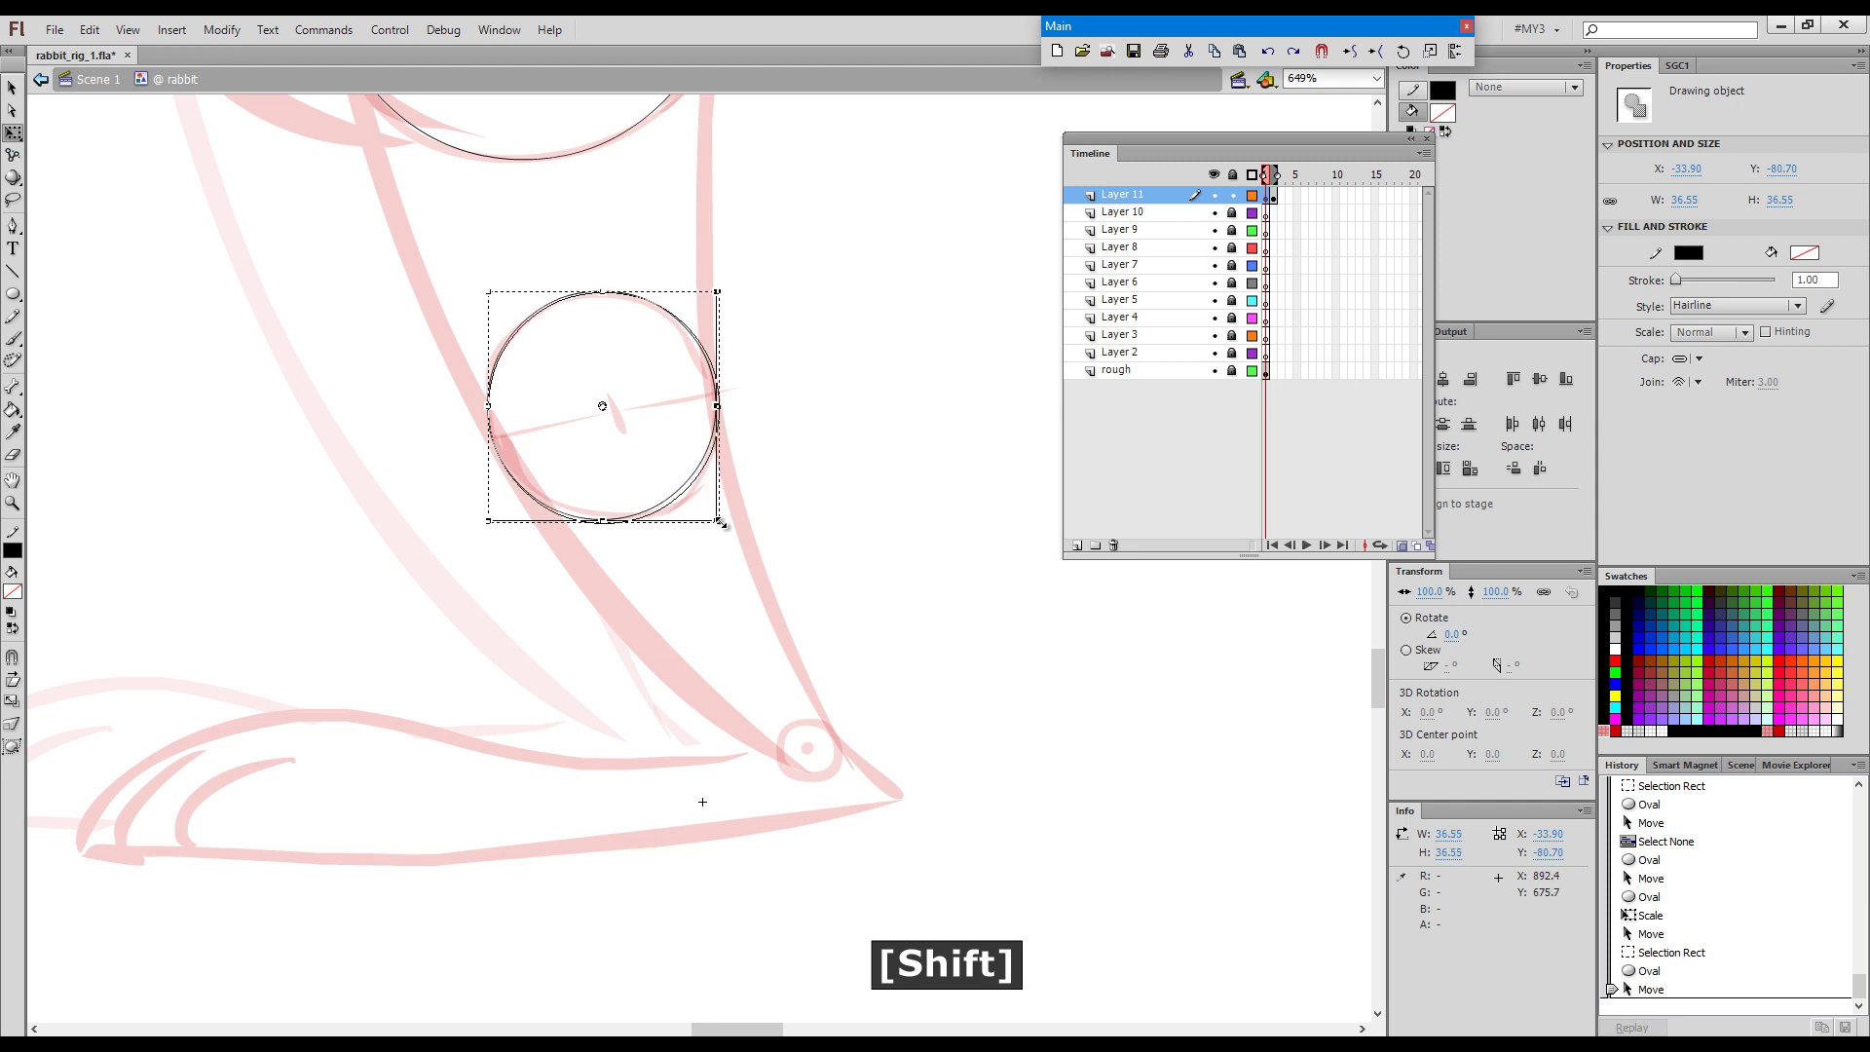
key("Left")
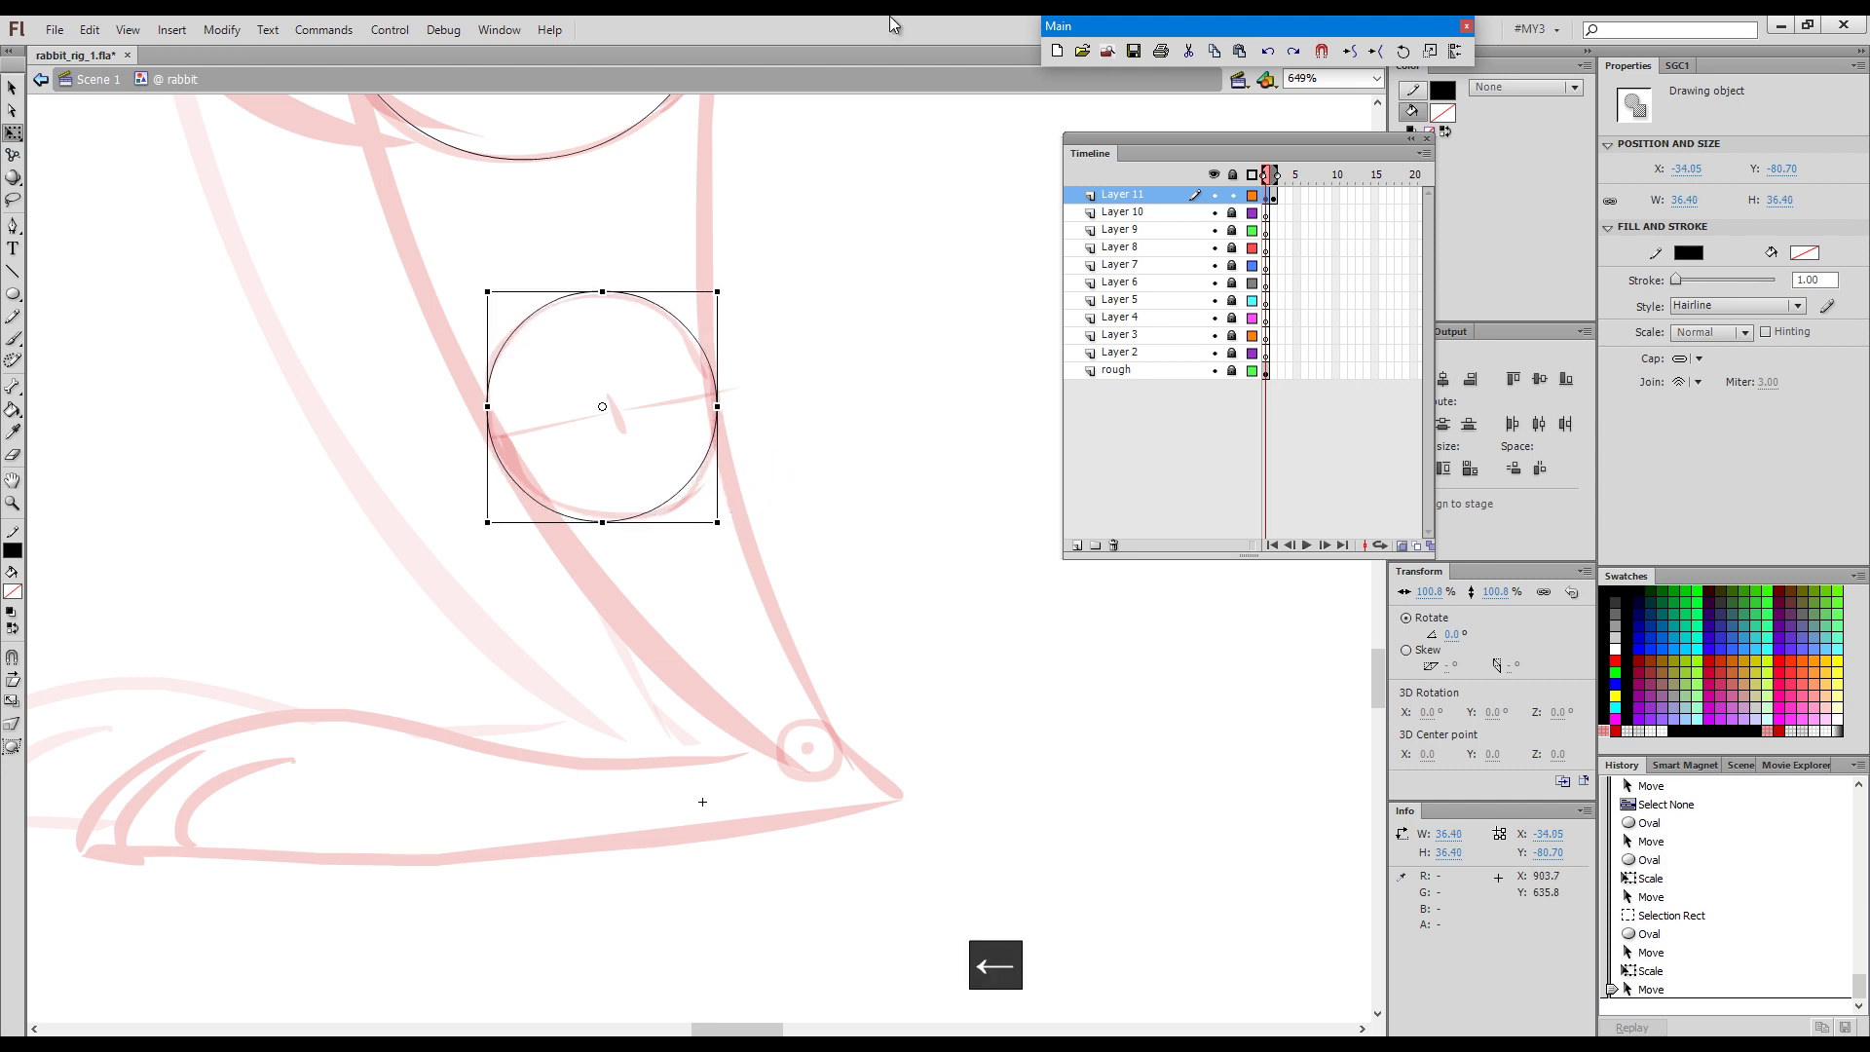
left_click_drag(718, 523, 721, 524)
left_click(824, 455)
Reselect the knee circle and nudge it further up and left against the leg outline.
key("space")
left_click_drag(888, 547, 837, 610)
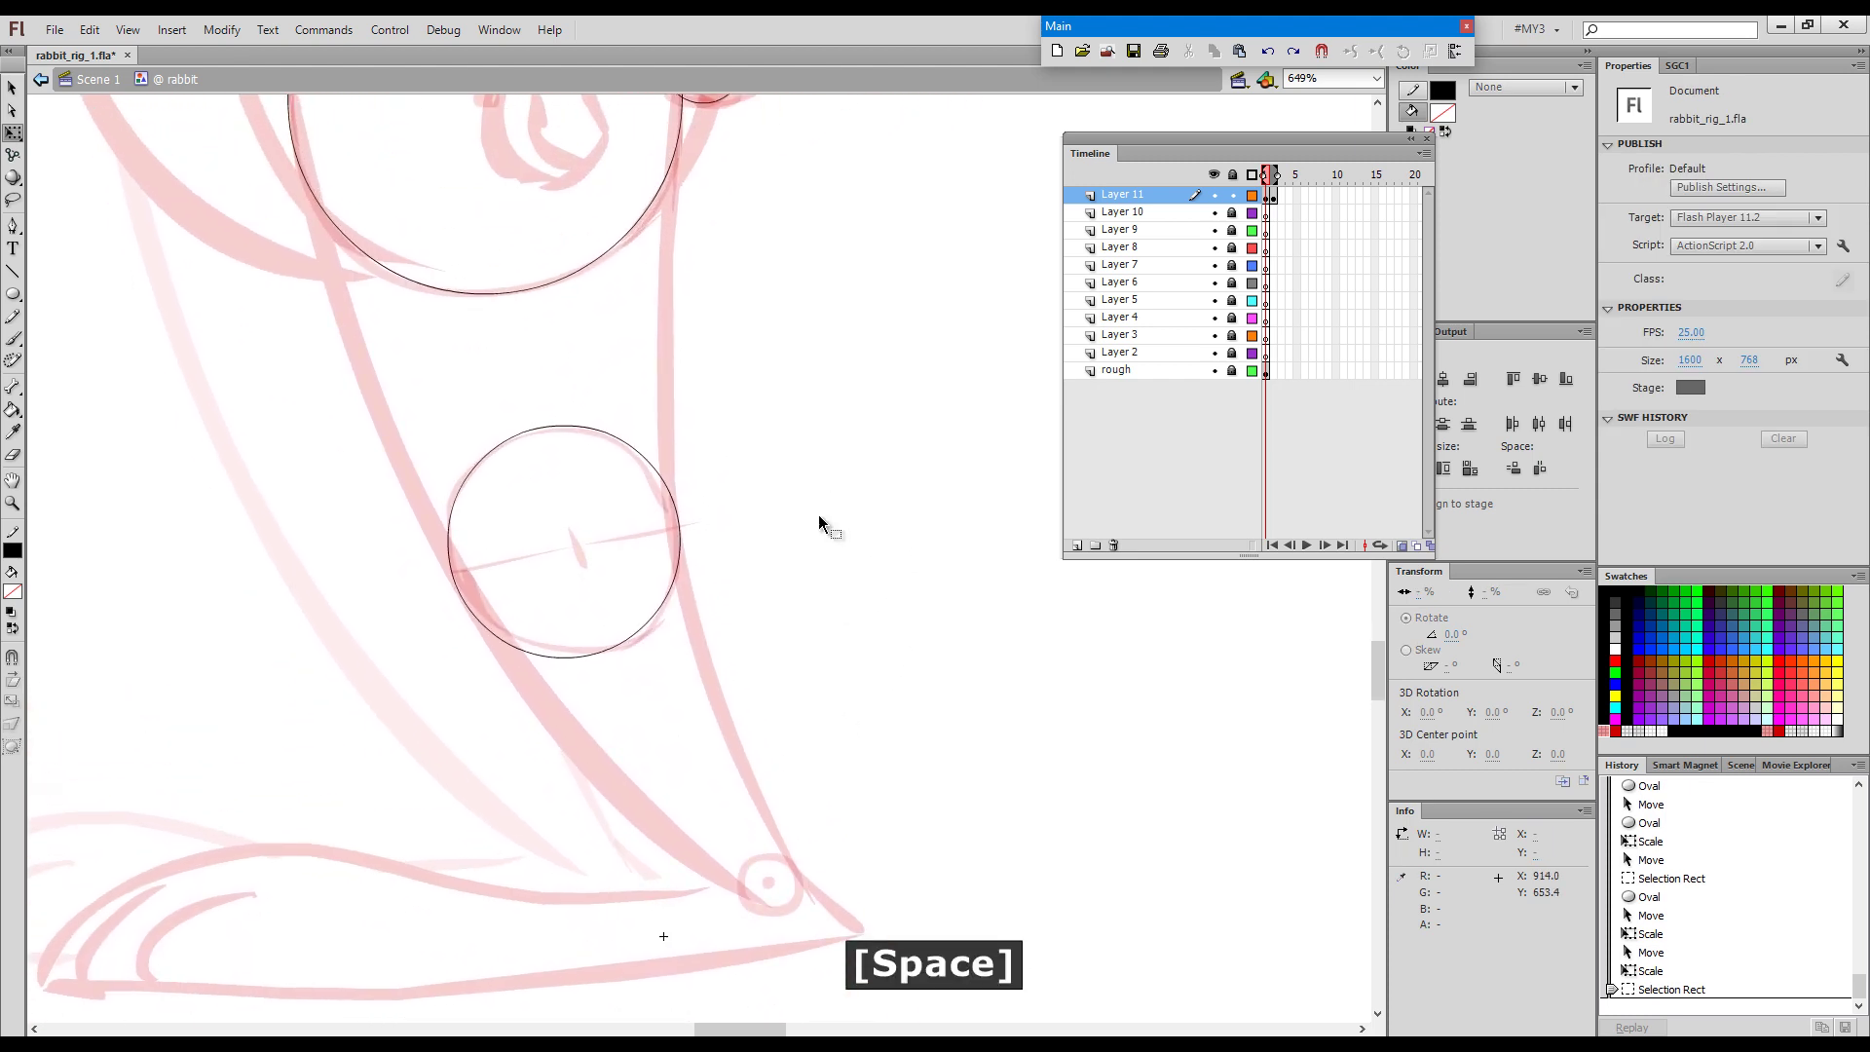
left_click_drag(710, 460, 512, 577)
key("Up")
key("Up")
key("Up")
key("Up")
key("Up")
key("Up")
key("Up")
key("Up")
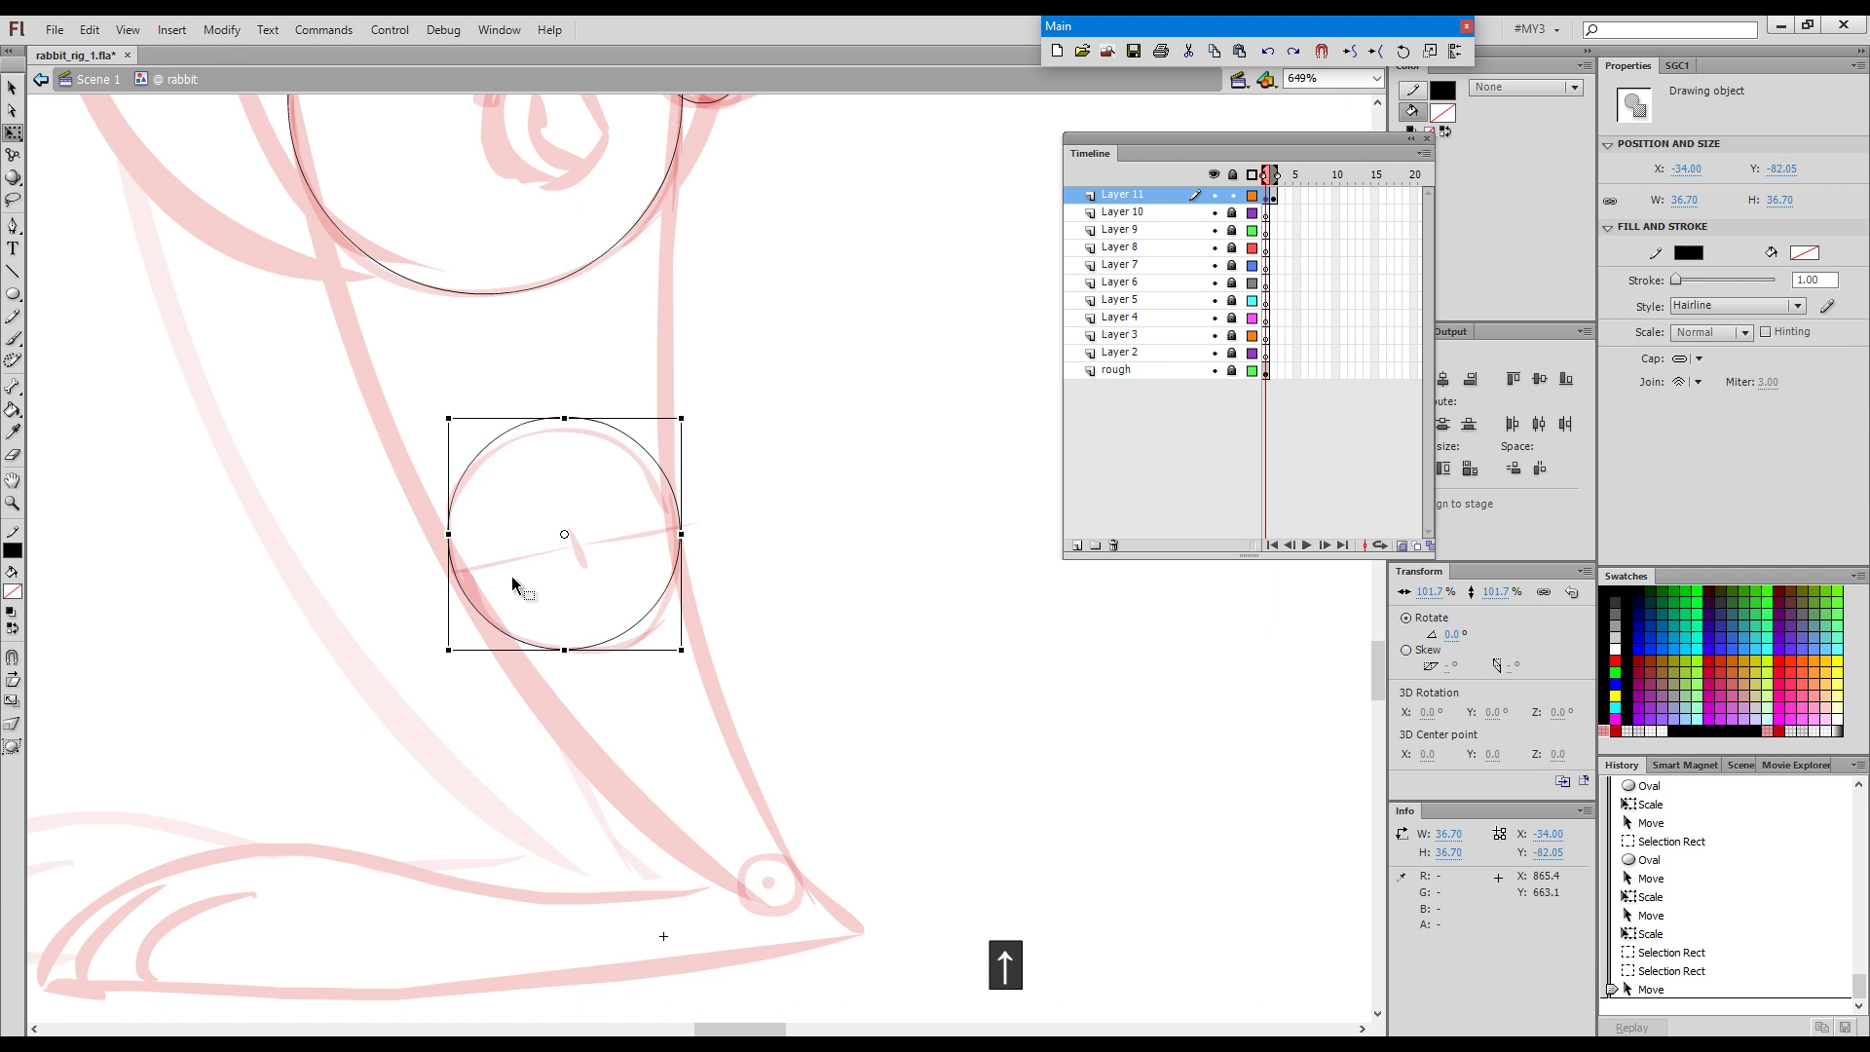
key("Left")
key("Left")
key("Right")
key("Up")
key("Up")
key("Up")
key("Left")
key("Left")
key("Left")
key("Up")
key("Up")
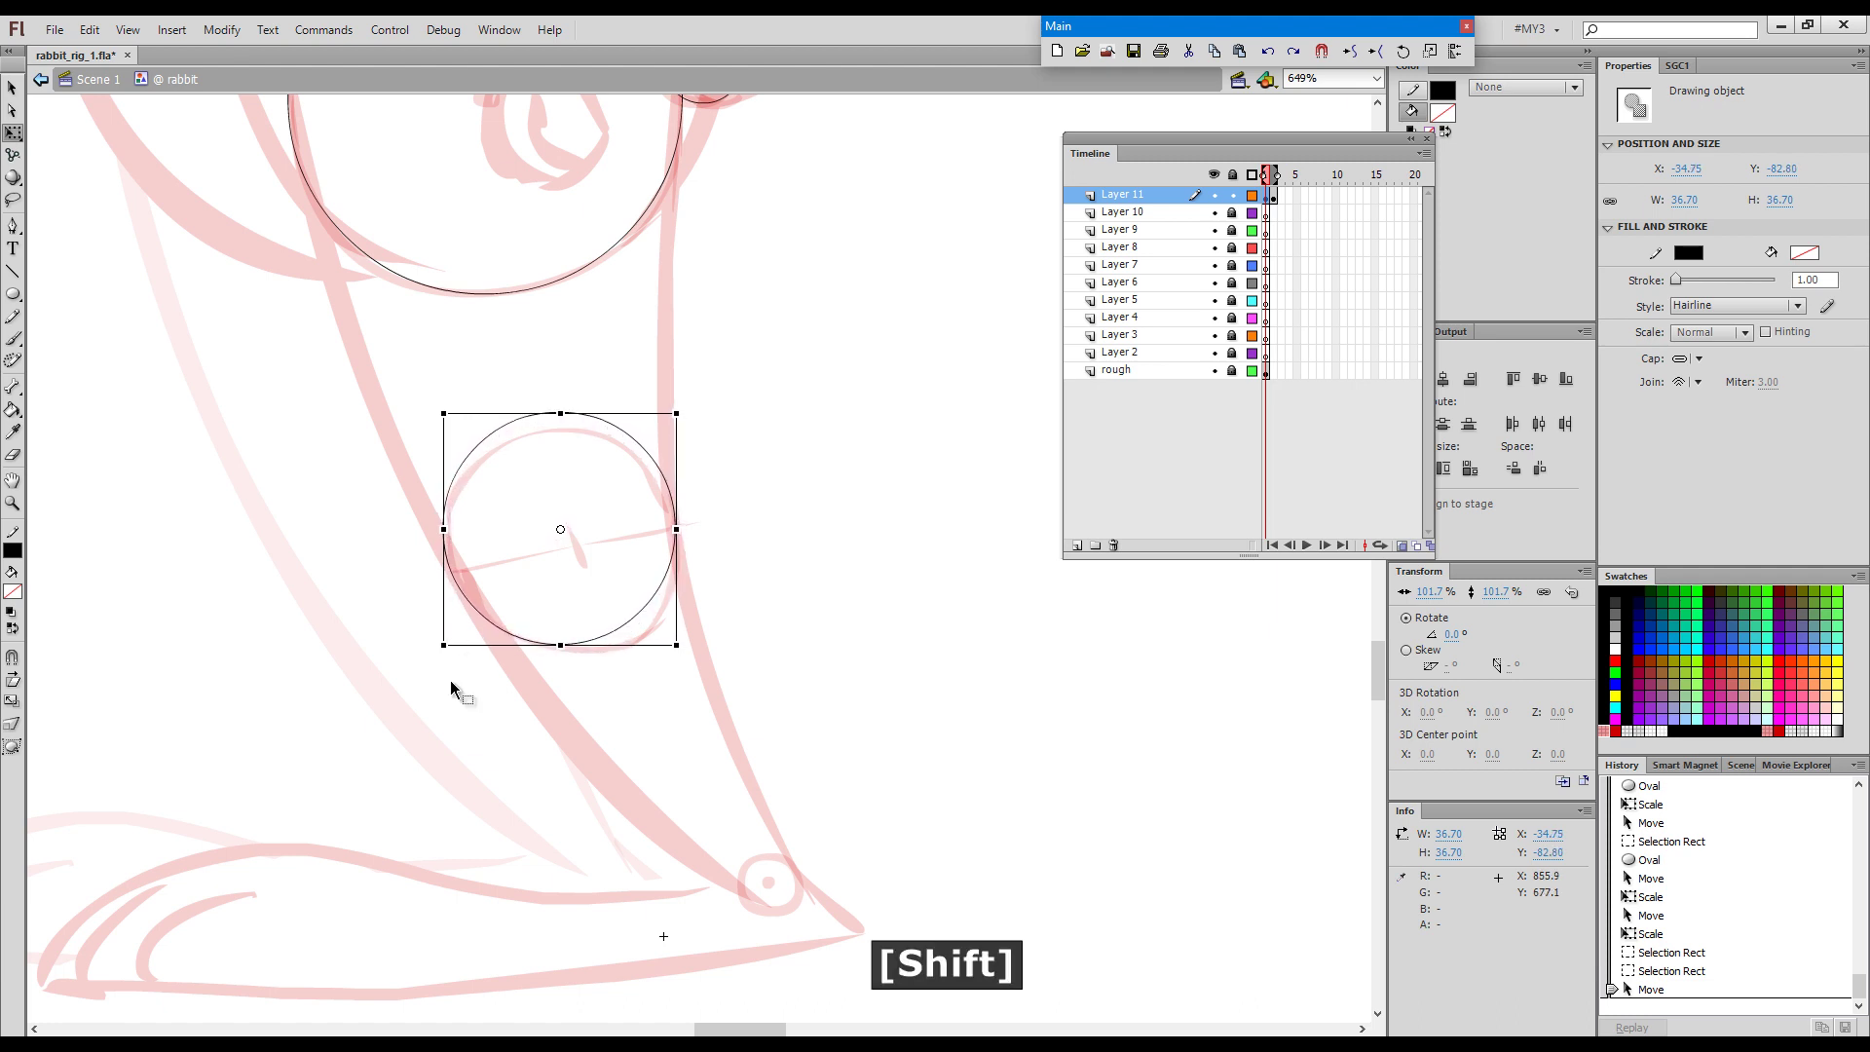
Enlarge the knee circle to about 37.55 px wide and nudge it slightly right to centre it on the leg.
left_click_drag(442, 647, 438, 650)
left_click(779, 523)
left_click(768, 605)
left_click(658, 597)
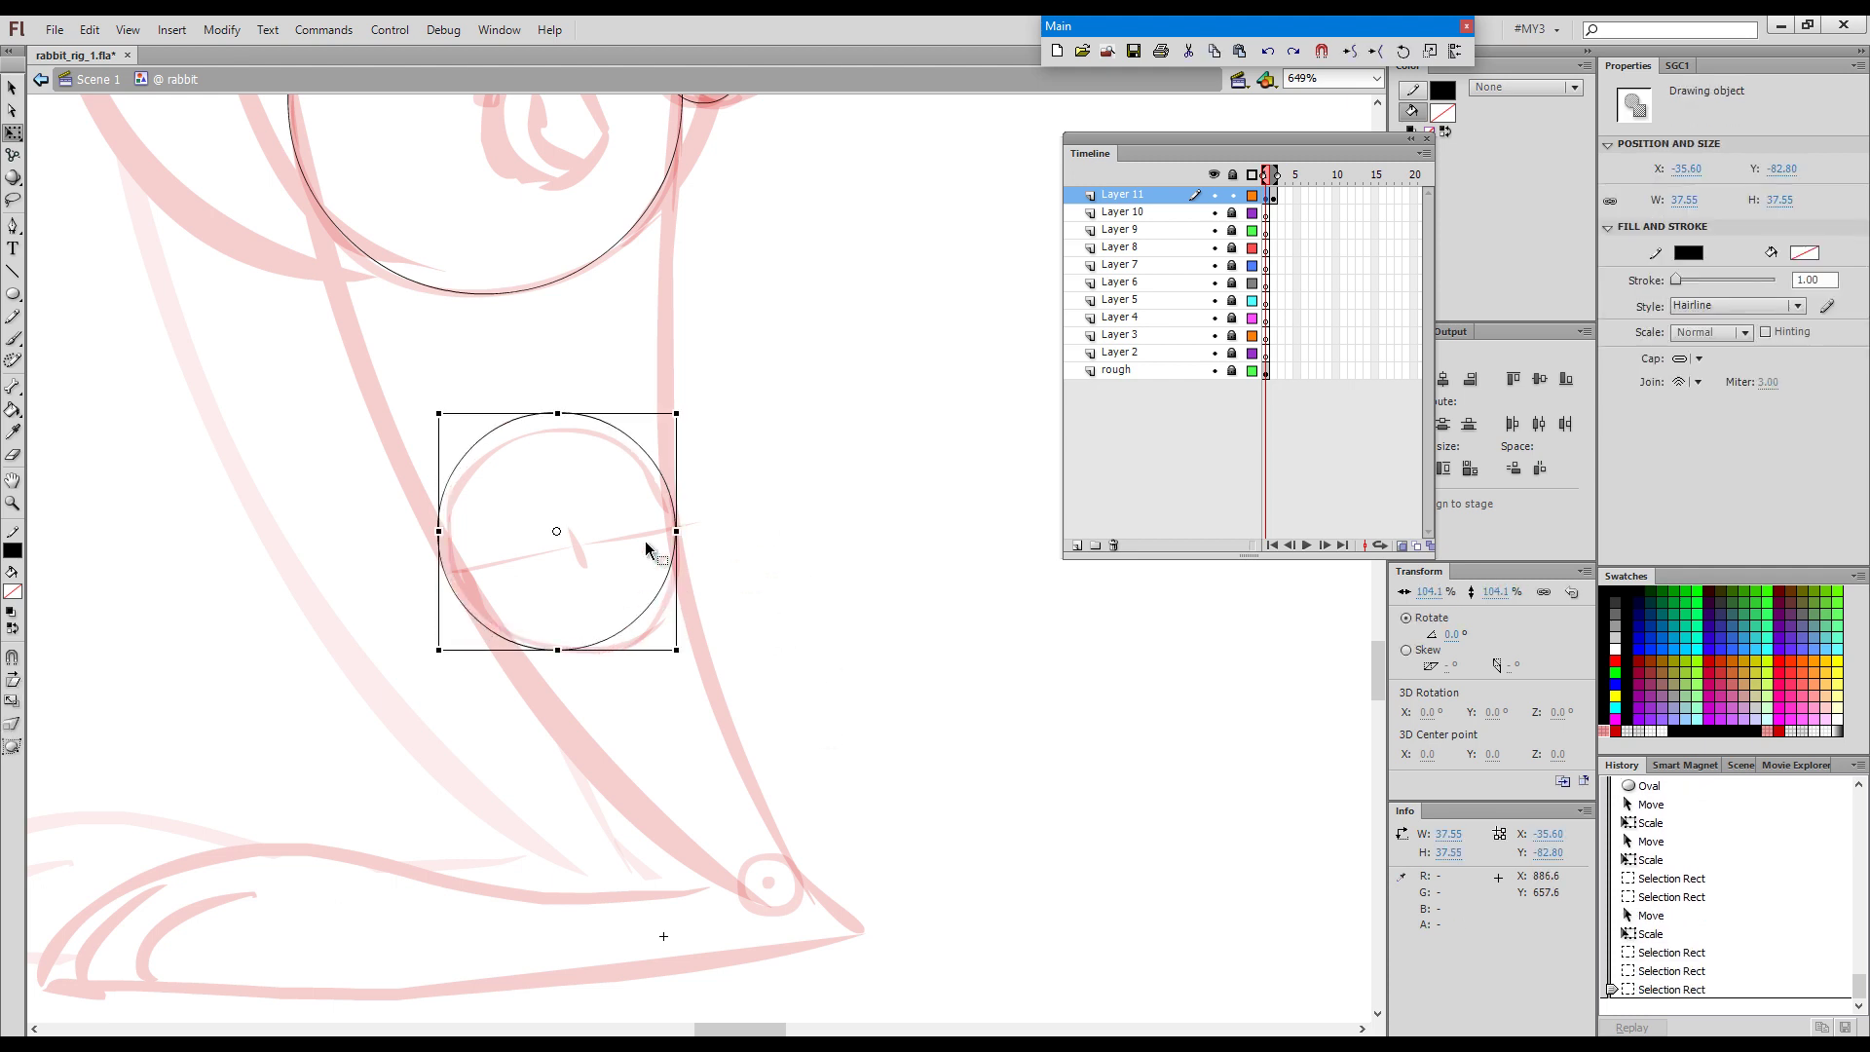
key("Right")
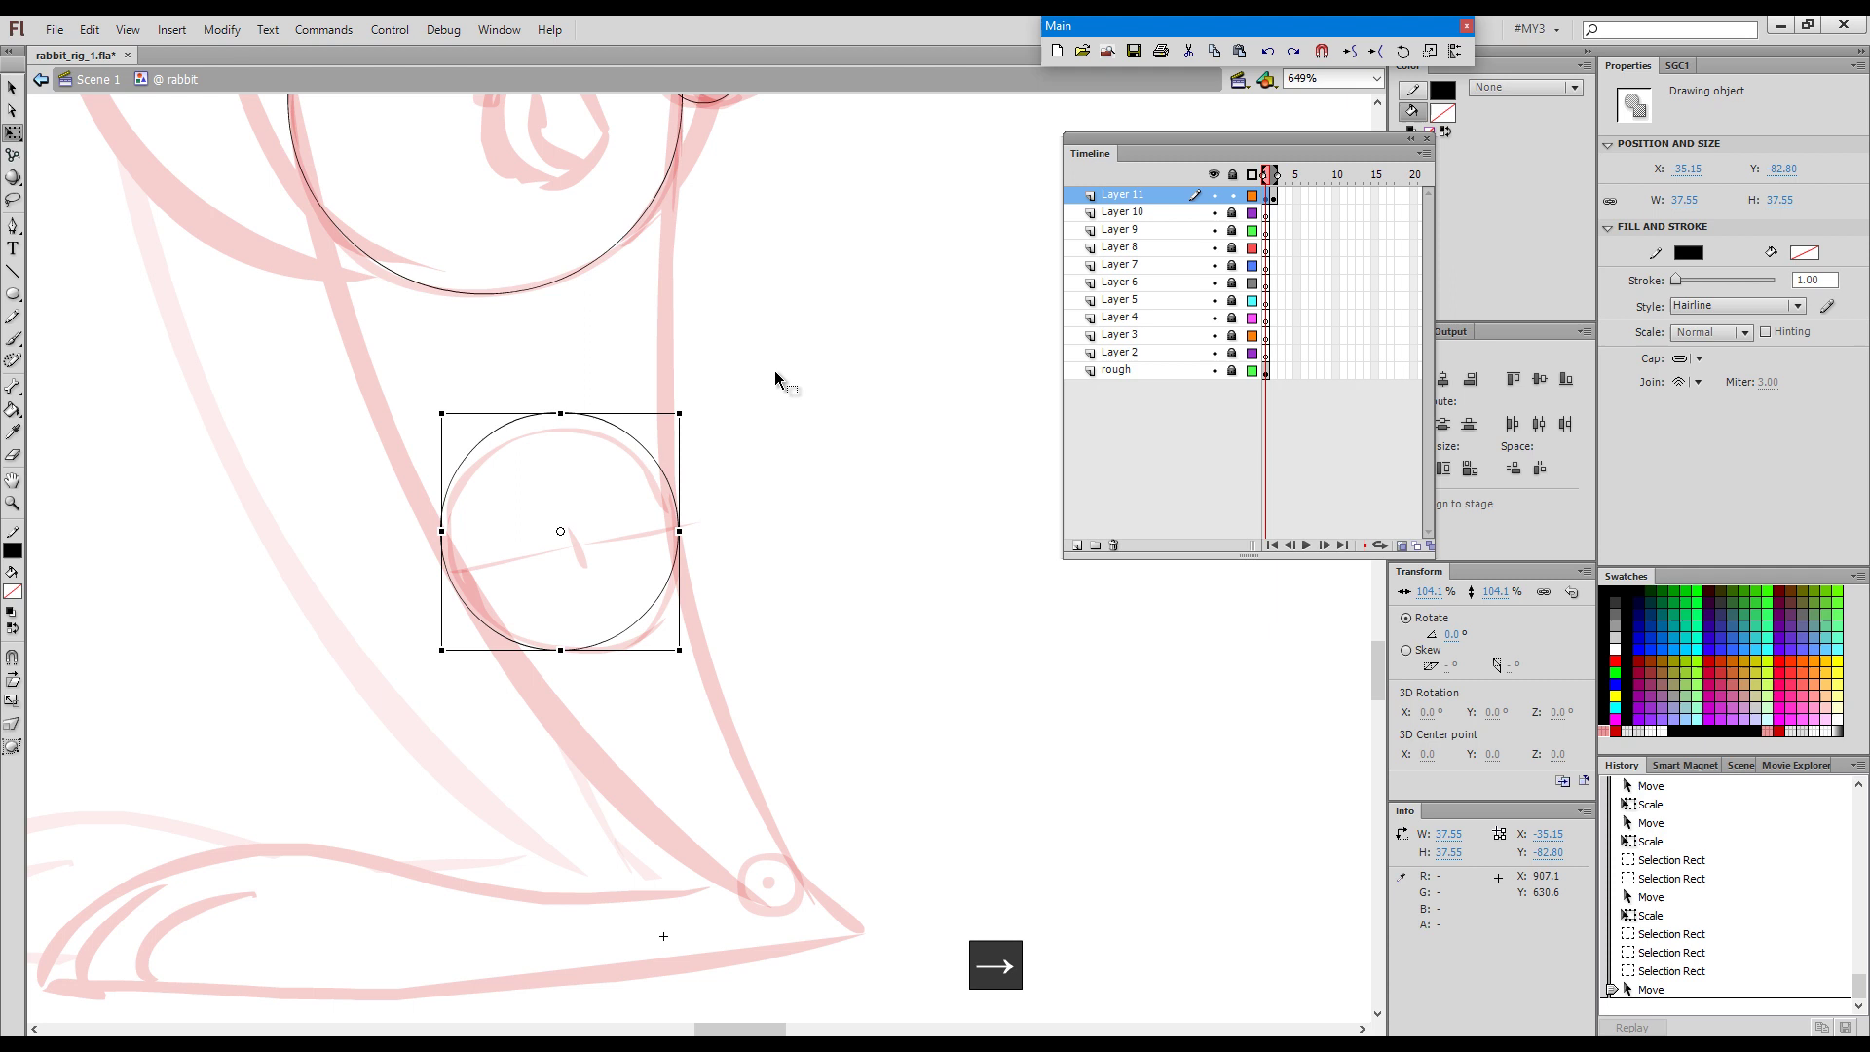
left_click(1003, 833)
Draw a circle about 9.2 px wide over the ankle guide, nudge it into alignment and save the file.
left_click_drag(1003, 833, 967, 520)
key("o")
left_click_drag(735, 567, 753, 597)
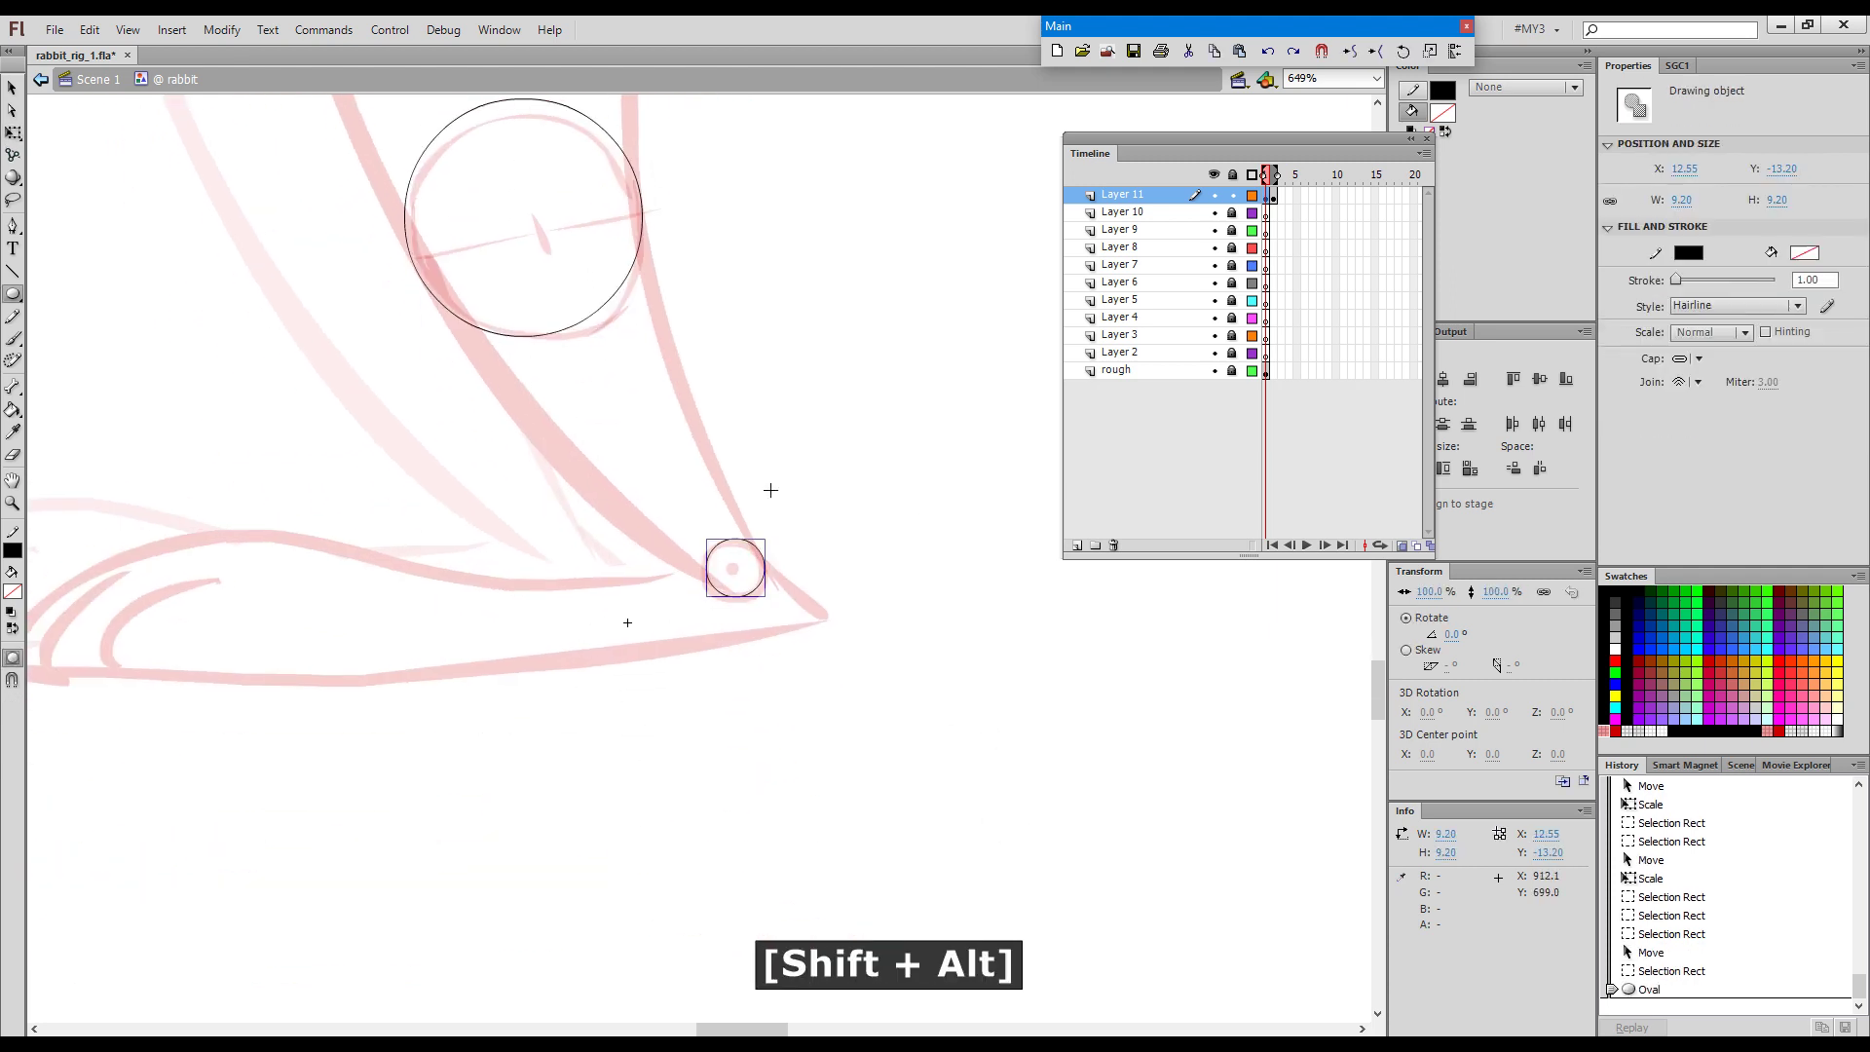
key("Left")
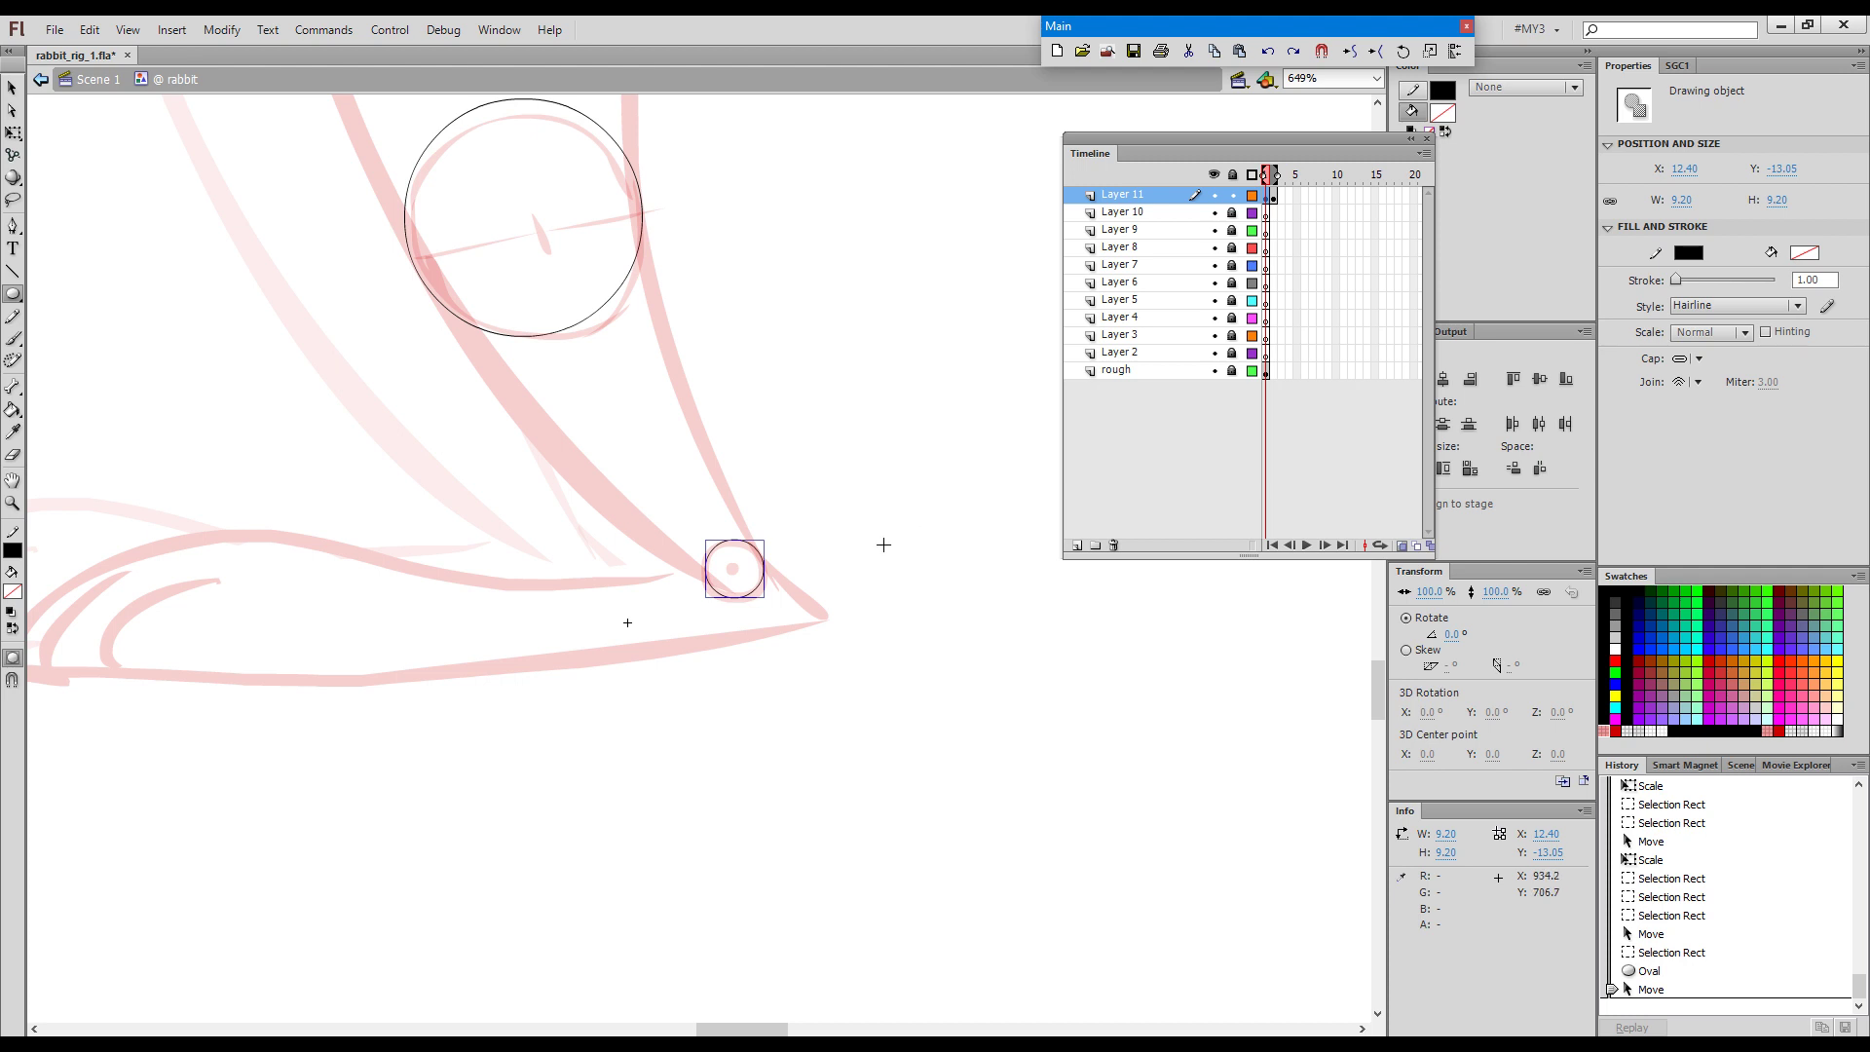
left_click_drag(897, 552, 898, 566)
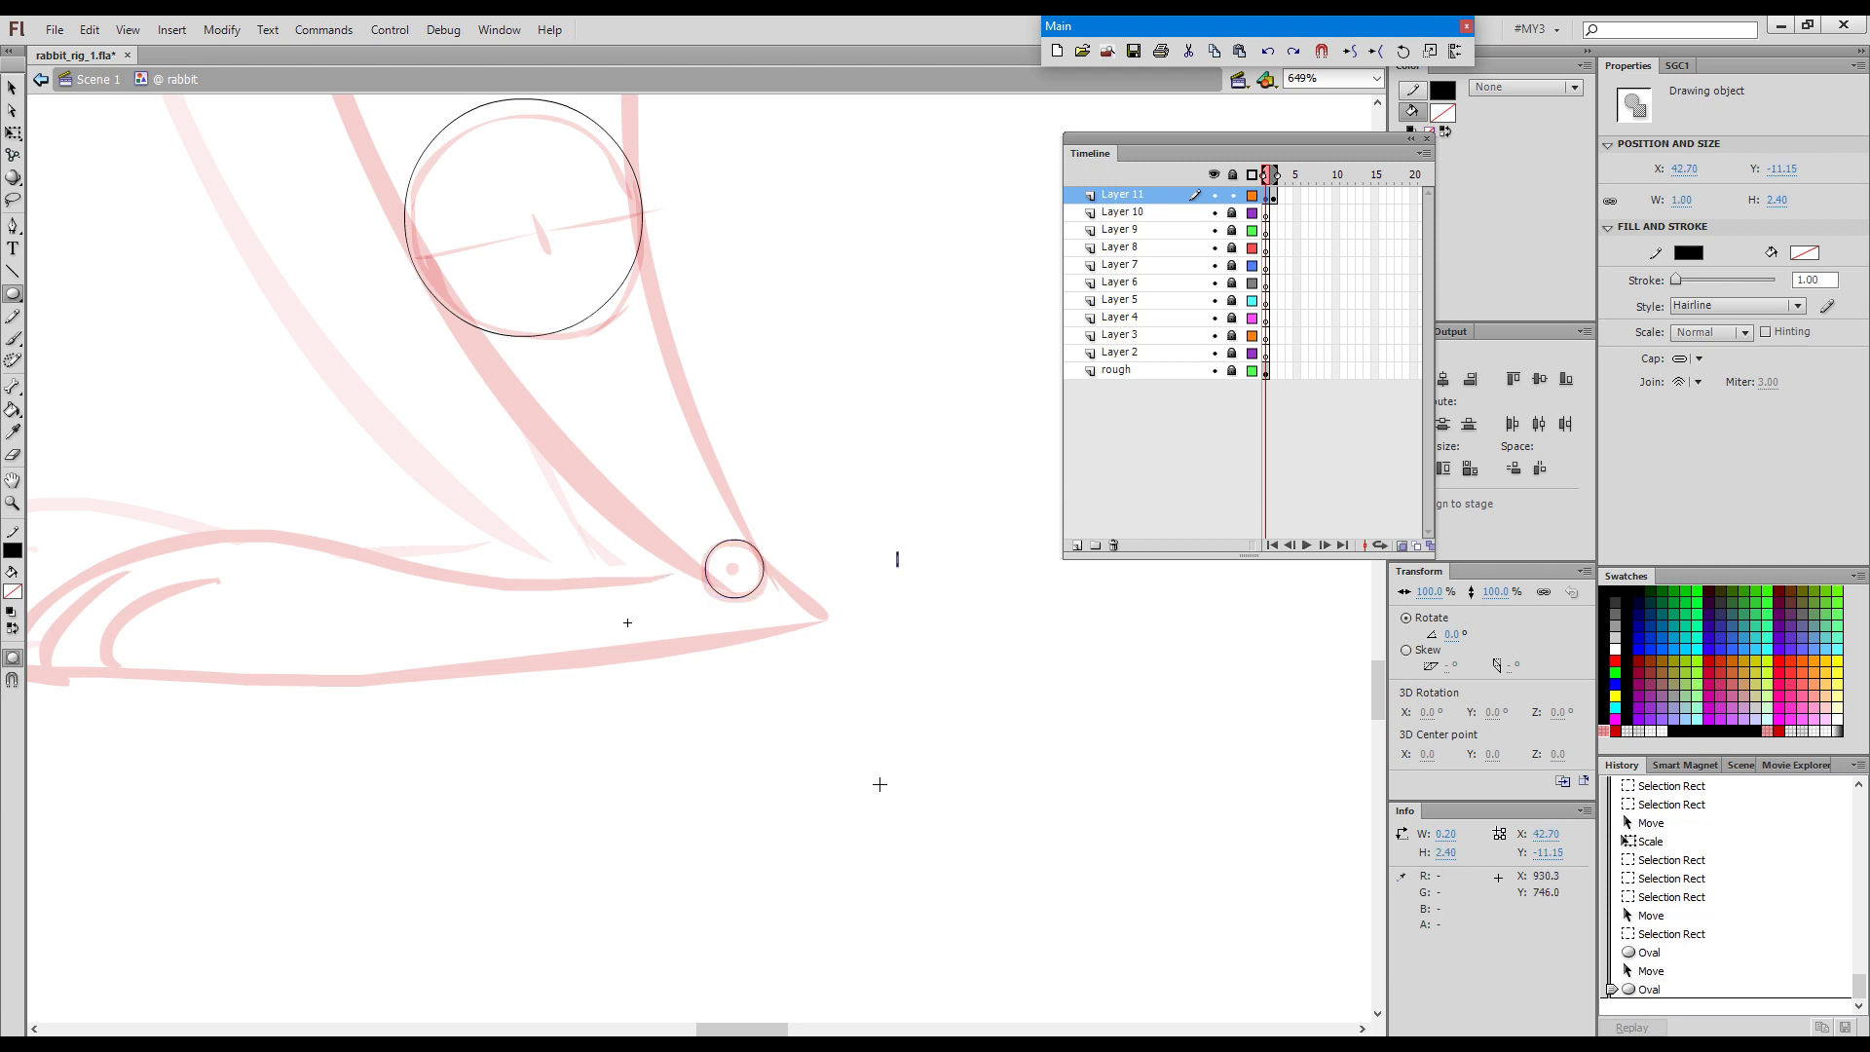
key("BackSpace")
key("ctrl+s")
key("ctrl+2")
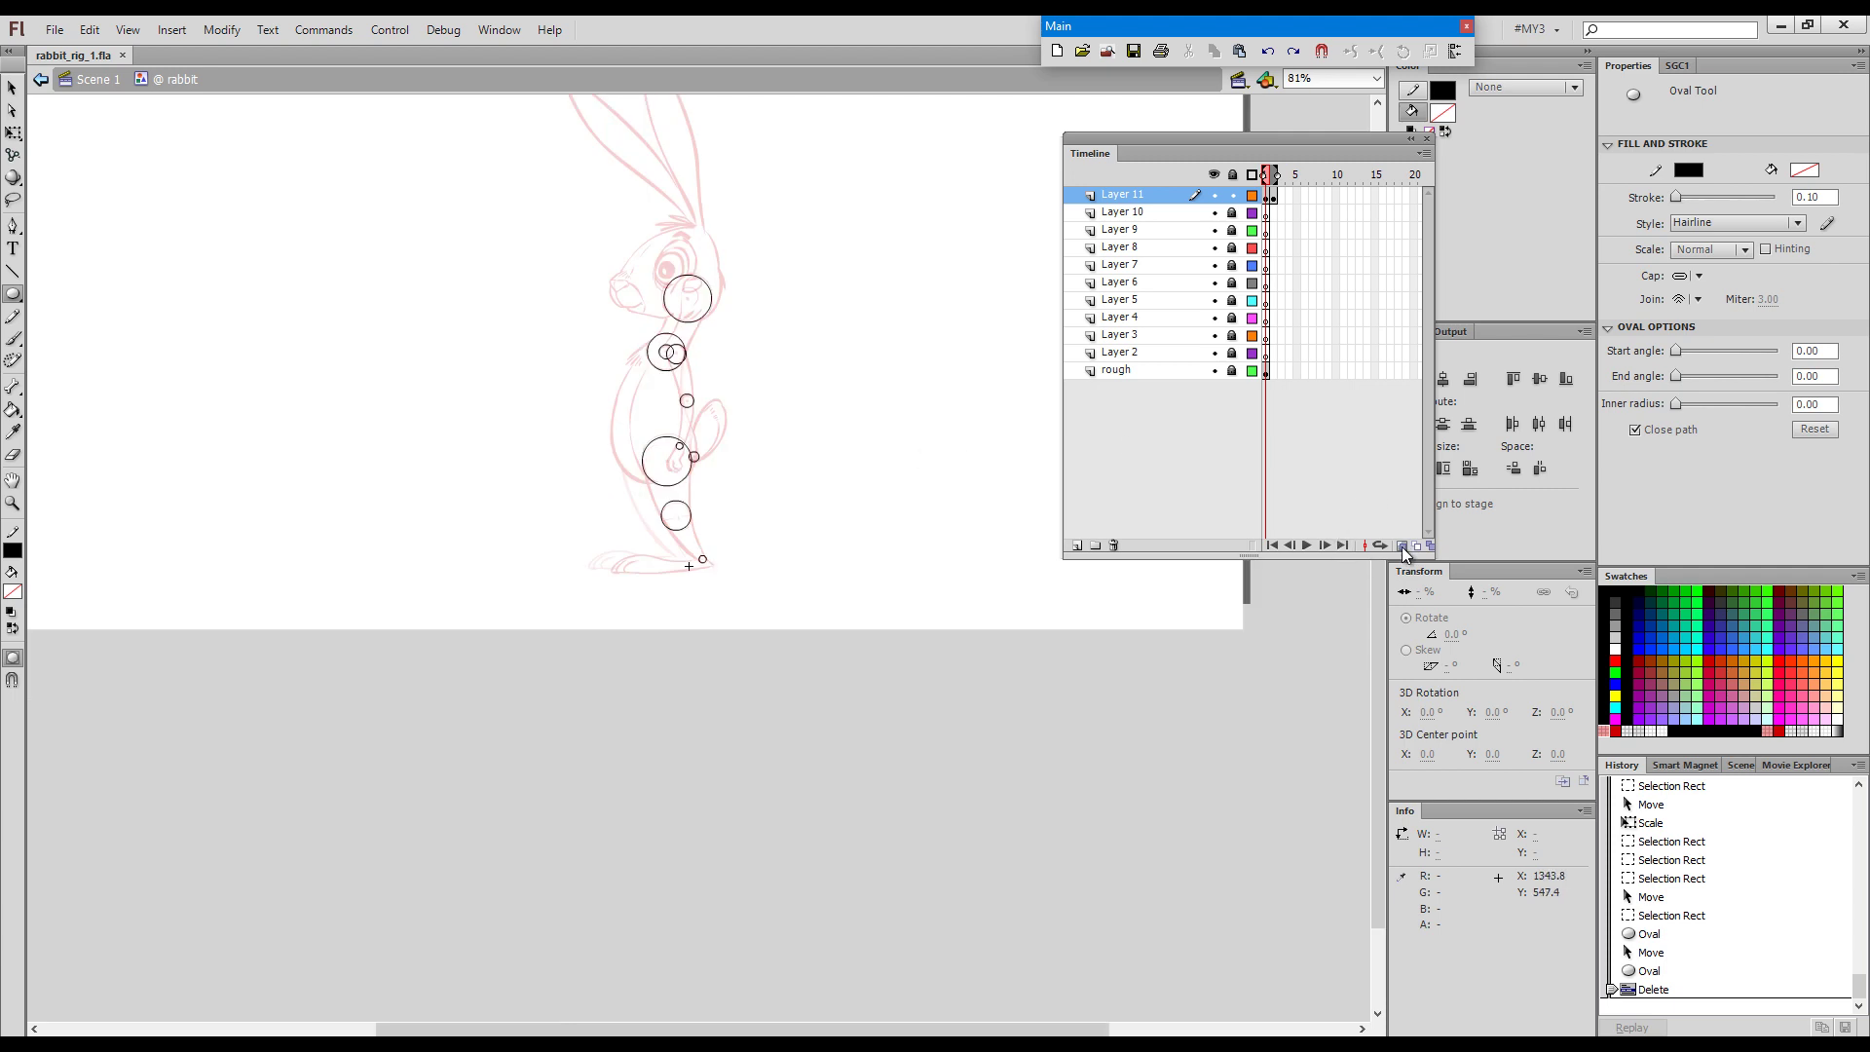
Copy the keyframe of joint circles further along Layer 11 as an extra keyframe, and clear the selection.
key("ctrl+space")
left_click(791, 426)
key("space")
left_click_drag(760, 459, 845, 484)
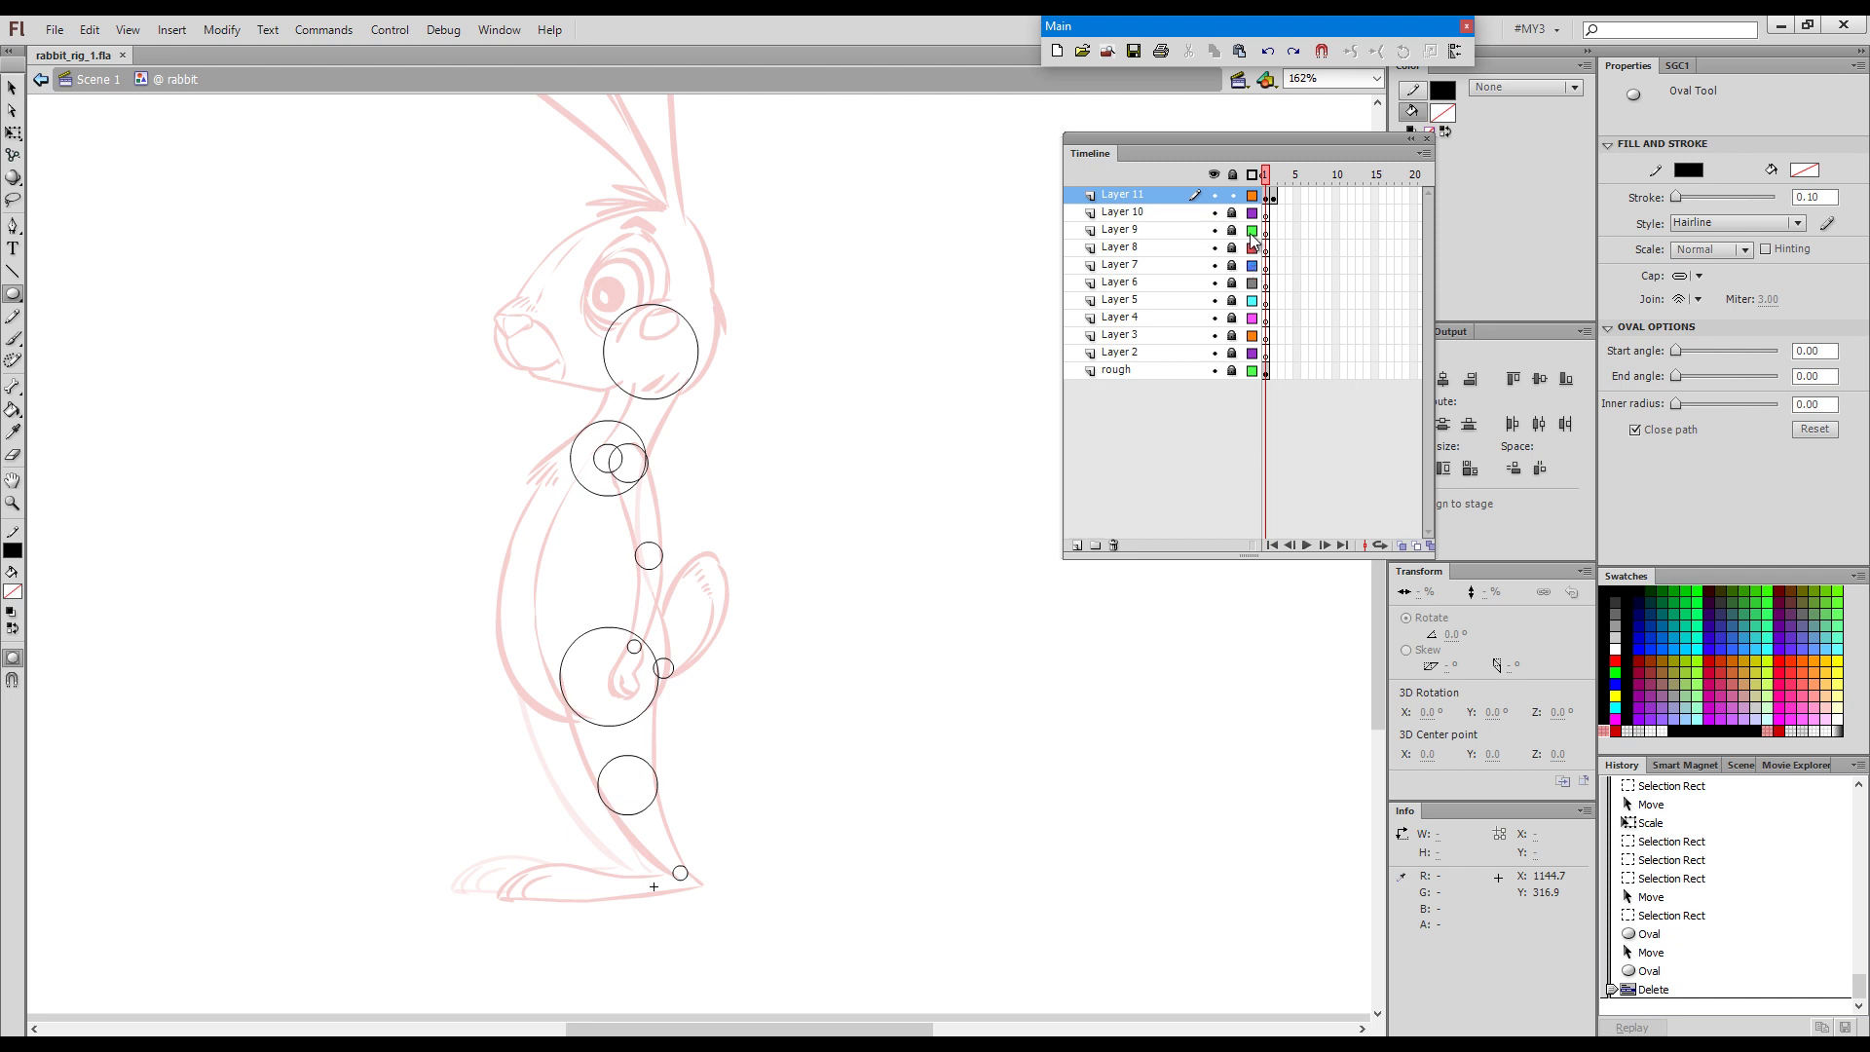
left_click_drag(1274, 196, 1275, 196)
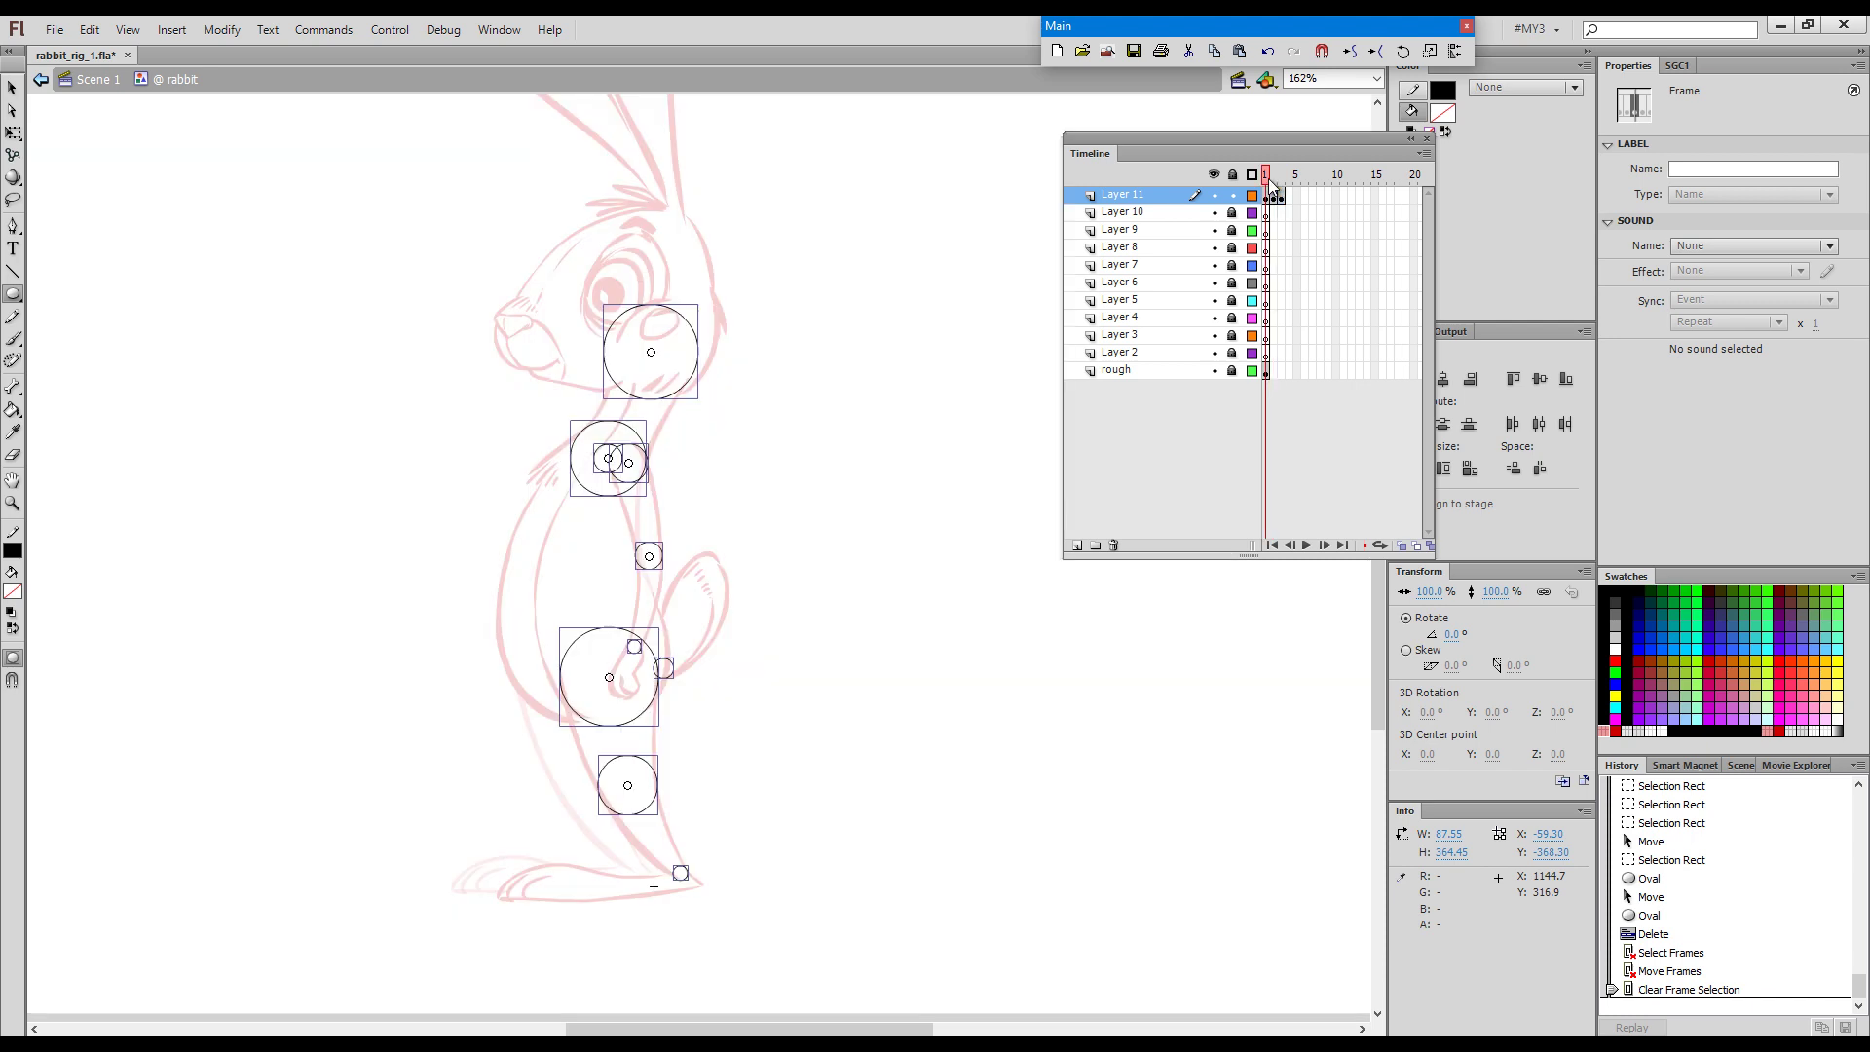
left_click(1265, 192)
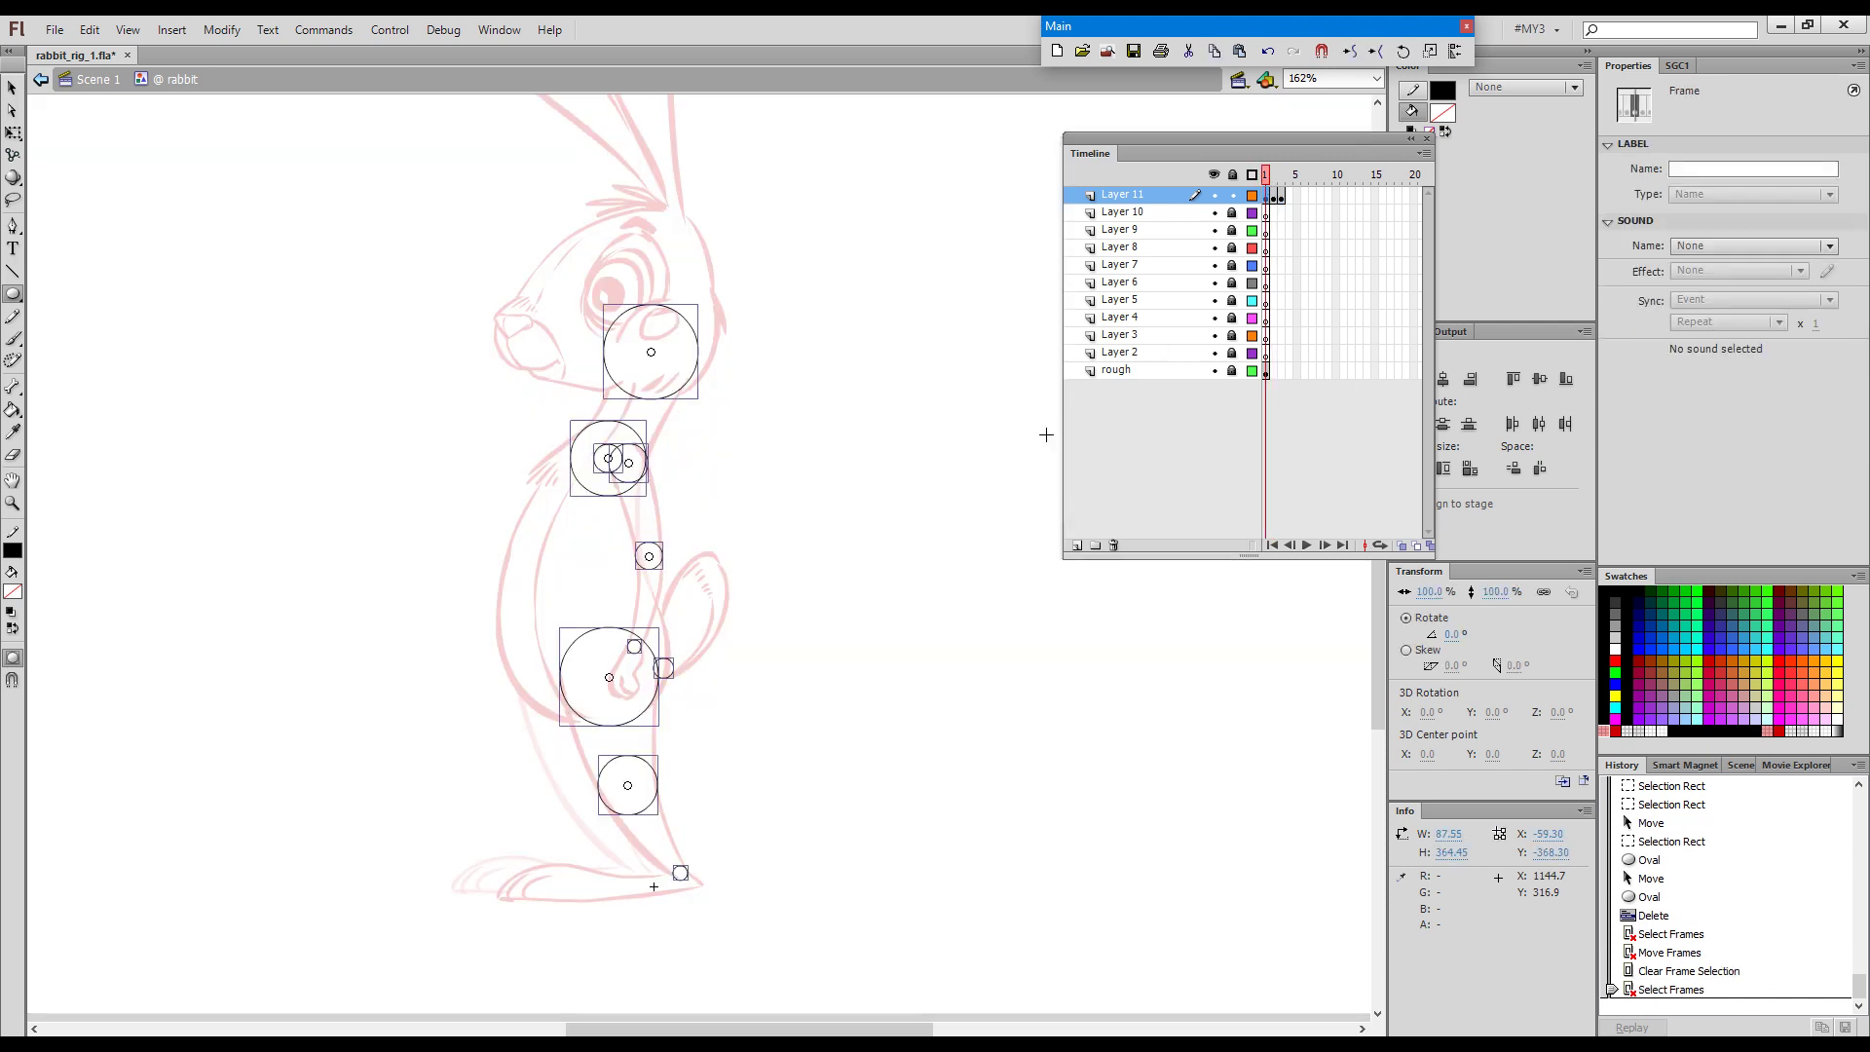
key("Escape")
key("v")
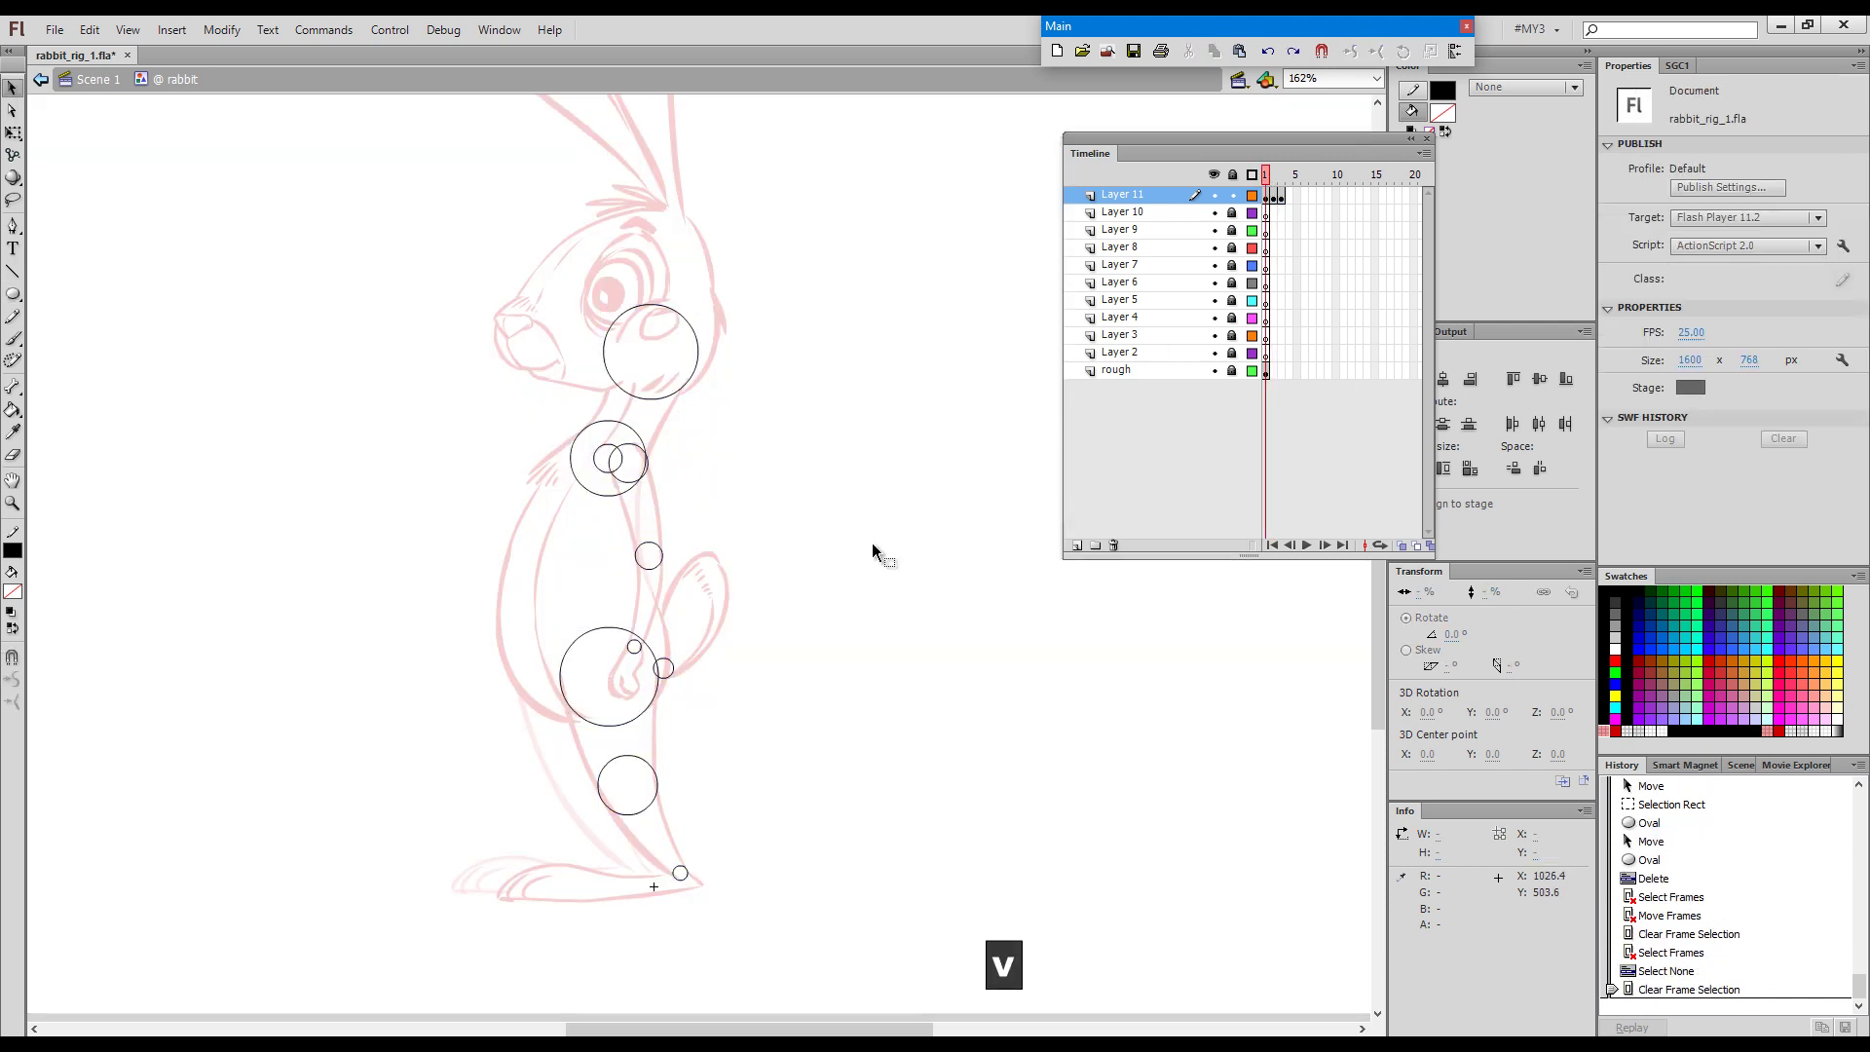
Unlock Layers 2 to 10 and add two single-frame layers directly above Layer 7.
left_click_drag(1228, 215, 1232, 354)
left_click(1159, 264)
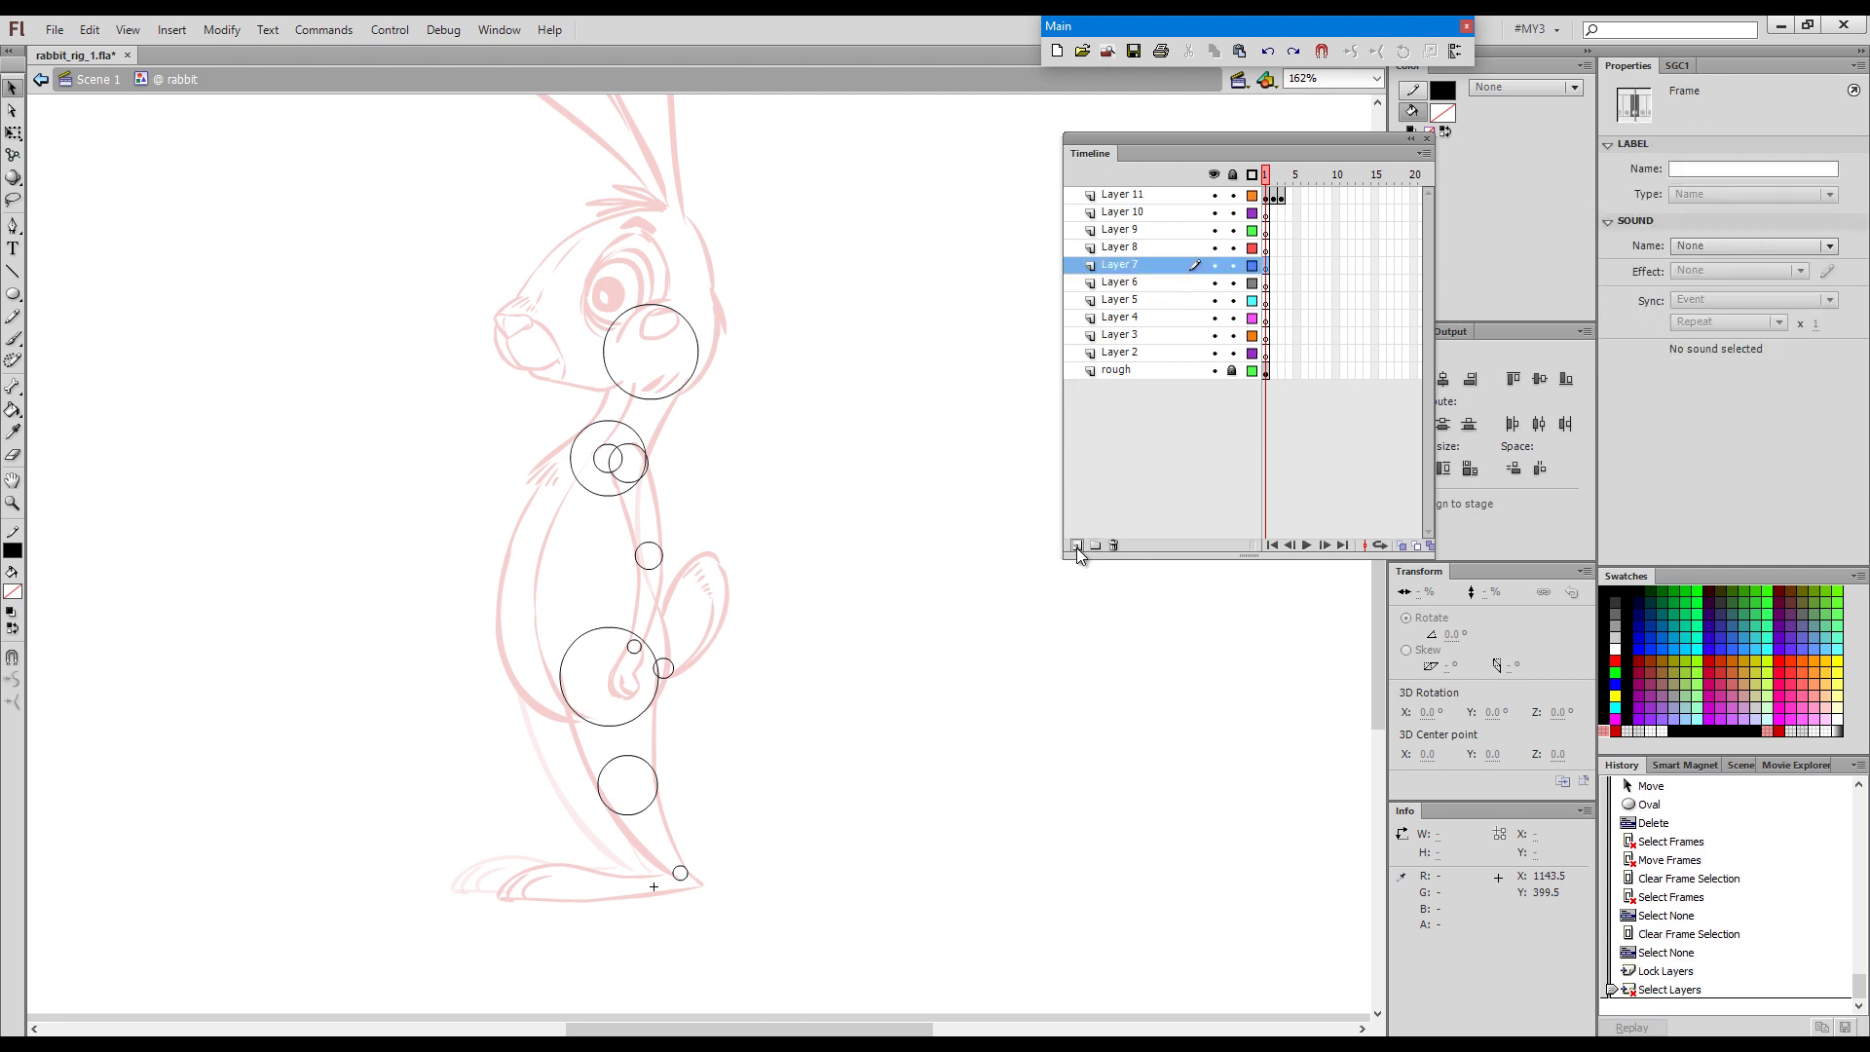
left_click(1077, 545)
left_click(1077, 545)
left_click_drag(1274, 320, 1281, 266)
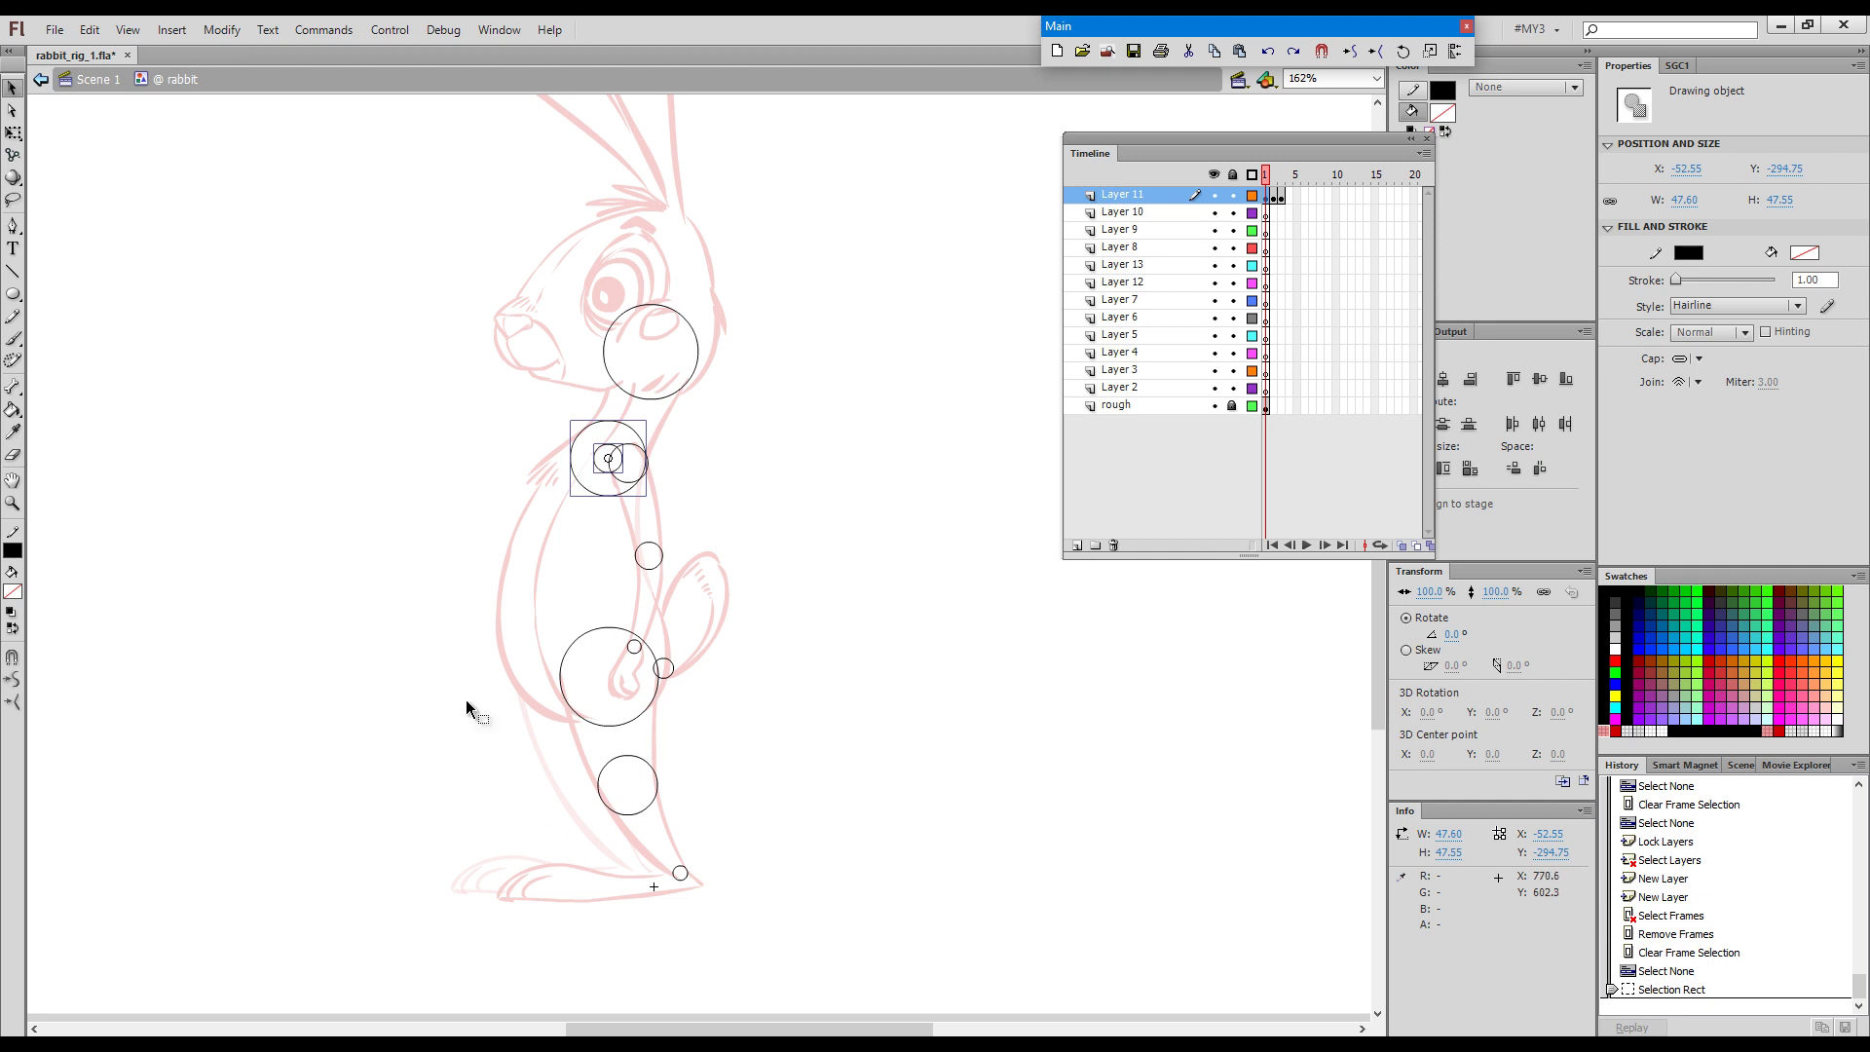
Convert the two concentric chest circles into a graphic symbol named torso with centre registration.
key("F8")
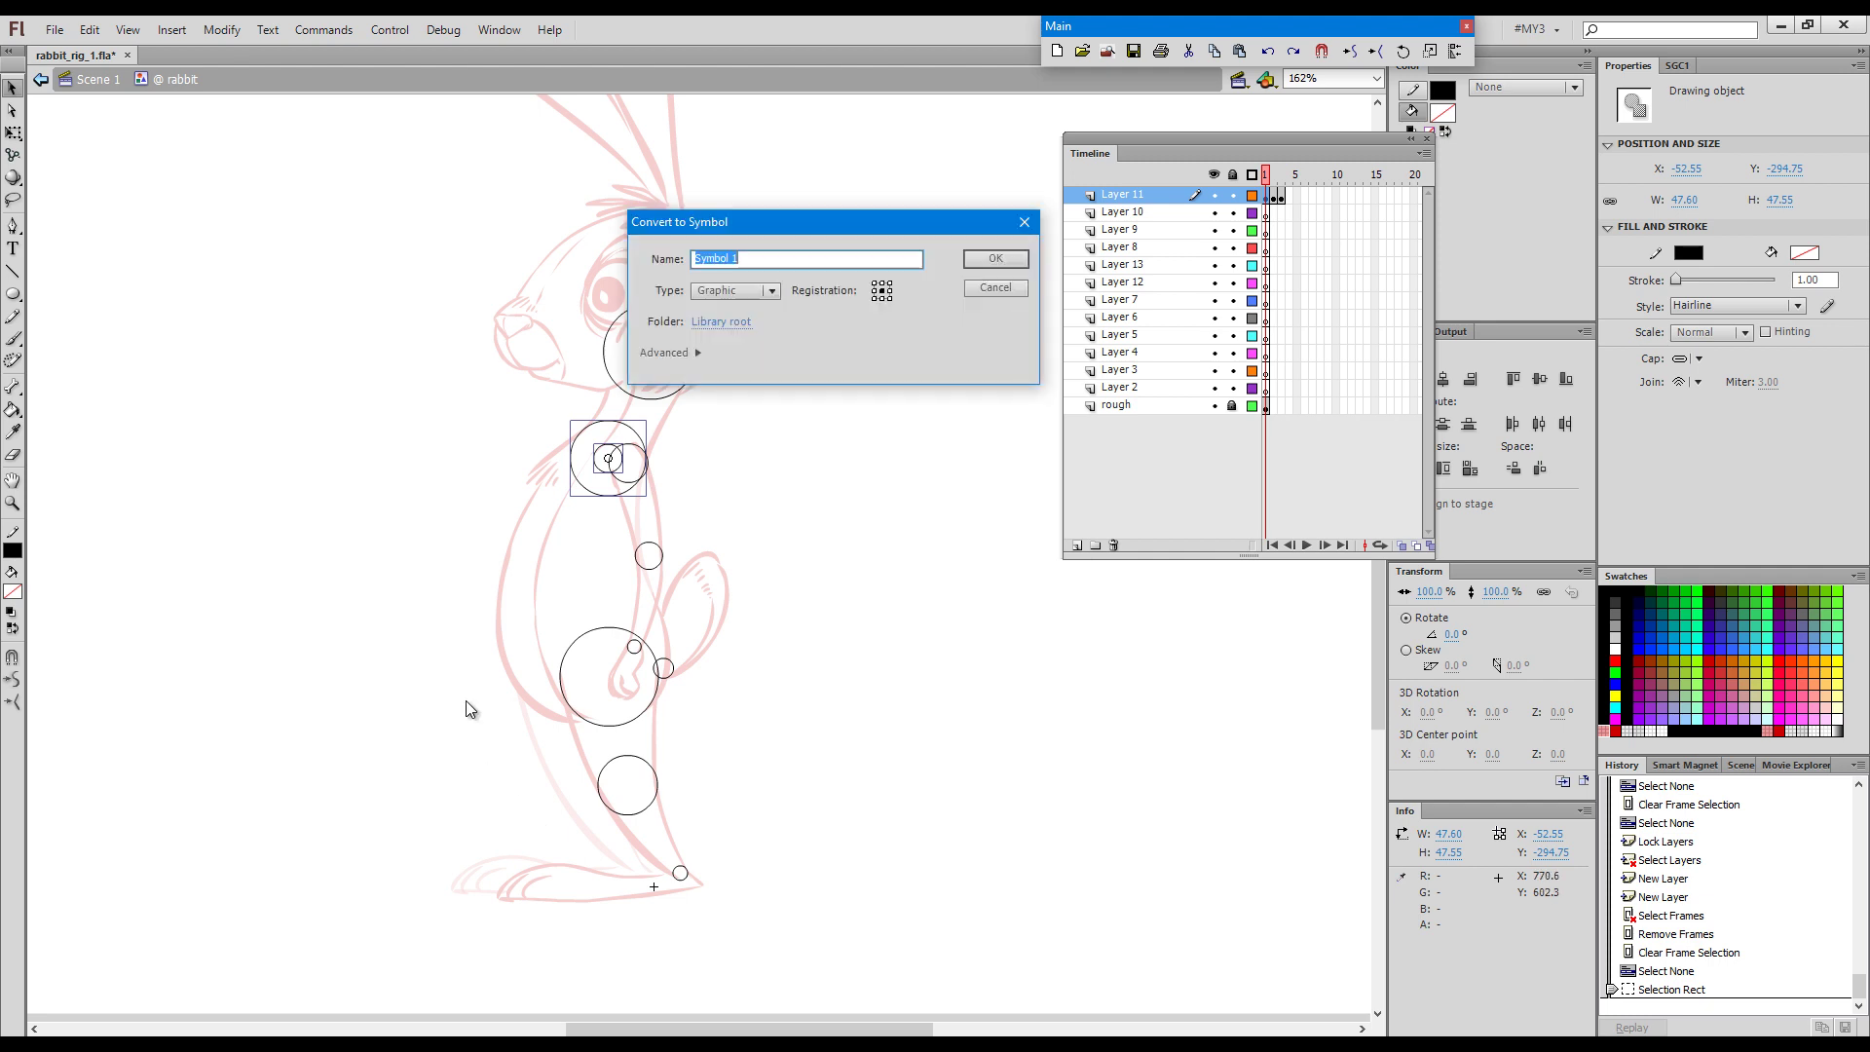
type("torso")
left_click(1013, 259)
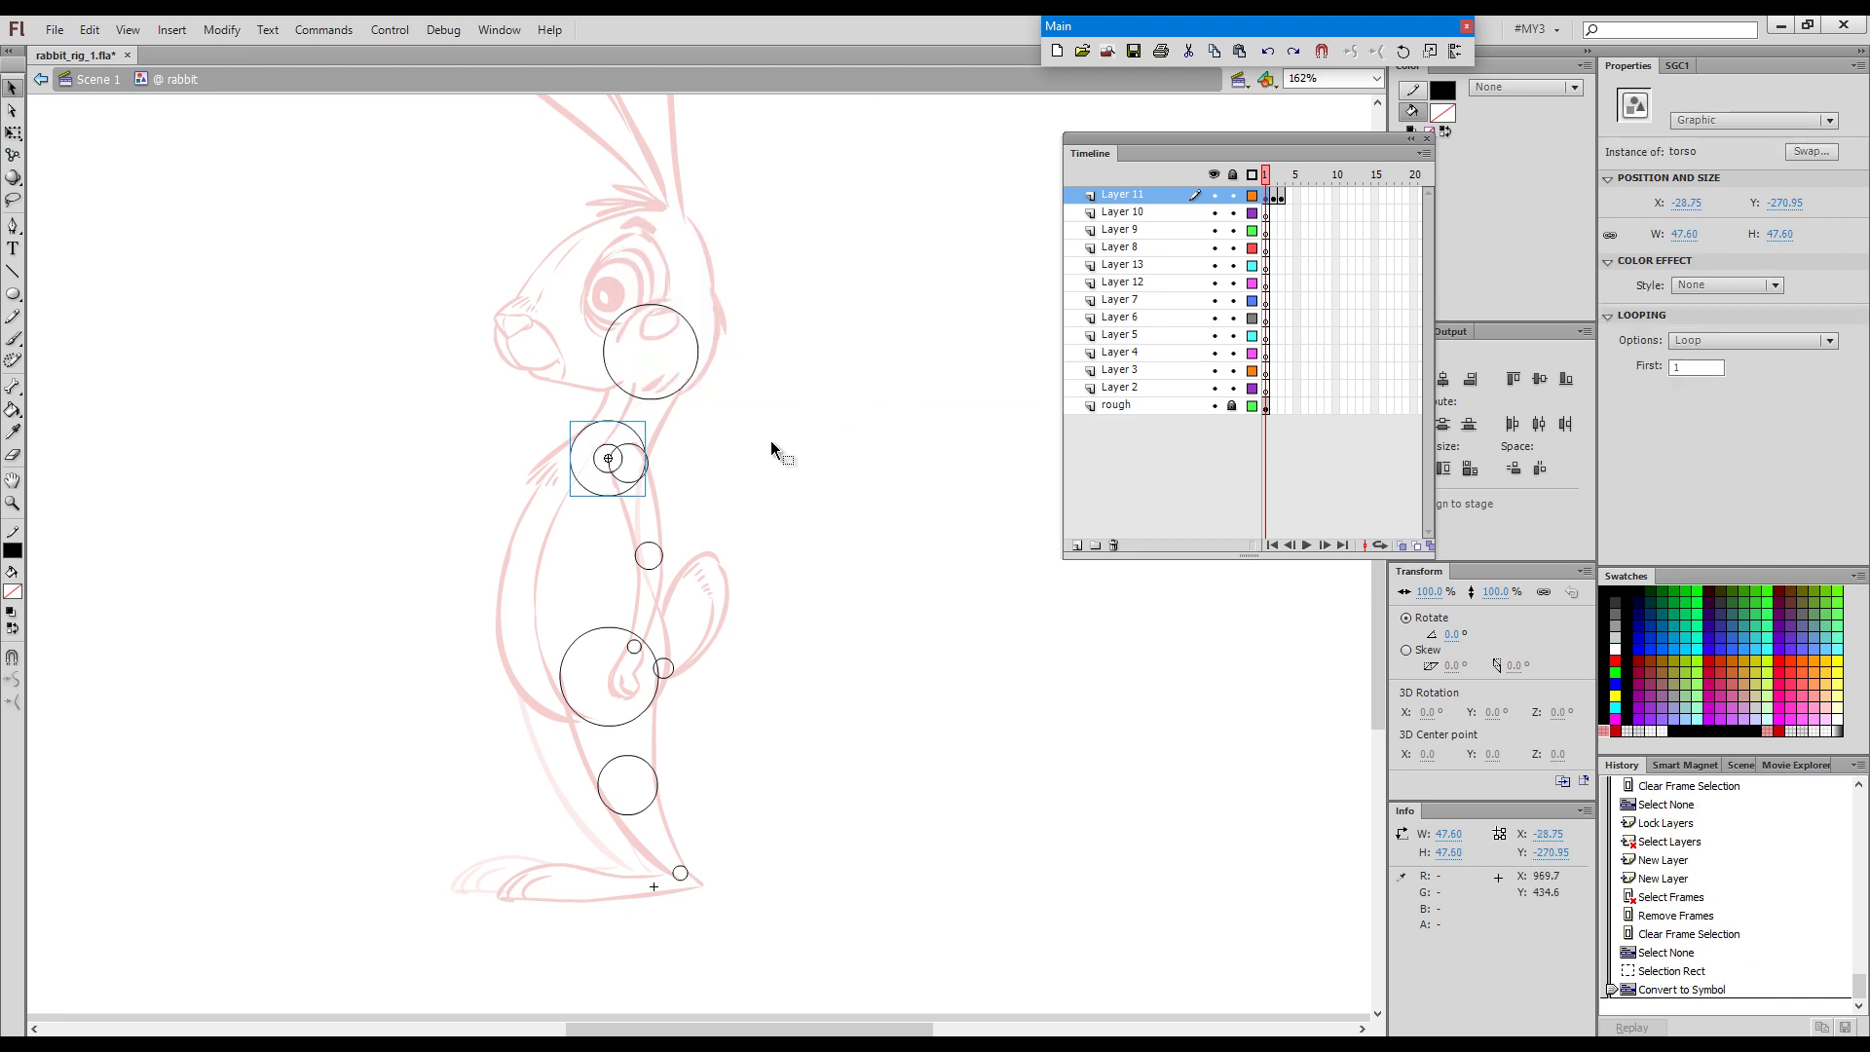
Move the torso symbol from Layer 11 to the same place on Layer 7 and rename that layer torso.
key("ctrl+x")
left_click(1266, 301)
key("ctrl+shift+v")
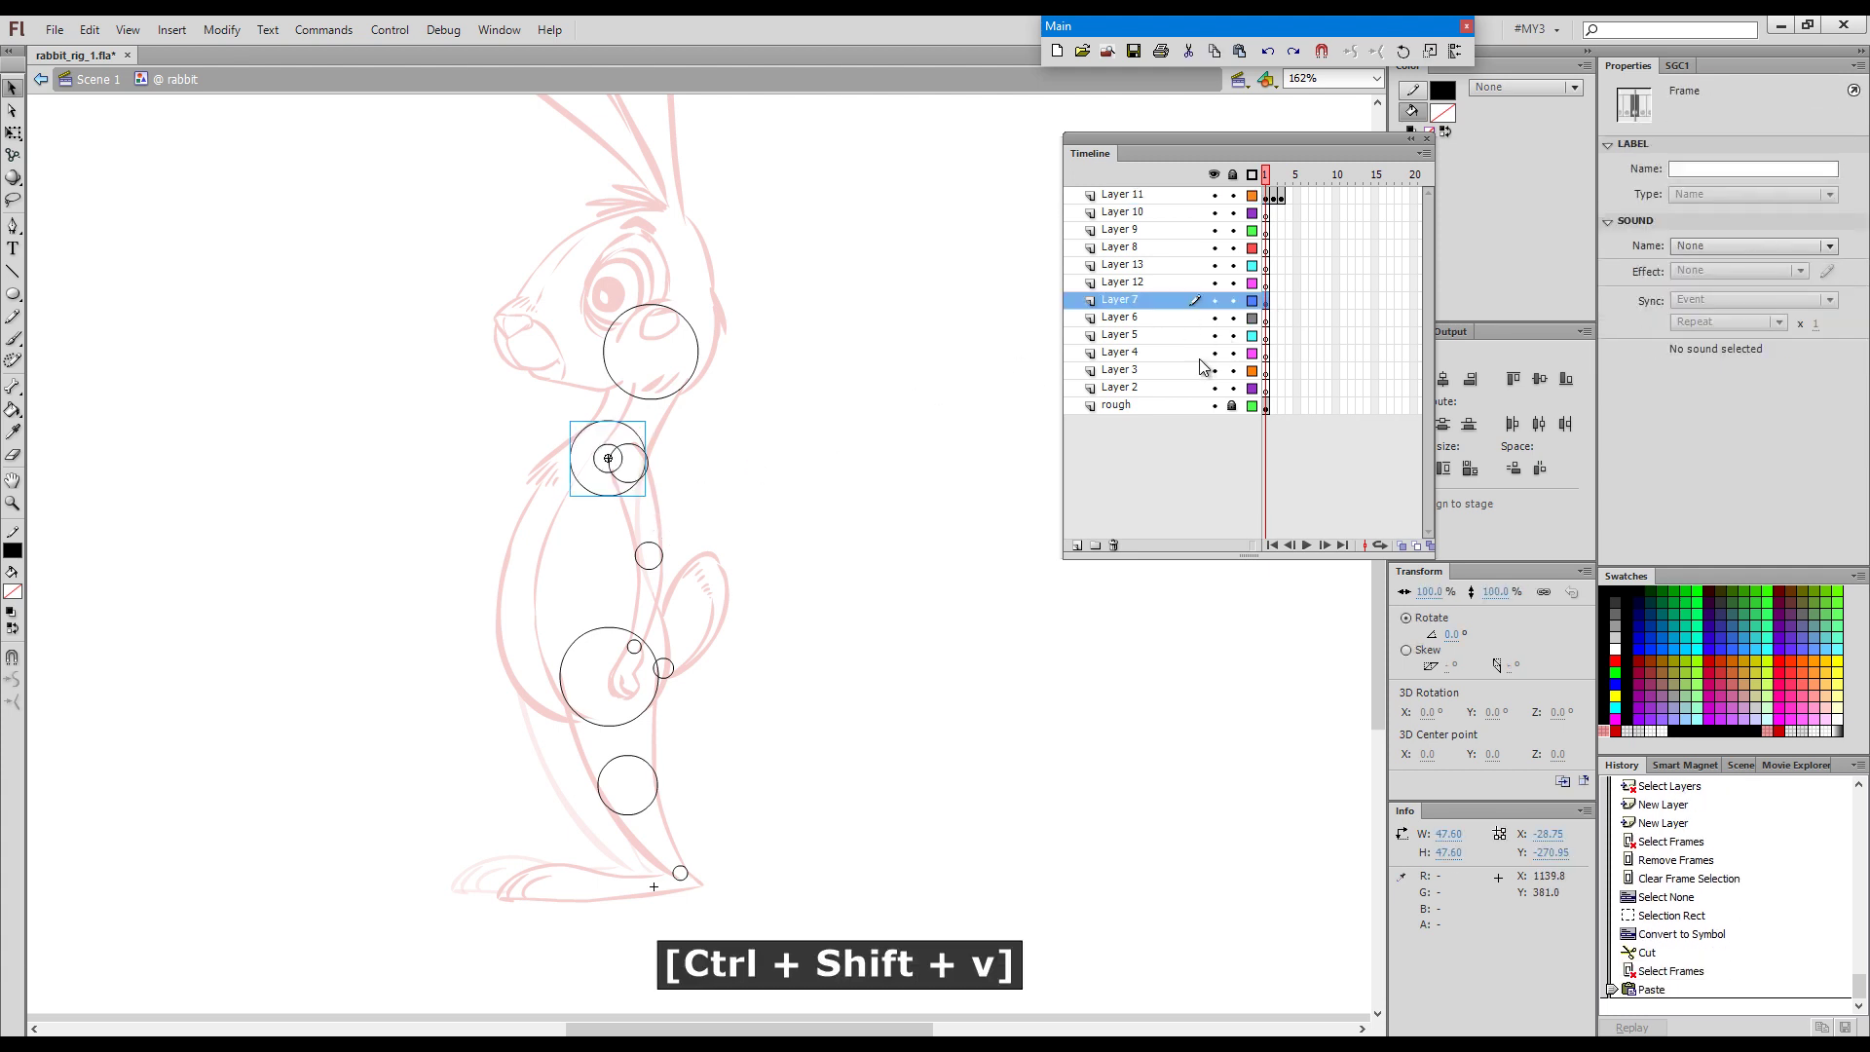
double_click(1139, 301)
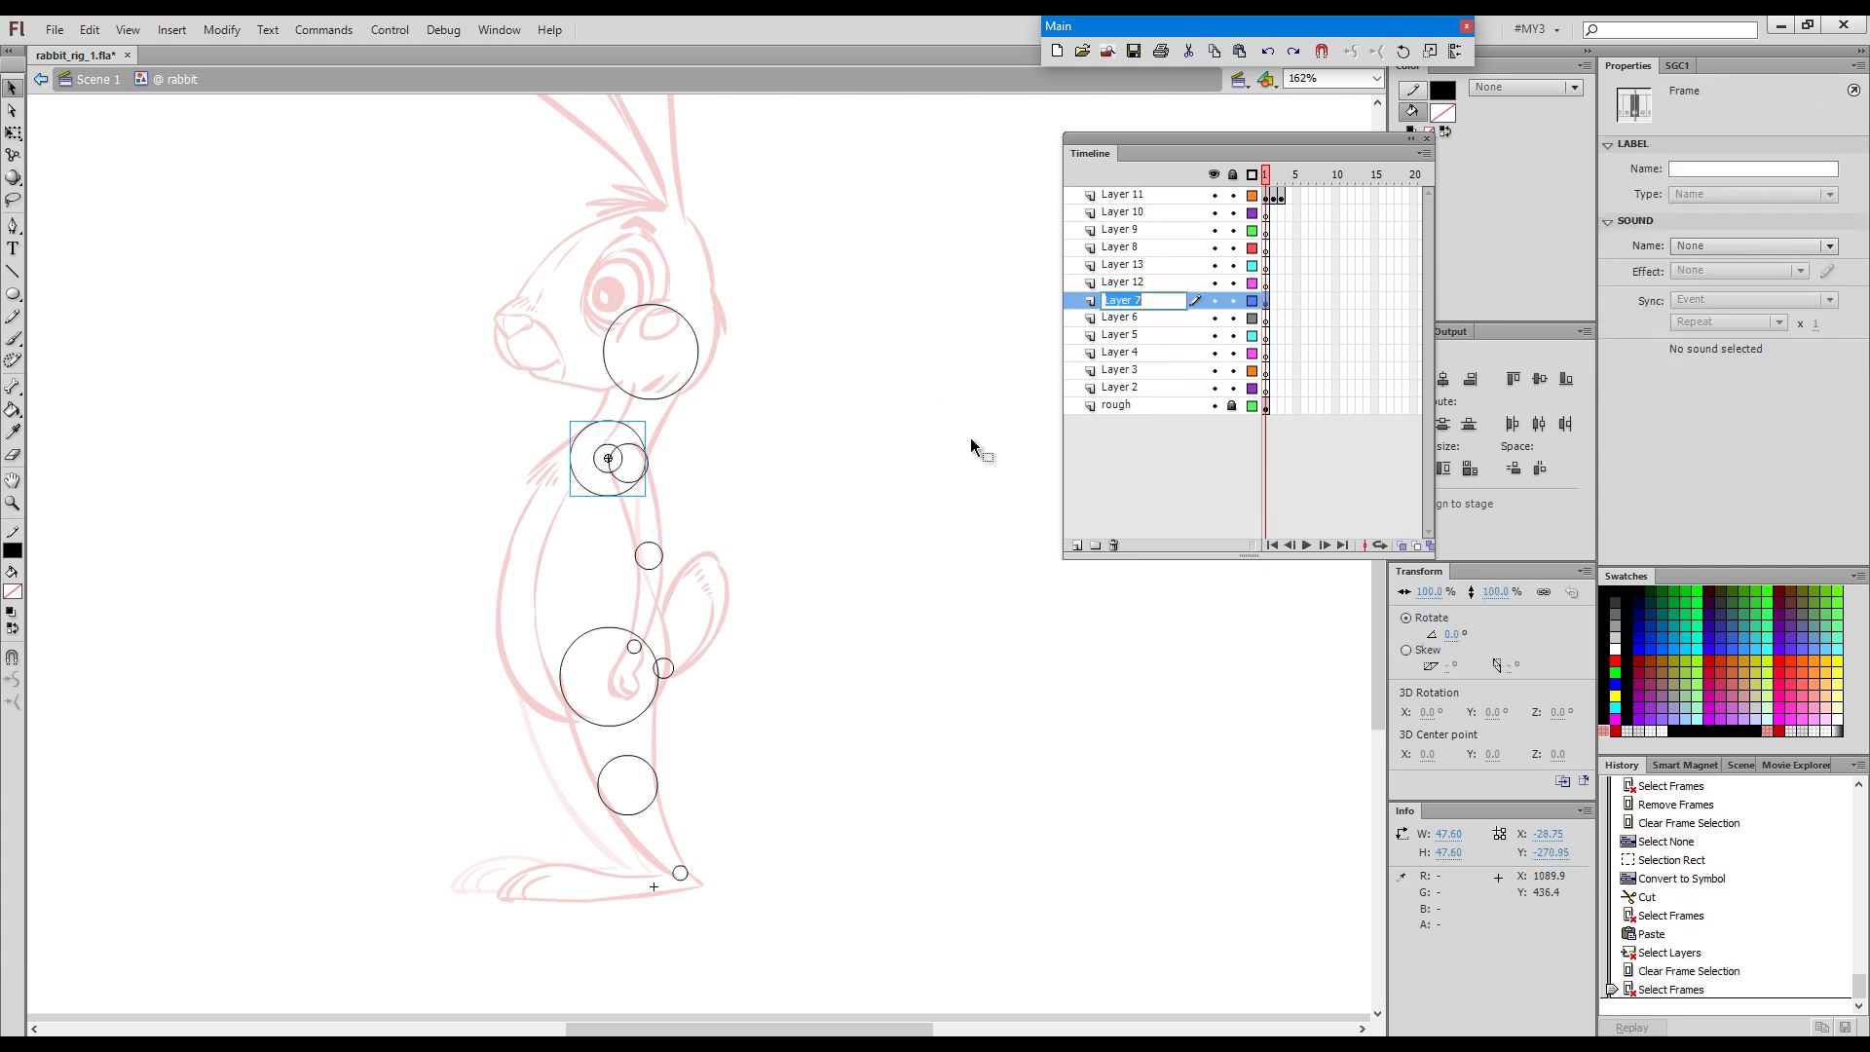
type("torso")
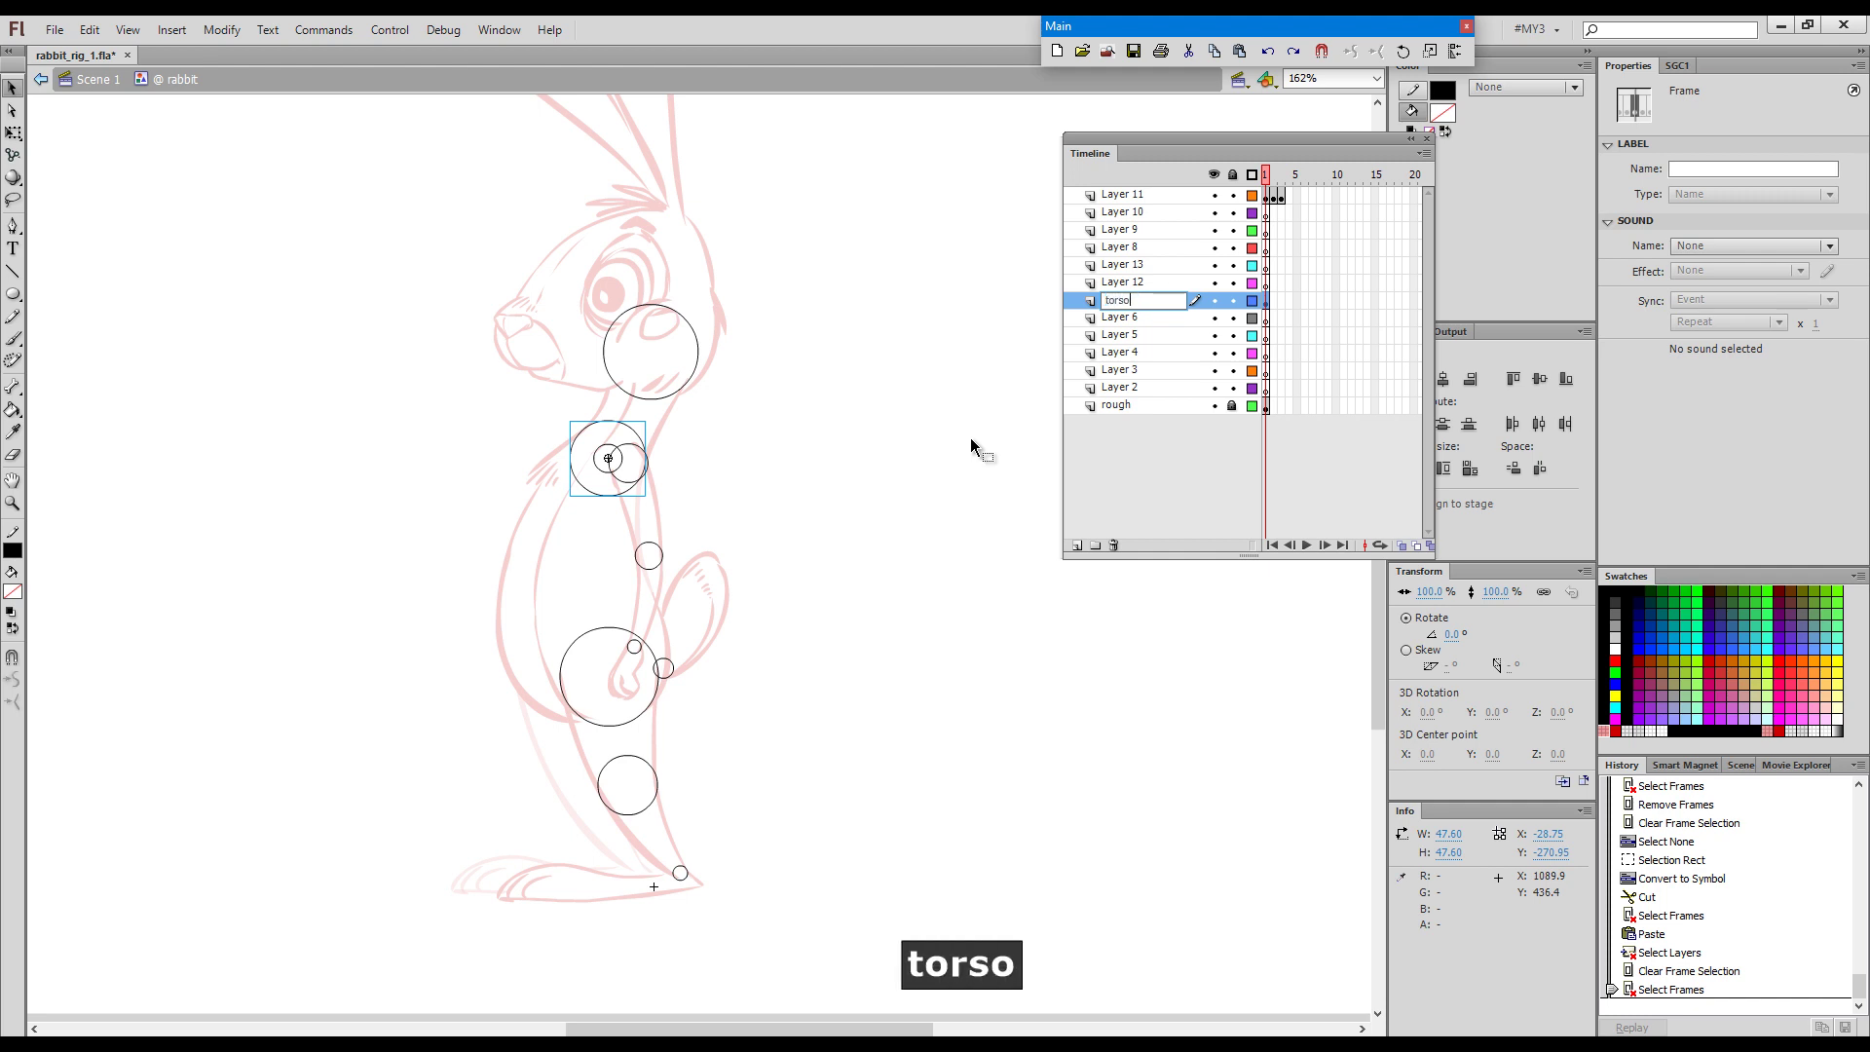
key("Return")
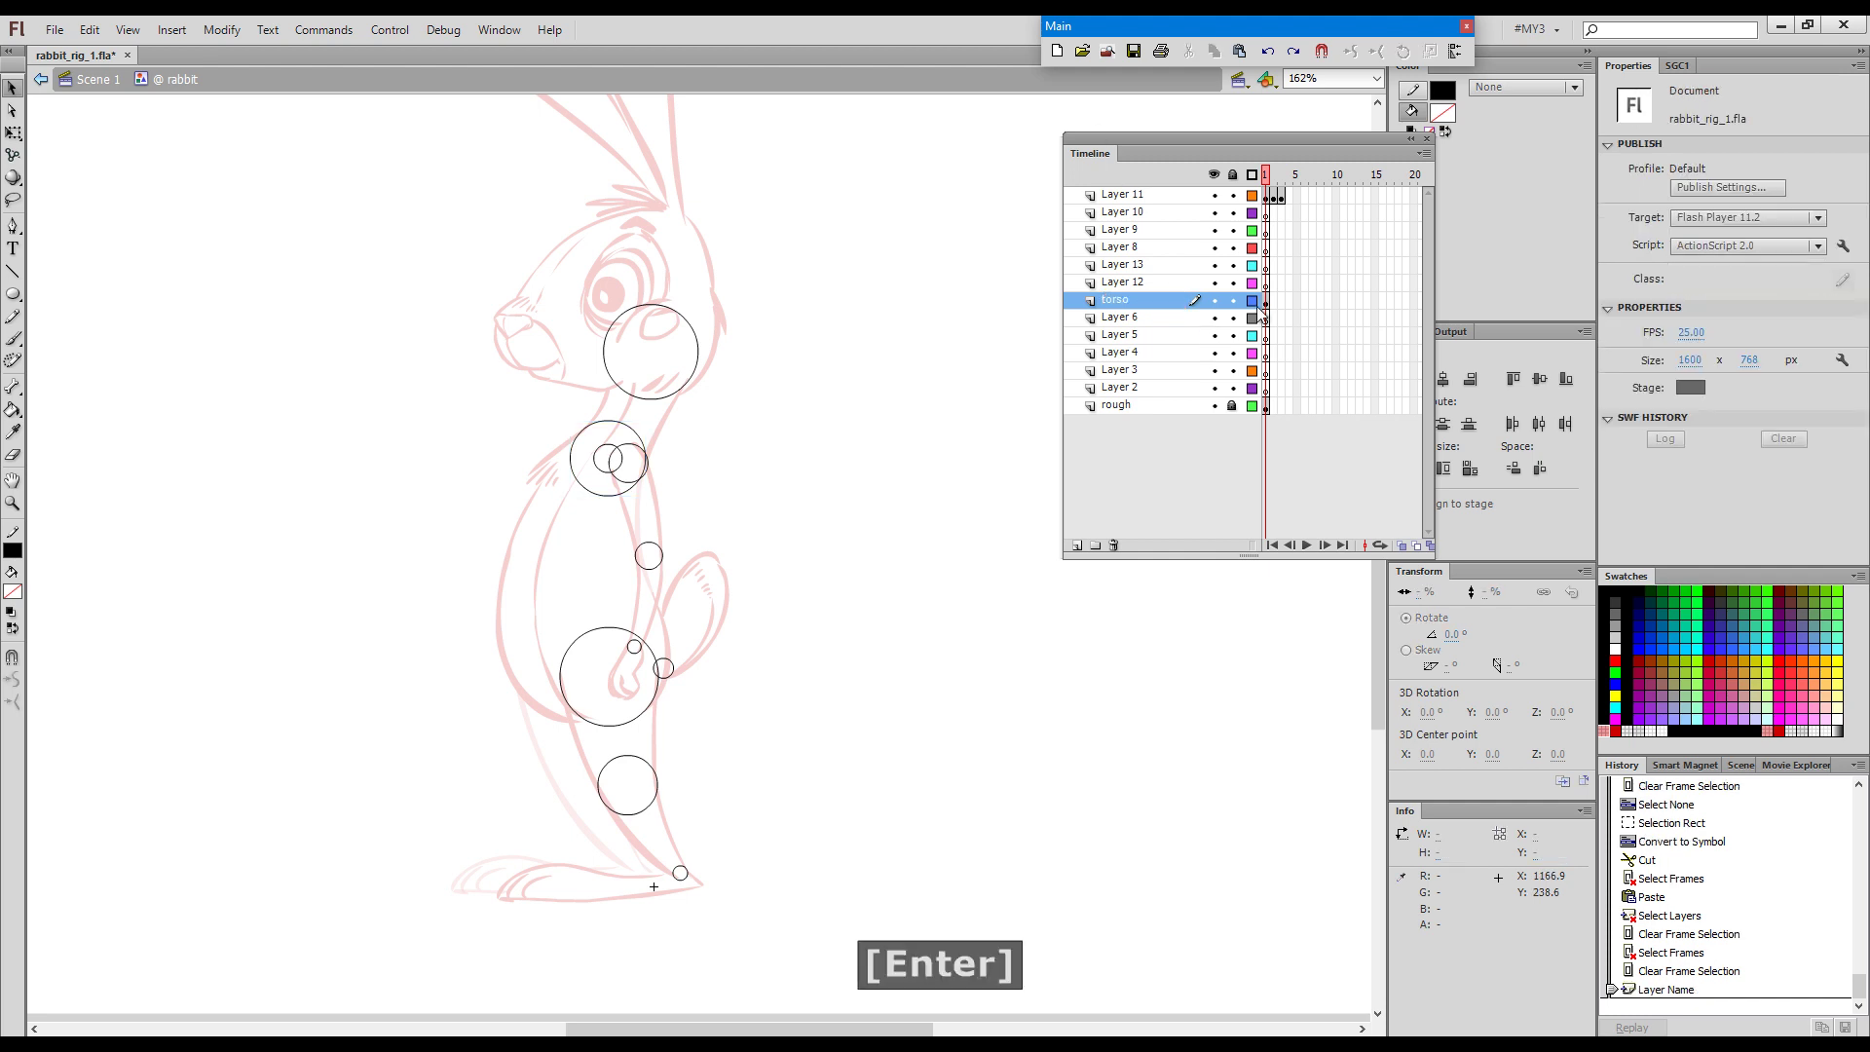
Duplicate the torso keyframe onto Layer 12, and lock the original torso layer and show it as outlines.
left_click(1267, 301)
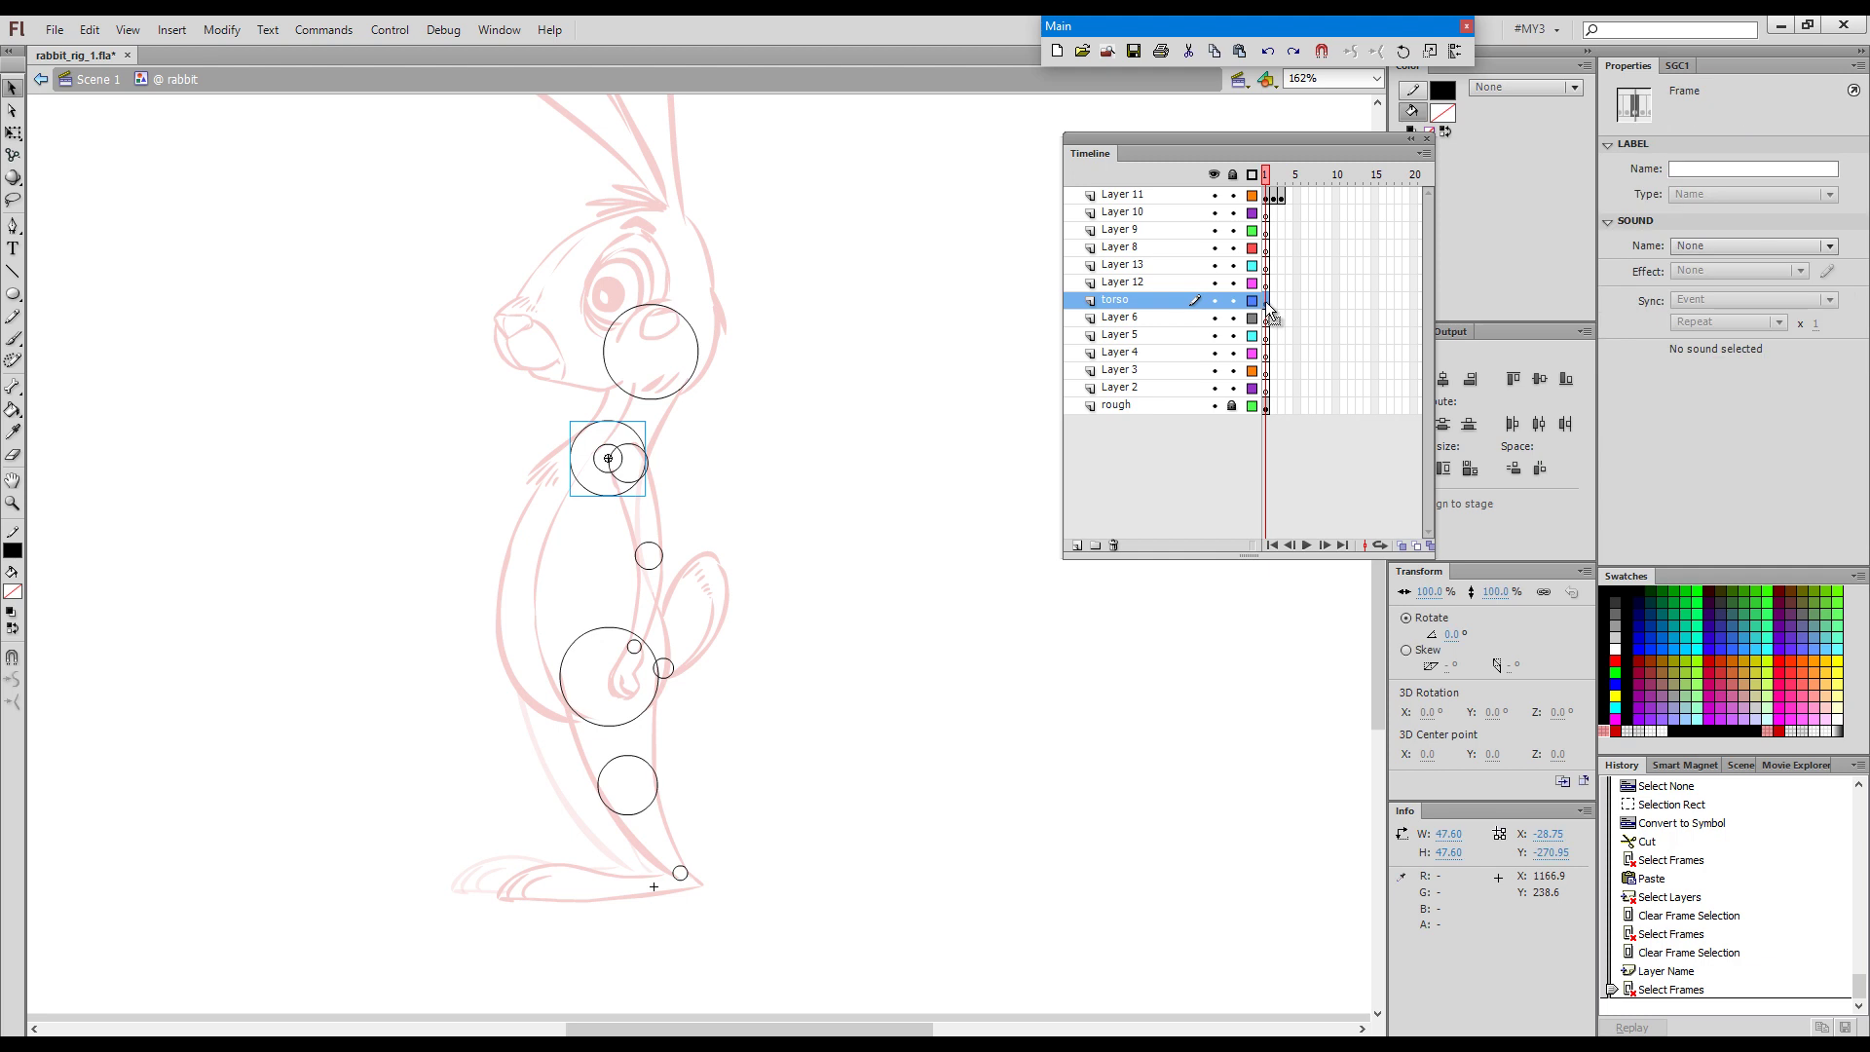
key("alt")
left_click_drag(1269, 289, 1267, 284)
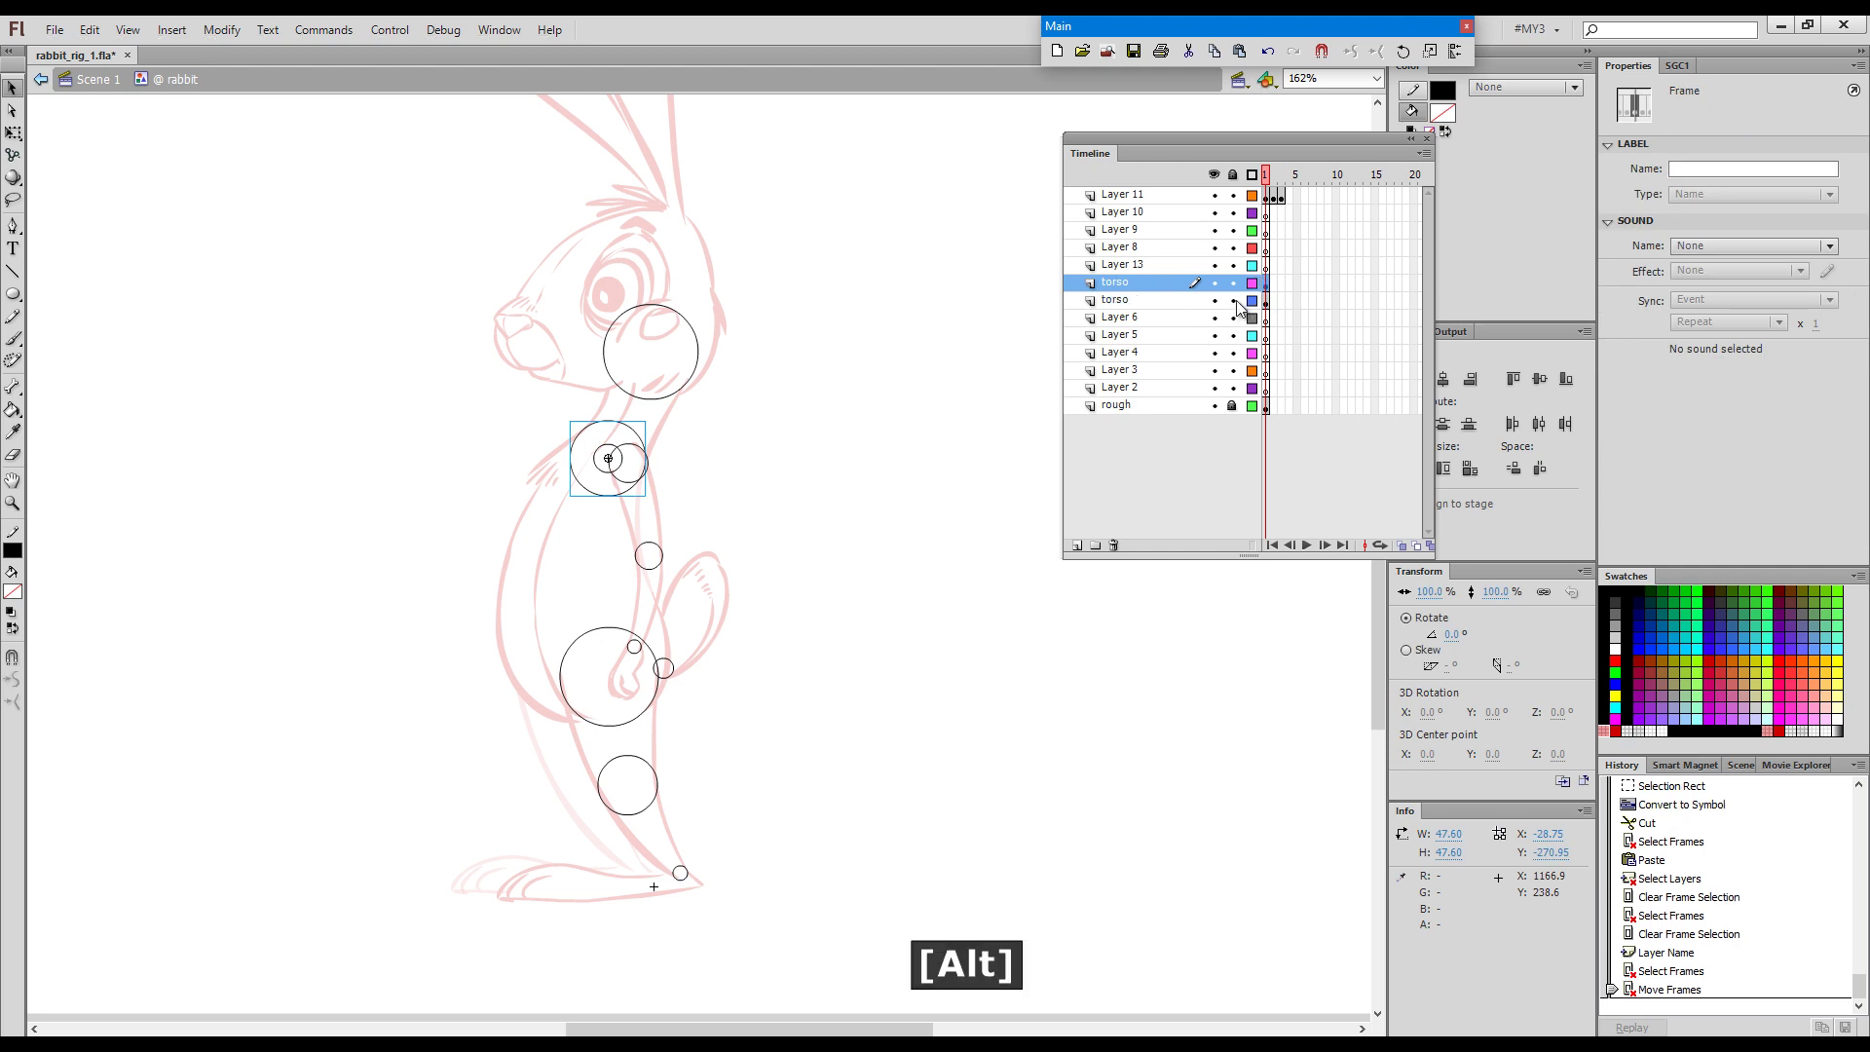
left_click(1233, 301)
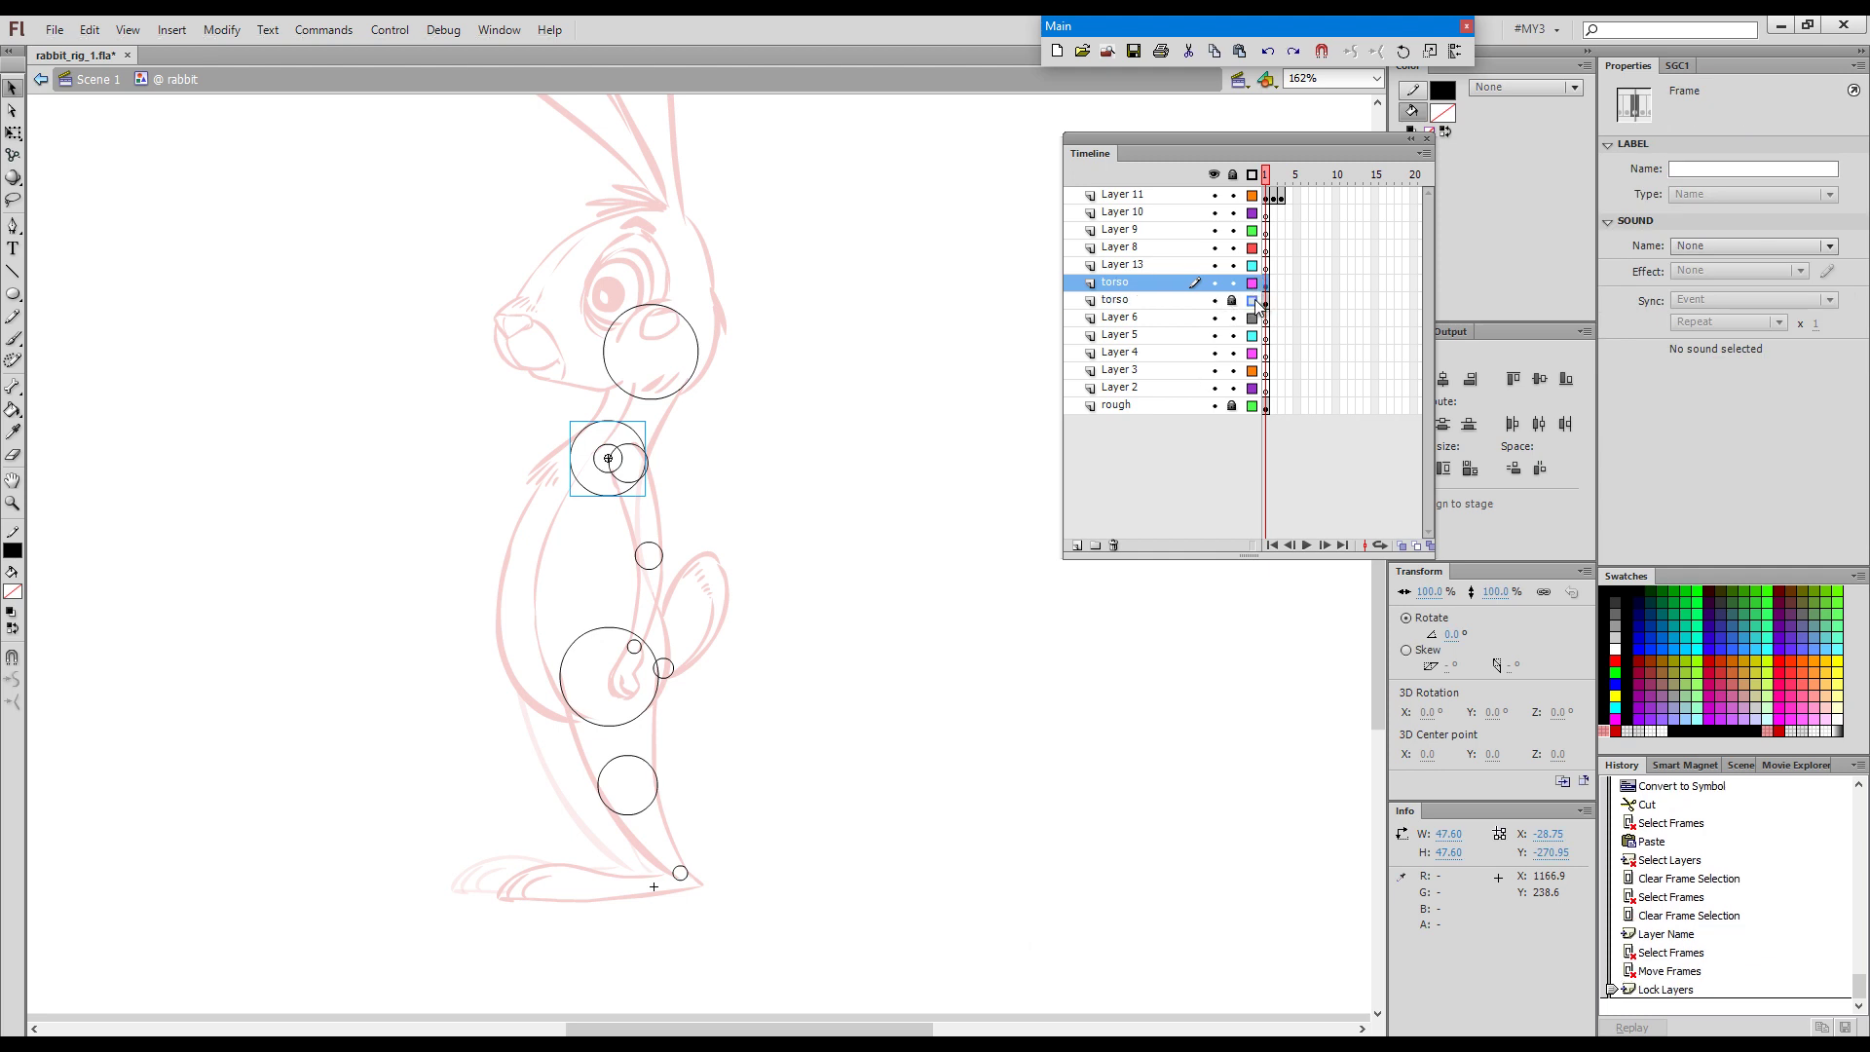
left_click(1253, 301)
Rename the duplicated torso layer as neck and select its first frame.
left_click(1266, 280)
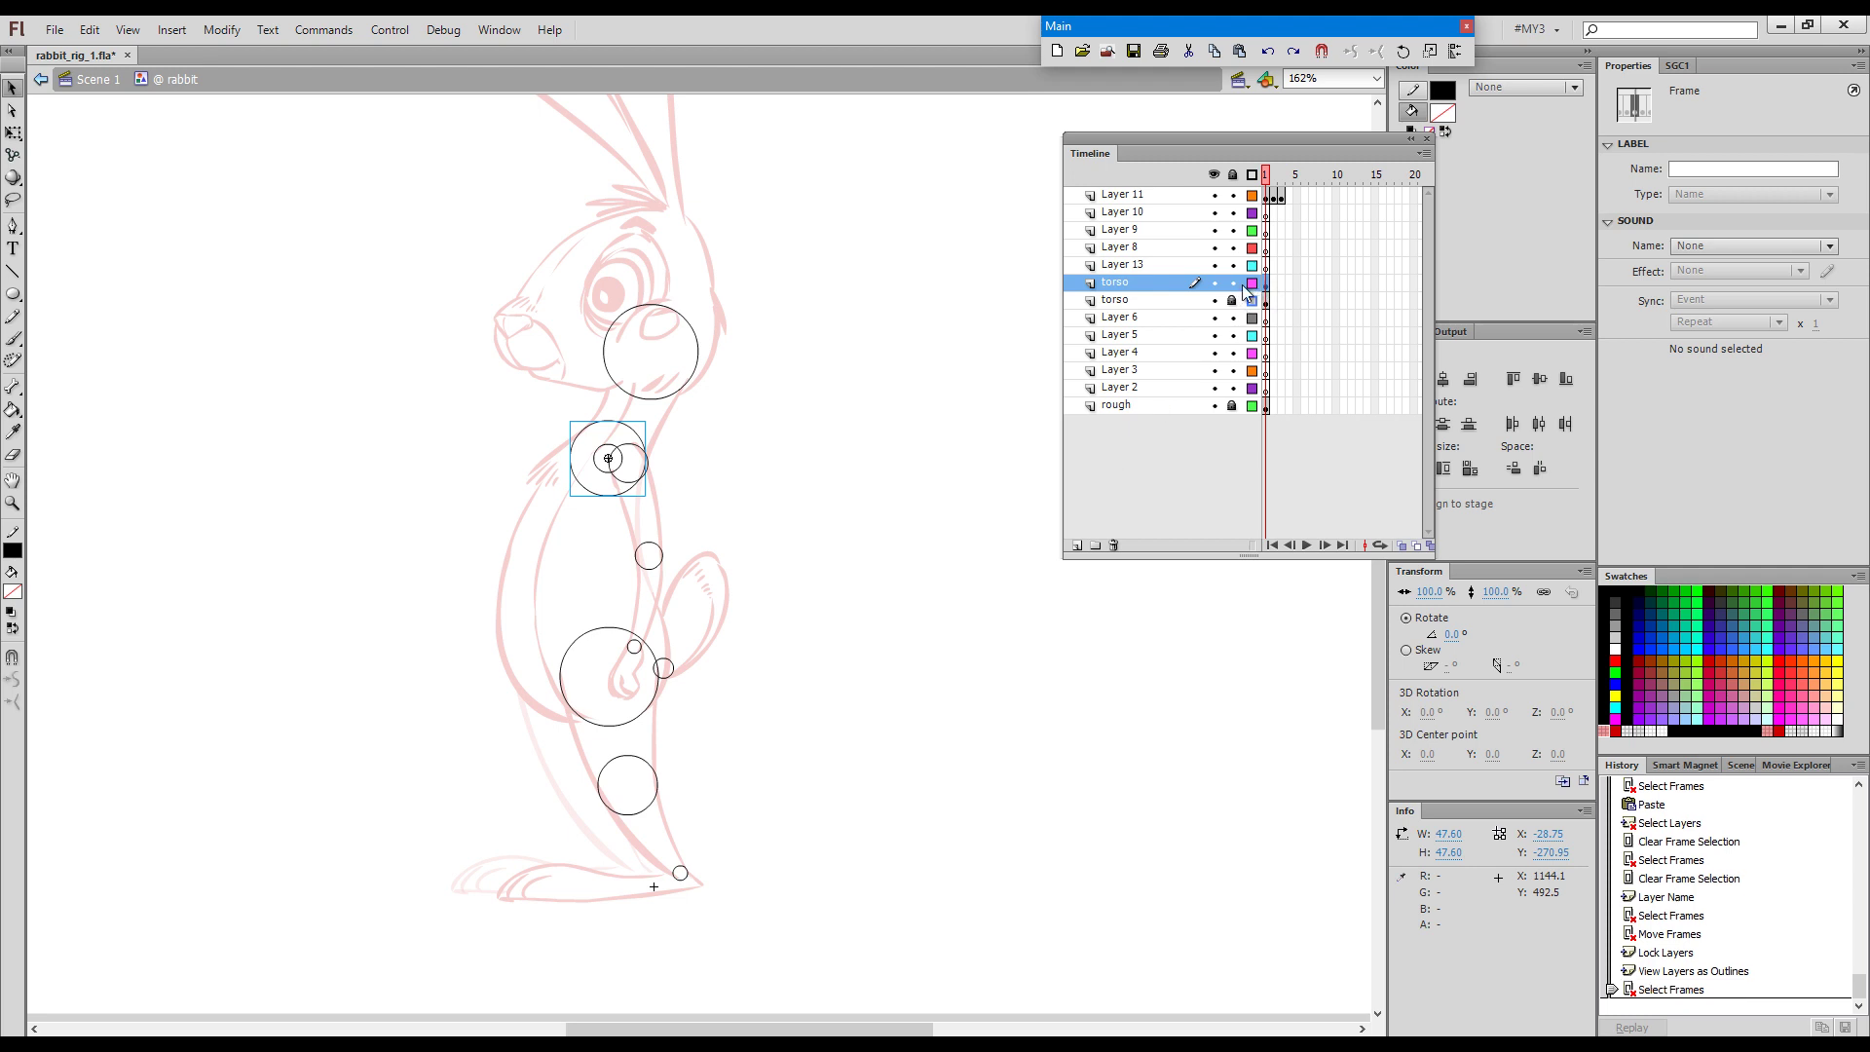
double_click(1130, 285)
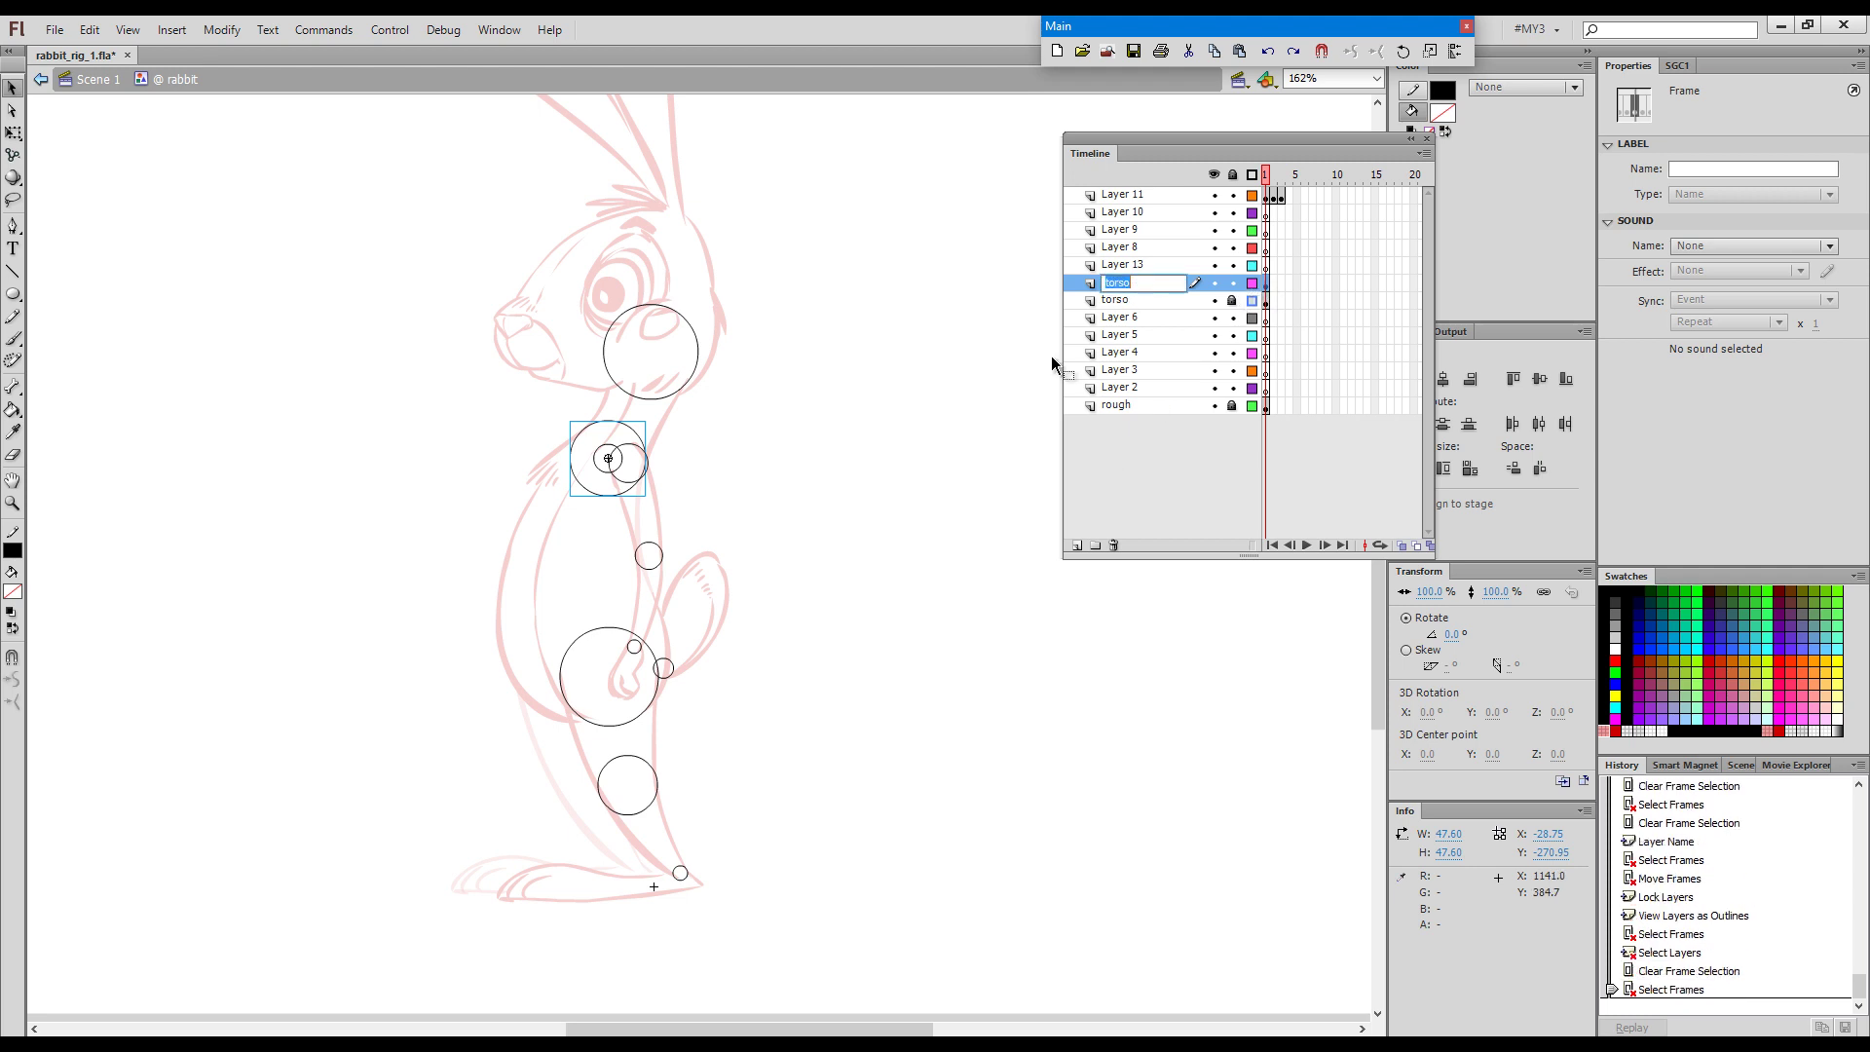
type("neck")
key("Return")
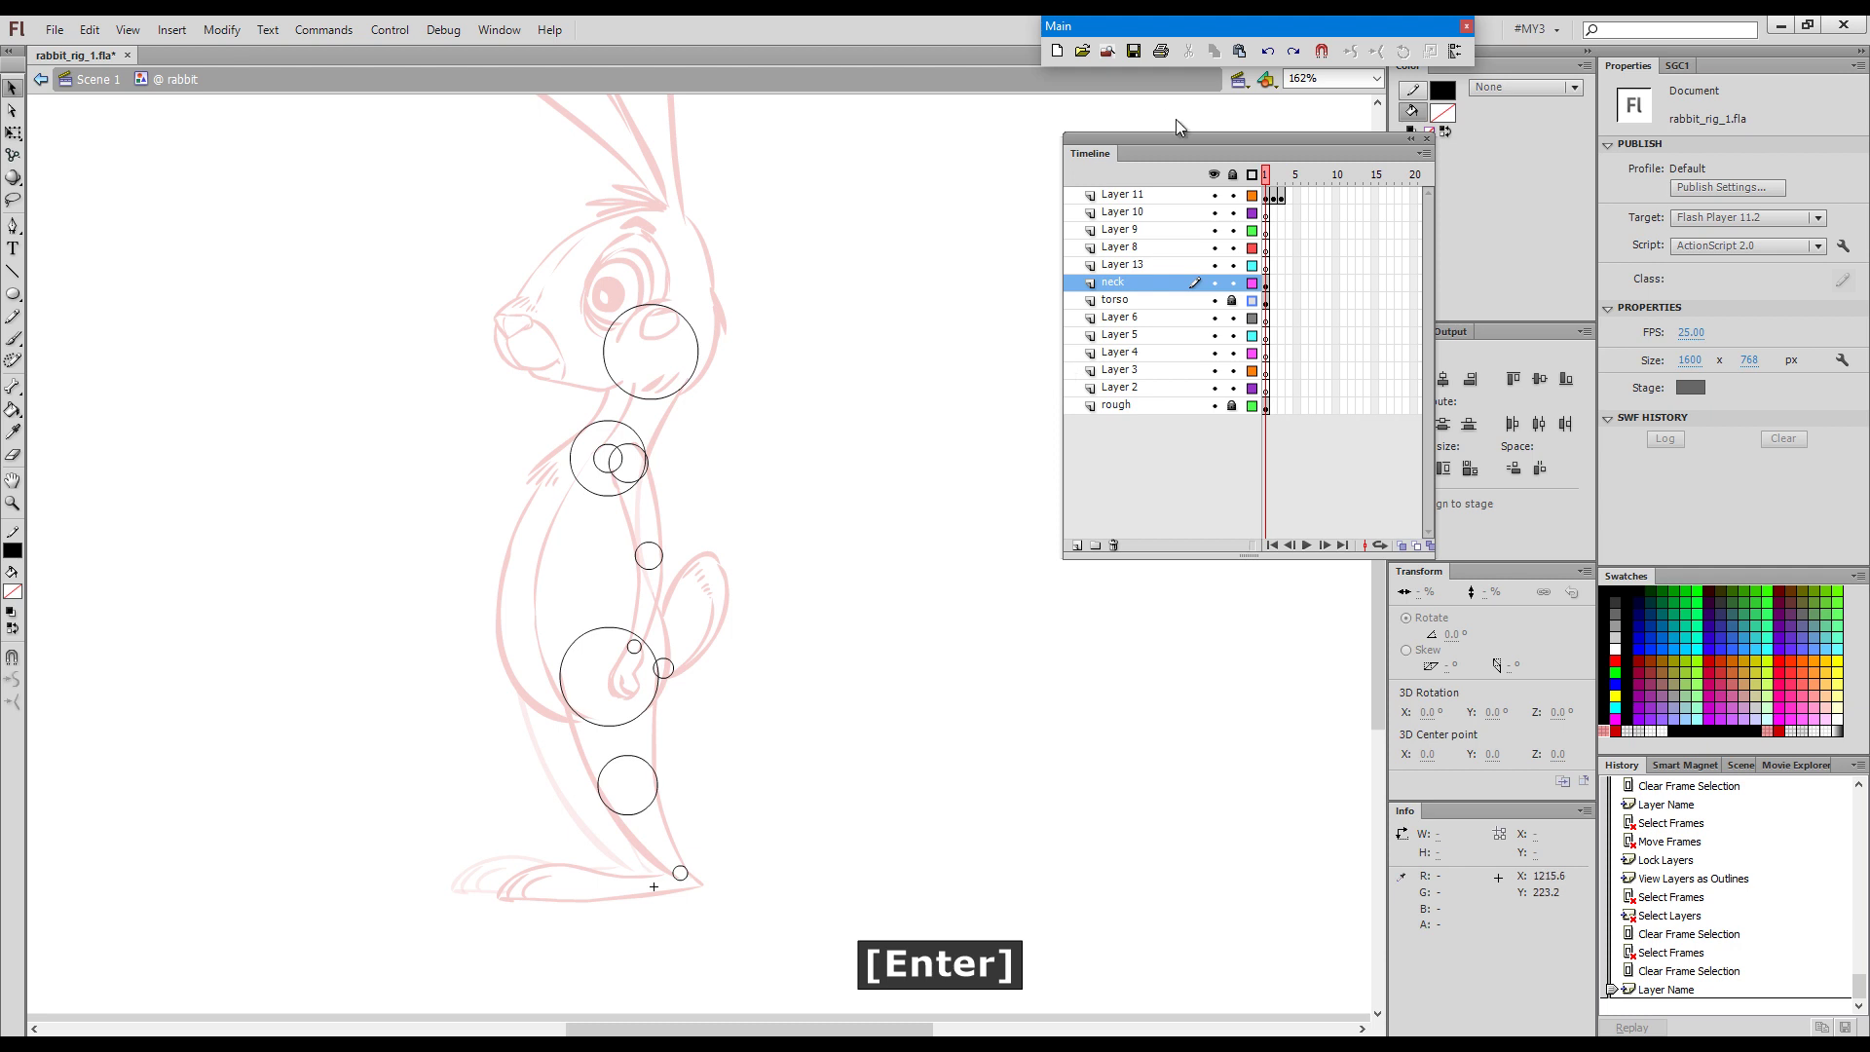
left_click(1265, 282)
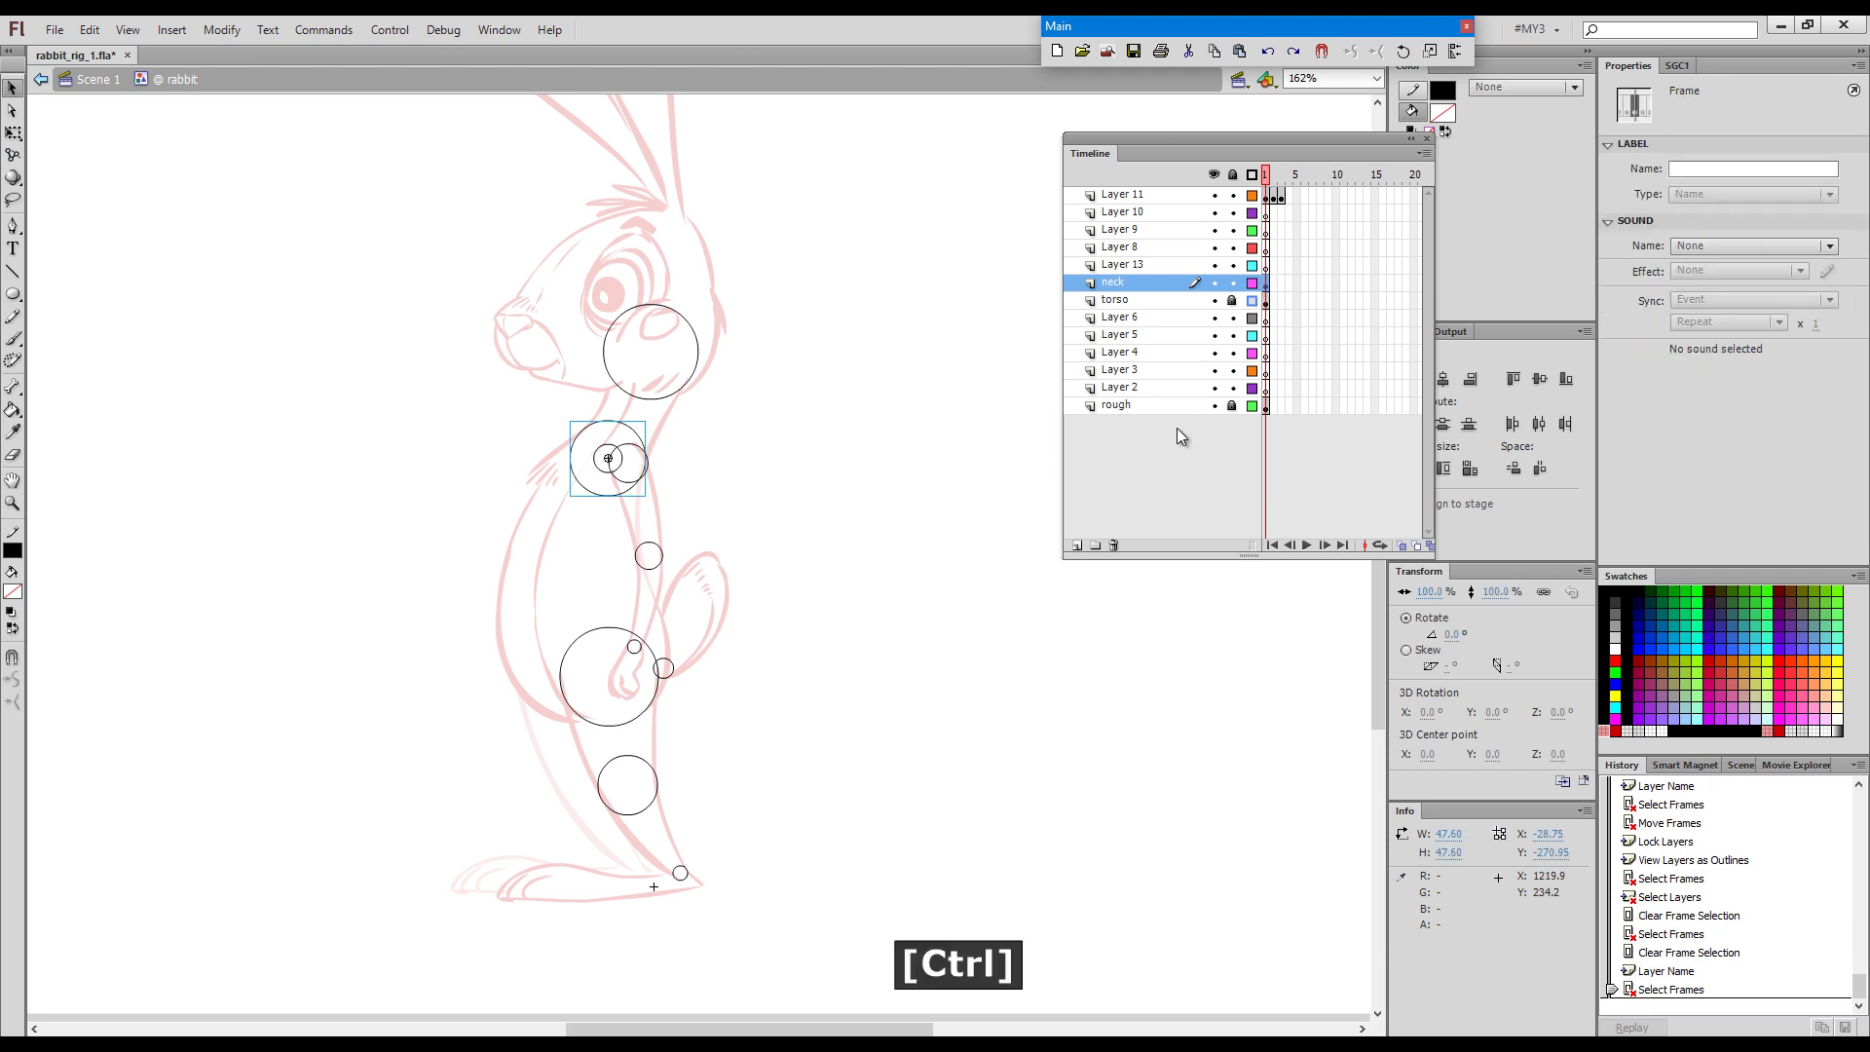
Duplicate the torso symbol instance on the neck layer as a new symbol named neck.
key("ctrl+e")
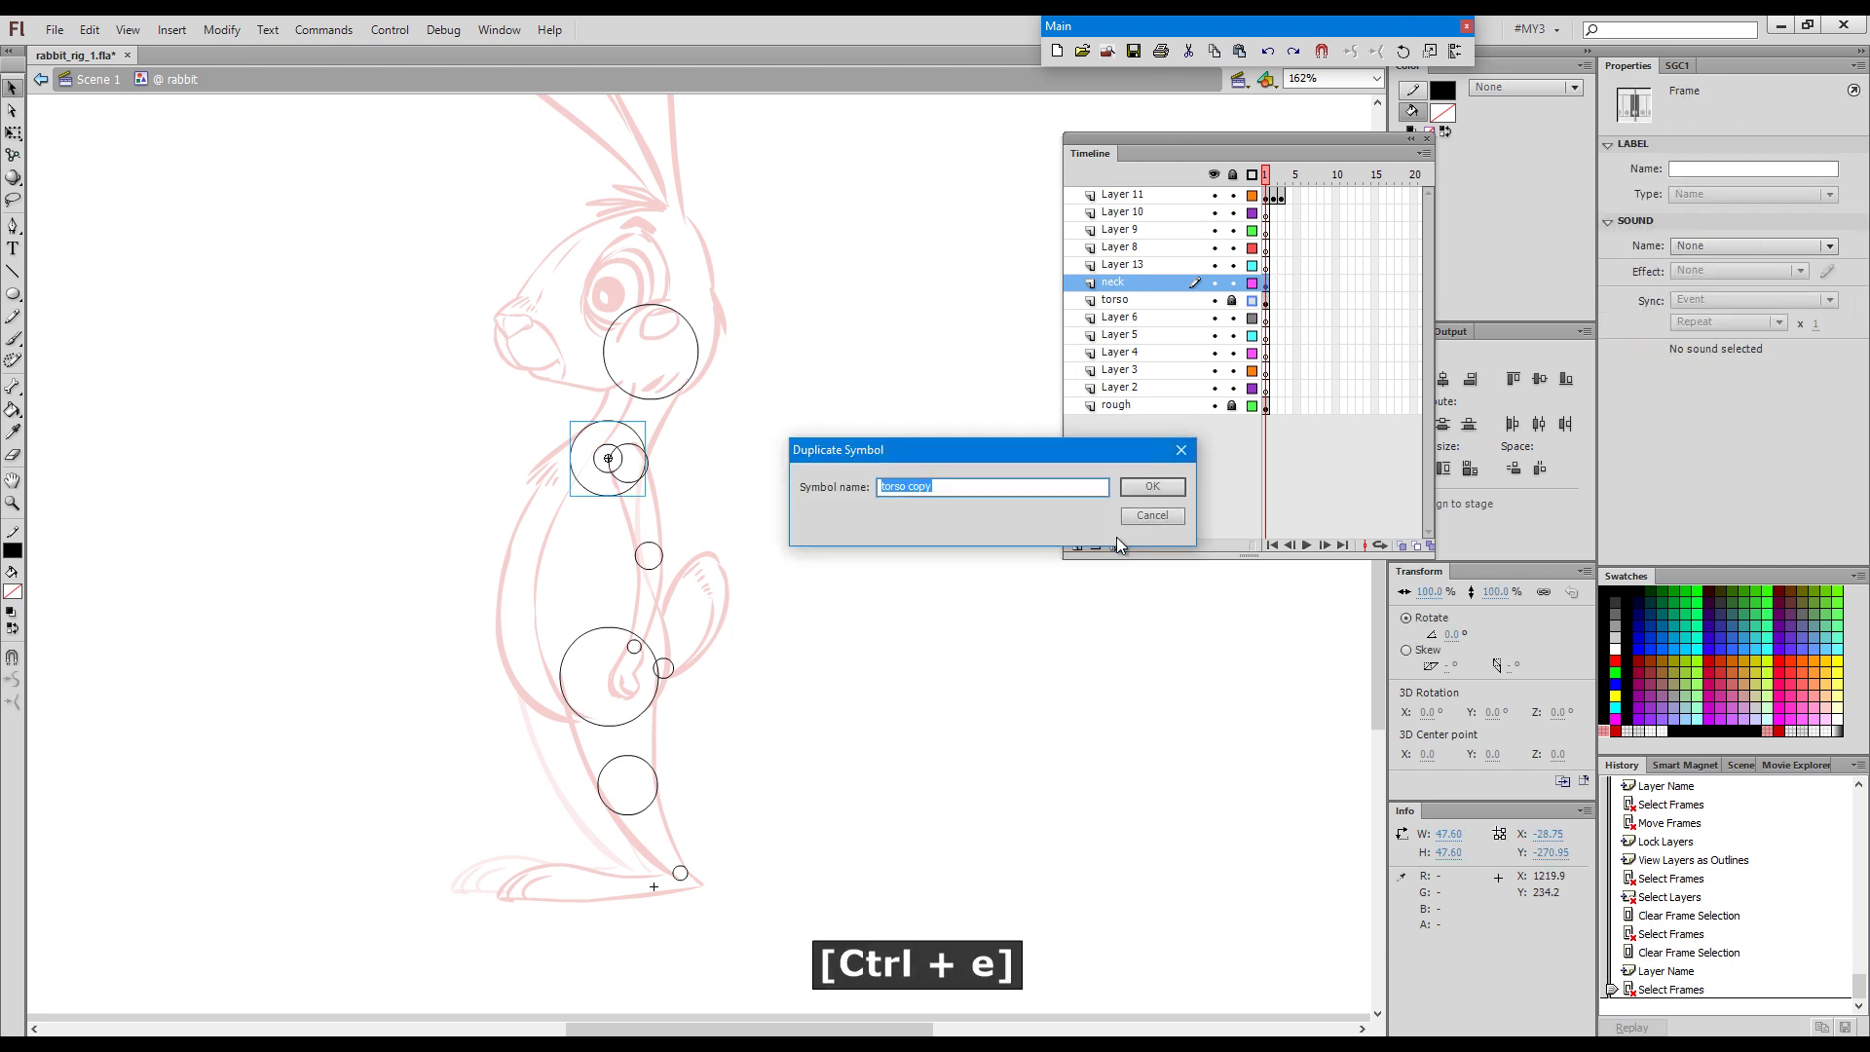
type("ne")
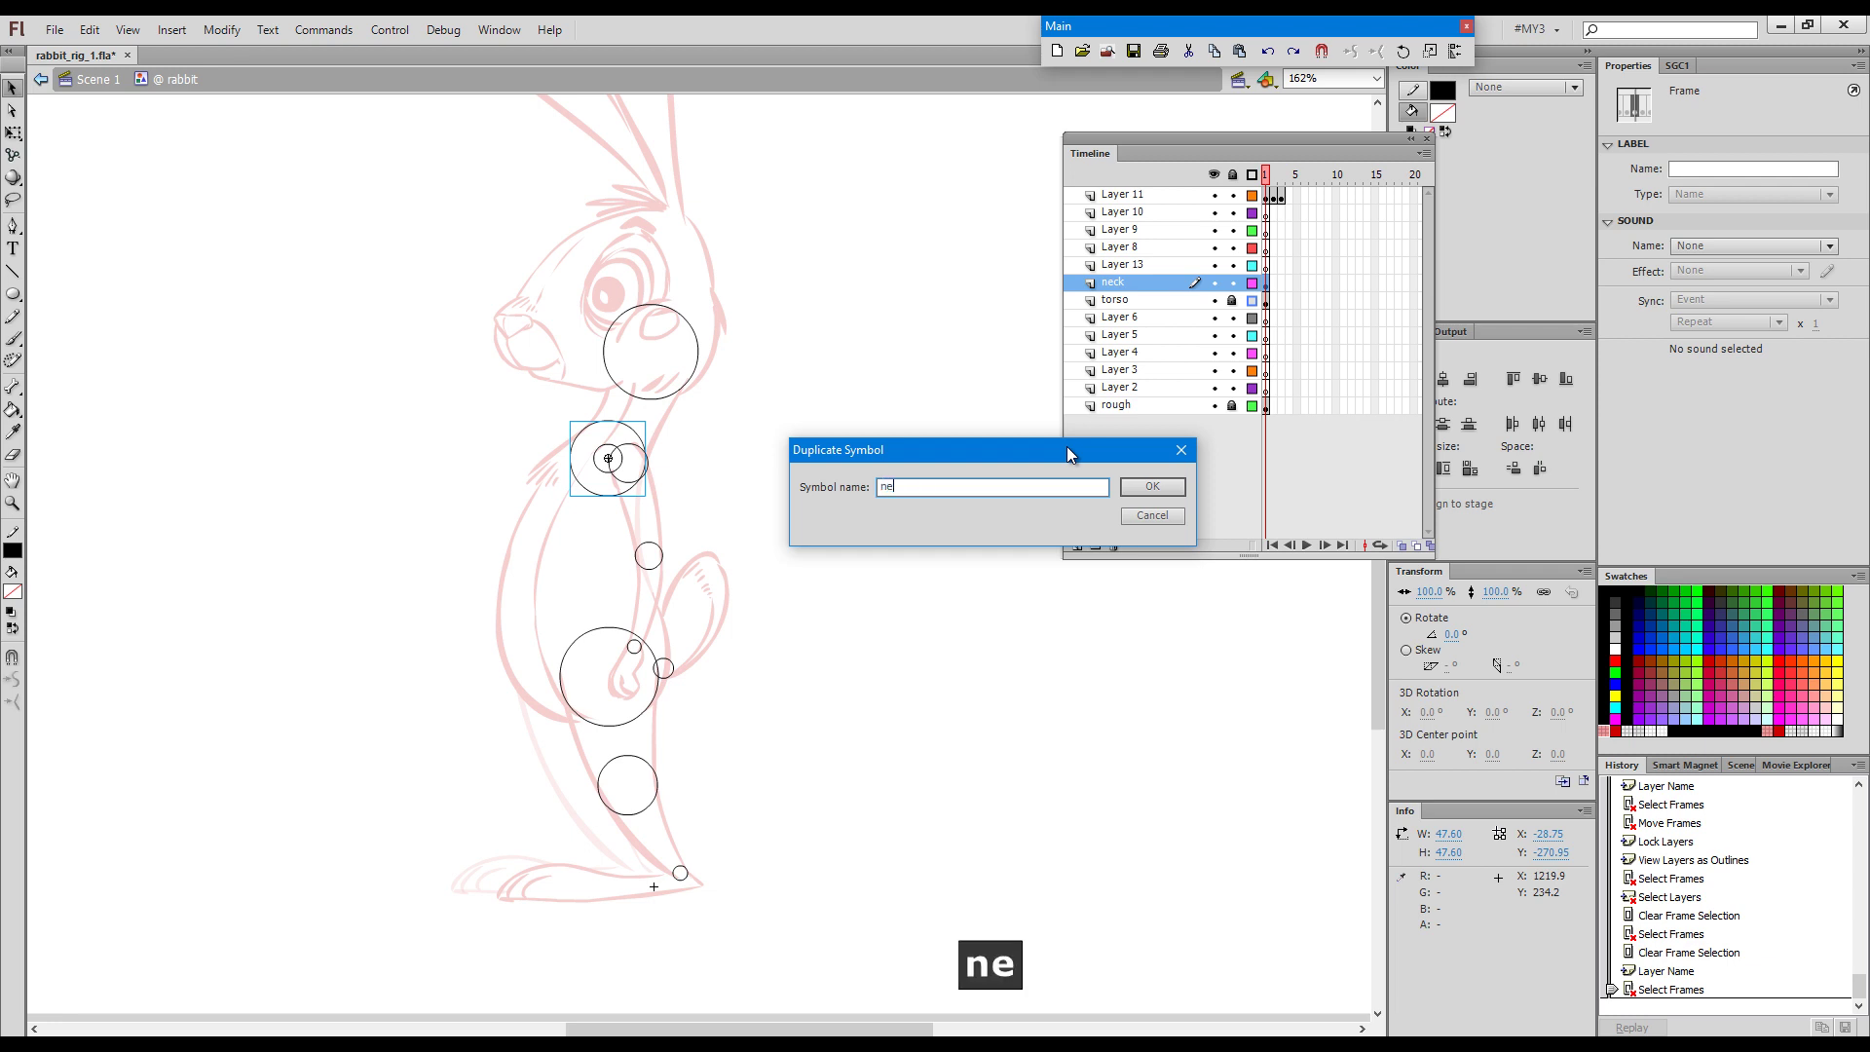
type("ck")
key("Return")
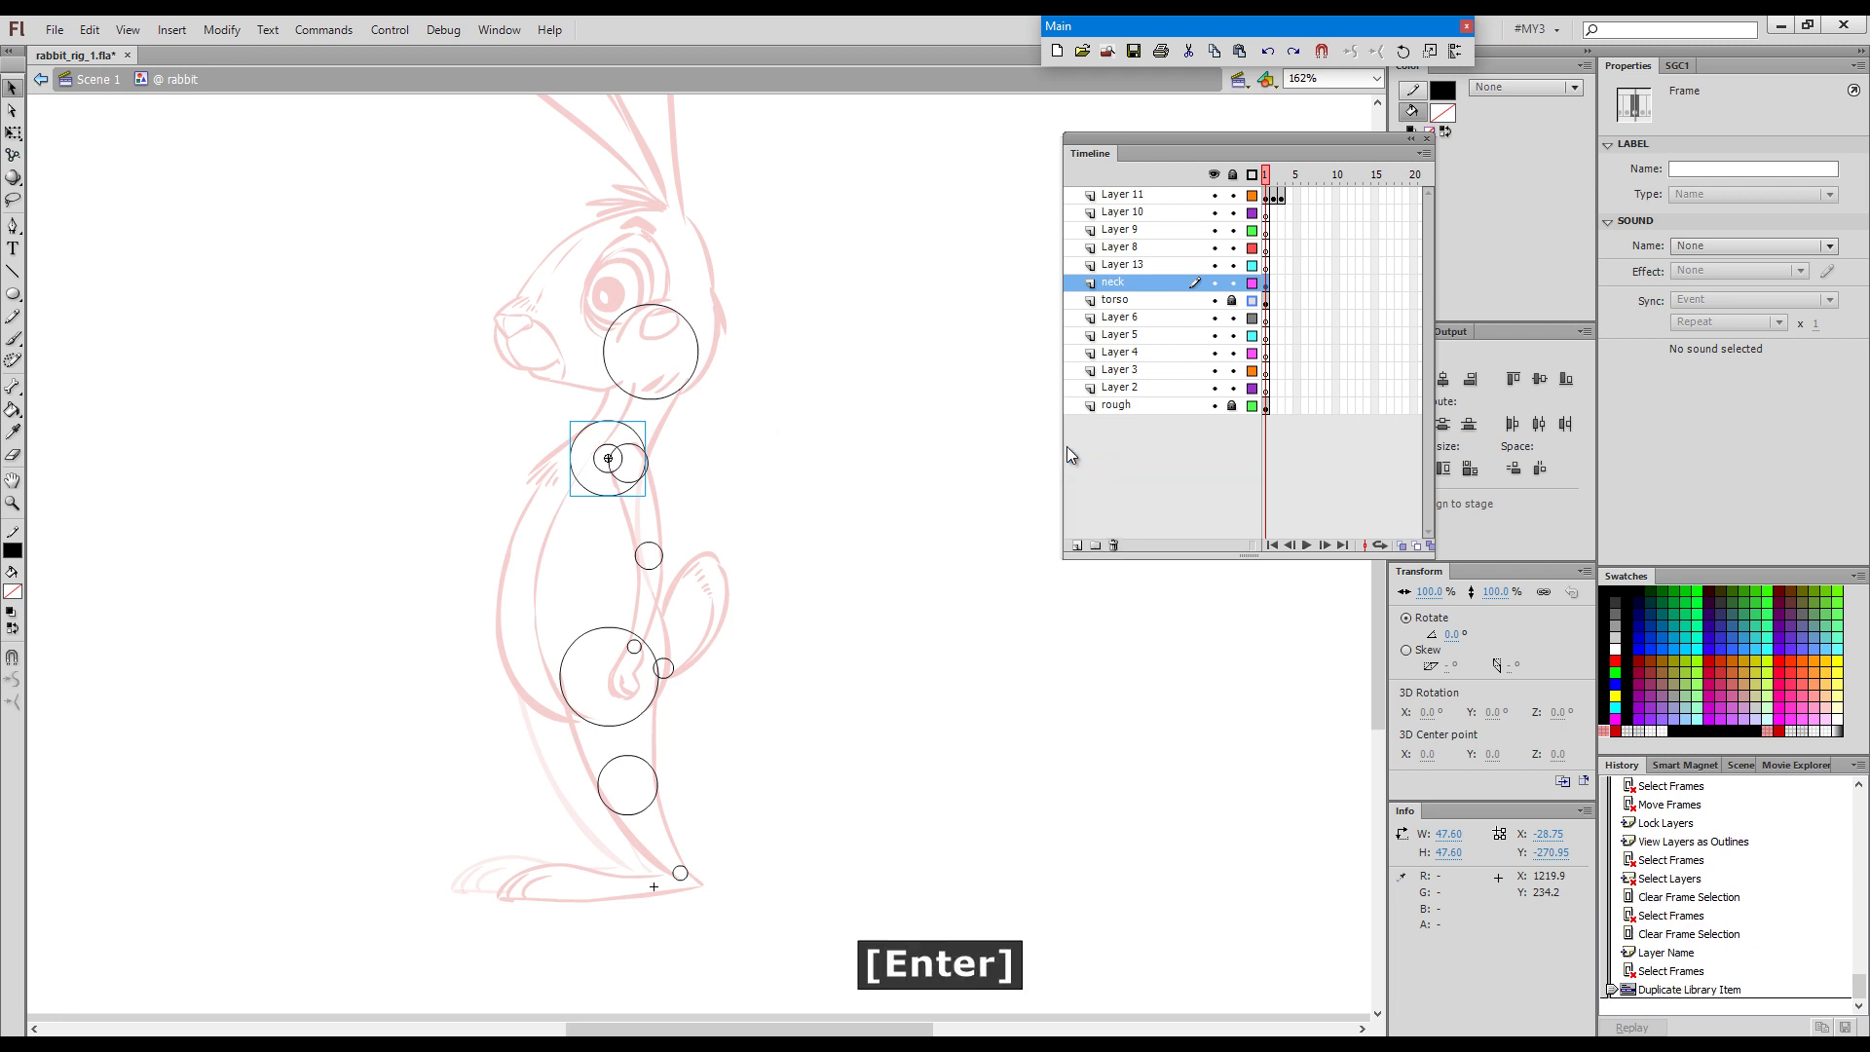
left_click(945, 459)
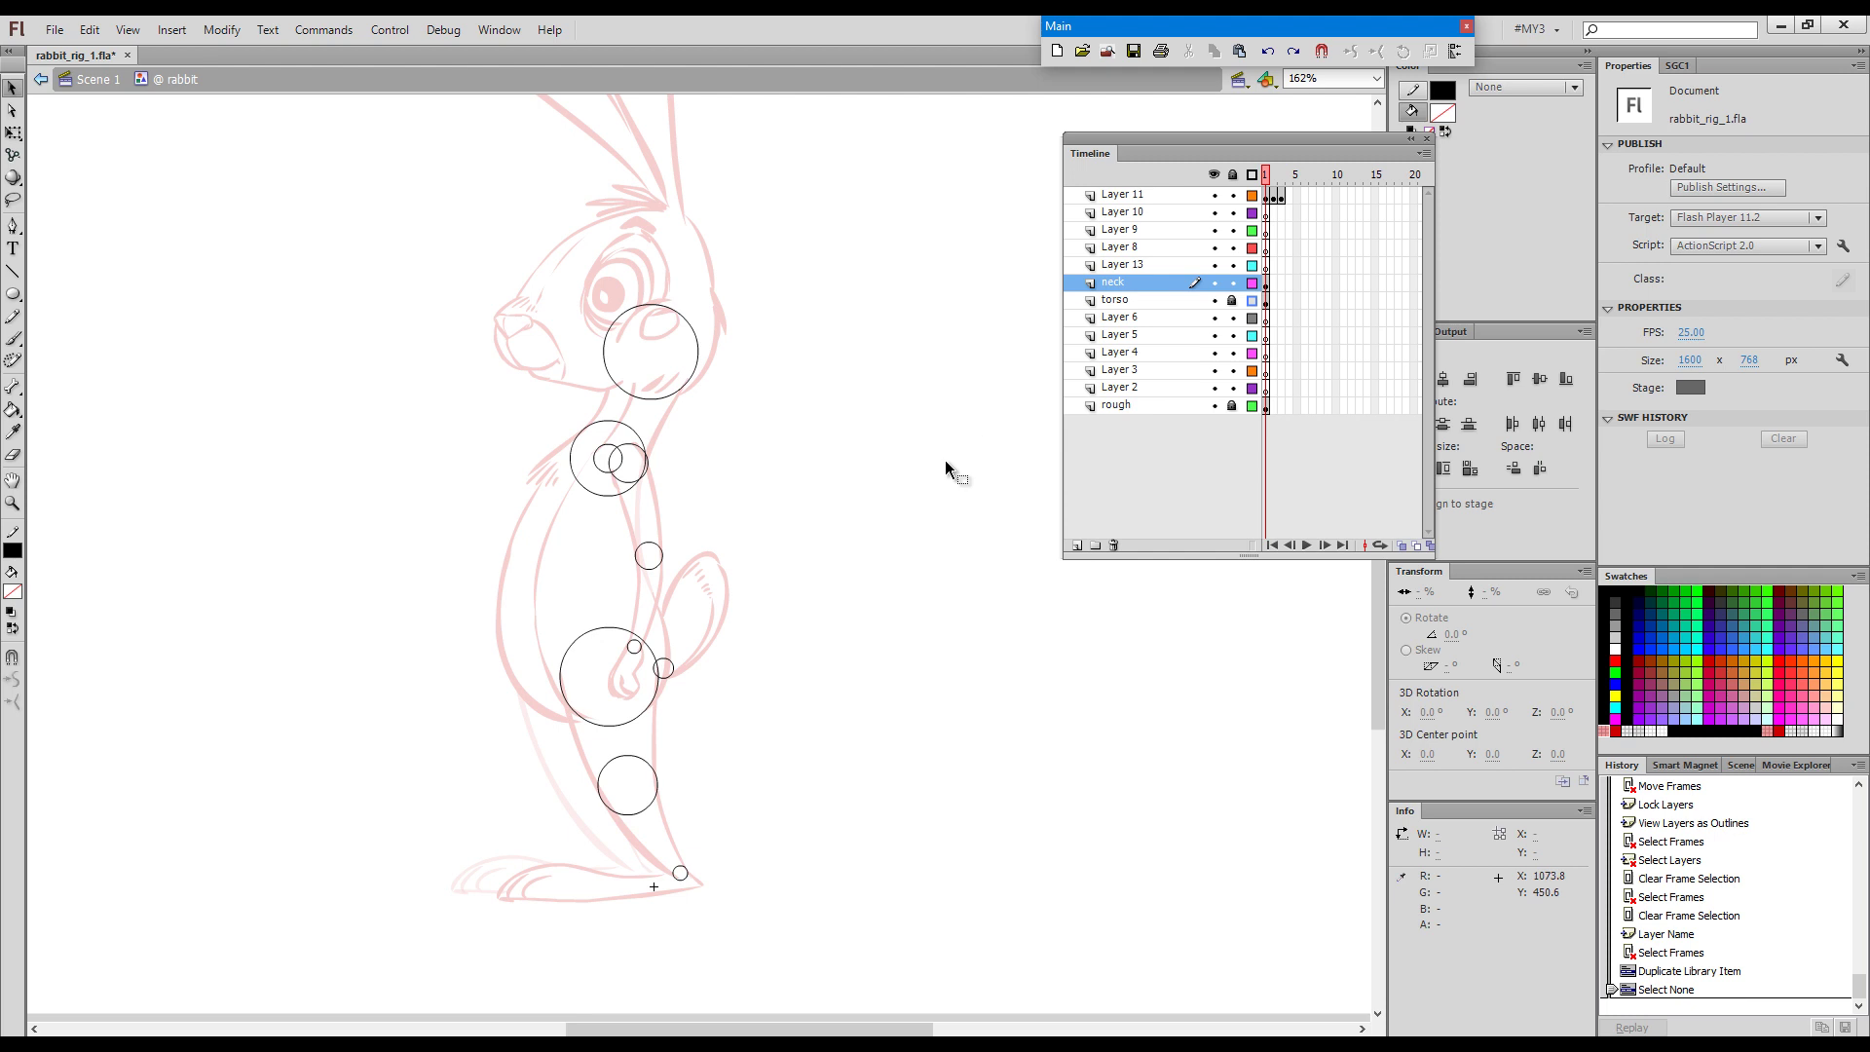
Copy the head circle from Layer 11 and paste it onto a new layer inside the neck symbol.
left_click_drag(577, 266, 726, 401)
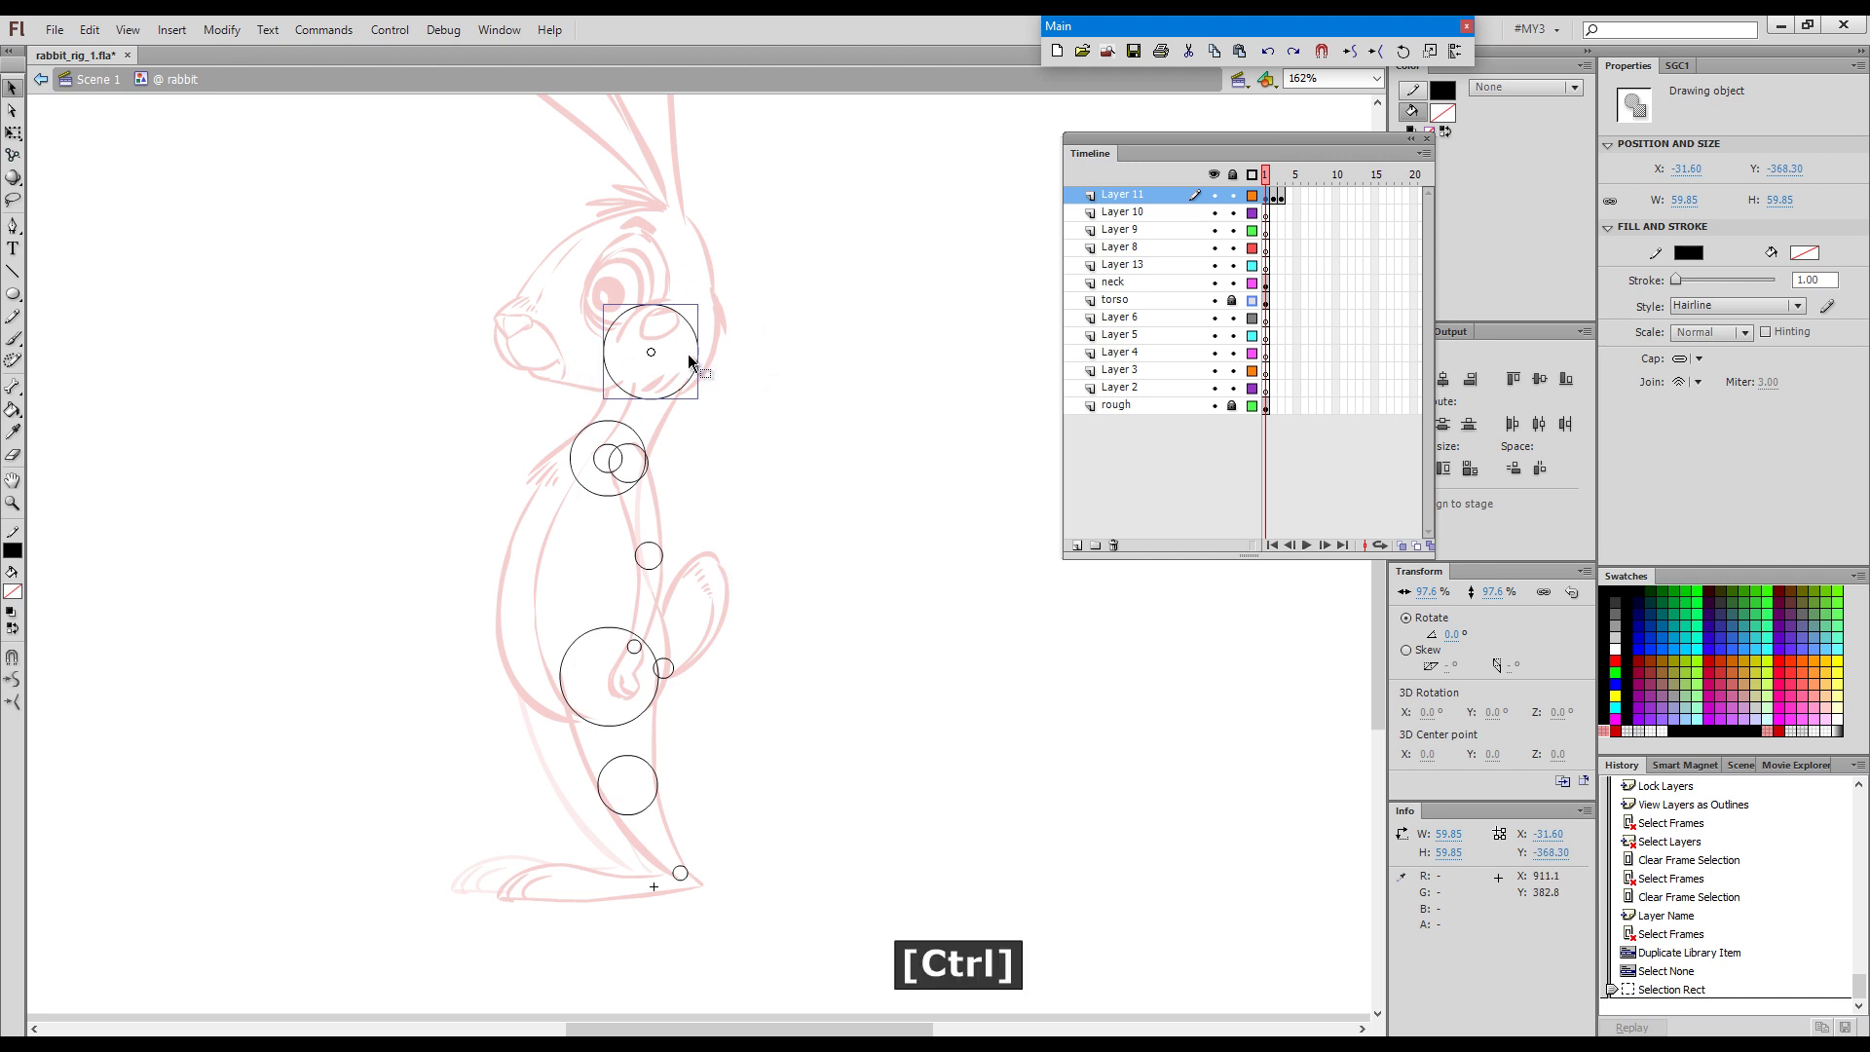
key("ctrl+c")
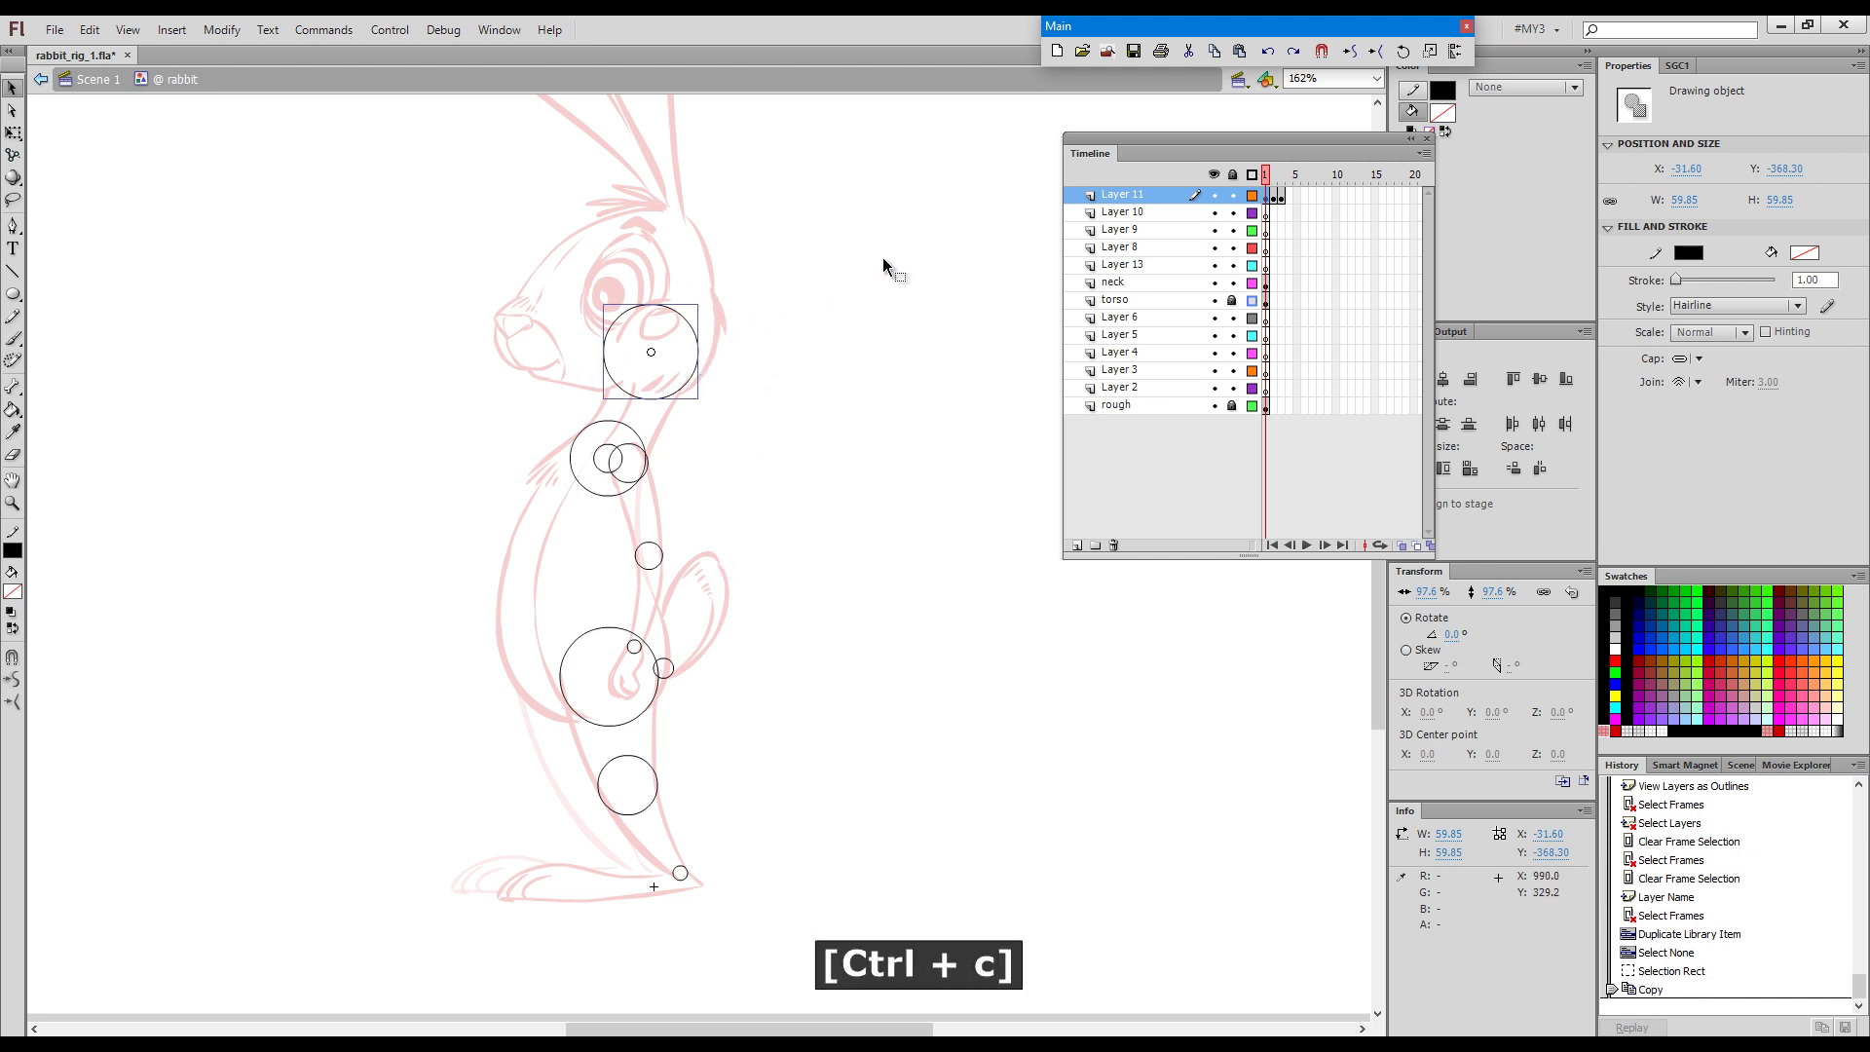
left_click(1266, 282)
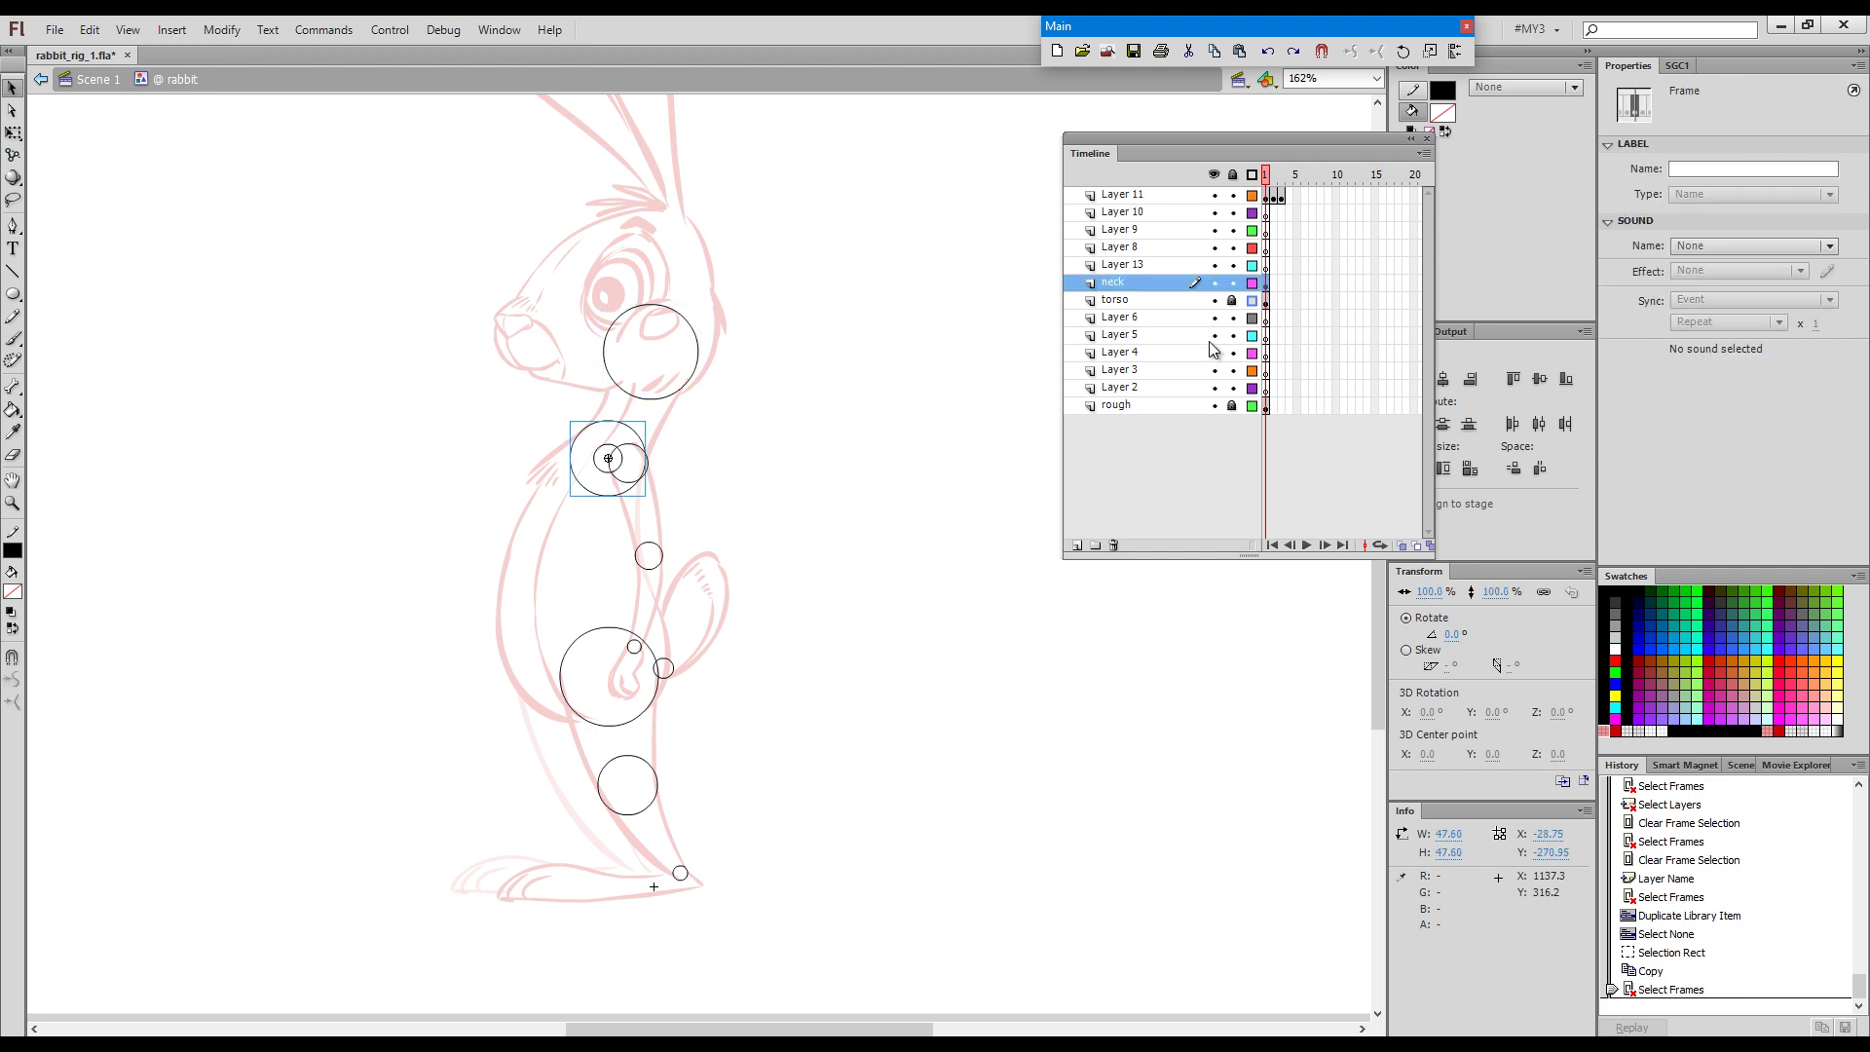
key("F2")
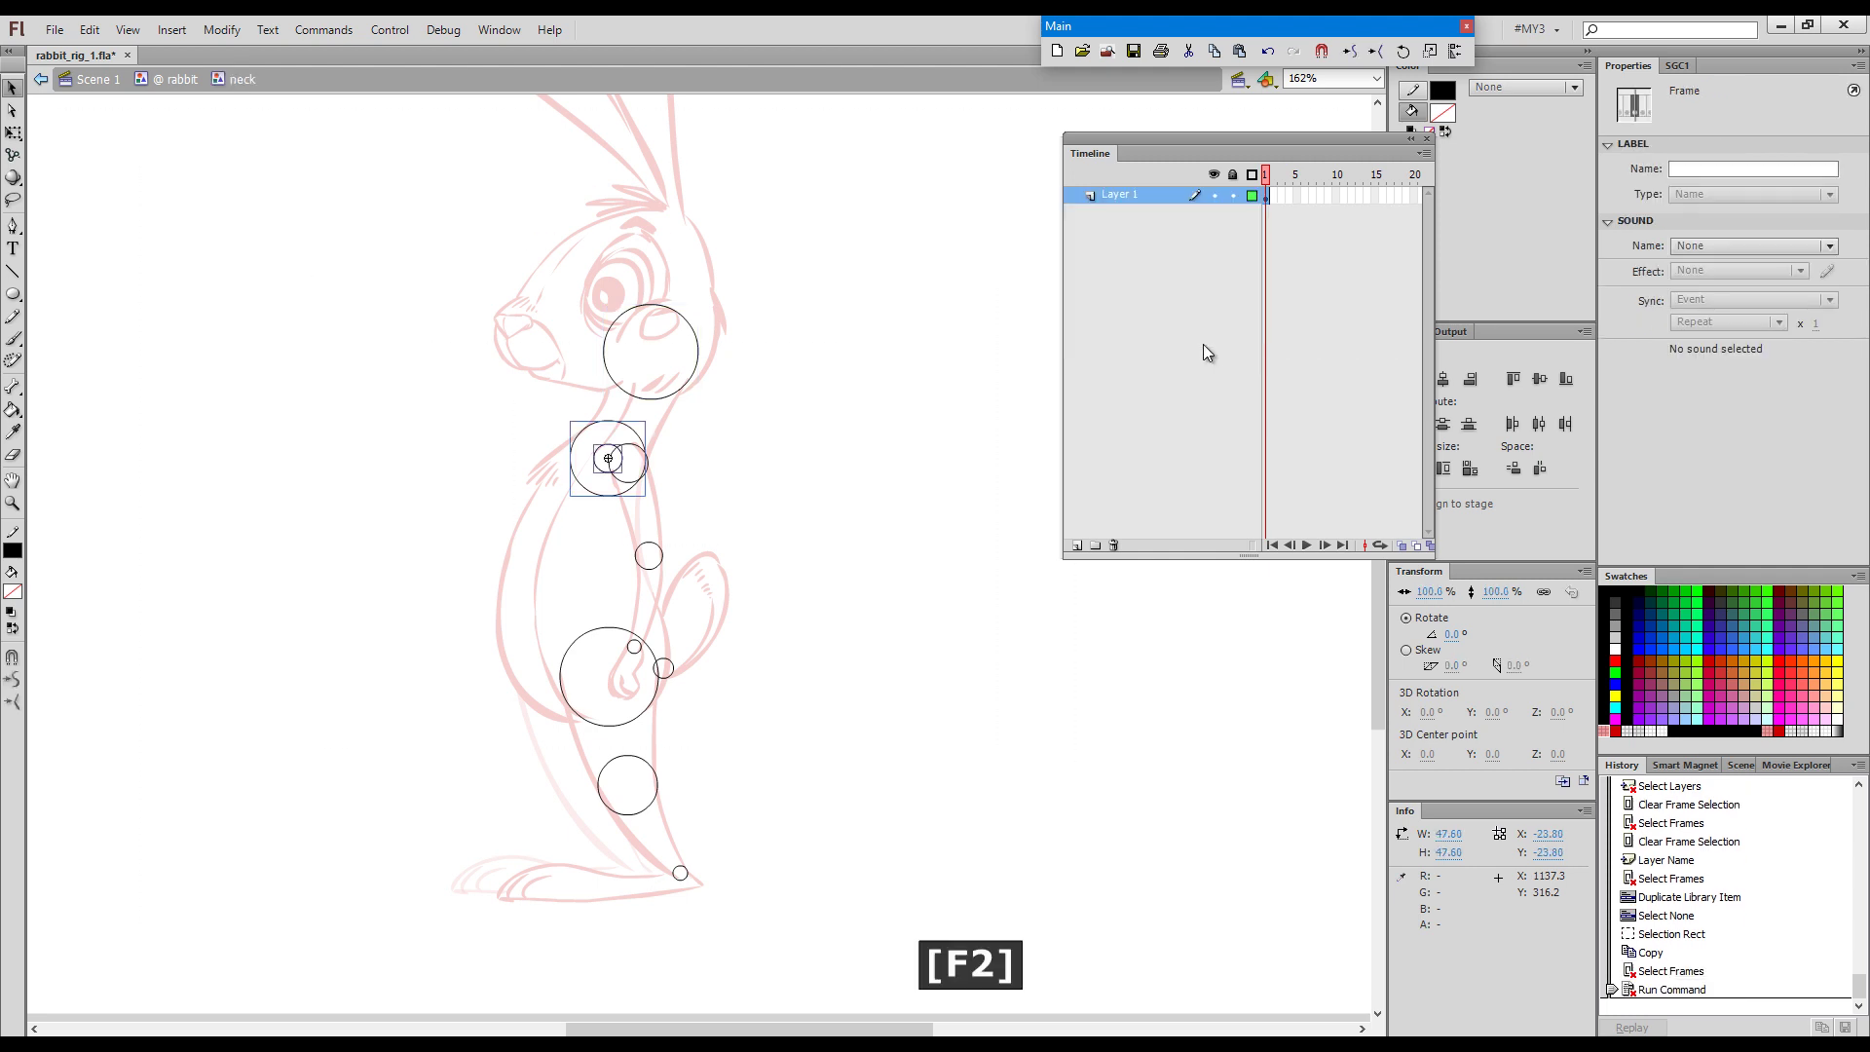
key("7")
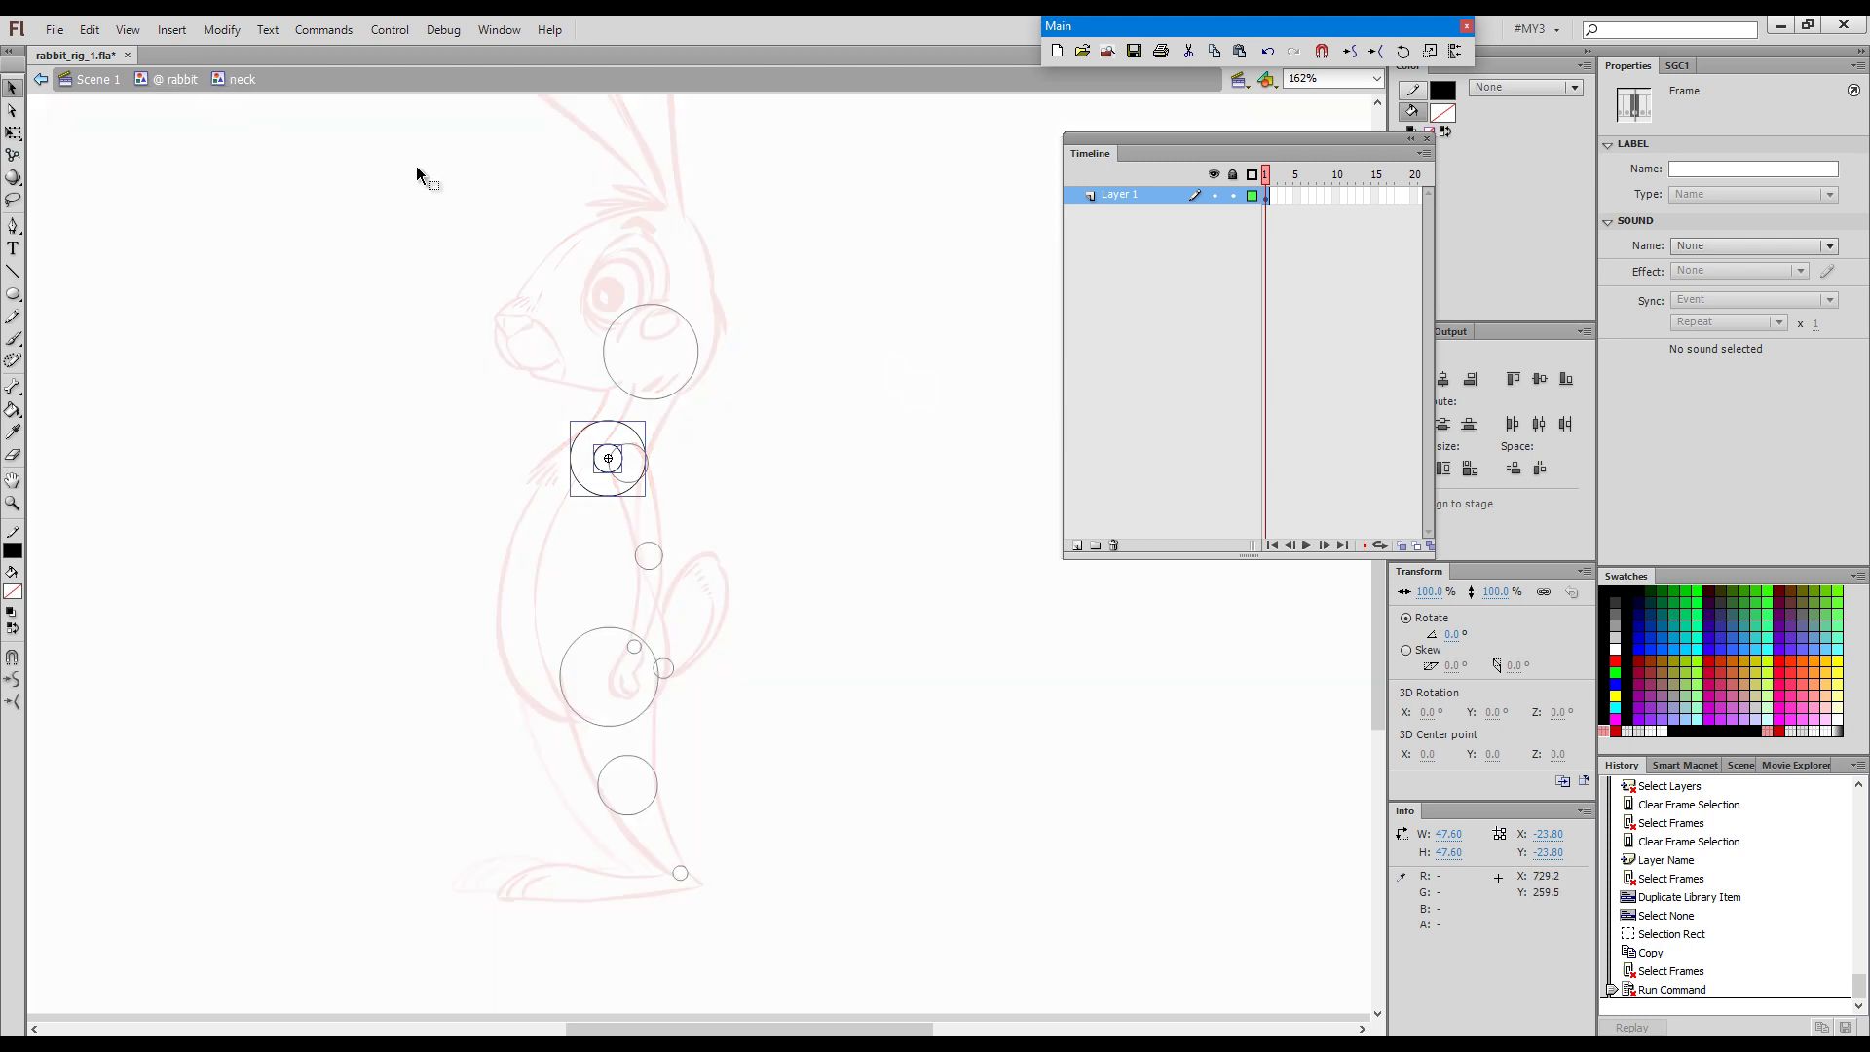
left_click(1077, 545)
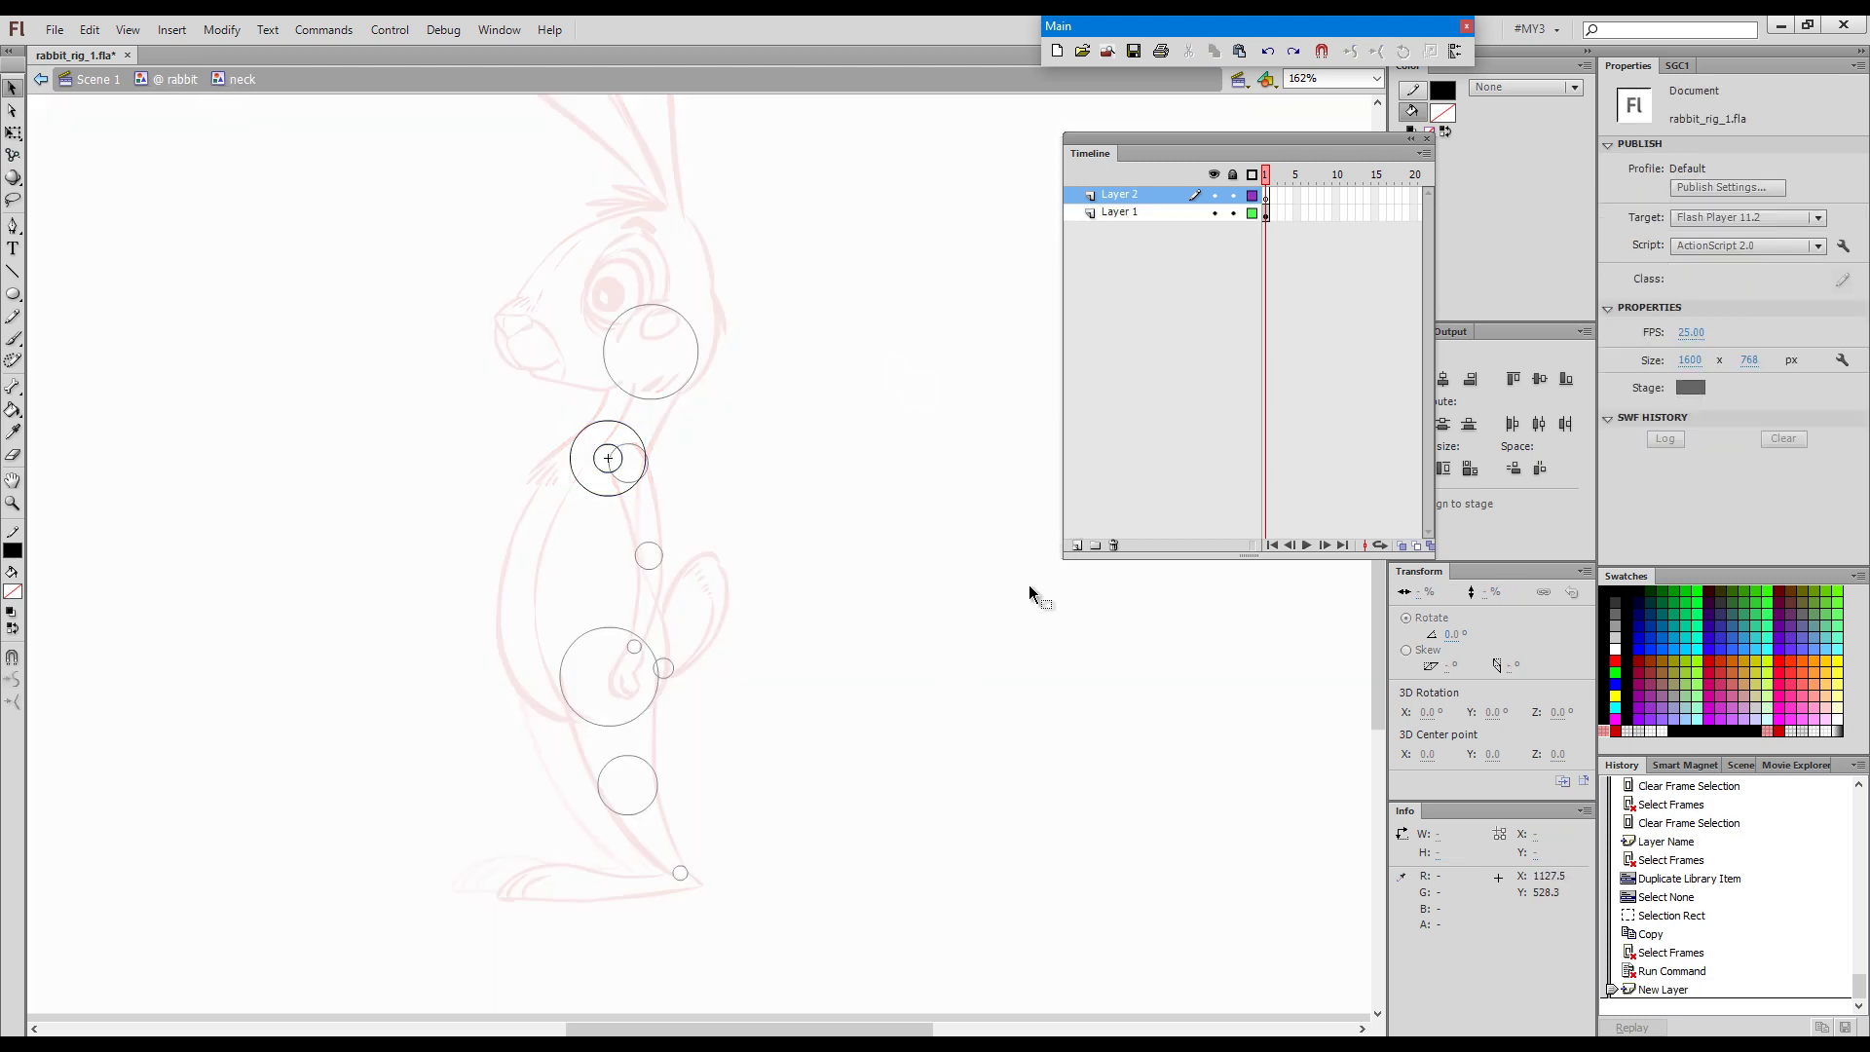
key("ctrl")
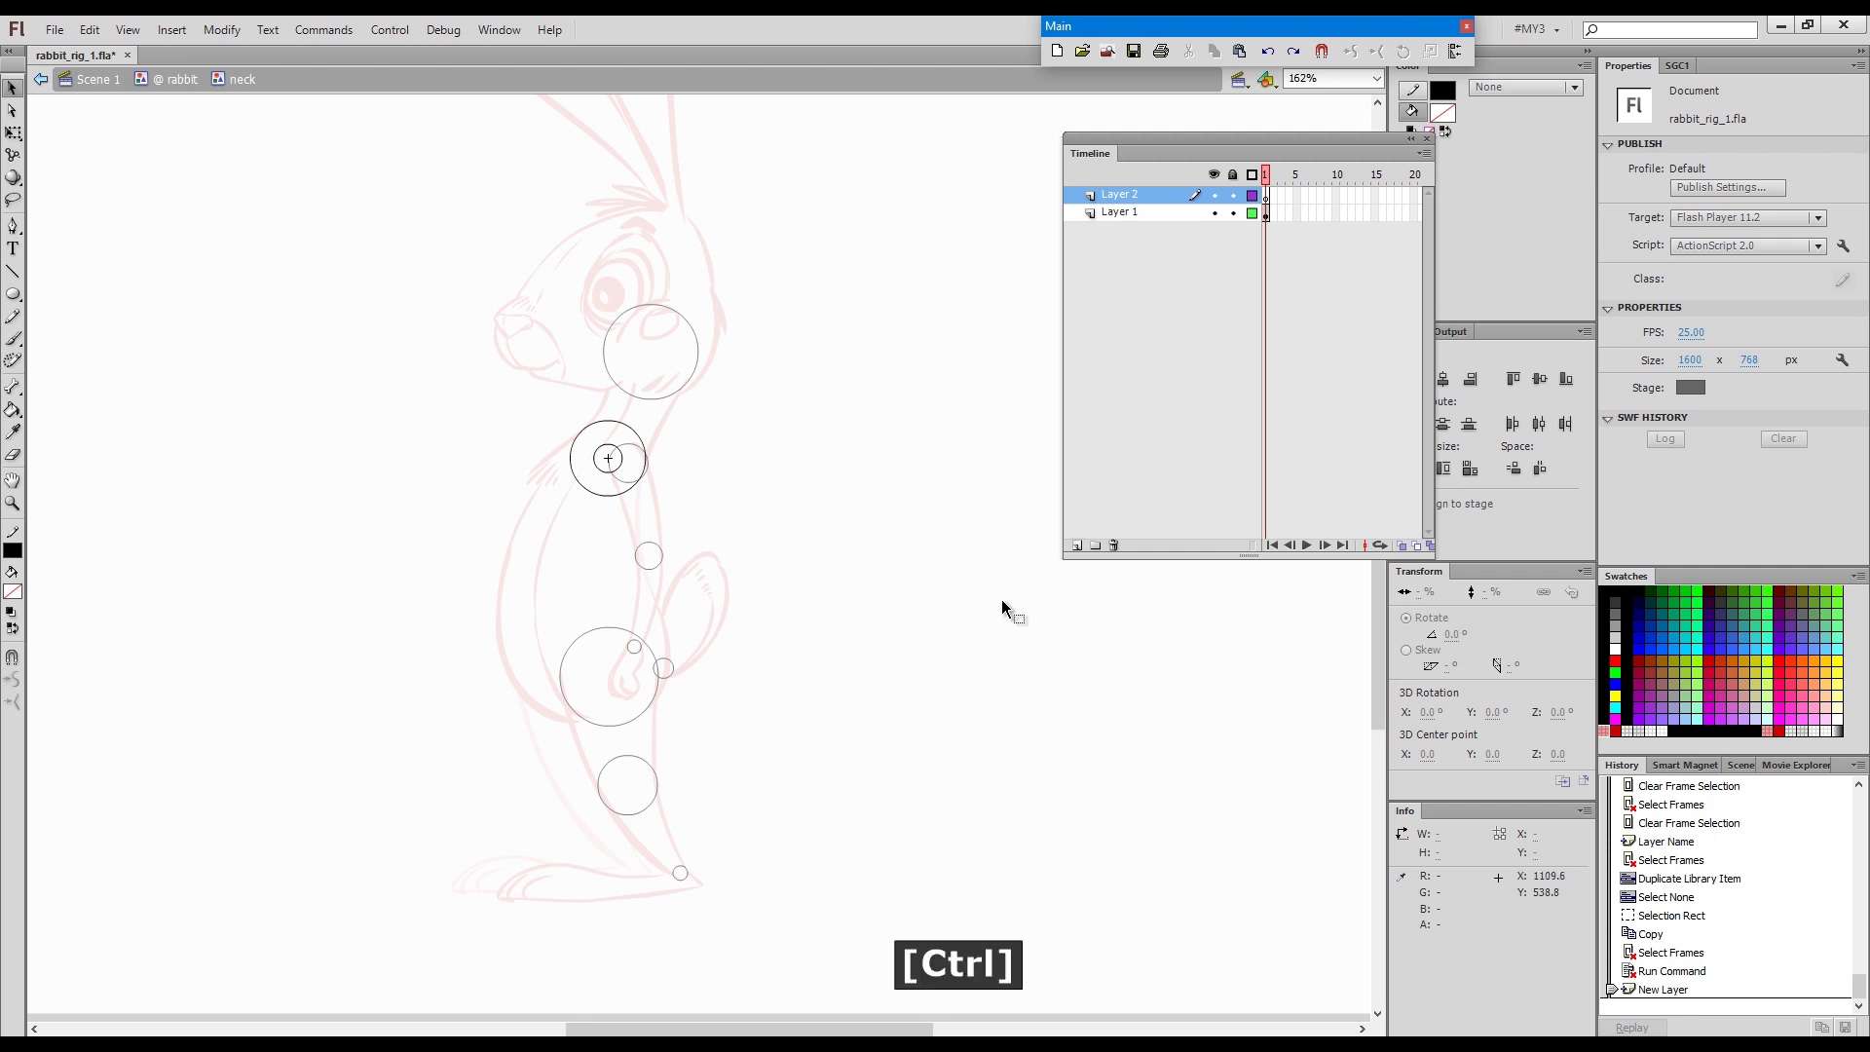
key("ctrl+v")
Align the pasted circle exactly over the head circle, at about X -2.85 and Y -97.40.
mouse_move(736, 594)
left_mouse_down()
mouse_move(764, 534)
mouse_move(698, 396)
left_mouse_up()
key("ctrl+space")
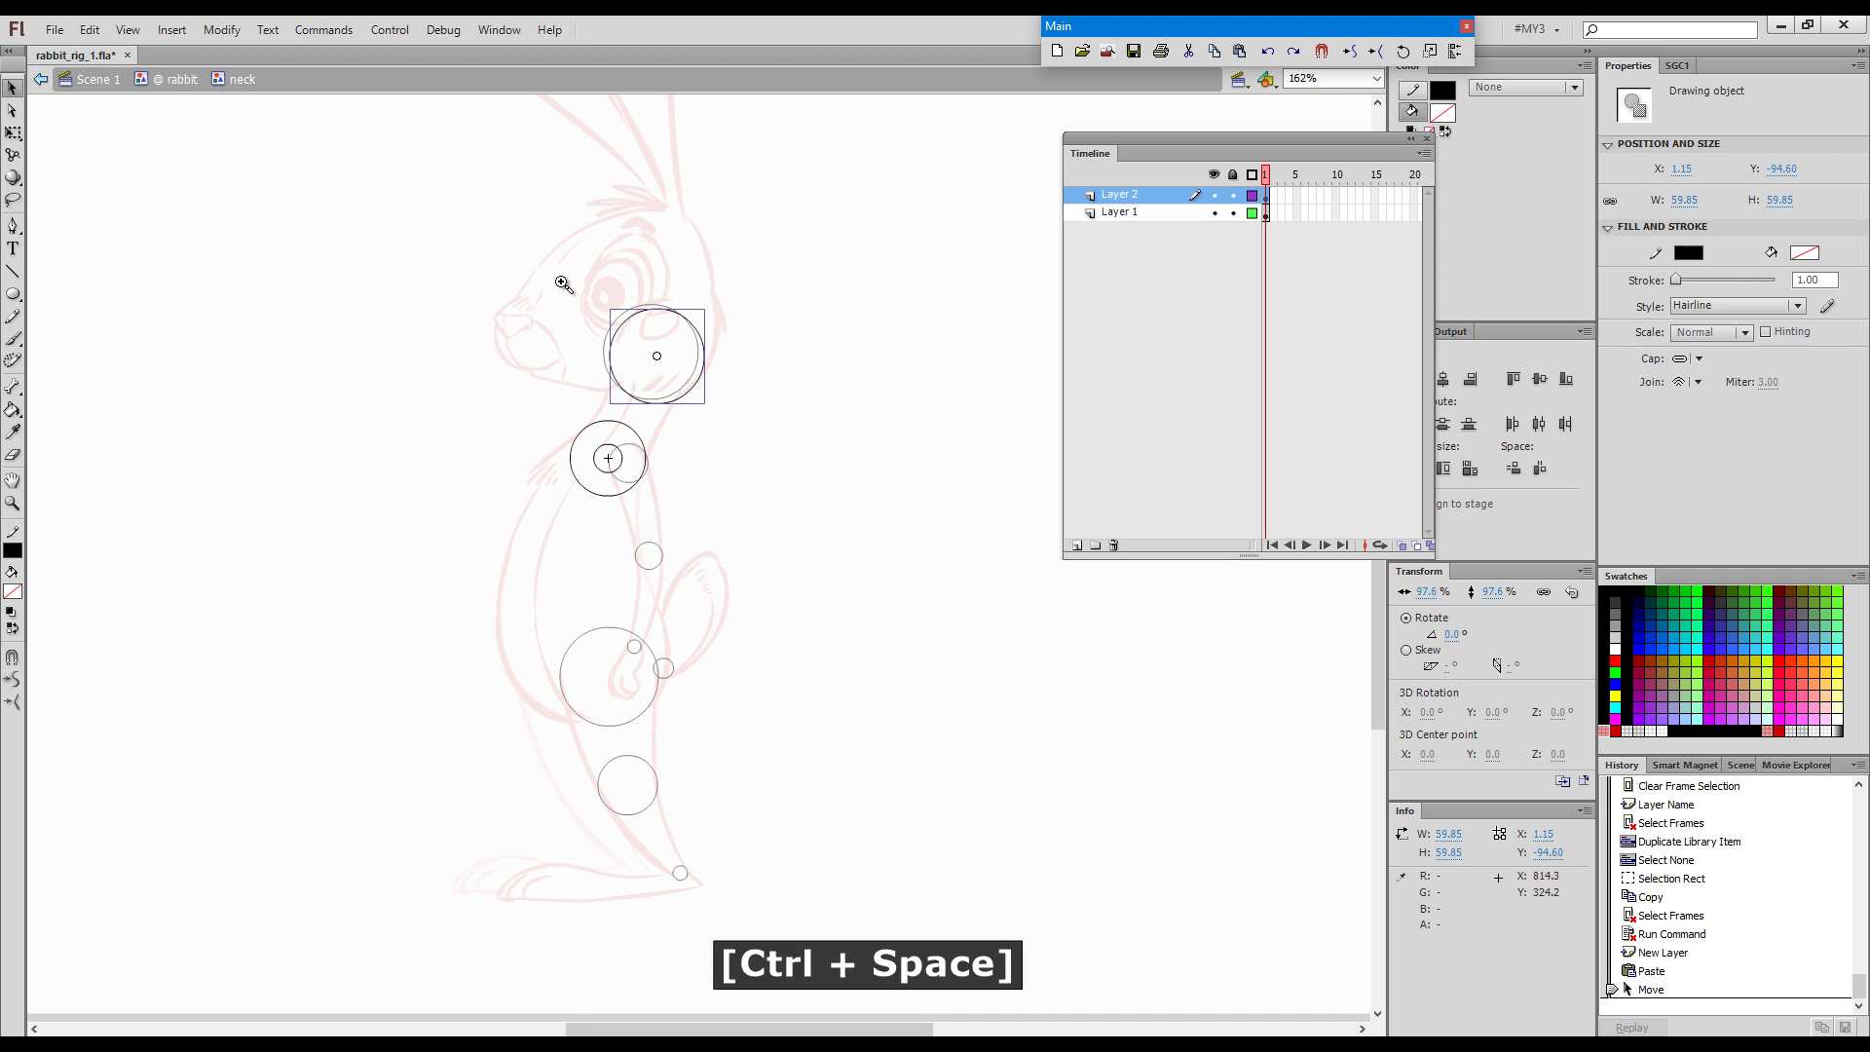
left_click_drag(564, 284, 805, 546)
key("Up")
key("Up")
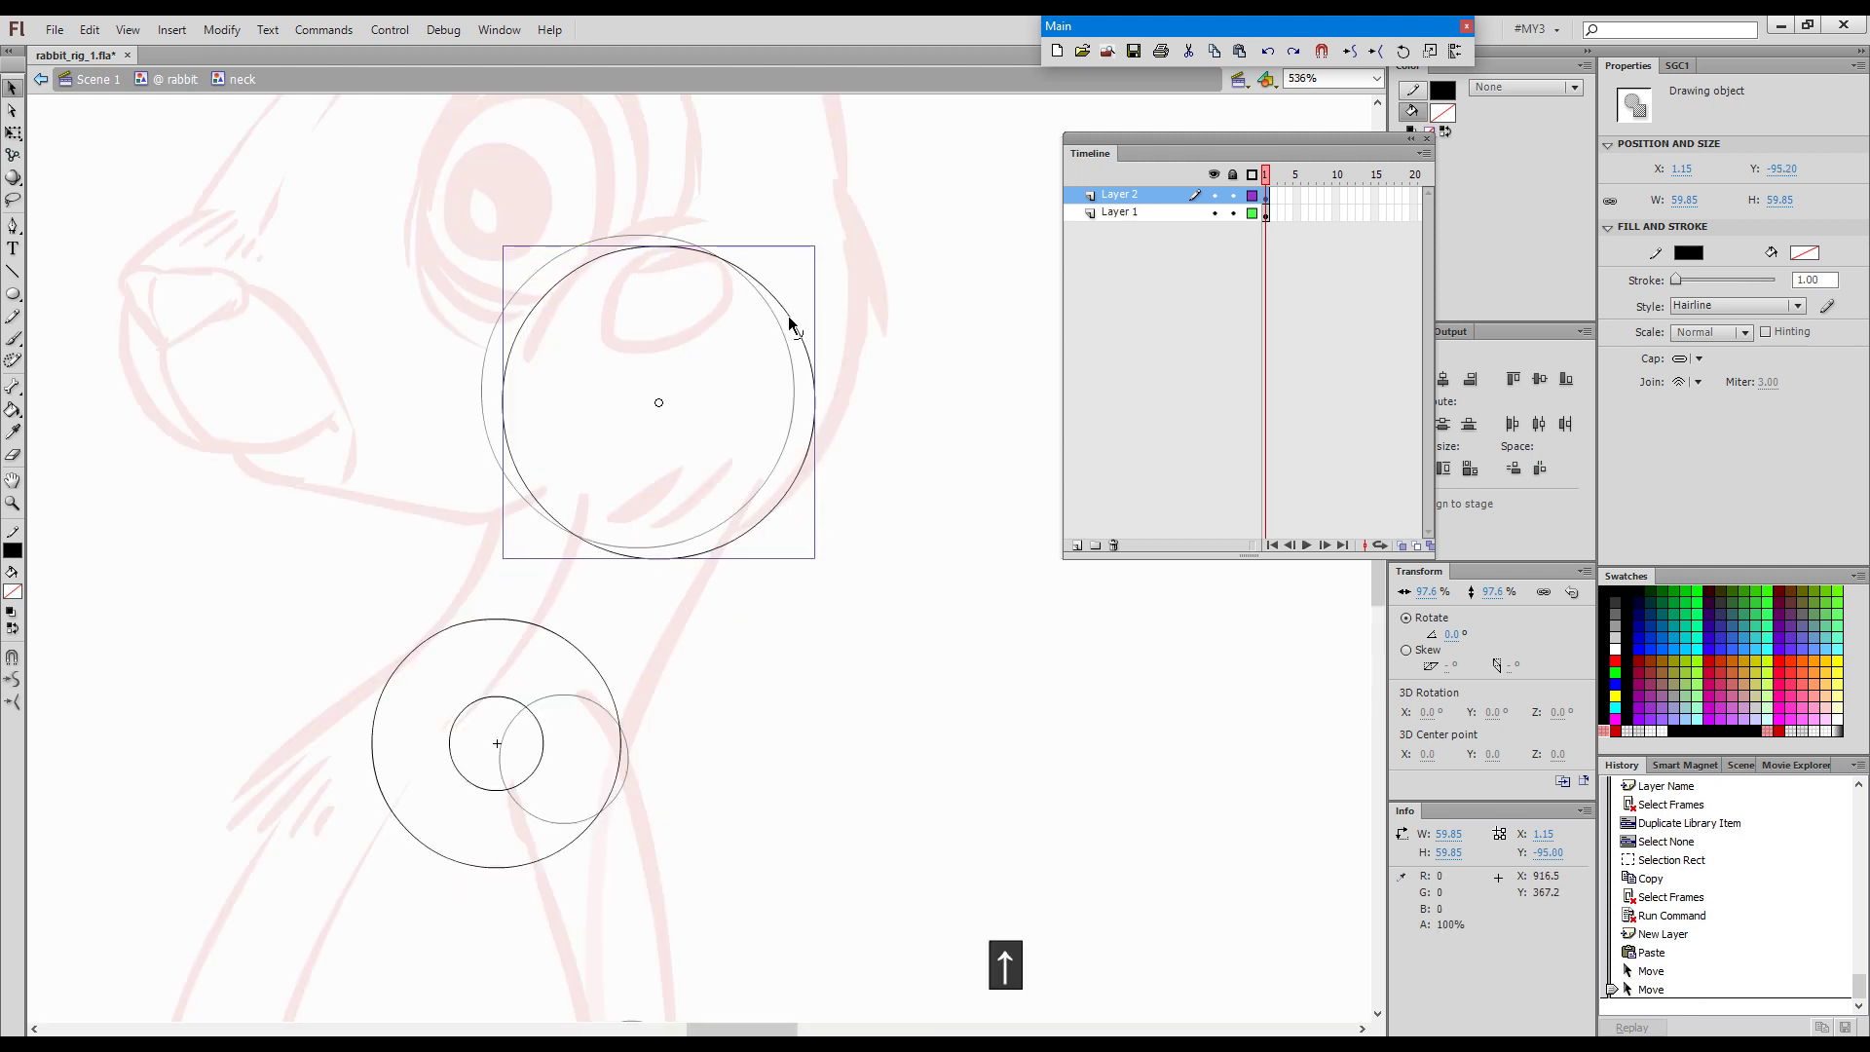
key("Left")
key("Left")
key("Left")
key("Left")
key("Up")
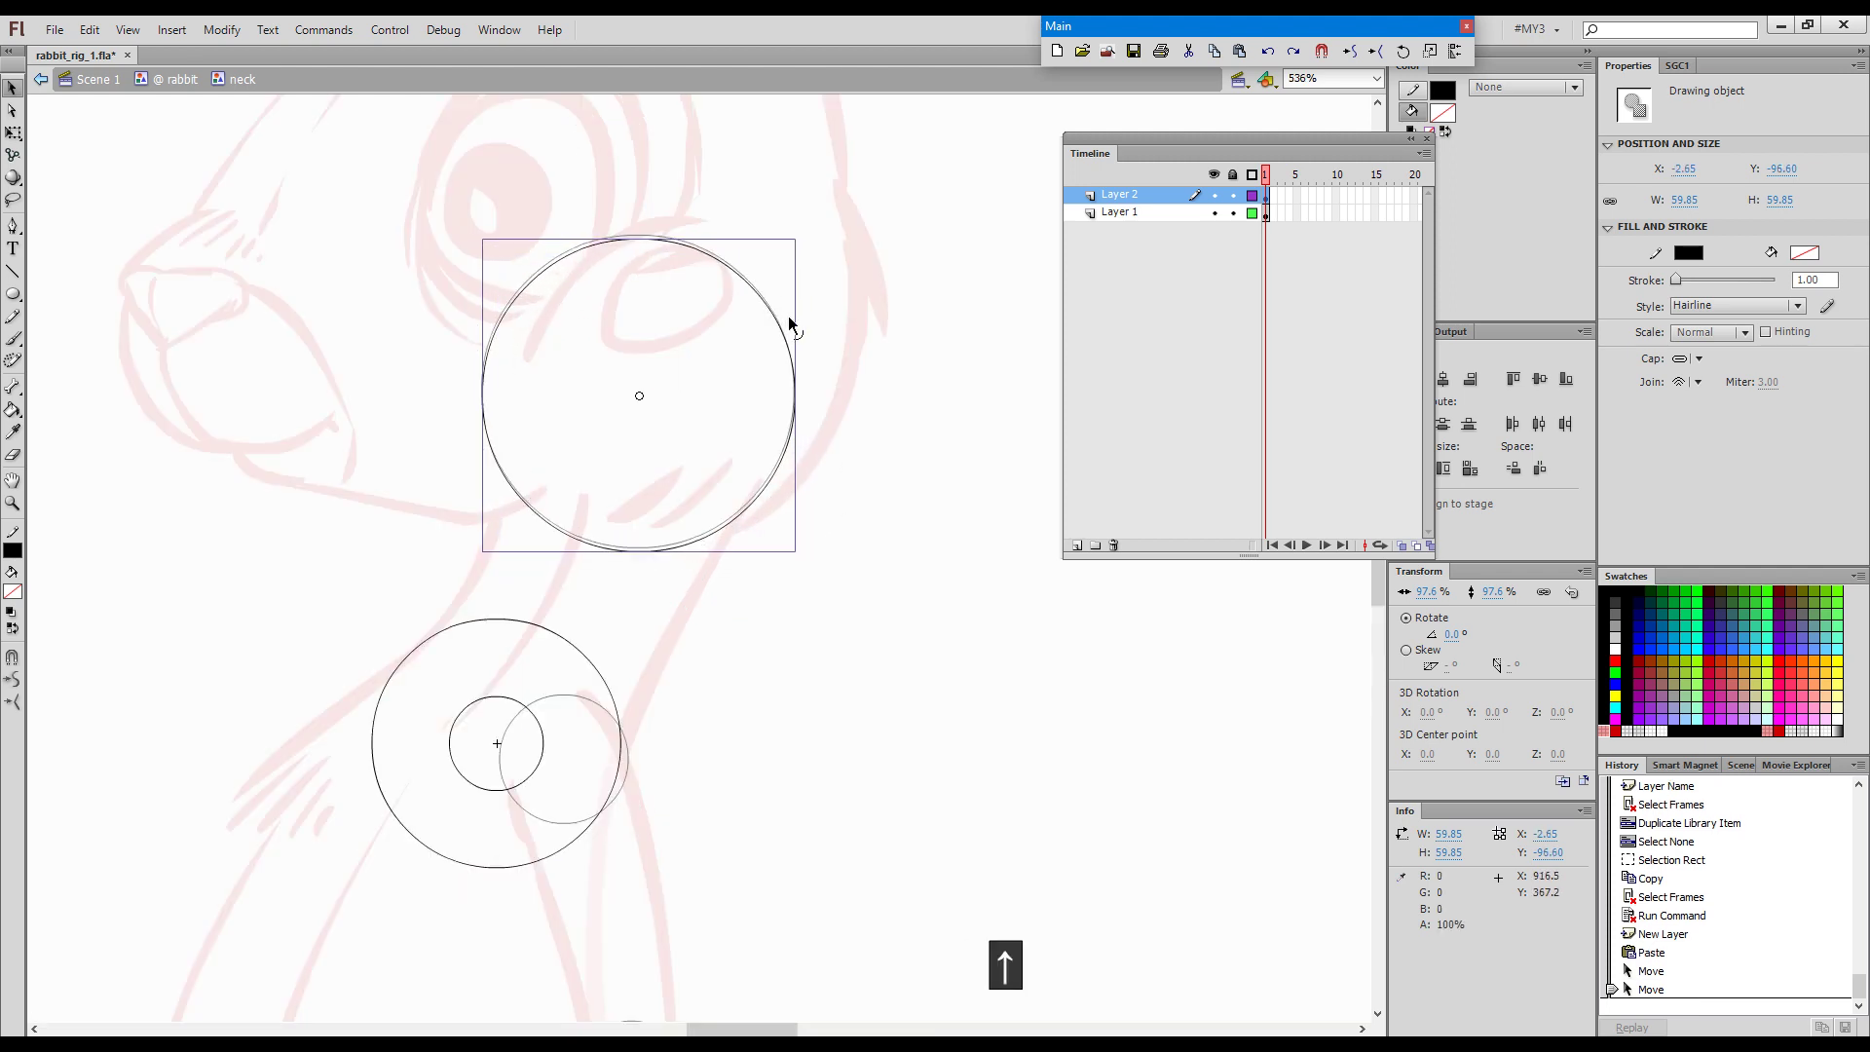
key("Left")
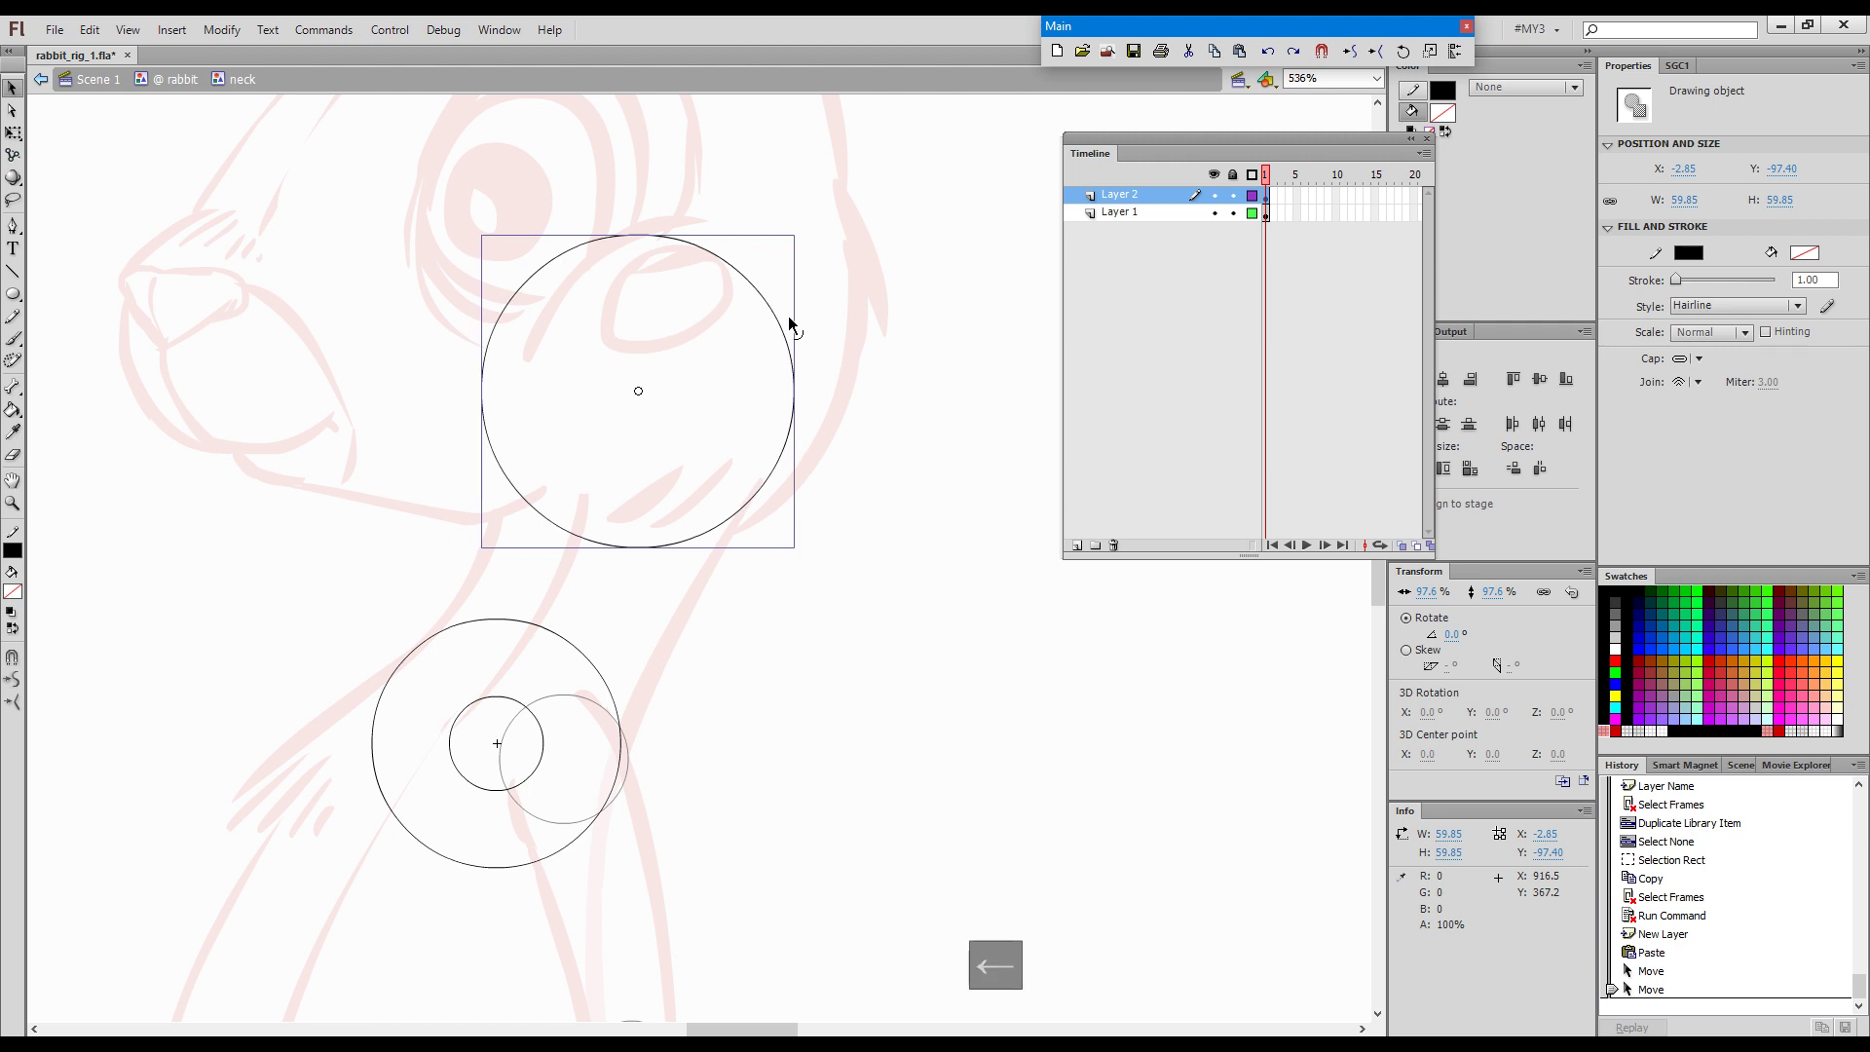
Check the pasted circle's fine alignment inside the neck symbol and return to the rabbit symbol.
left_click_drag(985, 381, 989, 498)
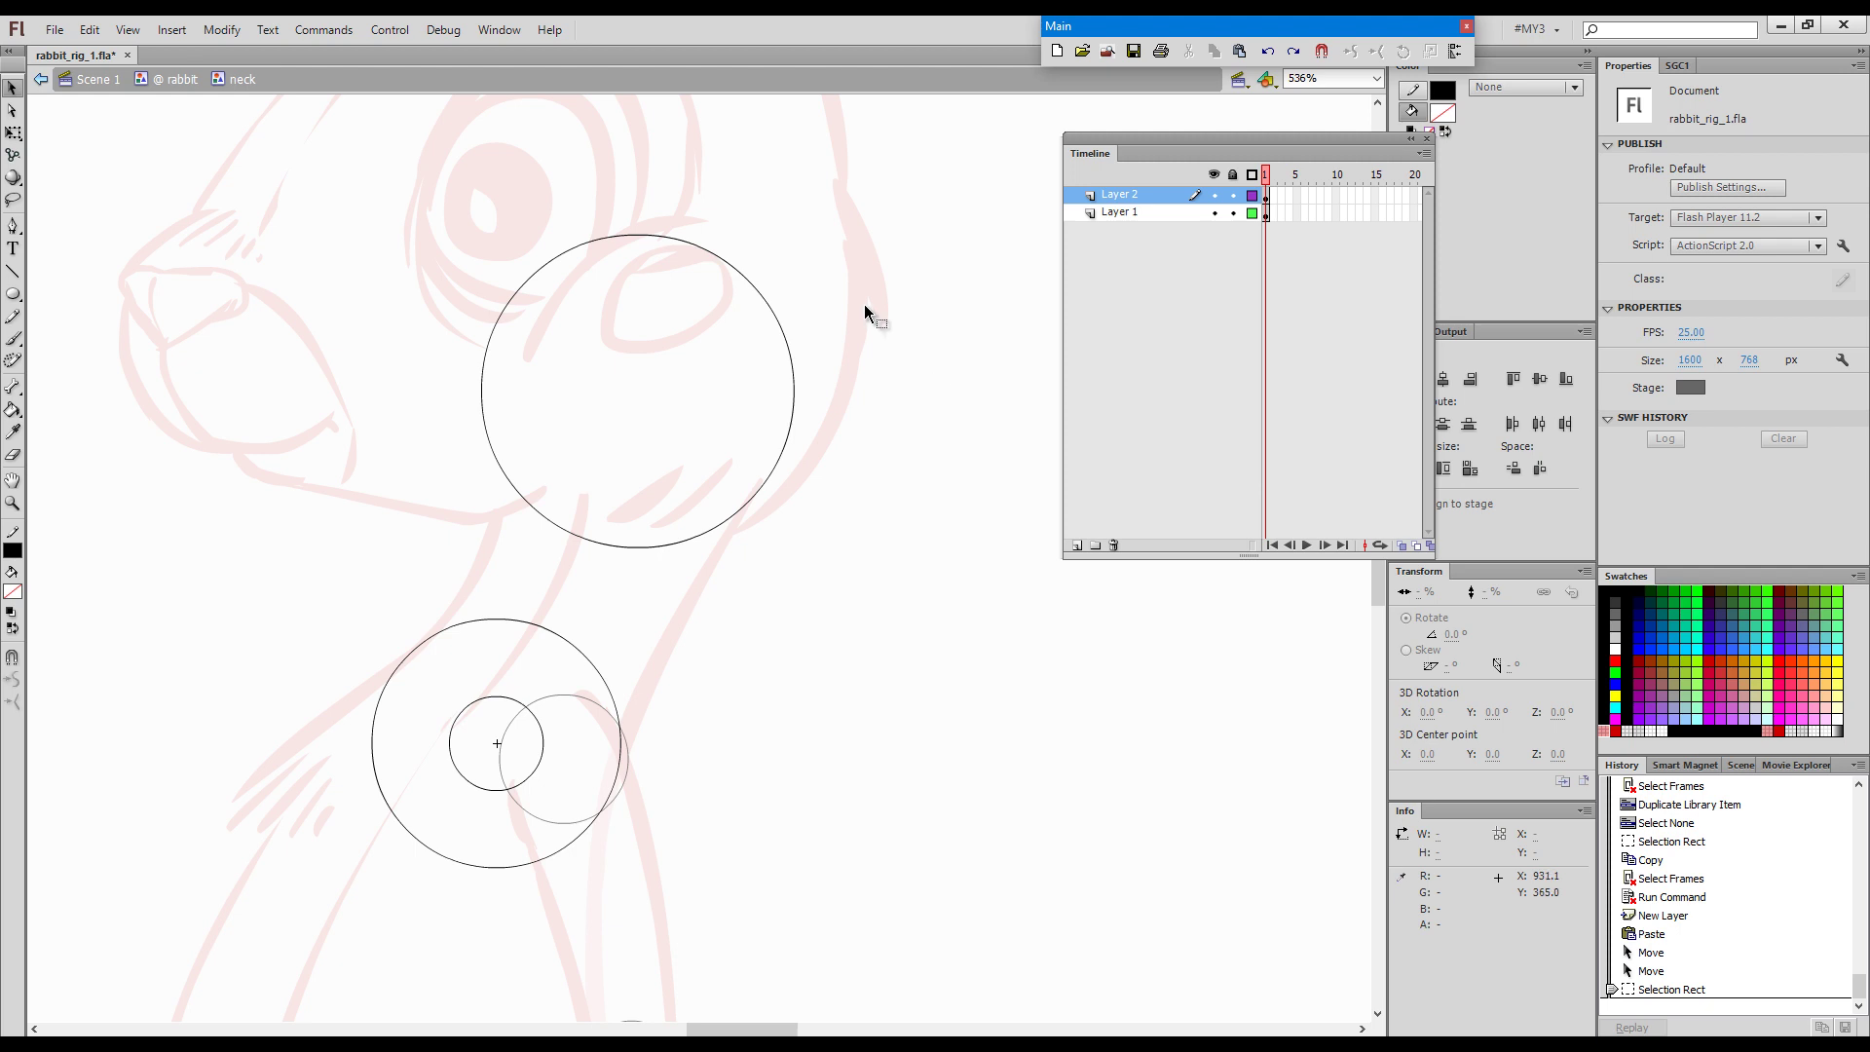
left_click_drag(865, 310, 652, 425)
key("Down")
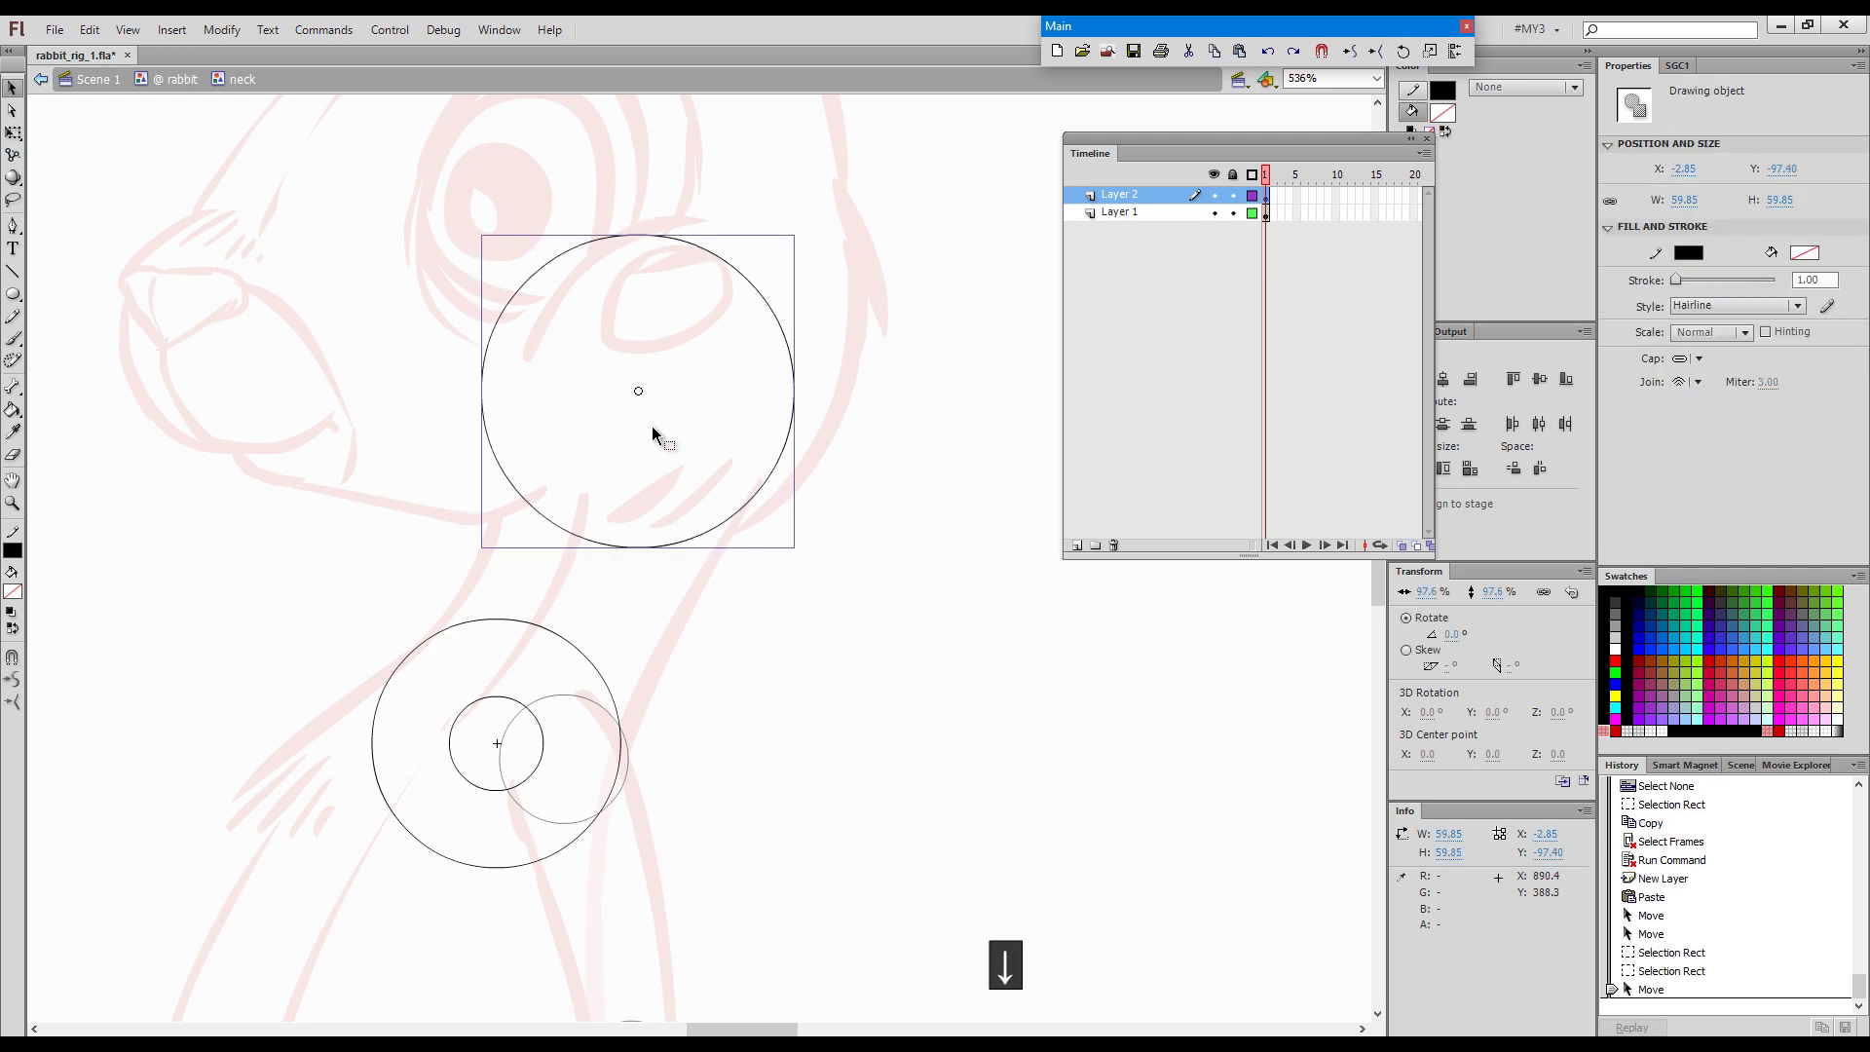
left_click_drag(919, 436, 929, 558)
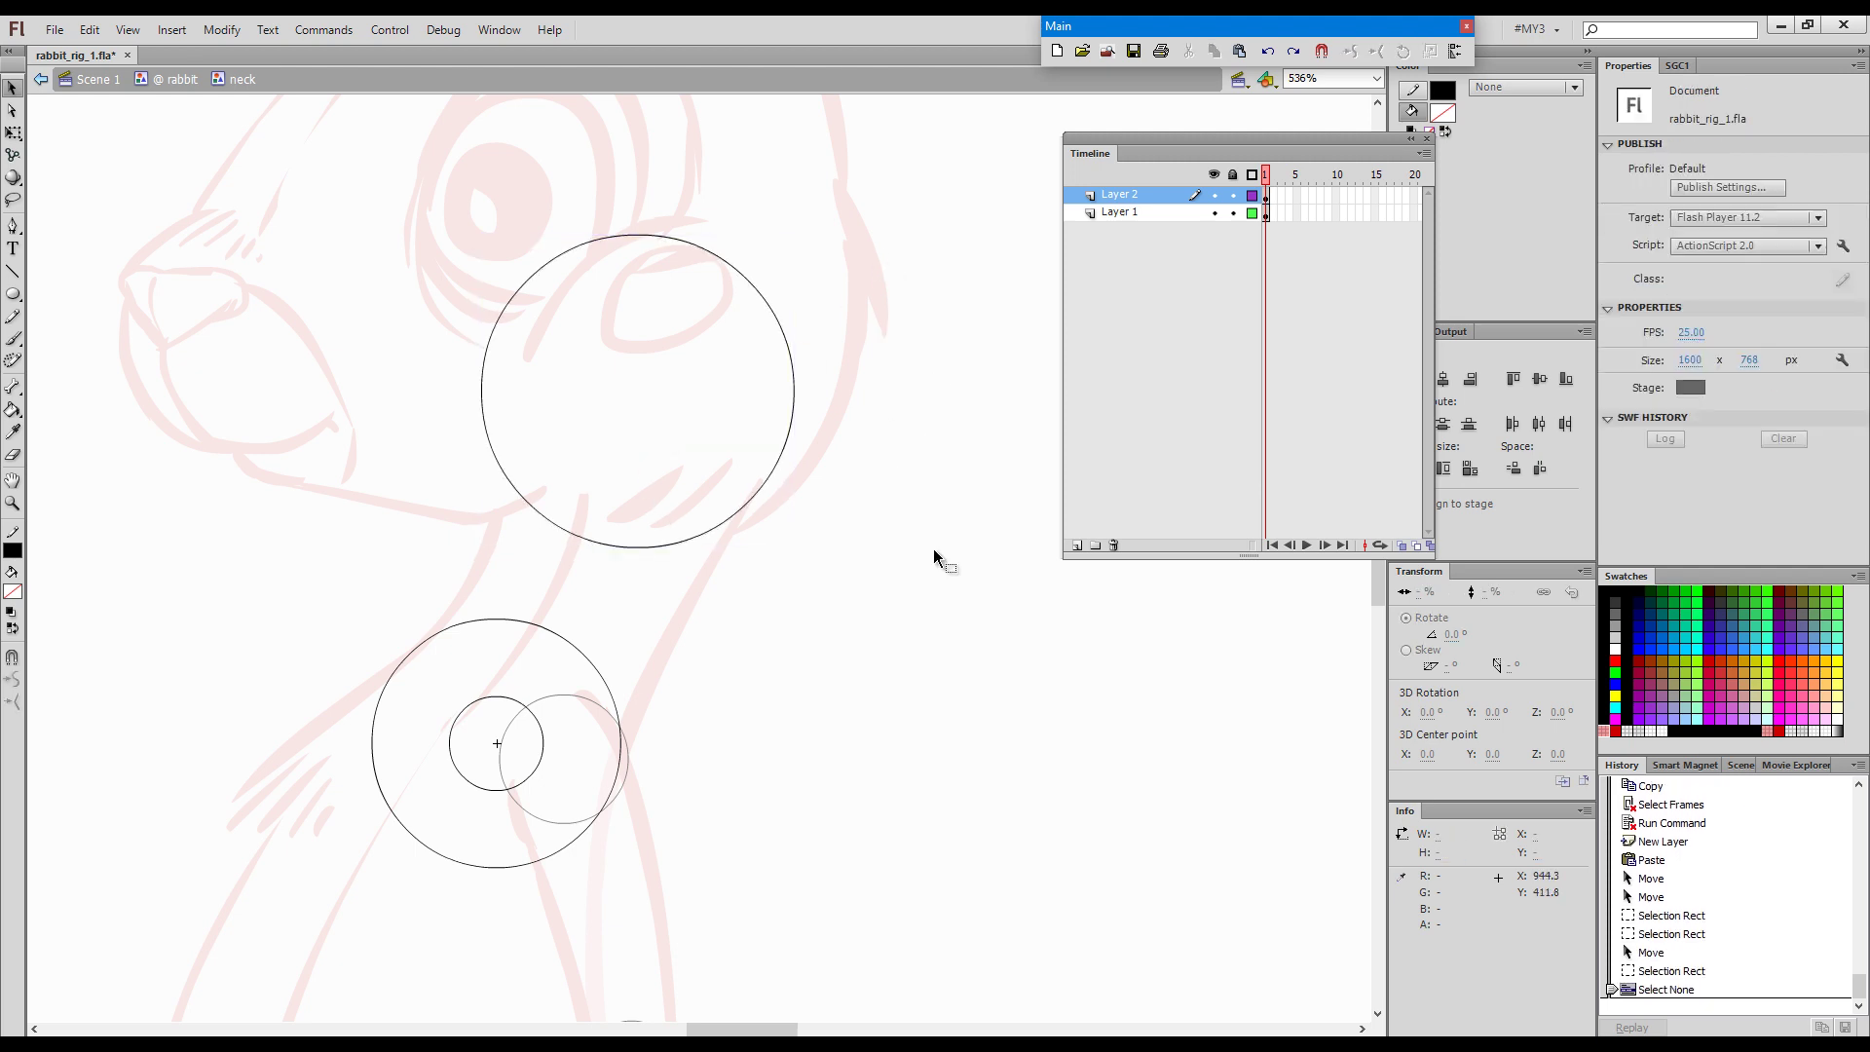
double_click(933, 547)
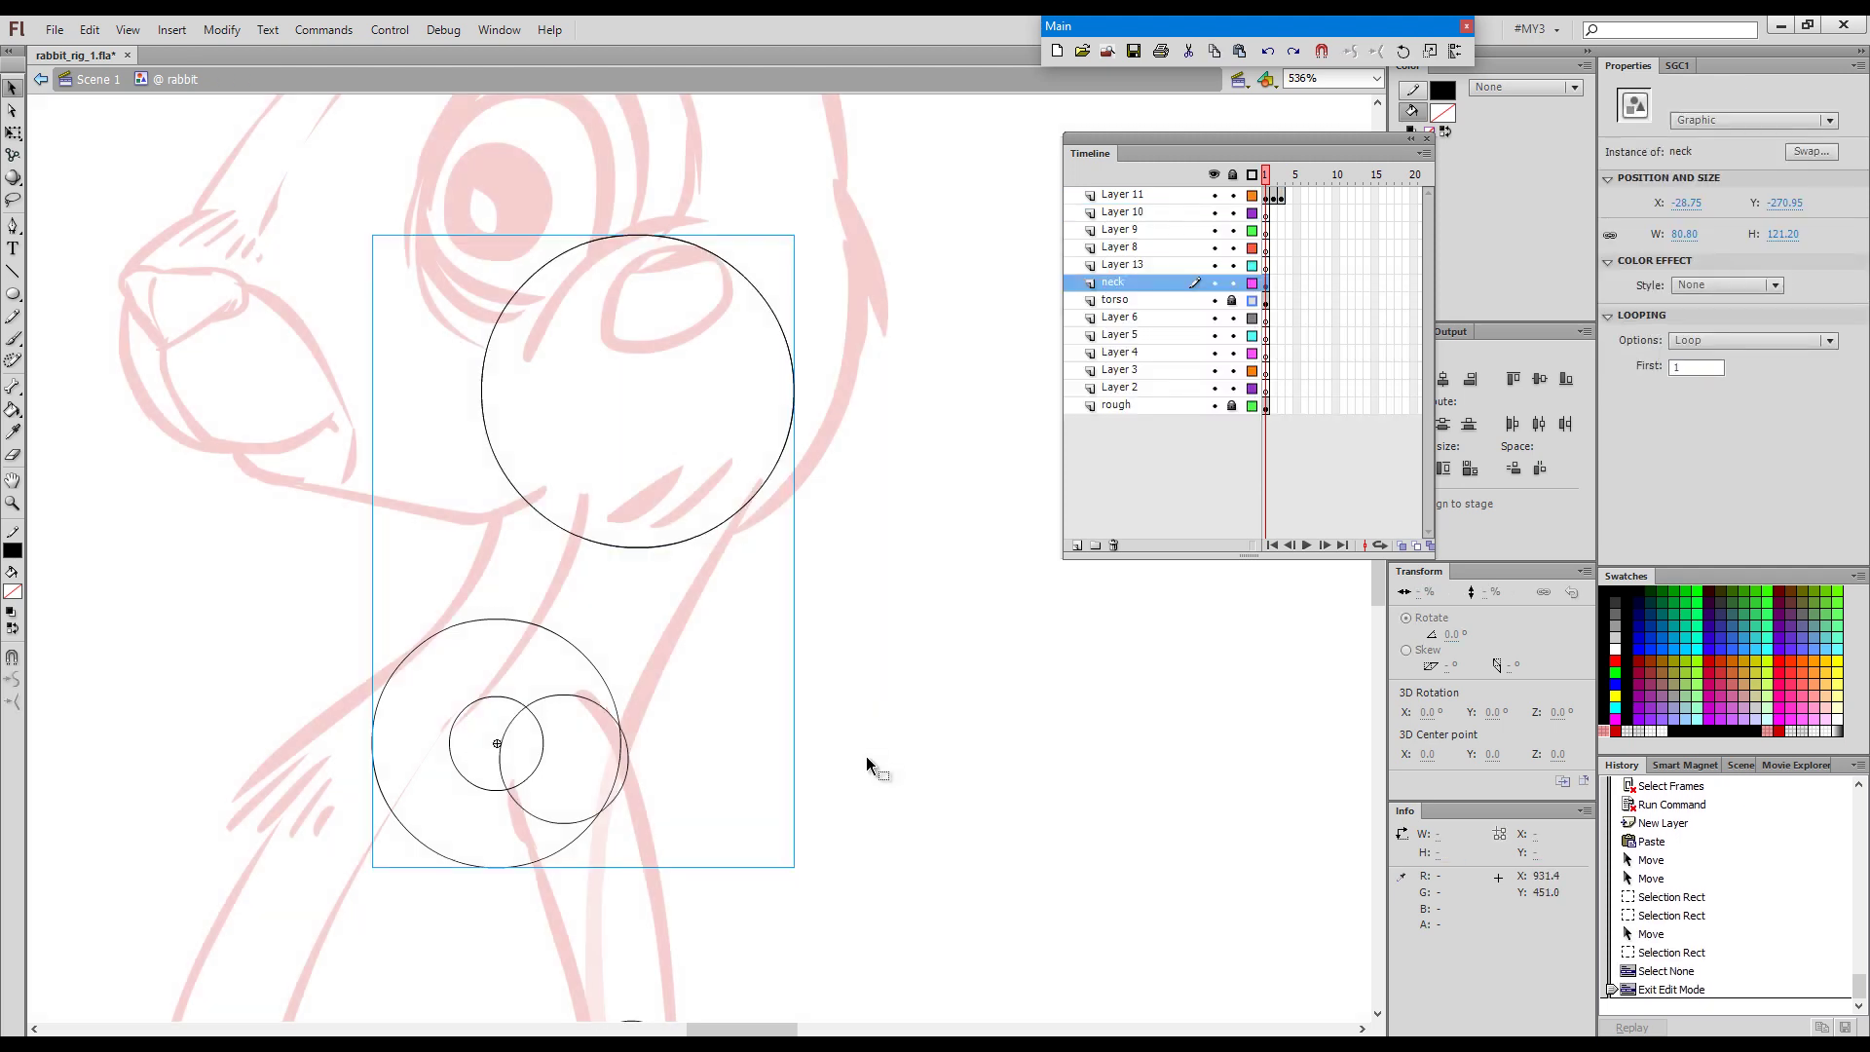
Lock the neck layer and show it as outlines.
left_click(1232, 282)
left_click(1252, 282)
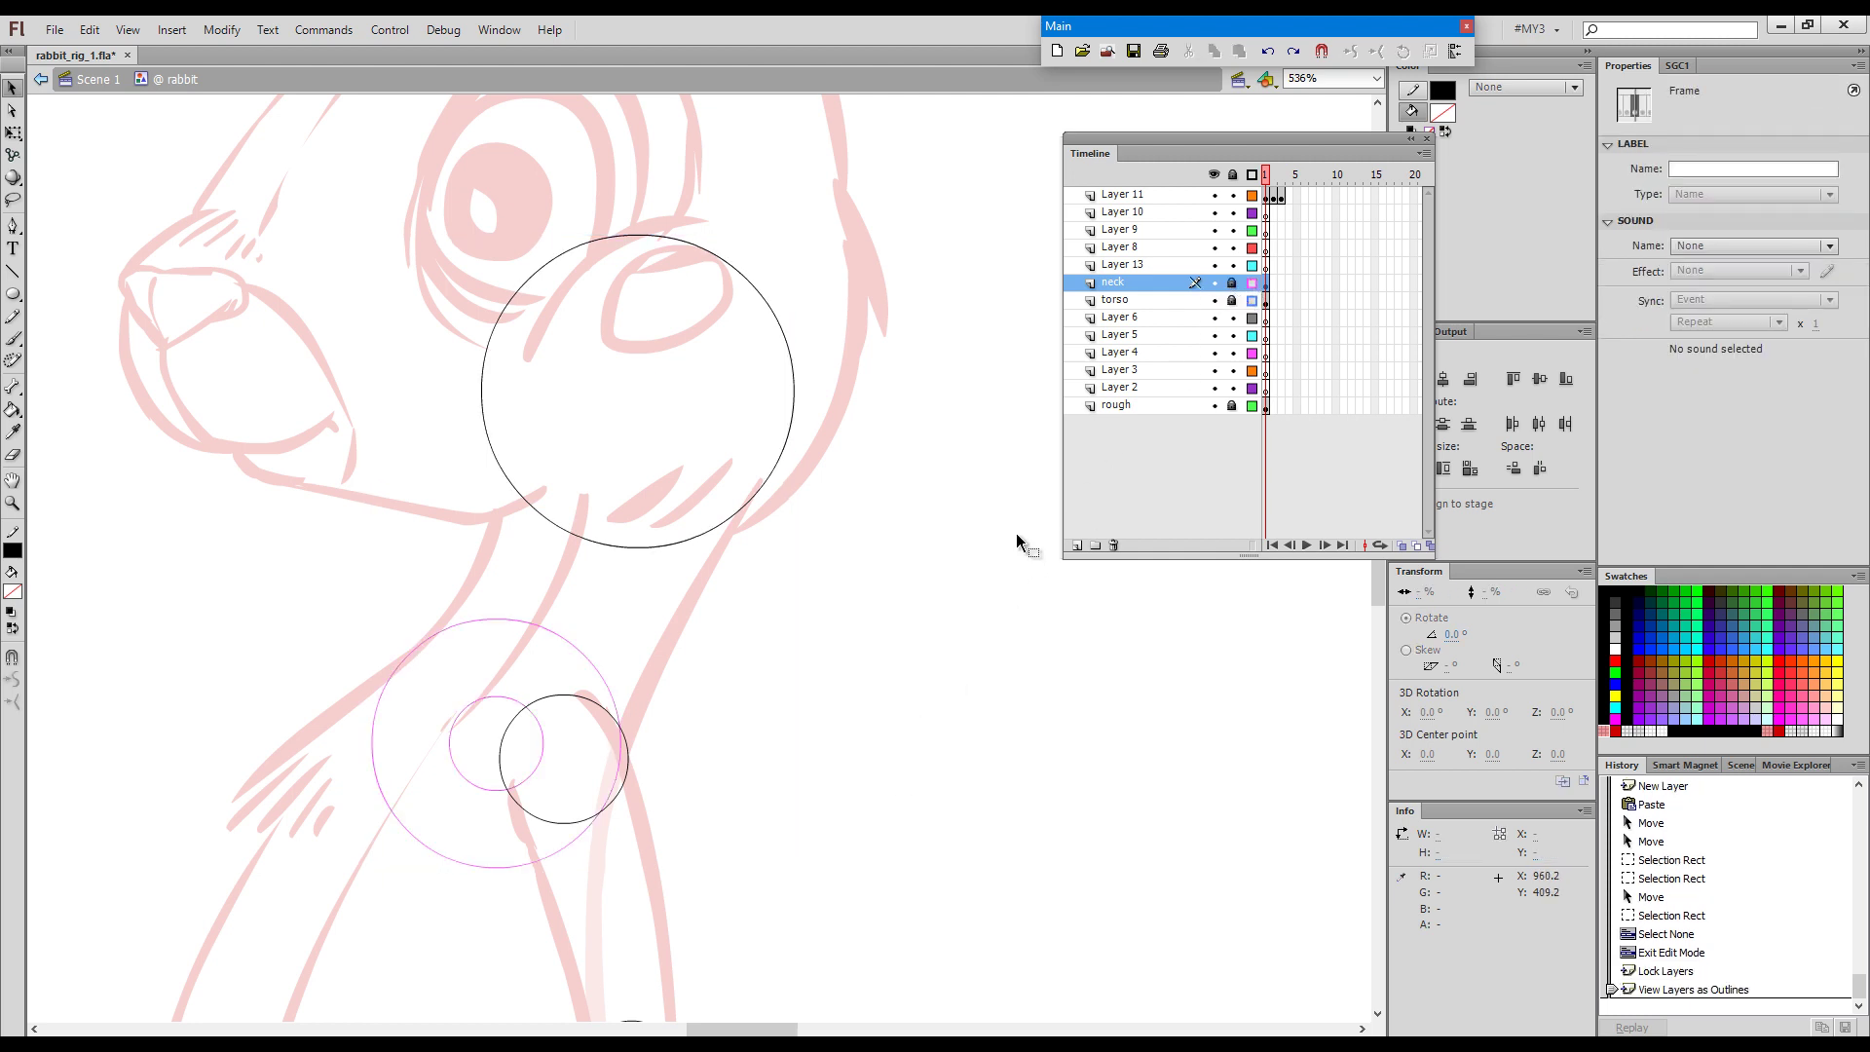
left_click(984, 547)
Convert the head circle into a graphic symbol named head with centre registration.
left_click_drag(857, 533, 873, 553)
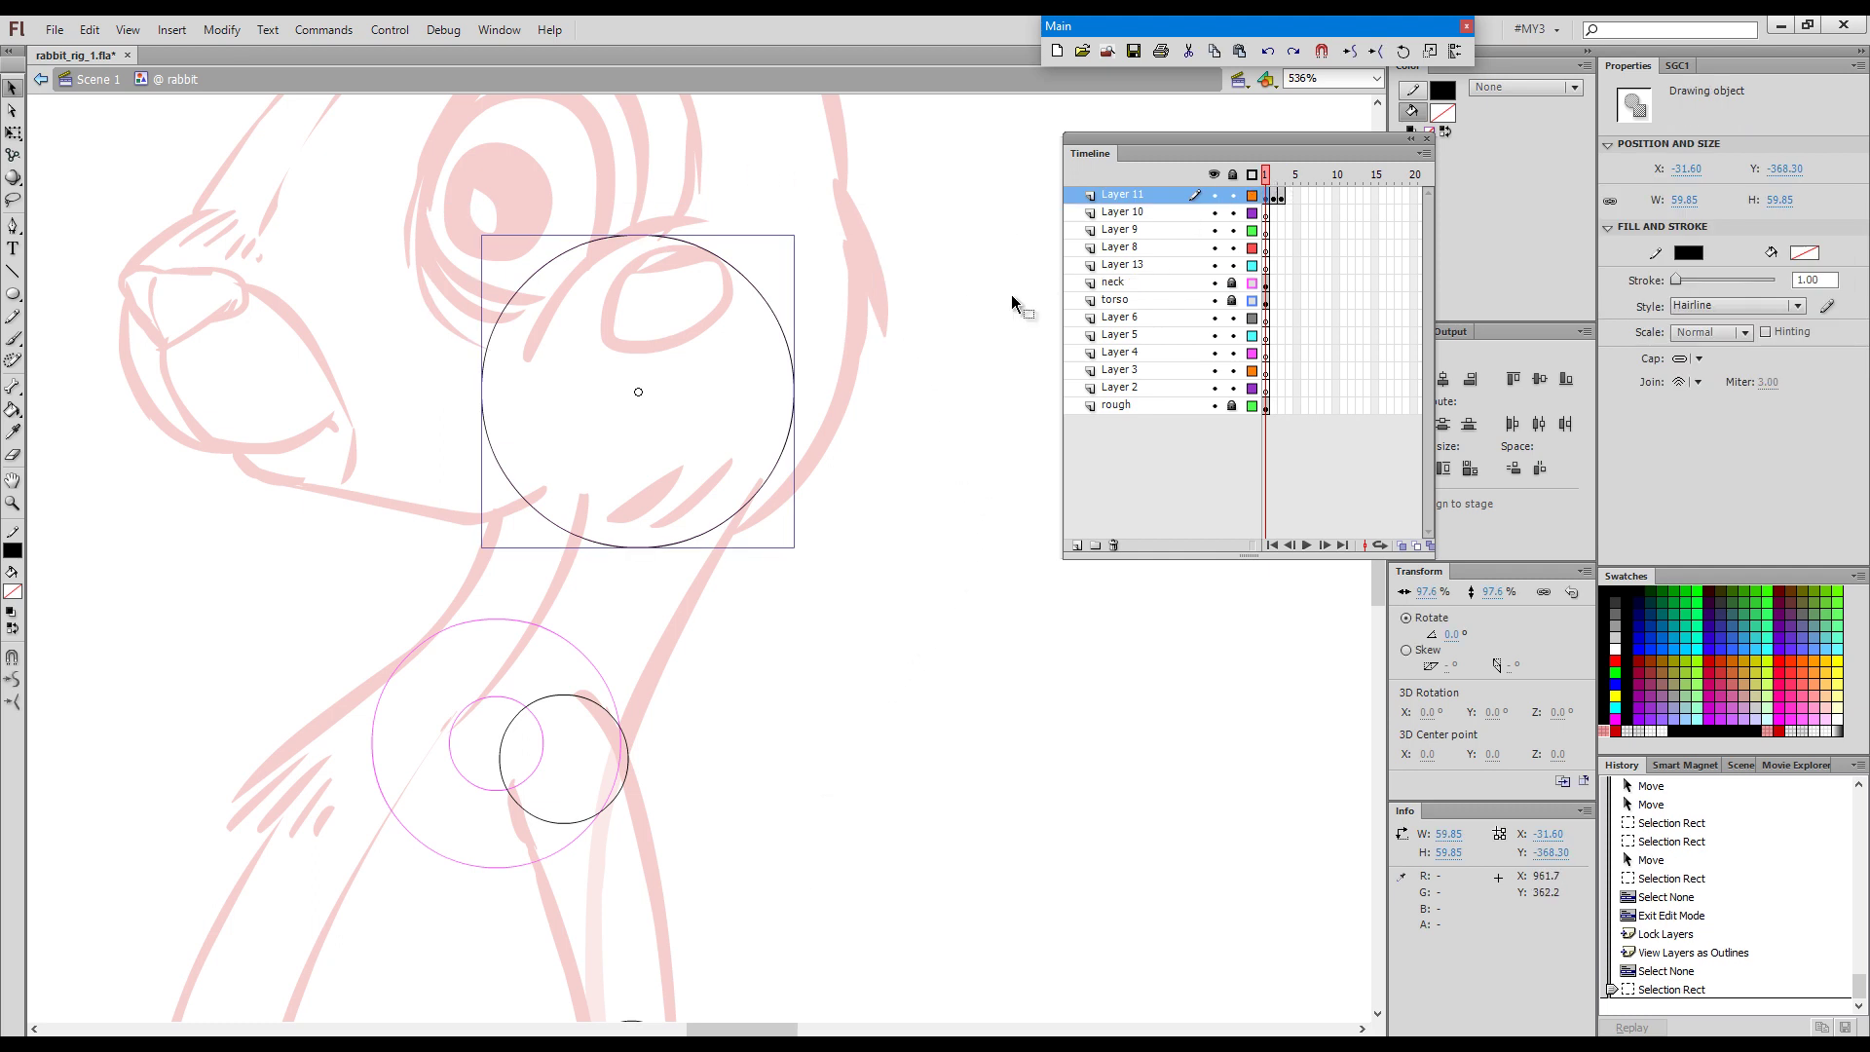
key("F8")
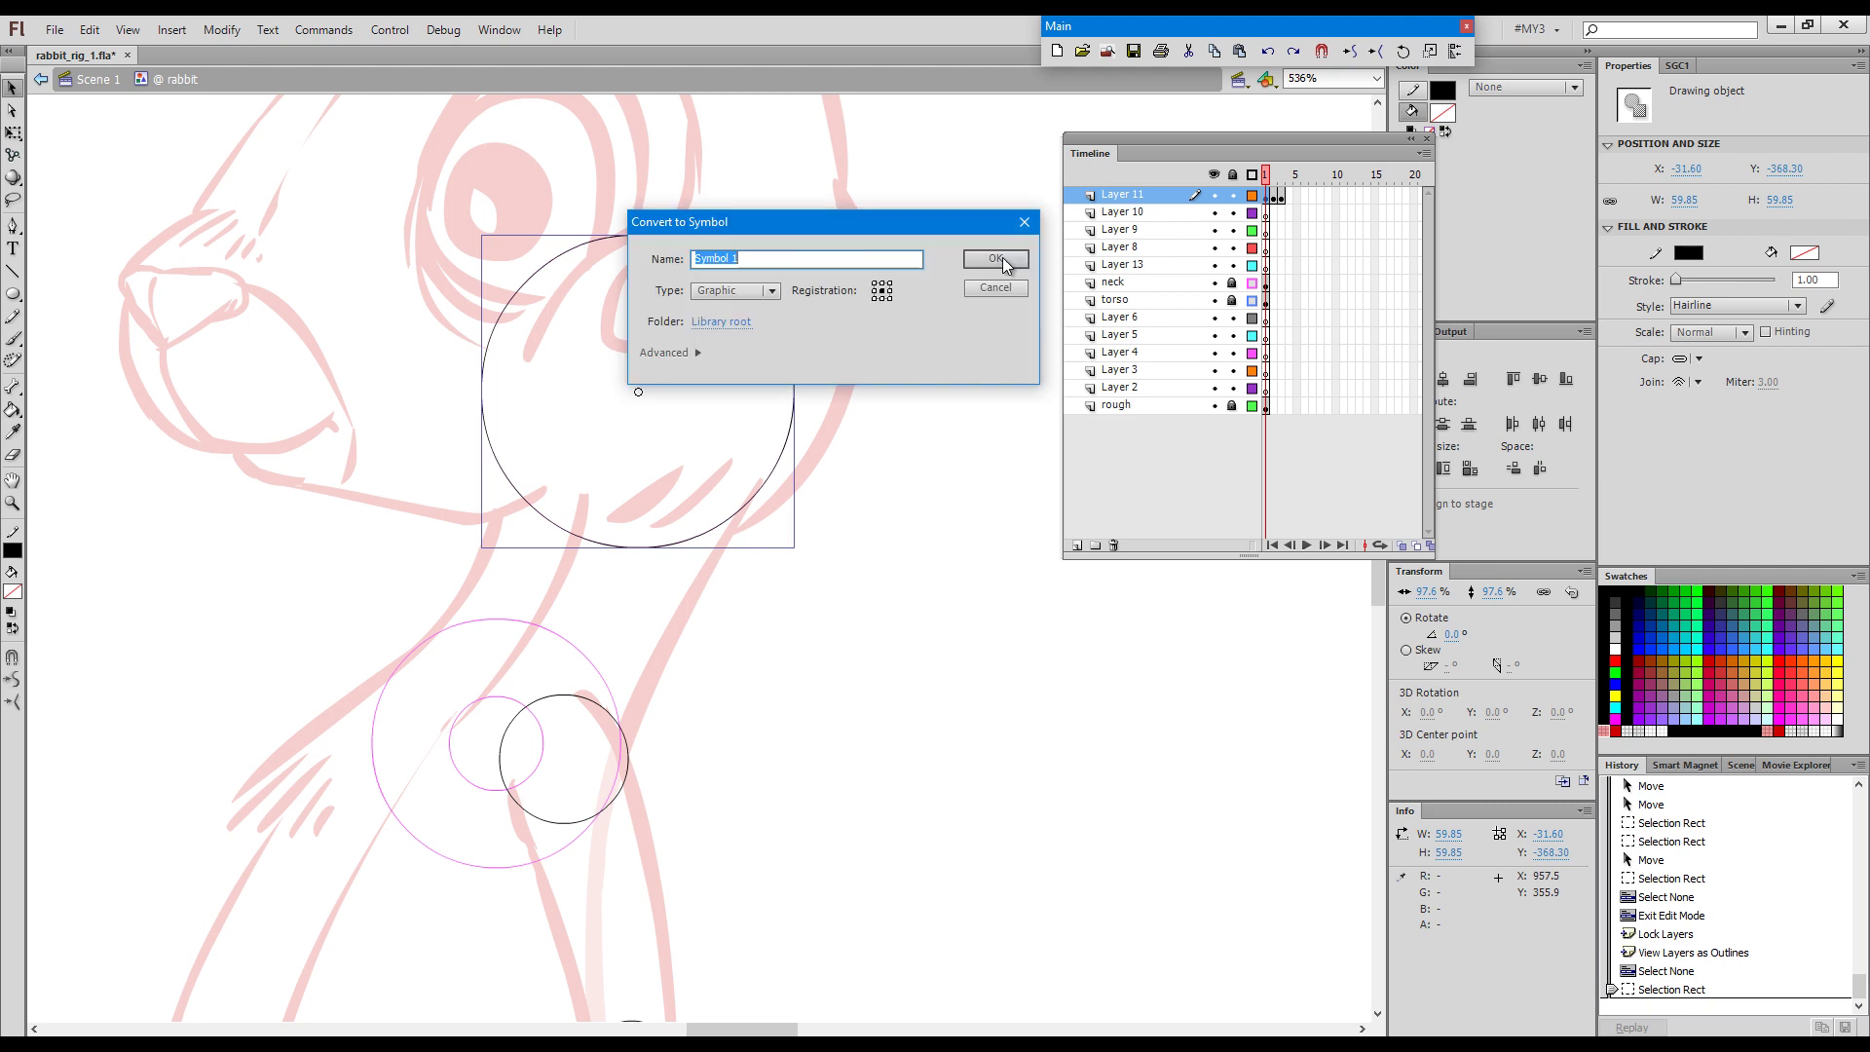
type("head")
key("Return")
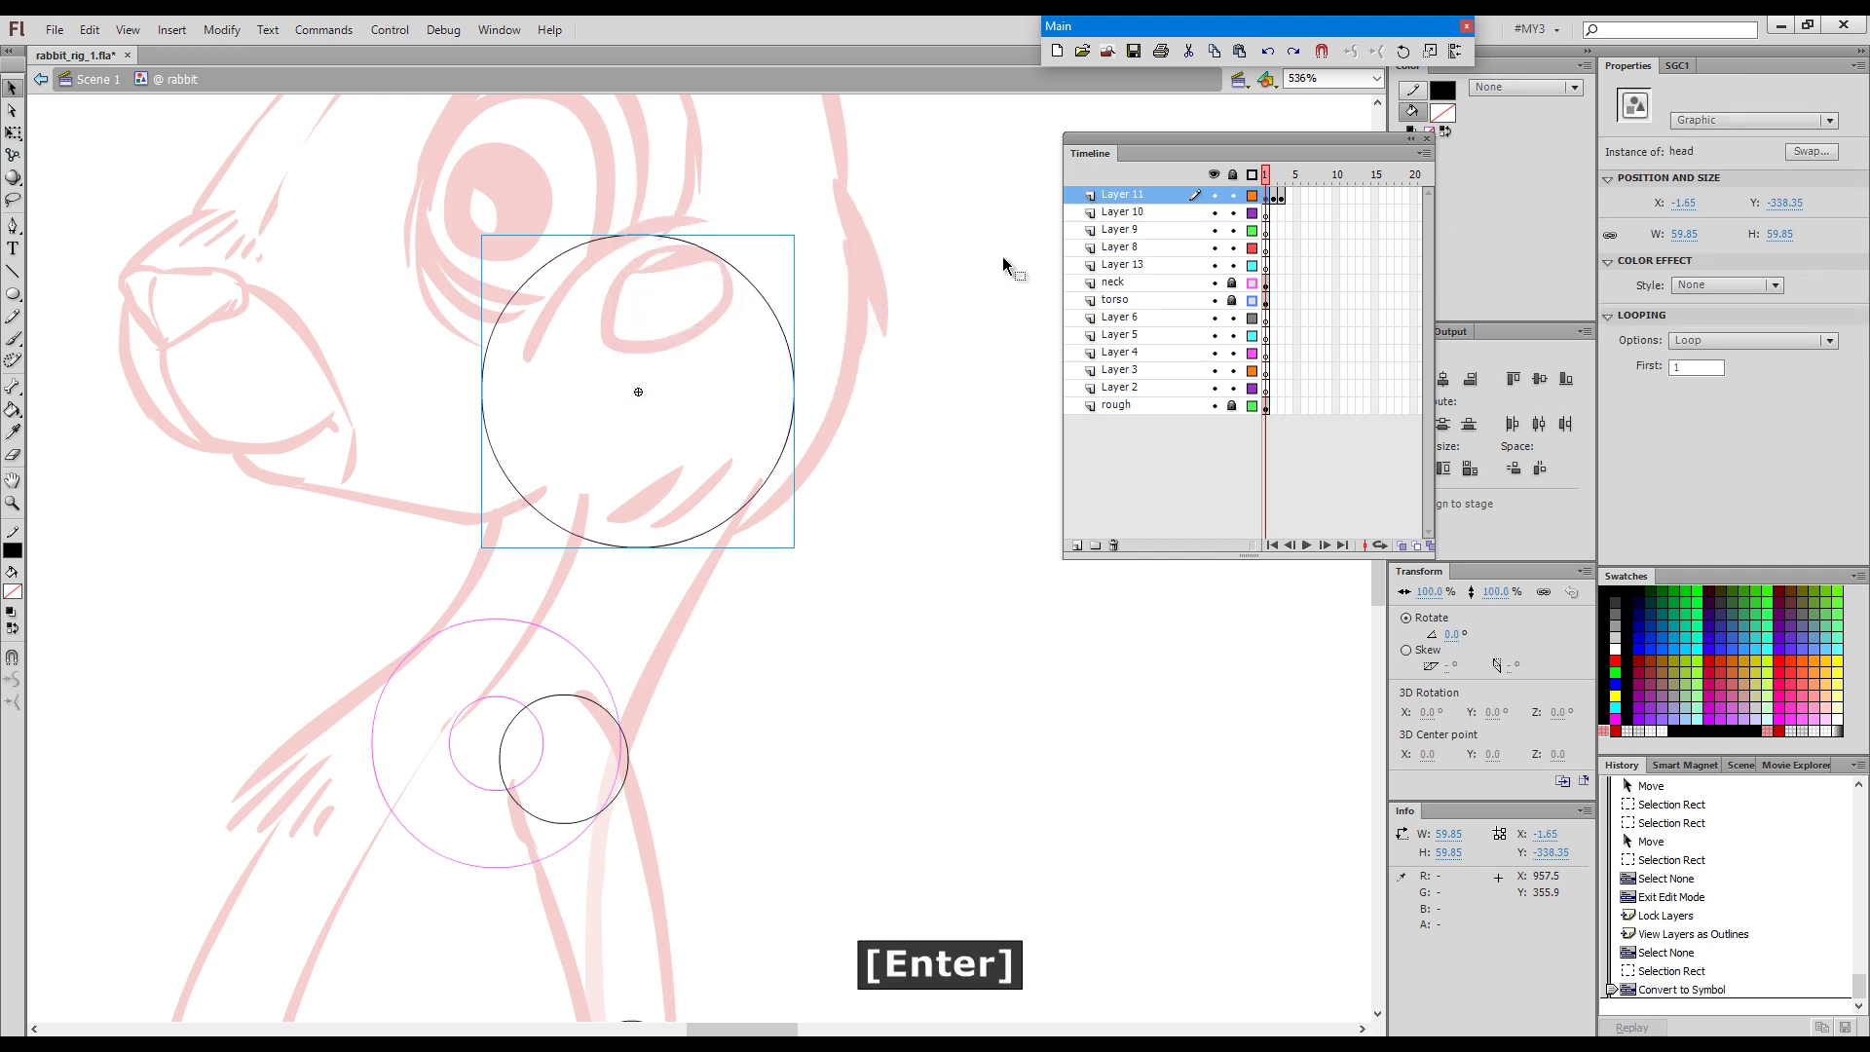
Move the head symbol from Layer 11 to the same place on Layer 10.
key("ctrl+x")
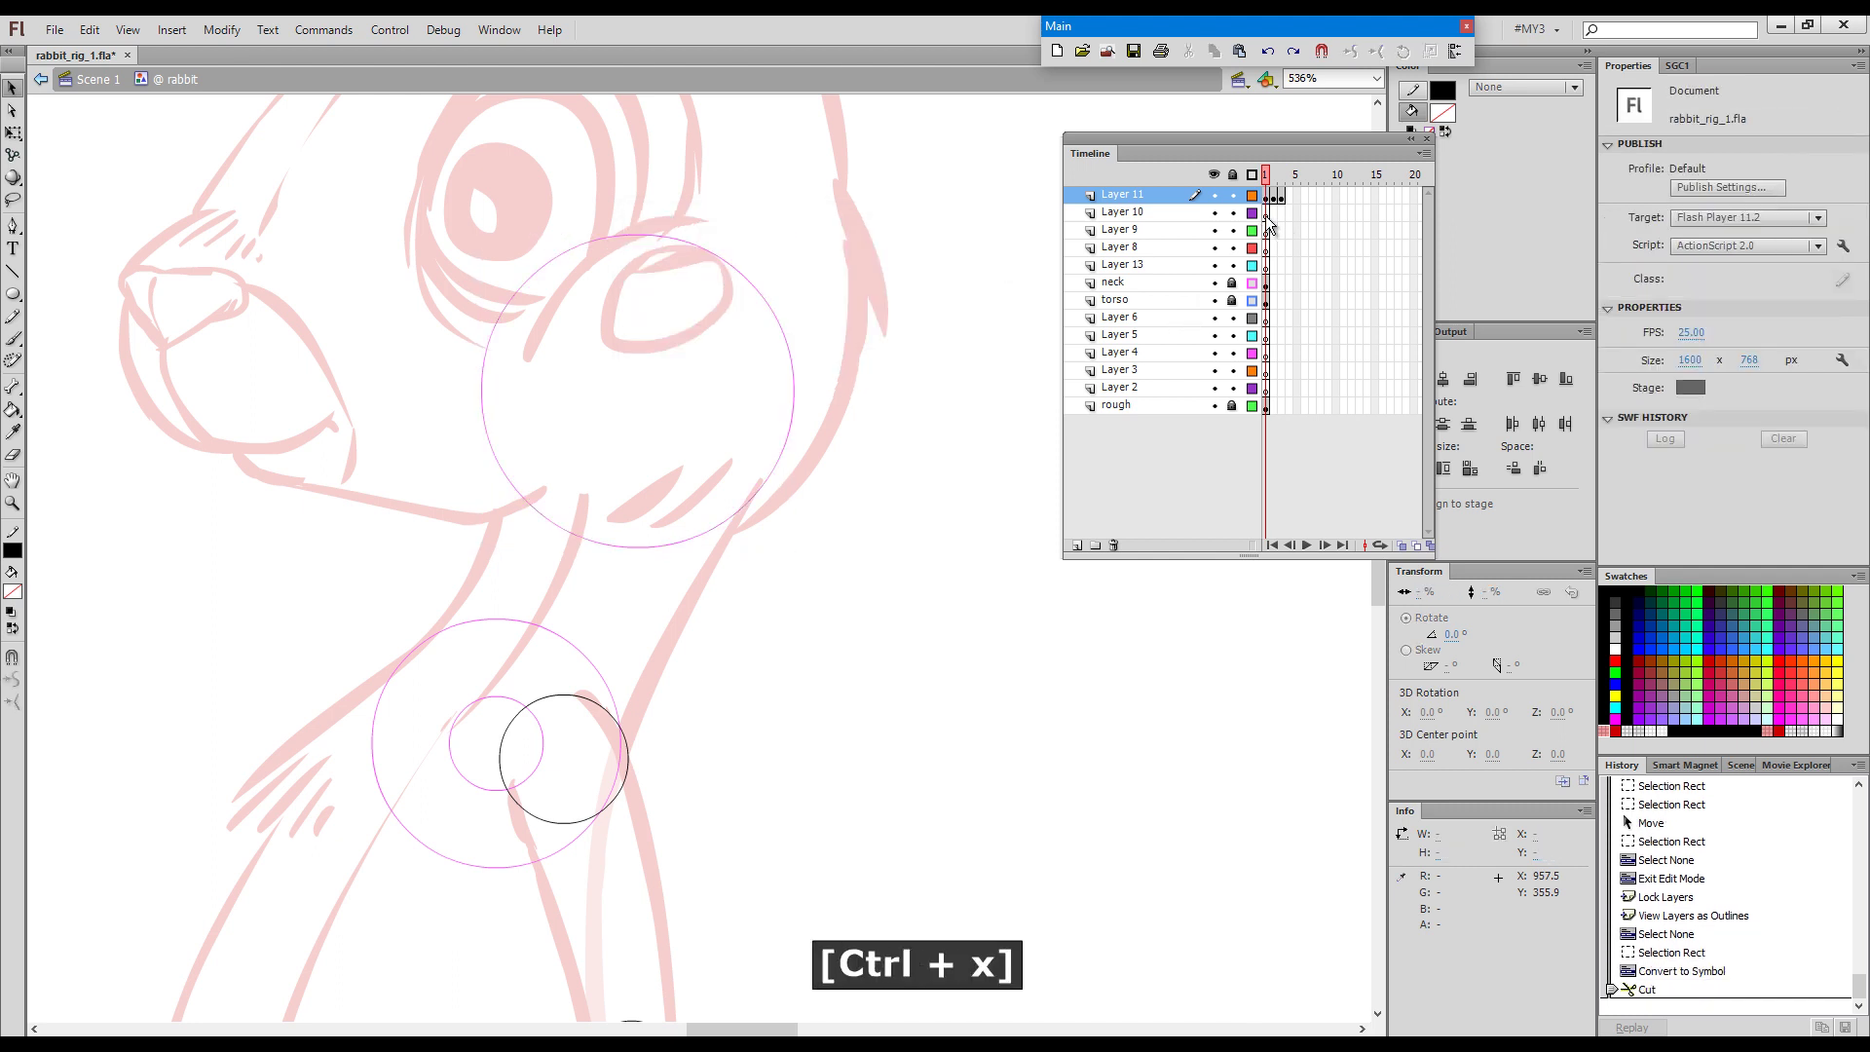
left_click(1266, 212)
key("ctrl+shift+v")
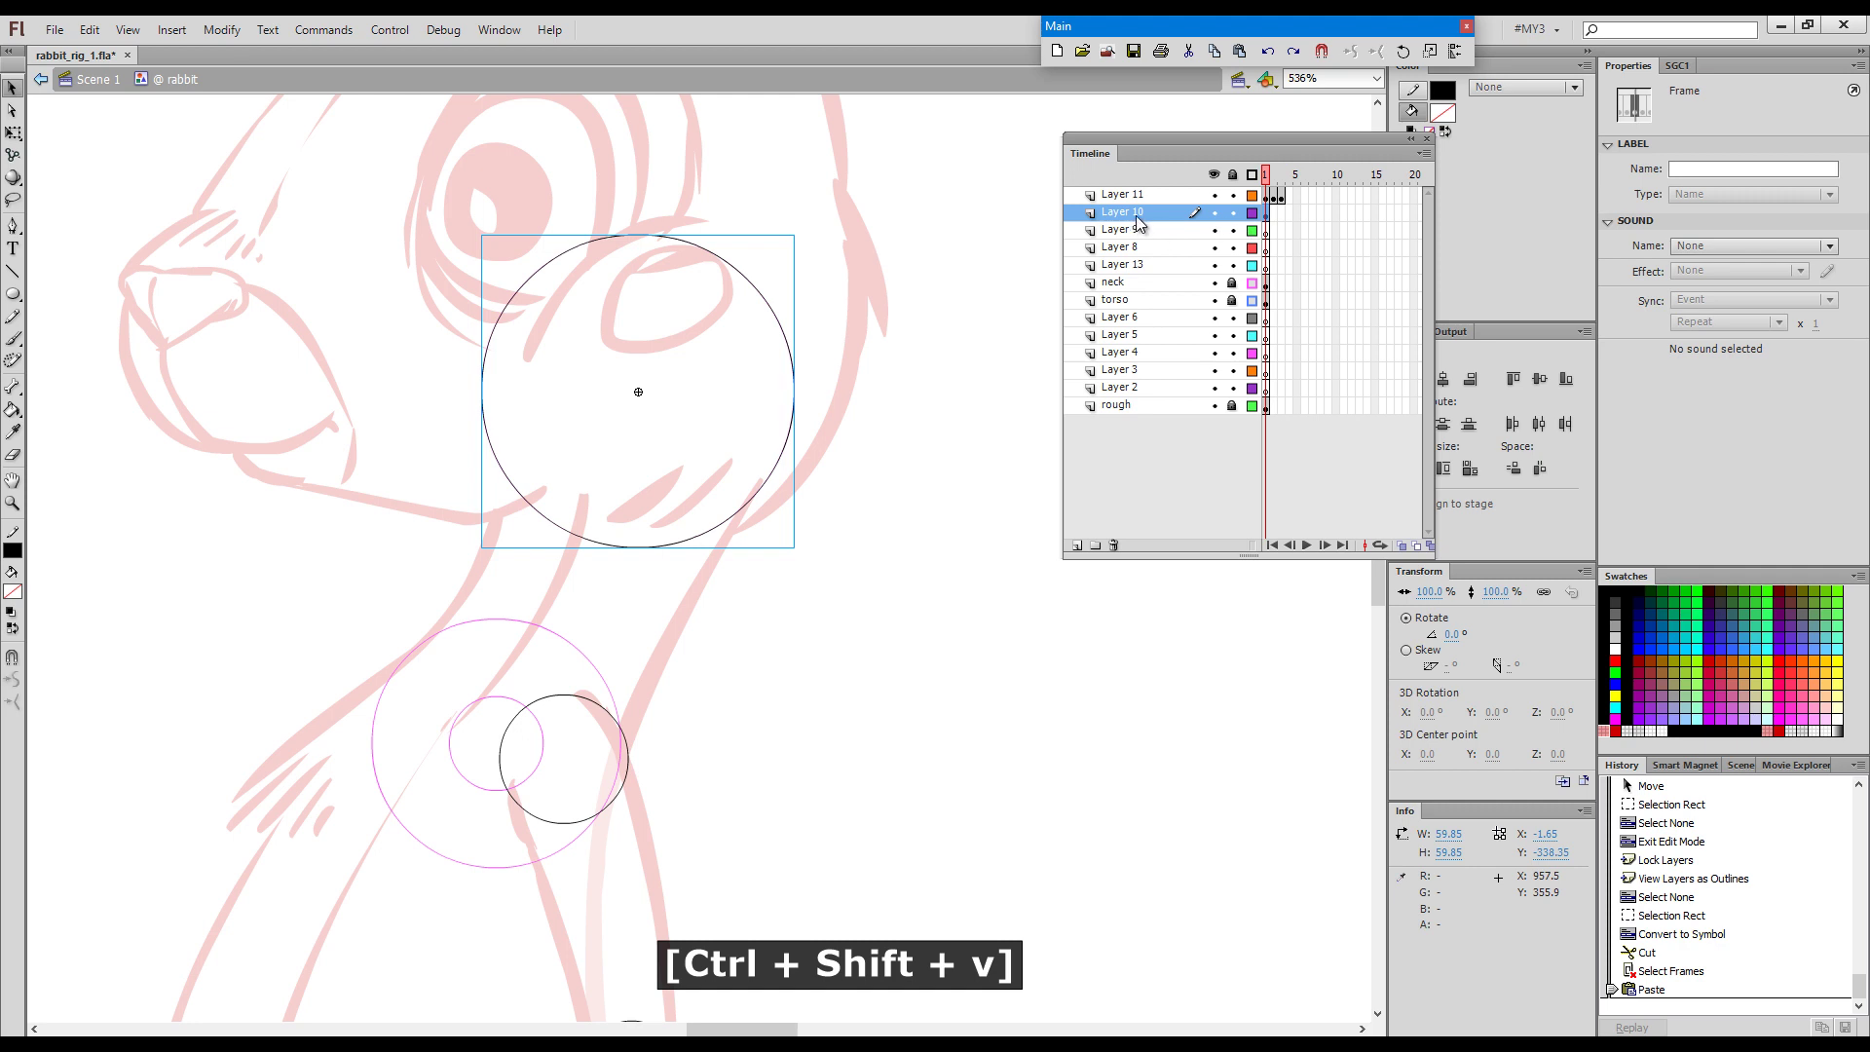
Rename Layer 10 as == head and lock it, saving the file.
left_click(1135, 216)
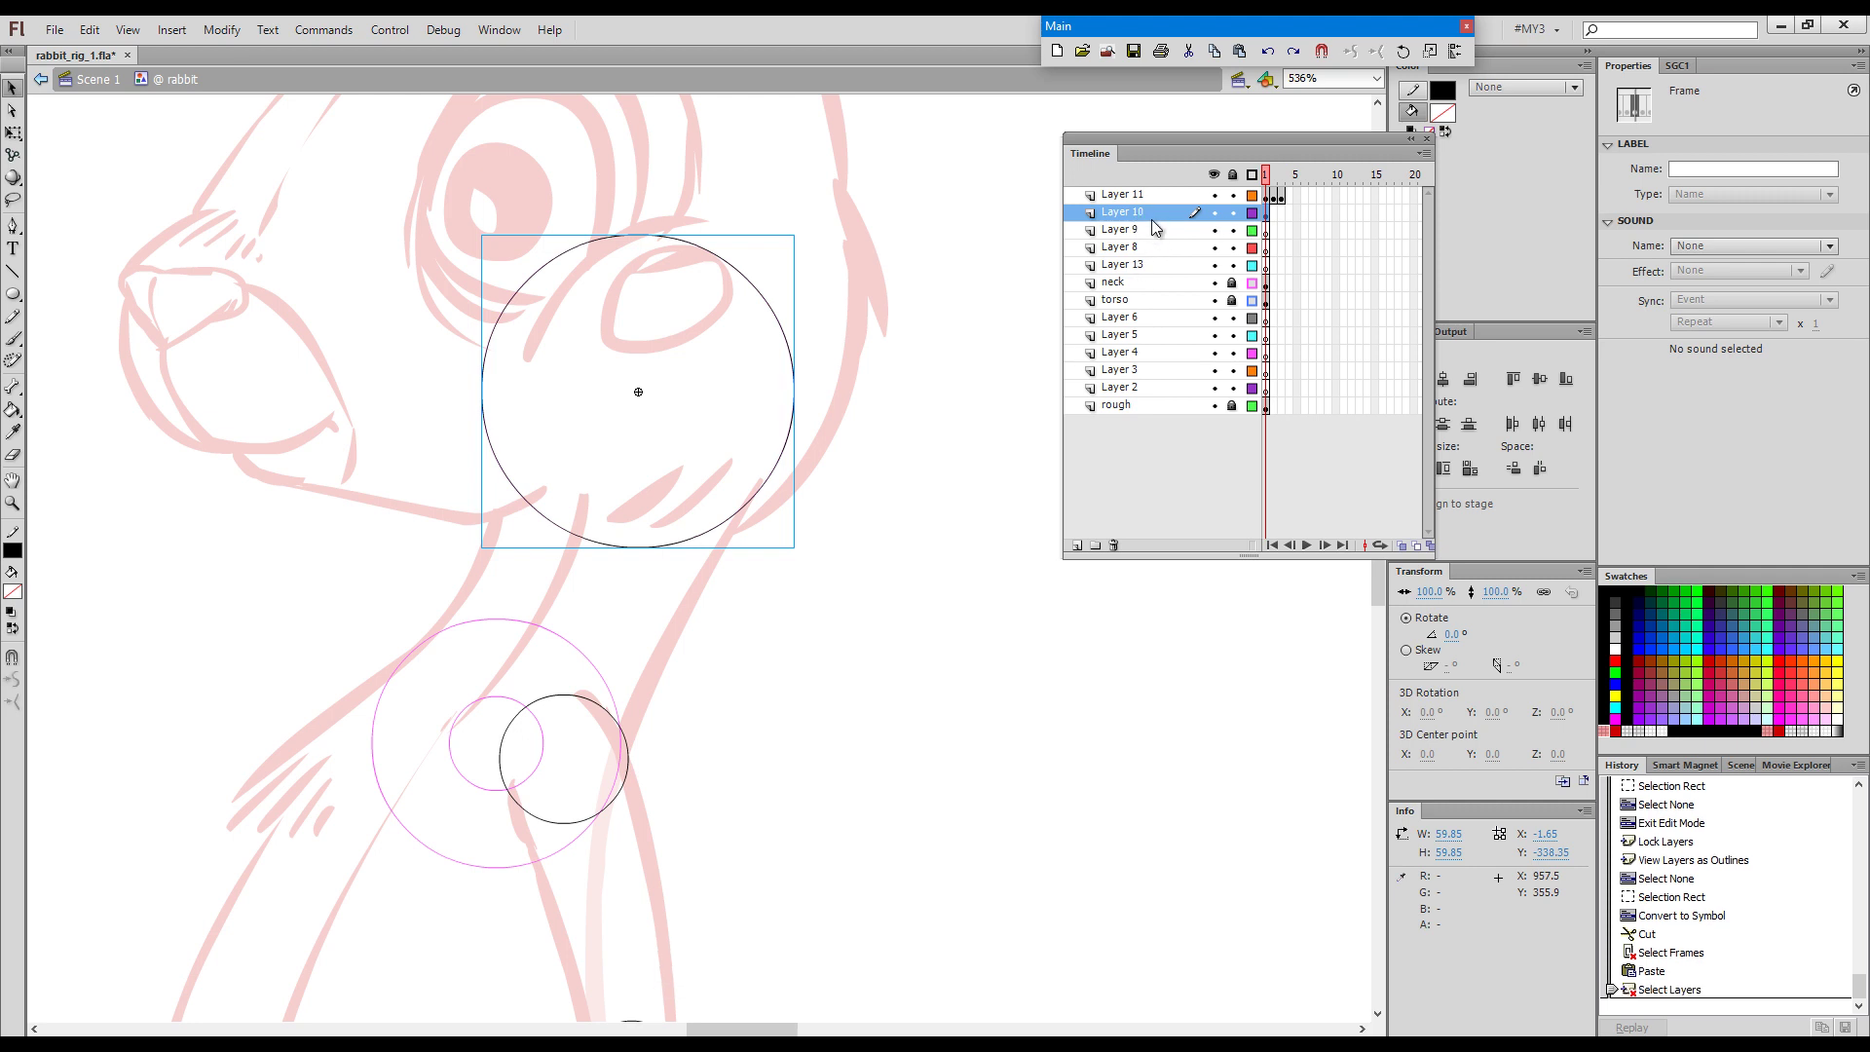
double_click(1139, 213)
type("== head")
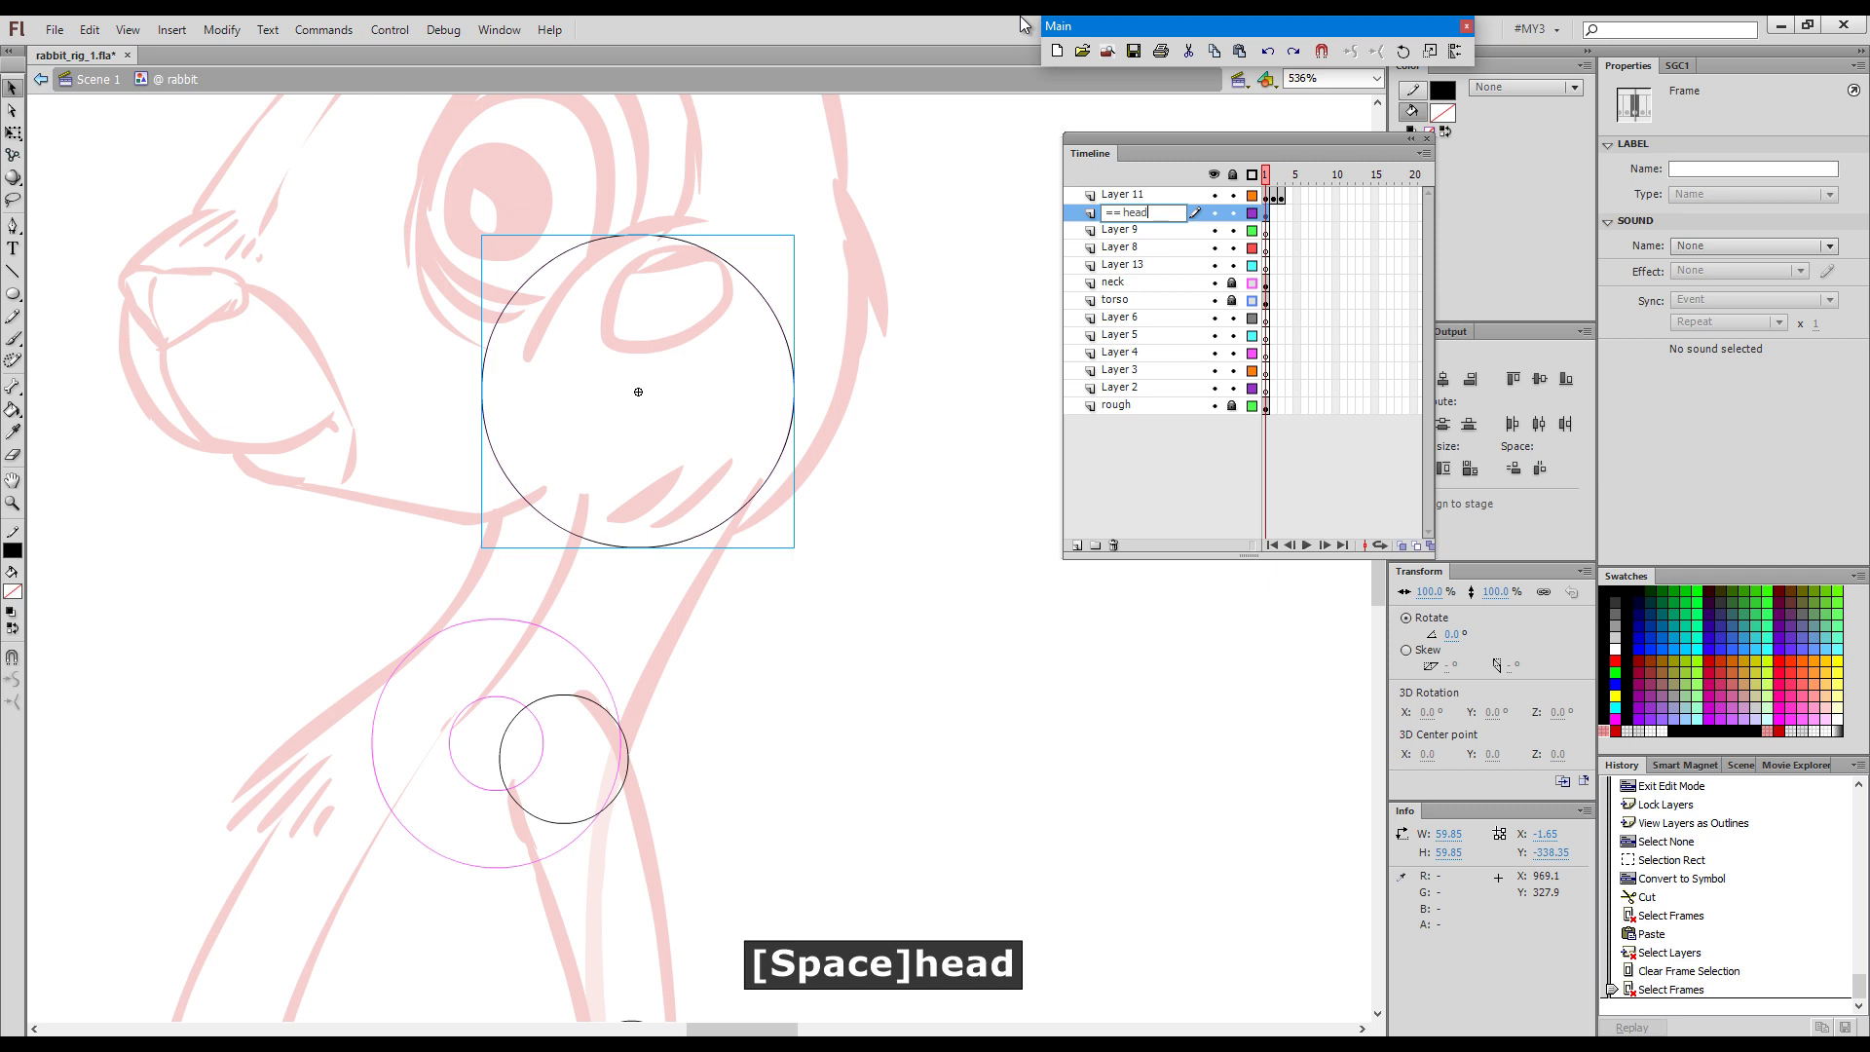
key("Return")
left_click(1232, 213)
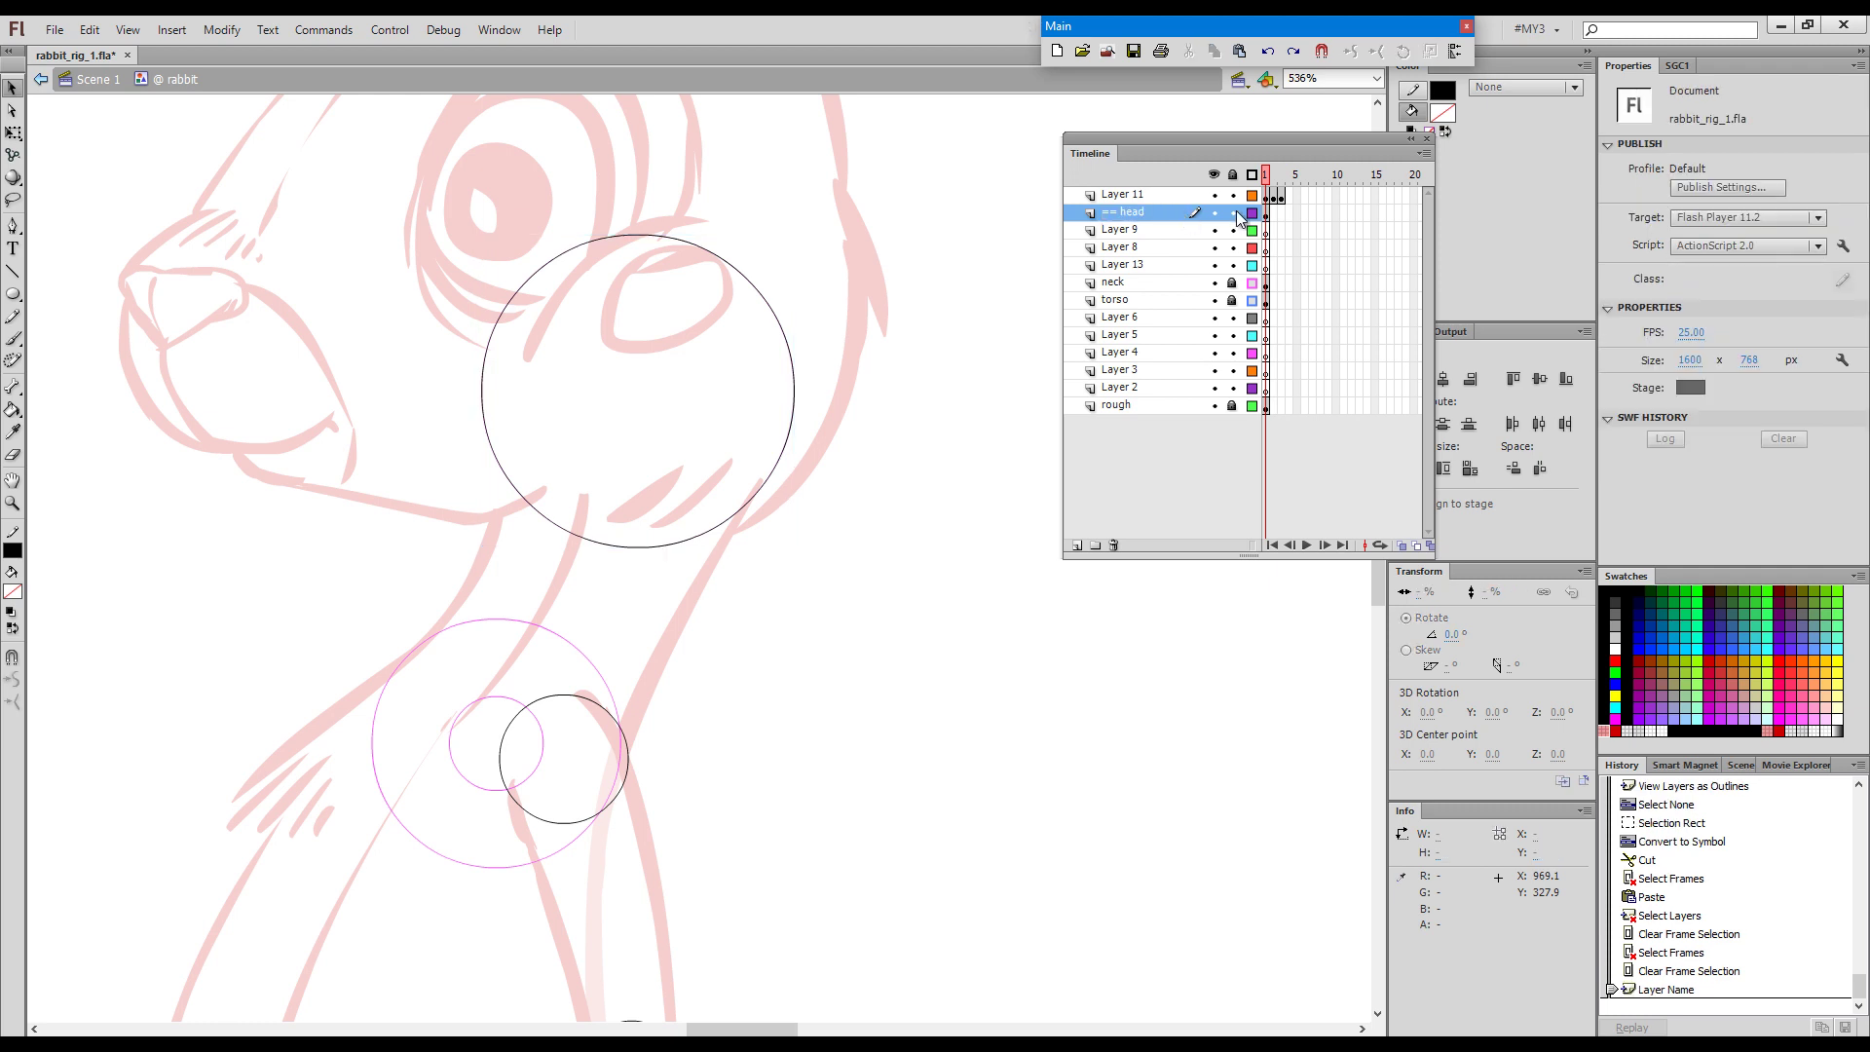
key("ctrl+s")
Convert the small circle at the base of the tail into a graphic symbol named tail with centre registration.
key("ctrl+minus")
left_click_drag(943, 732, 964, 498)
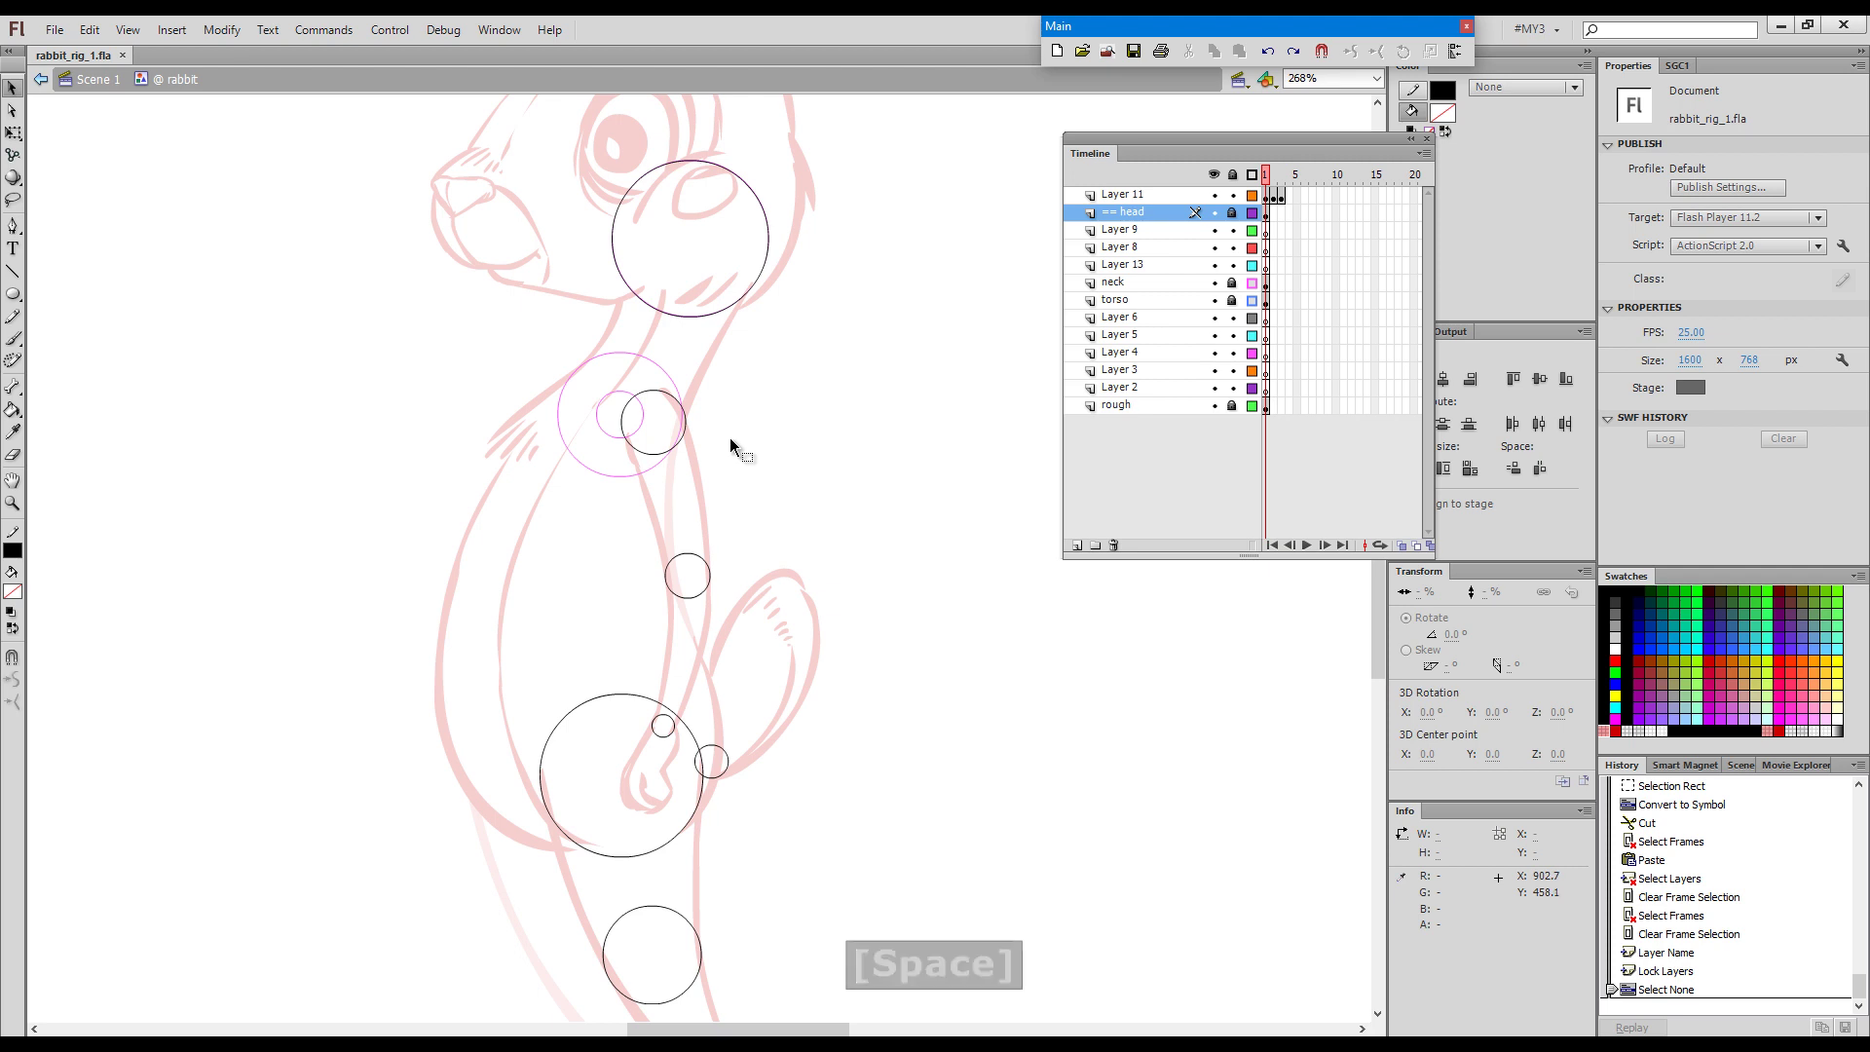
left_click_drag(745, 739, 721, 797)
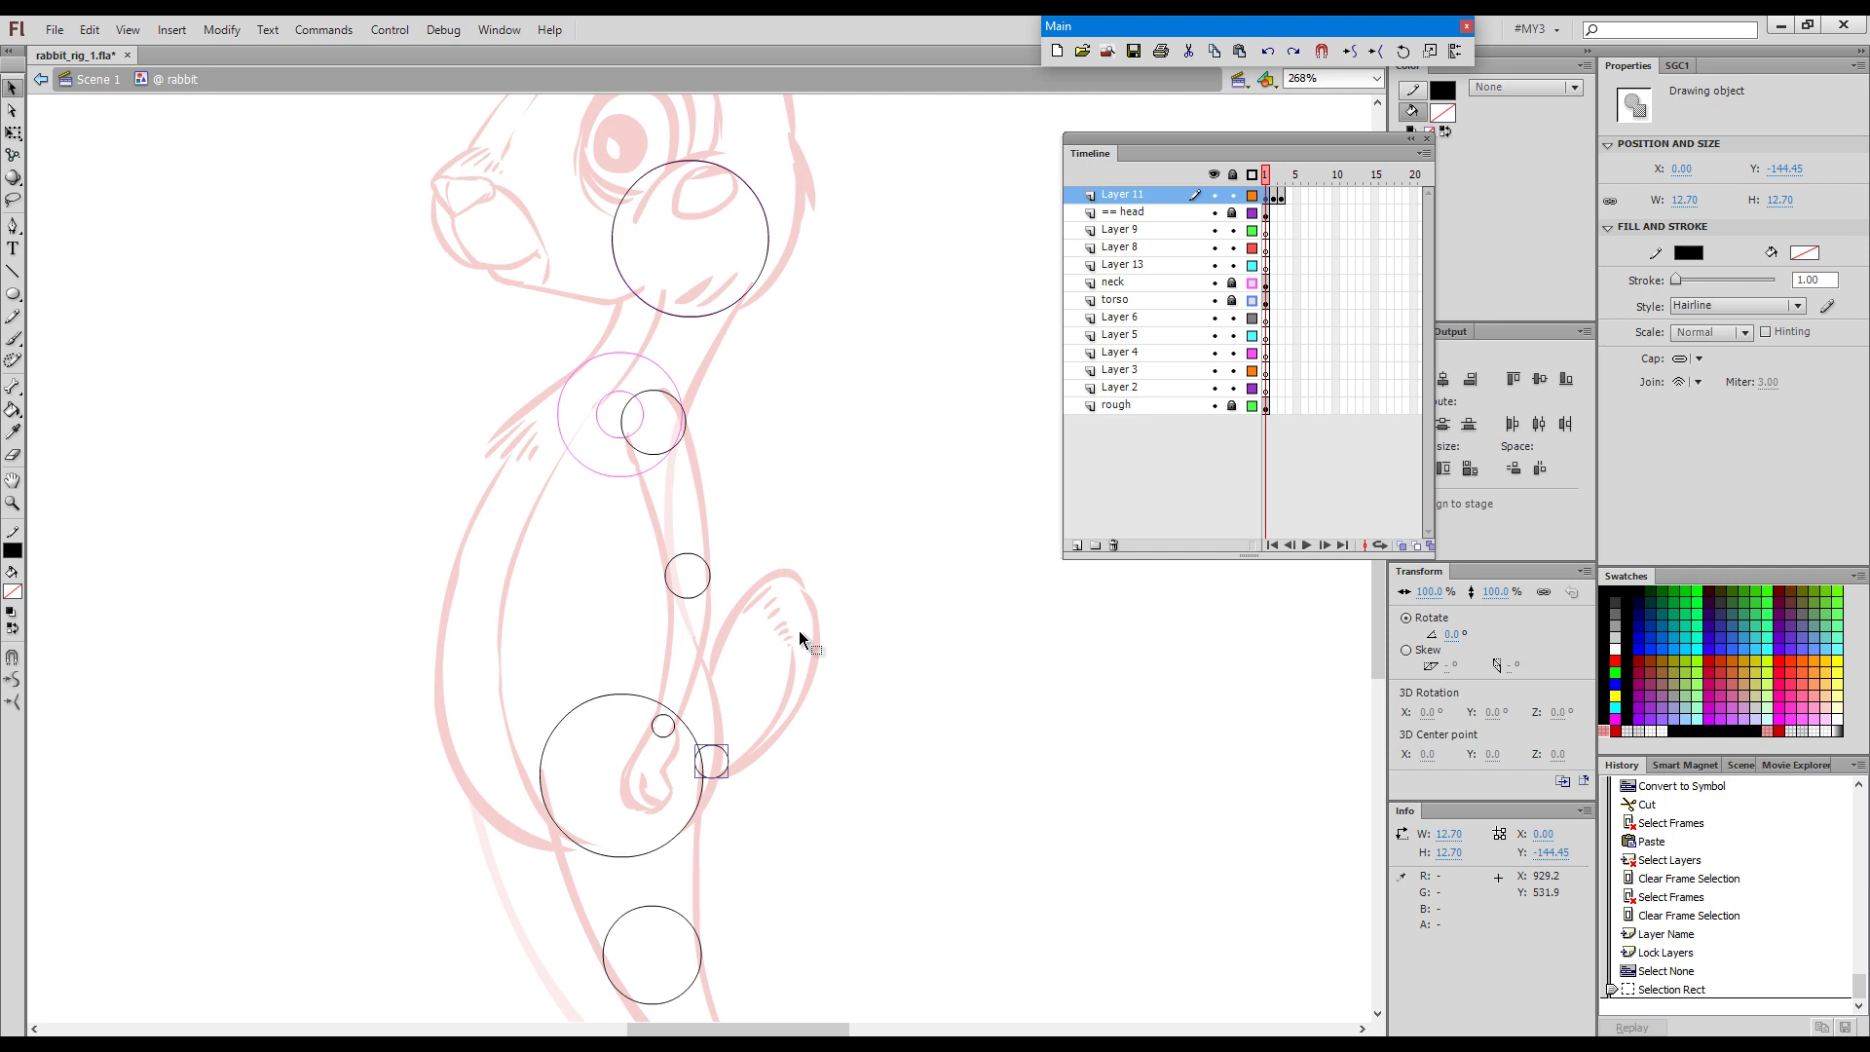
key("F8")
type("ta")
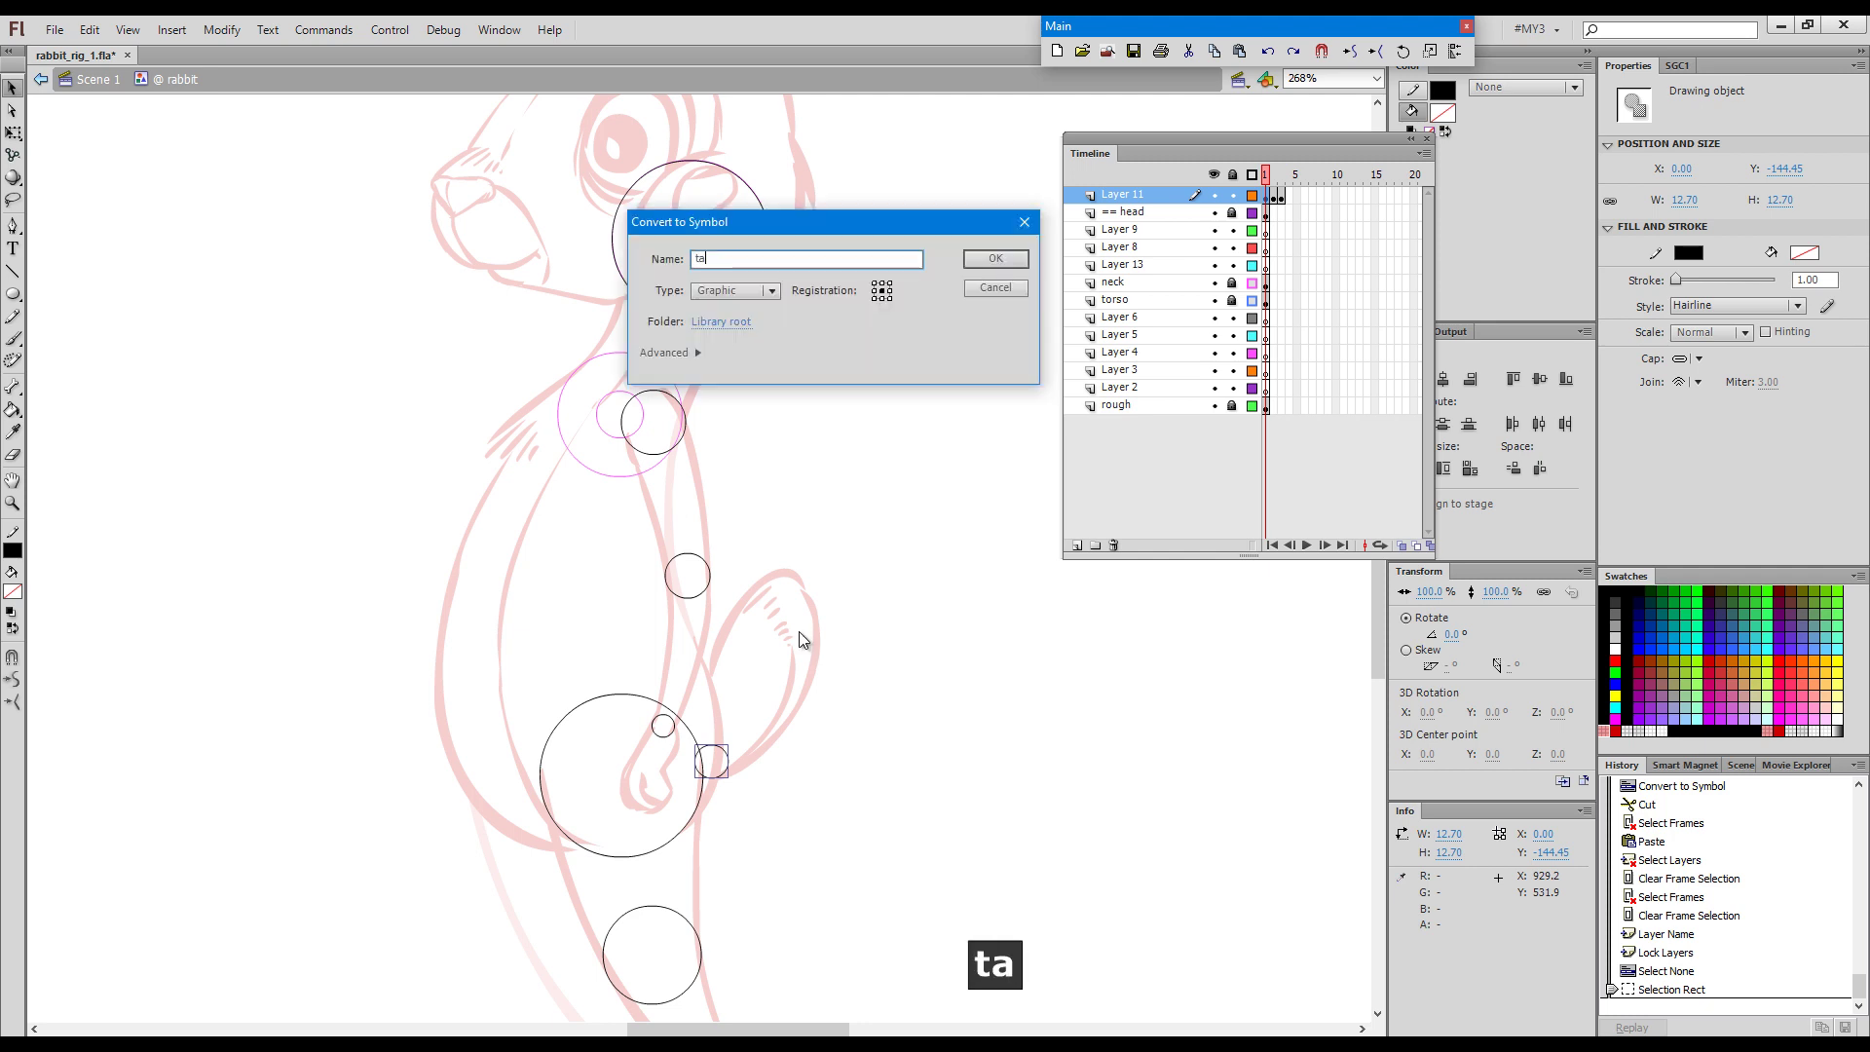
type("il")
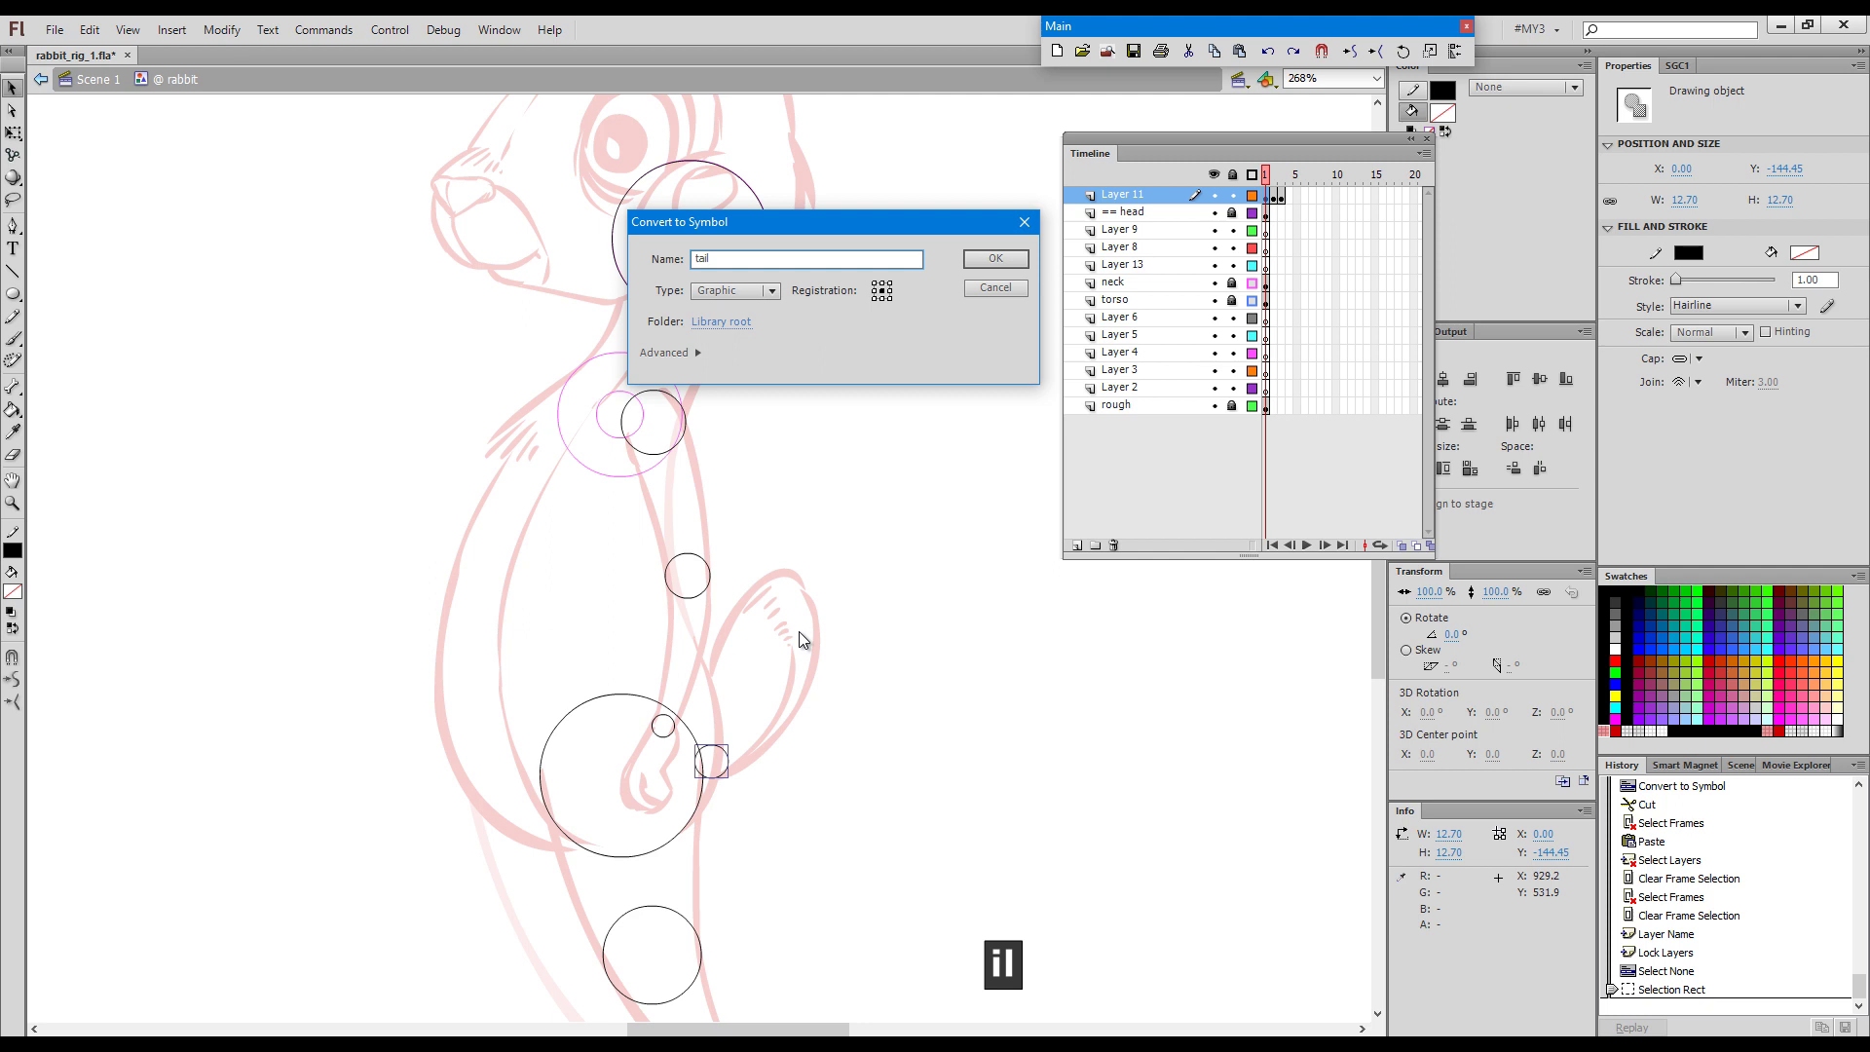
key("Return")
Move the tail symbol in place onto Layer 6, with that layer renamed tail and locked.
key("ctrl")
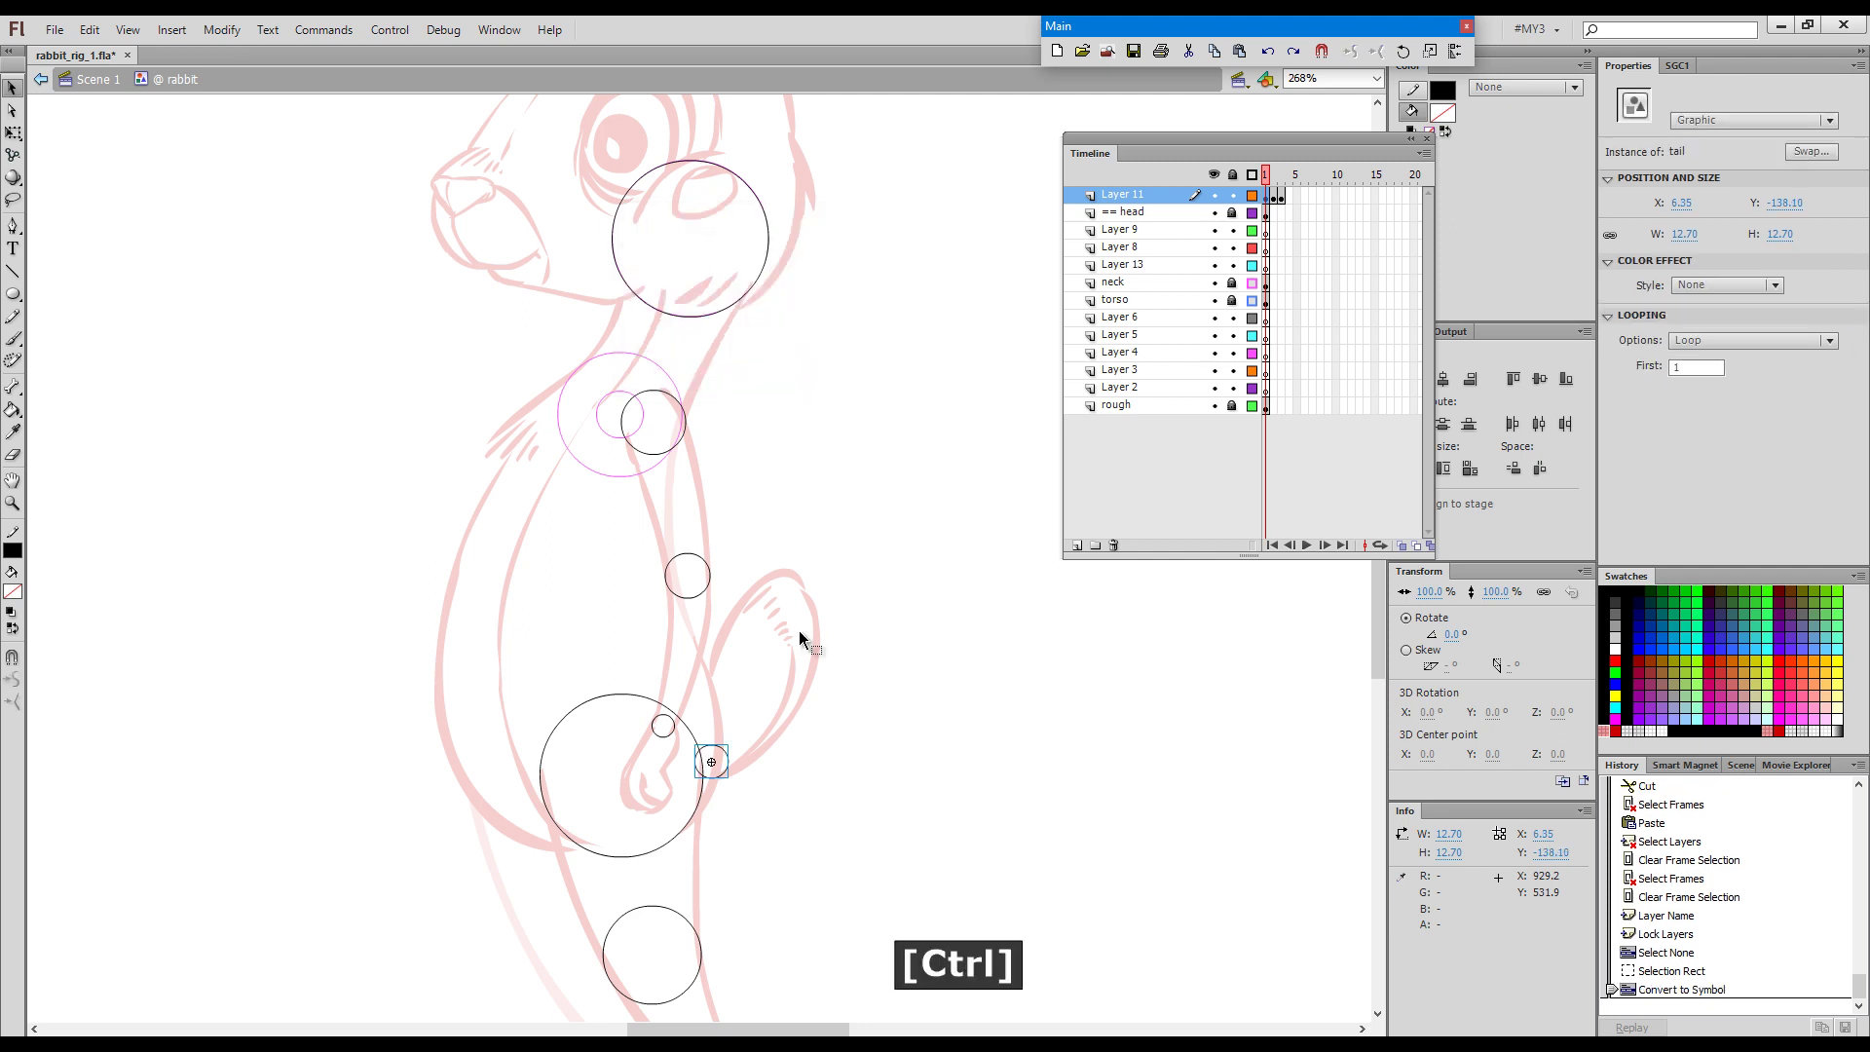
key("ctrl+x")
left_click(1267, 321)
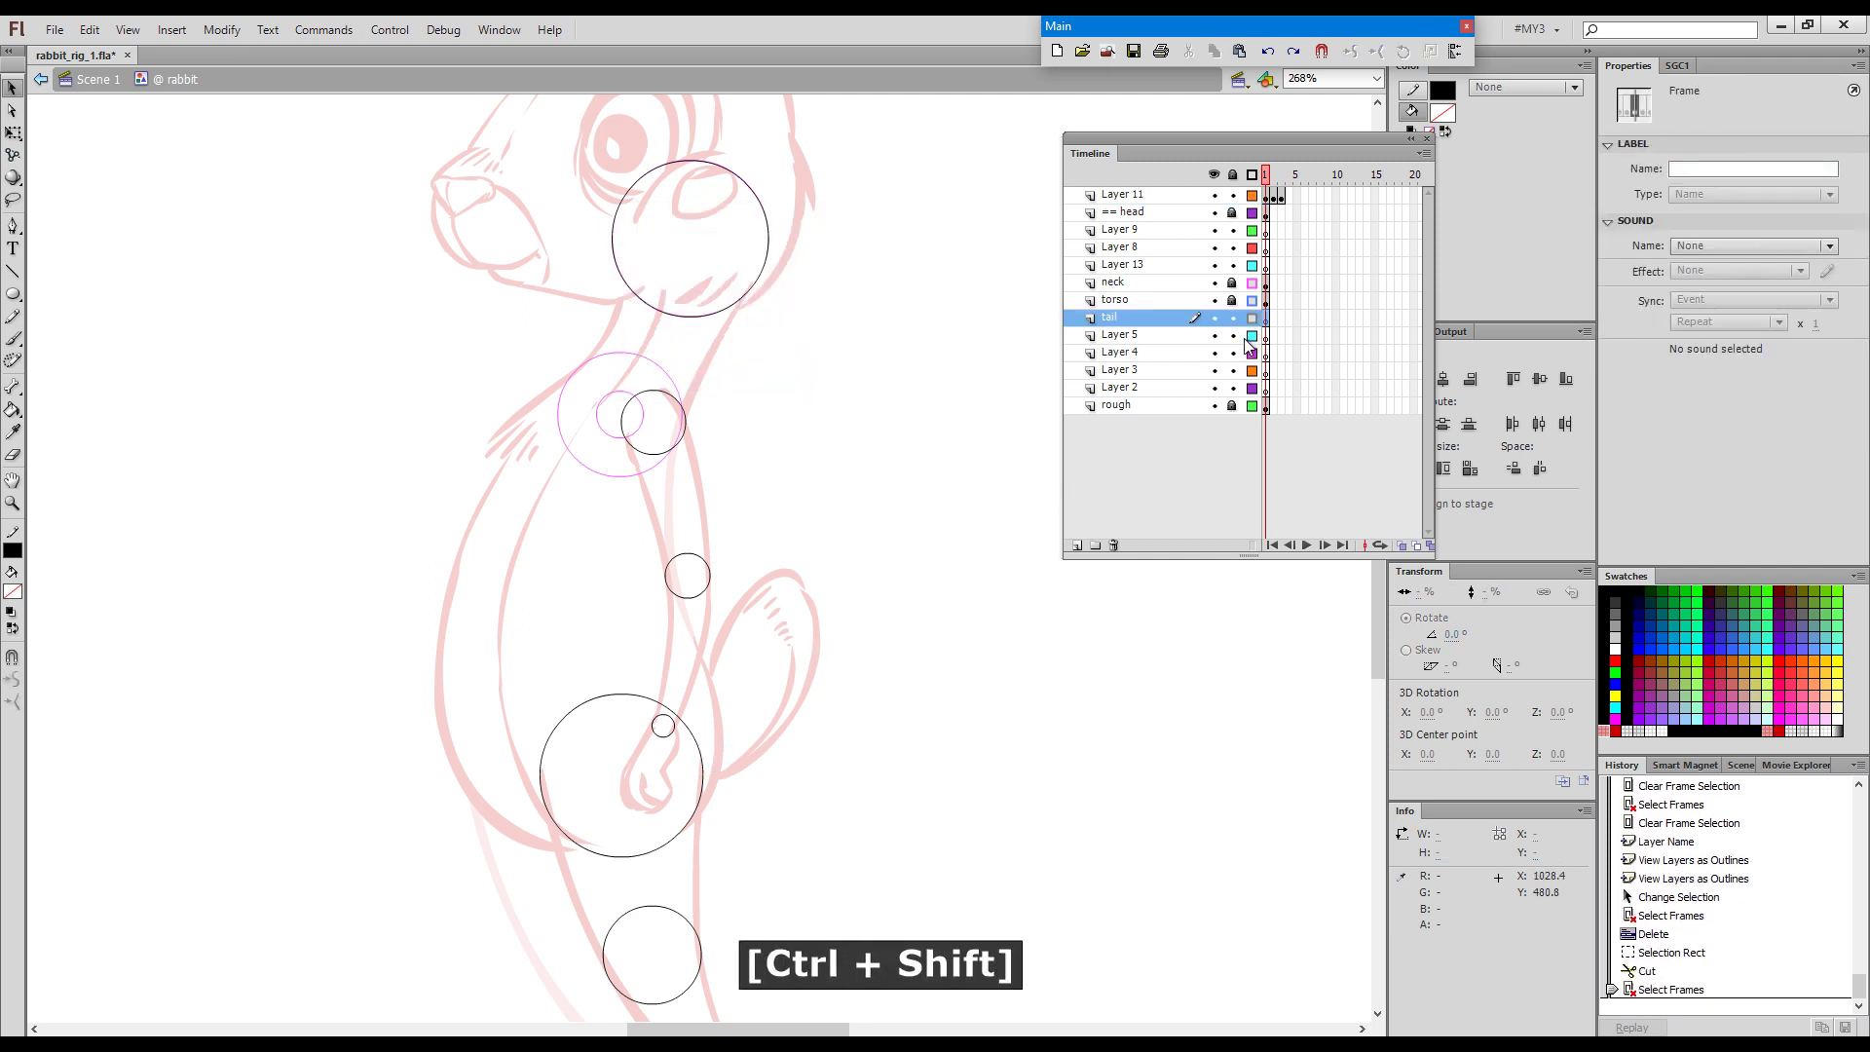
key("ctrl+shift+v")
left_click(971, 635)
left_click(1233, 319)
Convert the shoulder circle into a graphic symbol named arm 1.
left_click(674, 448)
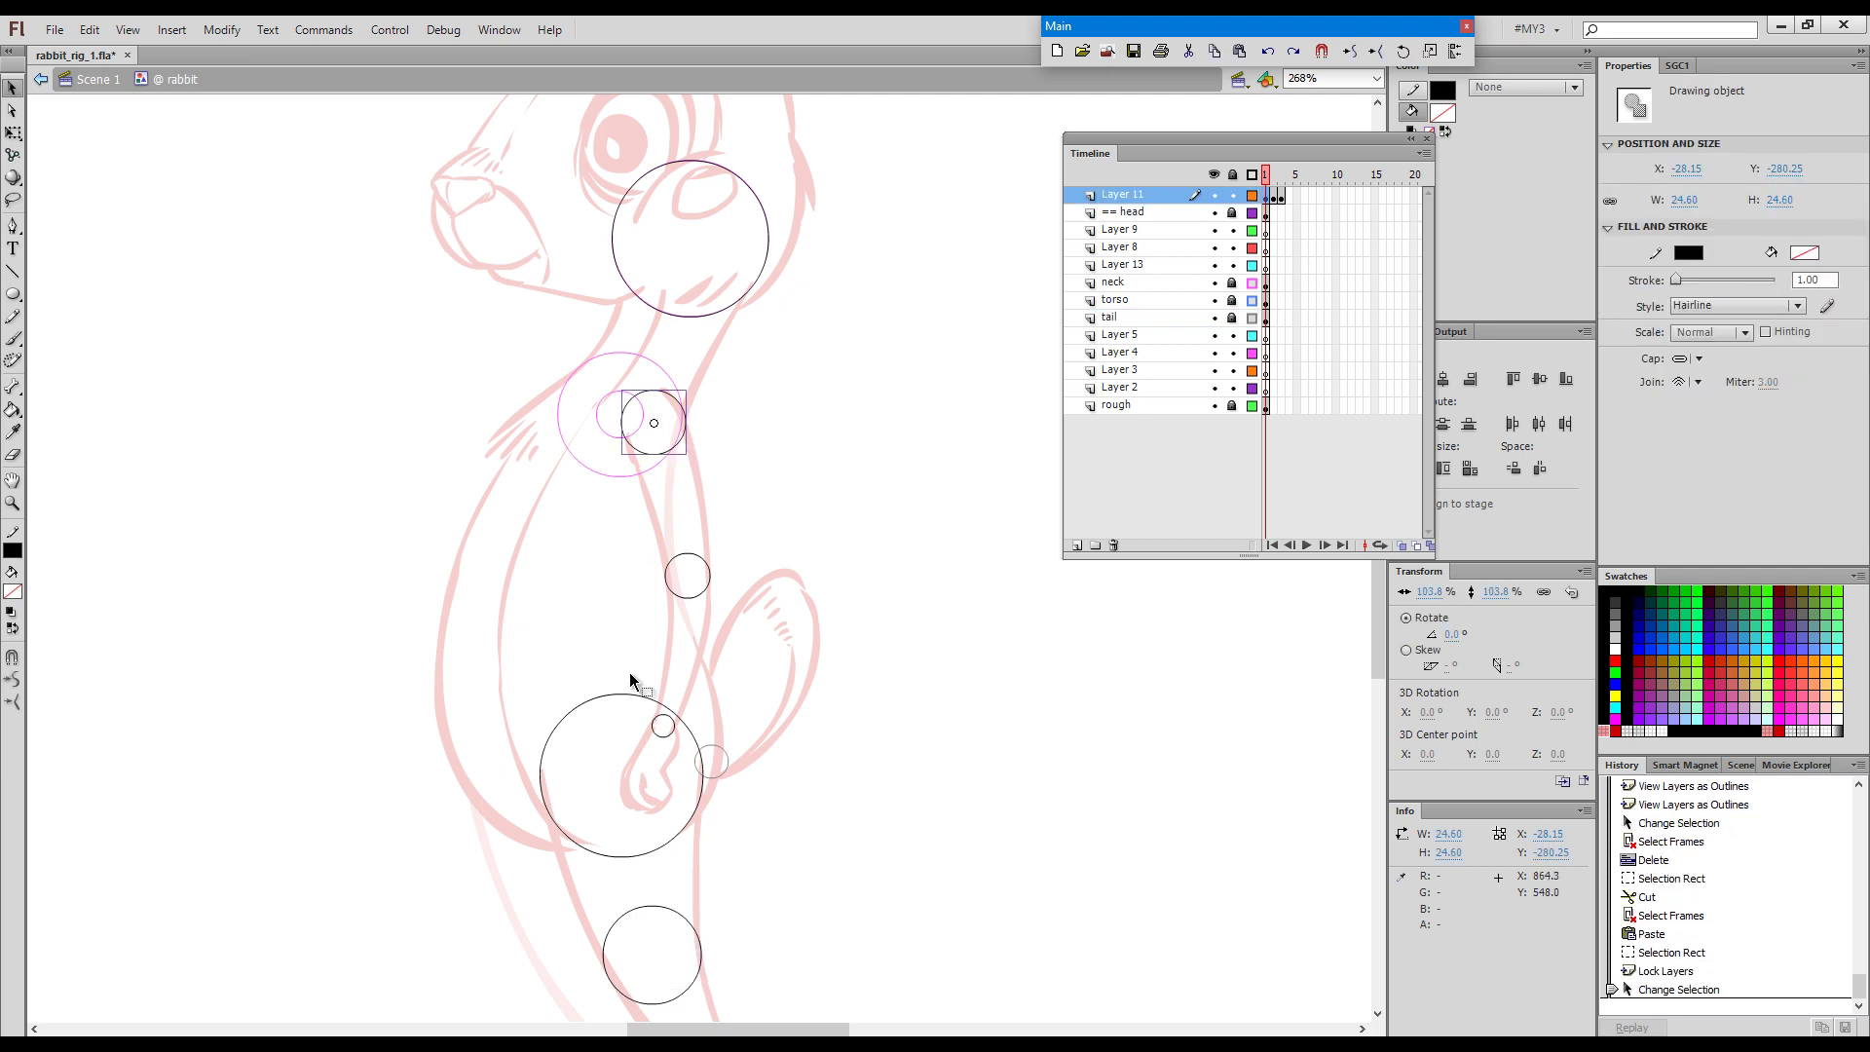
key("F8")
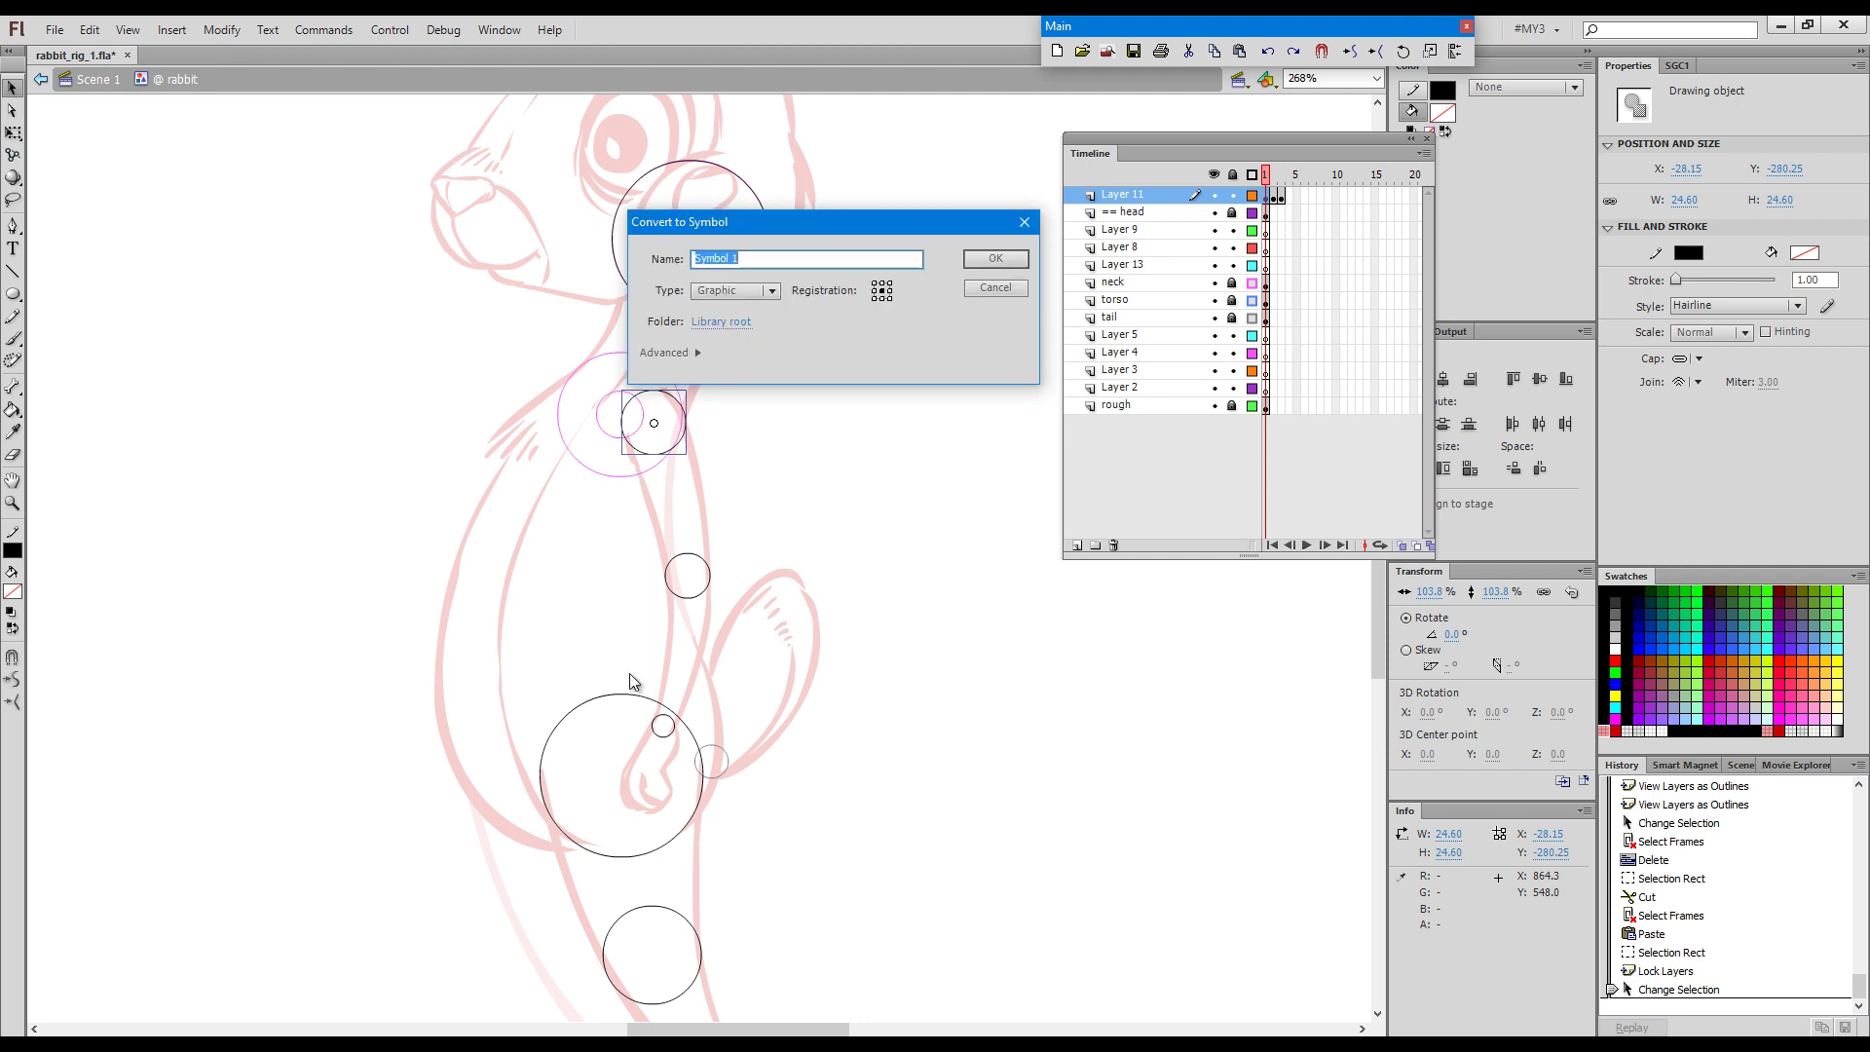
type("arm 1")
key("Return")
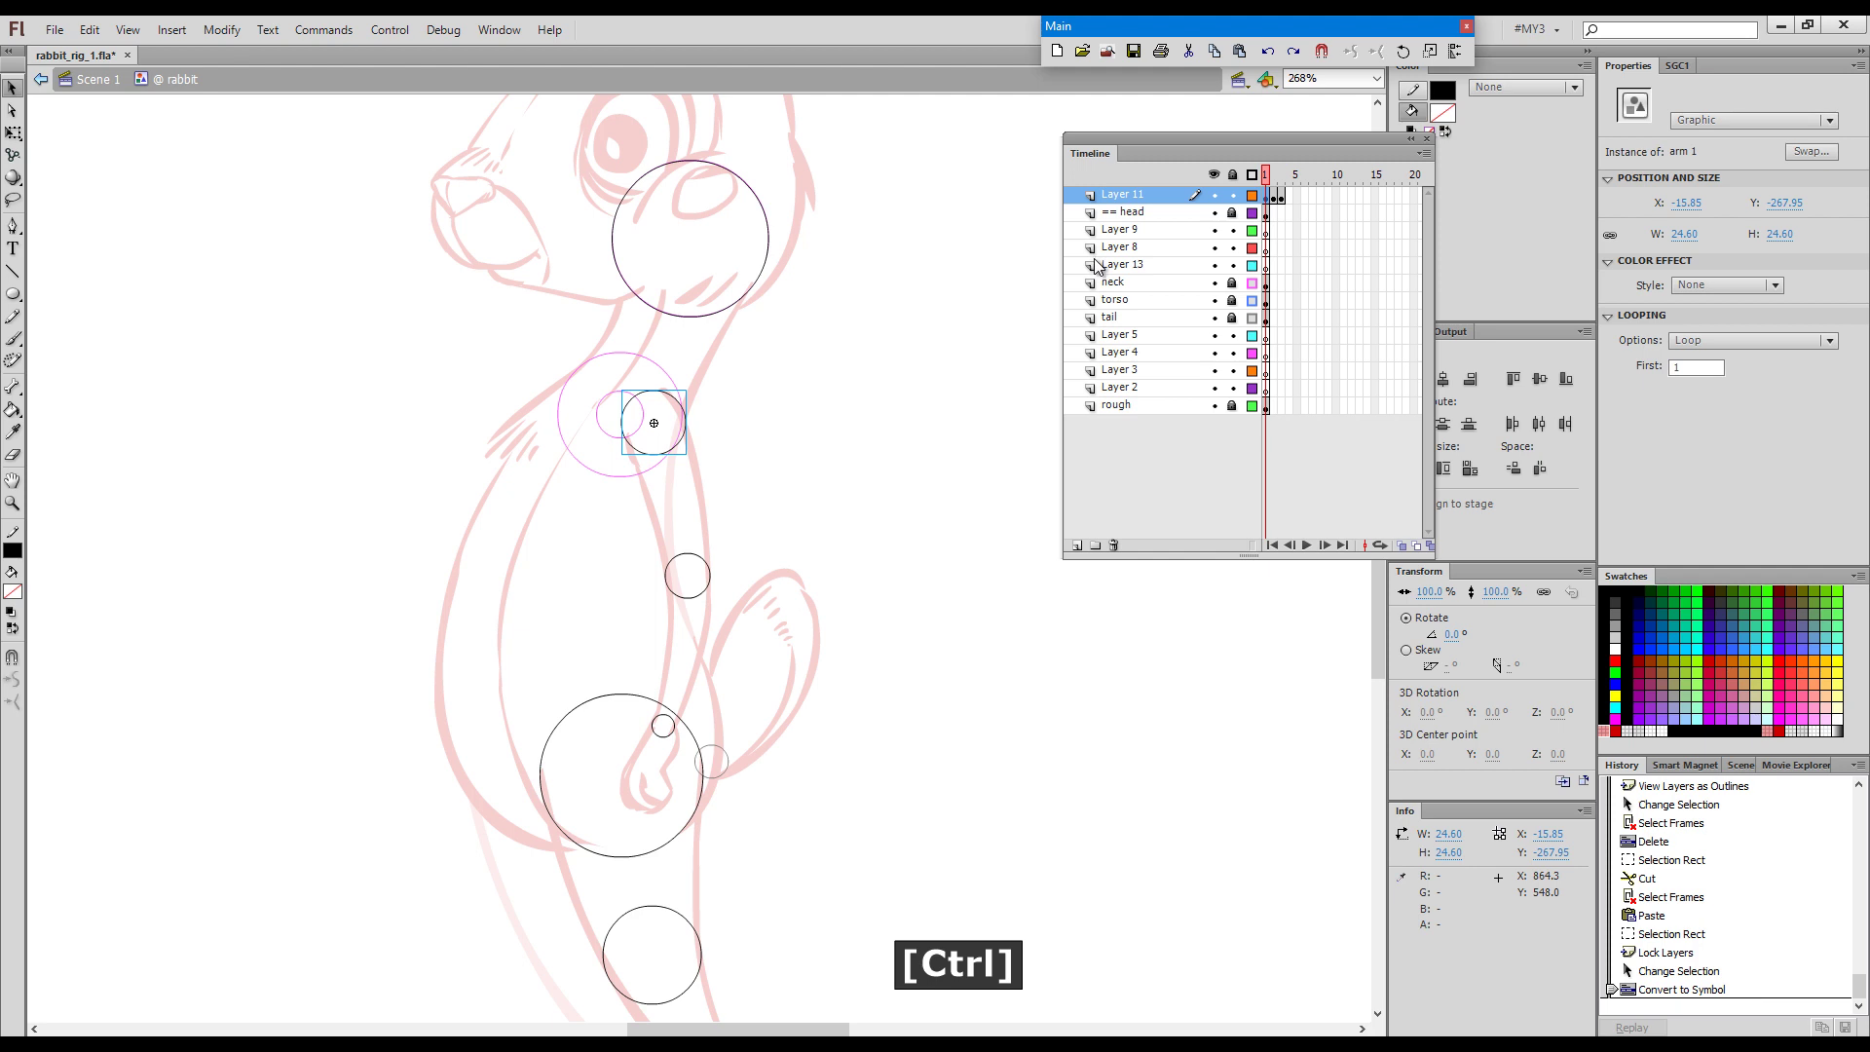
Move the arm 1 symbol from Layer 11 in place onto Layer 13 and rename that layer arm 1.
key("ctrl+x")
left_click(1264, 268)
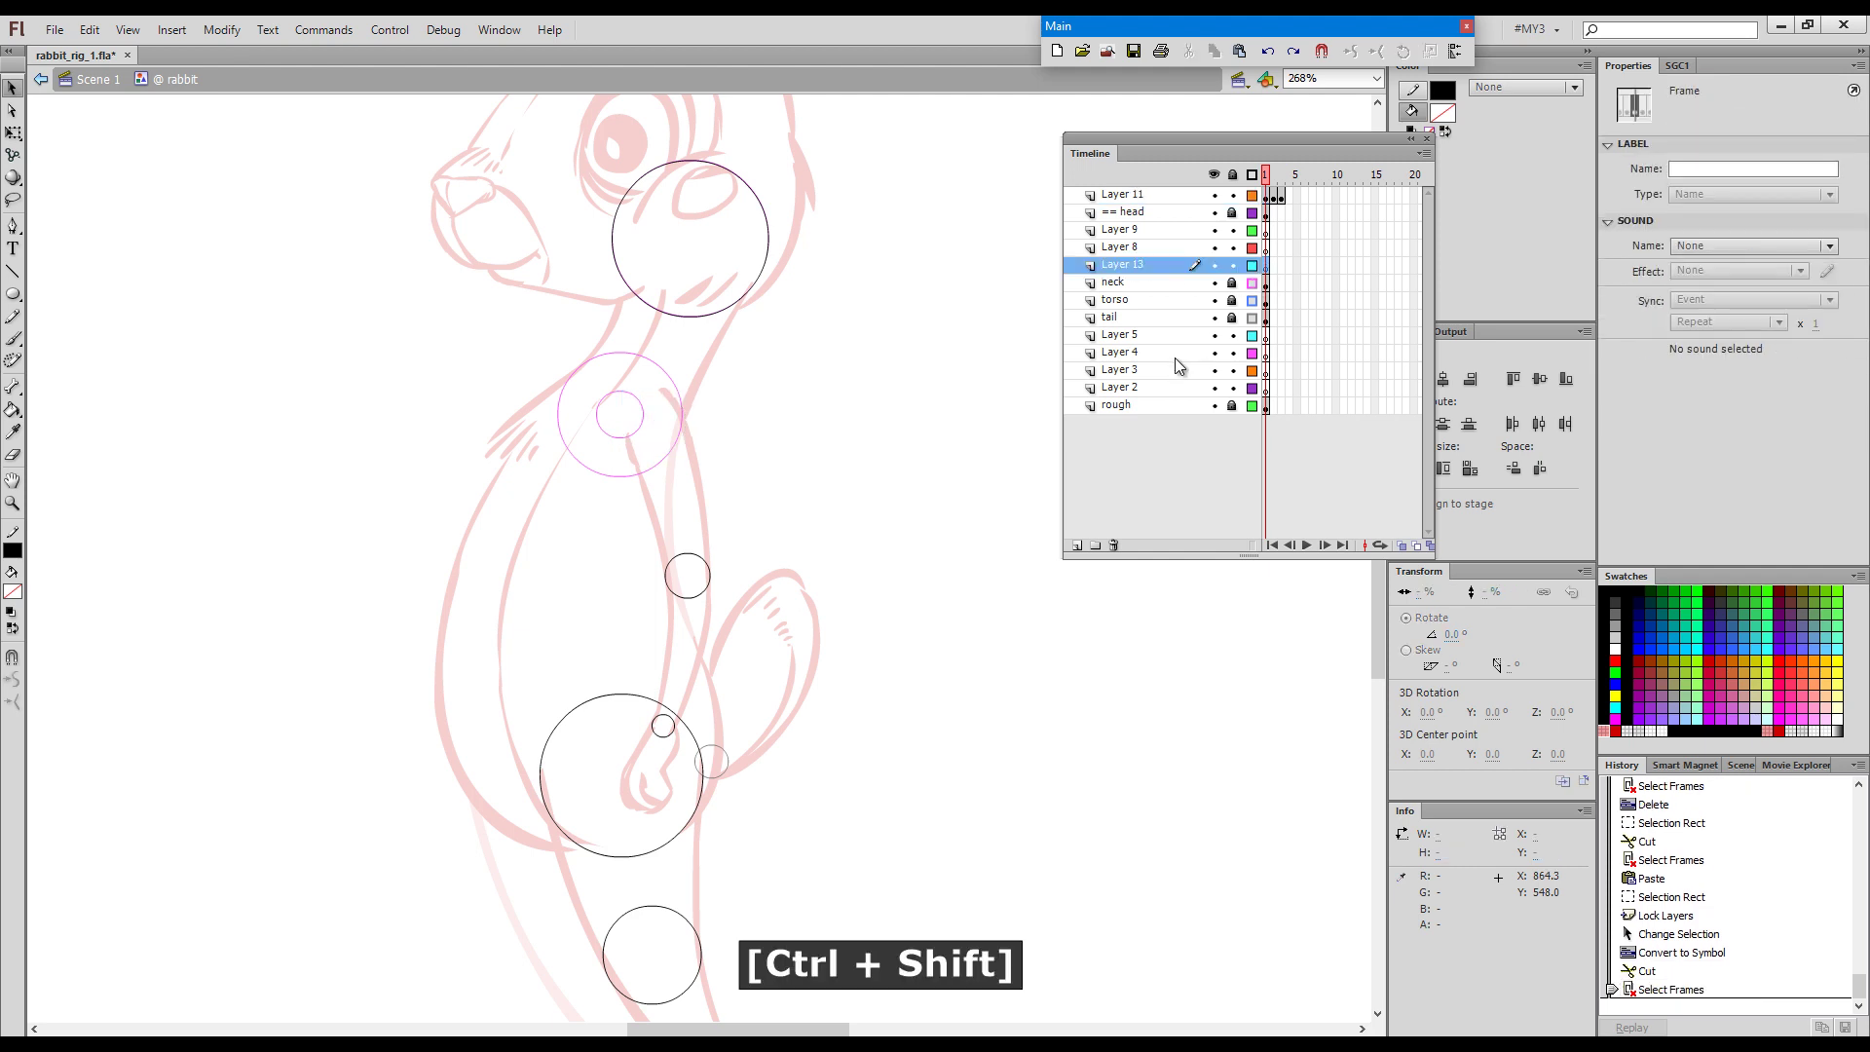
key("ctrl+shift+v")
left_click(1130, 266)
double_click(1130, 266)
type("arm")
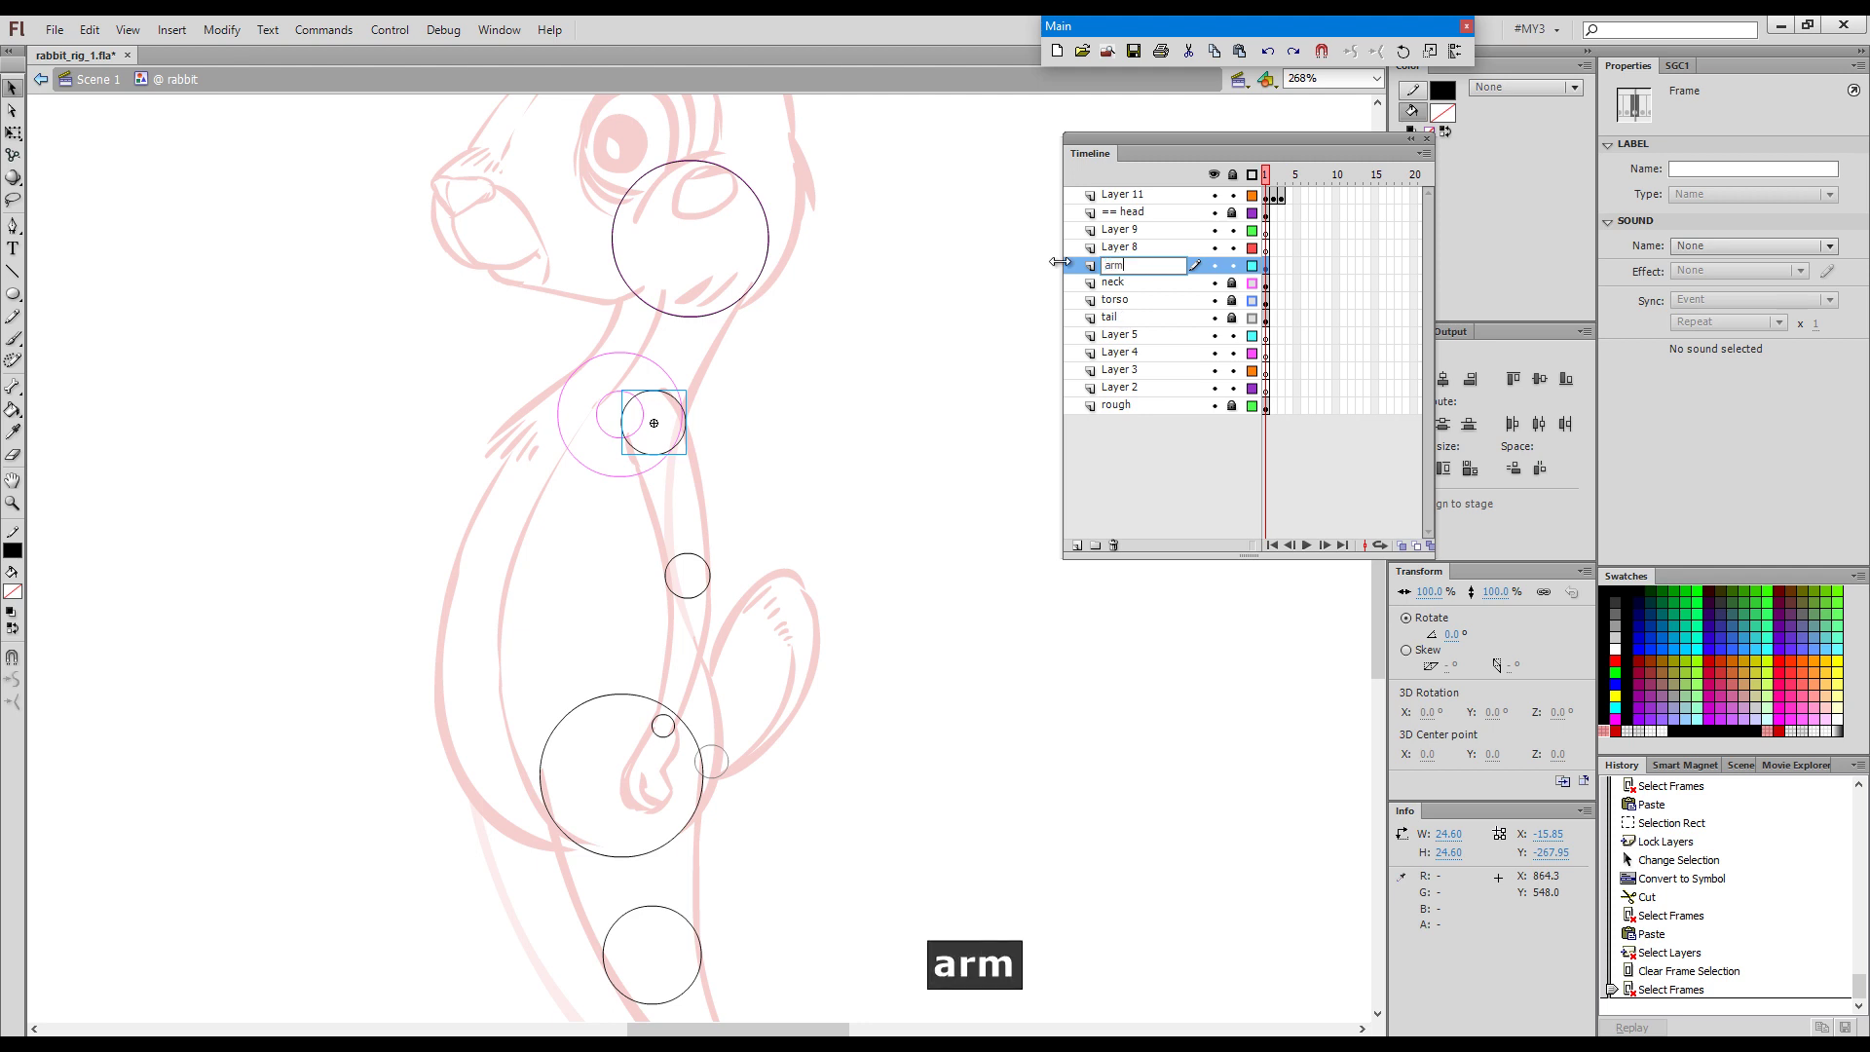
type(" 1")
key("Return")
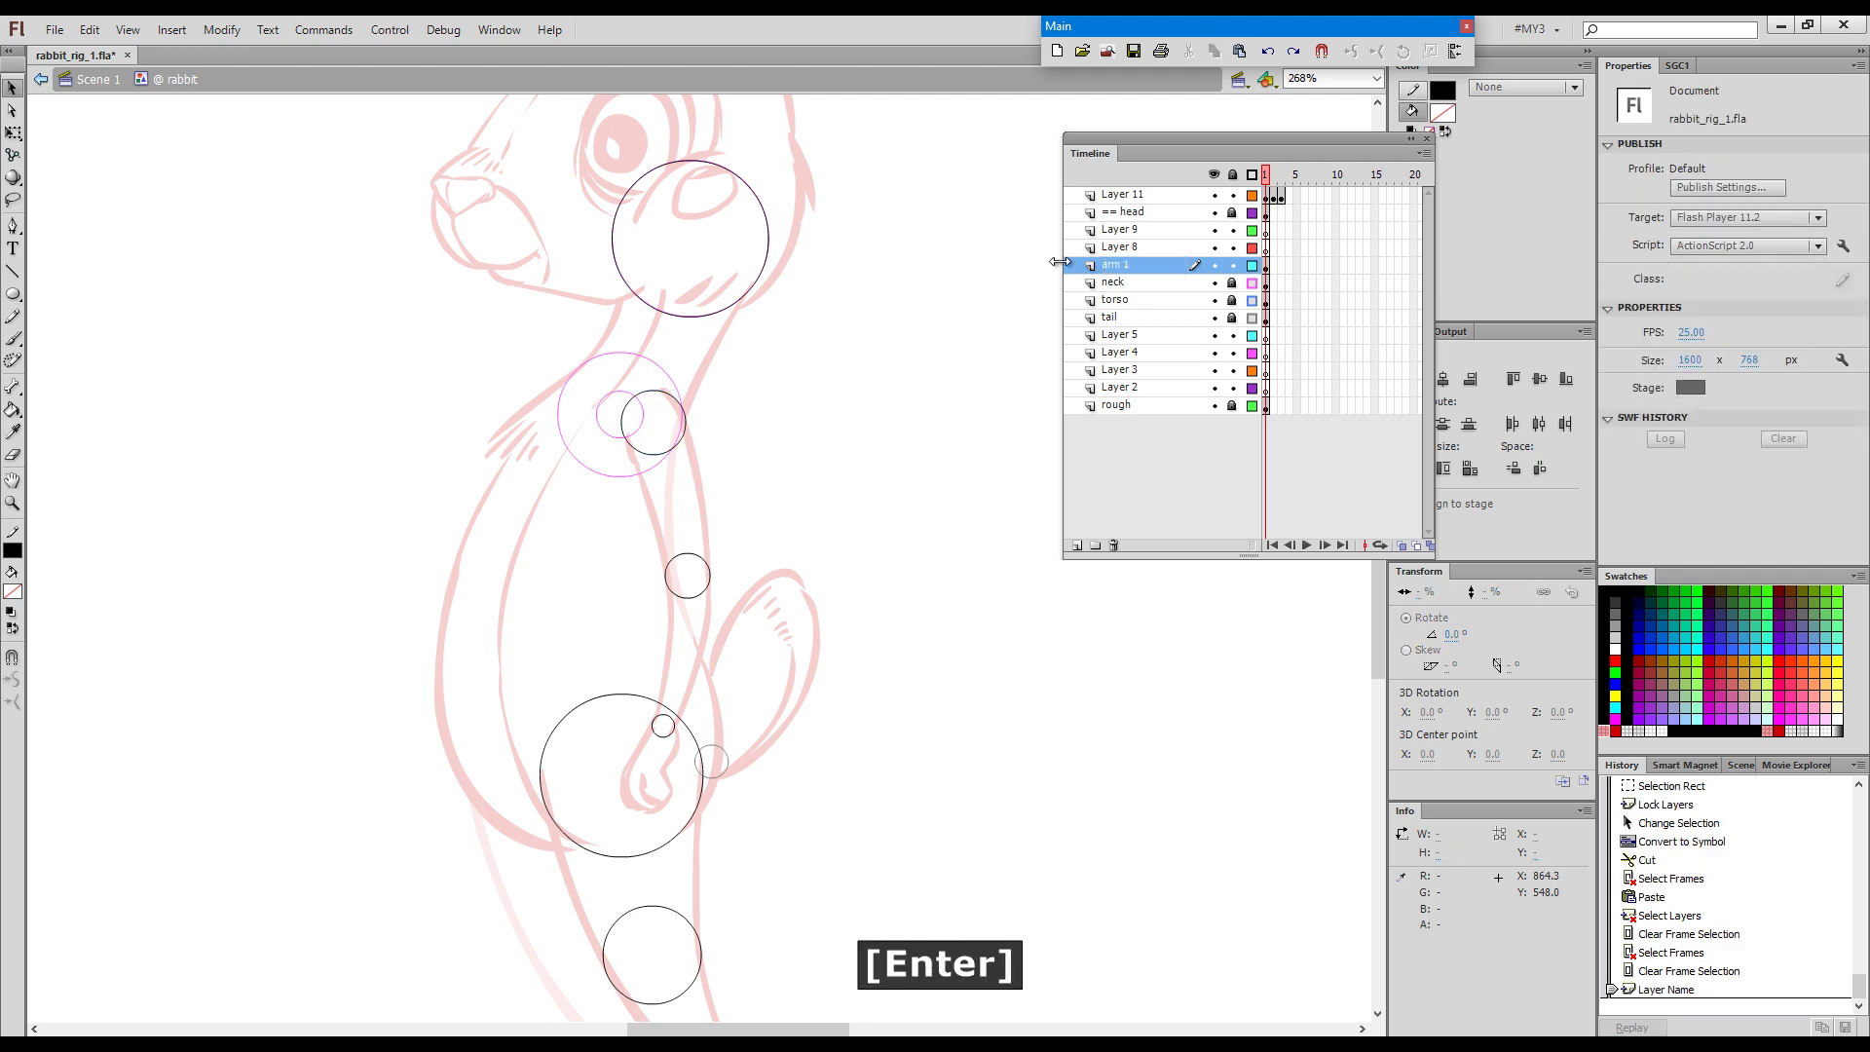
Copy the elbow circle, lock Layer 11, and paste the circle onto a new layer inside the arm 1 symbol.
left_click(829, 515)
left_click_drag(612, 532, 728, 623)
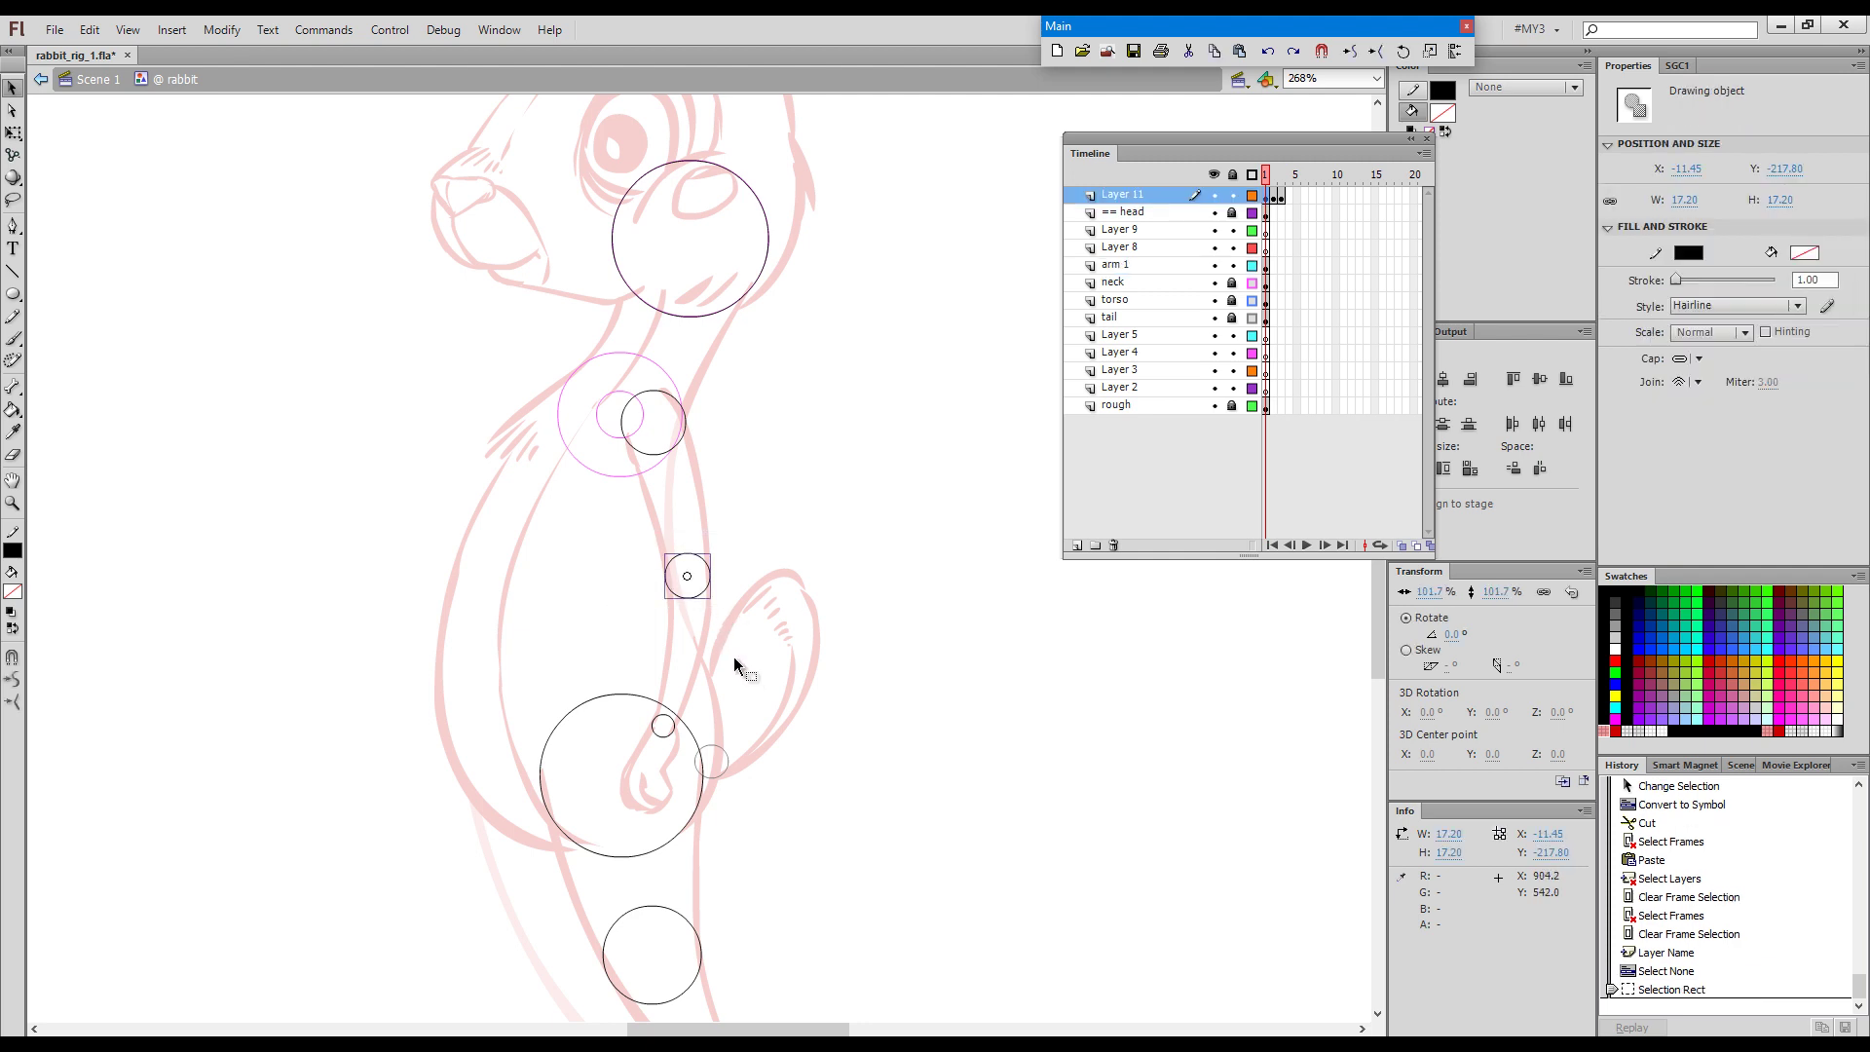
key("ctrl")
key("ctrl+c")
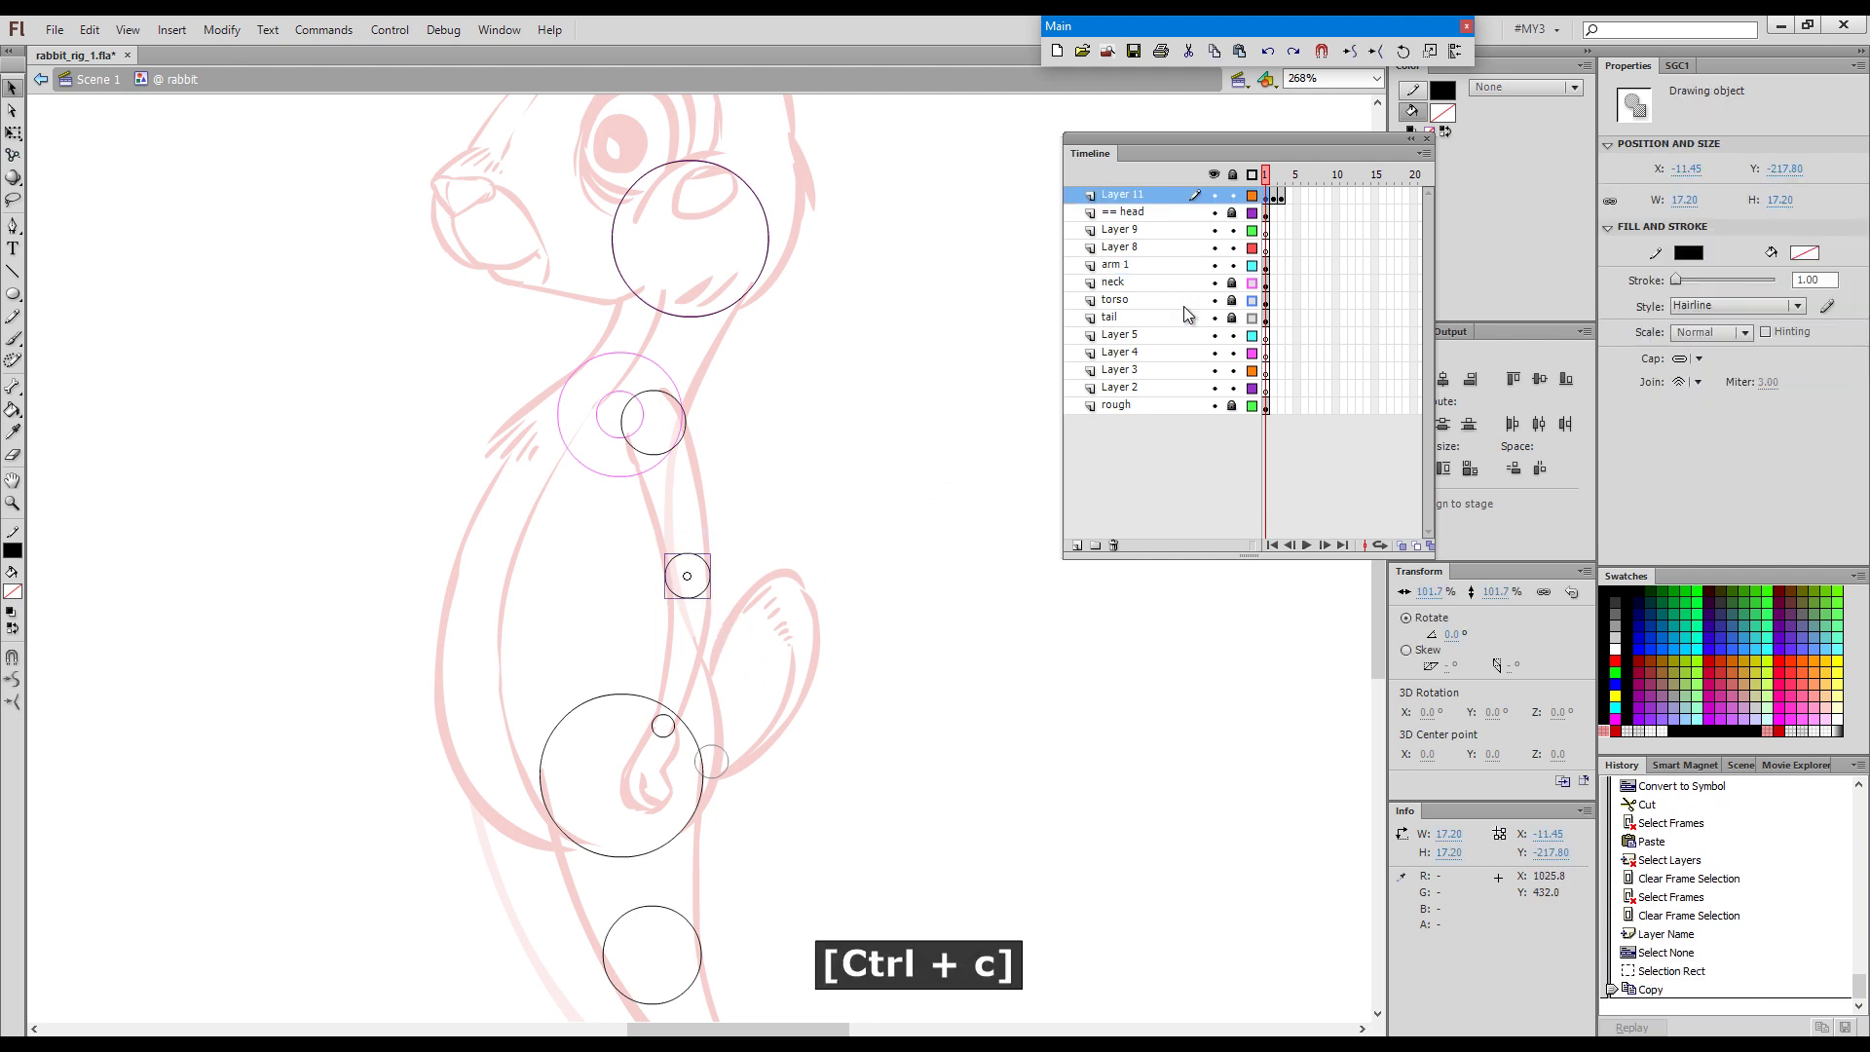
left_click(1232, 195)
left_click(1265, 262)
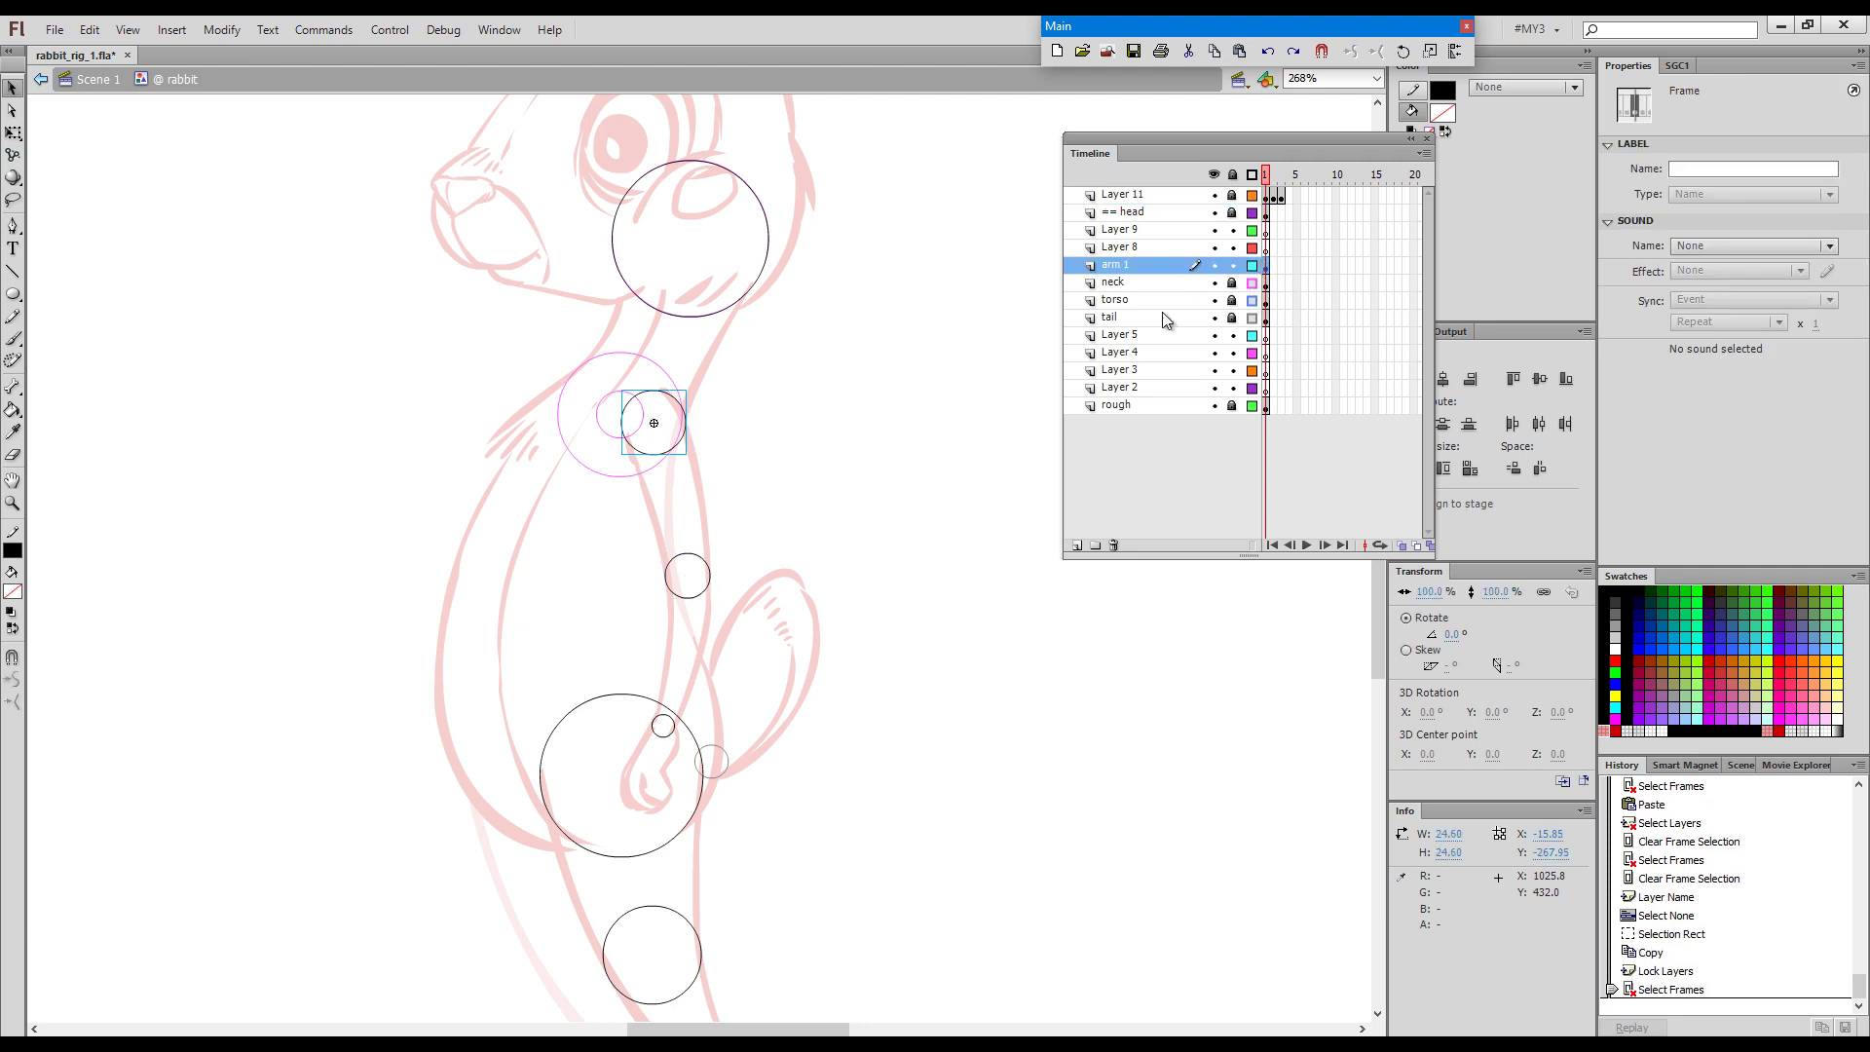
key("F2")
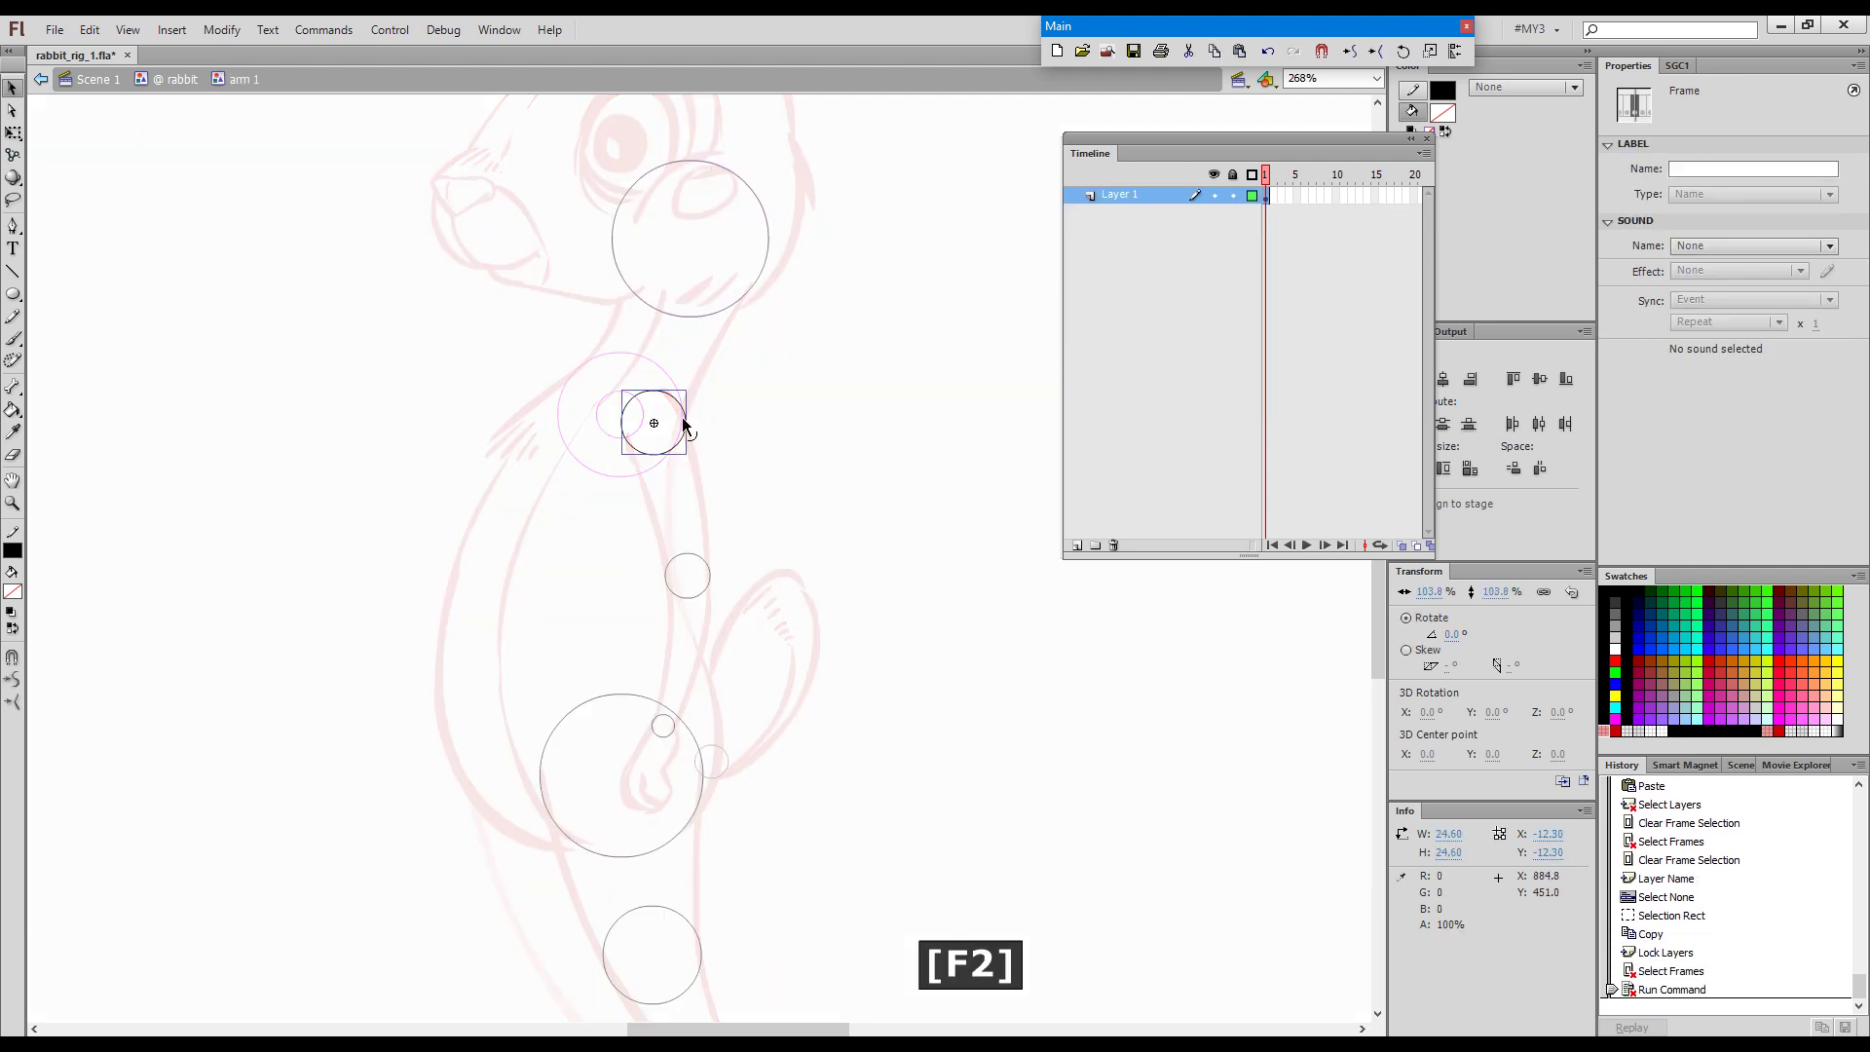
left_click(1077, 544)
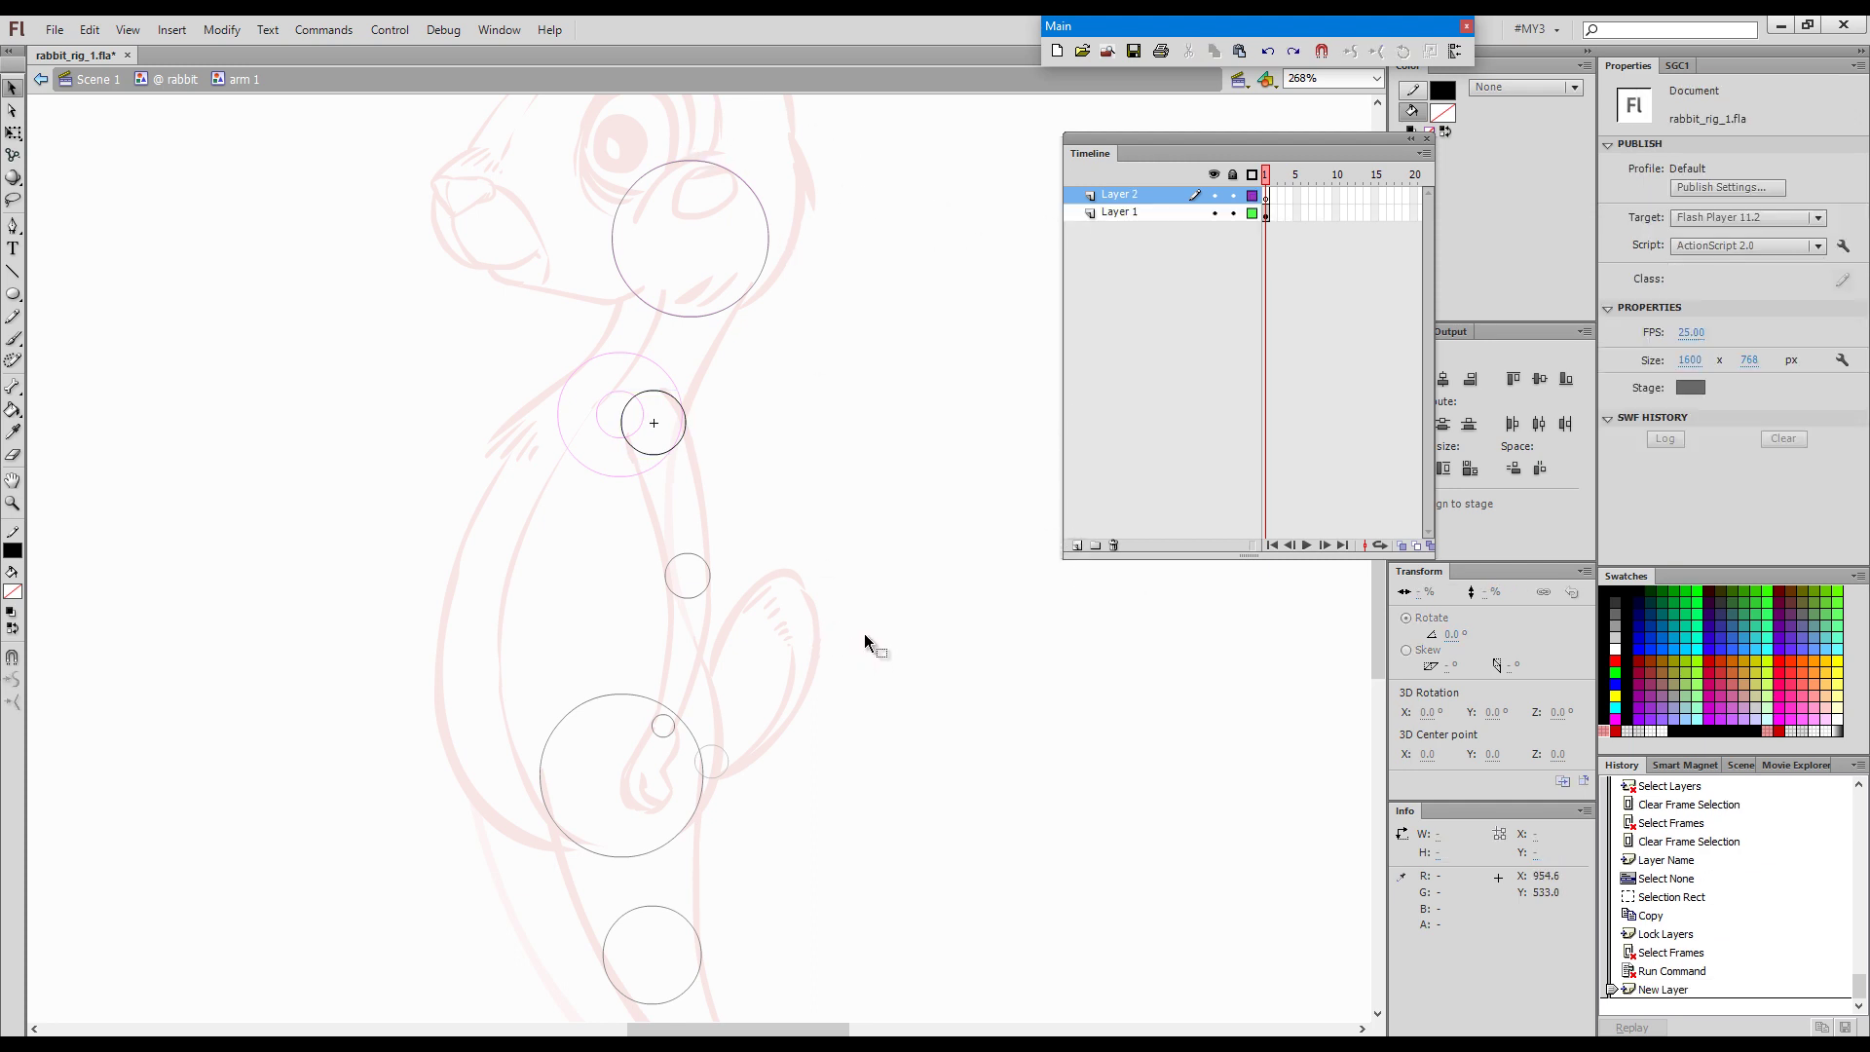
key("ctrl")
key("ctrl+v")
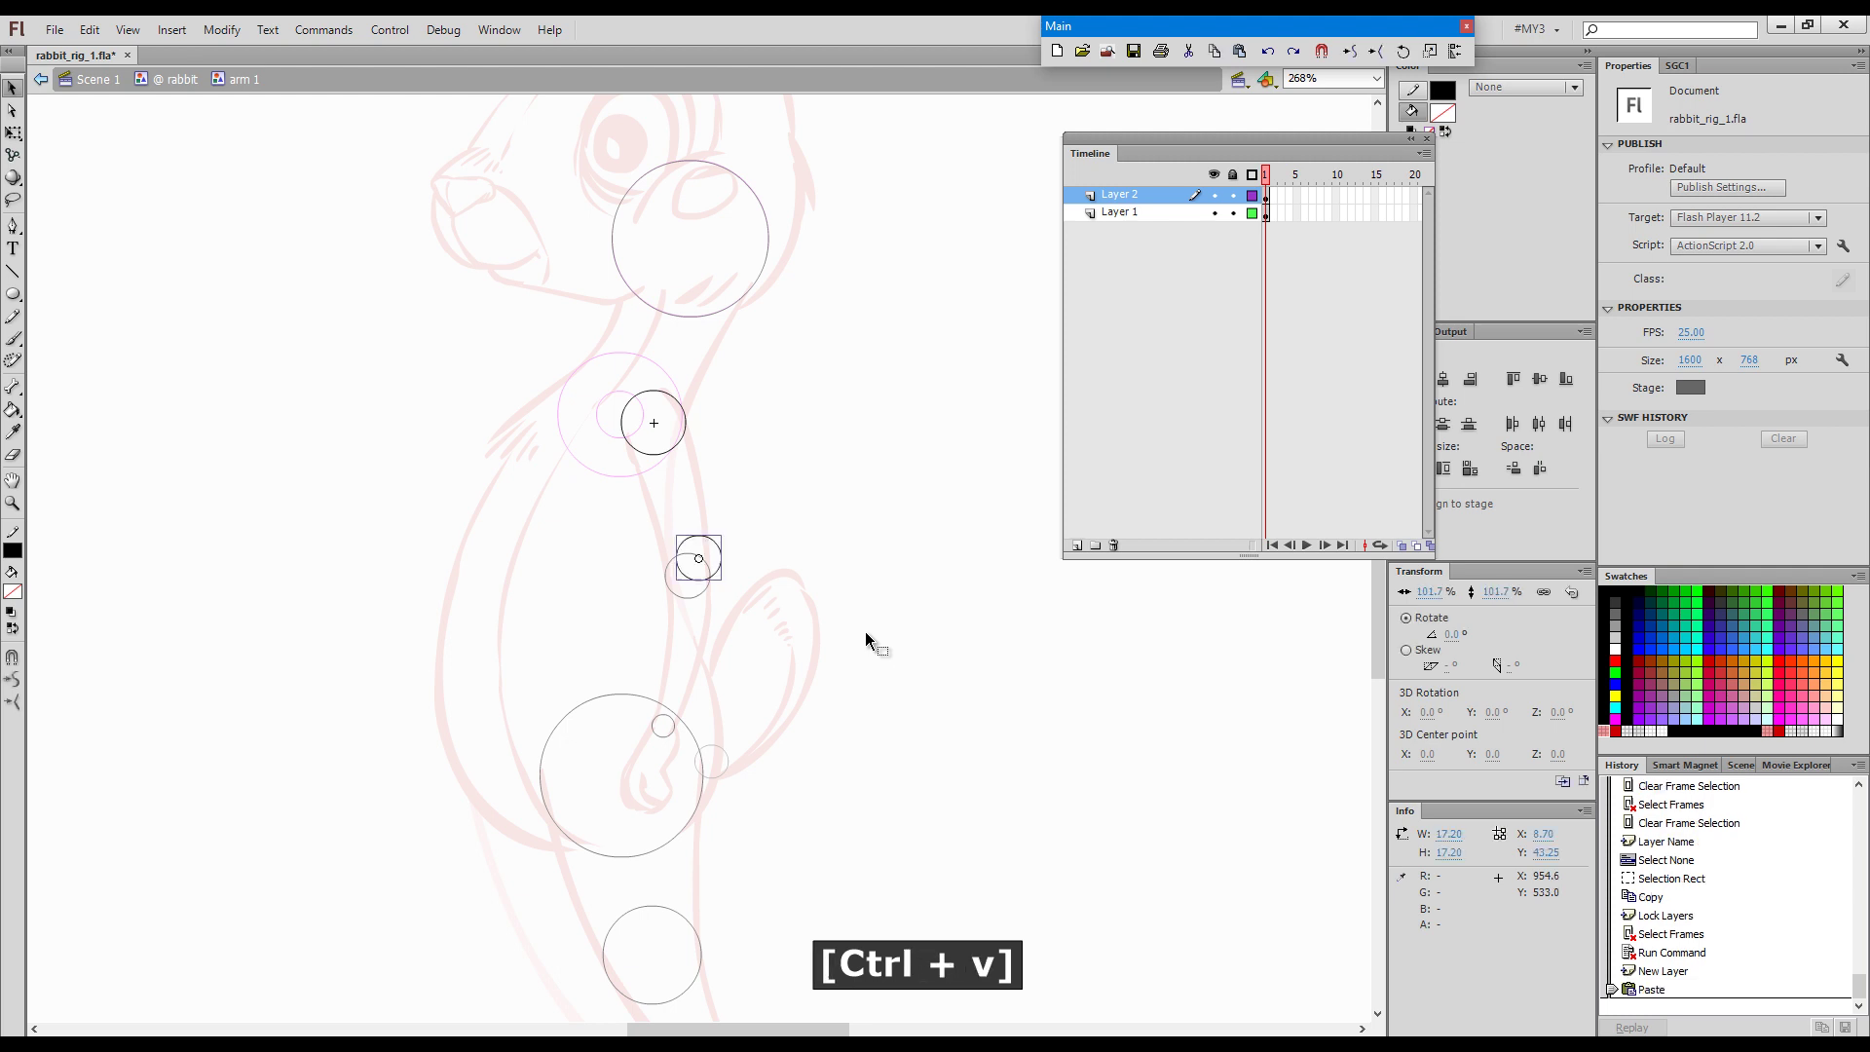
Nudge the pasted circle to X 4.50, Y 50.15 so that it sits over the faded elbow circle.
left_click(752, 568, "ctrl")
left_click(752, 568, "ctrl")
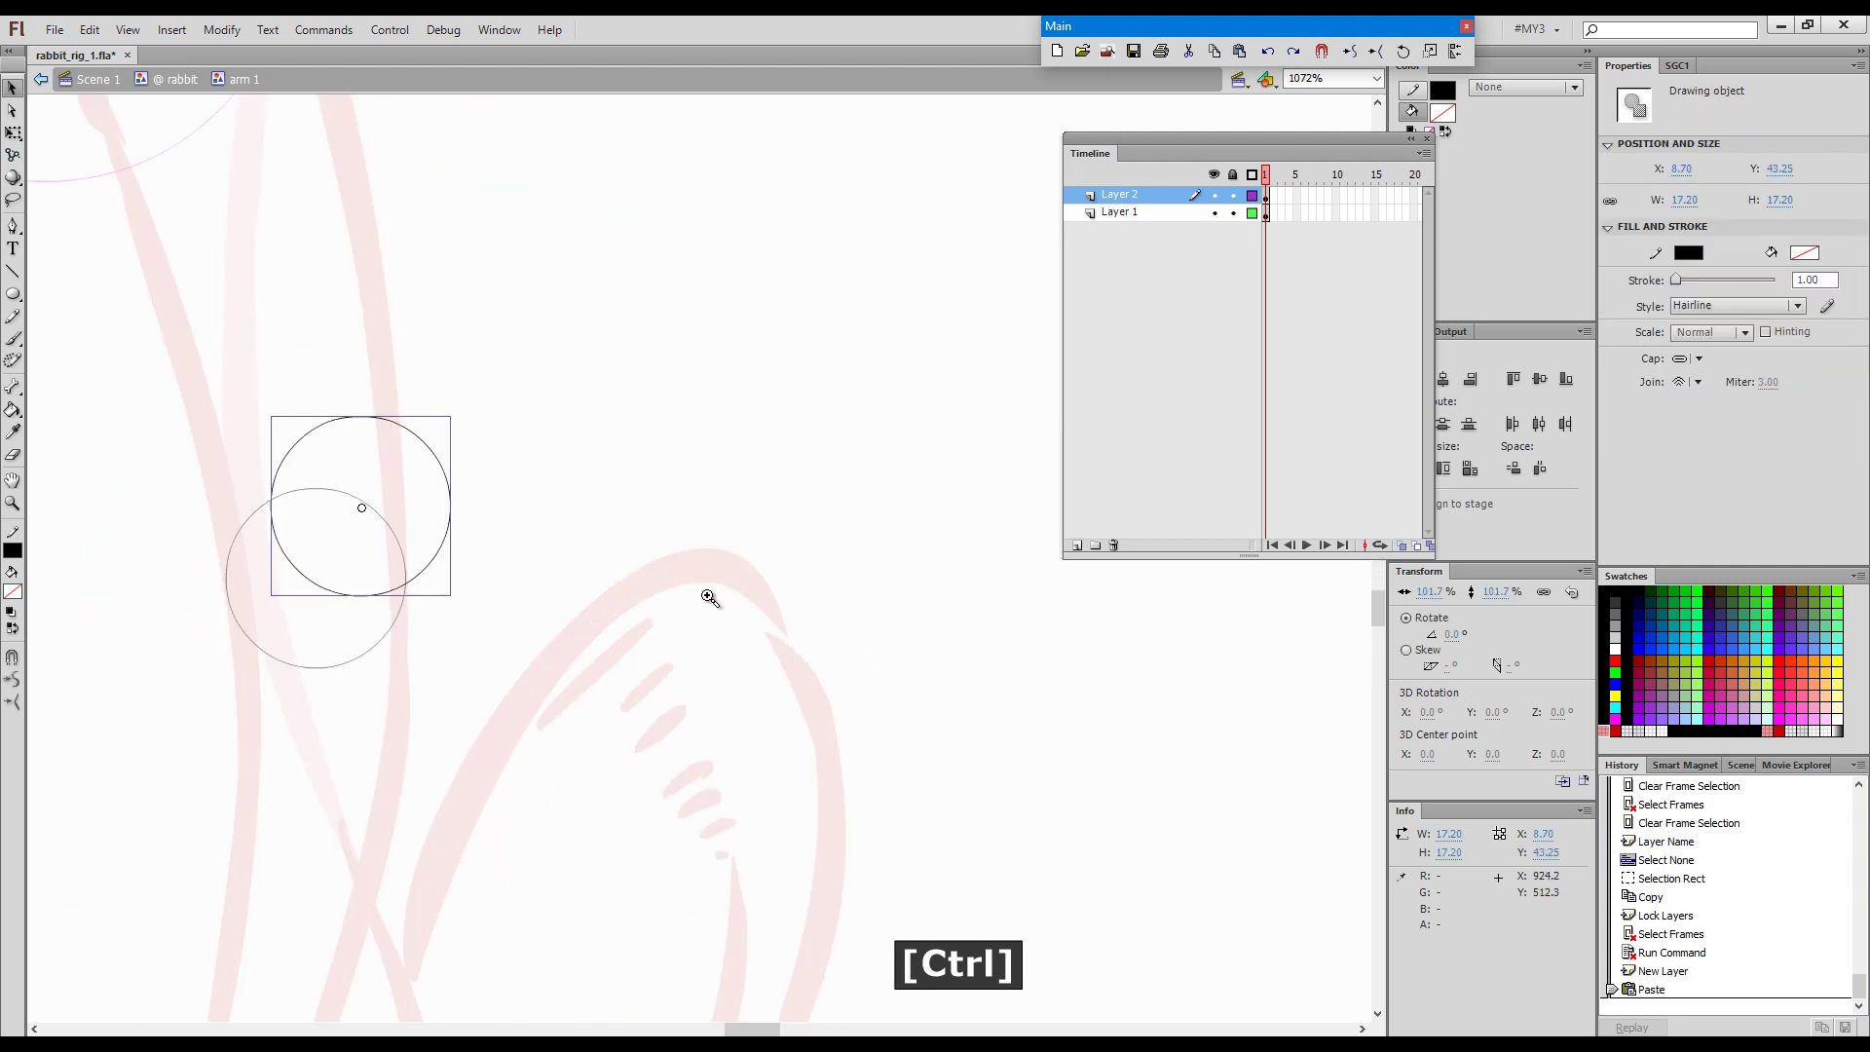
left_click_drag(708, 597, 1043, 522)
left_click_drag(955, 301, 500, 692)
key("shift+Down")
key("shift+Down")
key("shift+Down")
key("shift+Down")
key("shift+Down")
key("shift+Down")
key("shift+Down")
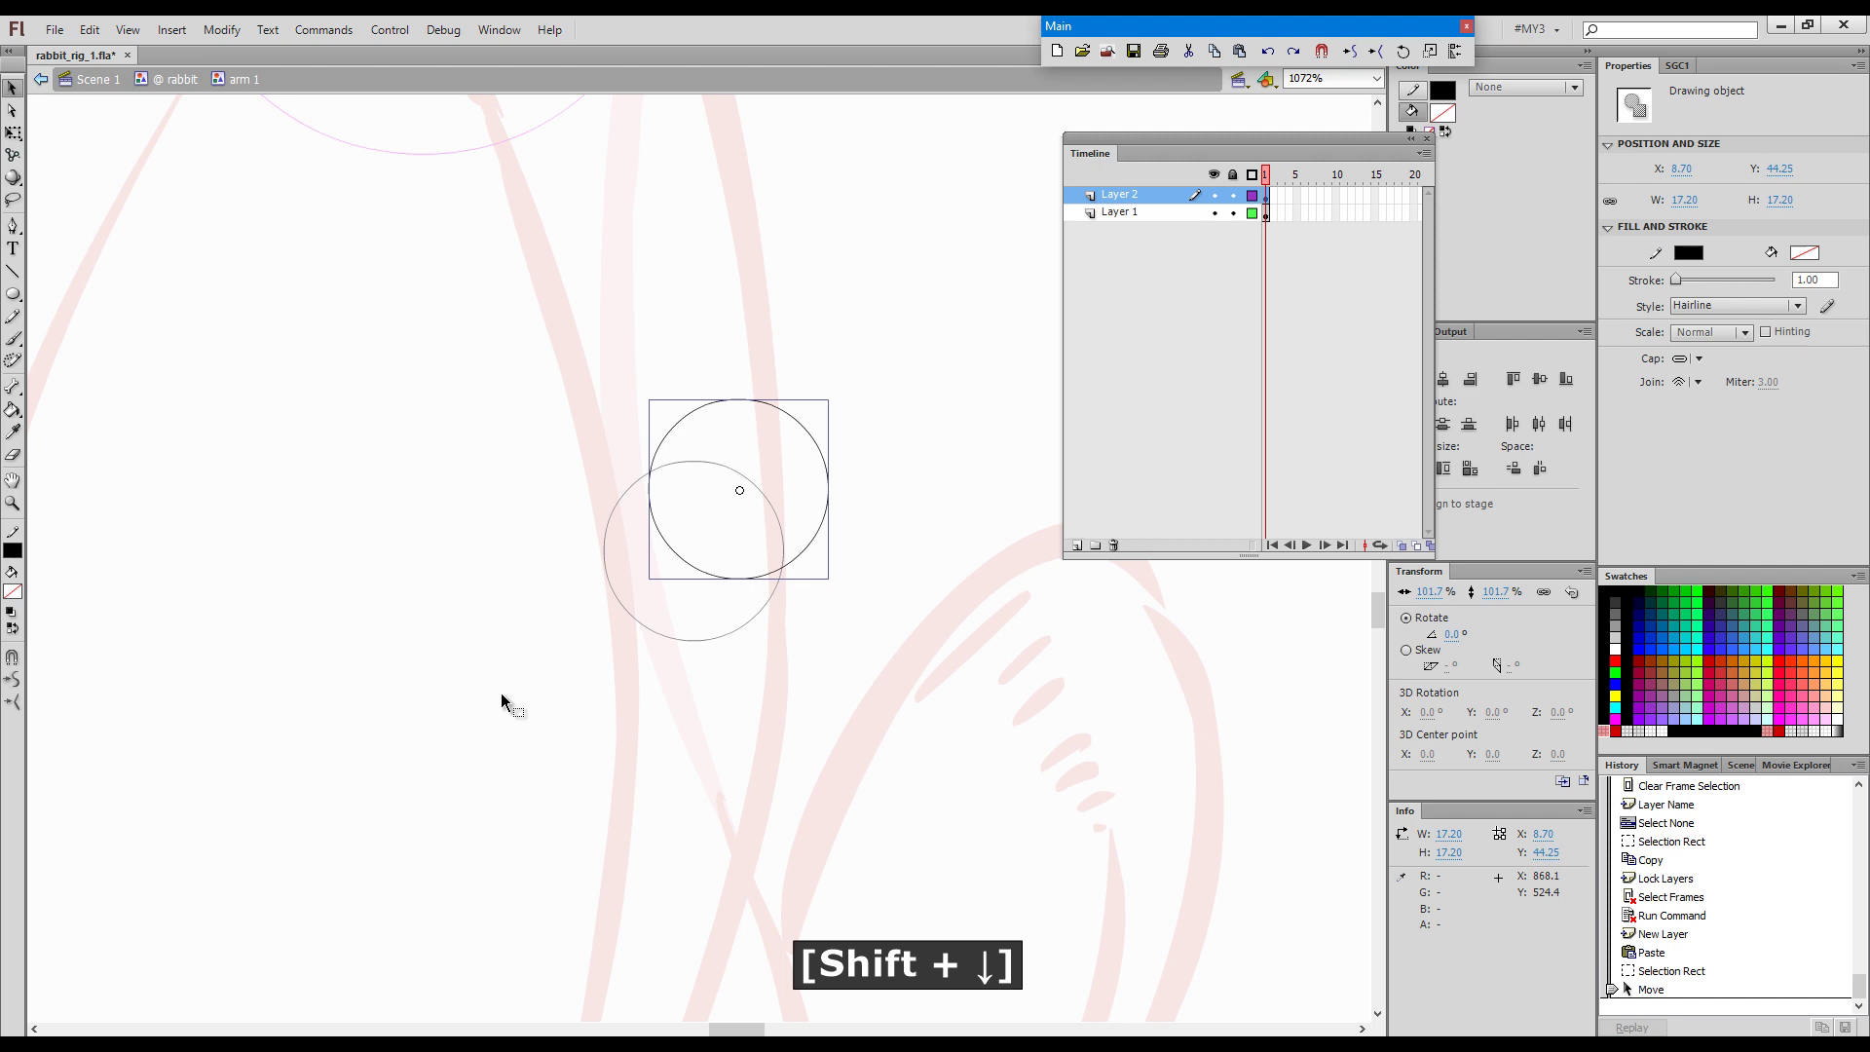
key("shift+Left")
key("shift+Left")
key("shift+Left")
key("shift+Left")
key("shift+Left")
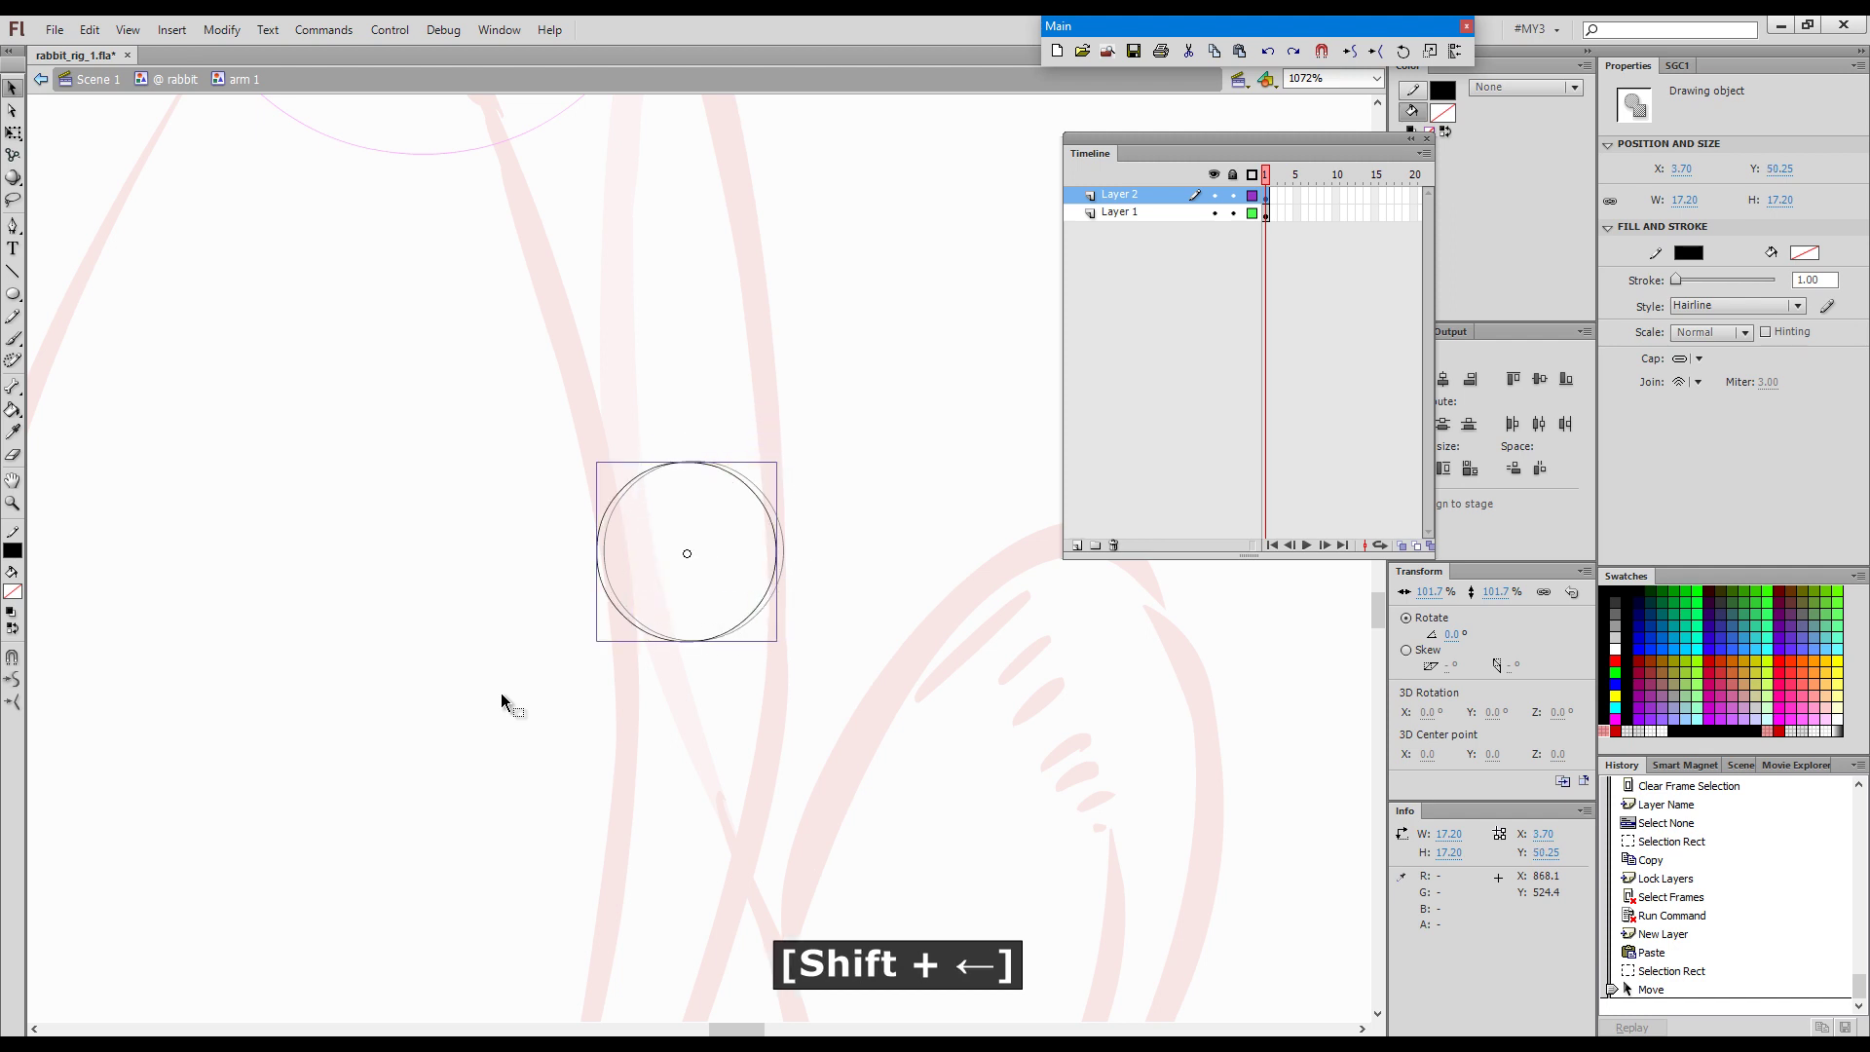
key("Left")
key("Right")
key("Right")
key("Right")
key("Right")
key("Right")
key("Right")
key("Right")
key("Right")
key("Down")
key("Right")
key("Up")
key("Up")
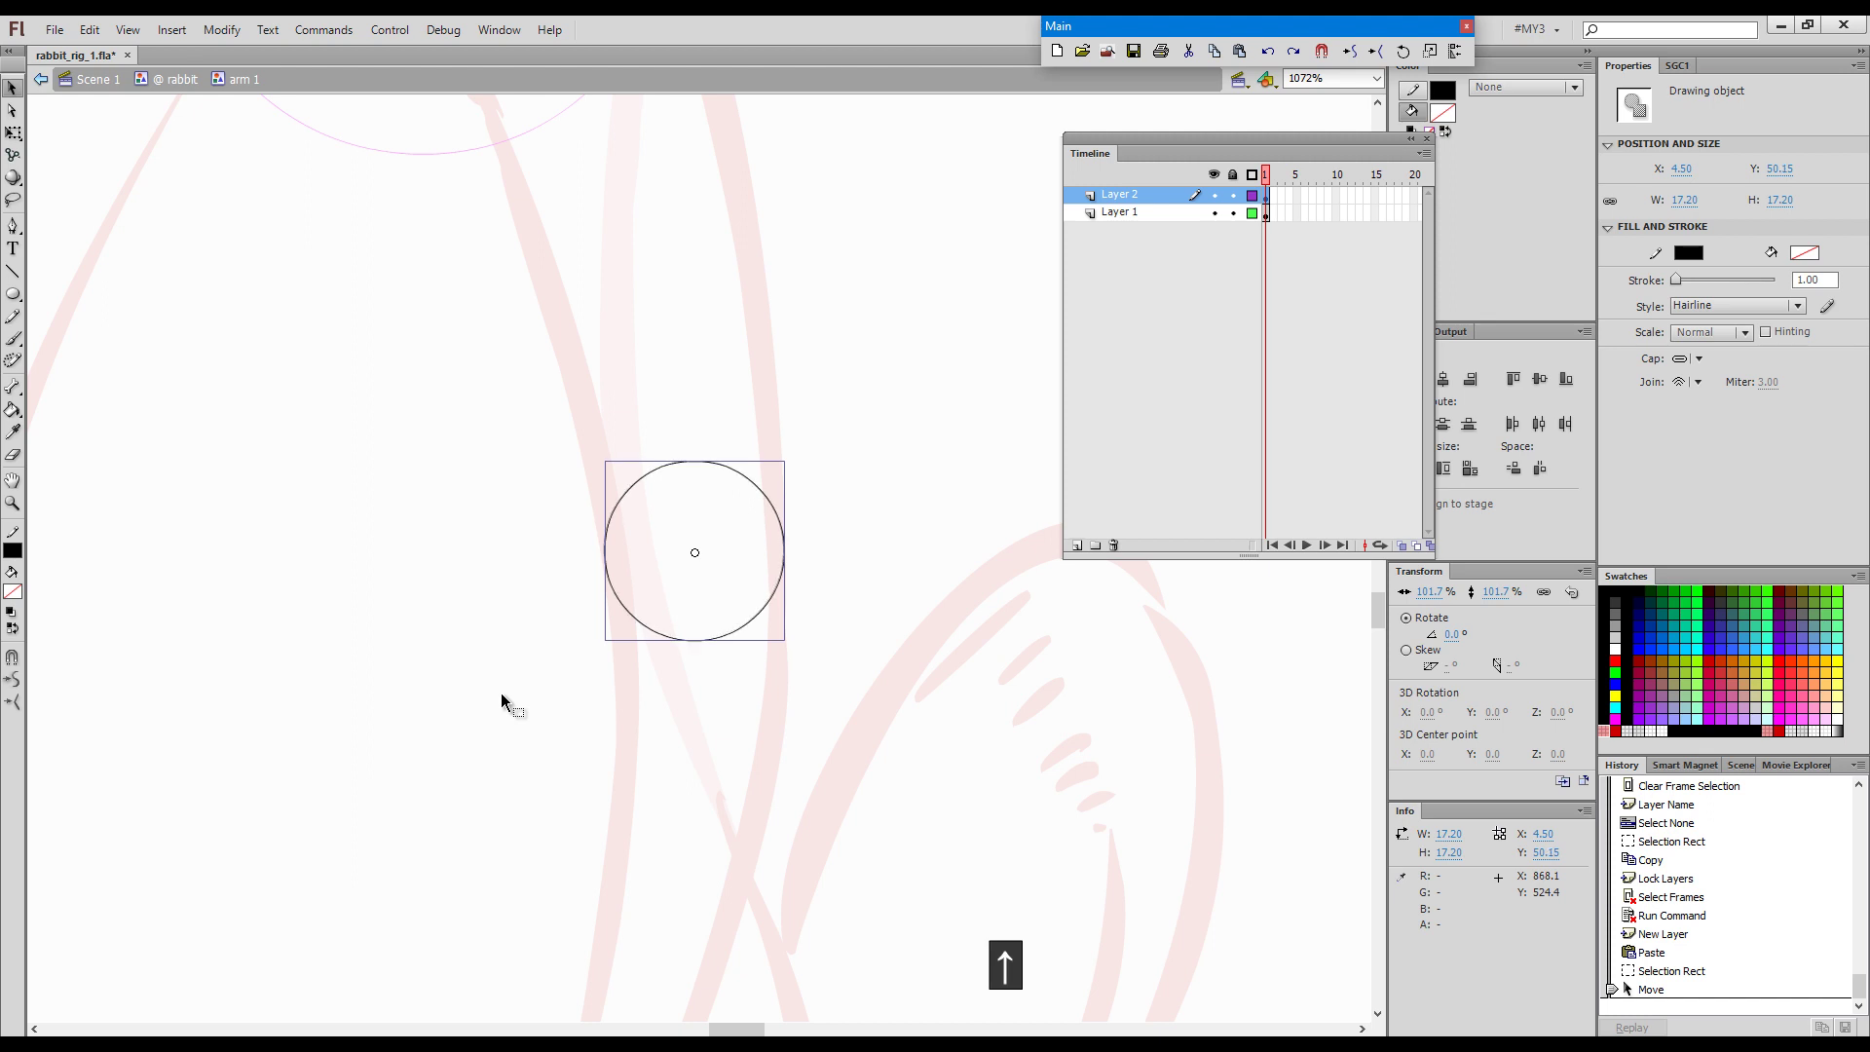
Fine-align the pasted elbow circle to X 4.40, Y 50.15, return to the rabbit symbol and lock the arm 1 layer.
key("ctrl+space")
left_click(596, 502, "ctrl")
left_click_drag(830, 425, 791, 864)
left_click_drag(815, 736, 816, 685)
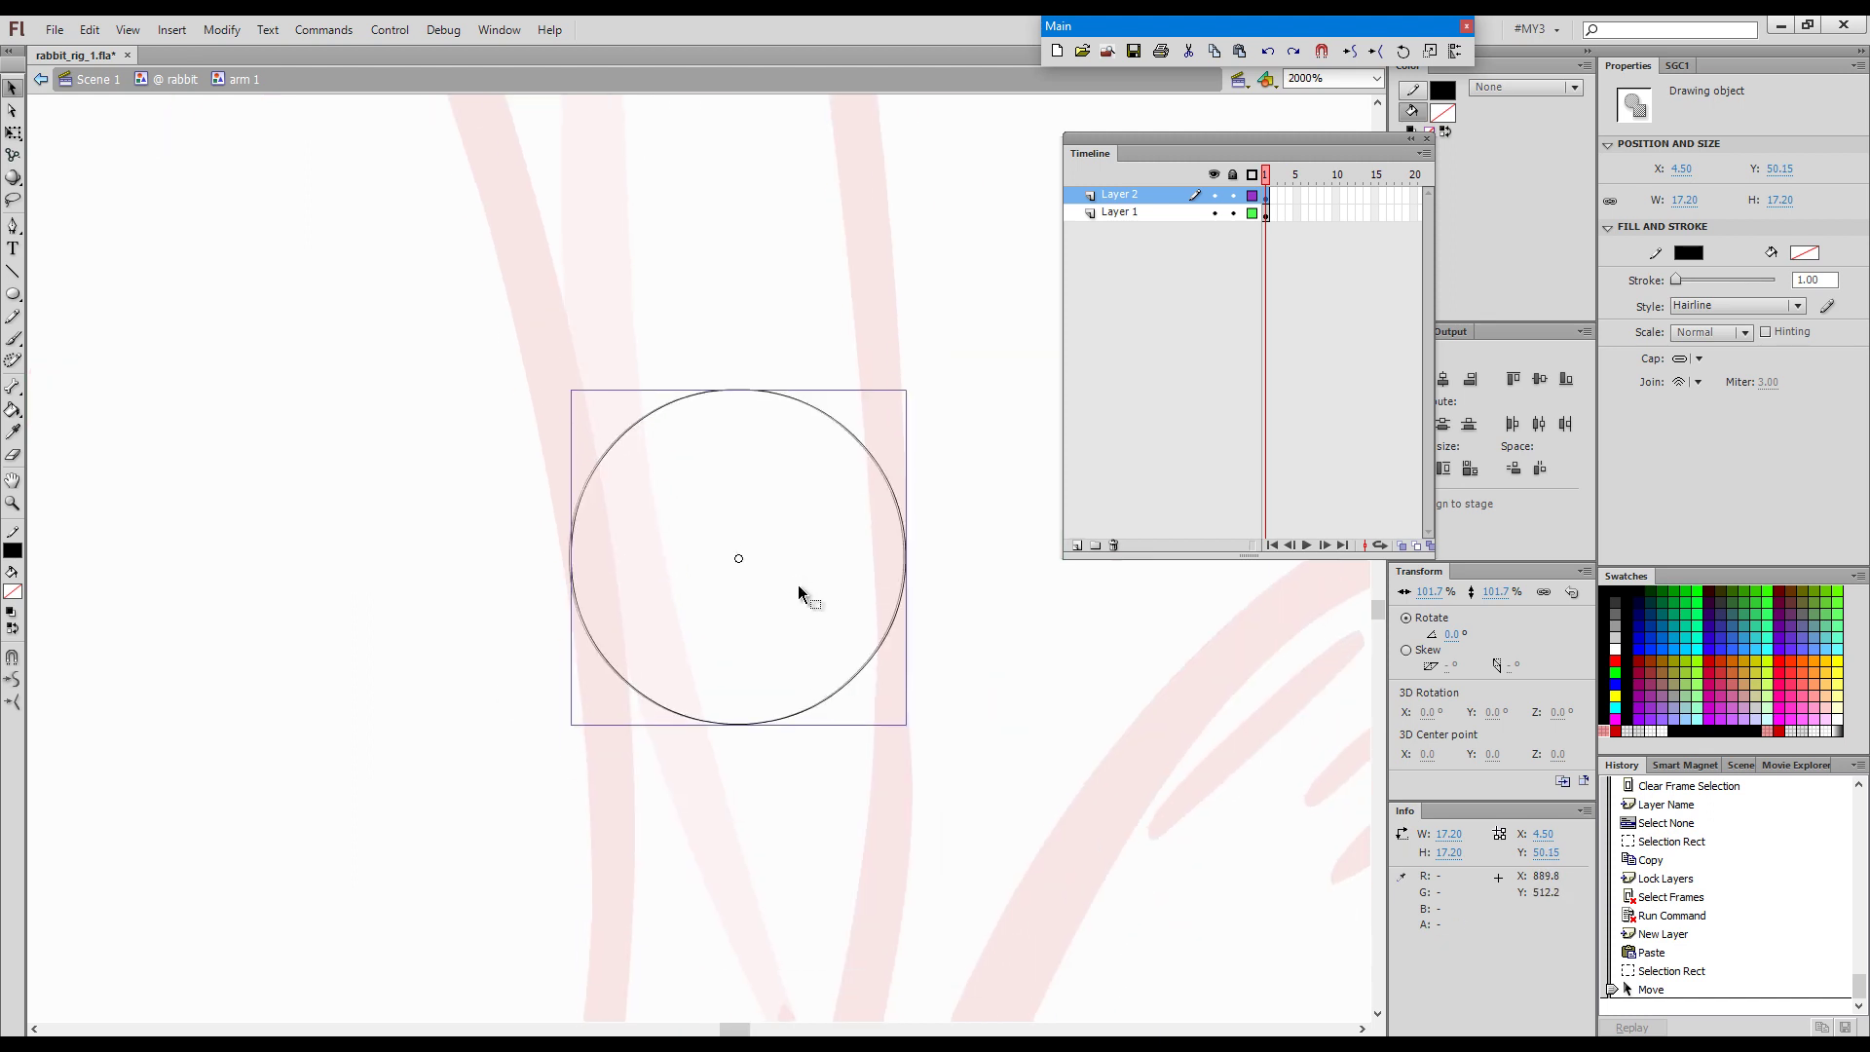
key("ctrl+q")
key("Up")
key("Down")
key("Left")
key("Right")
key("Left")
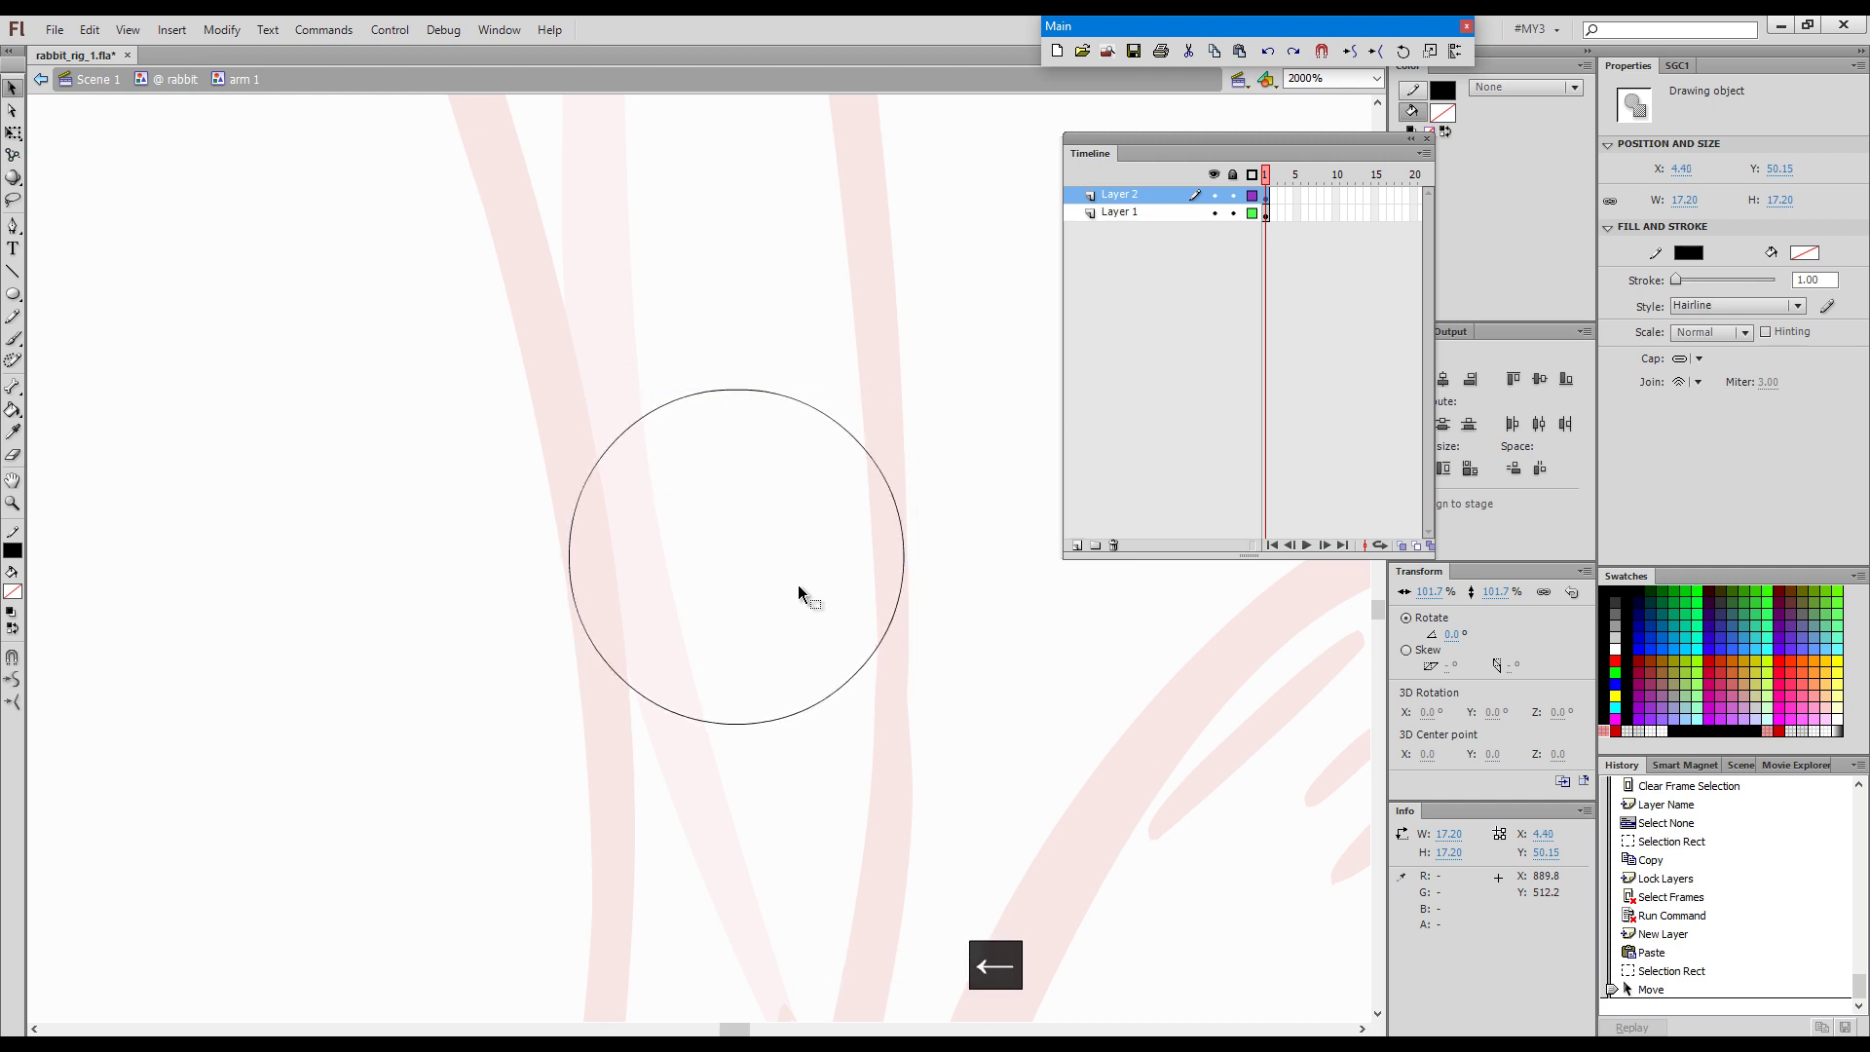
double_click(874, 471)
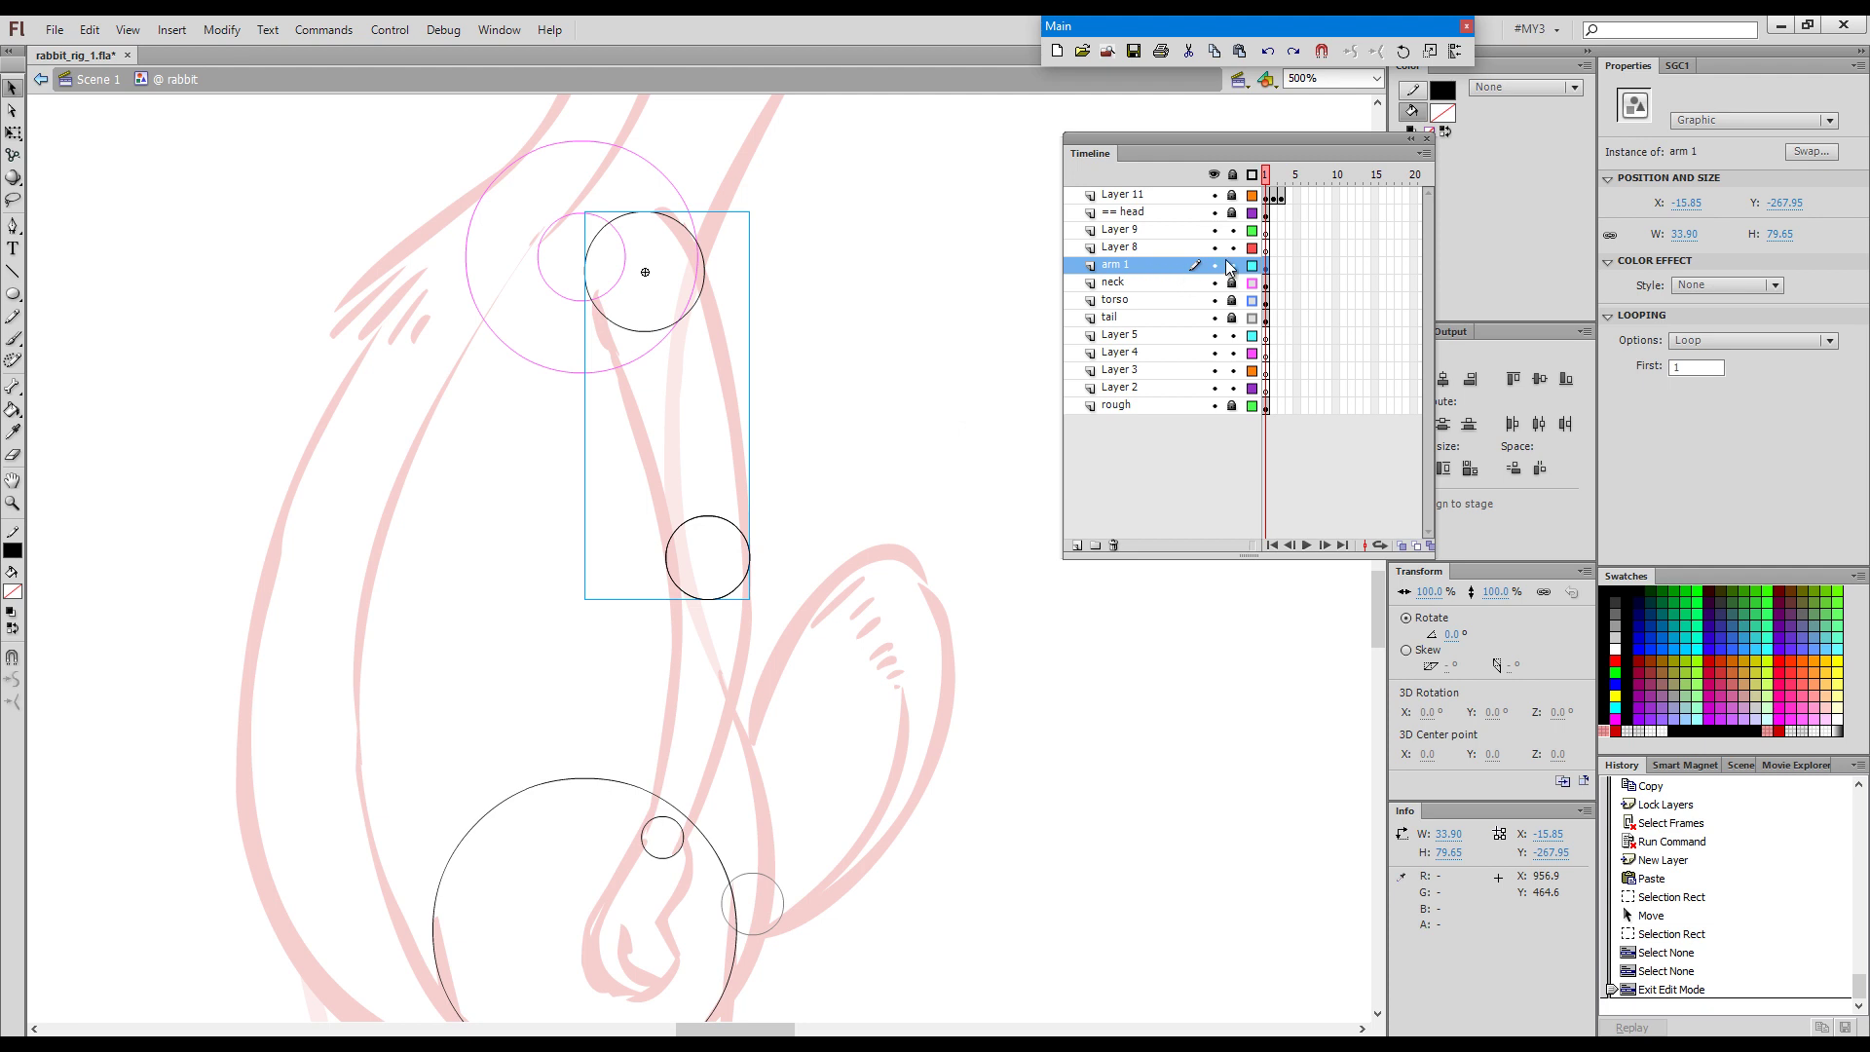
left_click(1231, 265)
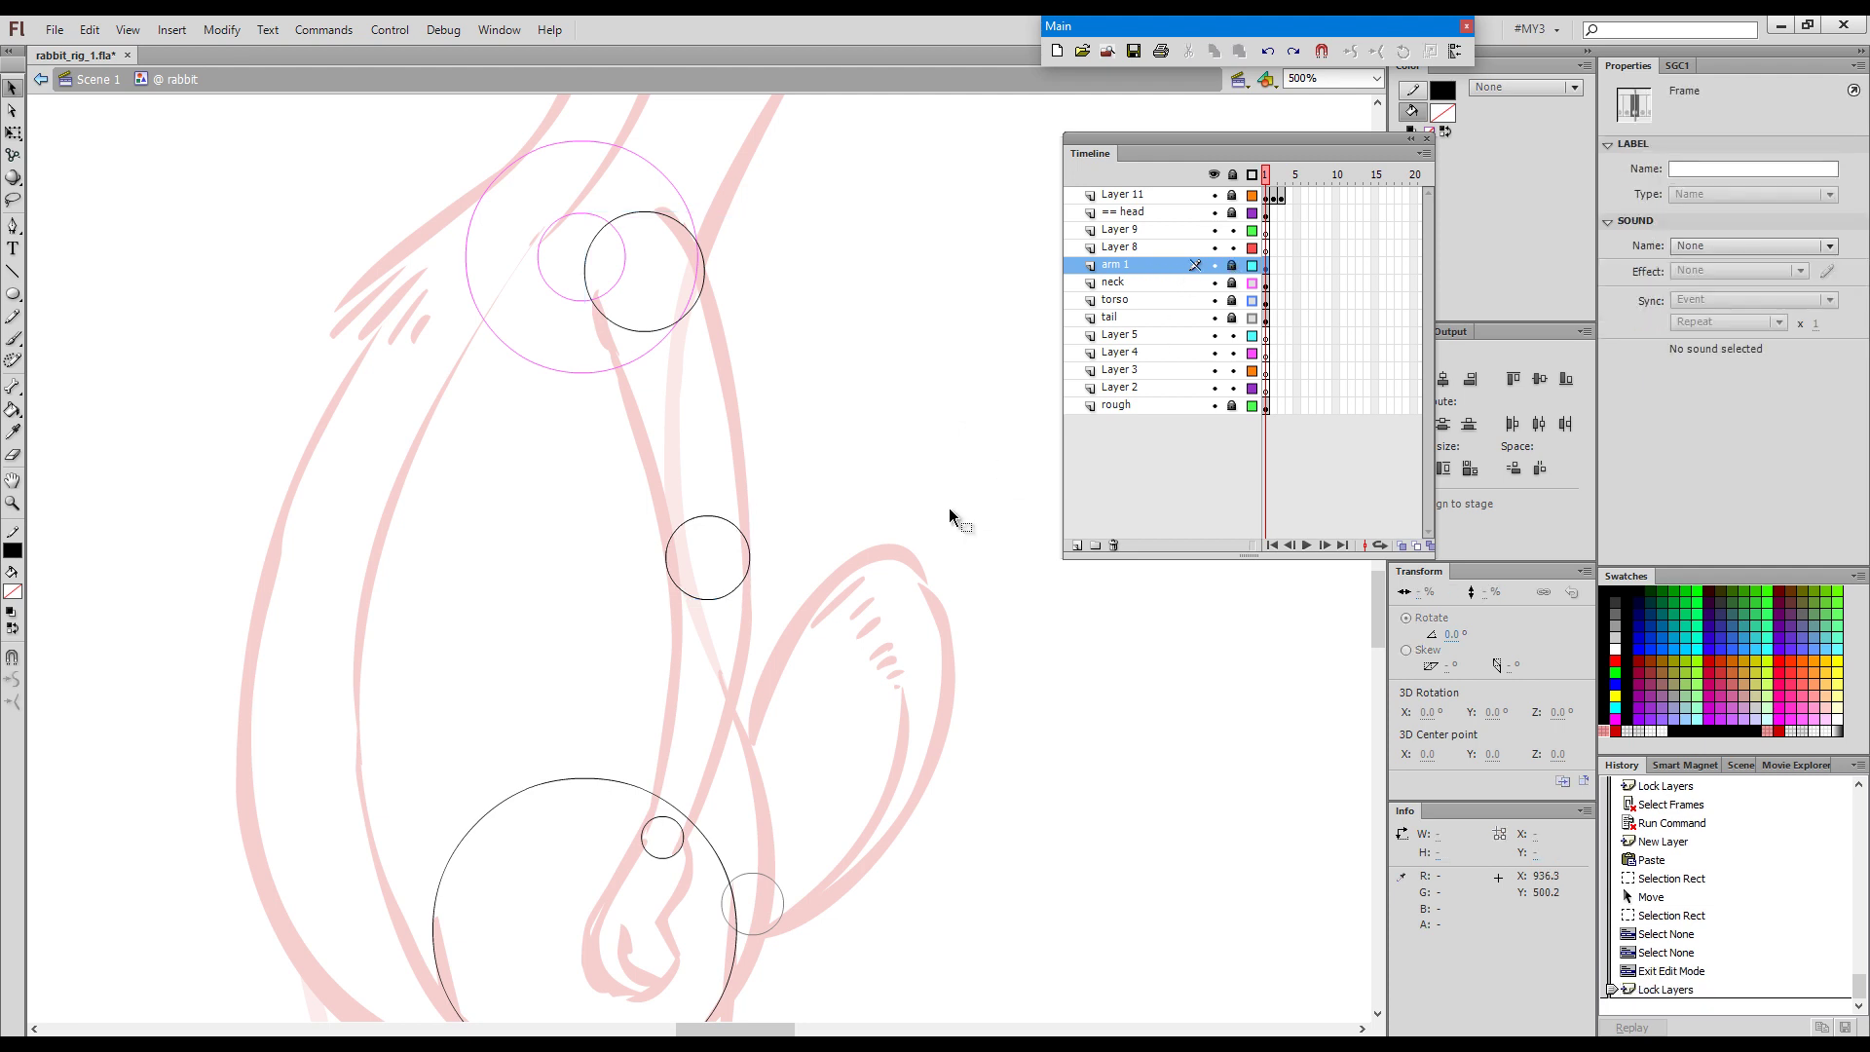
Convert the original elbow circle on Layer 11 into a graphic symbol named arm 2.
left_click(866, 543)
left_click_drag(616, 477, 806, 658)
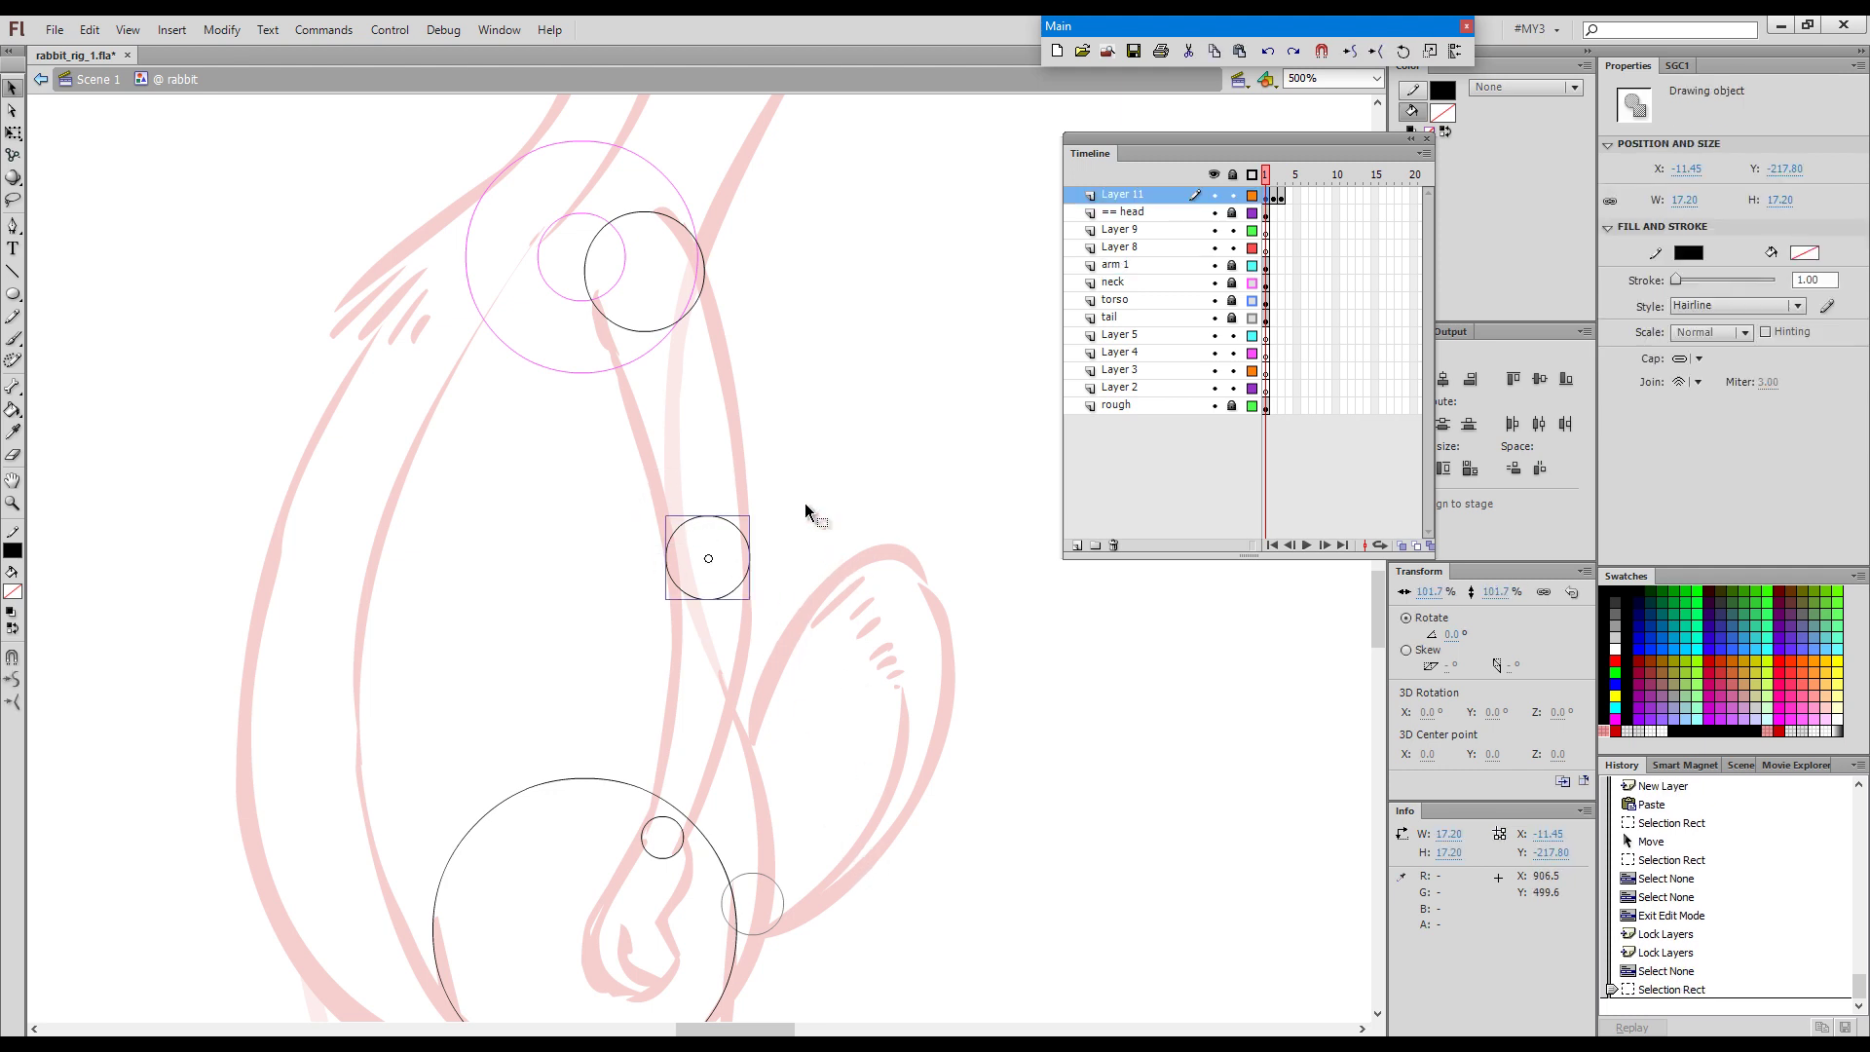
key("F8")
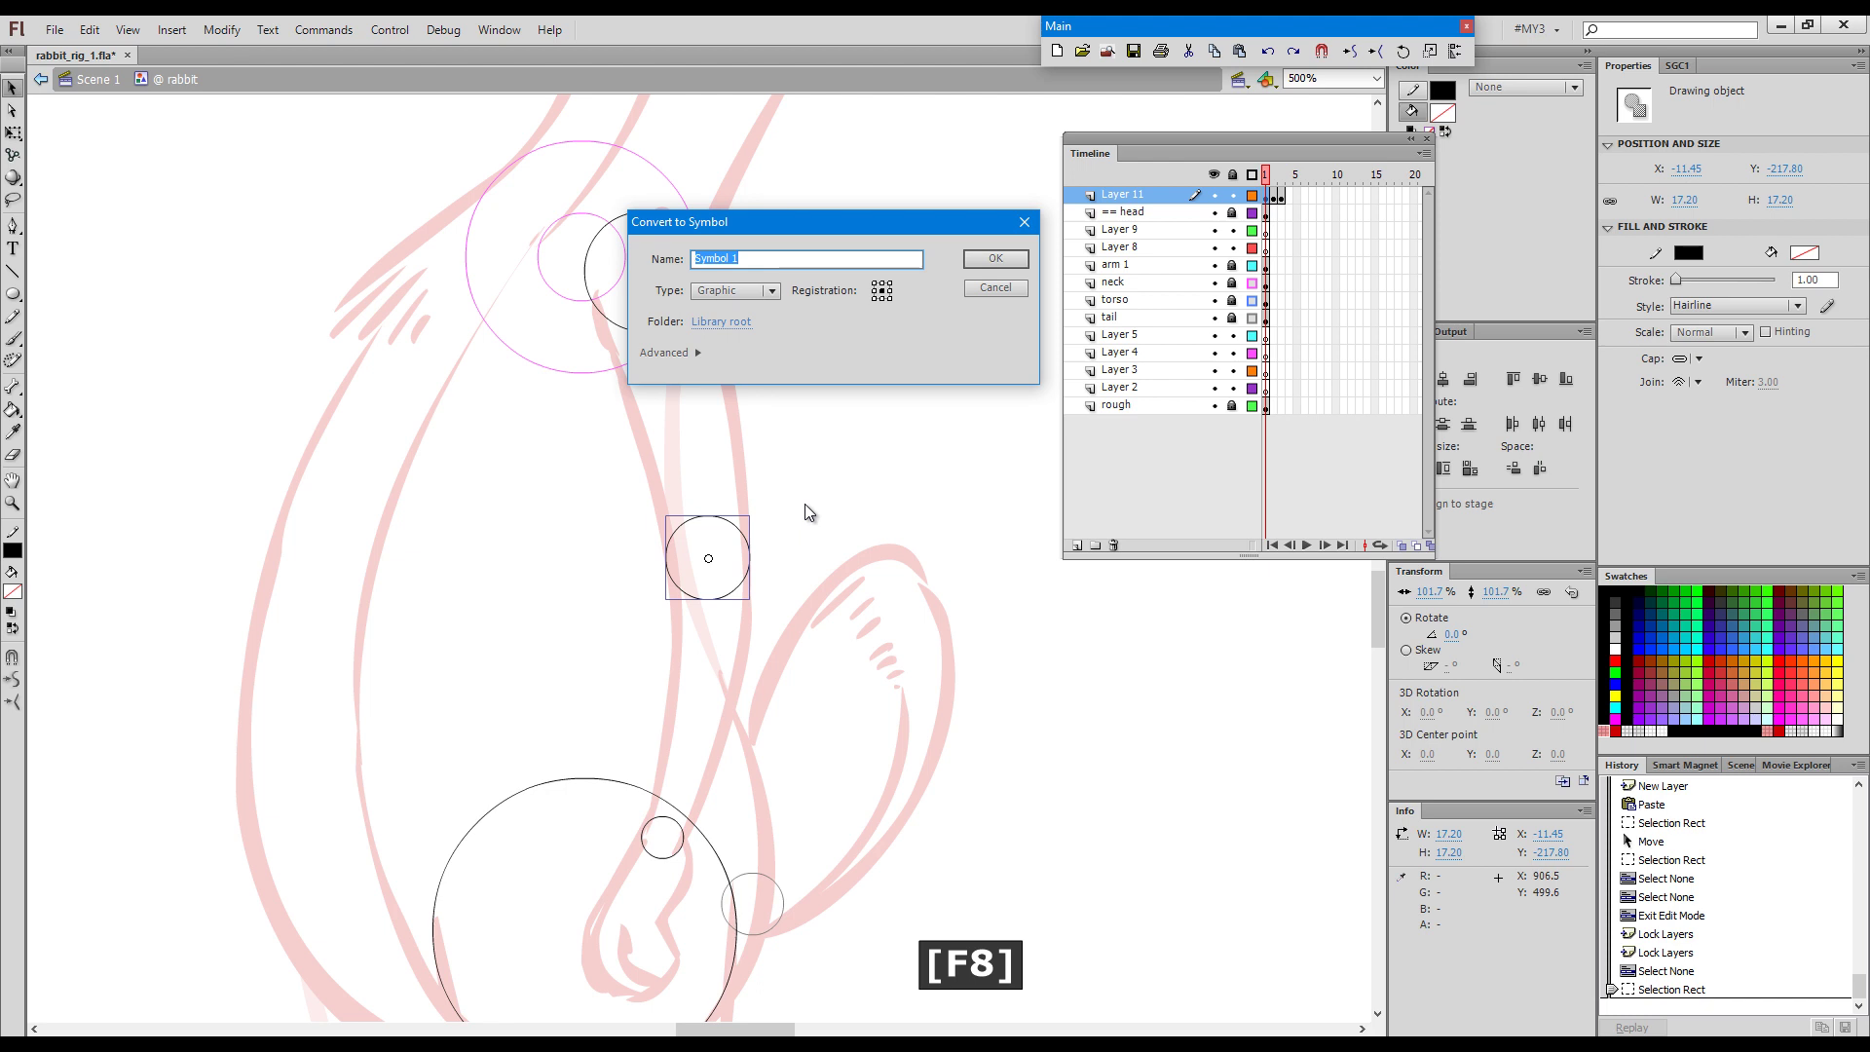
type("ar")
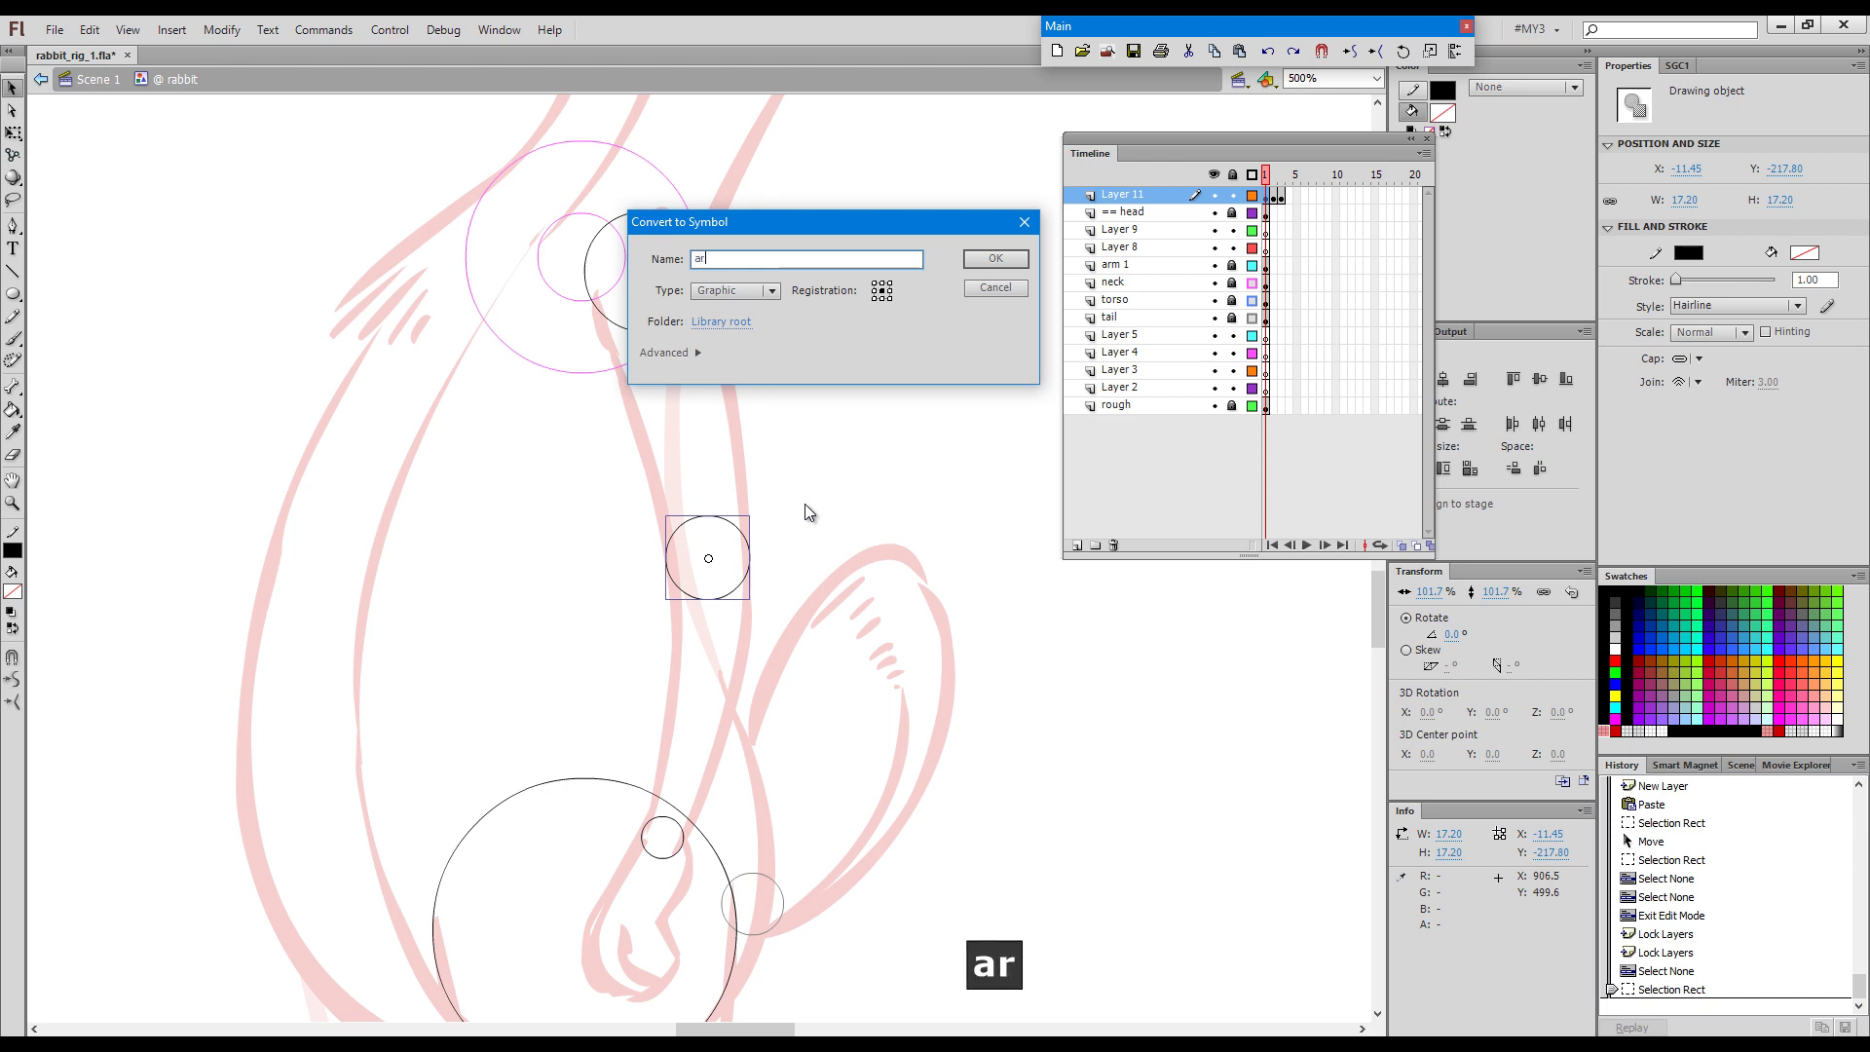
type("m 2")
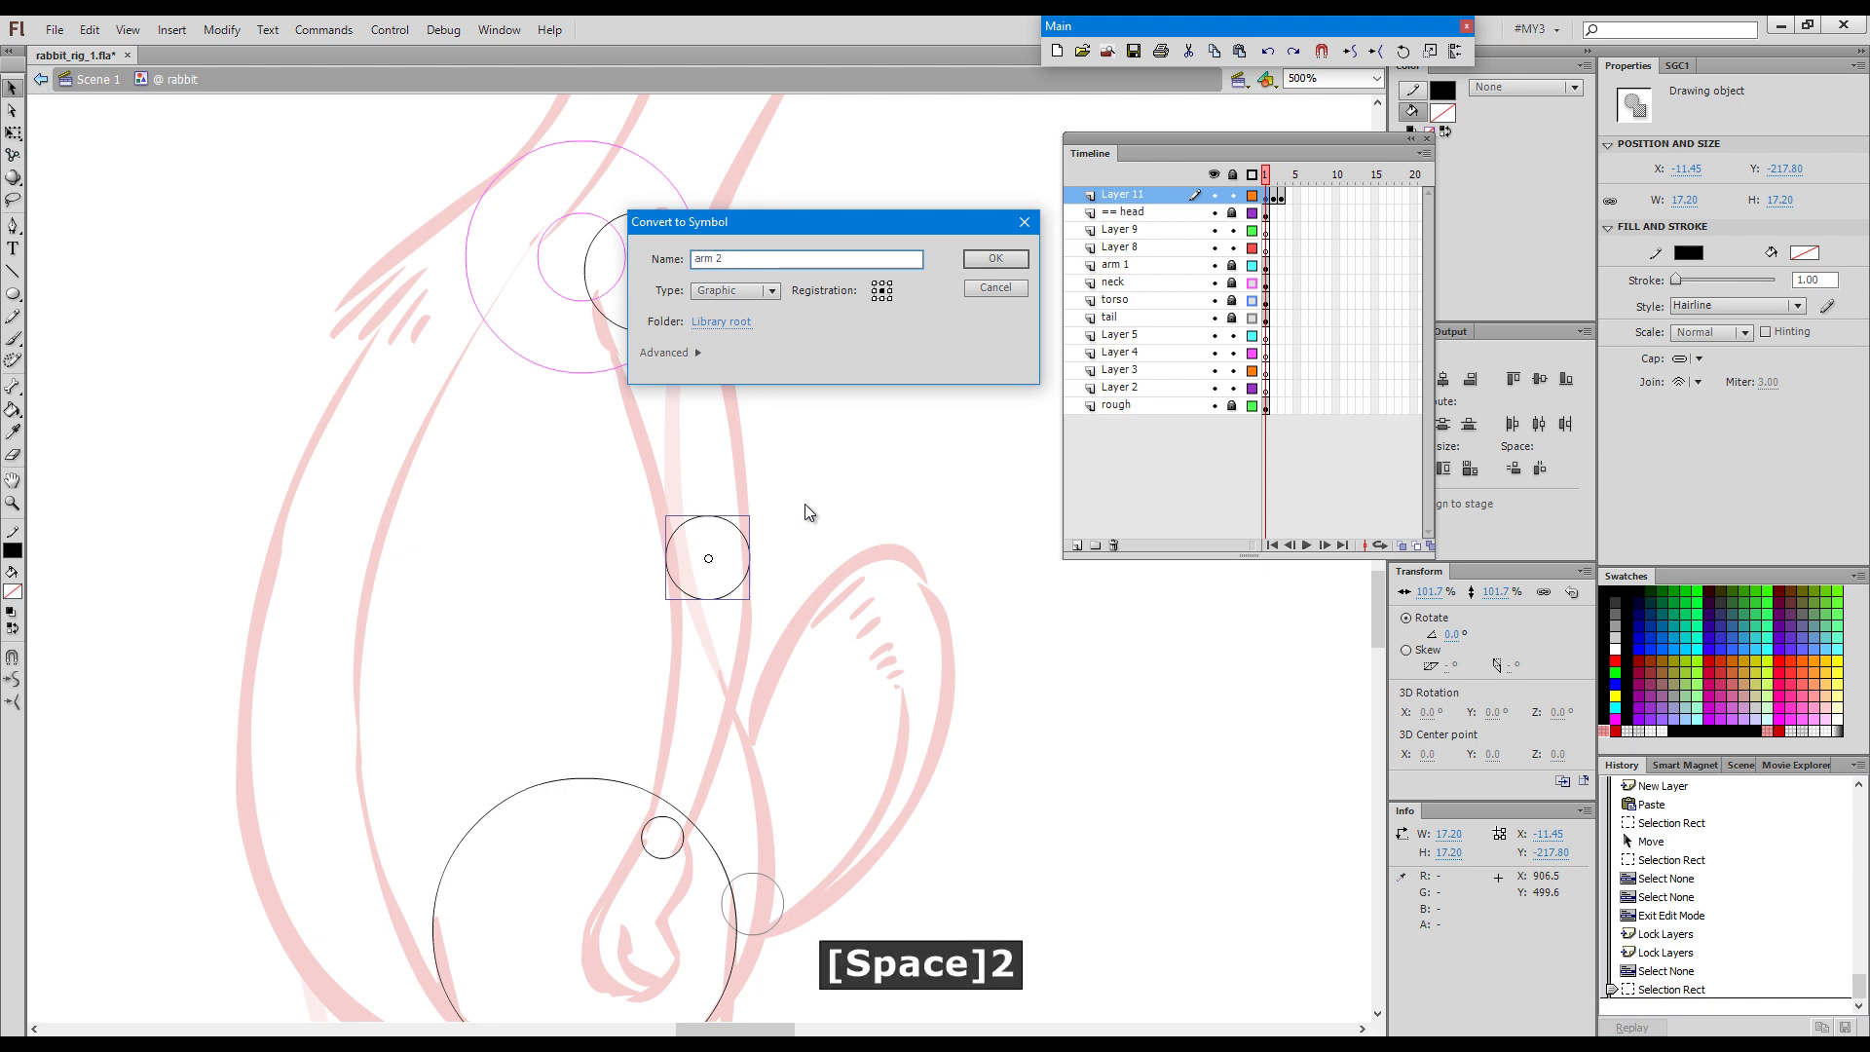
key("Return")
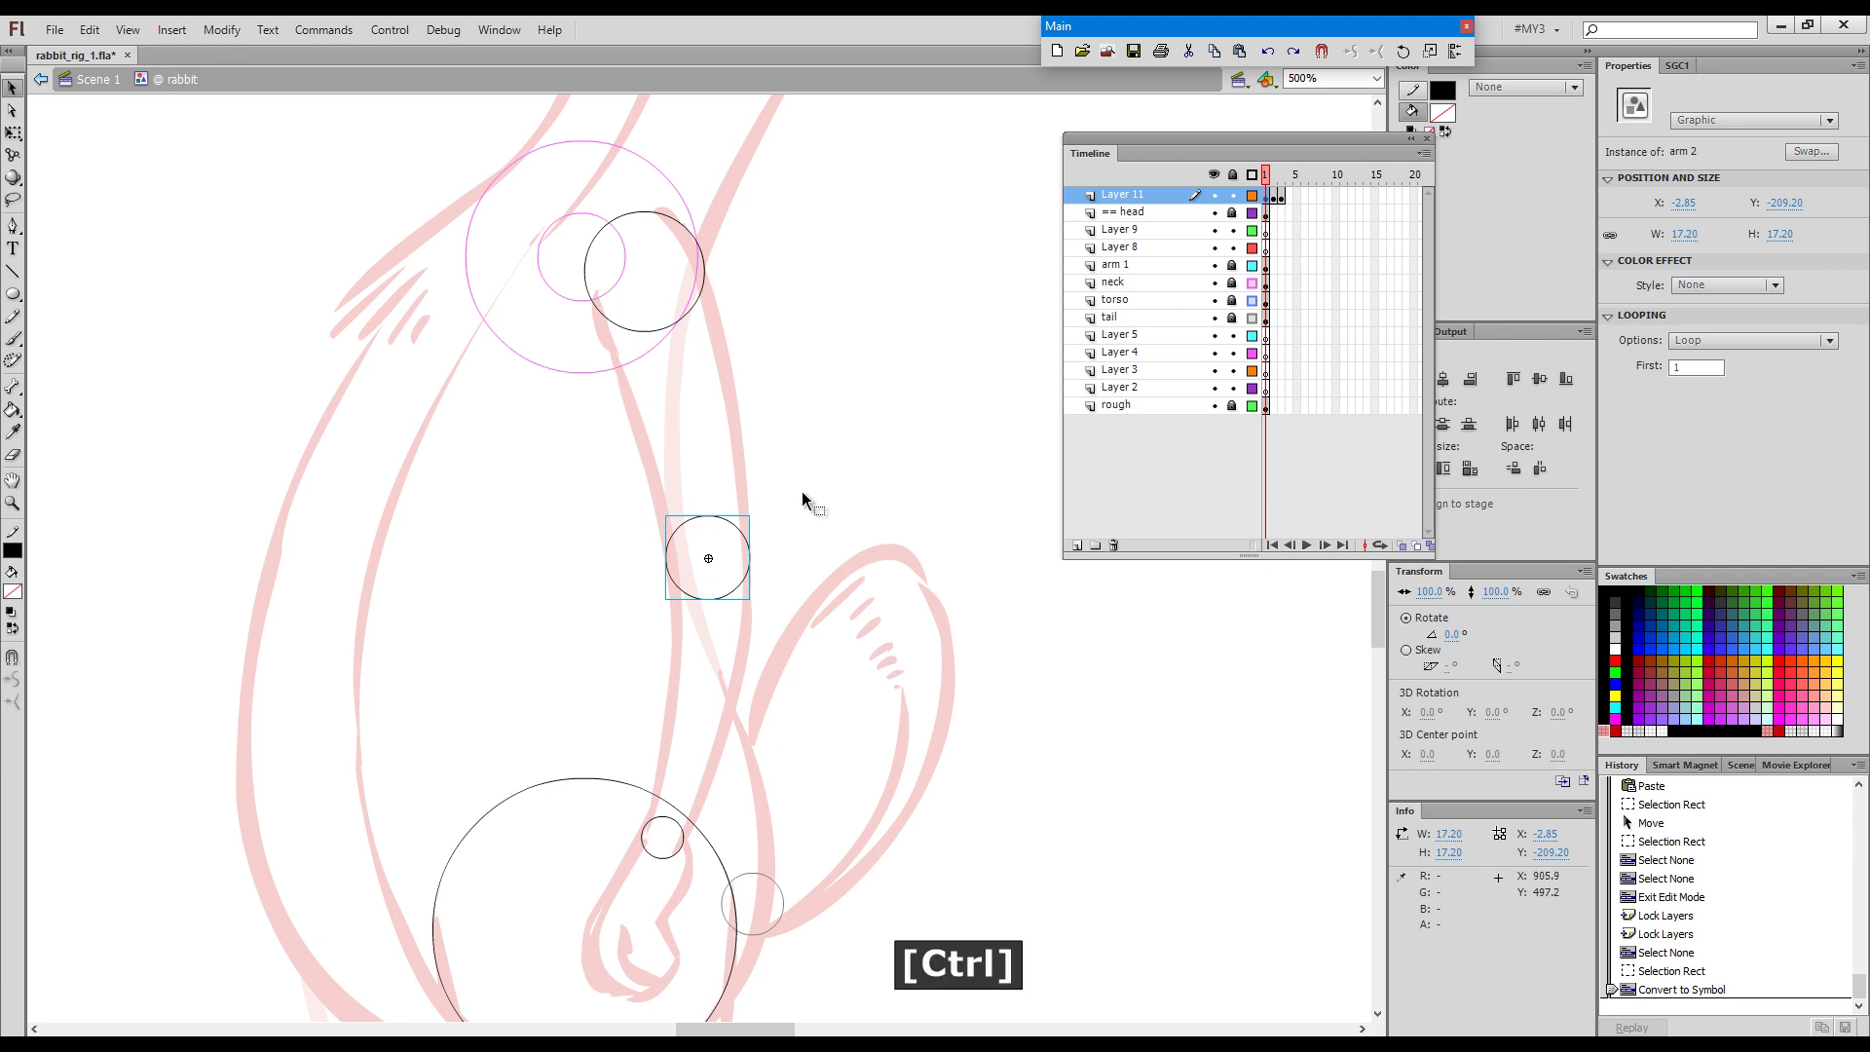
Move the arm 2 symbol in place onto Layer 8, renamed arm 2, and show the arm 1 layer as outlines.
key("ctrl+x")
left_click(1263, 251)
left_click(1252, 265)
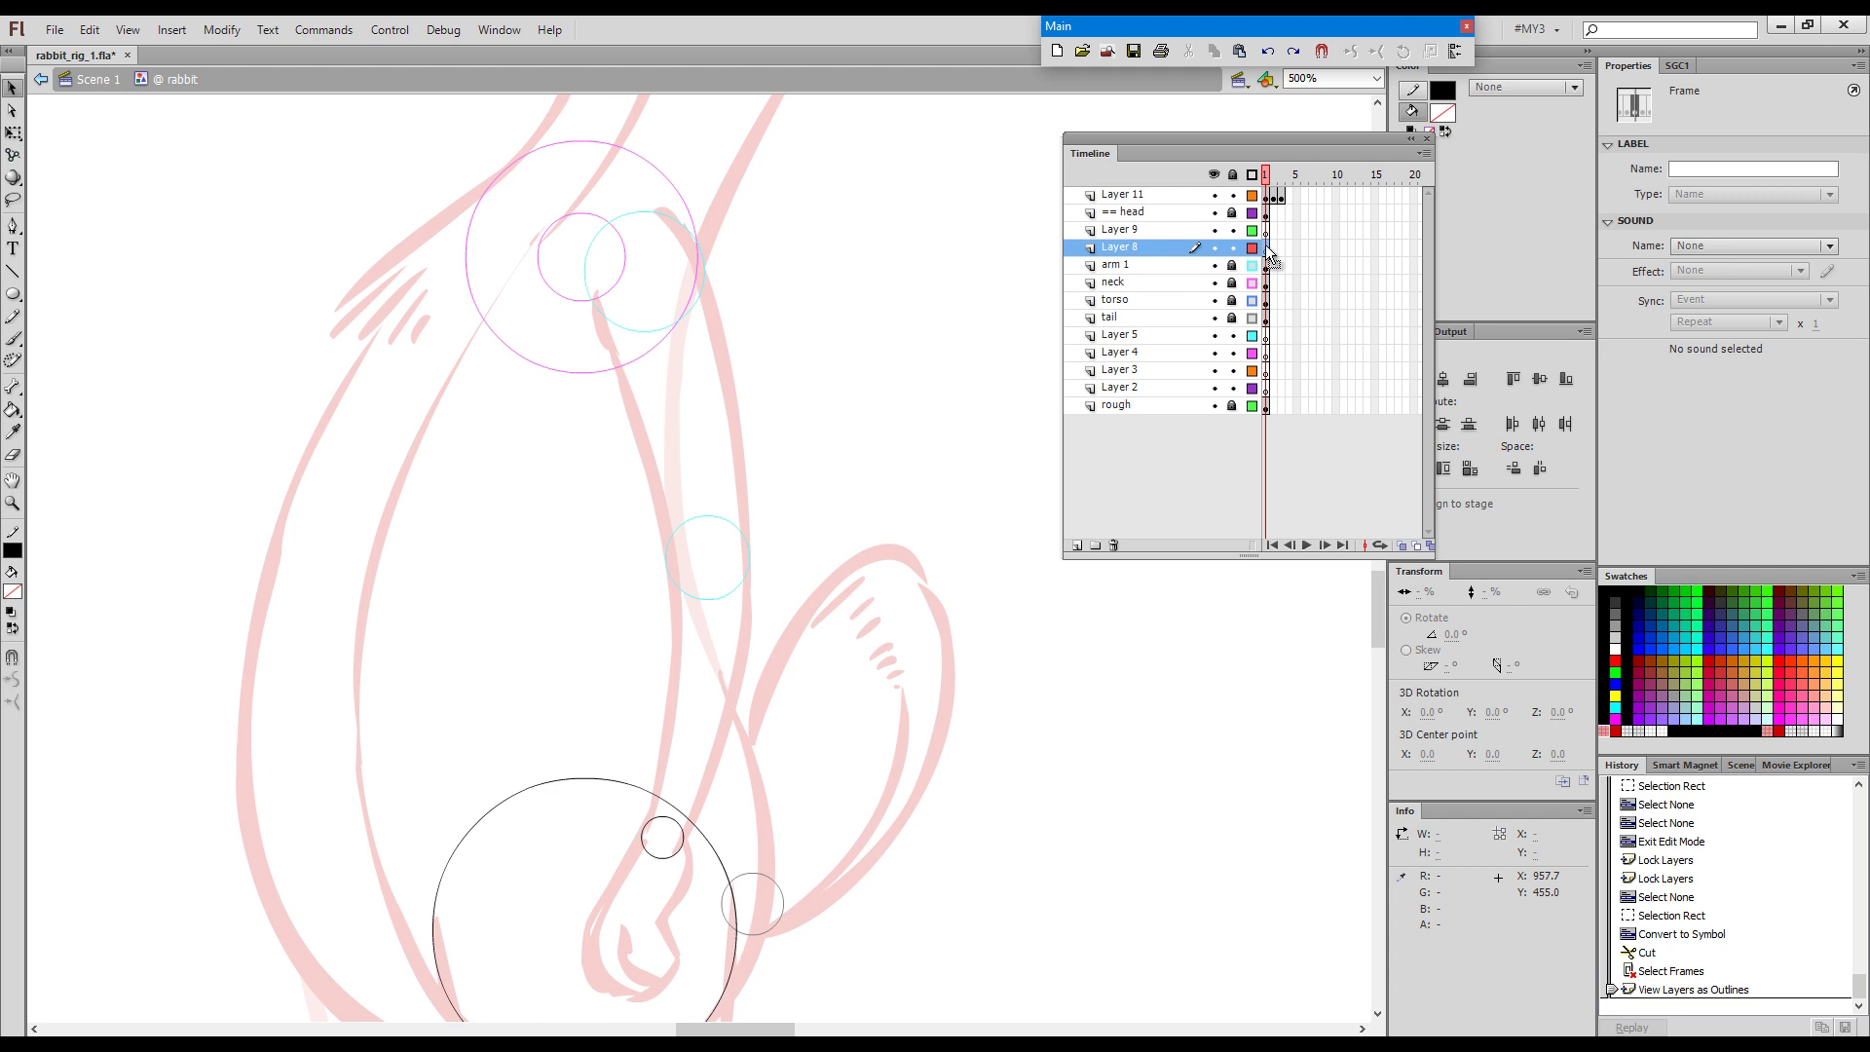
left_click(1265, 250)
key("ctrl+shift+v")
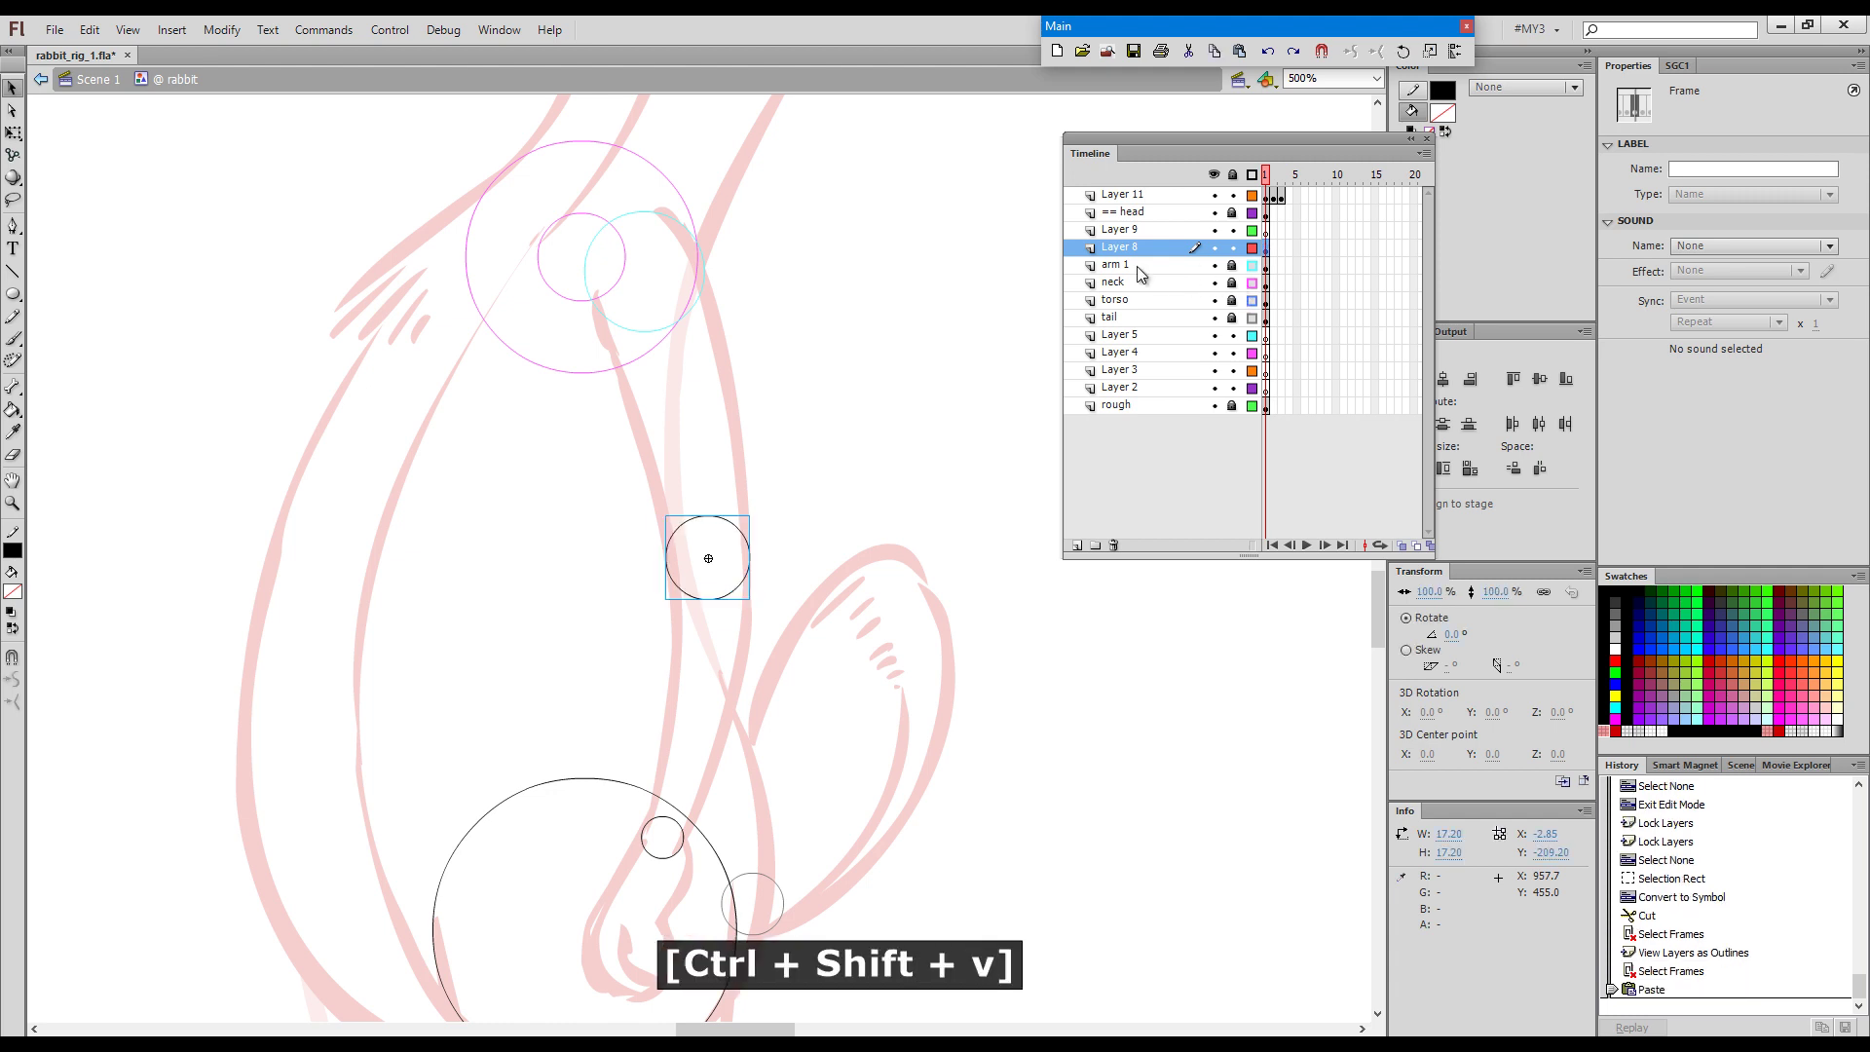
double_click(1129, 249)
type("ar")
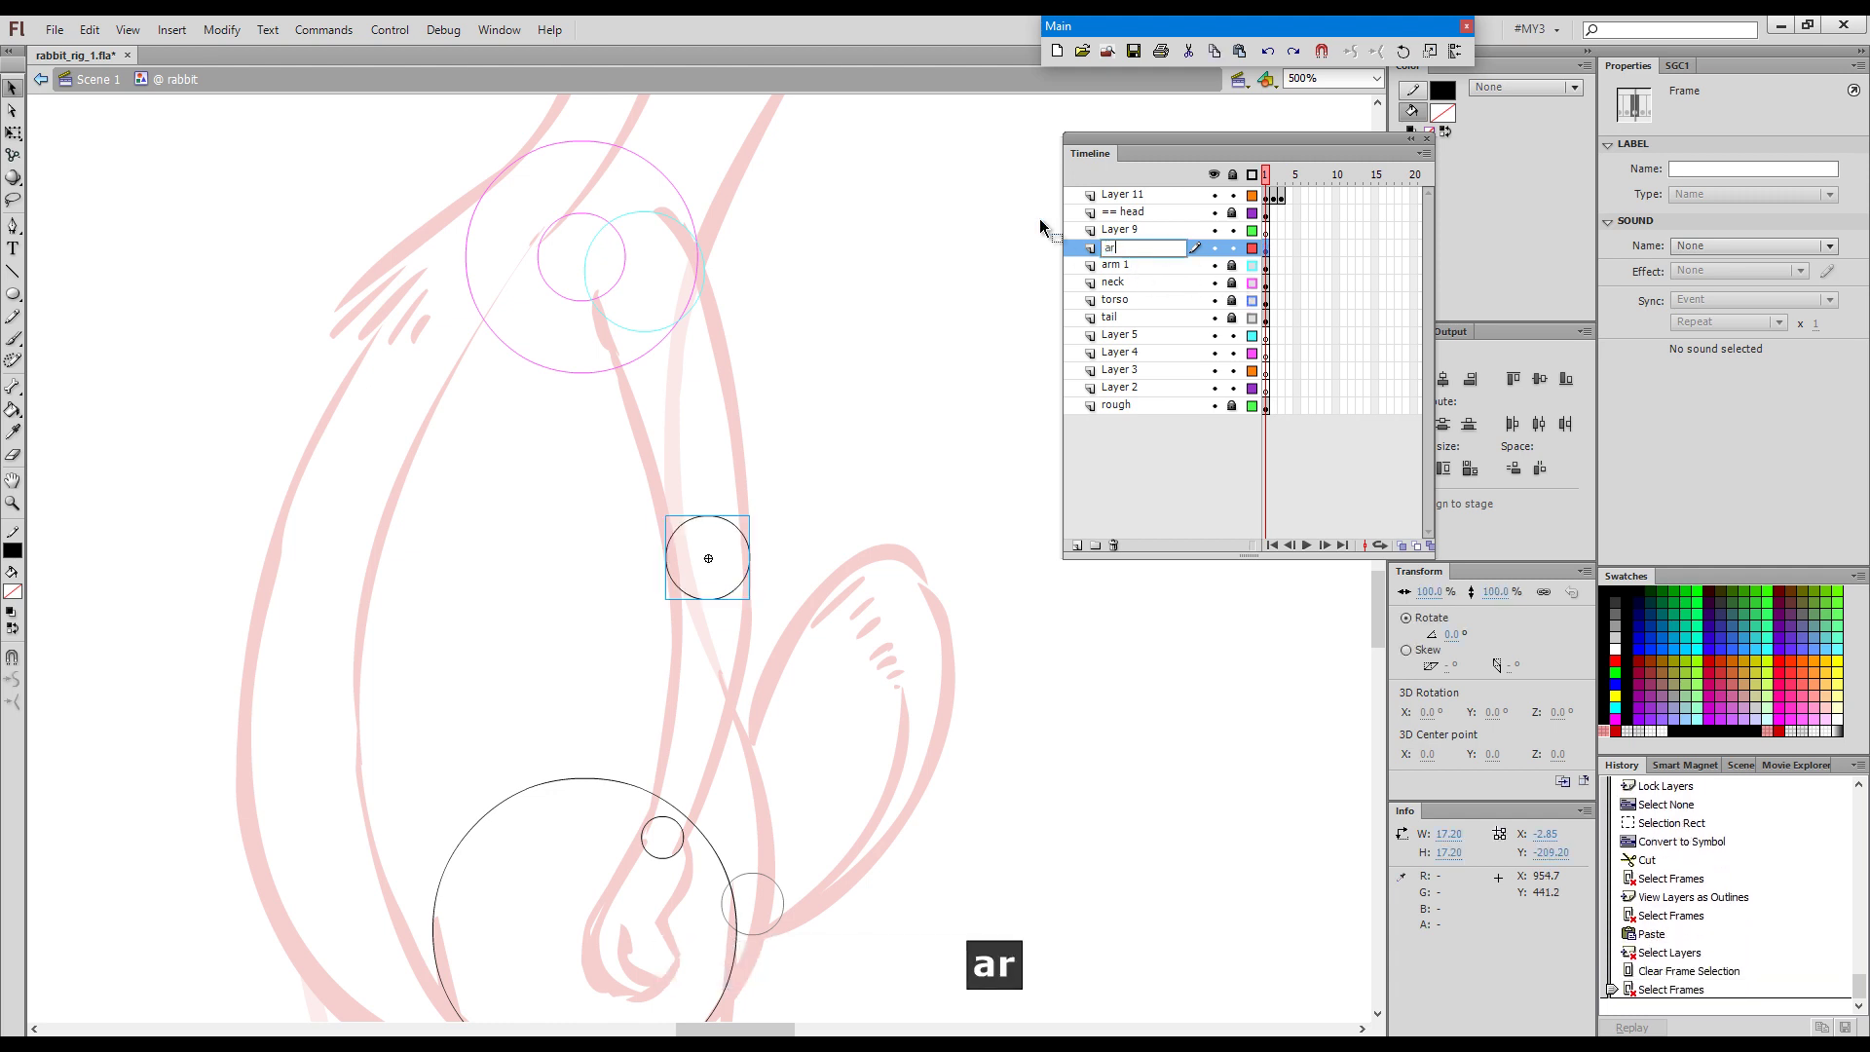
type("m 2")
key("Return")
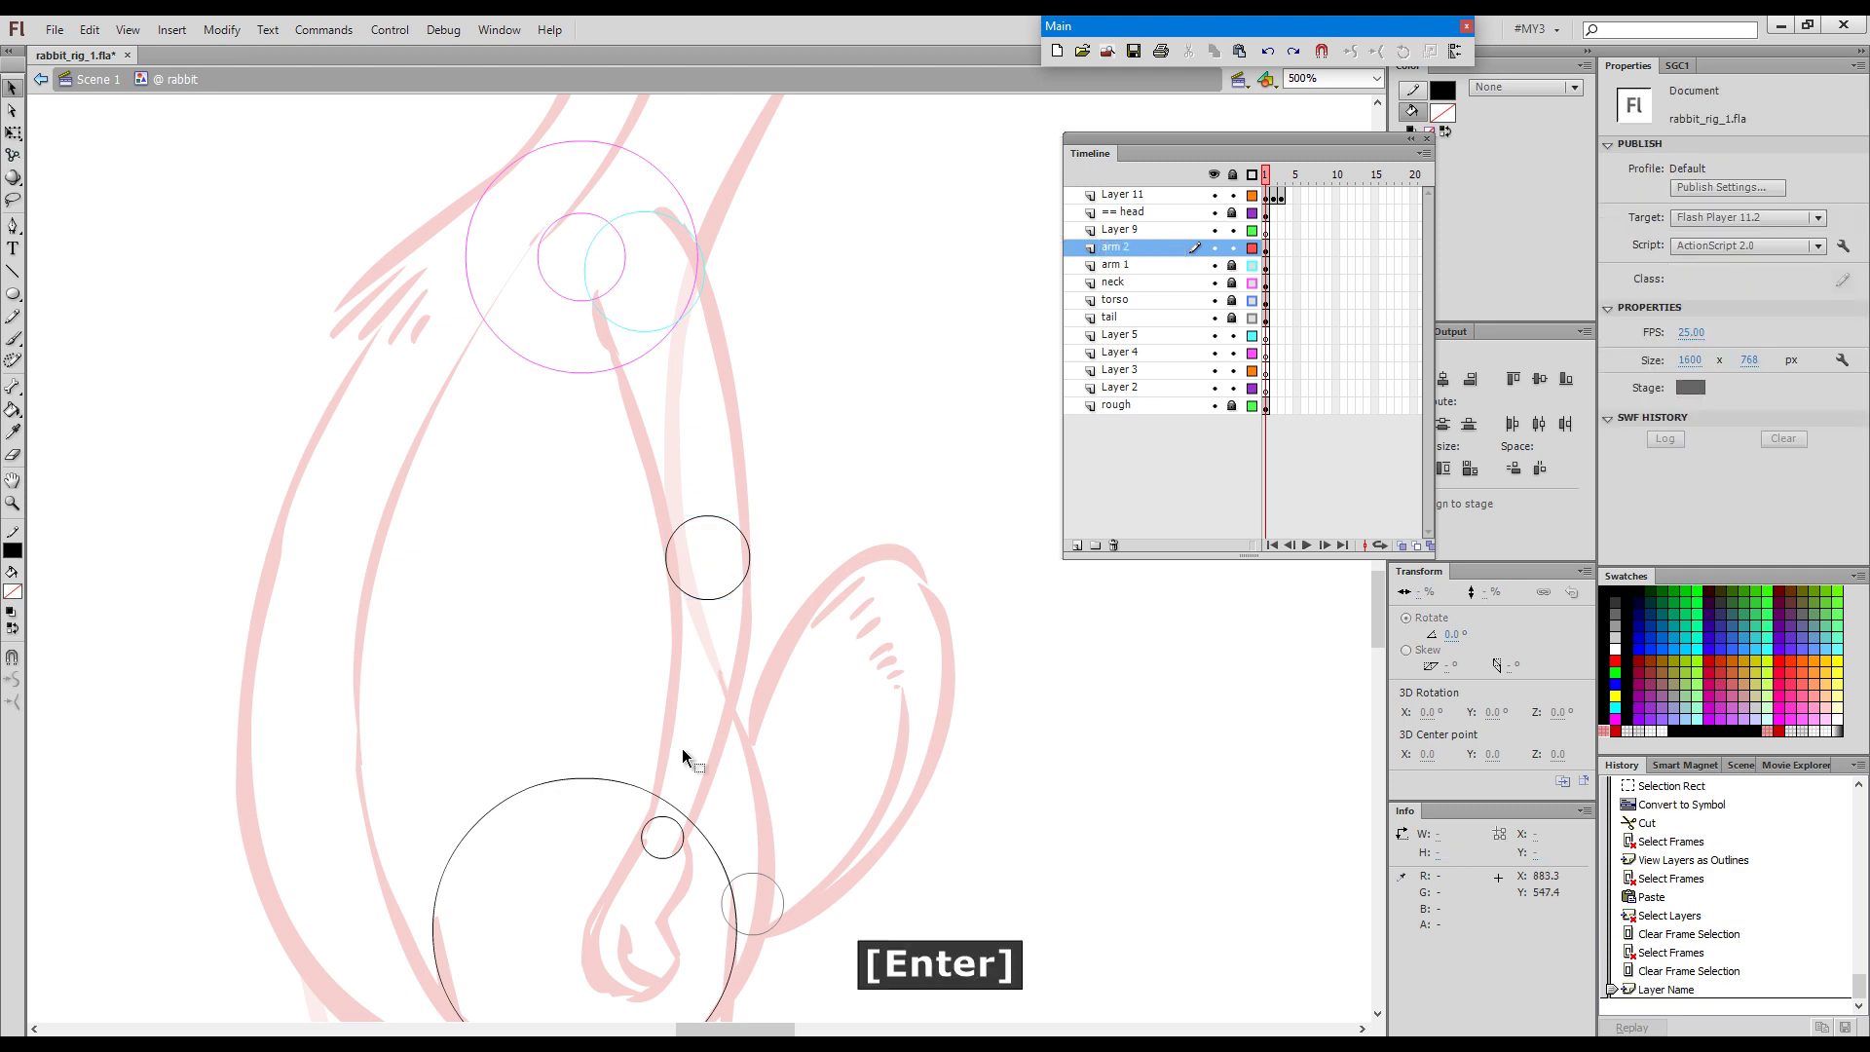
Copy the small wrist circle and paste it onto a new layer inside the arm 2 symbol.
left_click_drag(621, 788, 696, 871)
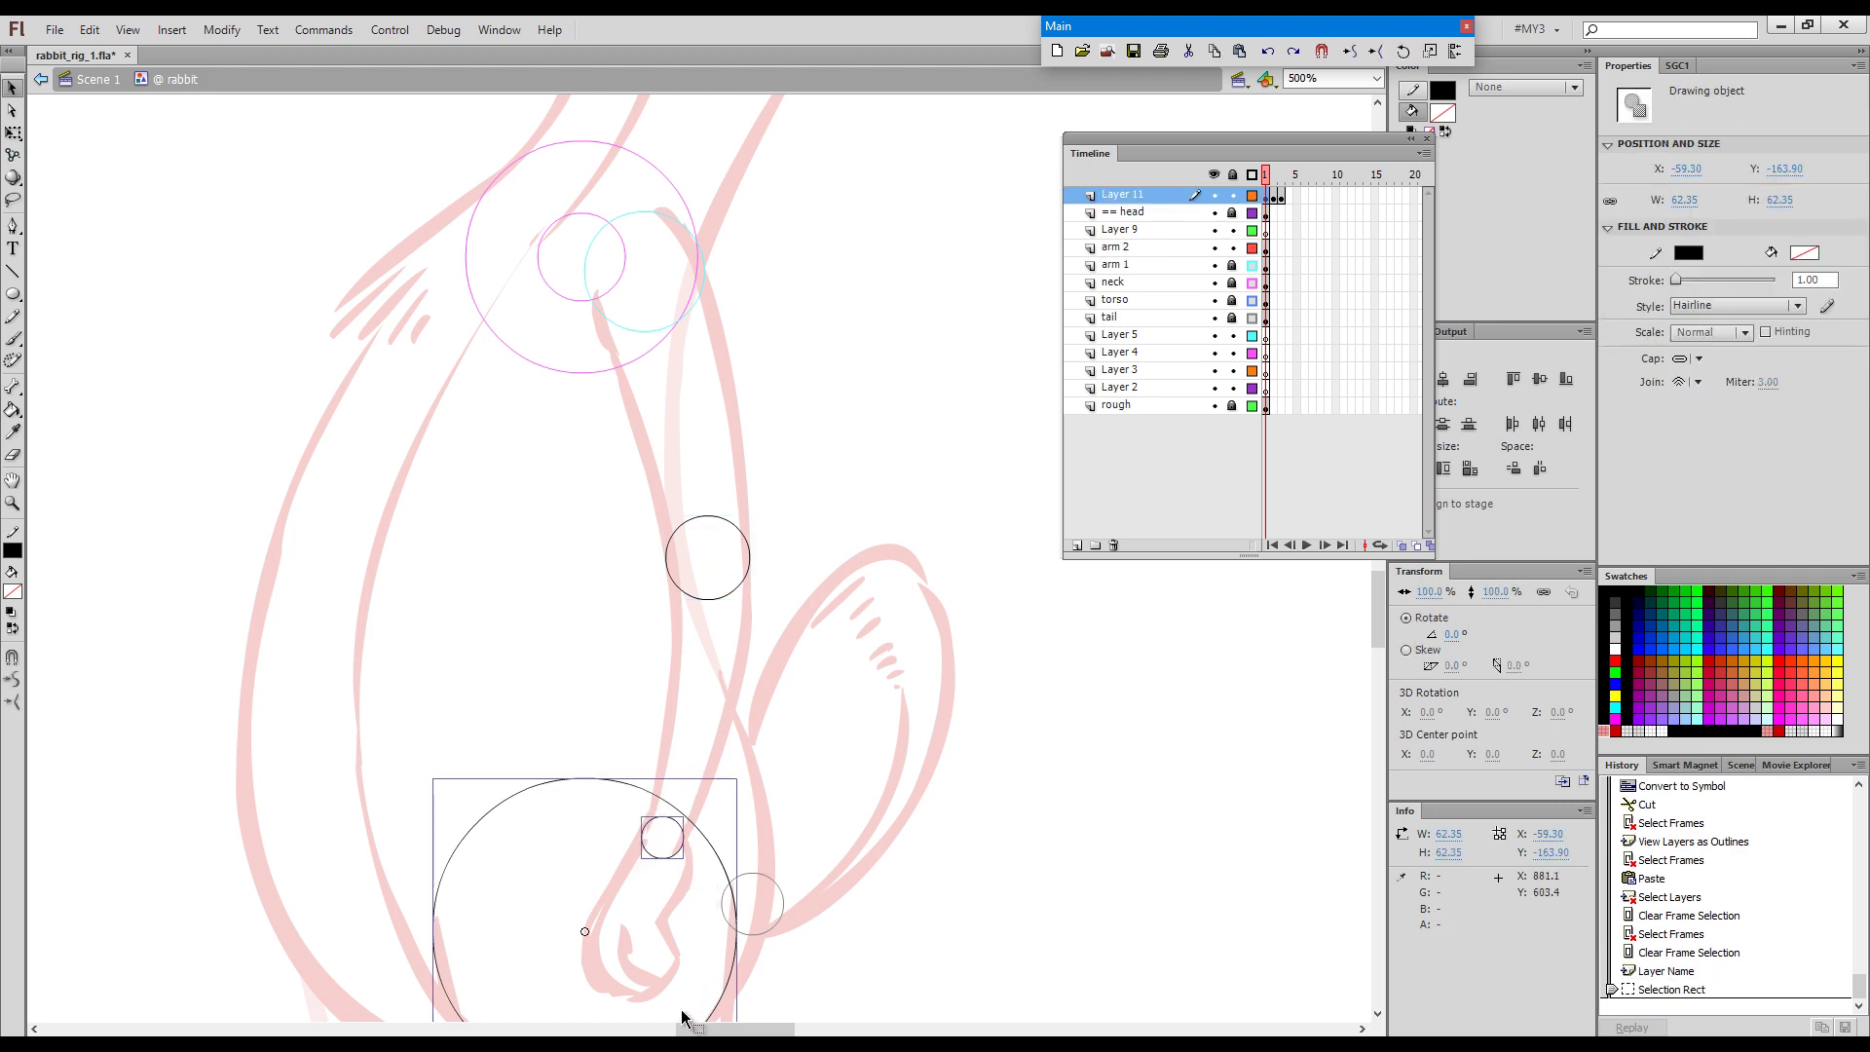
left_click(820, 805)
left_click(683, 834)
key("ctrl")
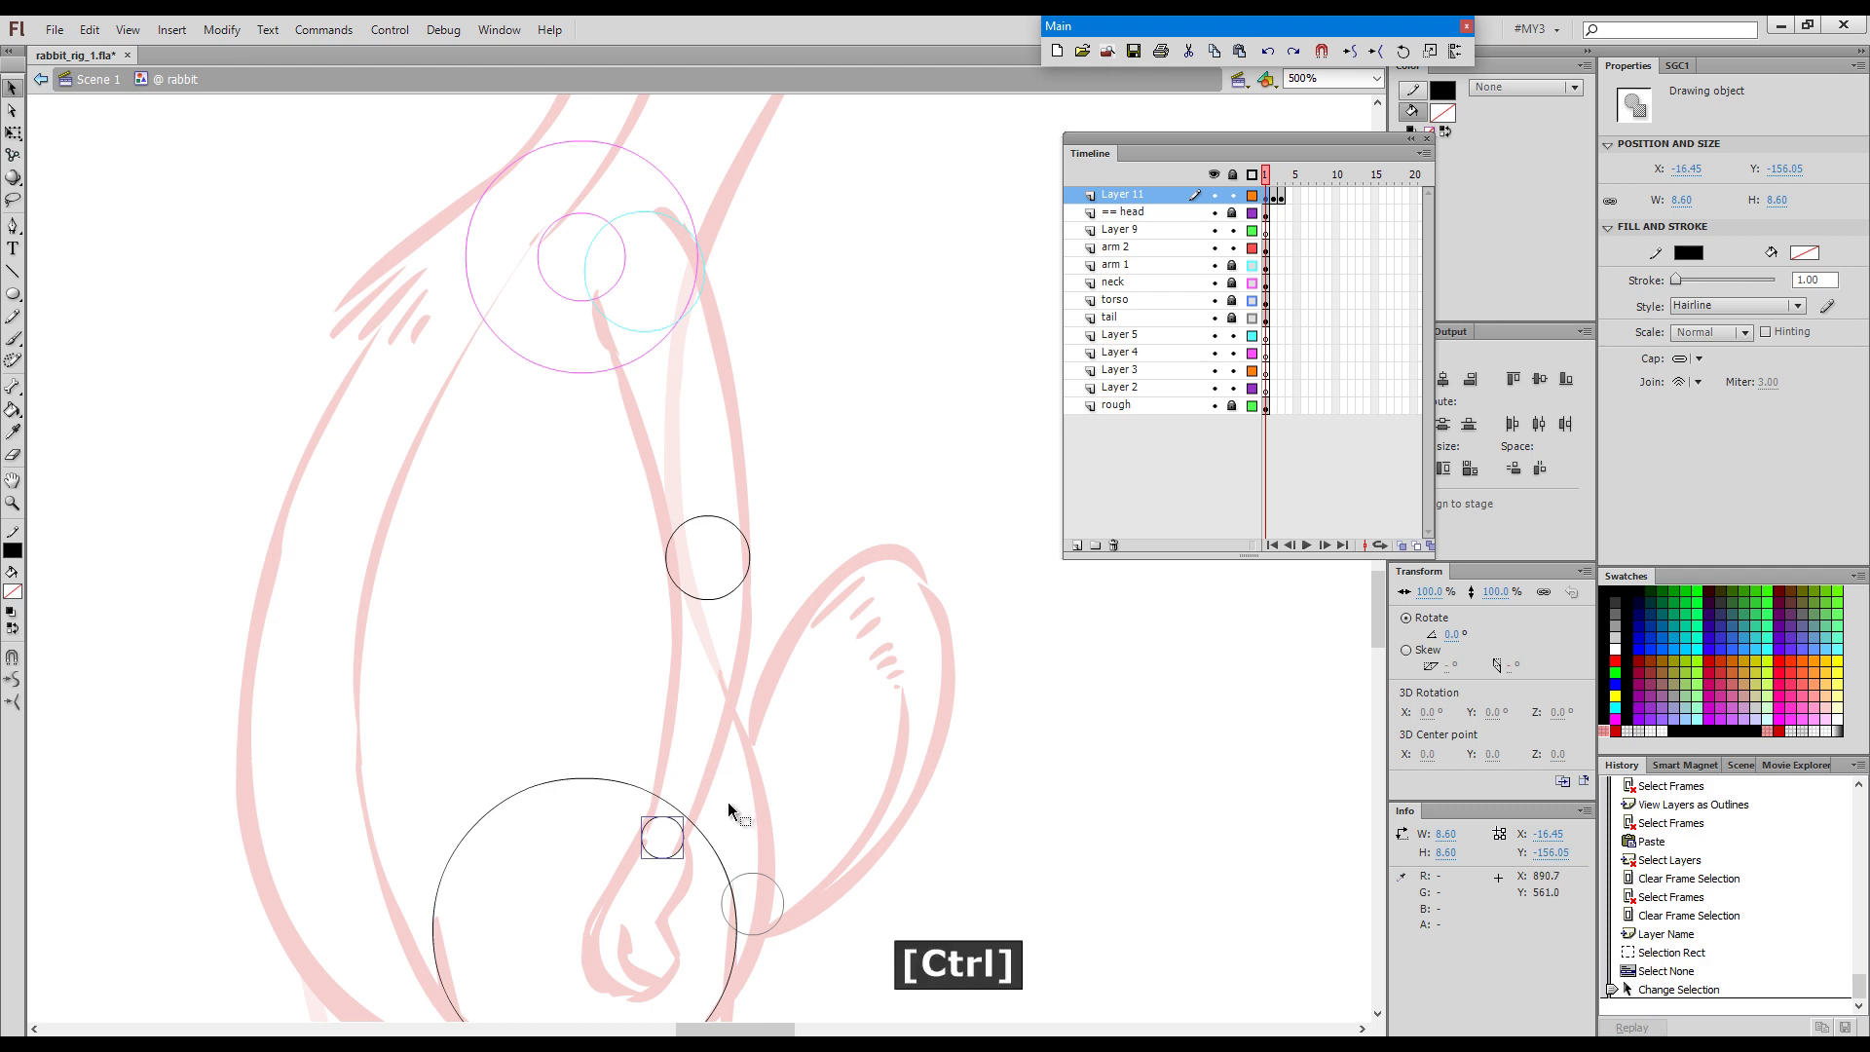
key("ctrl+c")
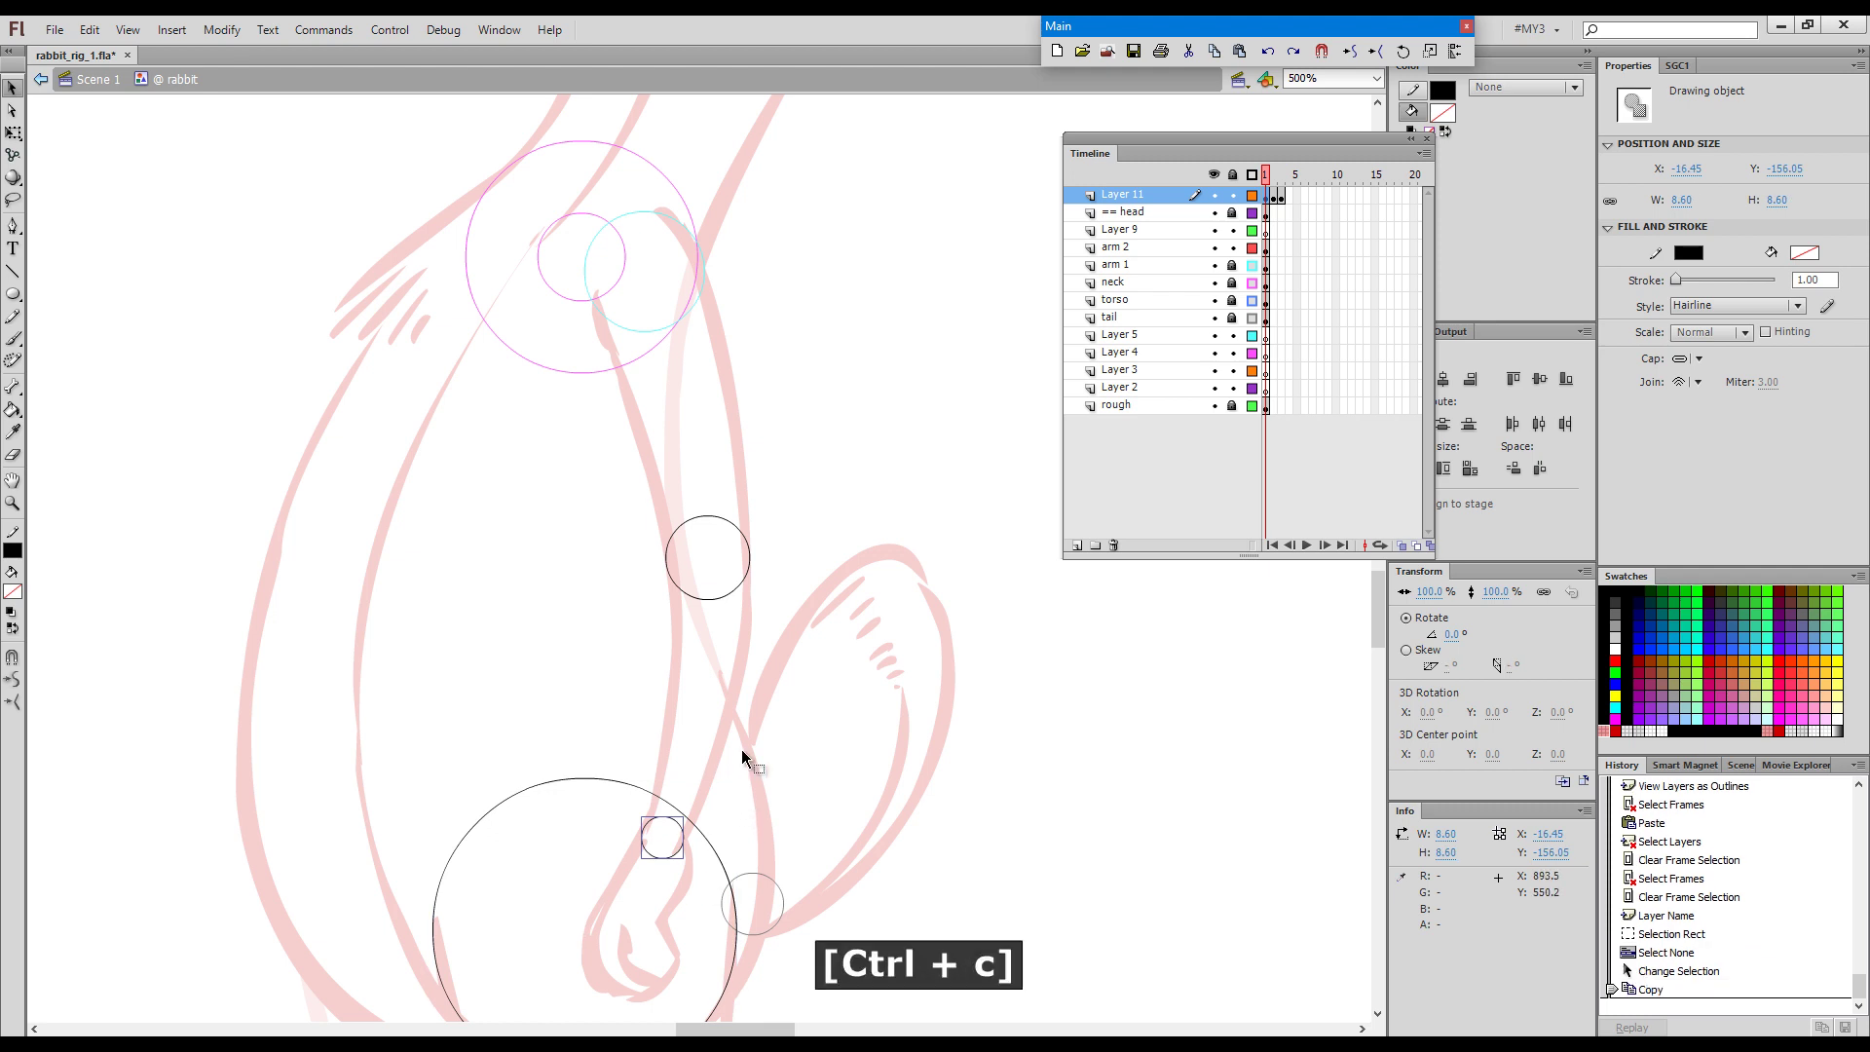
left_click(1266, 249)
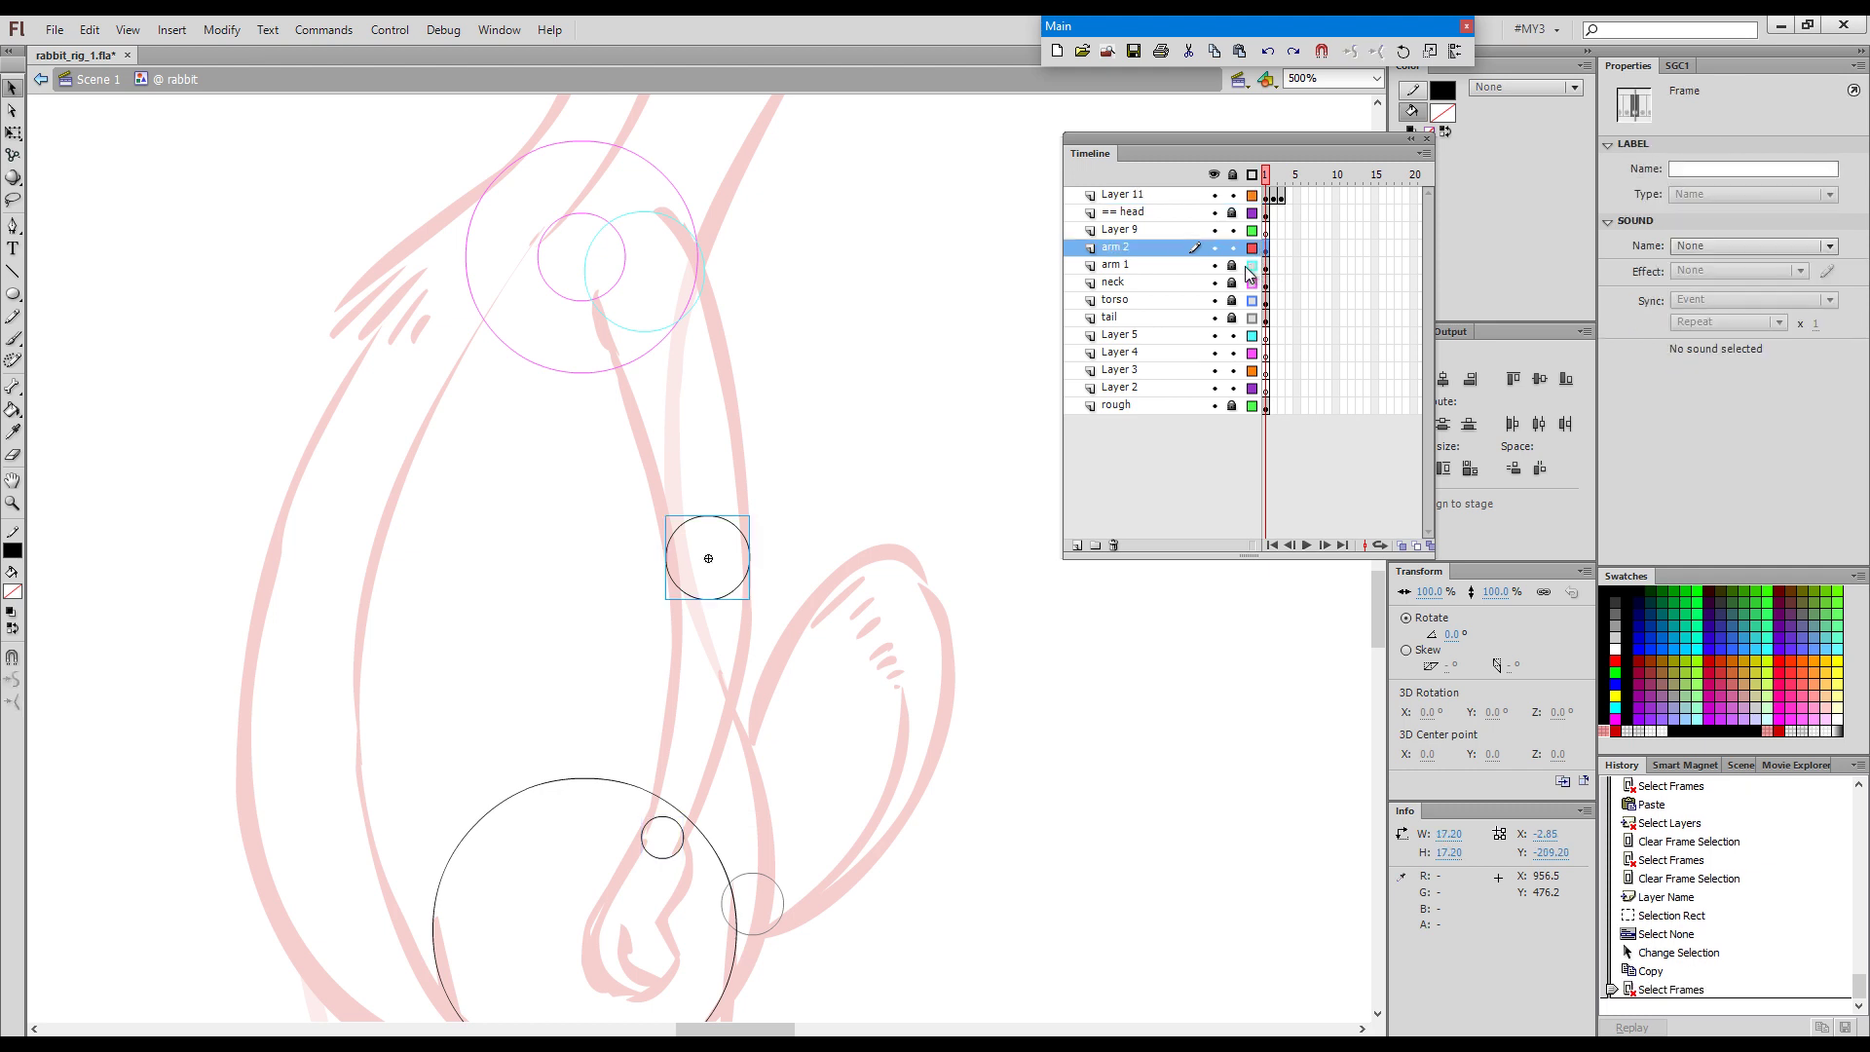
key("F2")
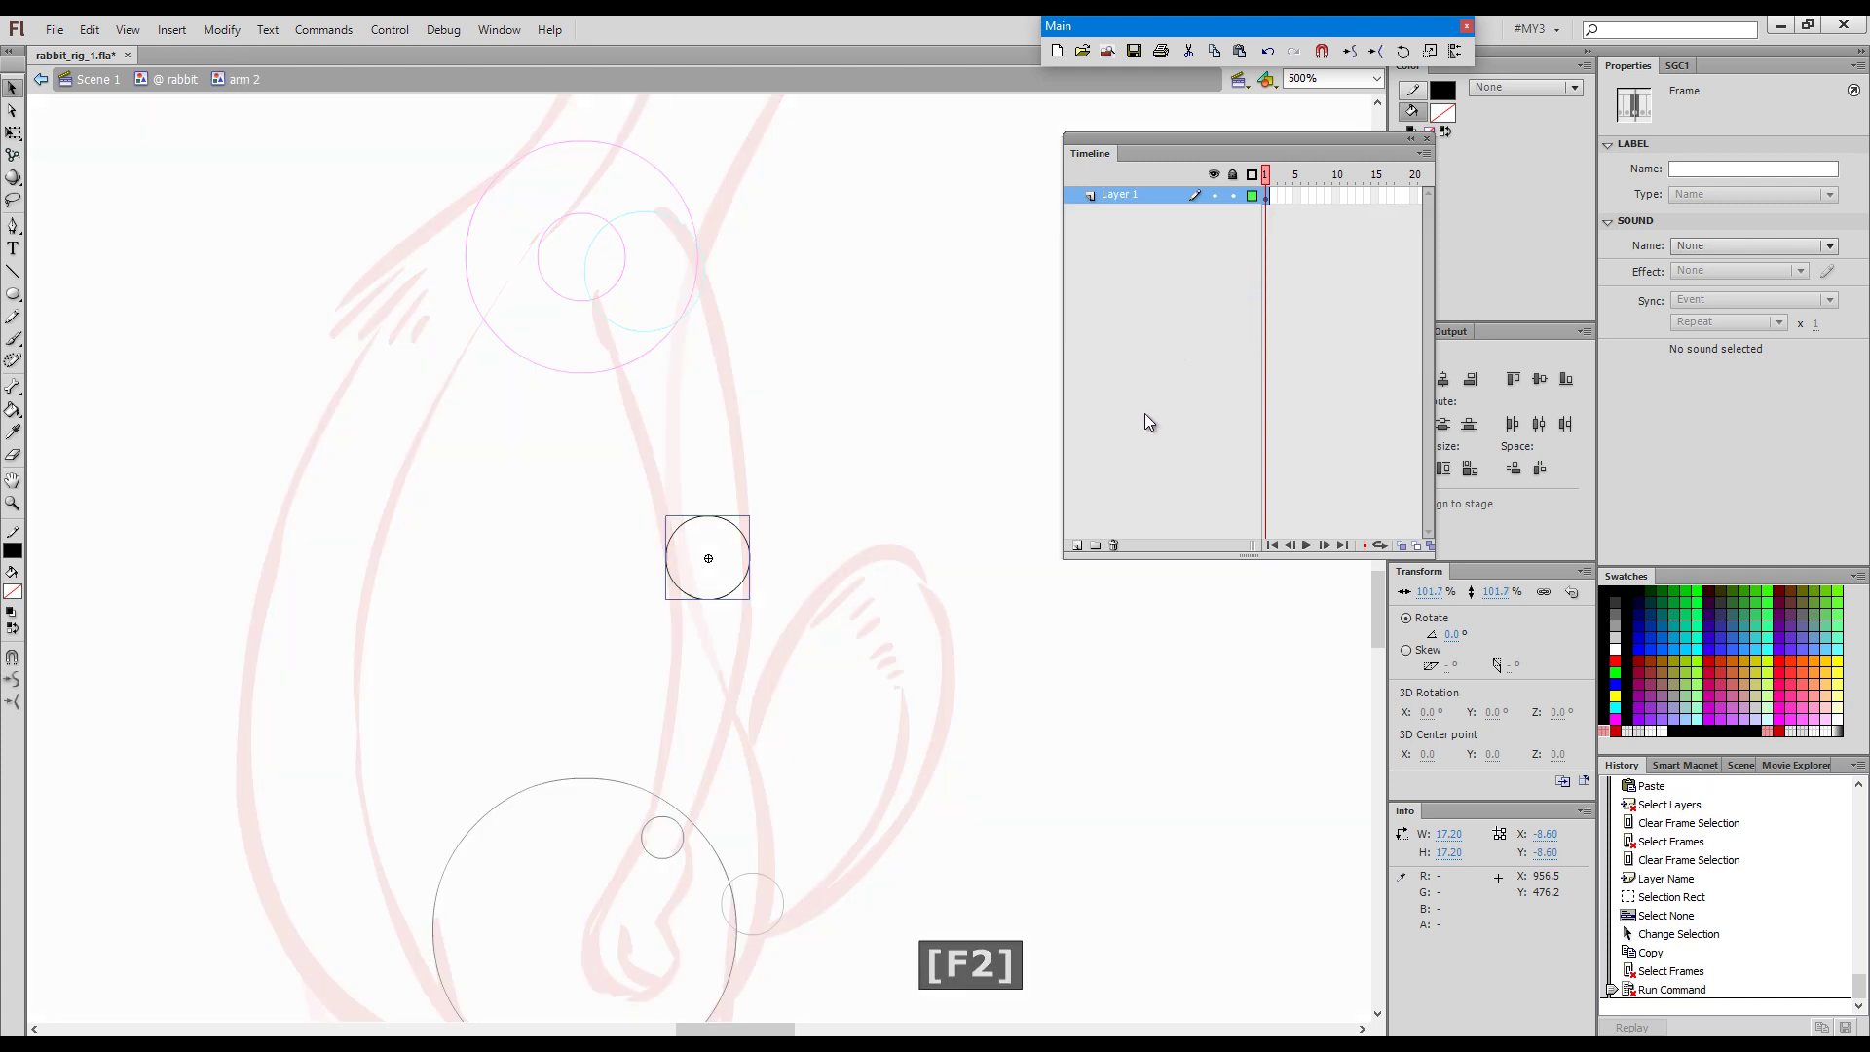
left_click(1077, 544)
key("ctrl+v")
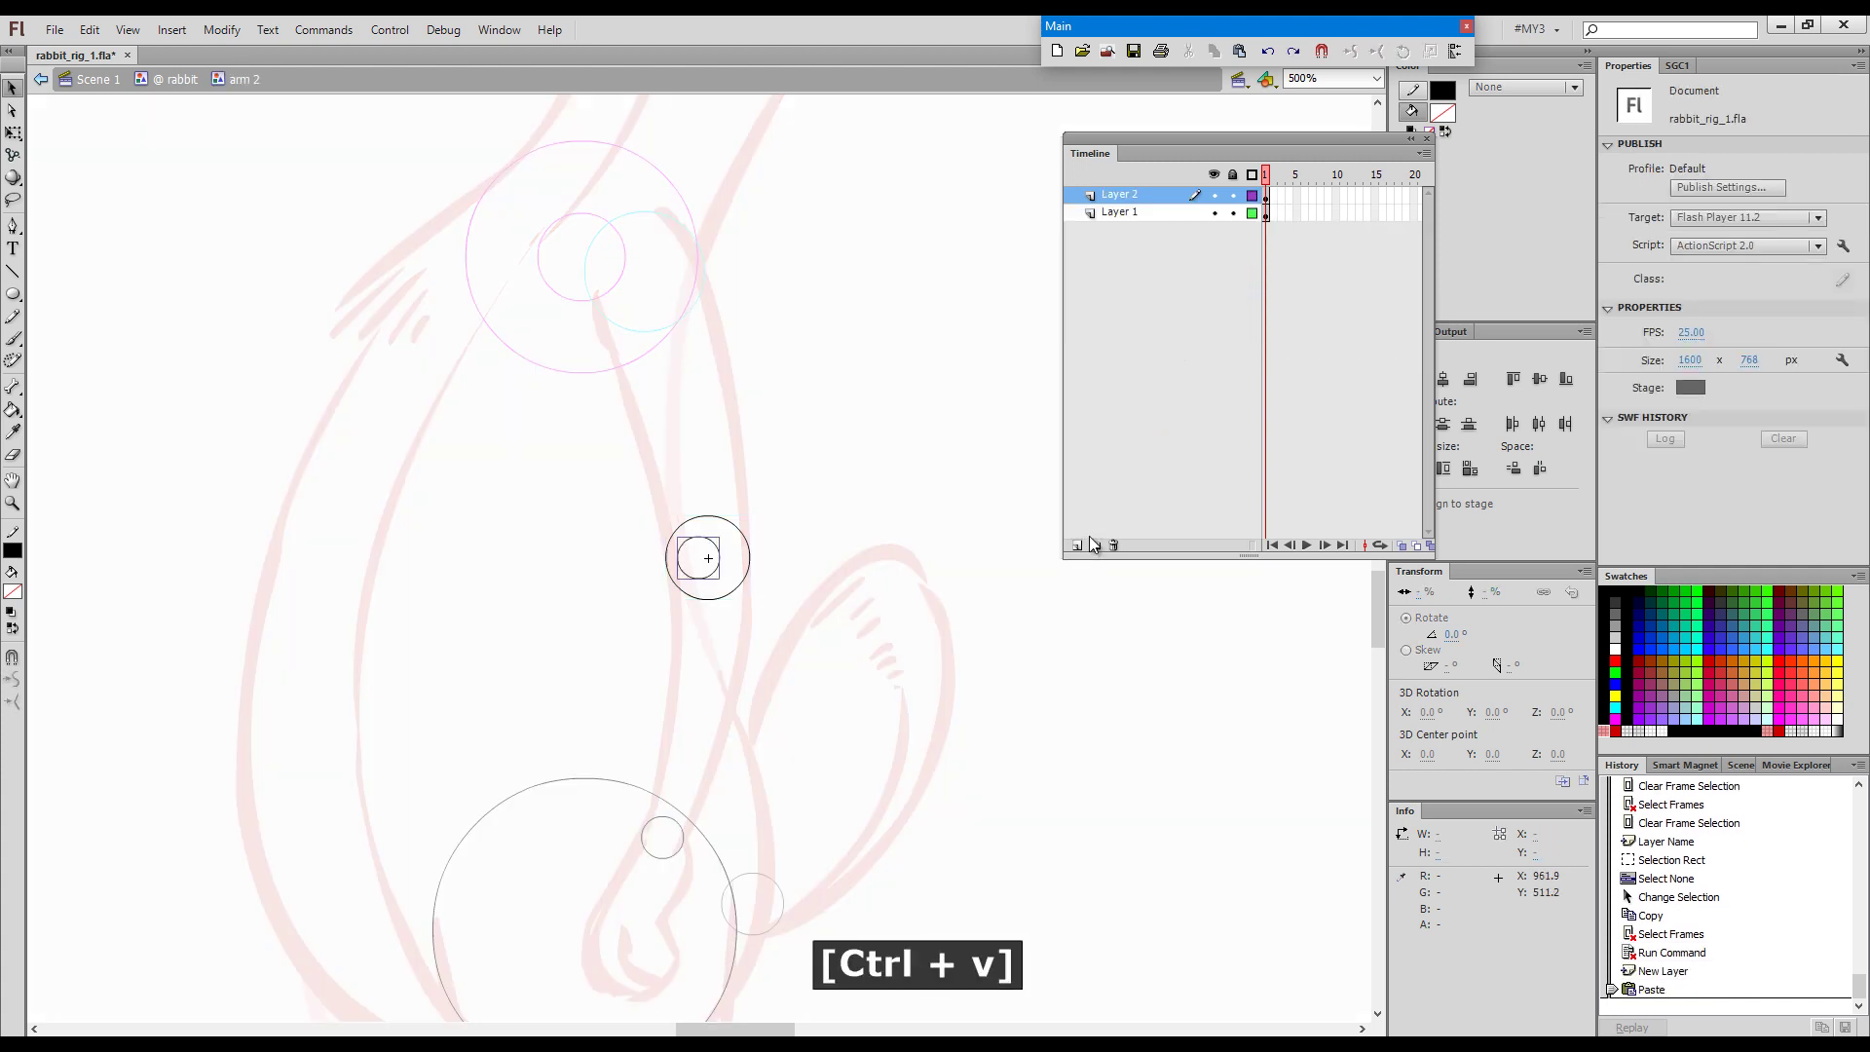
Move the pasted wrist circle from the elbow down over the sketch's original wrist circle, to about X -11.80, Y 52.90.
left_click_drag(711, 609, 688, 858)
key("ctrl+space")
left_click_drag(611, 775, 779, 935)
left_click_drag(827, 717, 934, 688)
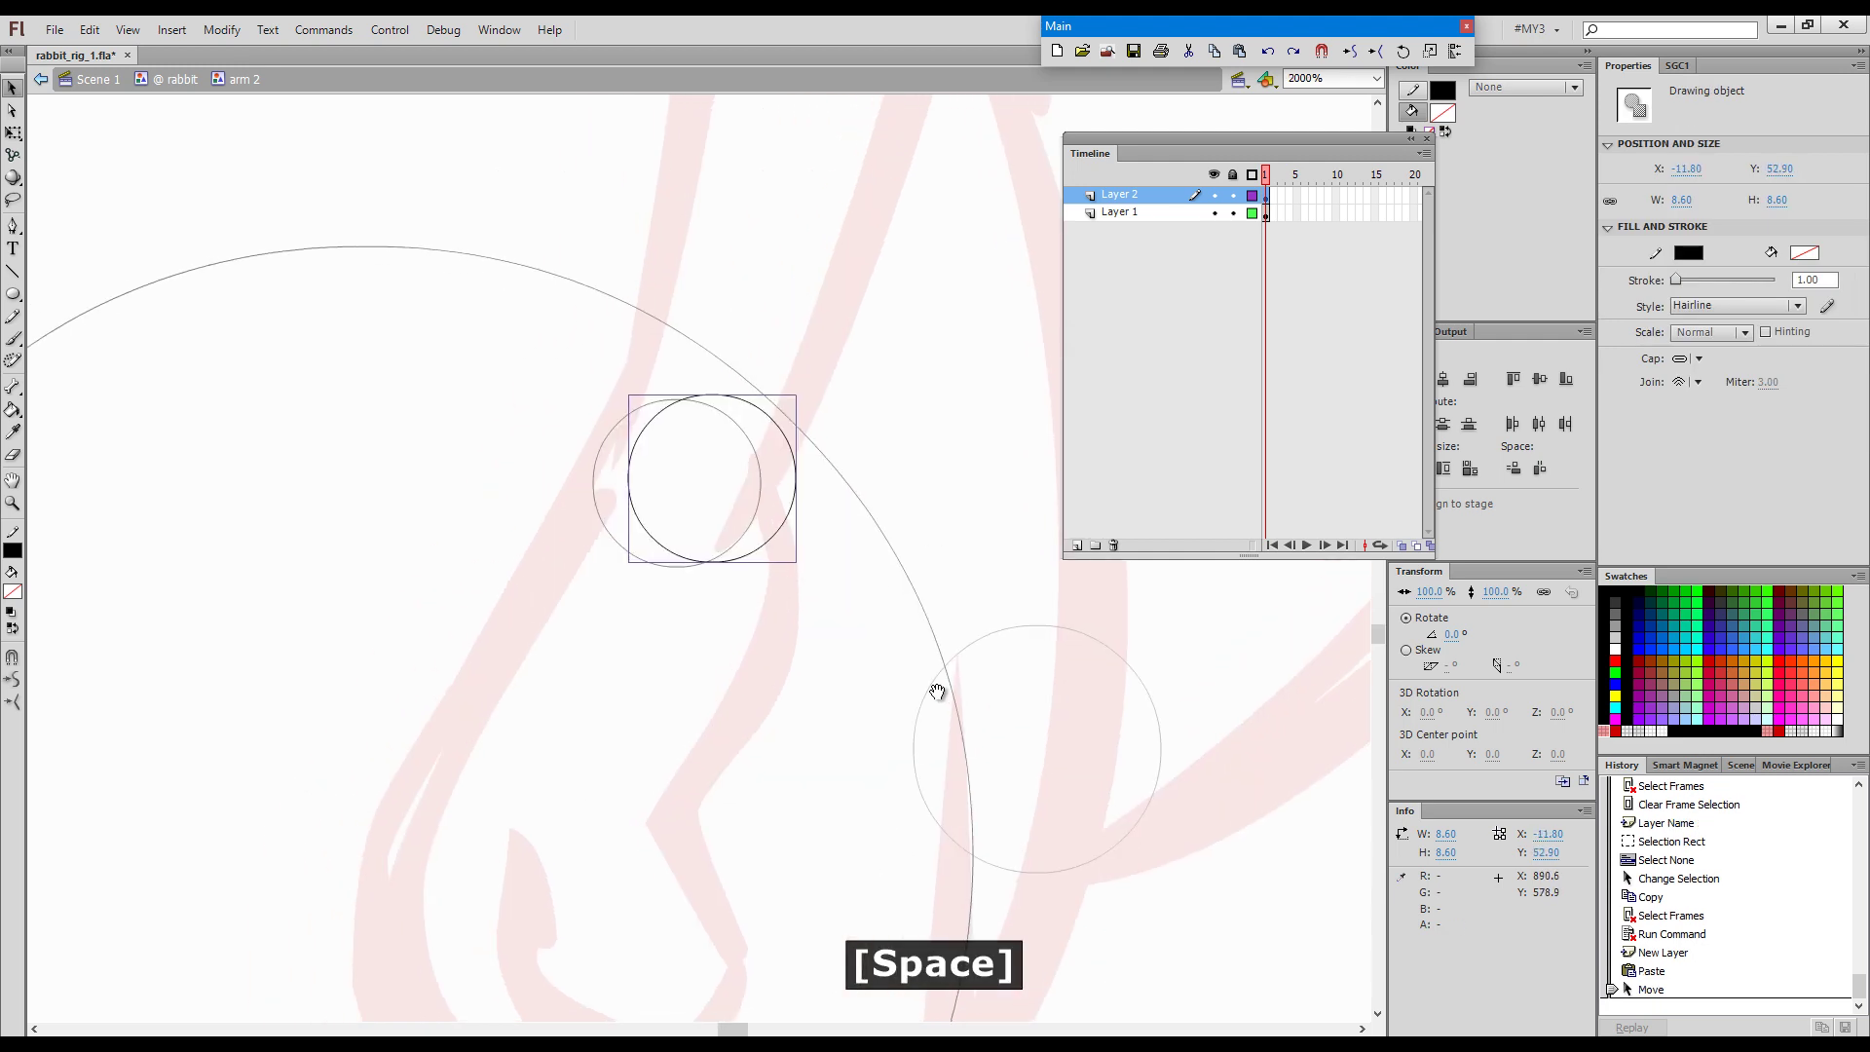
Nudge the pasted wrist circle into exact alignment with the original circle at X -13.60, Y 53.15.
key("Left")
key("Left")
key("Left")
key("Left")
key("Left")
key("Left")
key("Left")
key("Left")
key("Left")
key("Left")
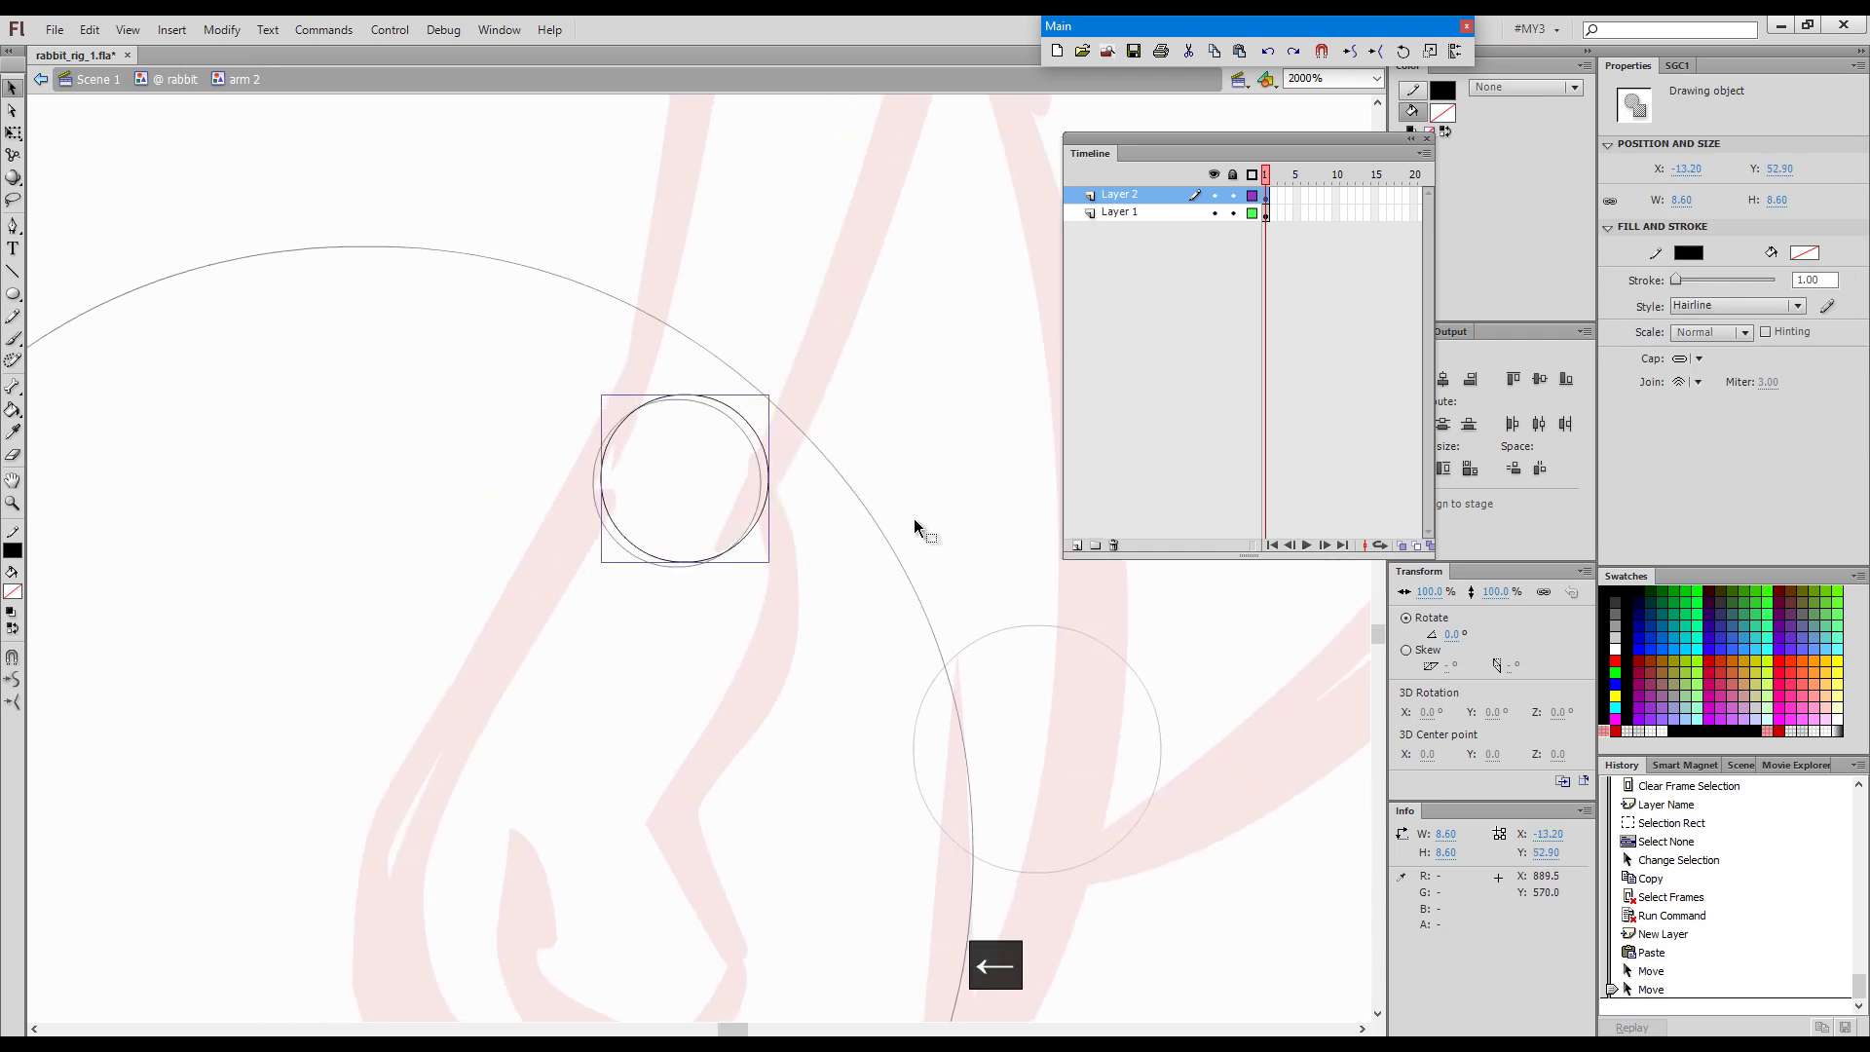
key("Down")
key("Down")
key("Down")
key("Down")
key("Down")
key("Down")
key("Down")
key("Down")
key("Down")
key("Down")
key("Left")
key("Left")
key("Left")
key("Left")
key("Left")
key("Left")
key("Left")
key("Left")
key("Up")
key("Up")
key("Up")
key("Up")
key("Up")
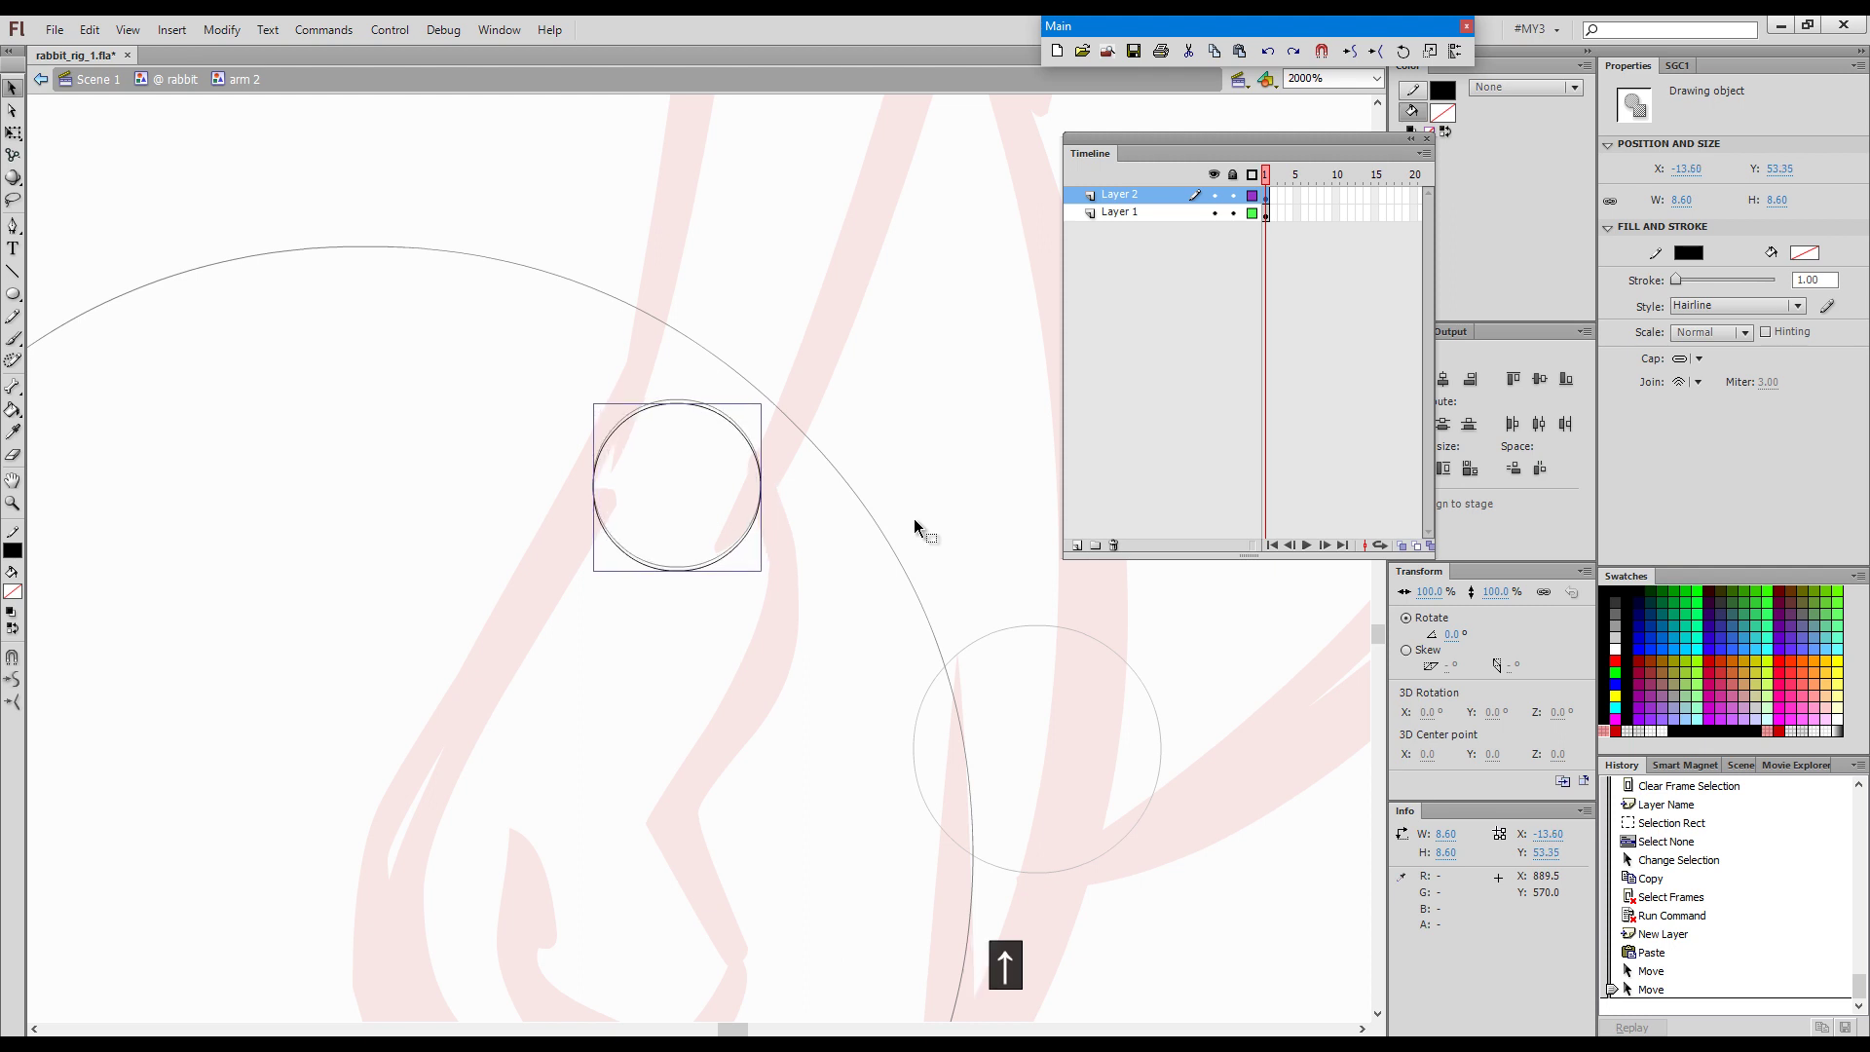
key("Left")
key("Left")
key("Left")
key("Left")
key("Right")
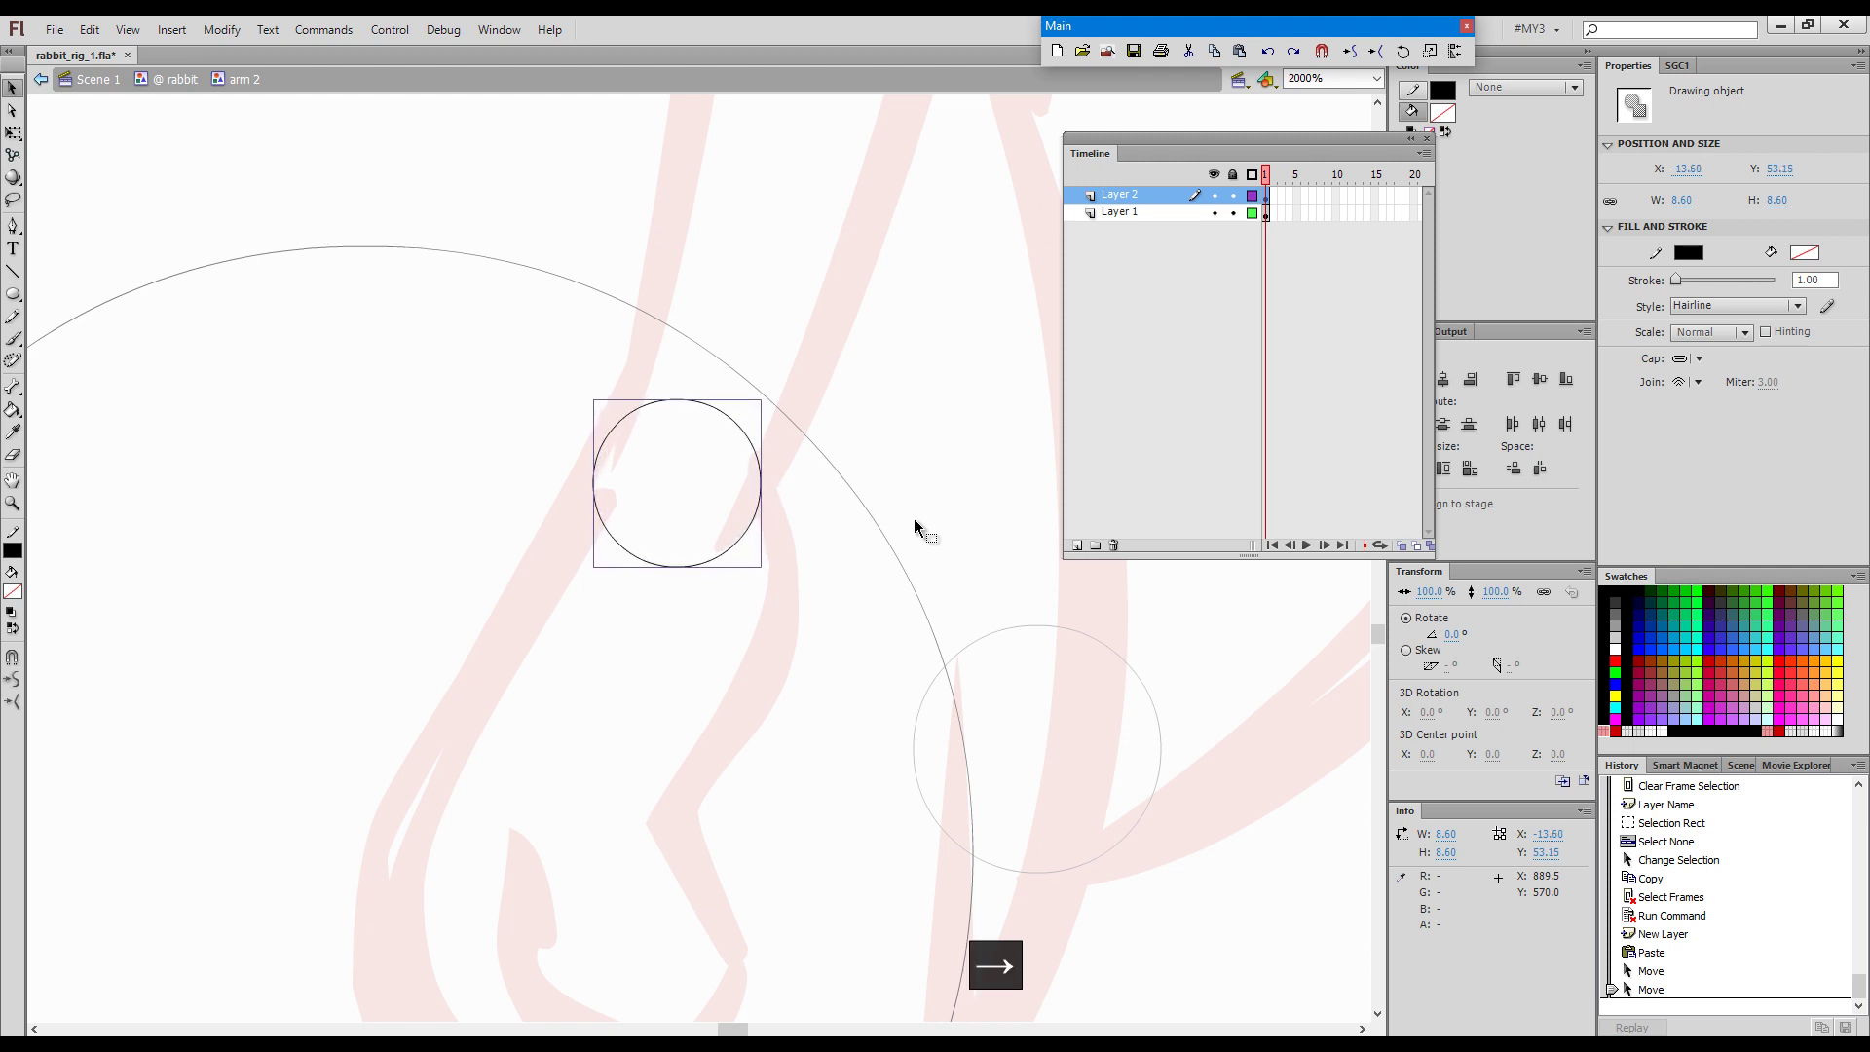
Return to the rabbit symbol, lock the arm 2 layer and show it as outlines.
double_click(971, 512)
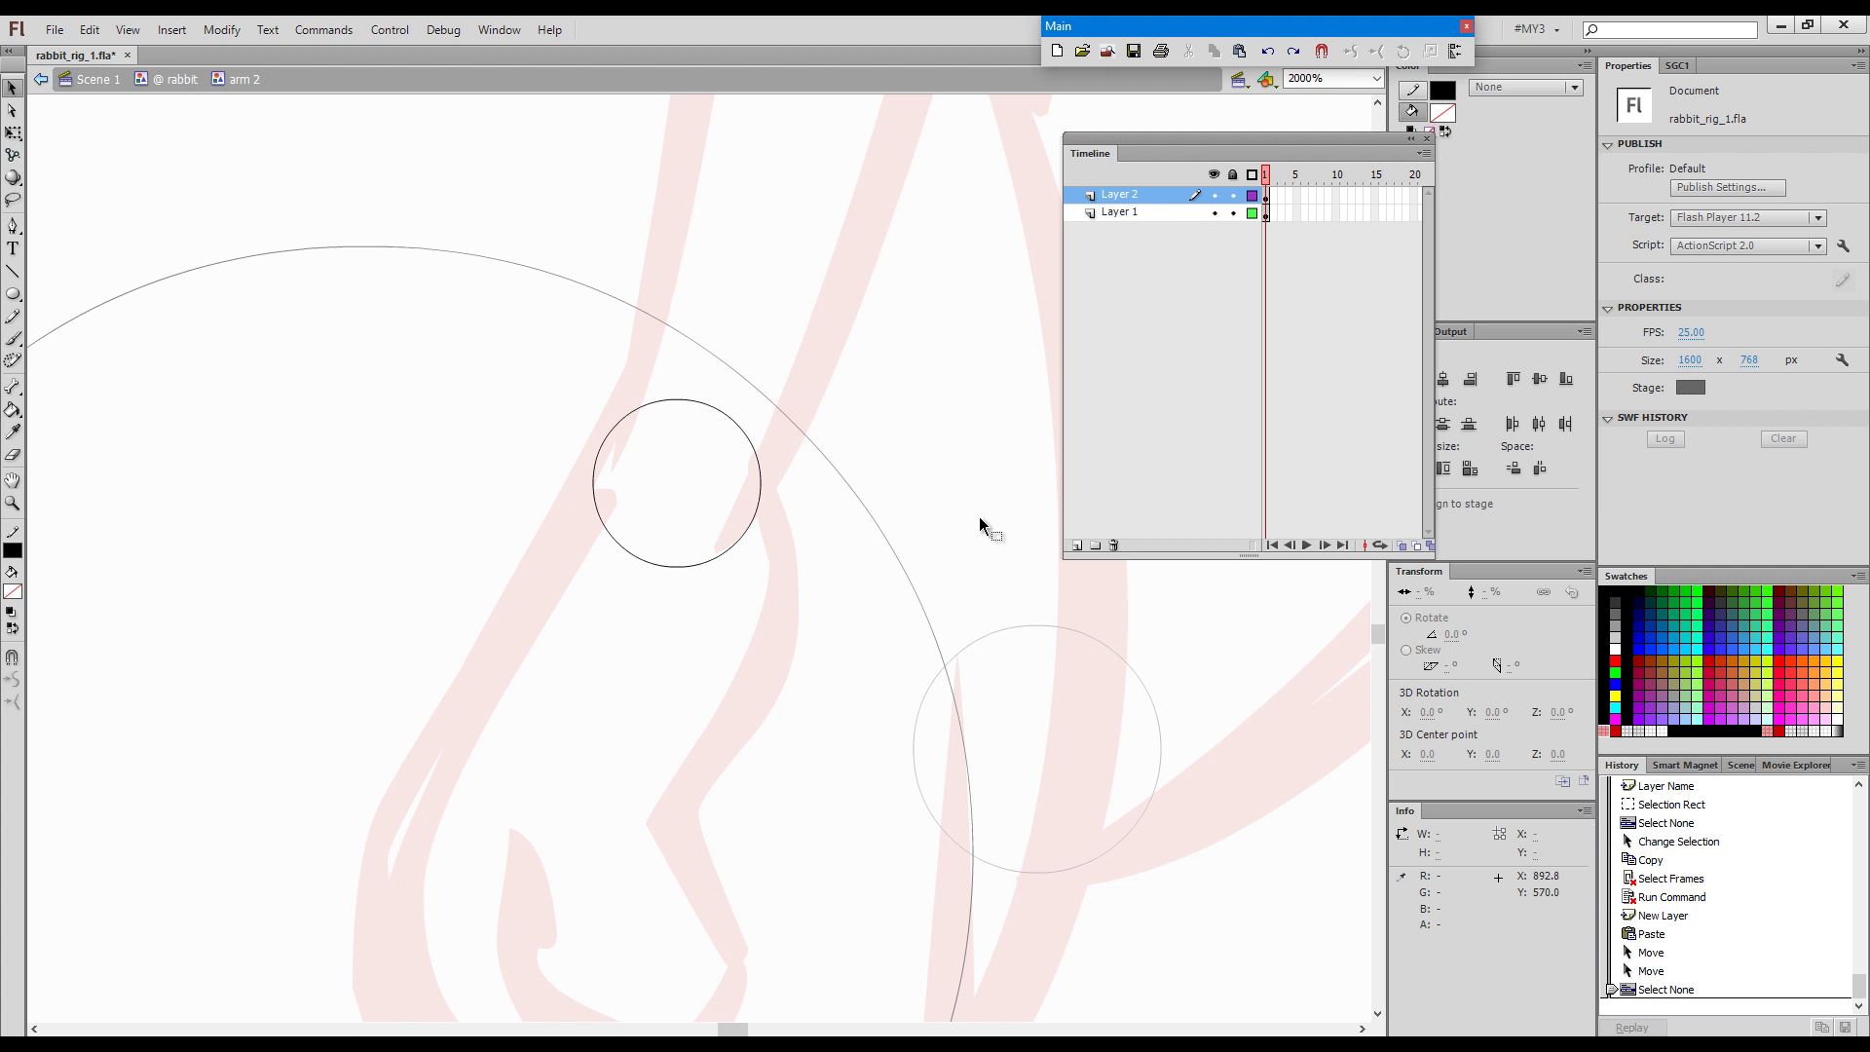
key("ctrl+a")
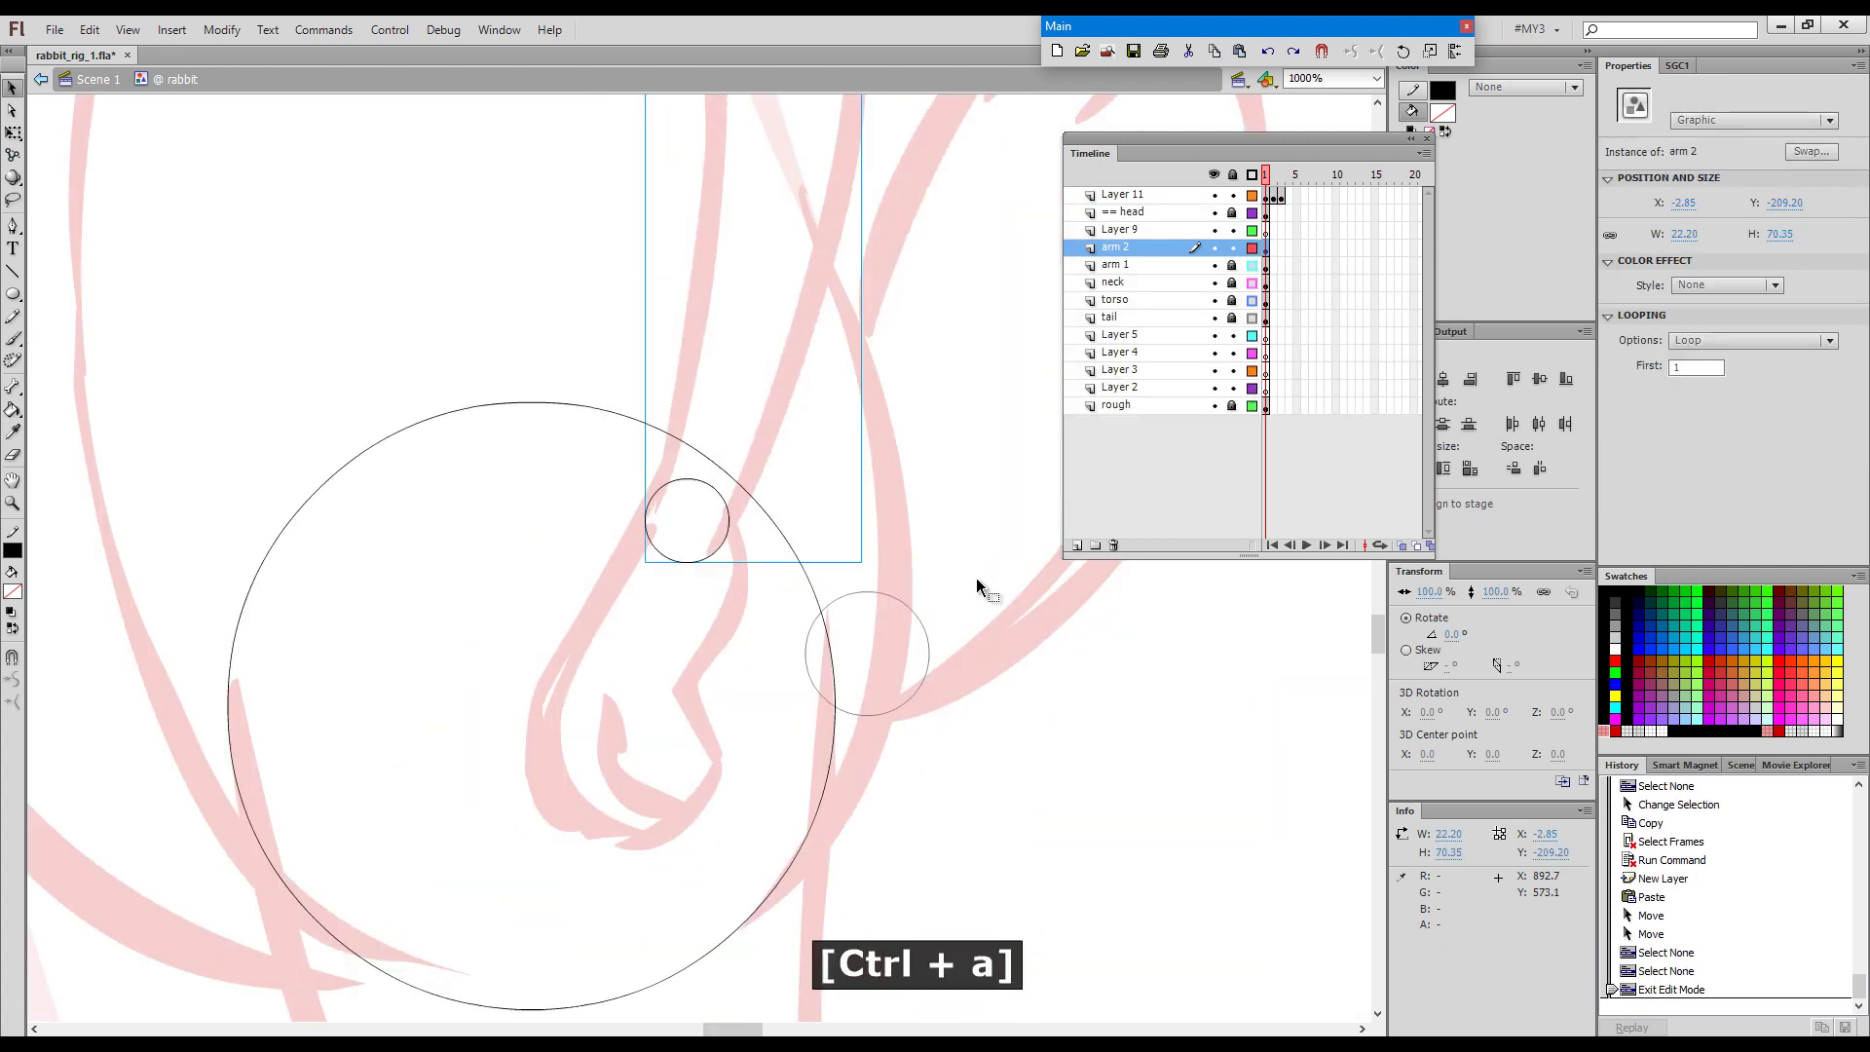
key("ctrl+minus")
left_click(1232, 248)
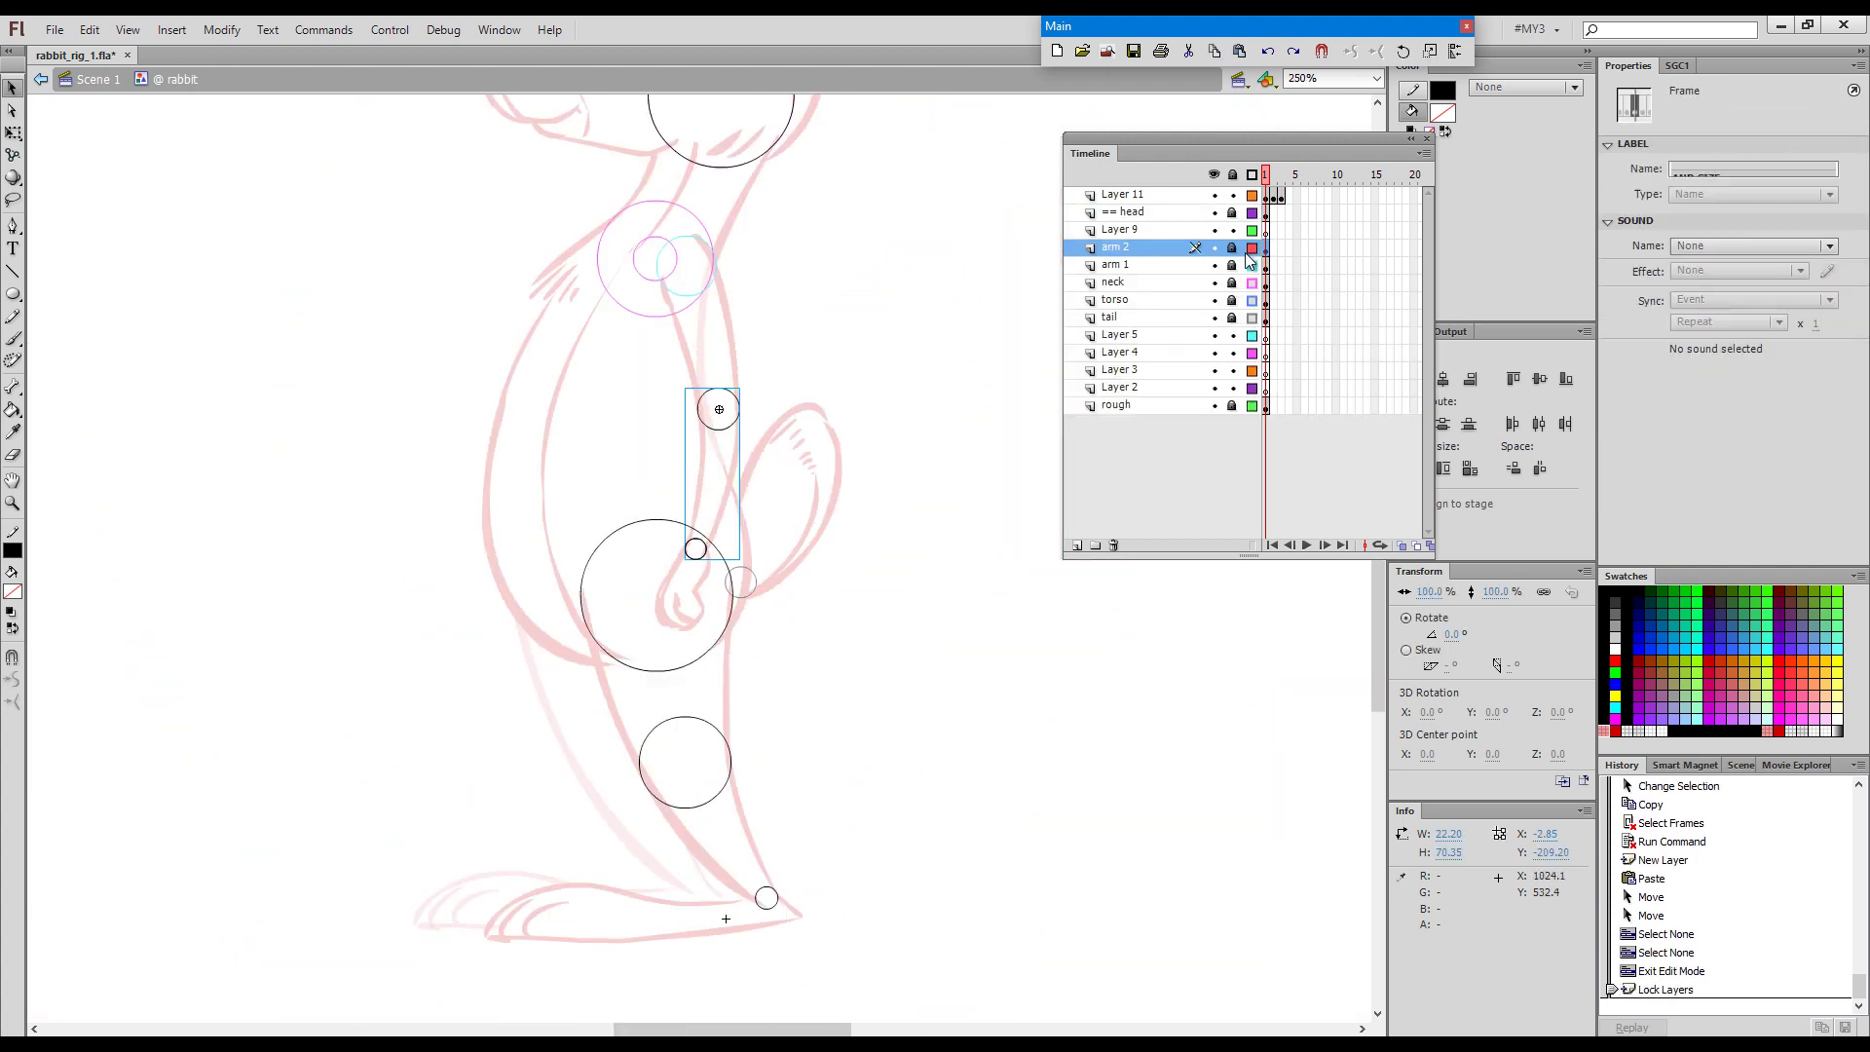
left_click(1251, 248)
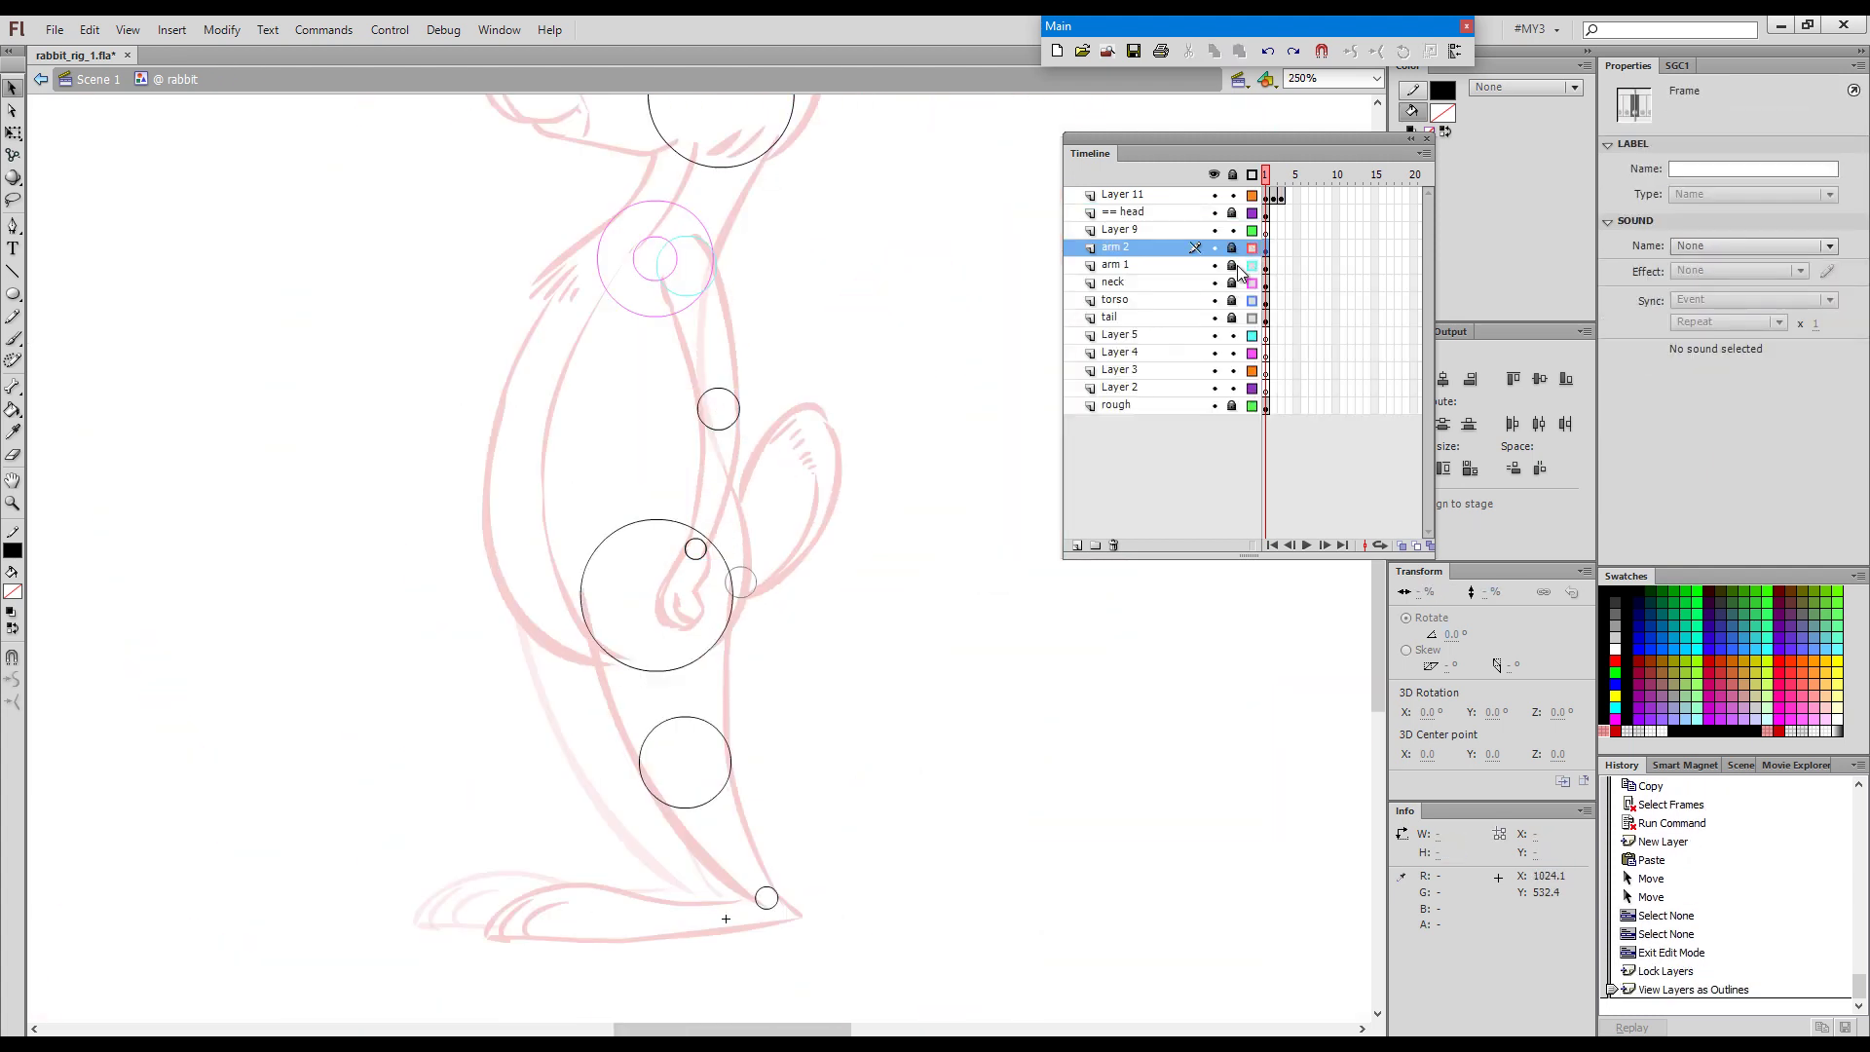
Convert the original wrist circle on Layer 11 into a graphic symbol named hand.
left_click(695, 548)
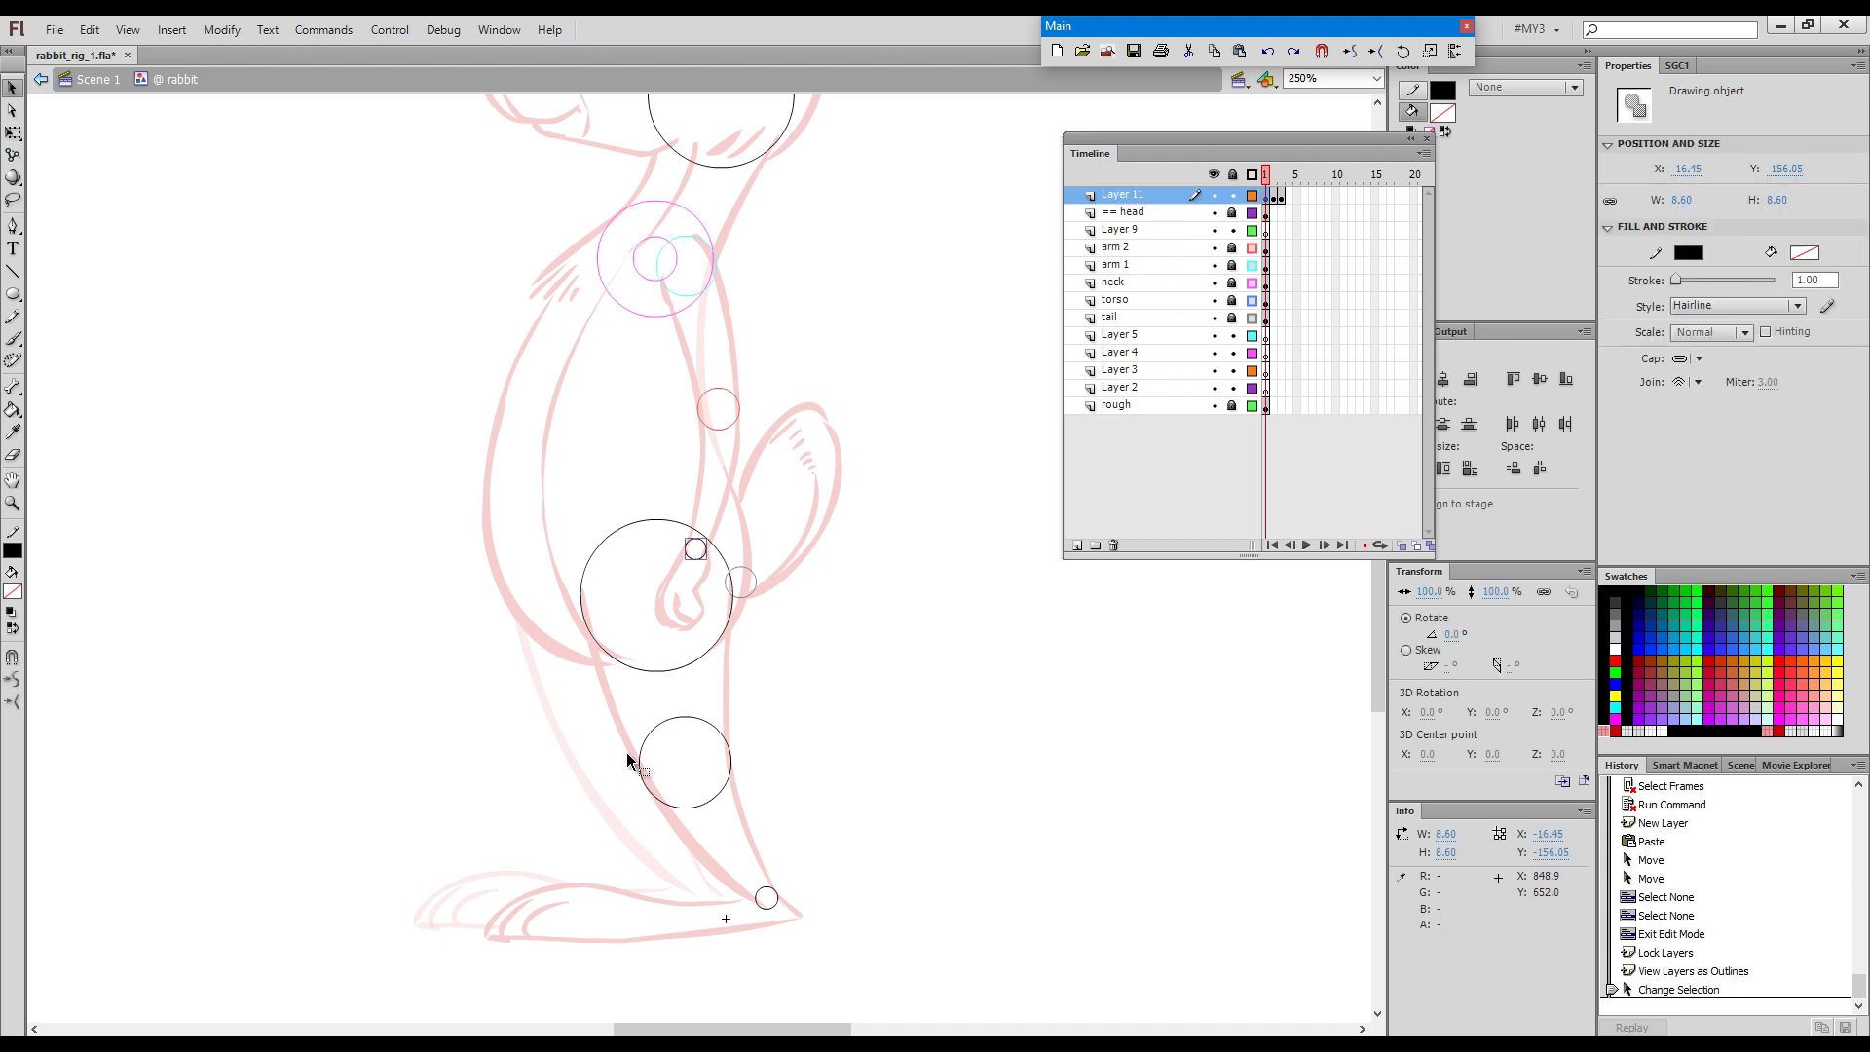
key("F8")
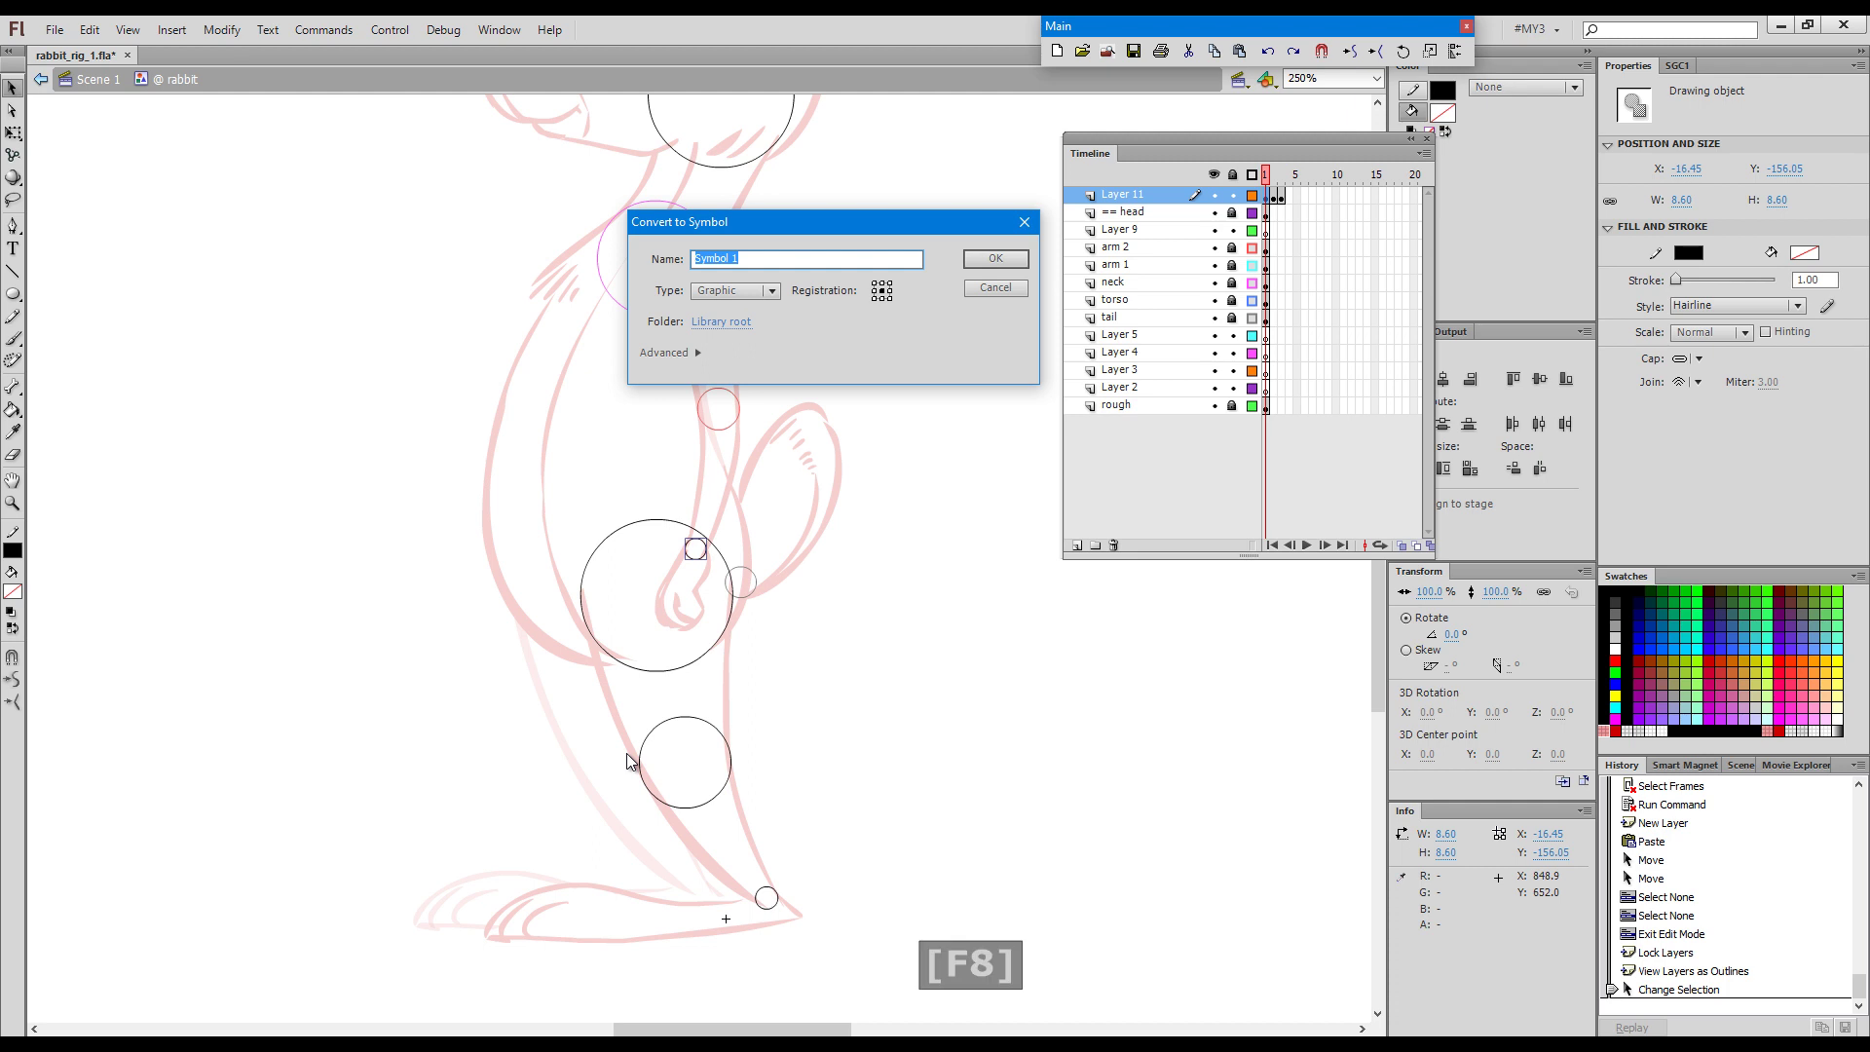
type("hand")
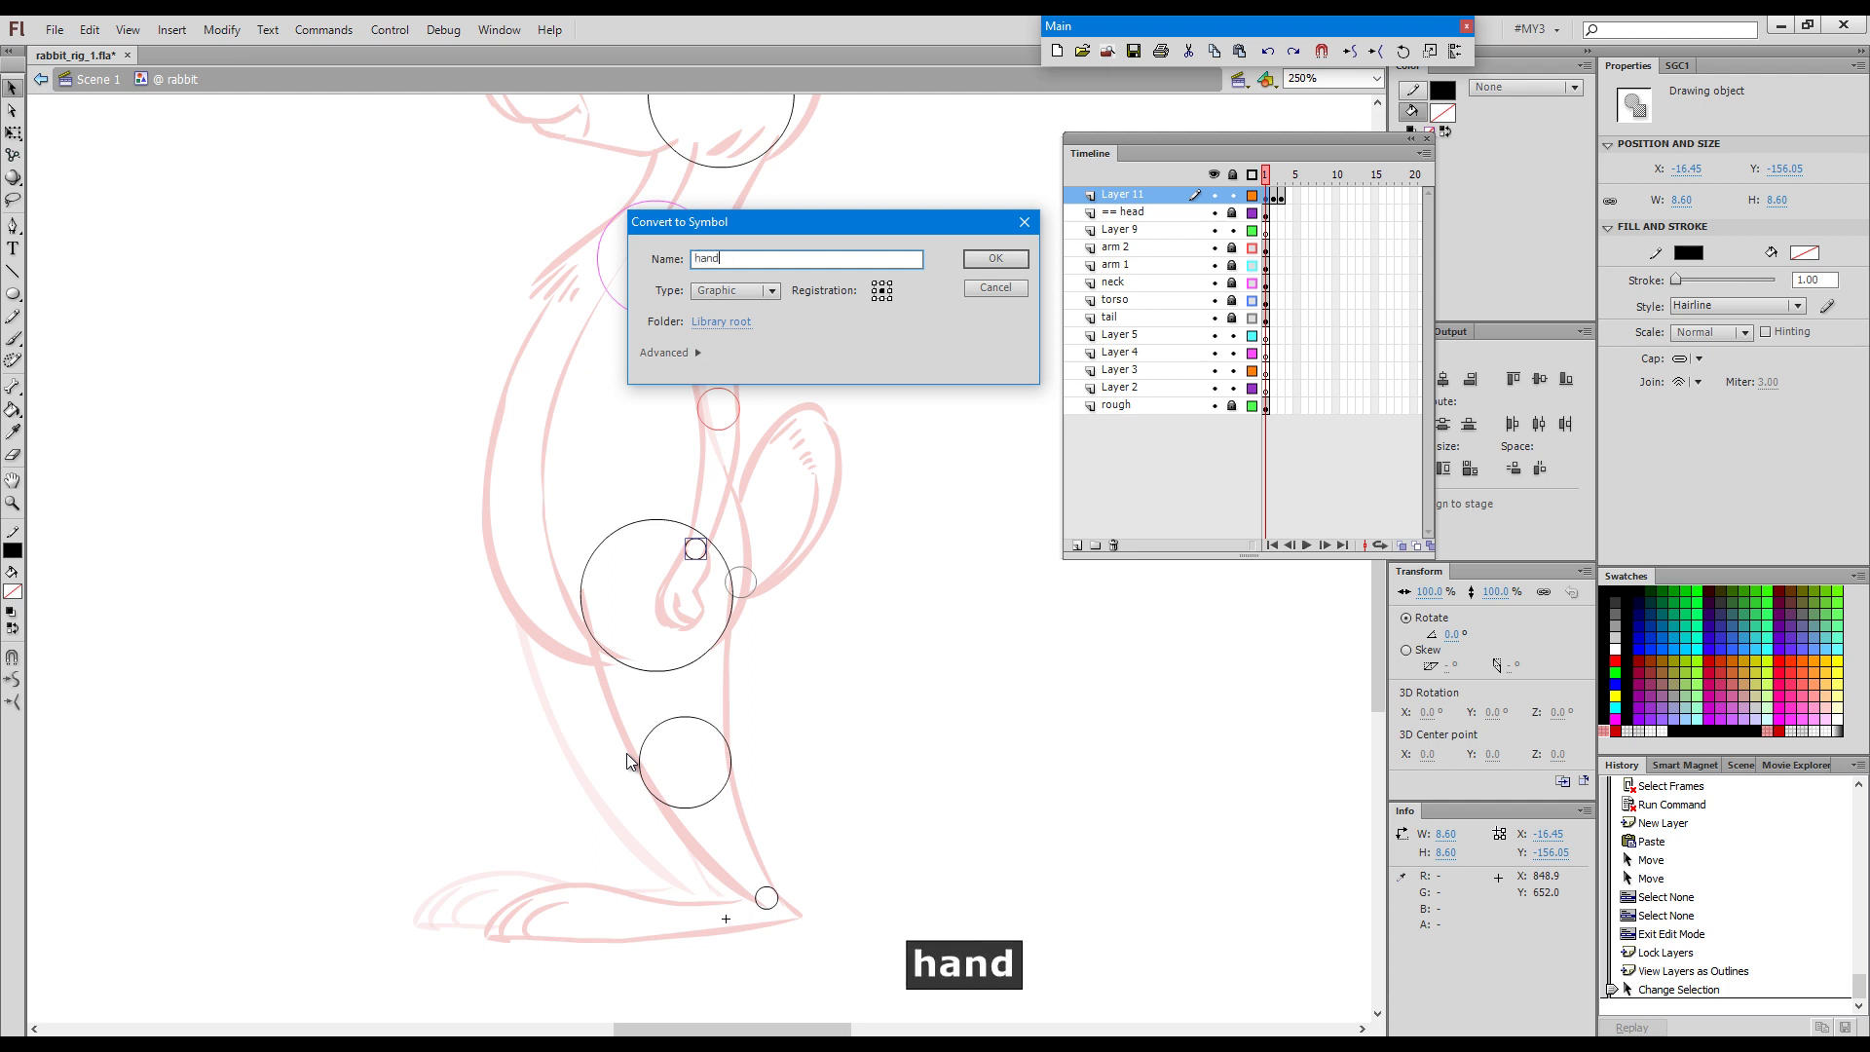
left_click(996, 263)
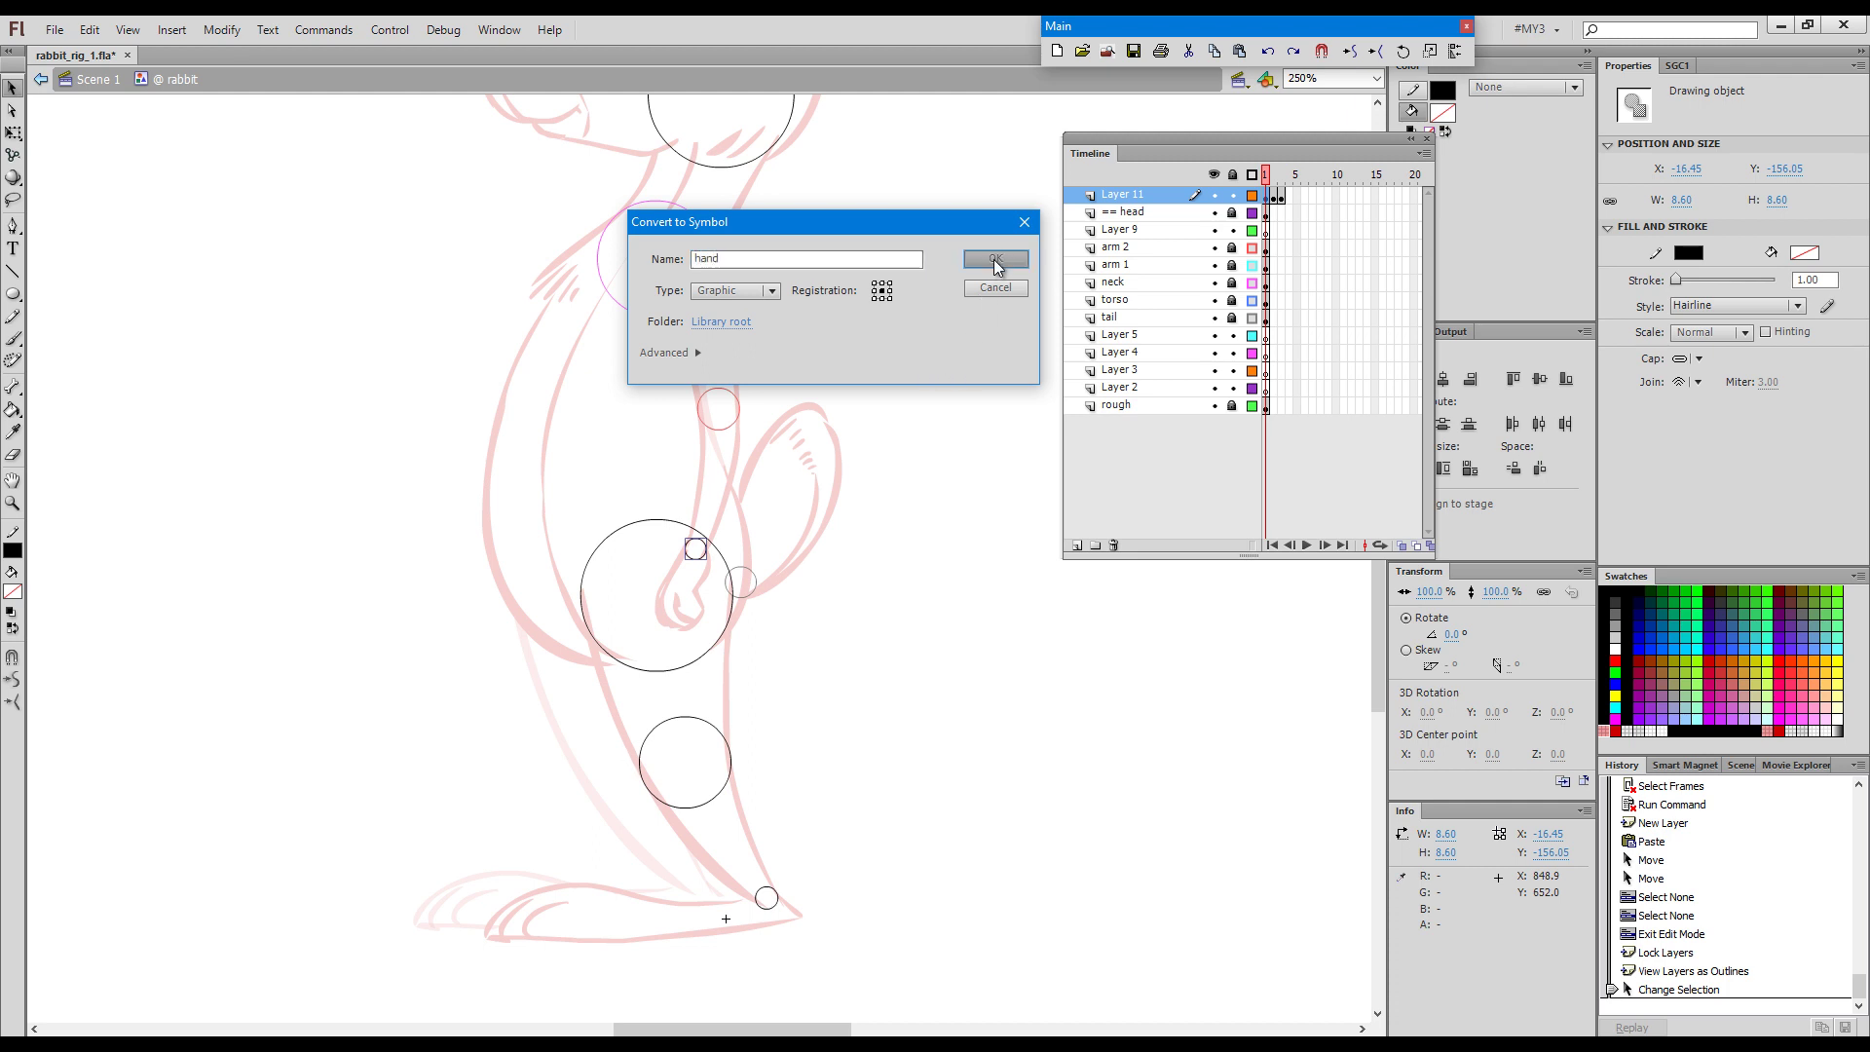
Move the hand symbol in place onto Layer 9, rename that layer hand and lock it.
key("ctrl")
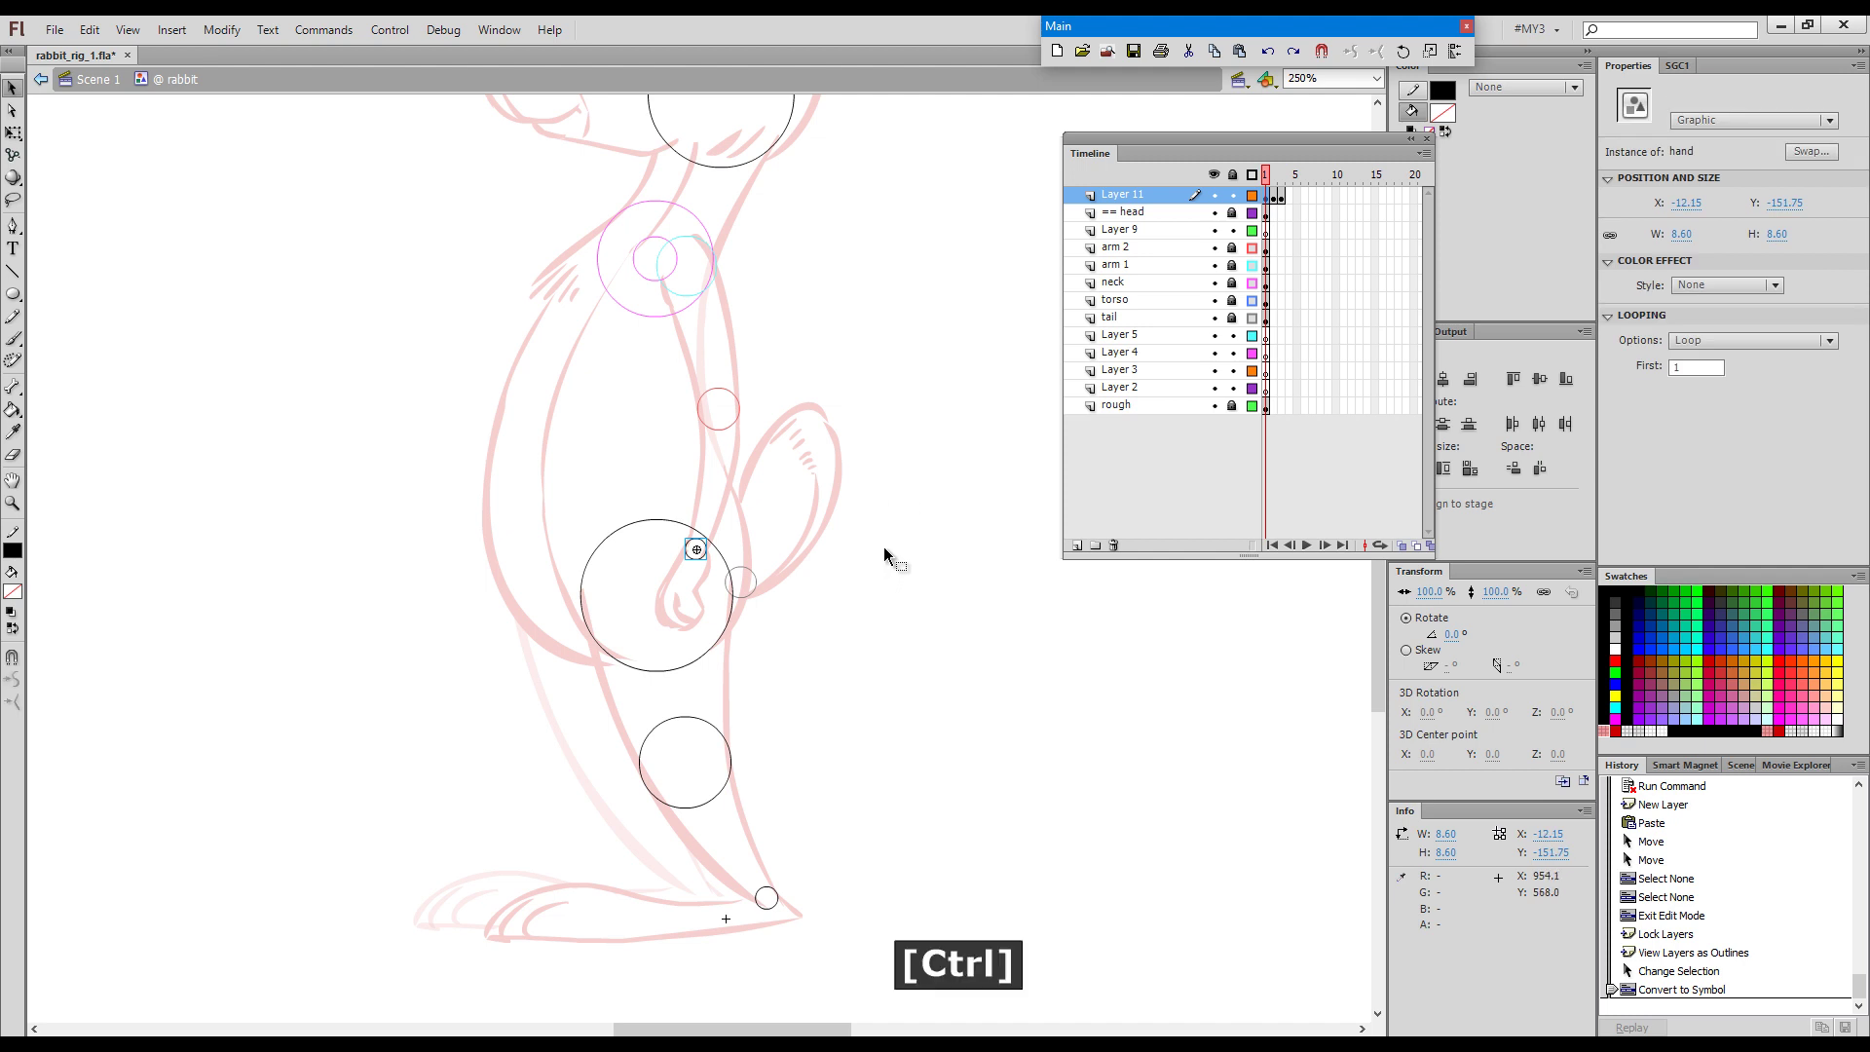
key("ctrl+x")
left_click(1266, 230)
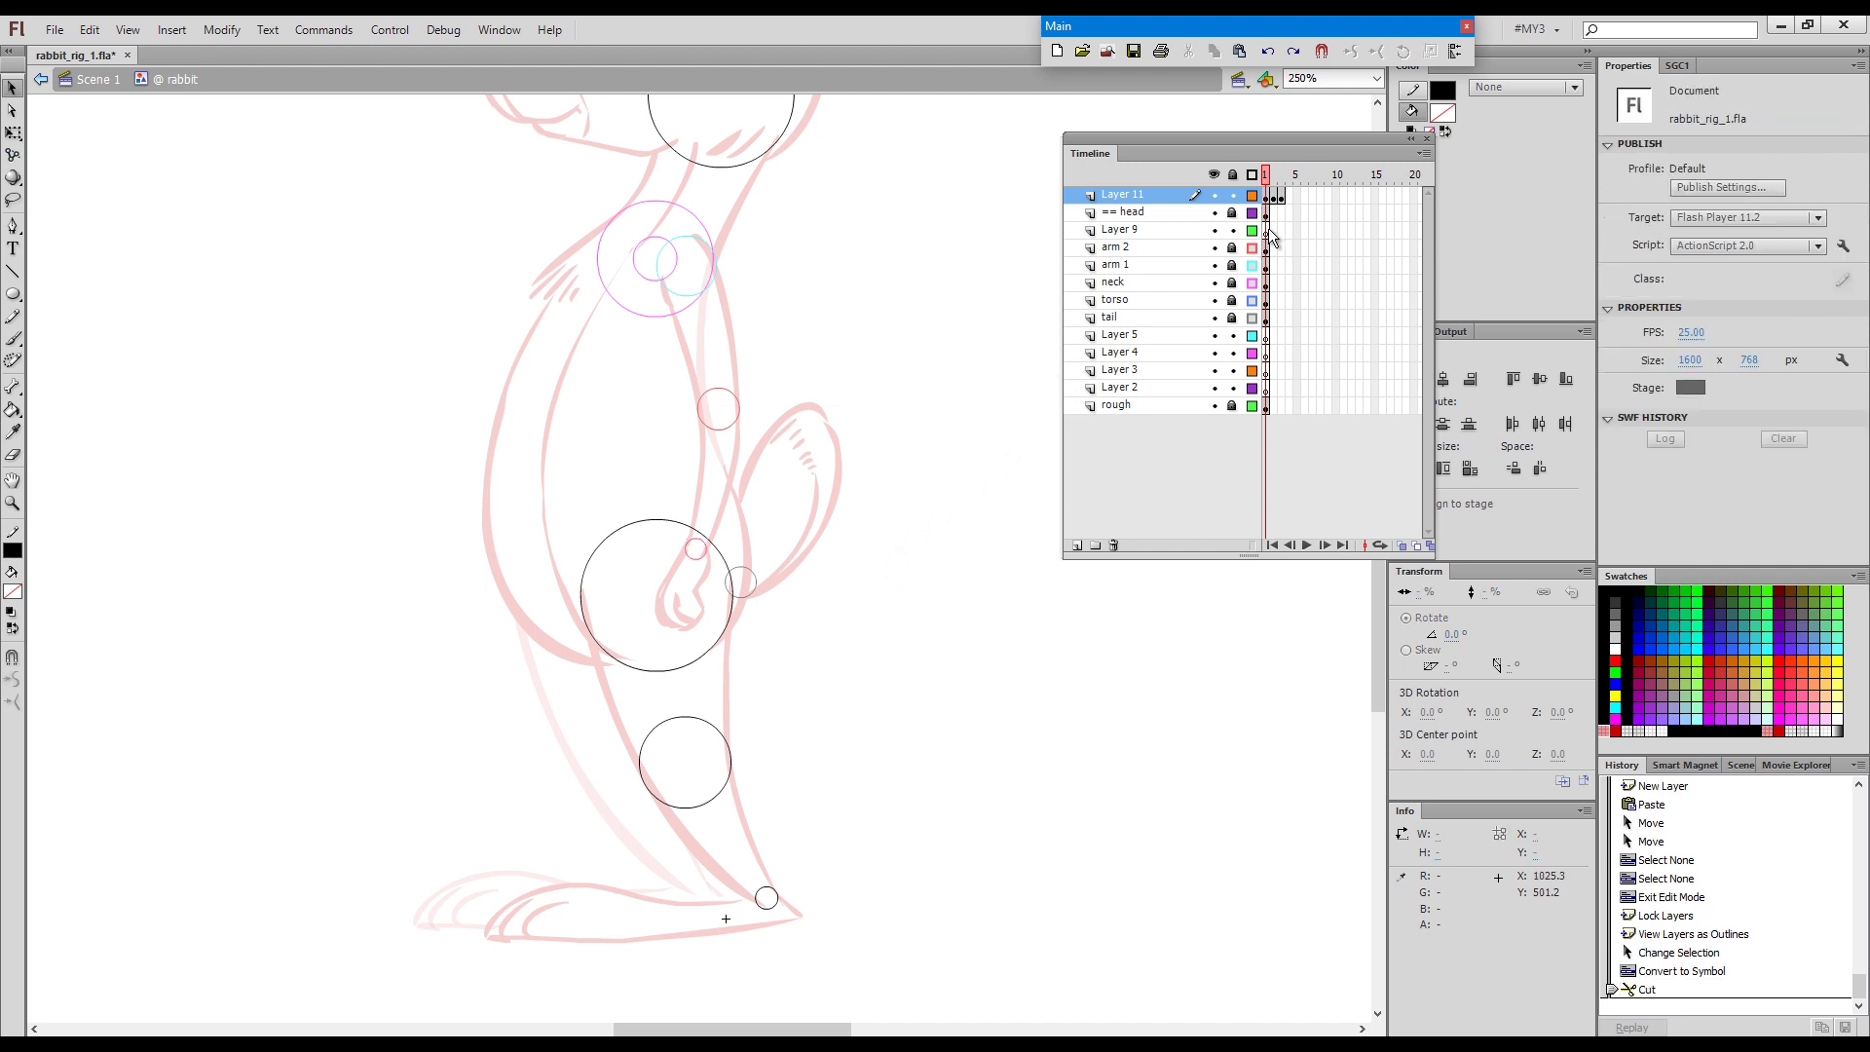
key("ctrl+shift+v")
left_click(1134, 234)
double_click(1097, 230)
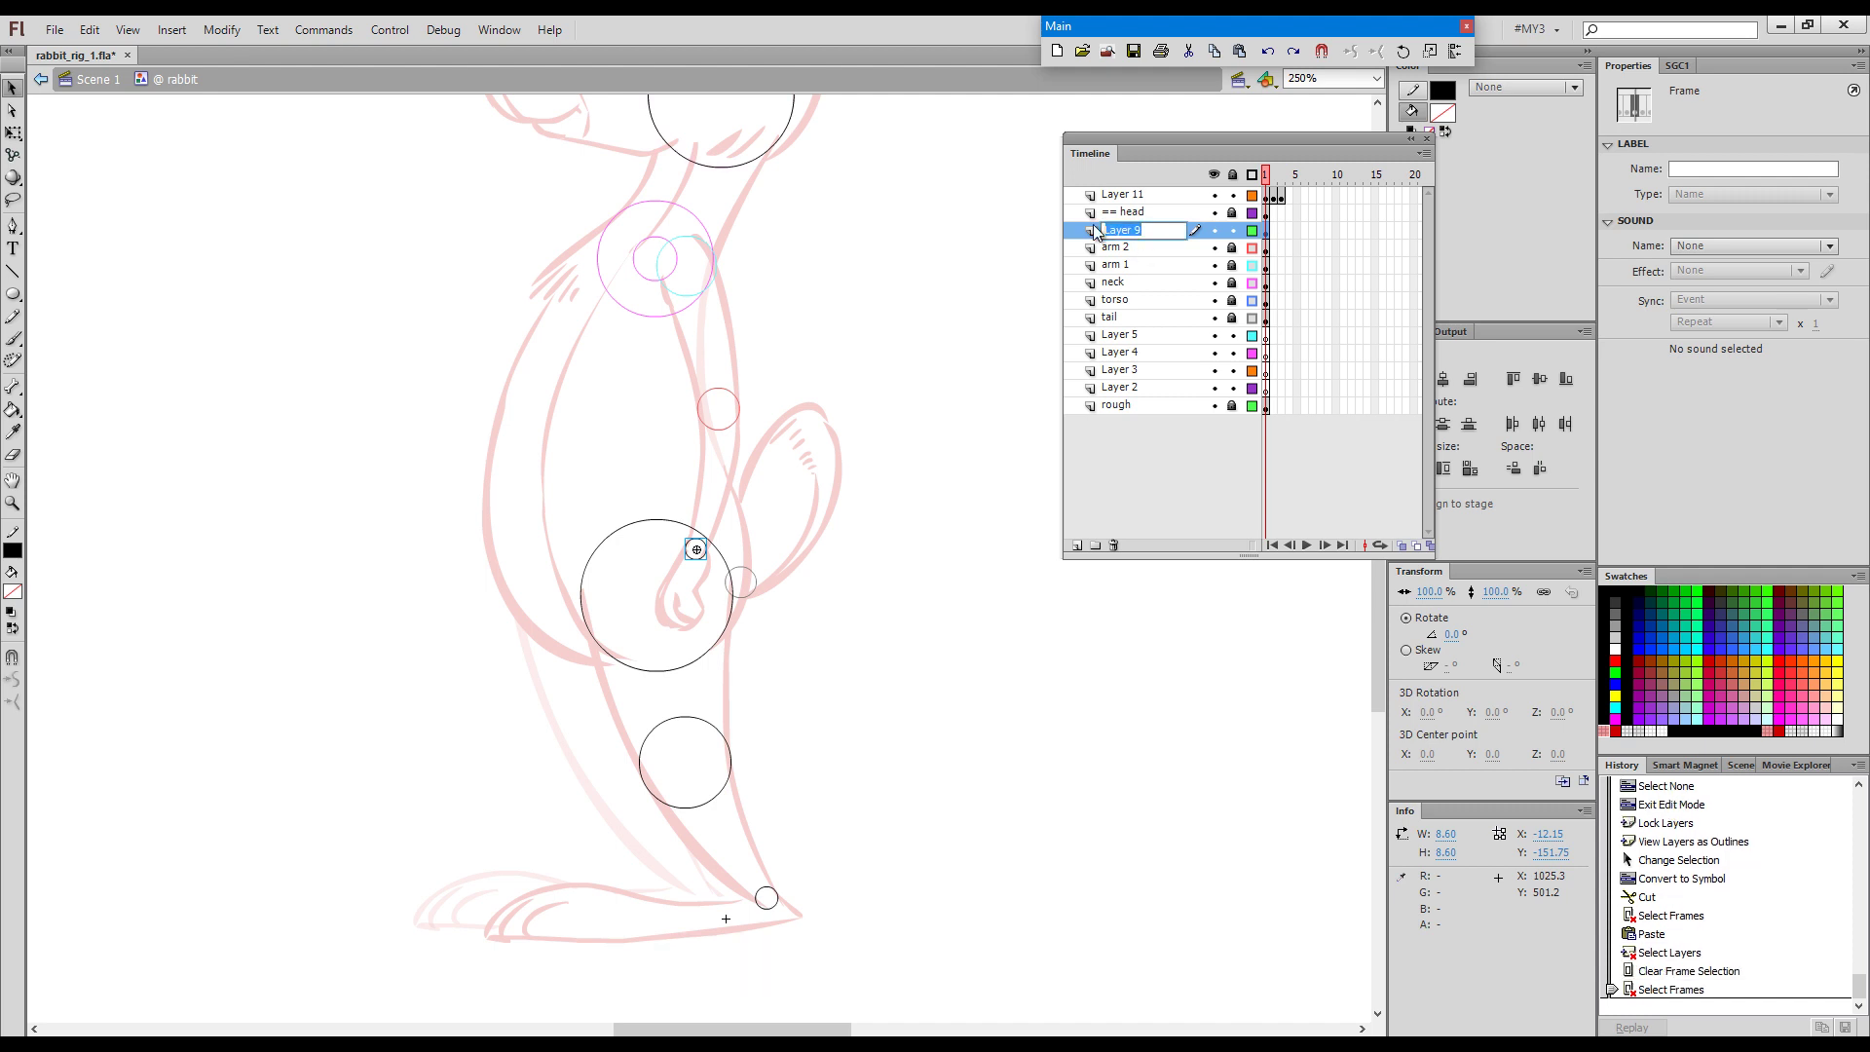
type("hand")
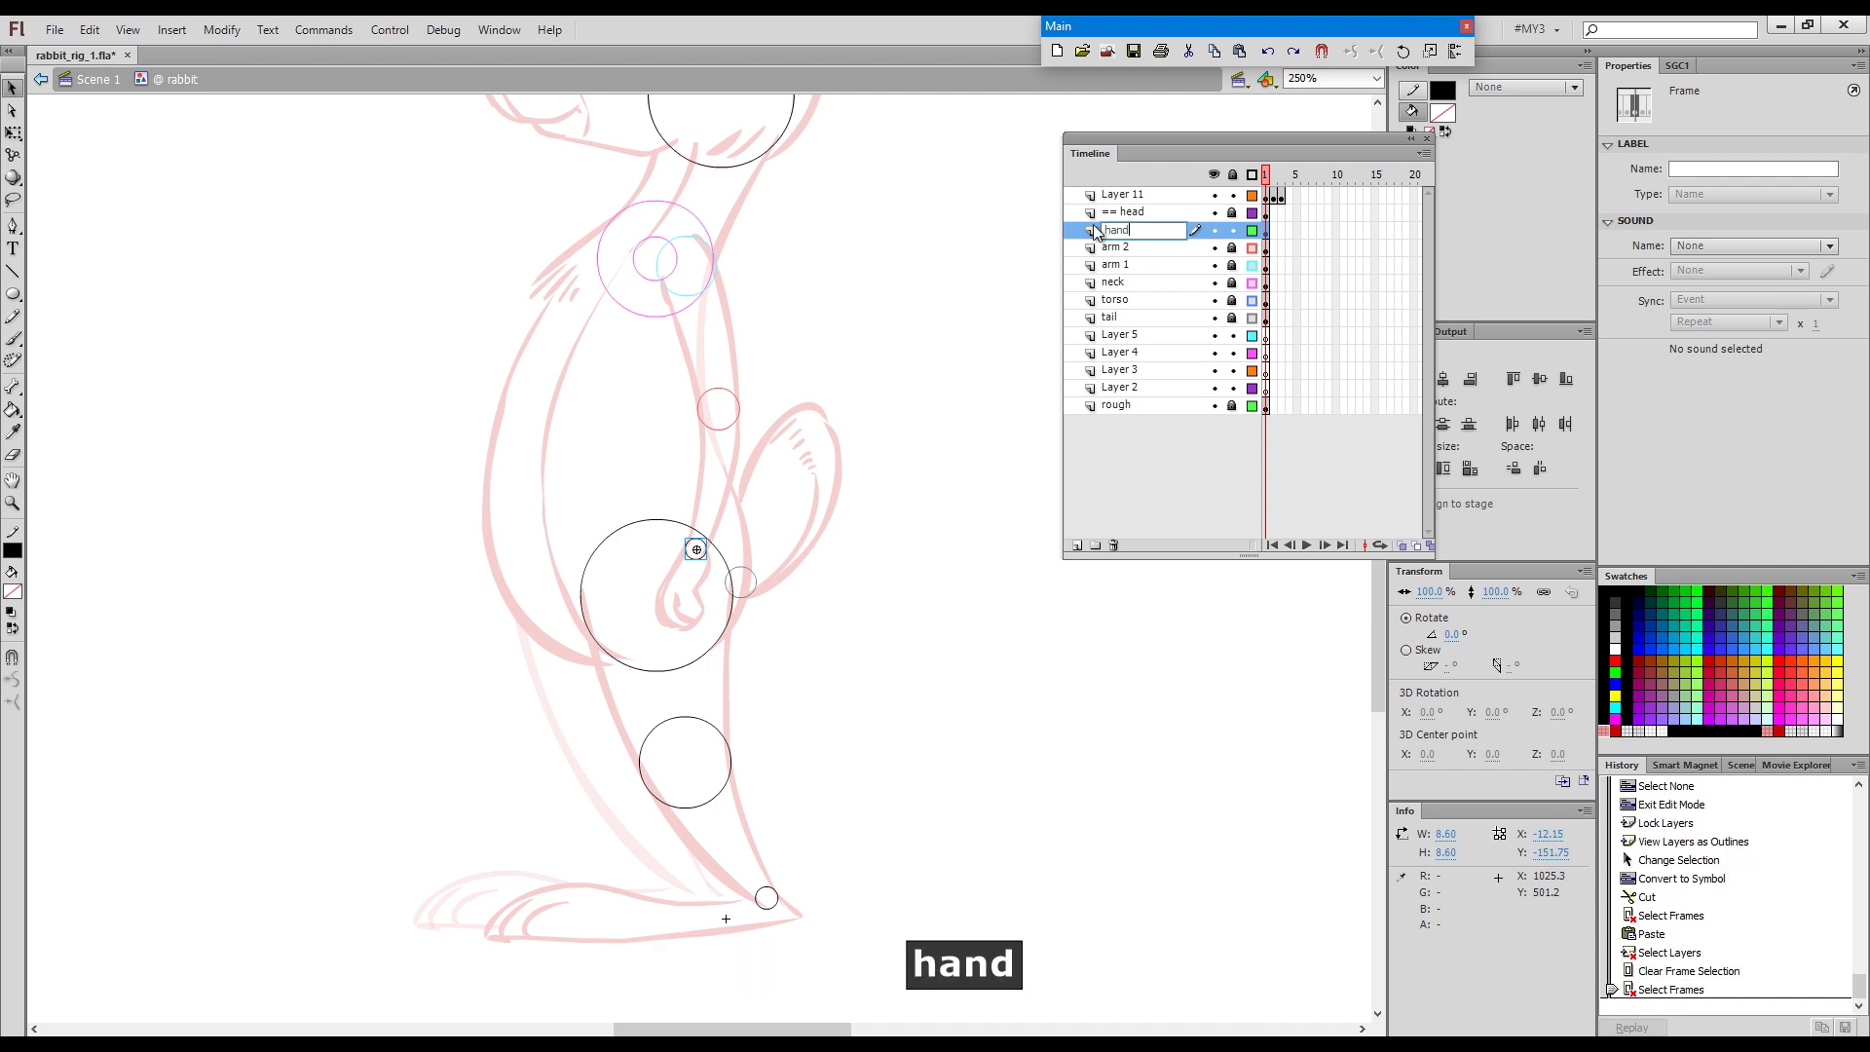
key("Return")
left_click(1231, 230)
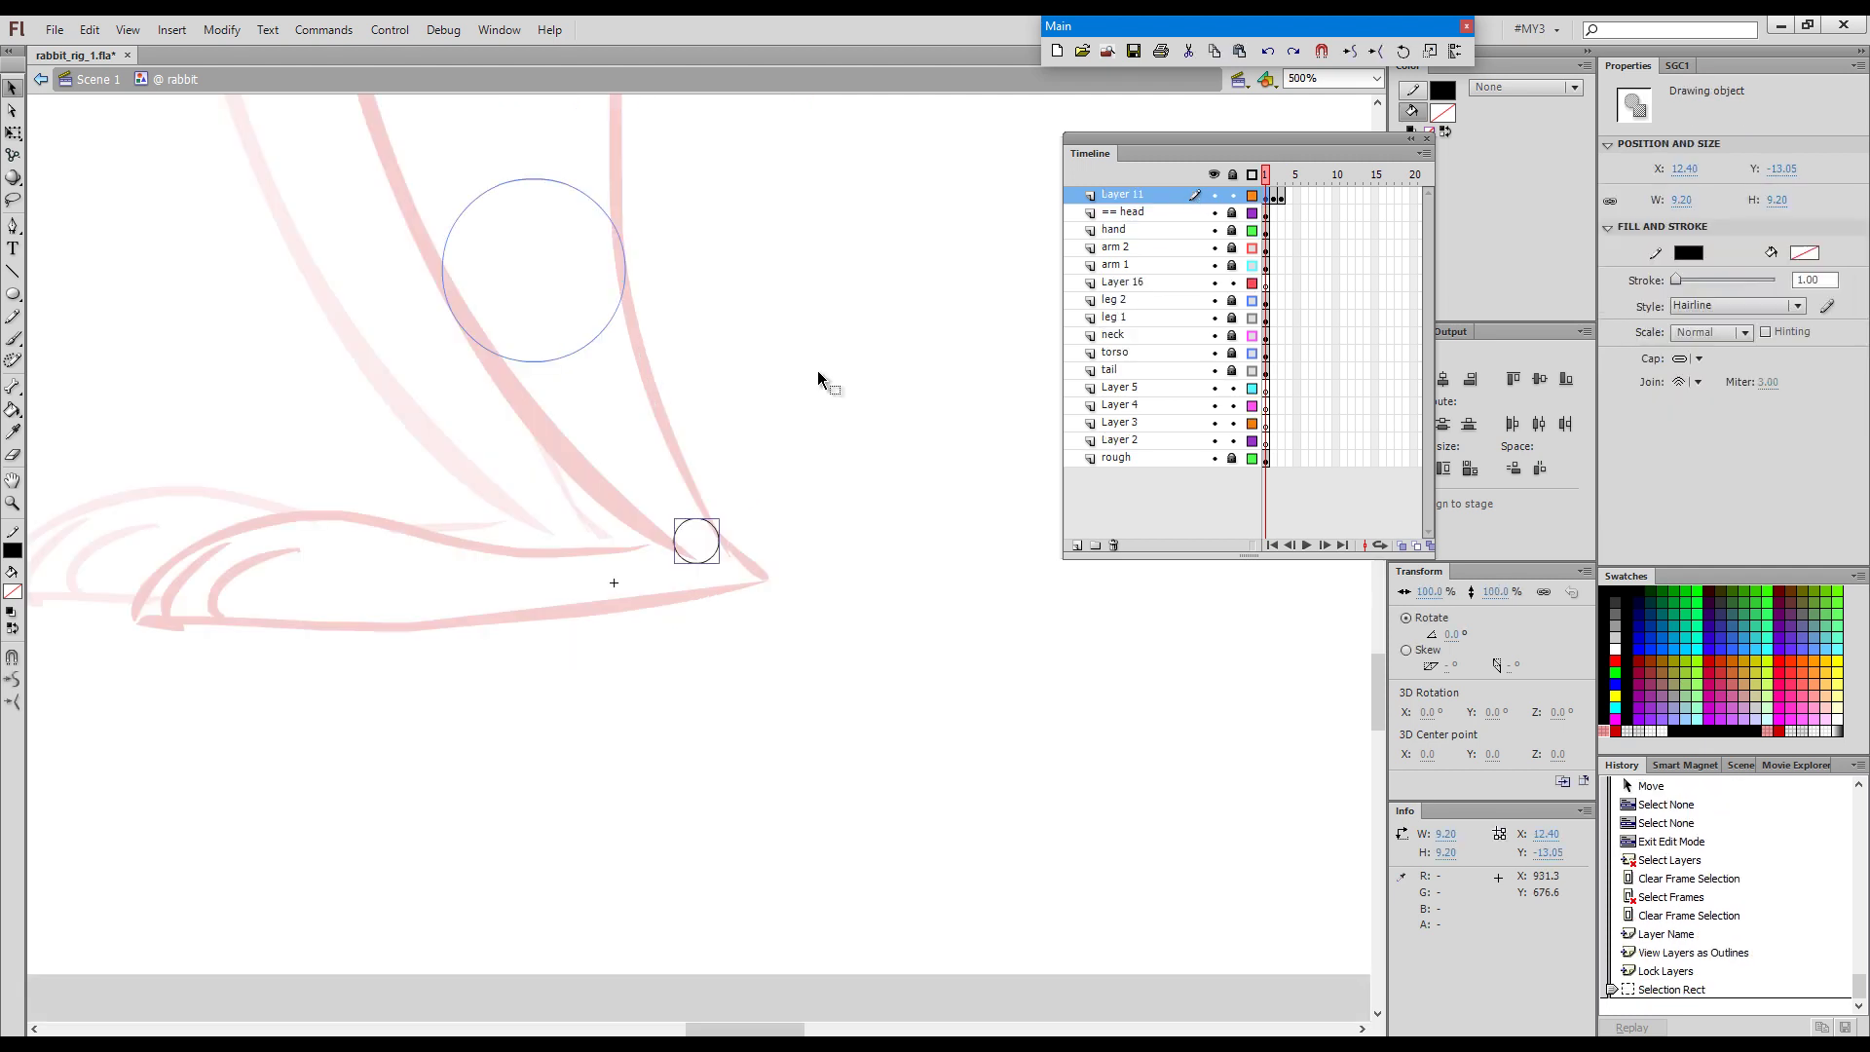
Convert the small ankle circle on Layer 11 into a graphic symbol named foot.
key("F8")
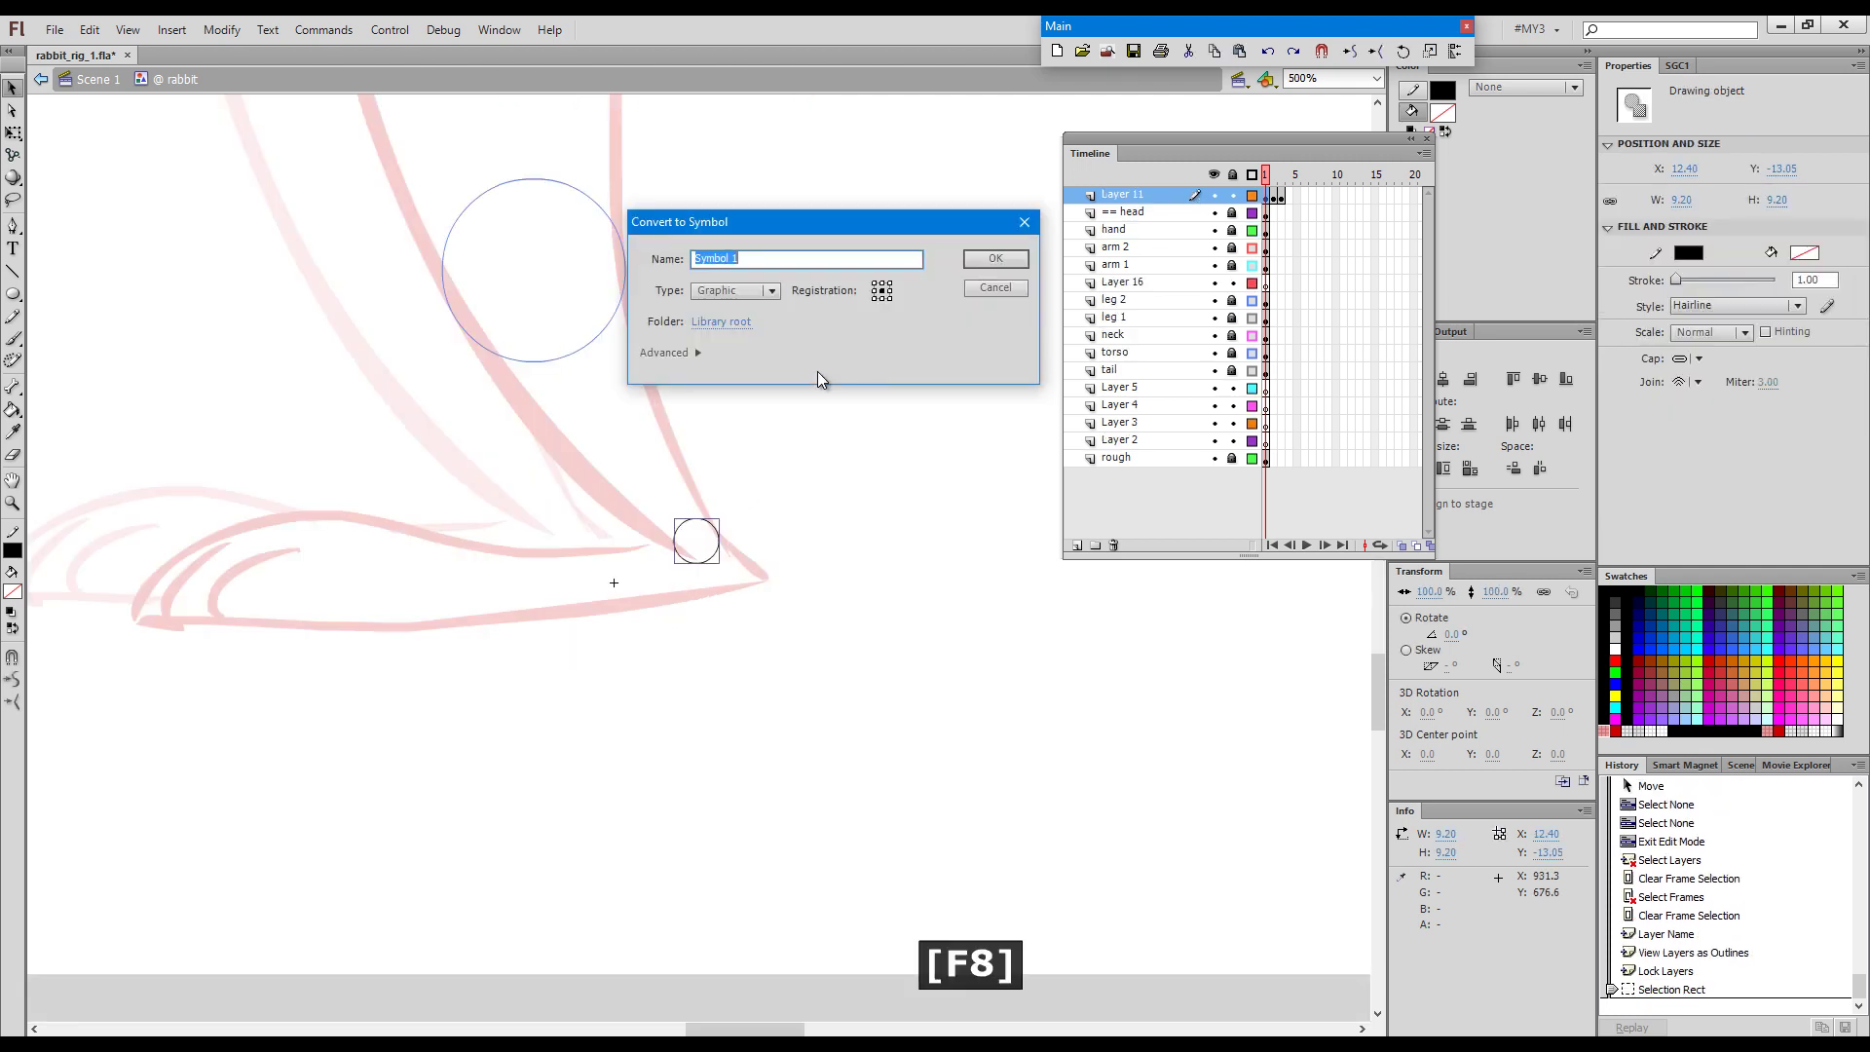
type("foot")
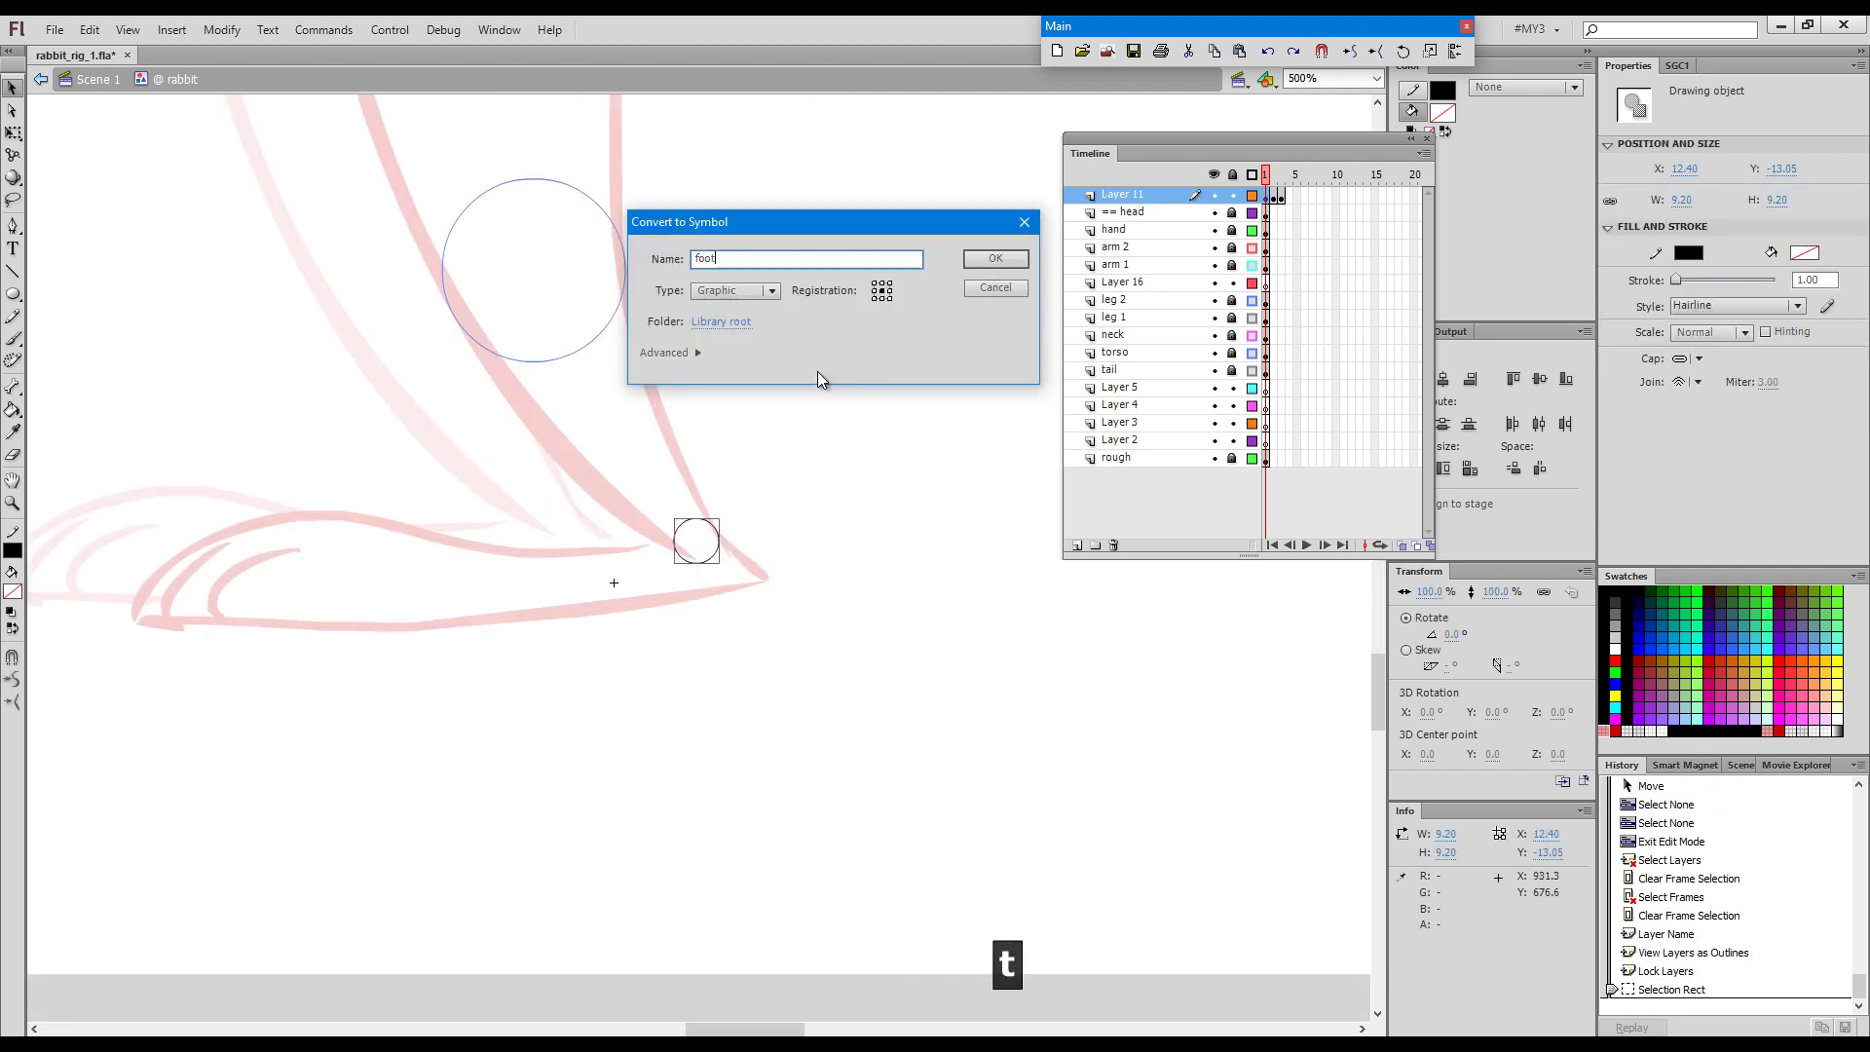
key("Return")
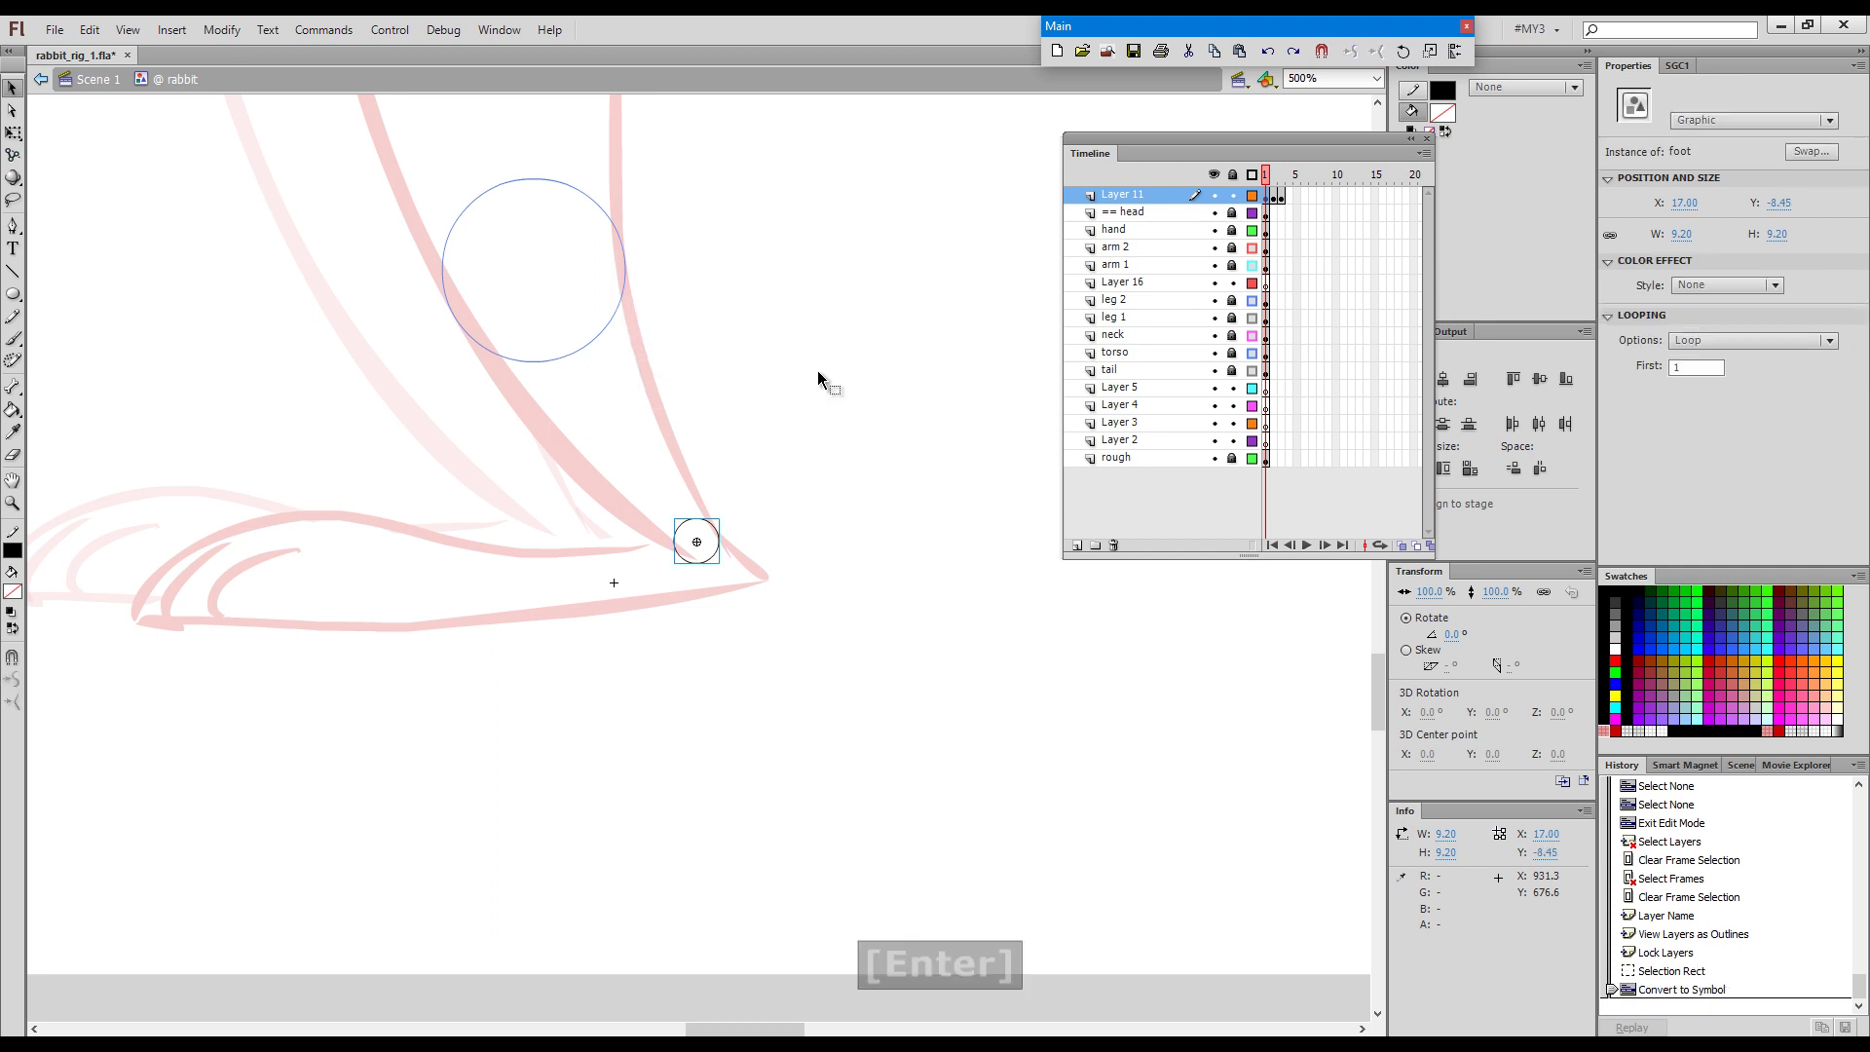
Move the foot symbol in place onto Layer 16, rename that layer foot and lock it.
key("ctrl+x")
left_click(1266, 282)
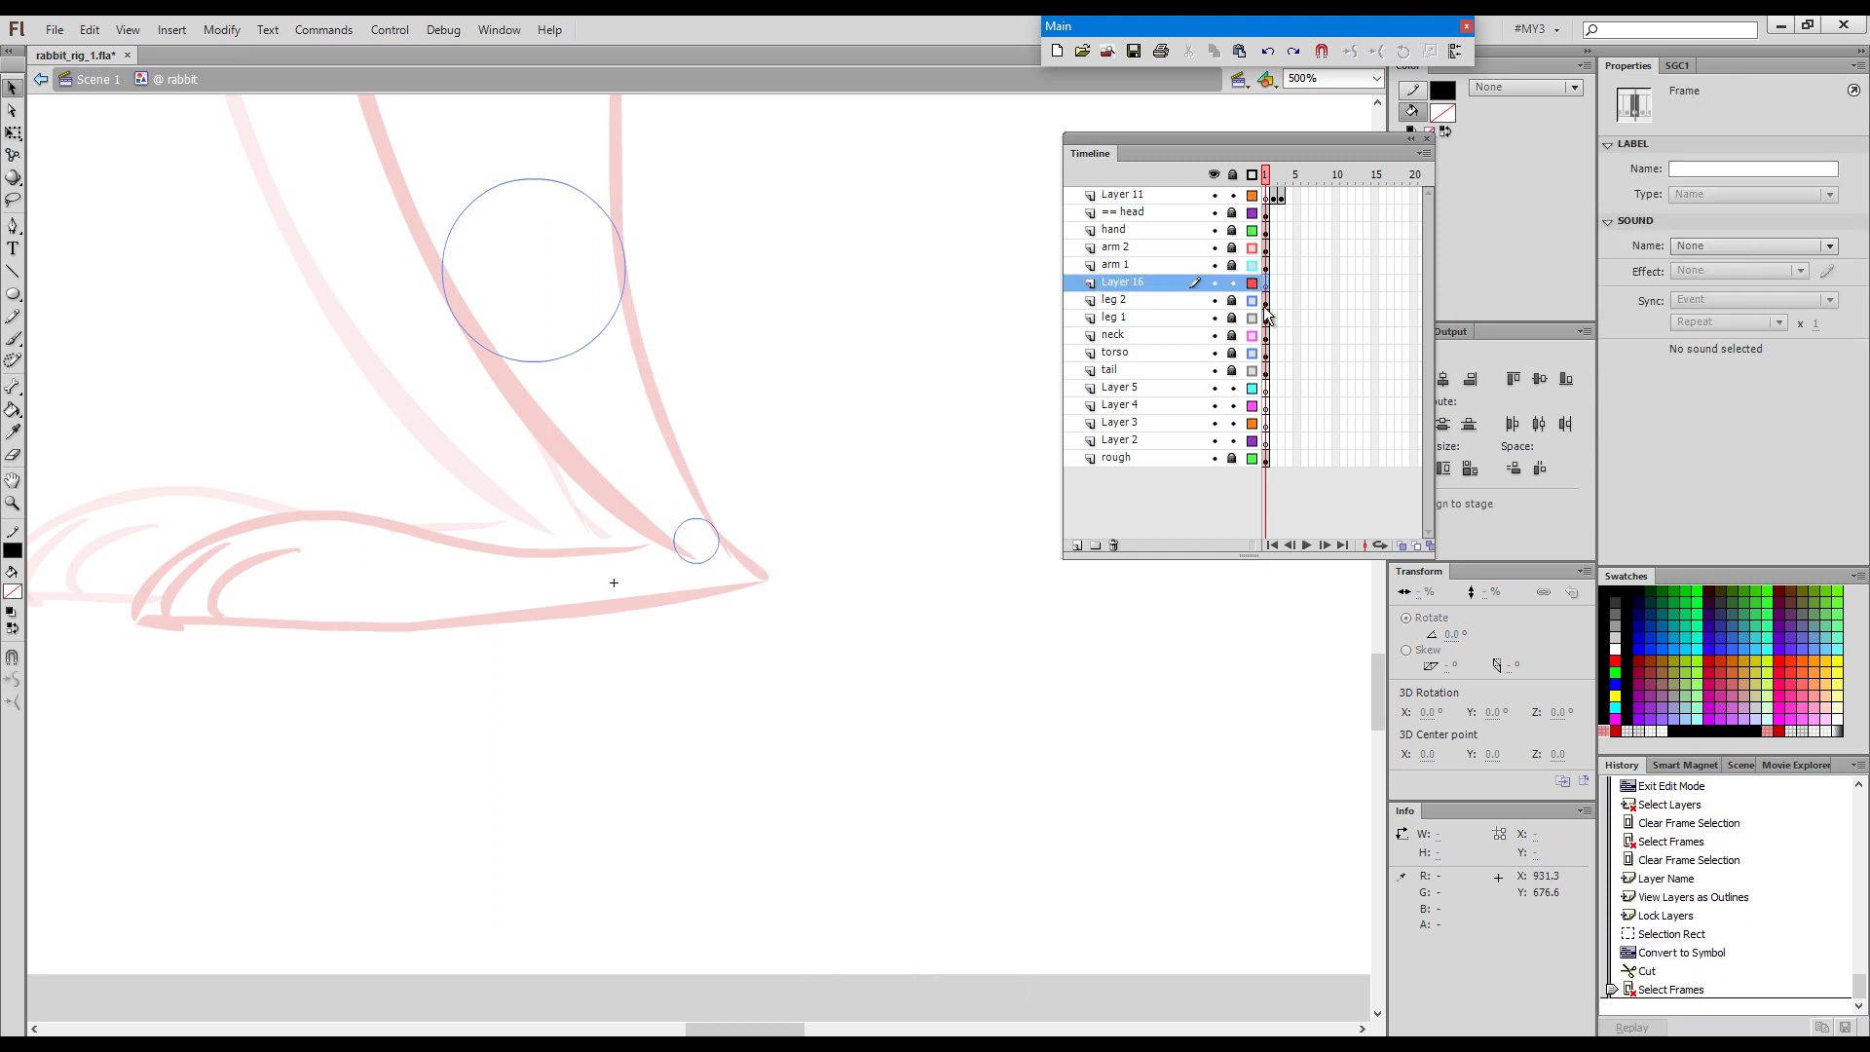
key("ctrl+shift+v")
double_click(1155, 284)
type("f")
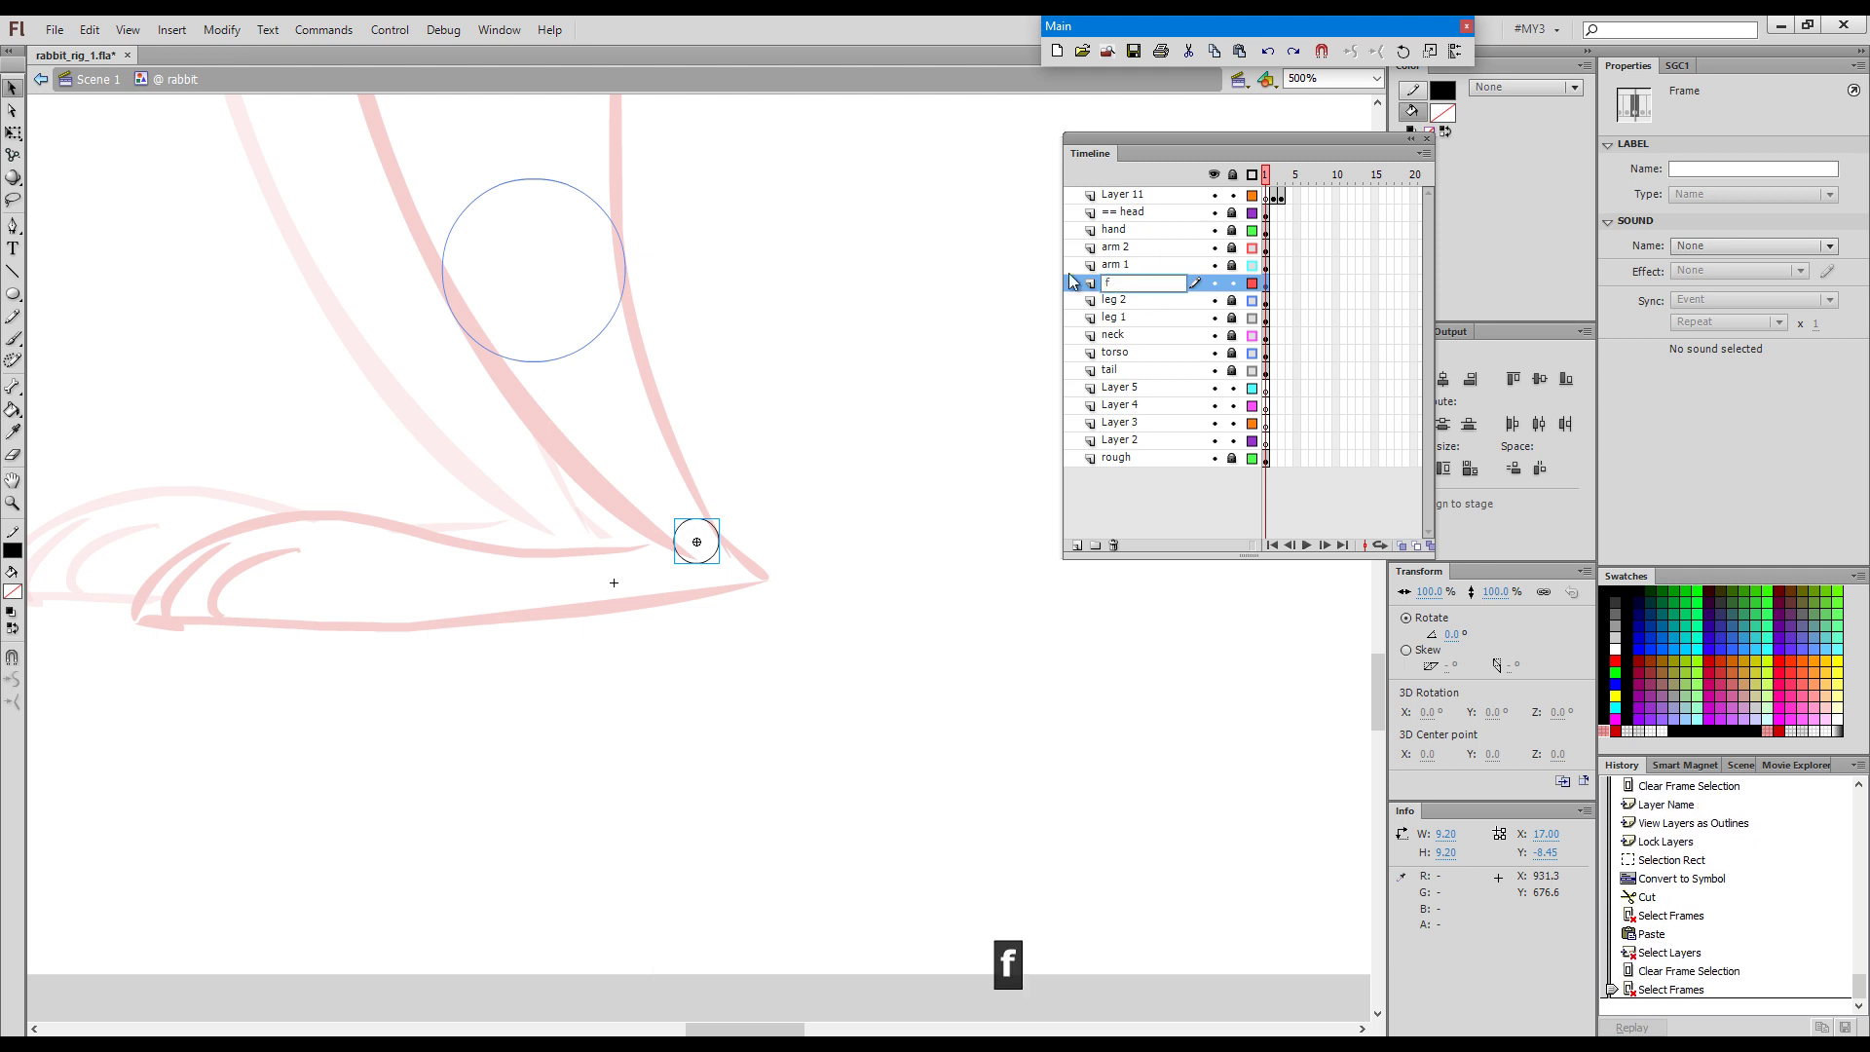
type("oot")
key("Return")
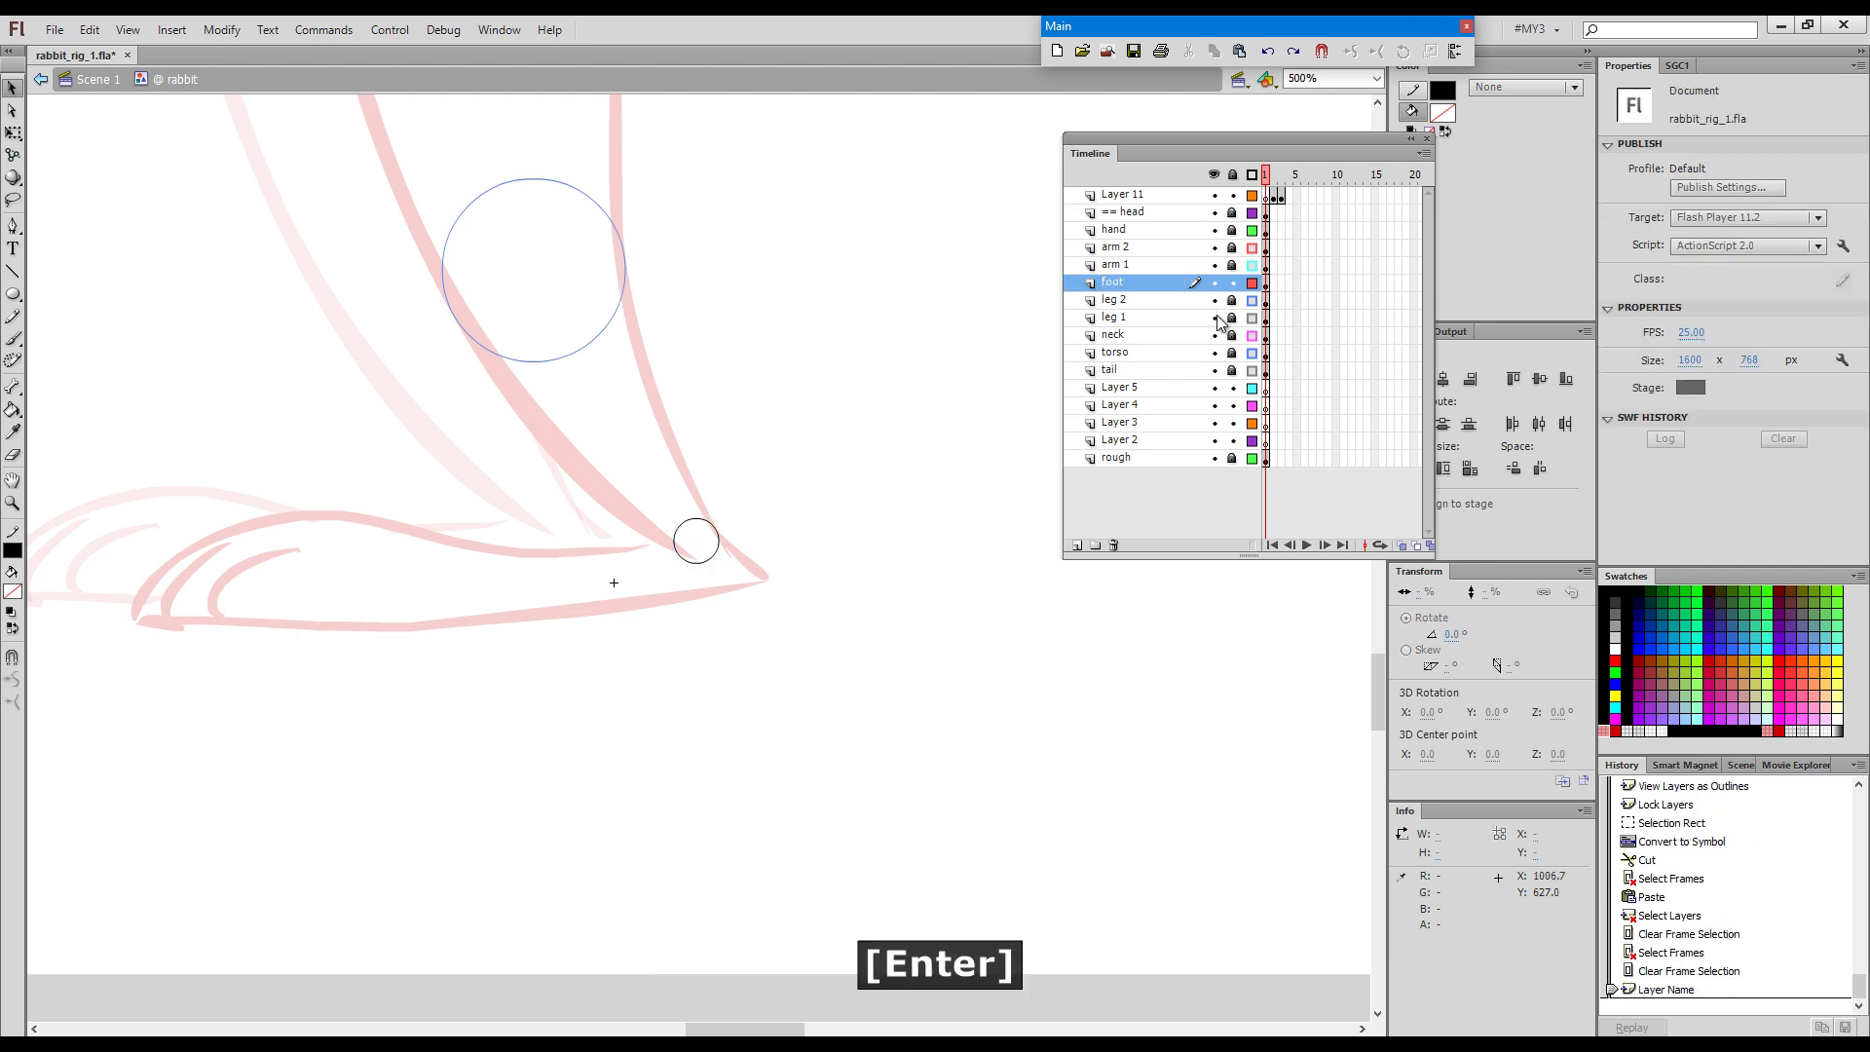
left_click(1231, 283)
Show the remaining filled body-part layers, head, hand and foot, as outlines.
key("ctrl+minus")
key("ctrl+a")
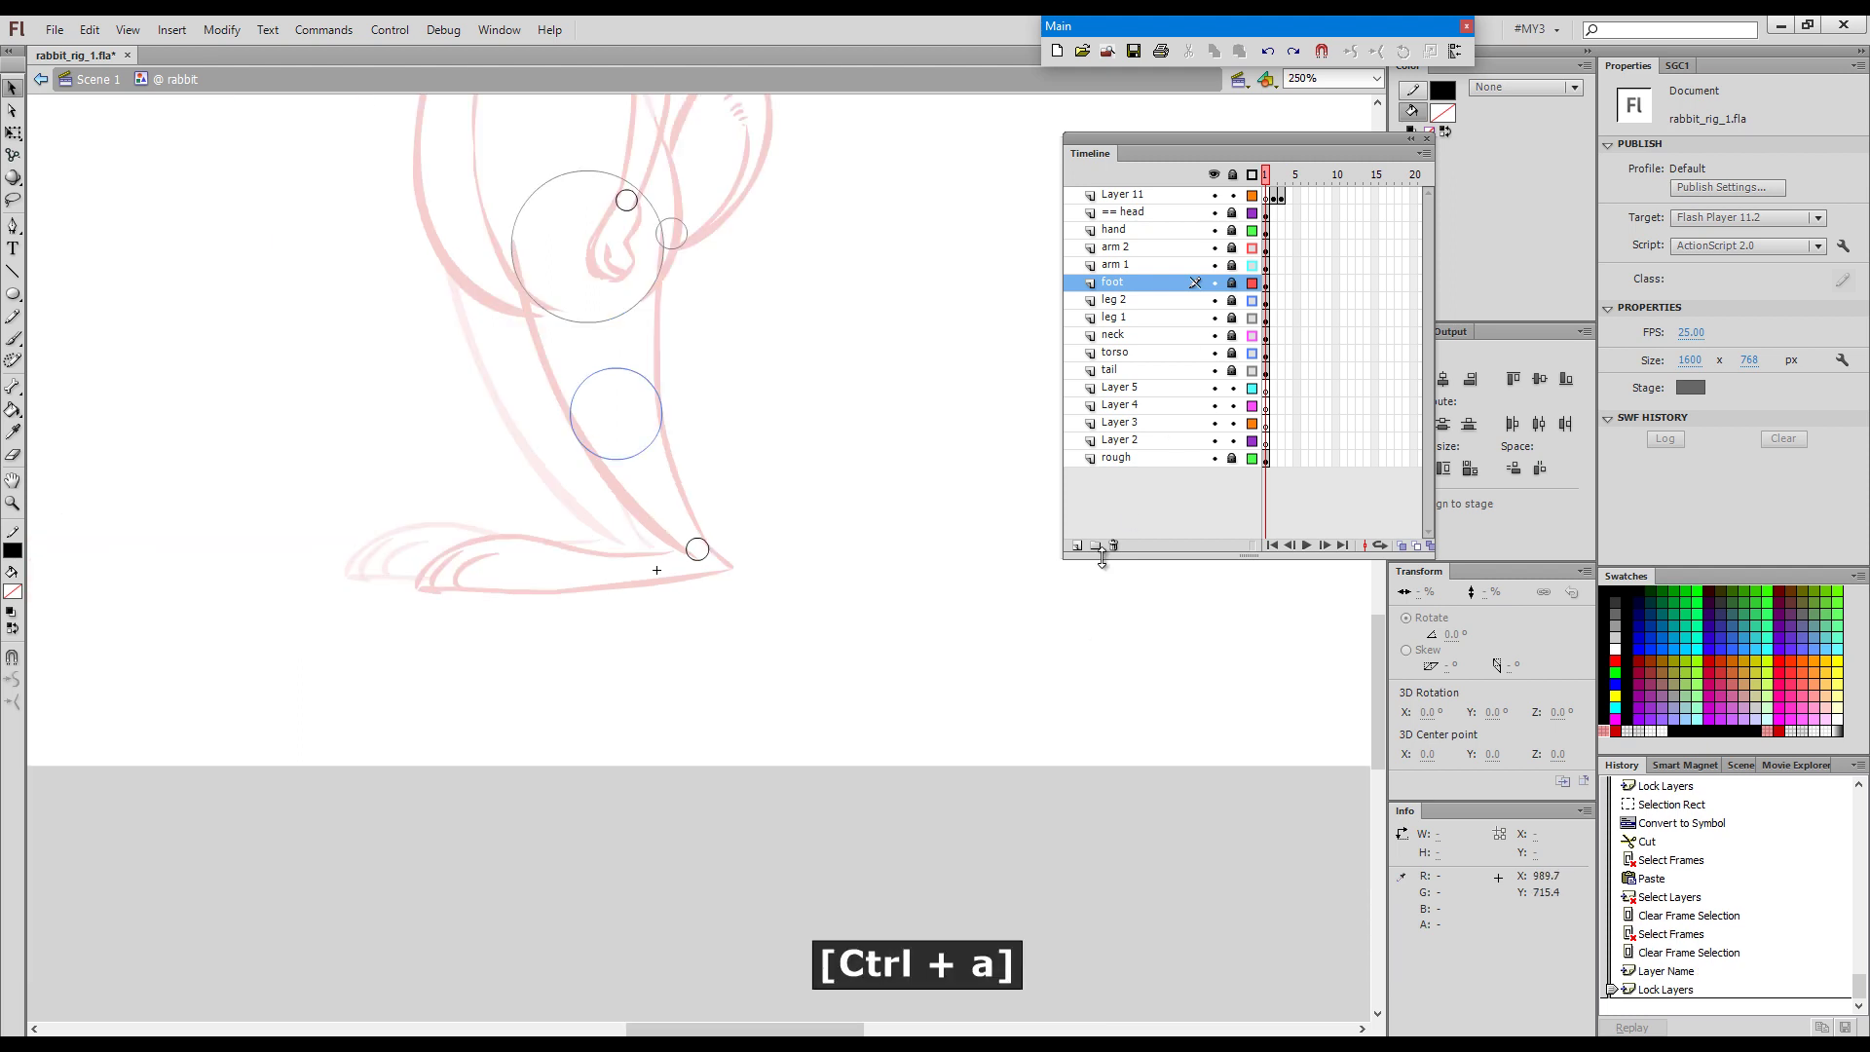
key("ctrl+a")
key("space")
left_click_drag(966, 431, 979, 591)
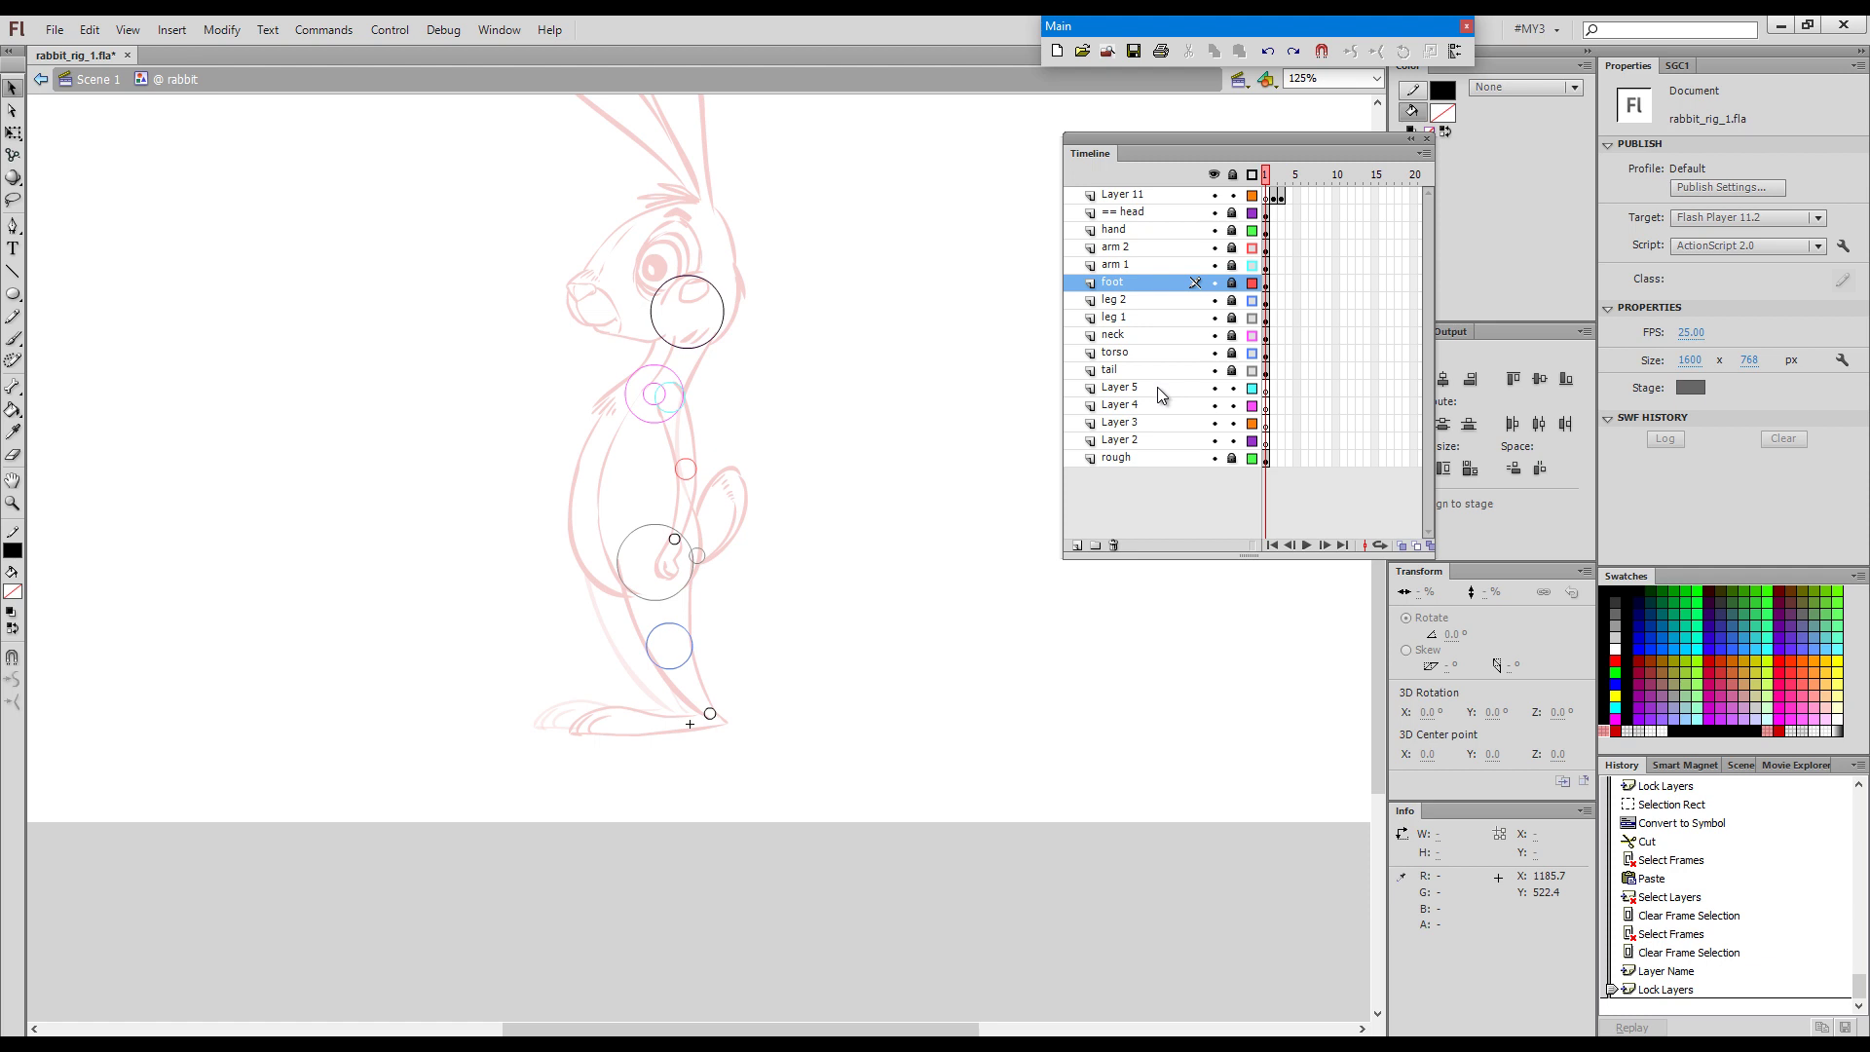
left_click_drag(1251, 230, 1253, 371)
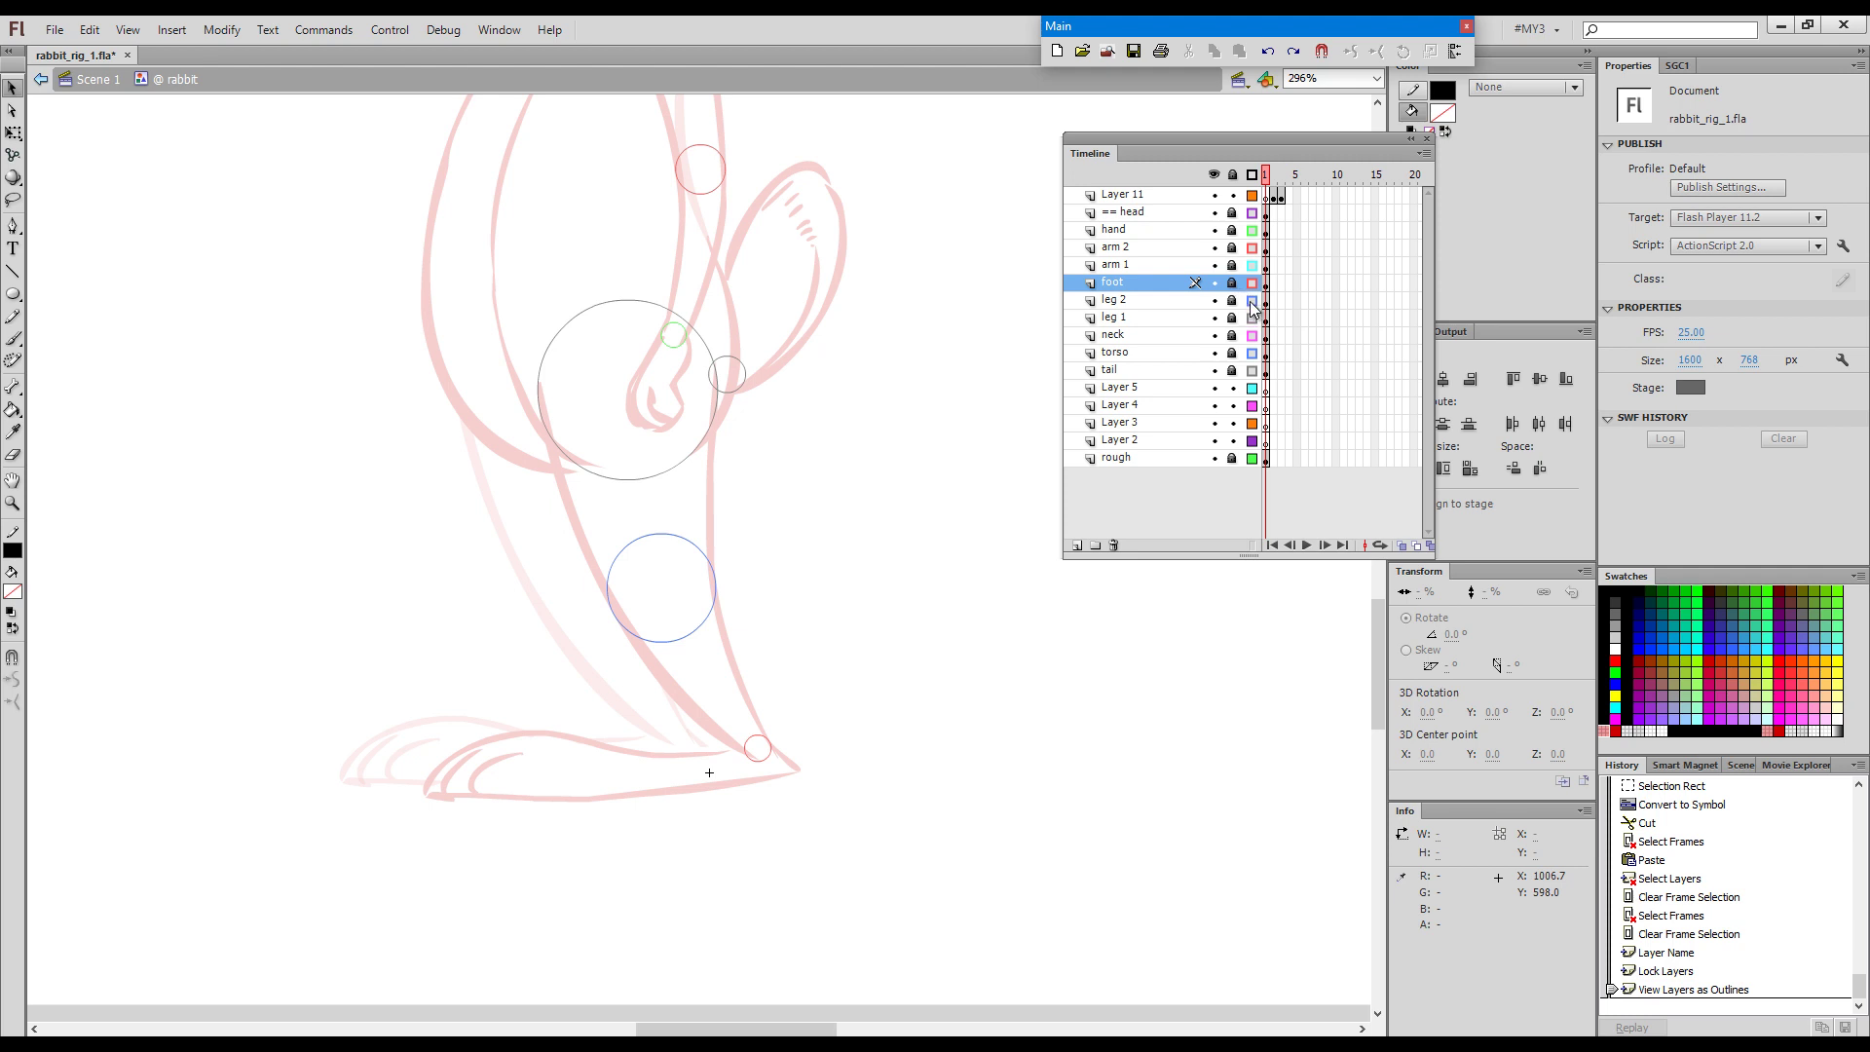
Turn off outline display for the leg 1, leg 2 and foot layers, unlock all three and clear the selection.
left_click(1251, 319)
left_click(1251, 301)
left_click(1251, 284)
left_click_drag(1231, 284, 1232, 319)
left_click(978, 526)
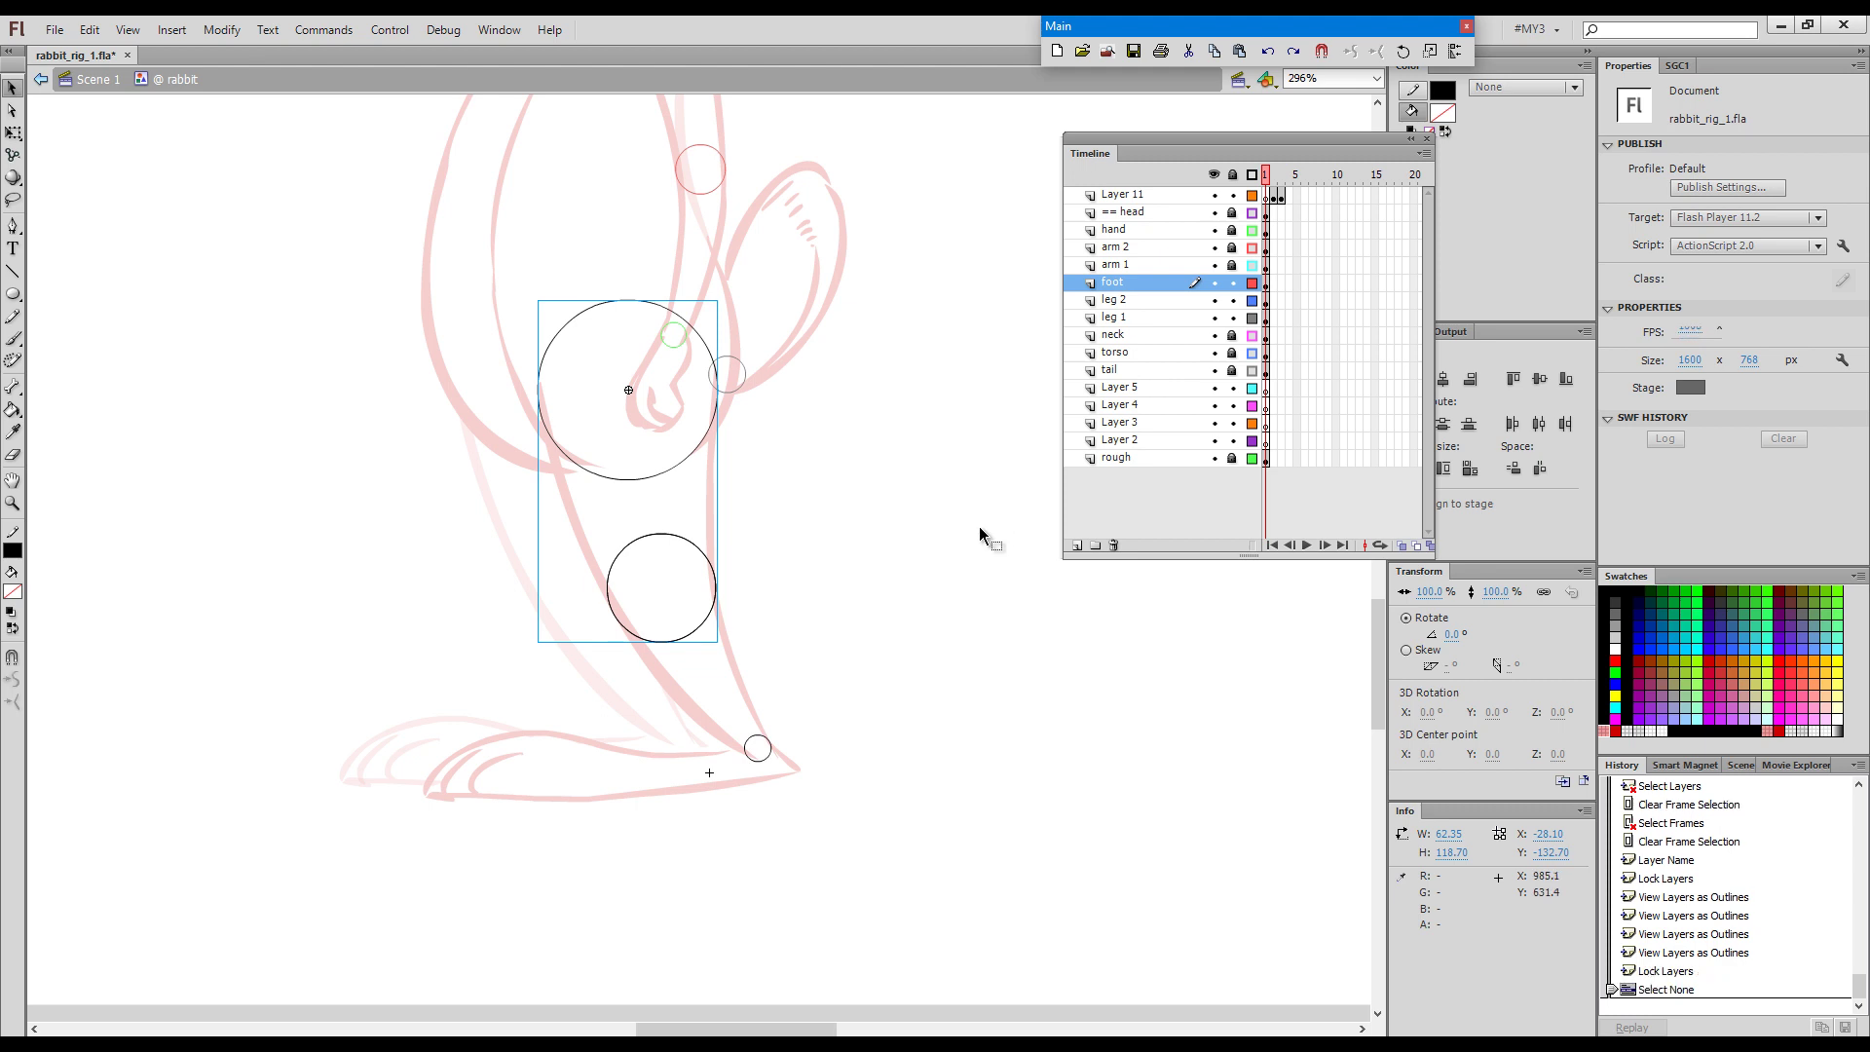
left_click(954, 548)
Try rotating the leg 1 symbol around its hip pivot to about -46.3° with Free Transform, and undo the rotation.
left_click(1265, 319)
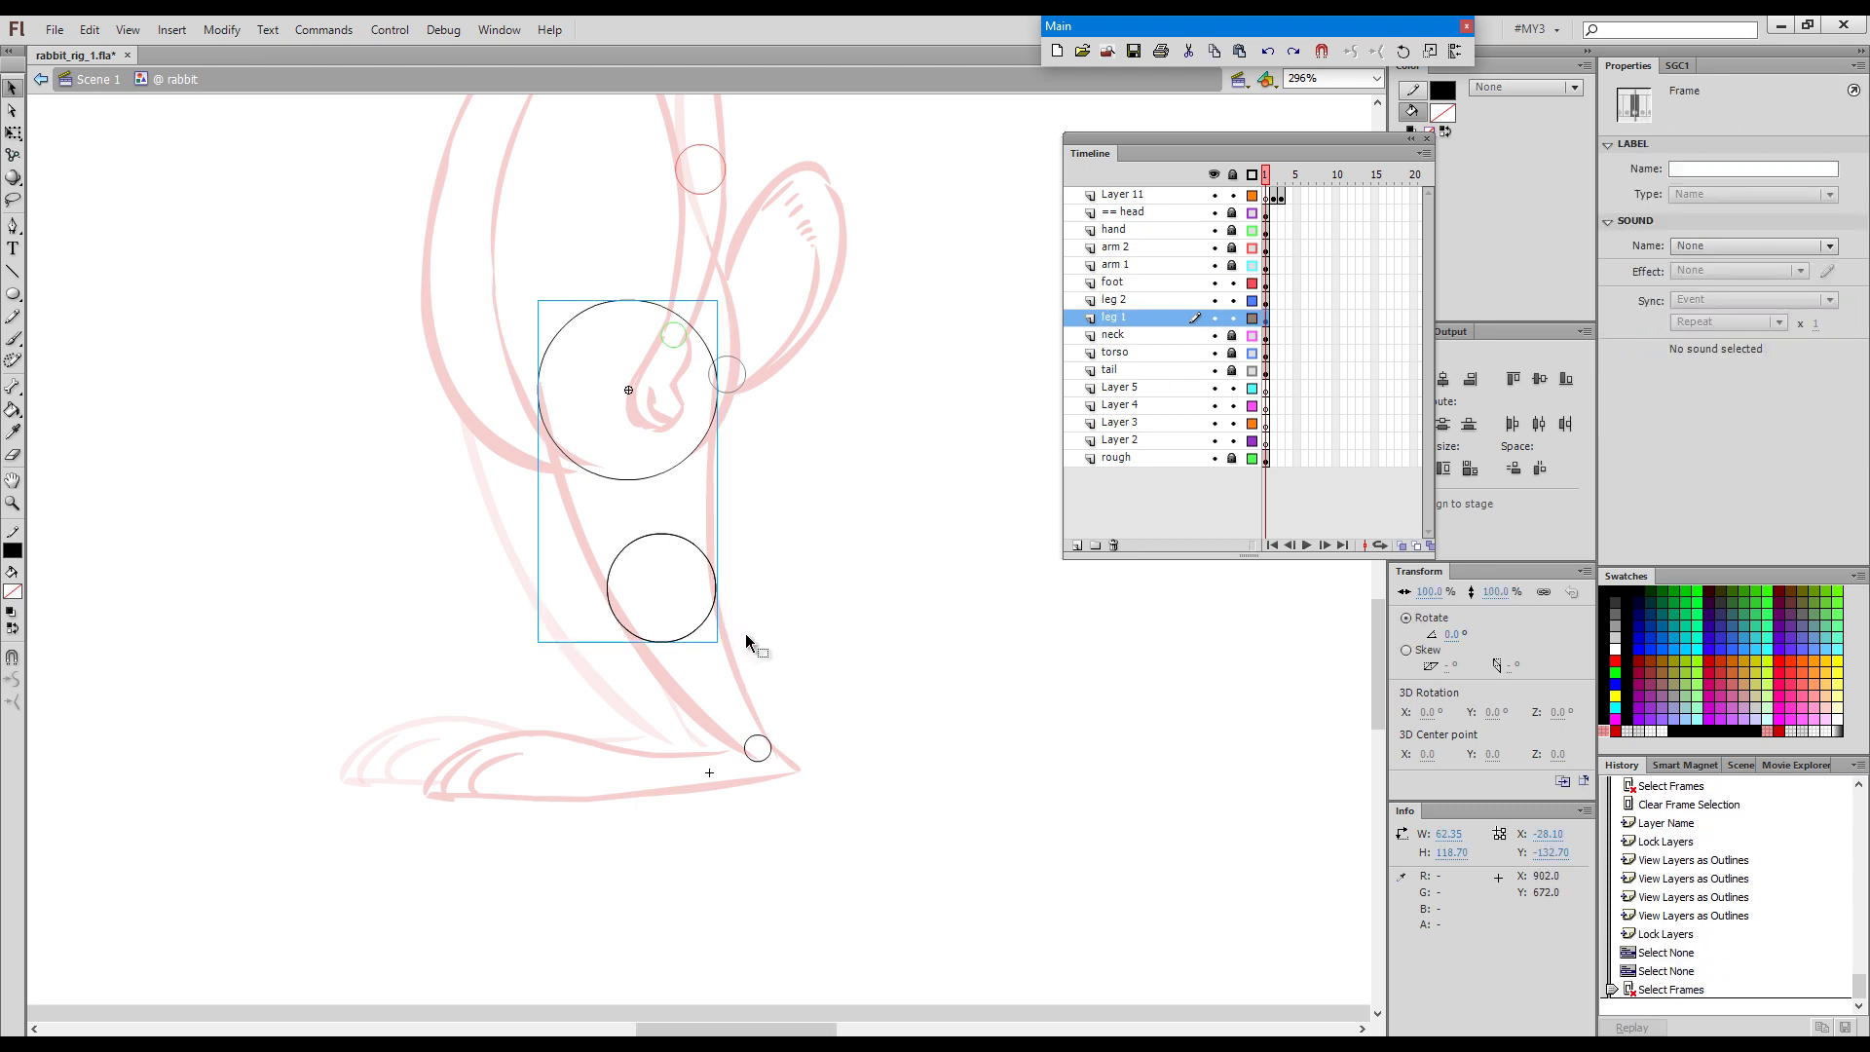
key("q")
left_click_drag(732, 641, 909, 508)
key("ctrl")
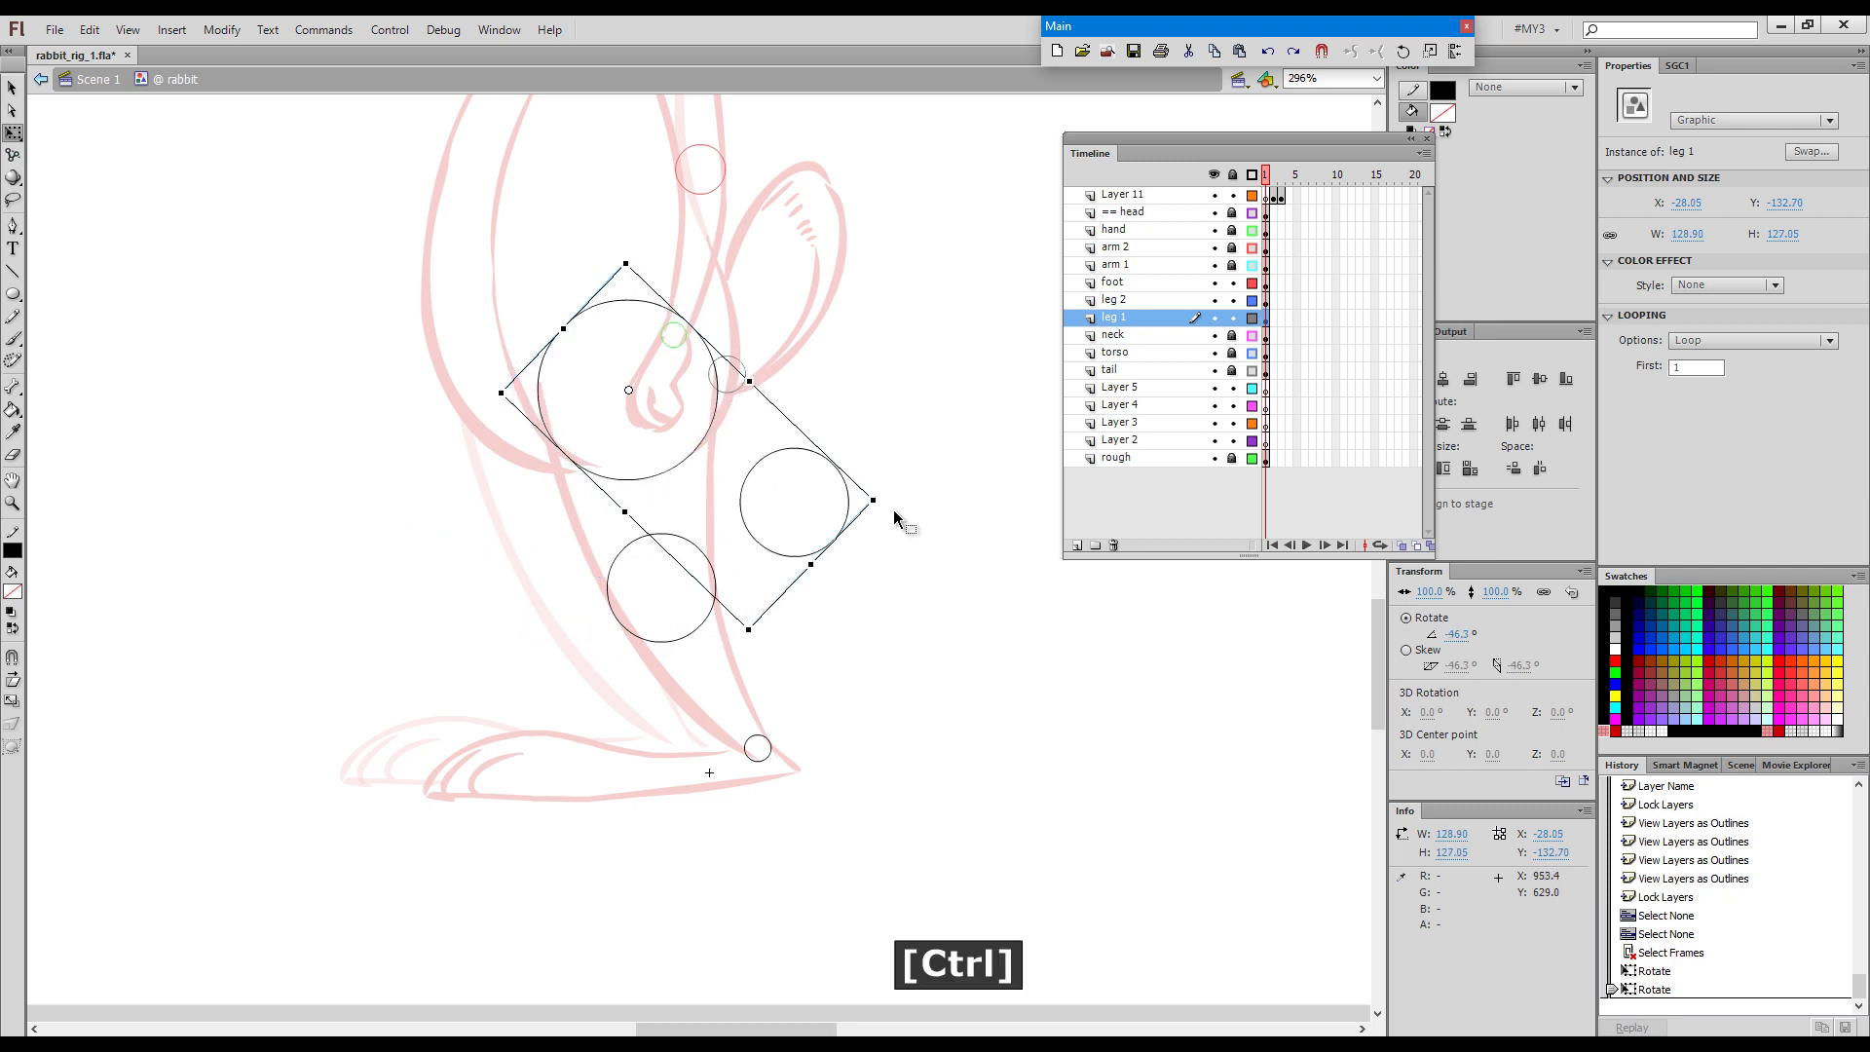
key("ctrl+z")
key("ctrl+z")
Try shifting the leg 2 symbol off its knee joint to about X 0.20, Y -66.35, and undo the move.
left_click(710, 628)
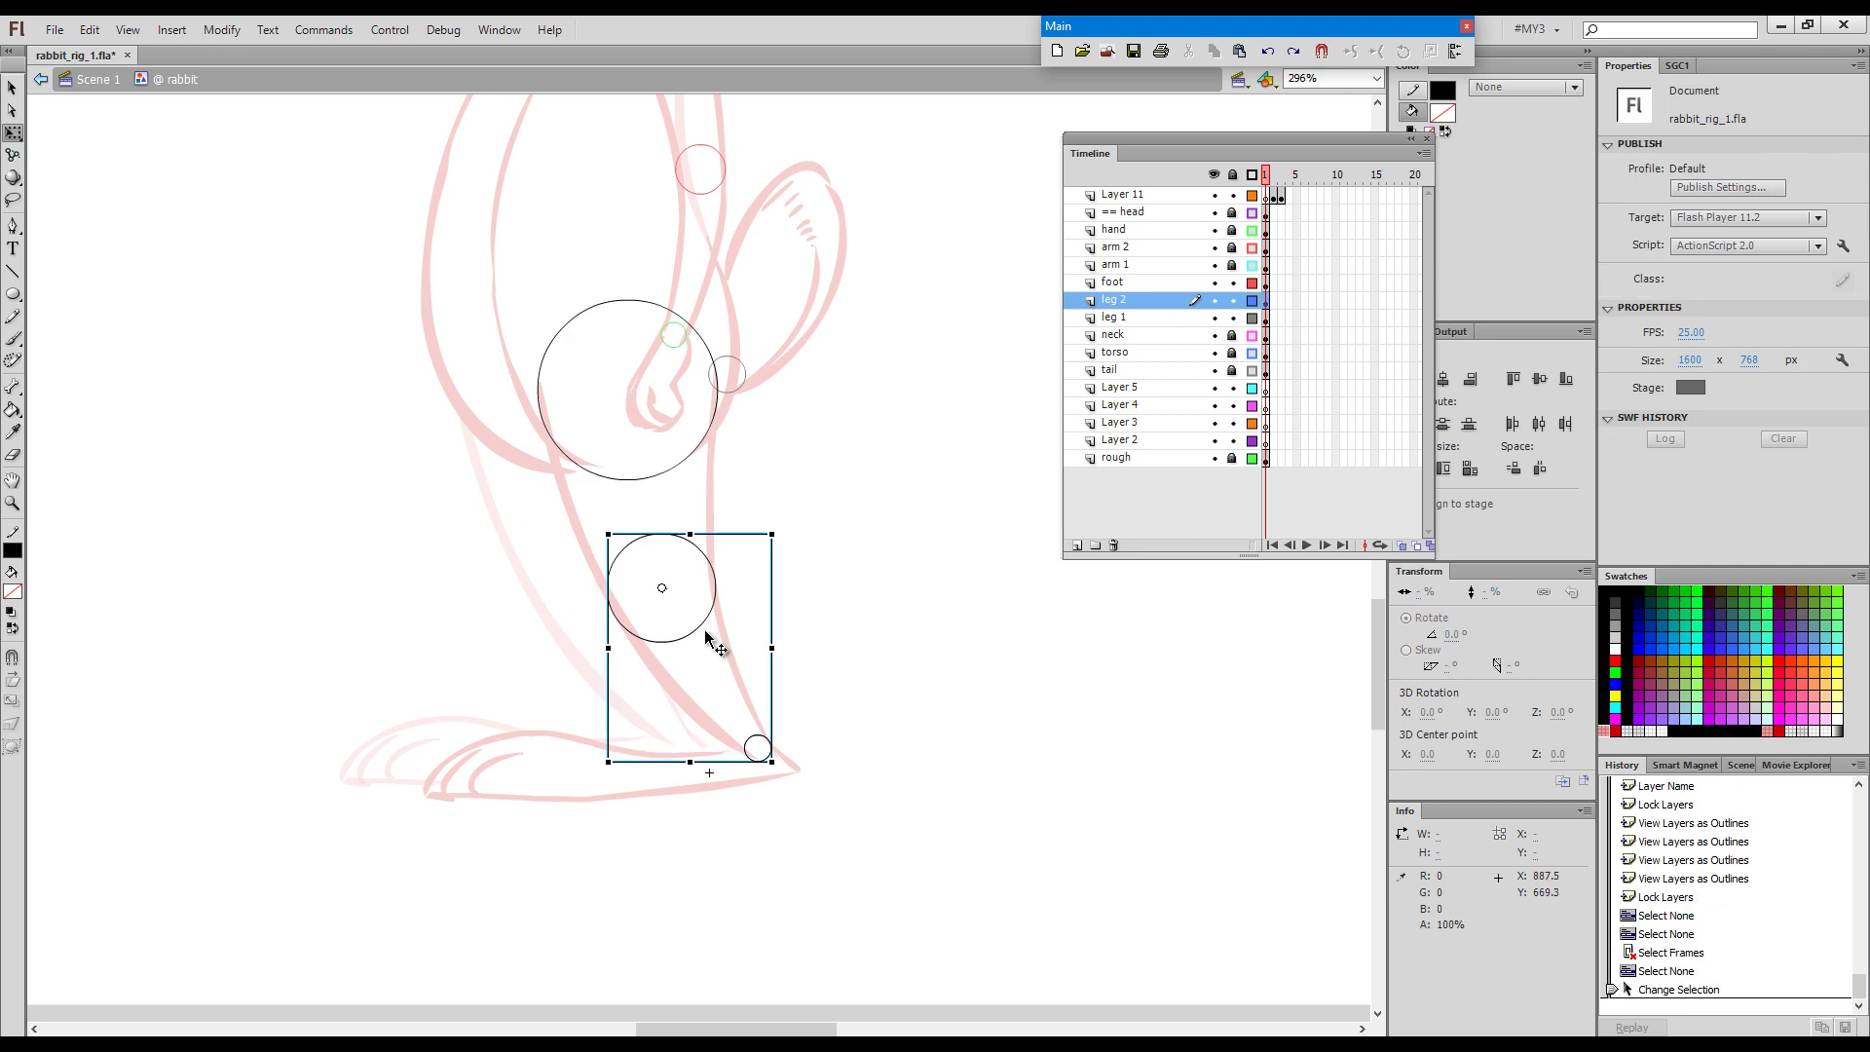
left_click_drag(716, 630, 756, 620)
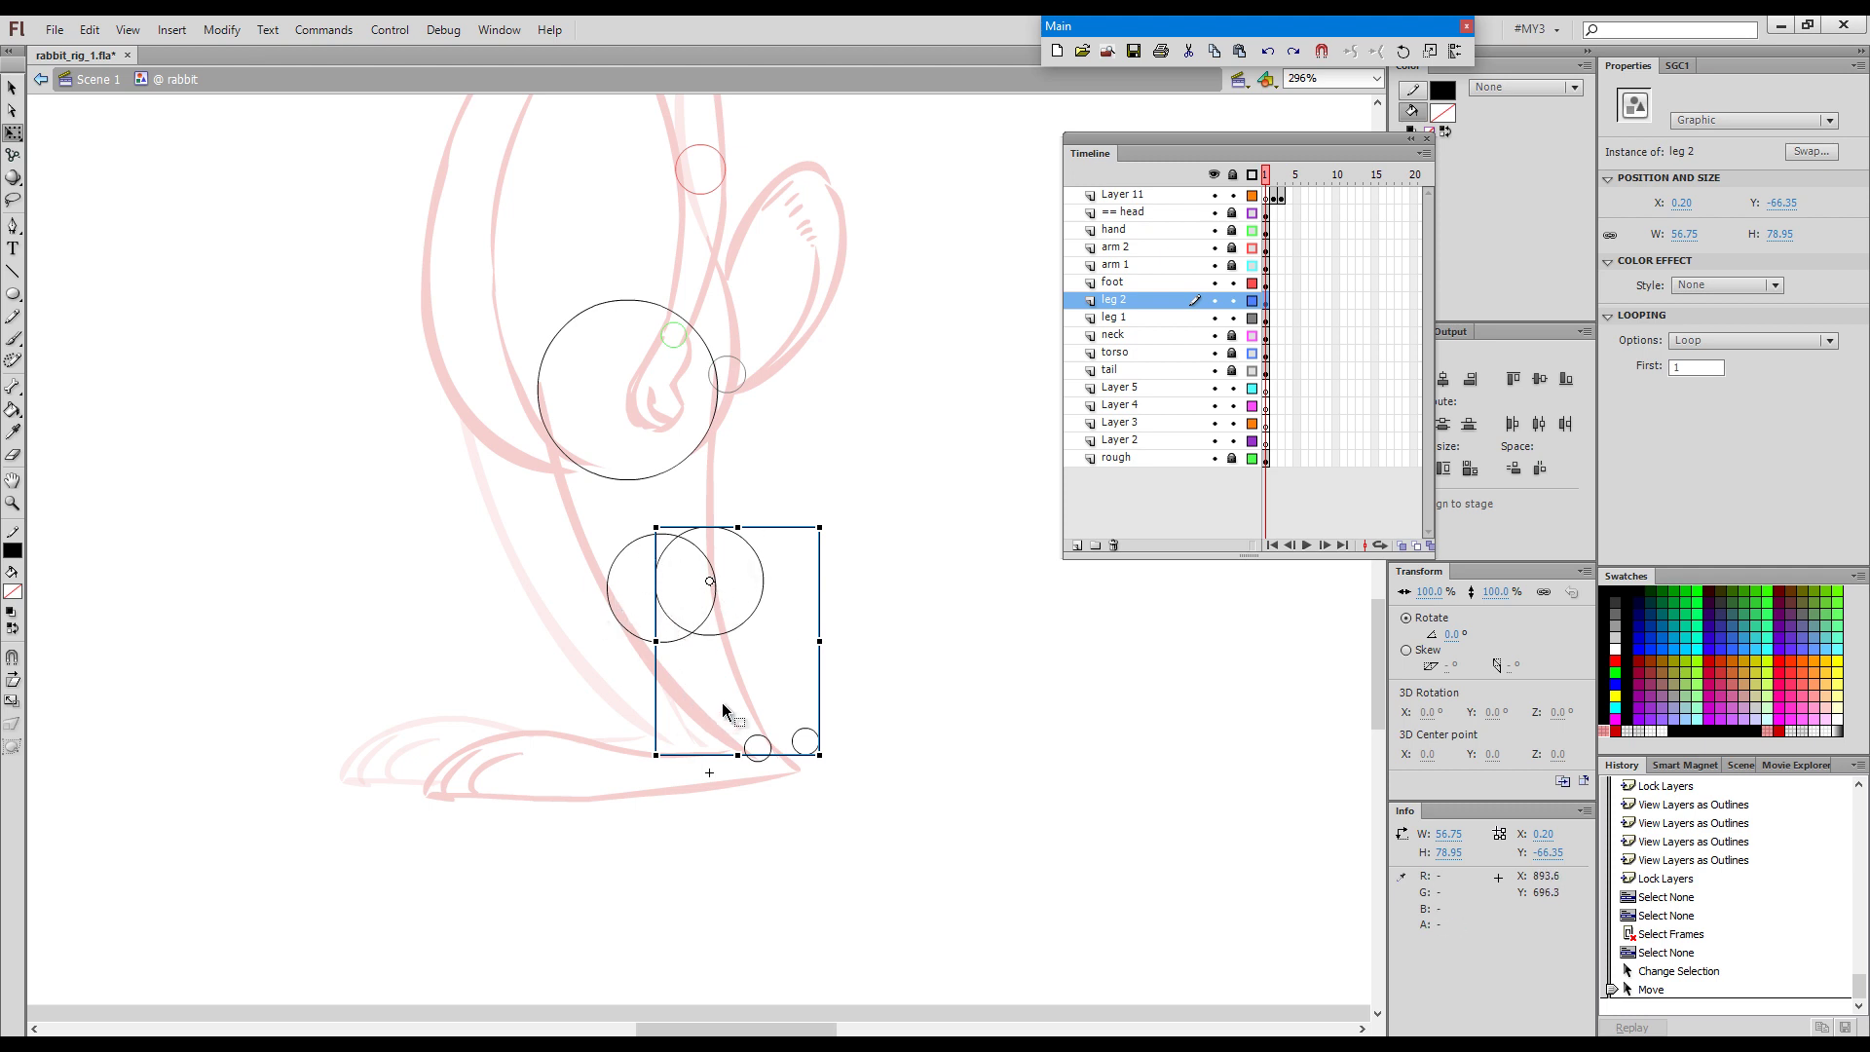
key("ctrl+z")
Try rotating the leg 2 symbol around its knee pivot to about -32.7°, and undo the rotation.
left_click_drag(789, 764, 867, 669)
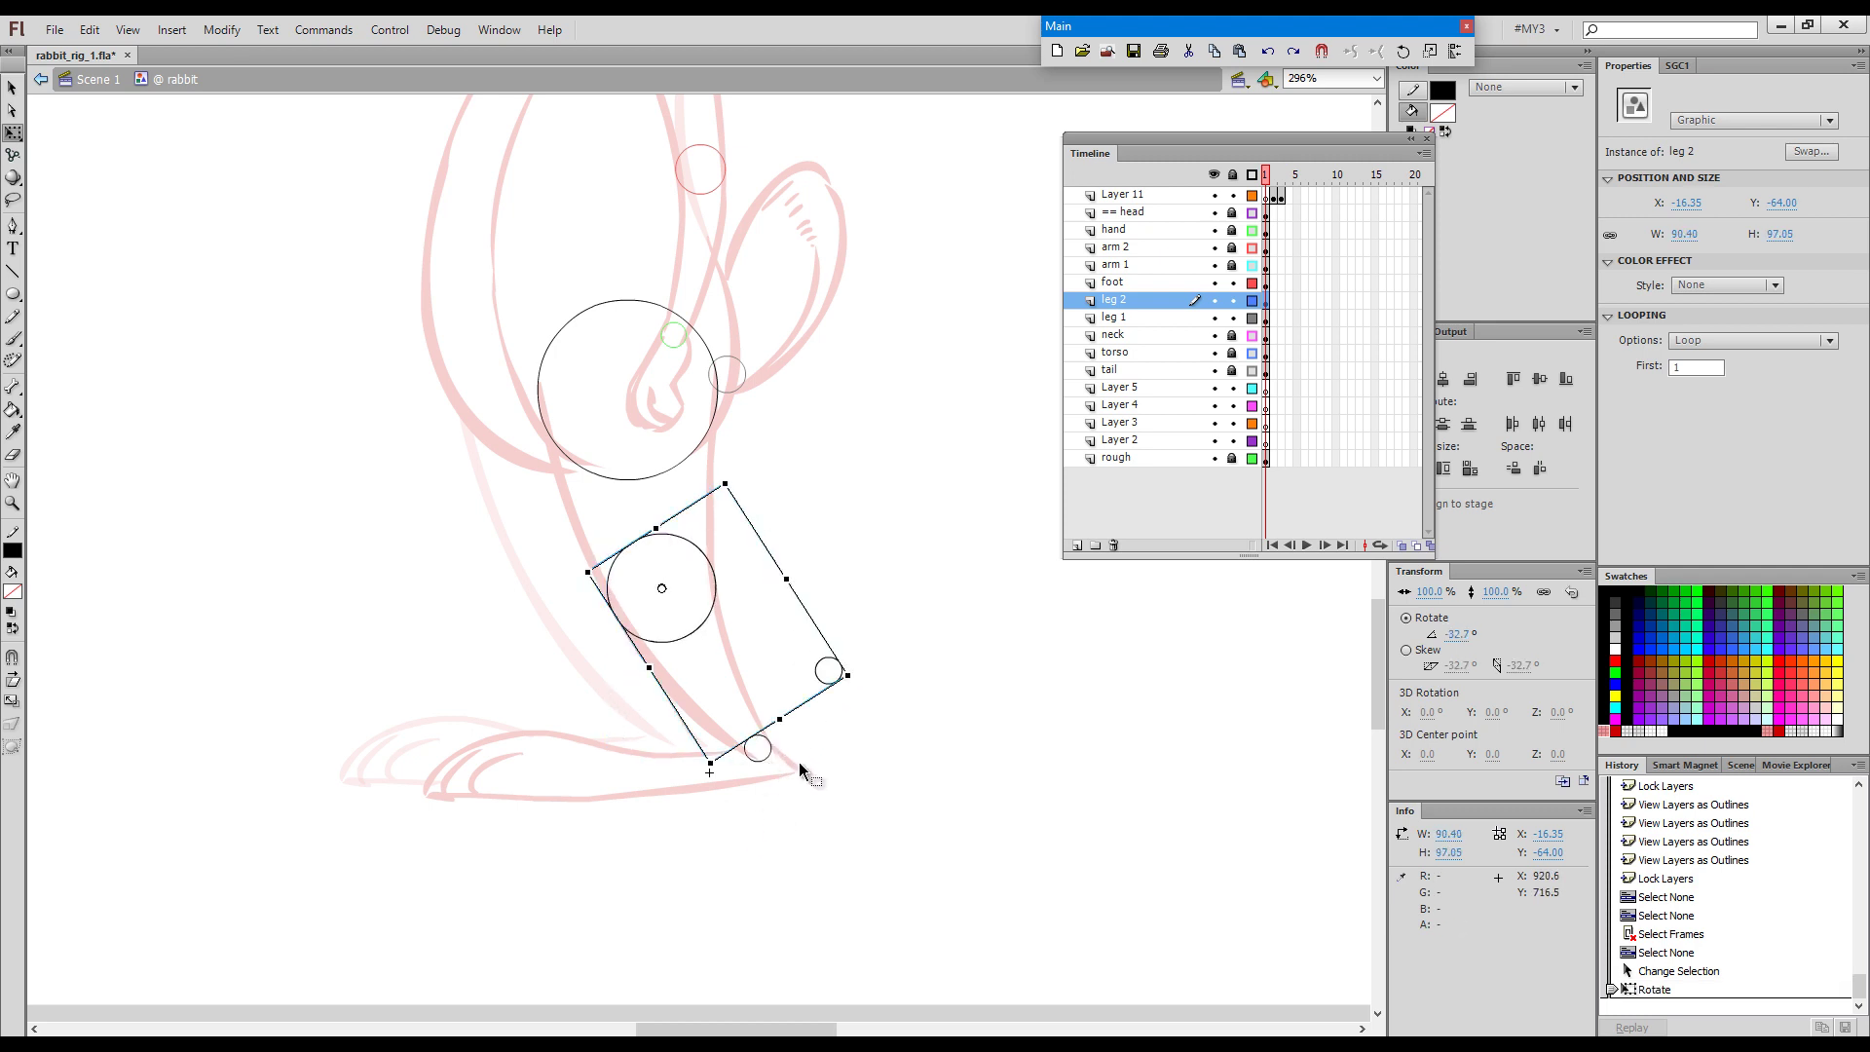
key("ctrl")
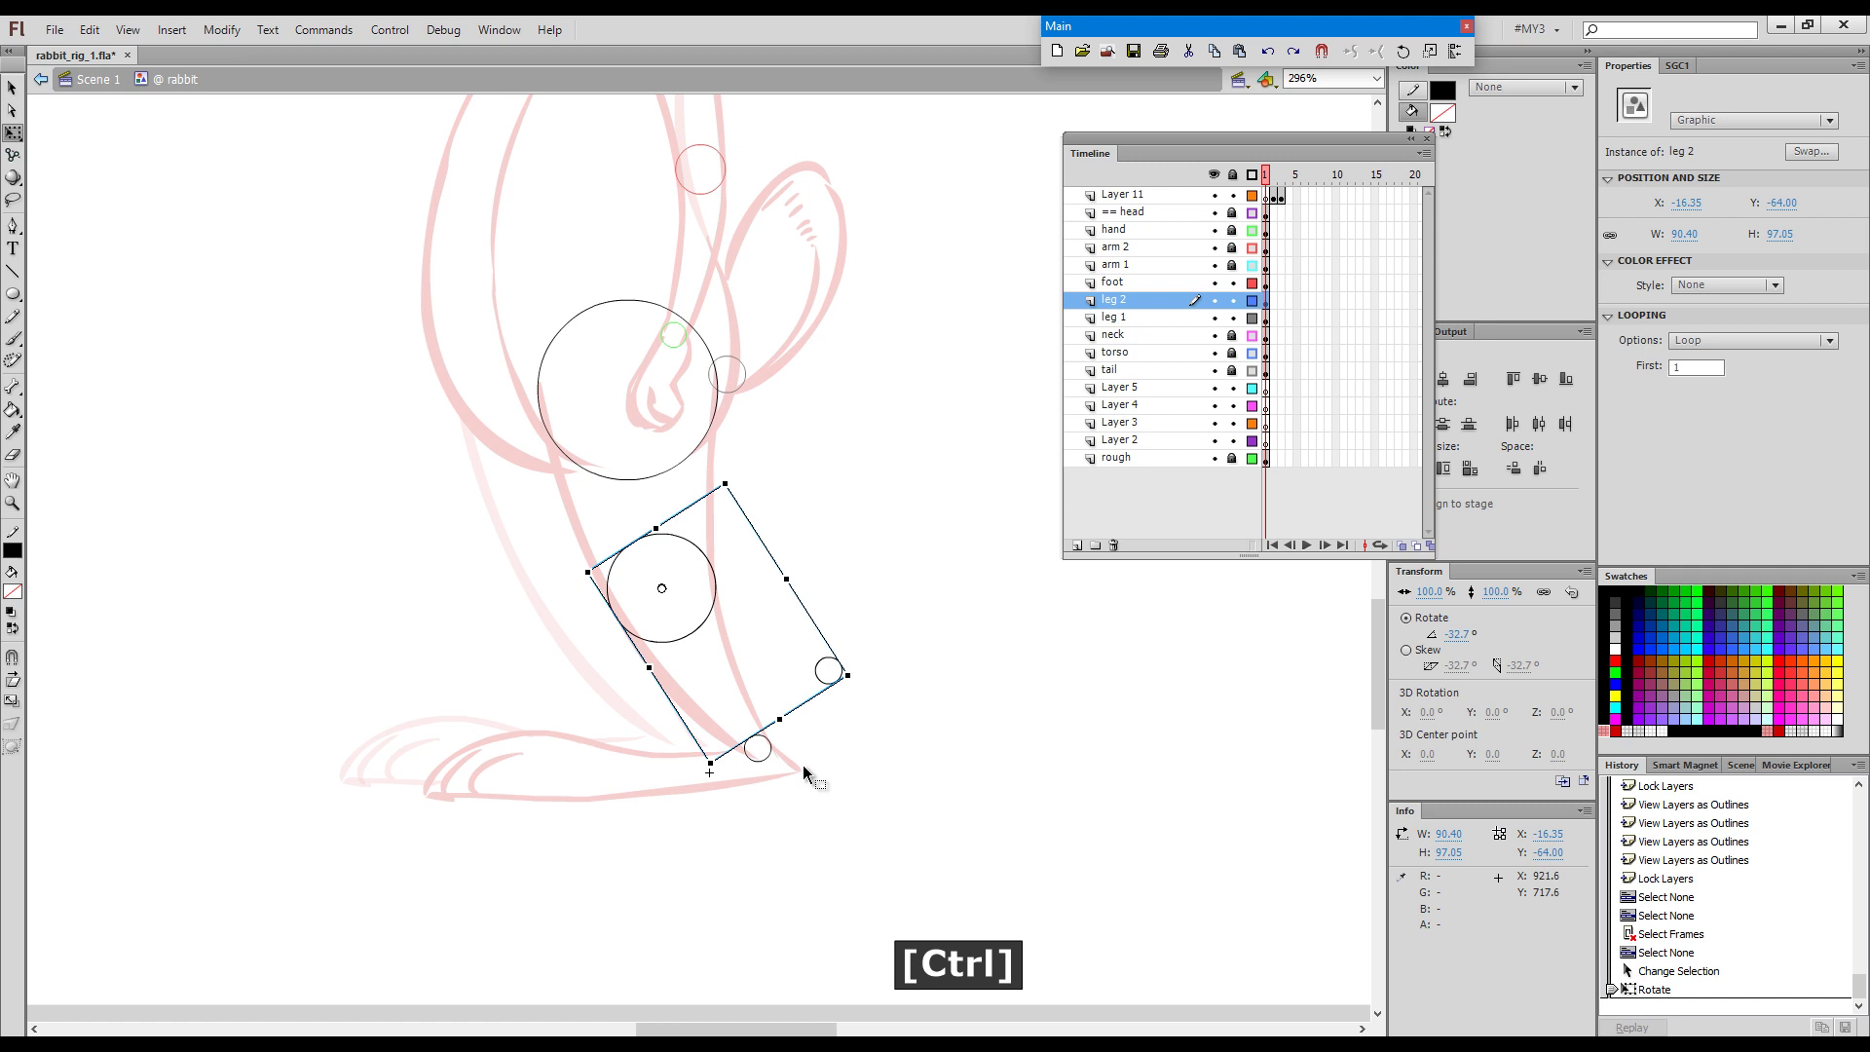
key("ctrl+z")
Reselect the leg 2 symbol and rotate it around its knee pivot to about -44.2°.
left_click(857, 694)
left_click(700, 628)
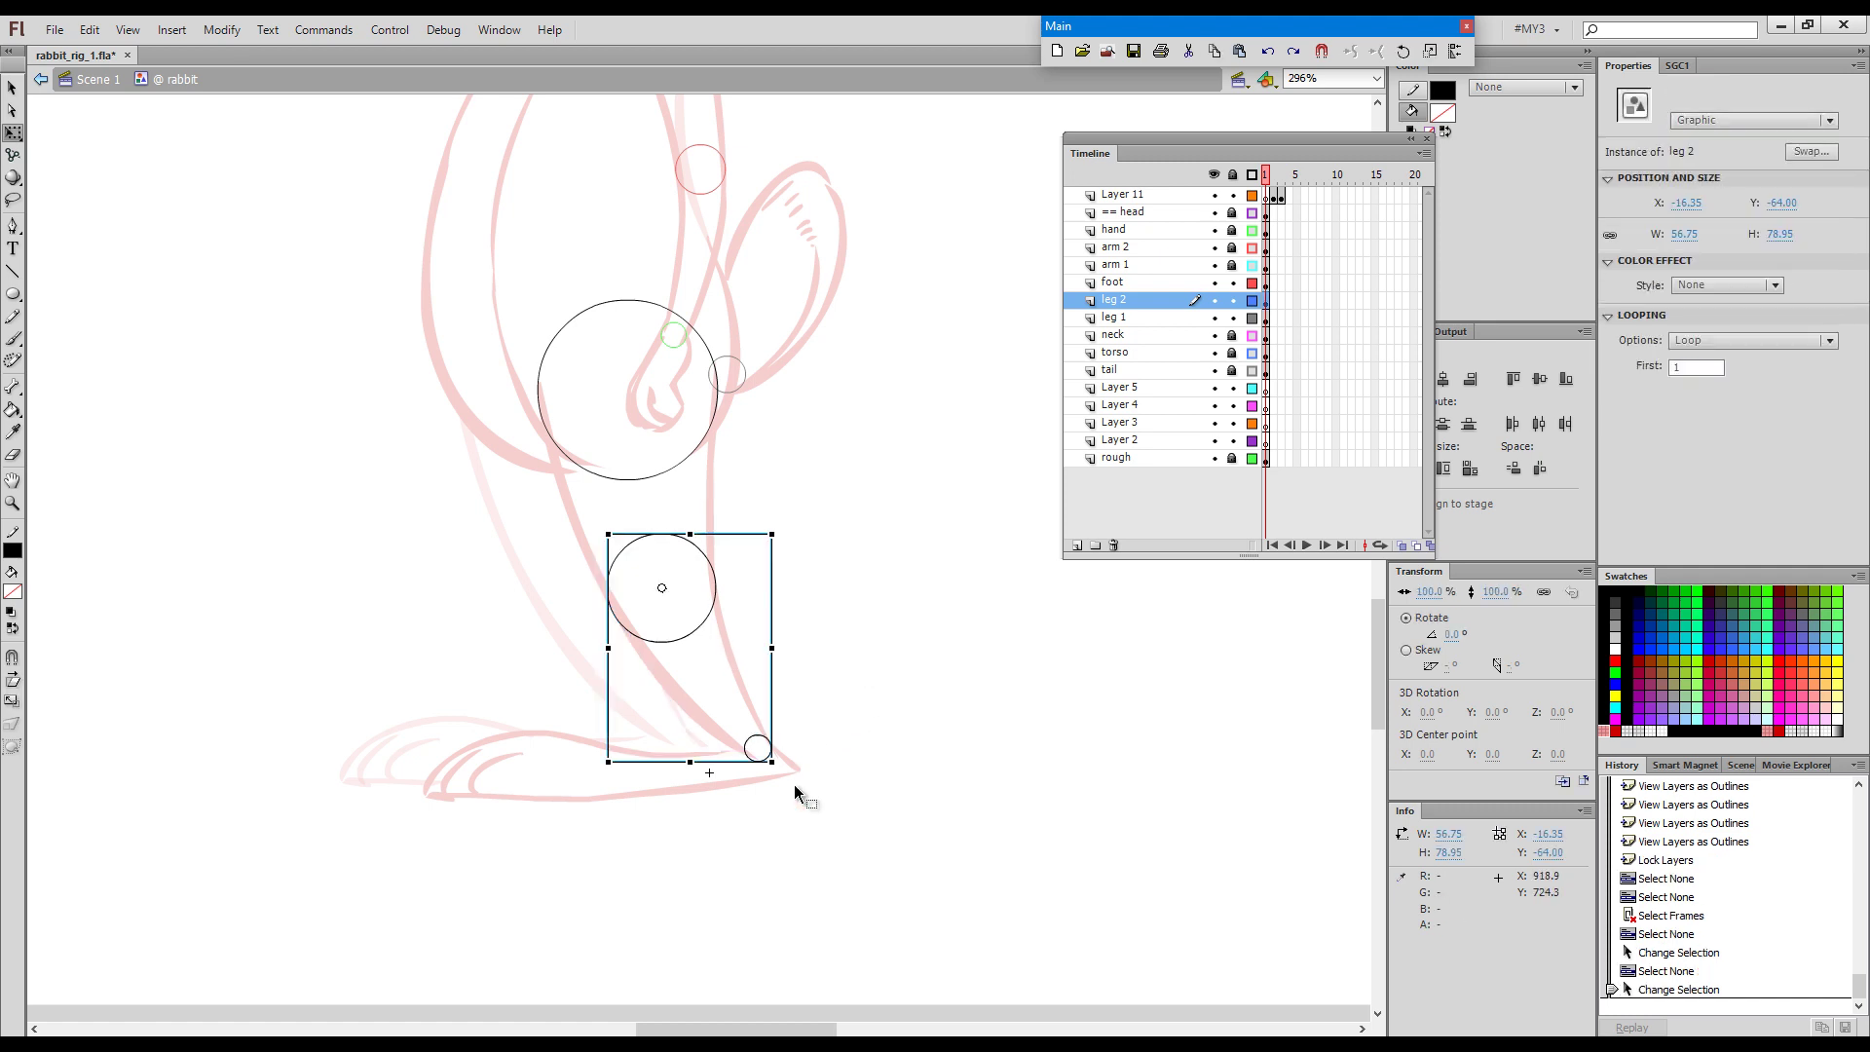
left_click_drag(783, 769, 879, 655)
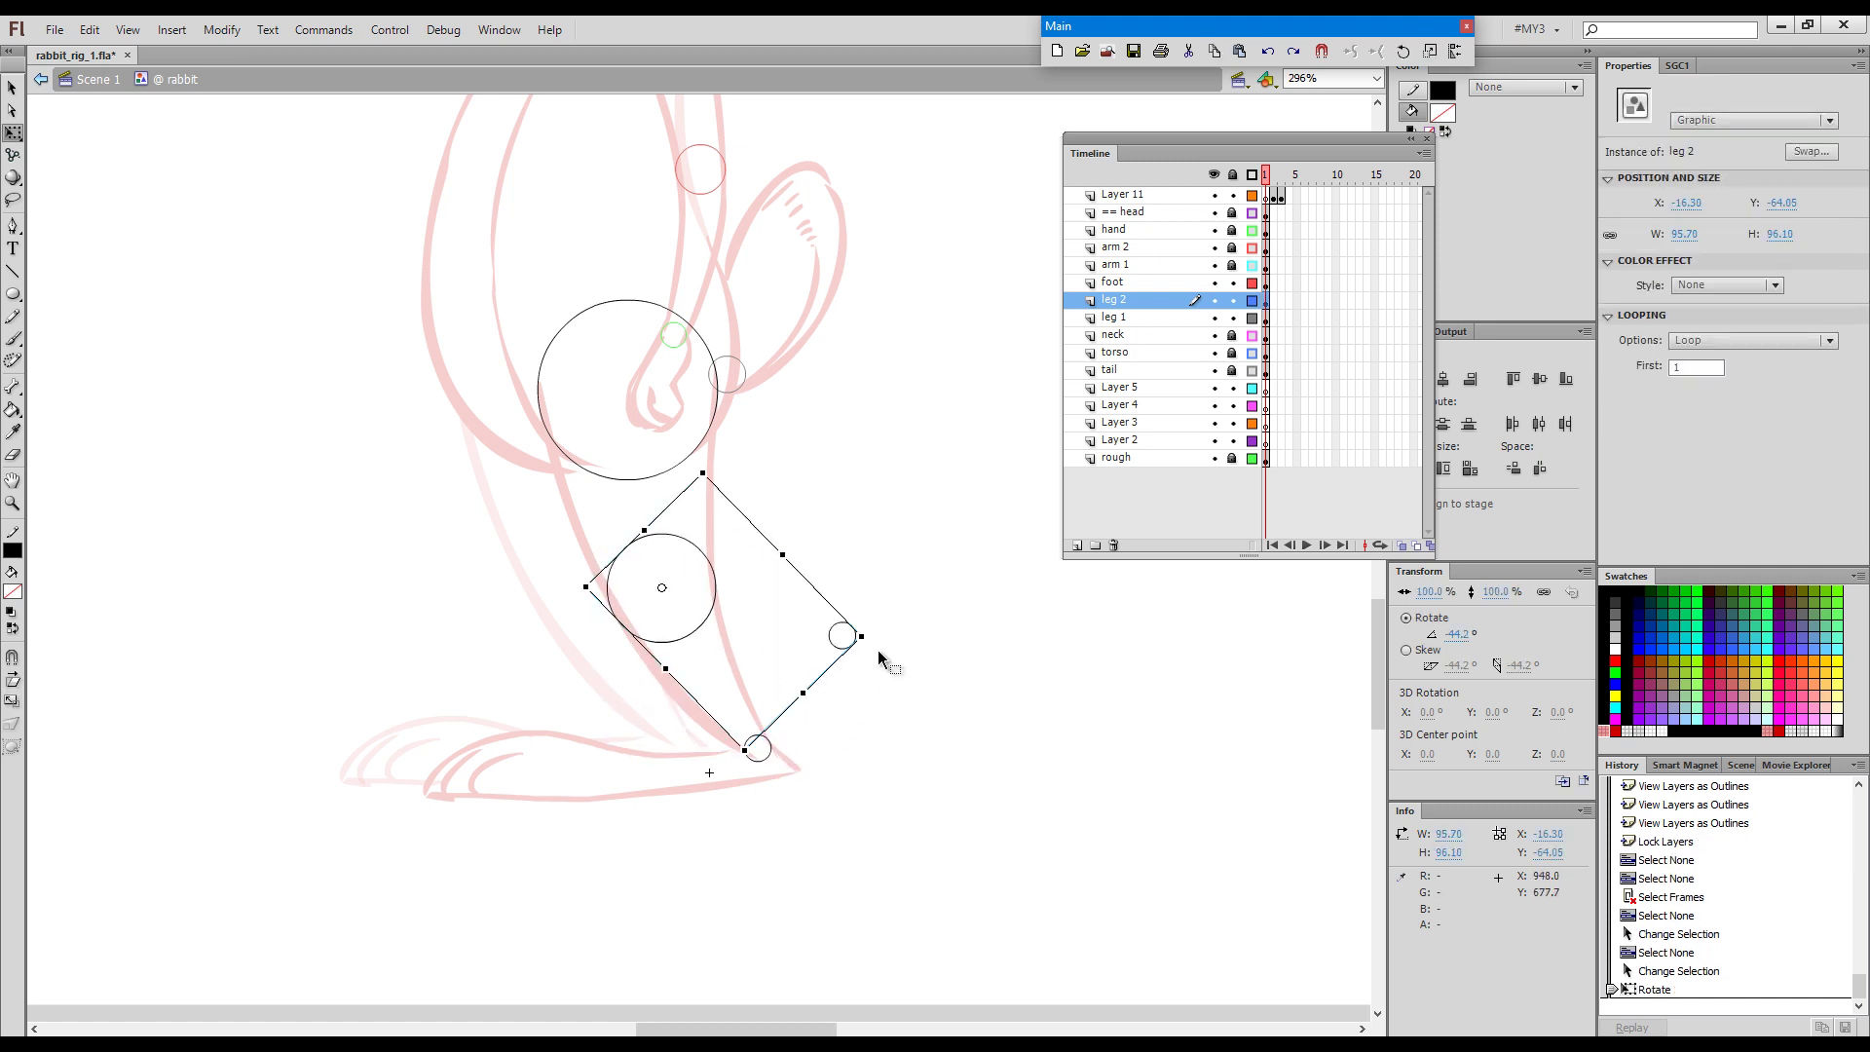
Undo the last rotation of the leg 2 symbol and clear the selection.
key("ctrl+z")
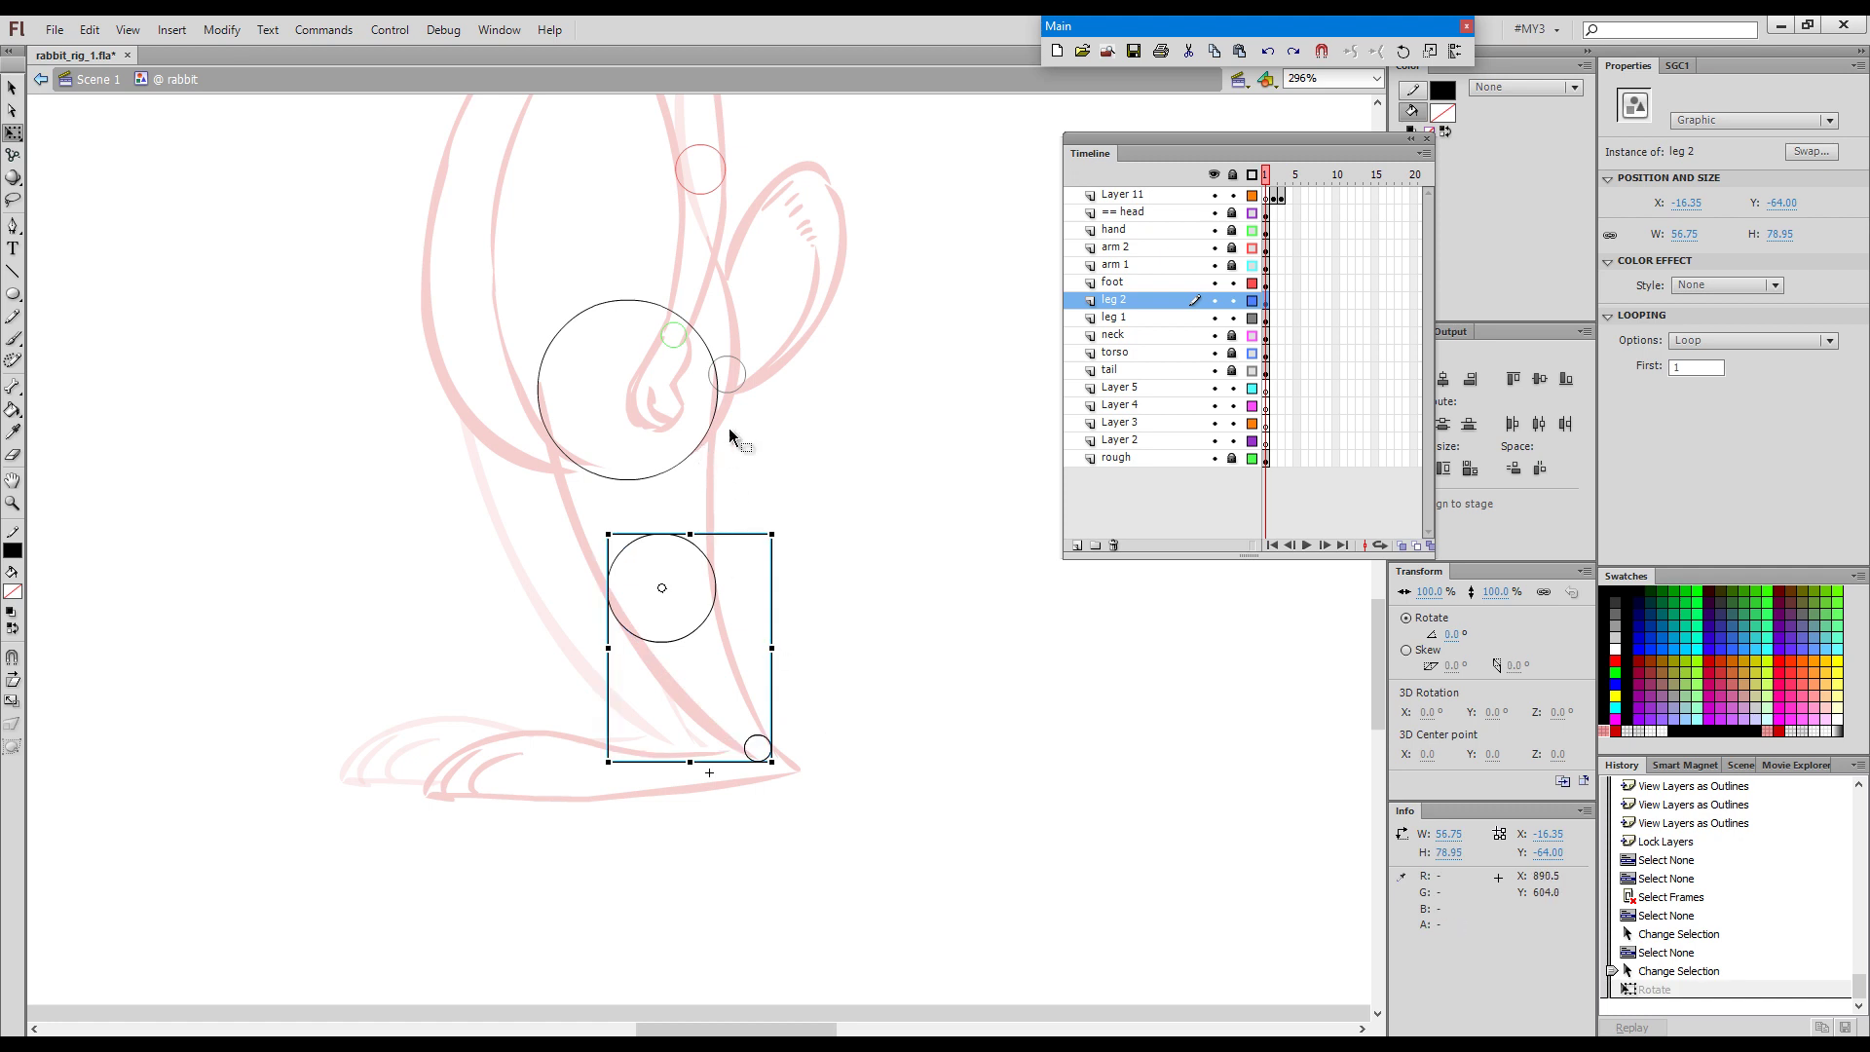
key("ctrl+a")
left_click(885, 423)
key("space")
left_click_drag(910, 351, 869, 595)
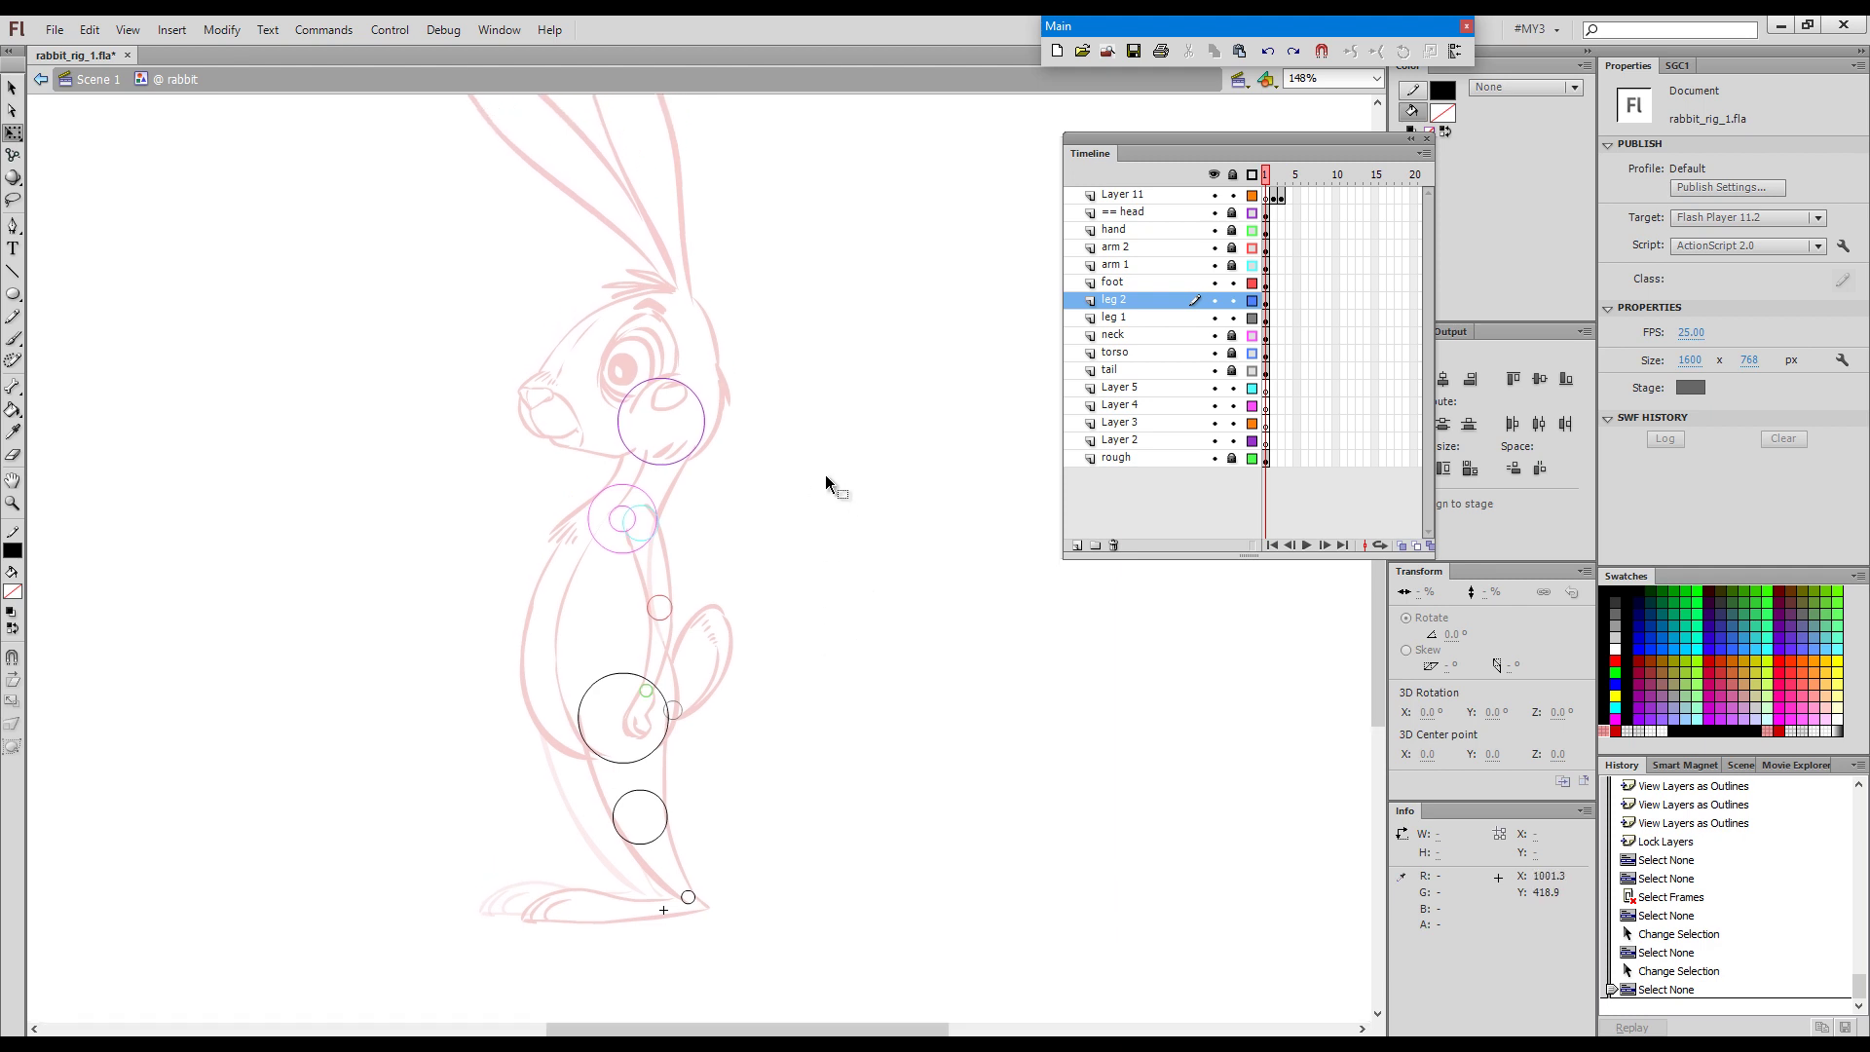
Convert the rough sketch layer into a guide layer.
left_click(1159, 458)
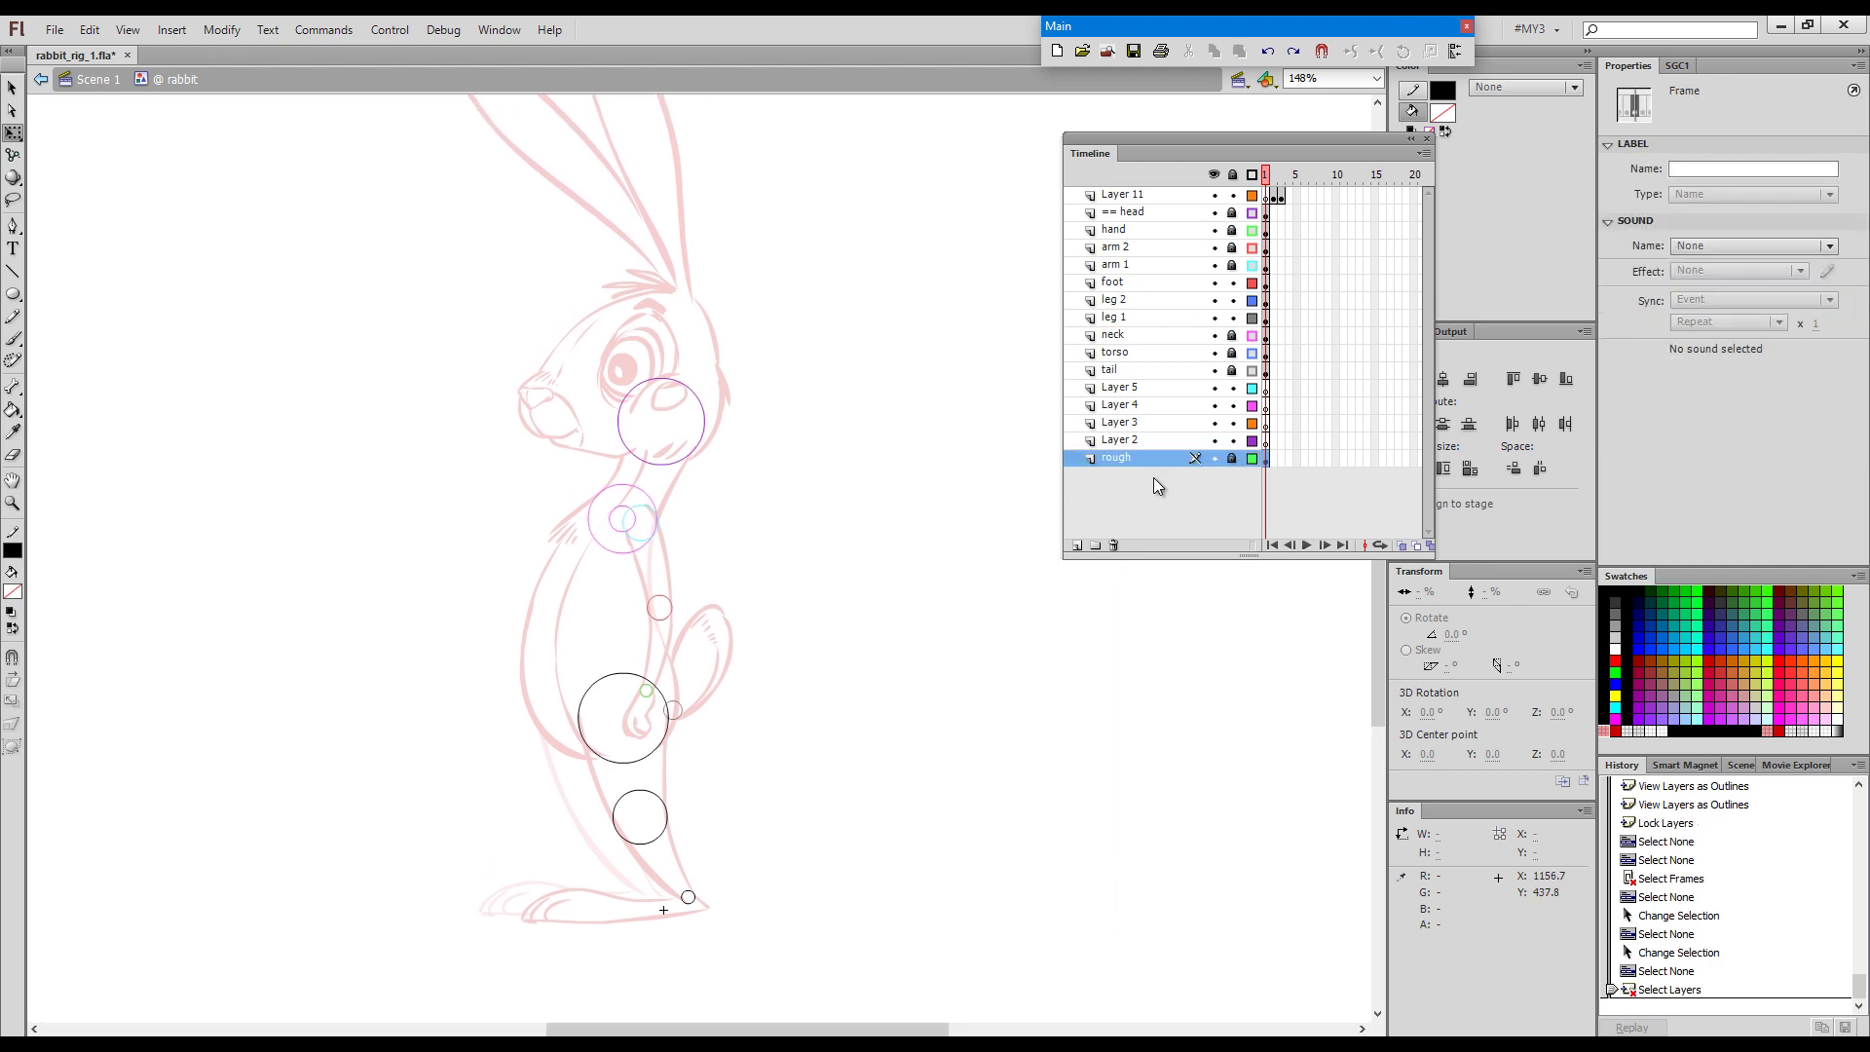
key("alt+F3")
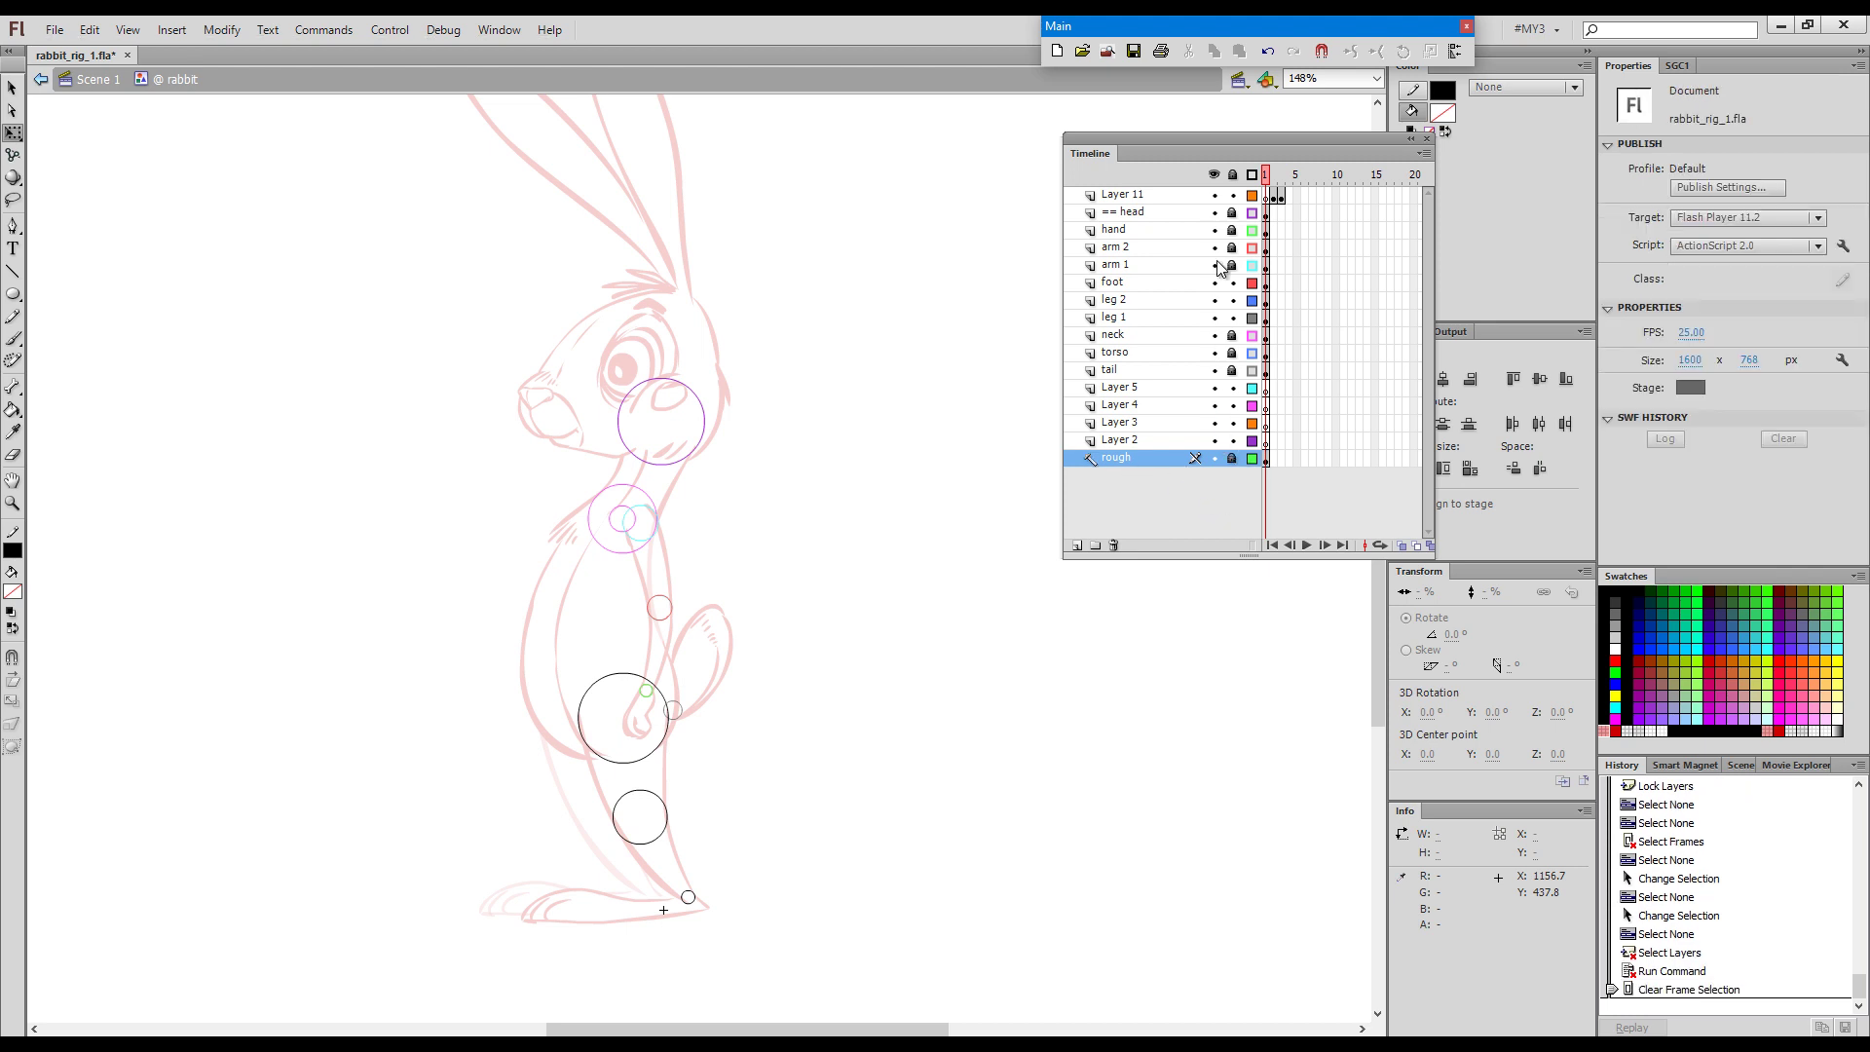
Open a duplicate window of the document showing the rig circles in Scene 1, and return to the original window inside the rabbit symbol.
left_click(498, 30)
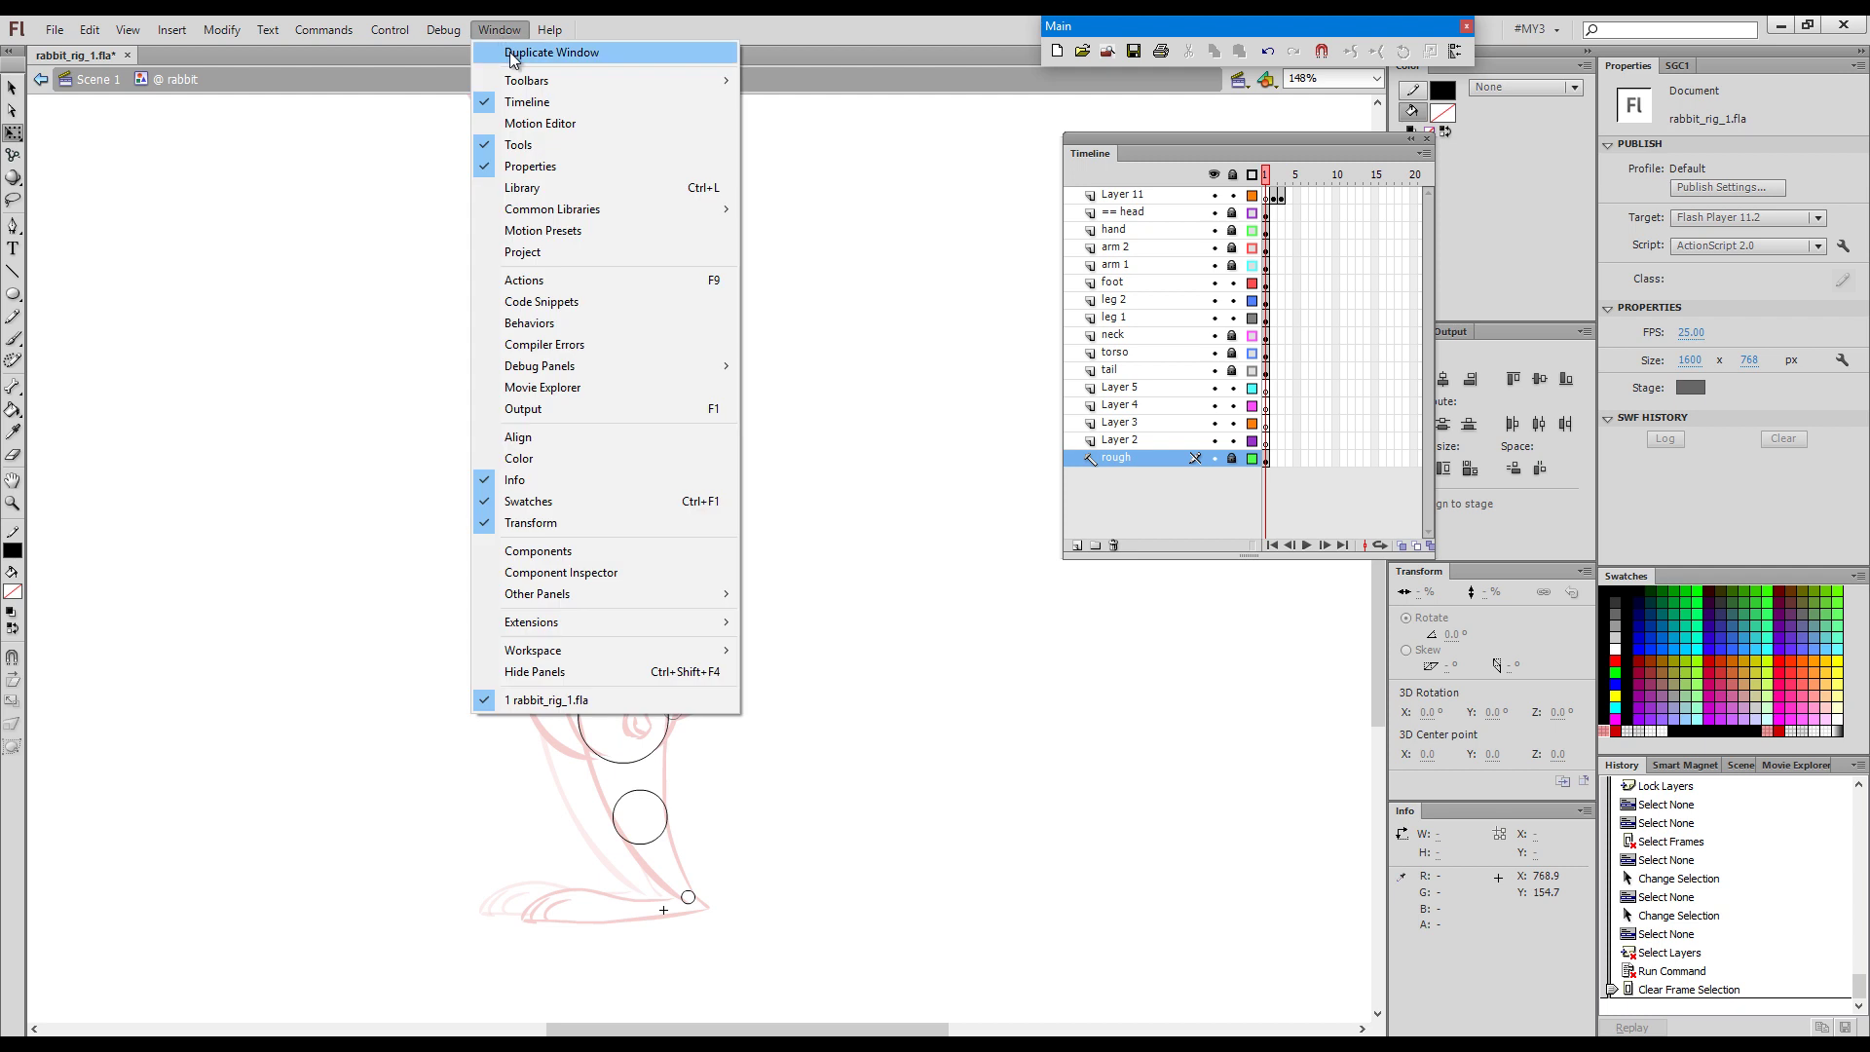
left_click(516, 53)
left_click_drag(979, 588, 885, 652)
left_click(903, 689)
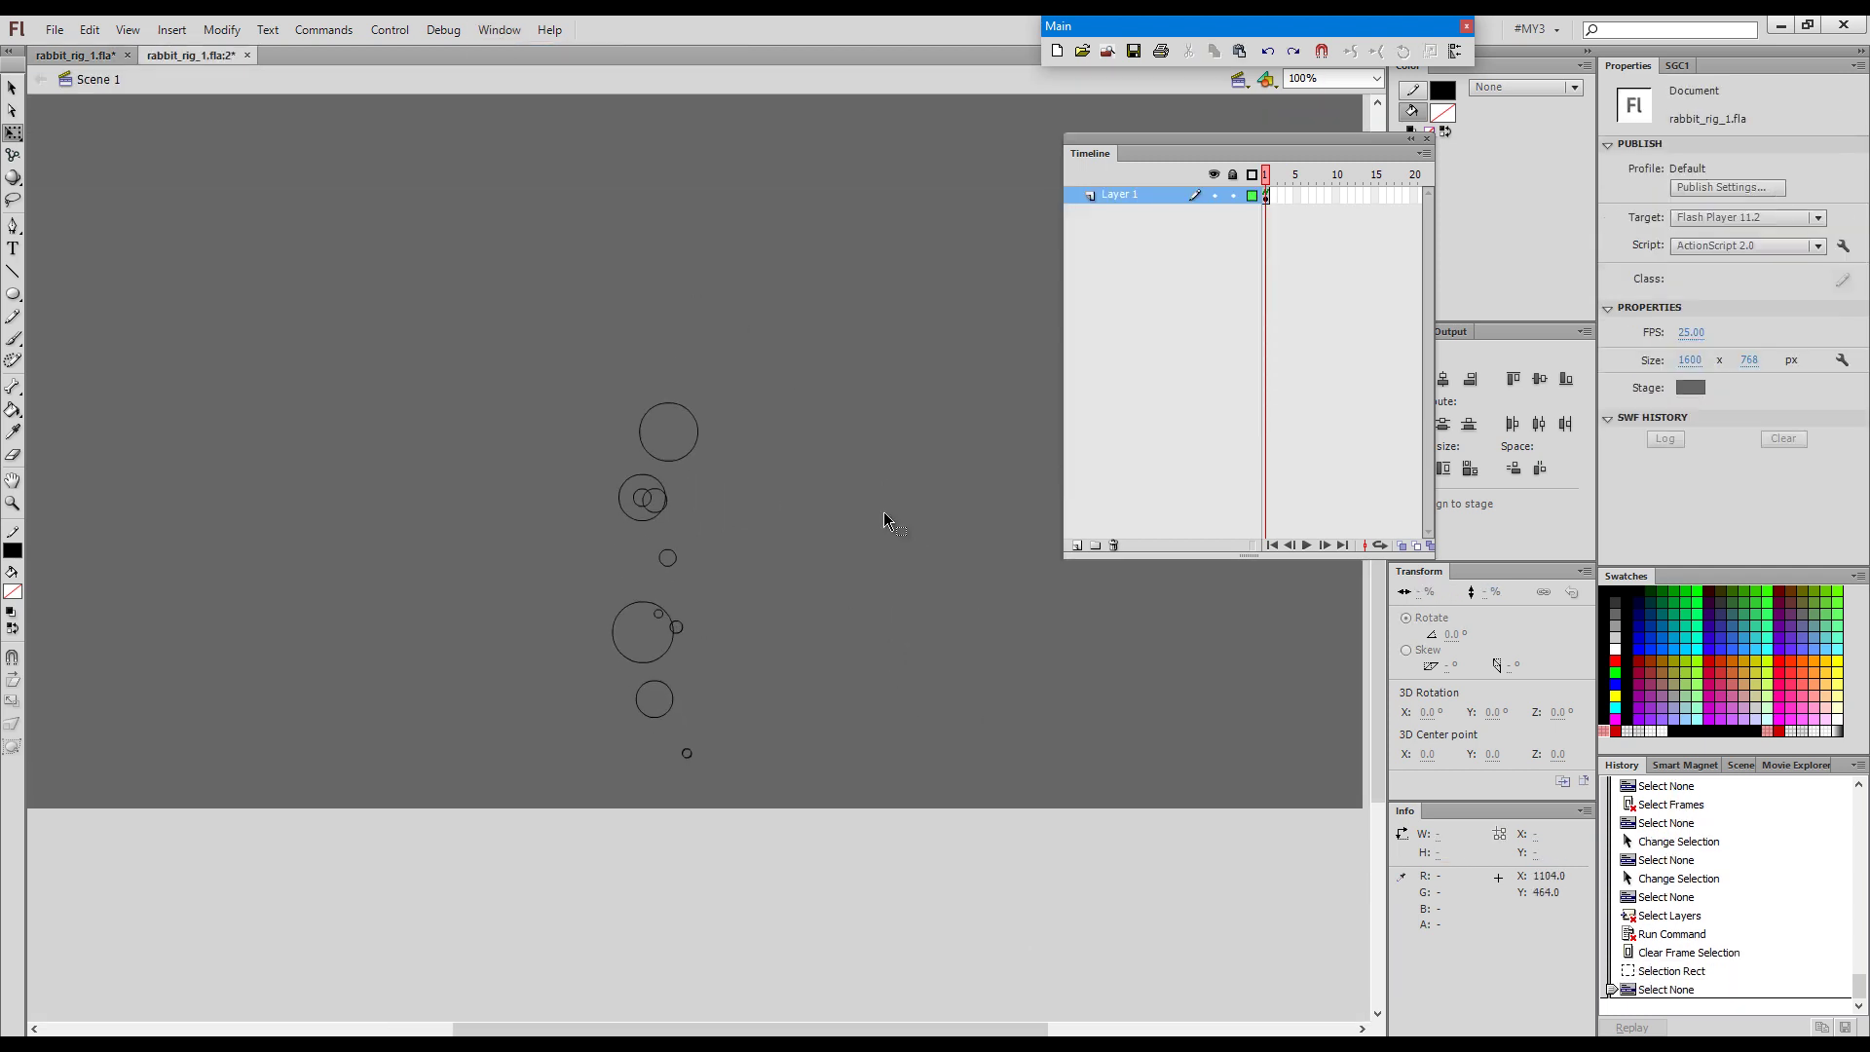
left_click_drag(885, 511, 894, 552)
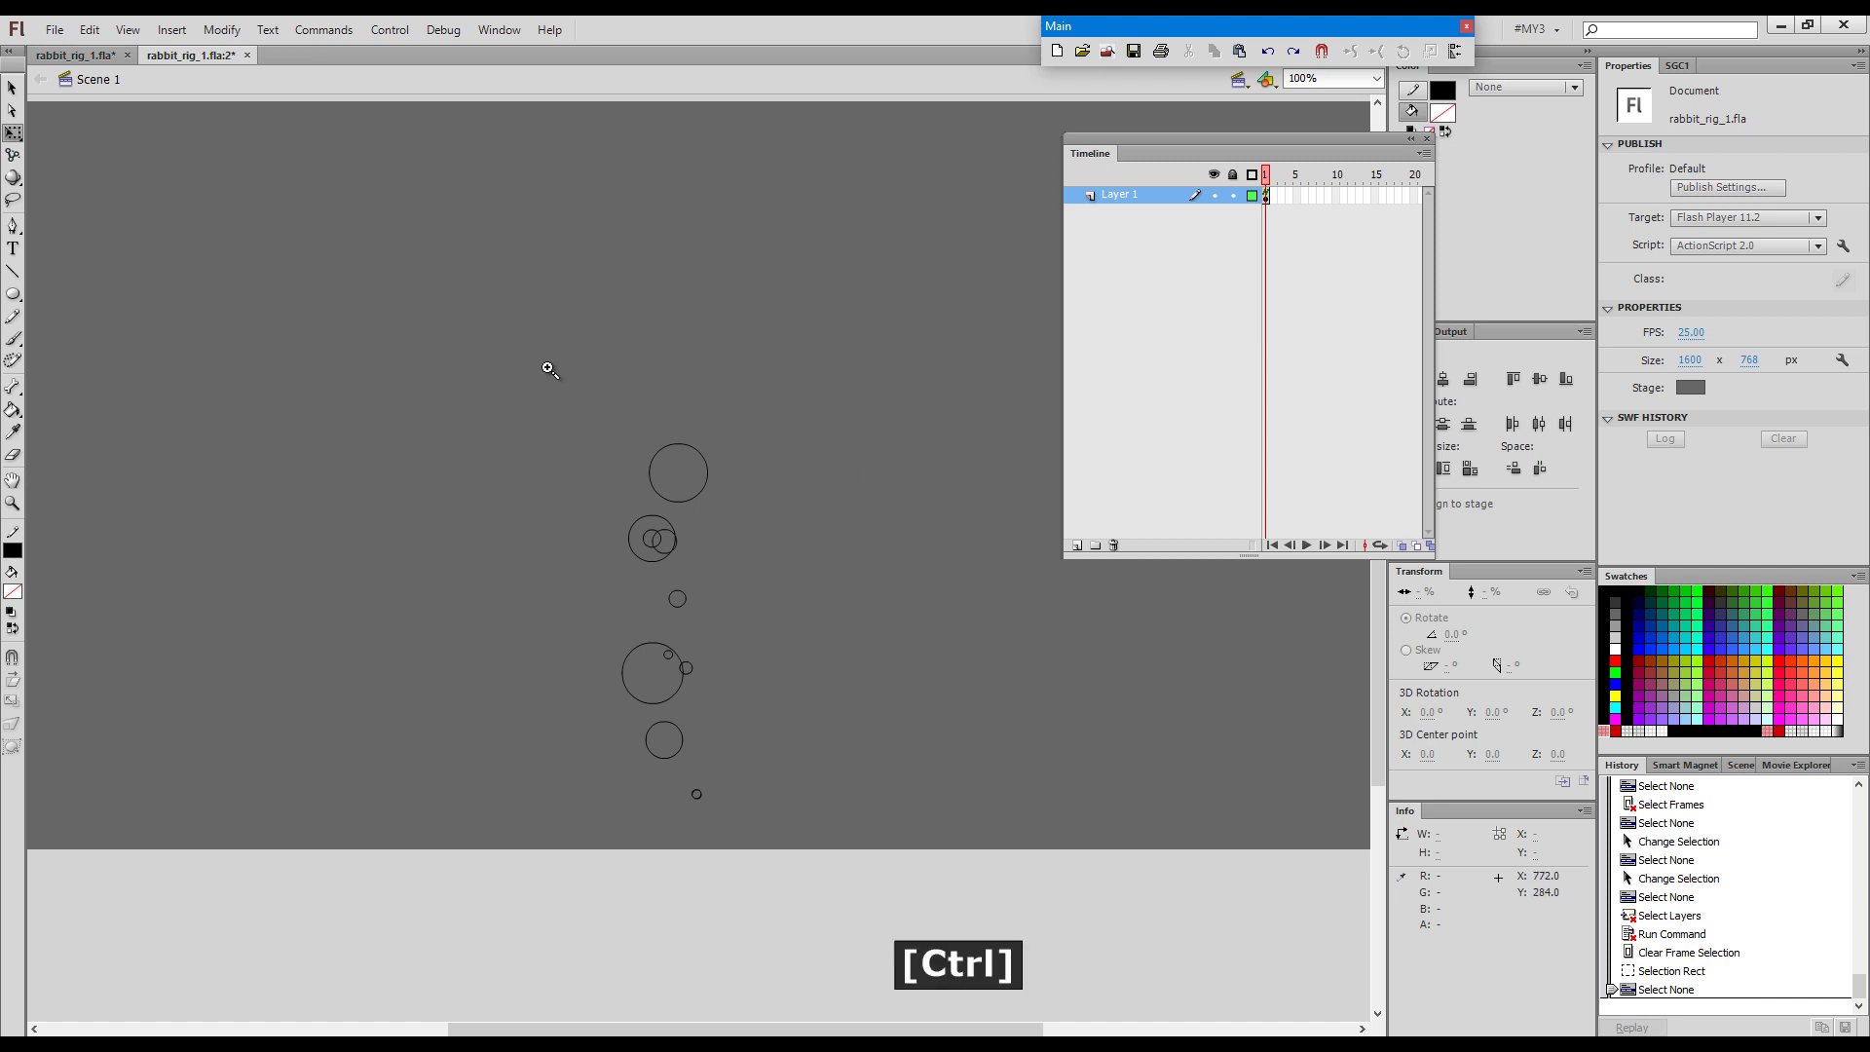
left_click_drag(850, 841, 450, 317)
mouse_move(952, 738)
left_mouse_down()
mouse_move(922, 710)
mouse_move(909, 760)
mouse_move(943, 738)
left_mouse_up()
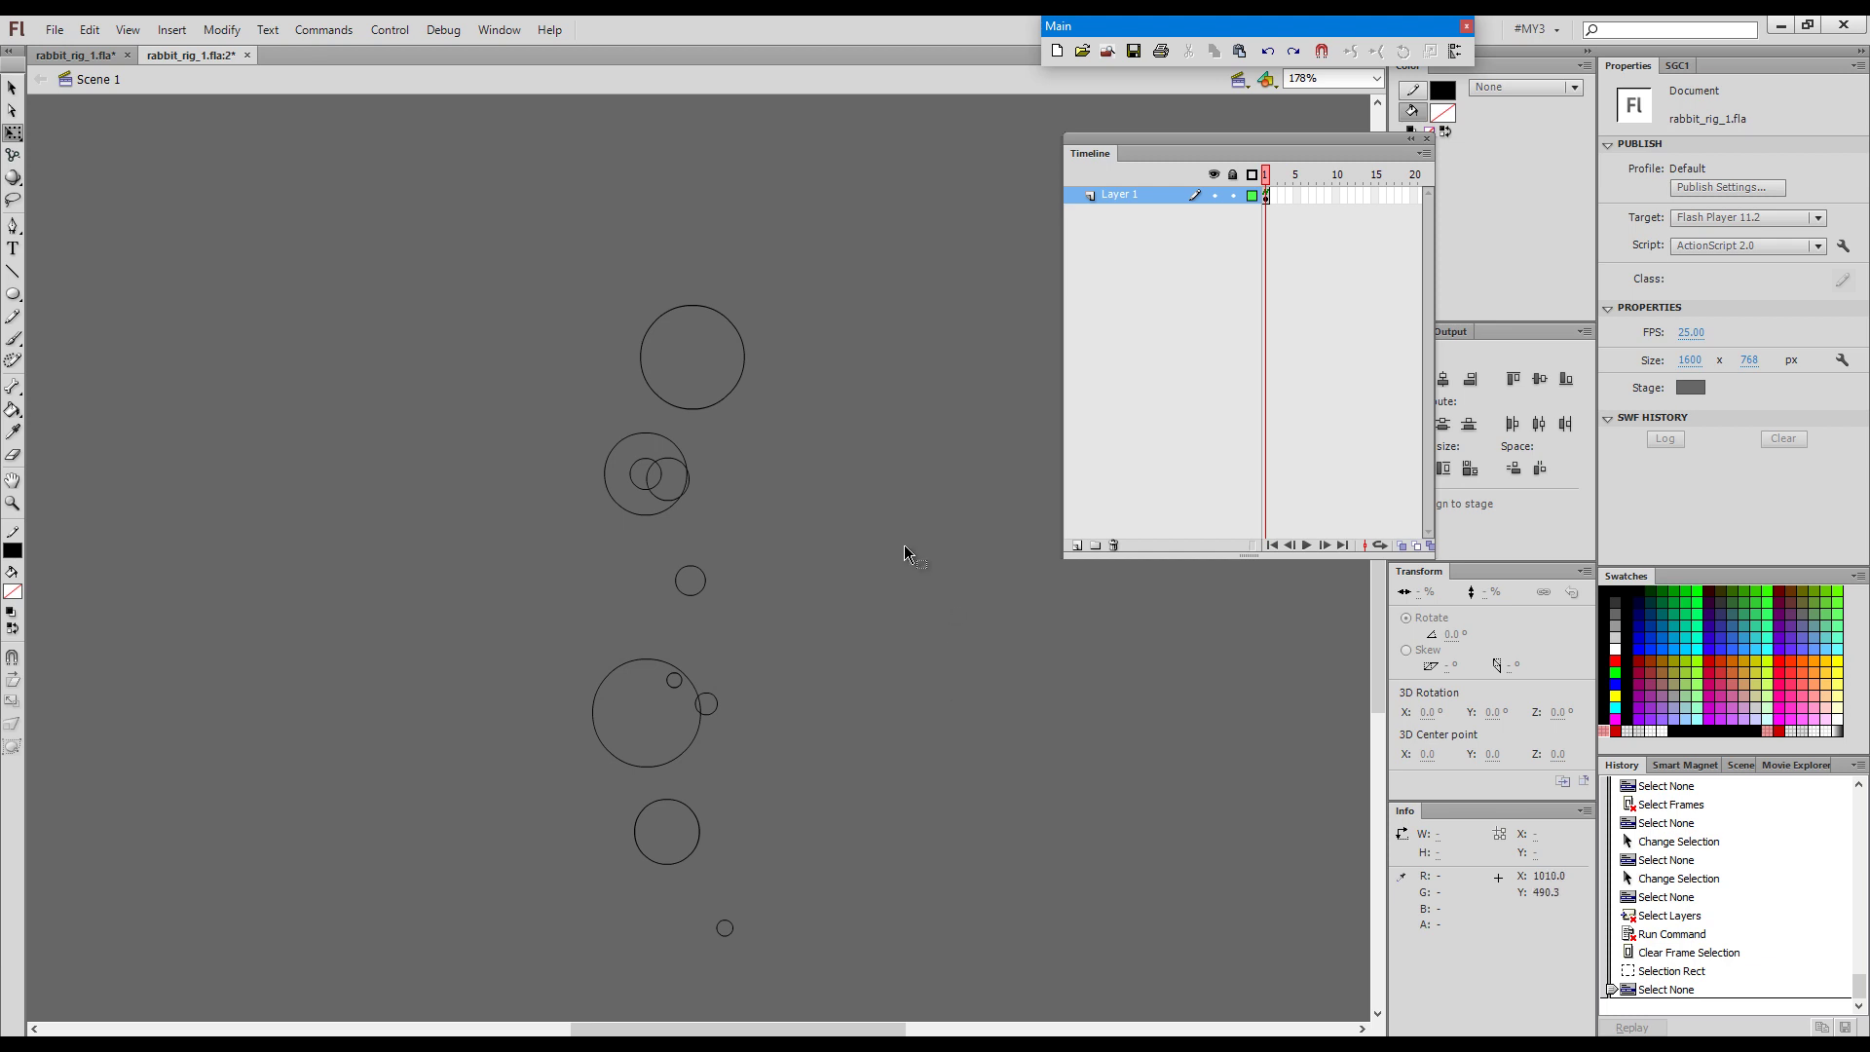
key("ctrl+Tab")
left_click_drag(920, 510, 987, 570)
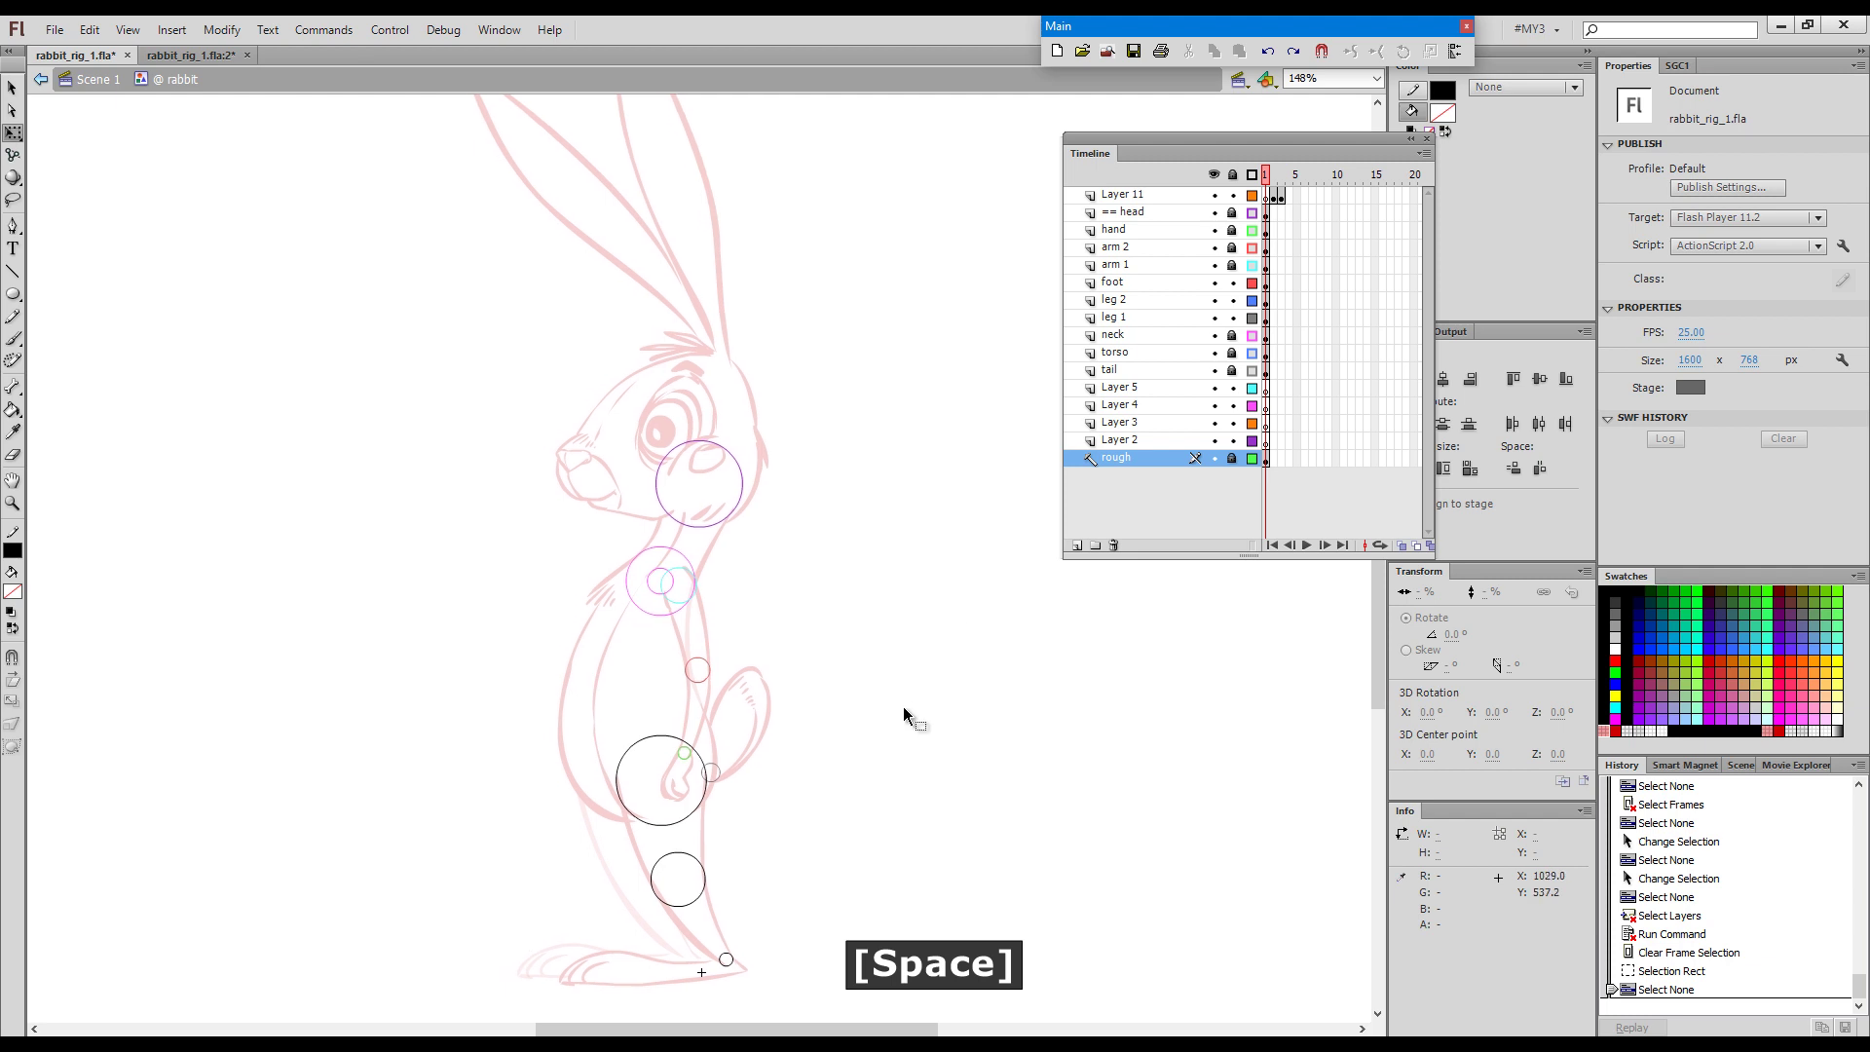